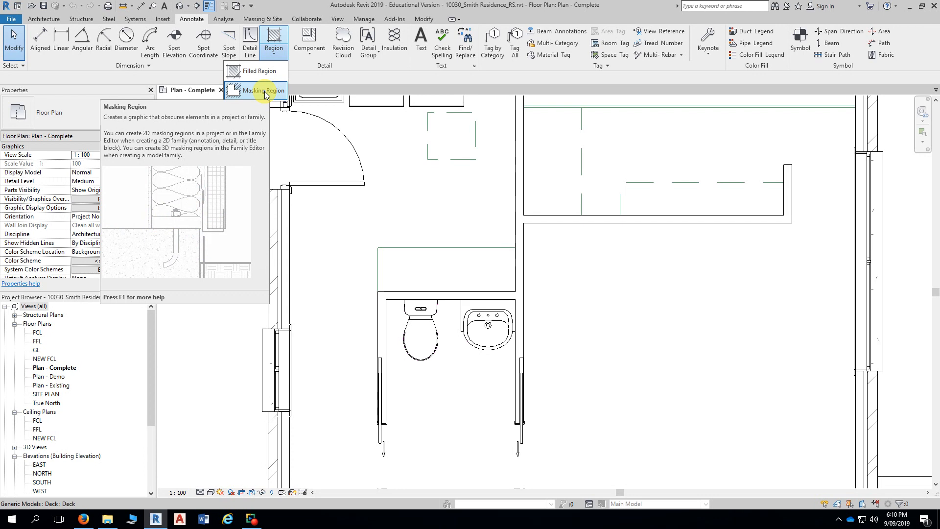
Step: Start a masking region and sketch a rectangular boundary over the toilet and basin, from the wall's upper outer corner to the opposite wall's outer face
click(265, 91)
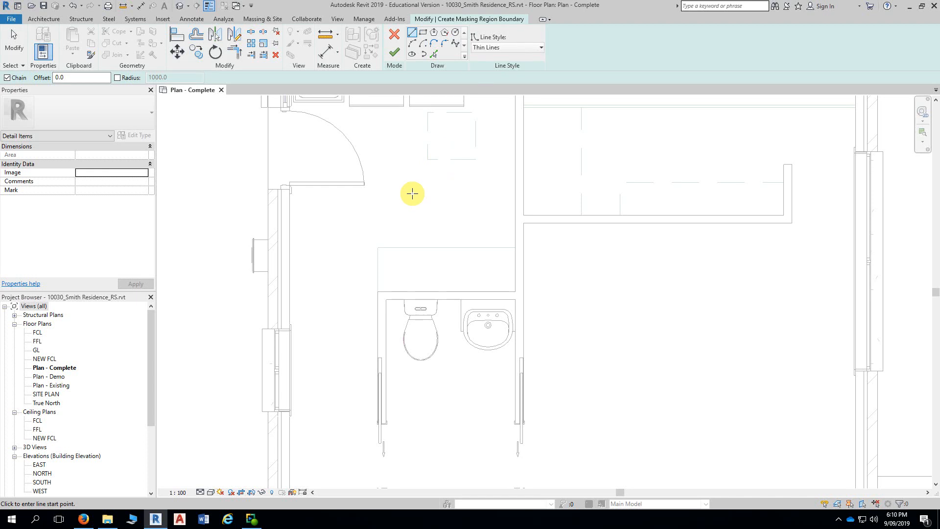
mouse_move(420, 225)
middle_down()
mouse_move(426, 212)
mouse_move(399, 149)
middle_up()
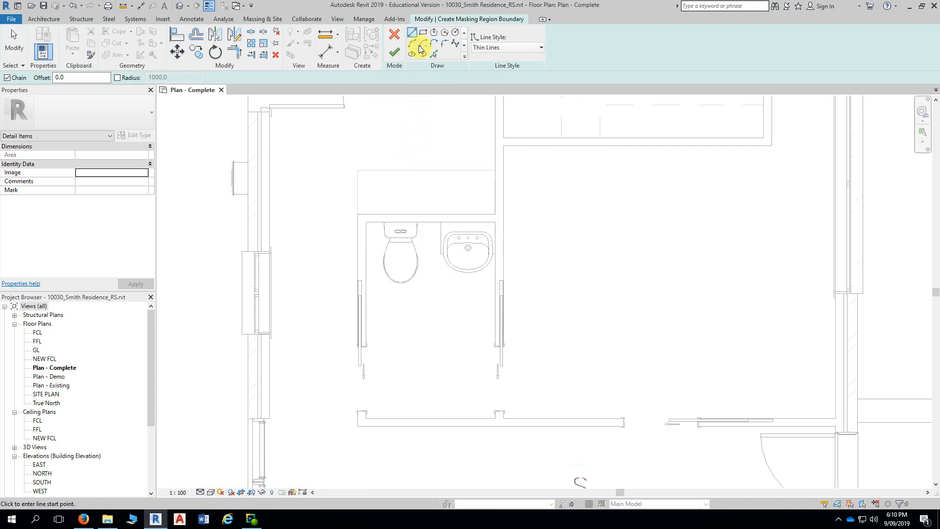
click(358, 346)
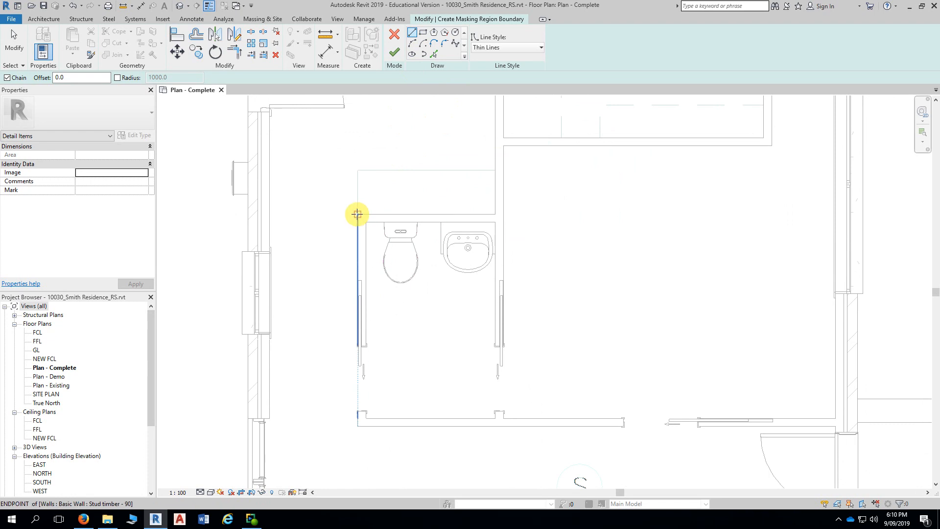
click(357, 214)
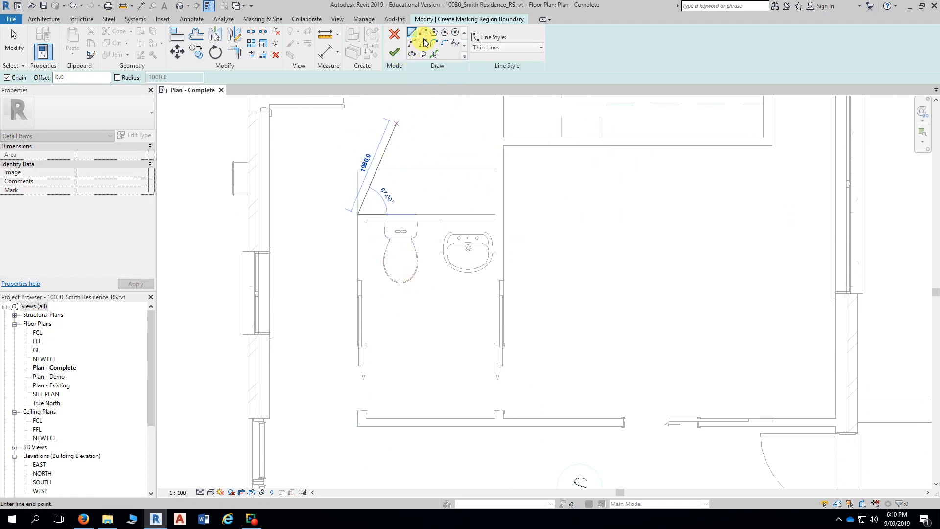
click(423, 33)
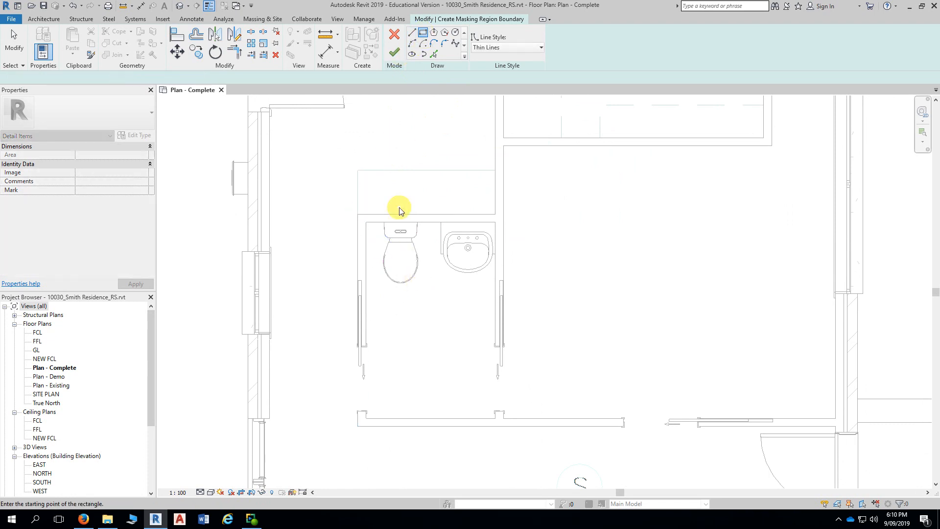
click(358, 214)
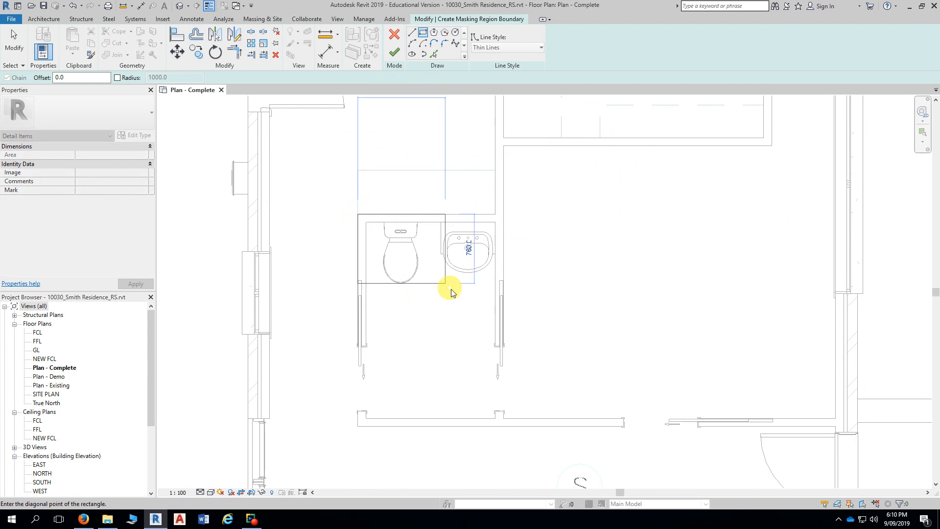
click(503, 277)
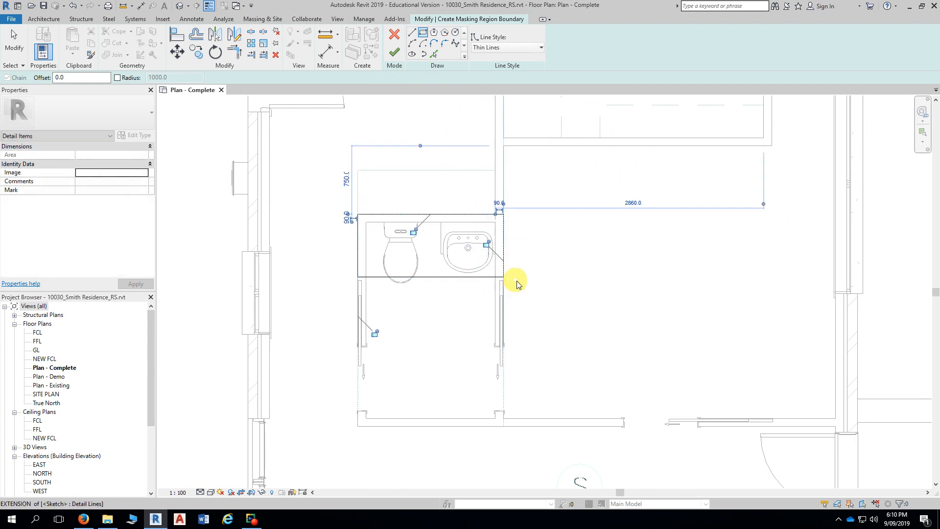
key(Escape)
key(Escape)
Step: Move the lower edge of the rectangle slightly down to just below the toilet and finish the masking region
click(437, 278)
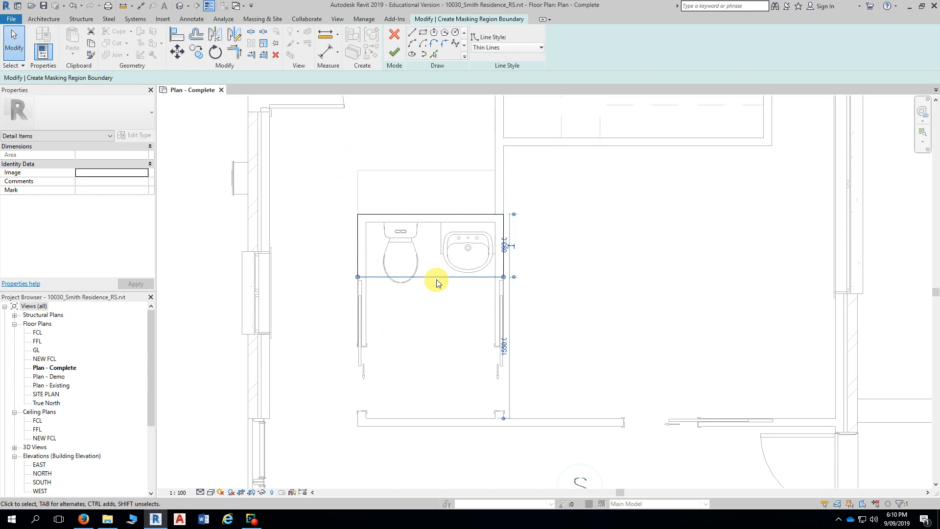
drag(435, 277, 436, 286)
click(444, 321)
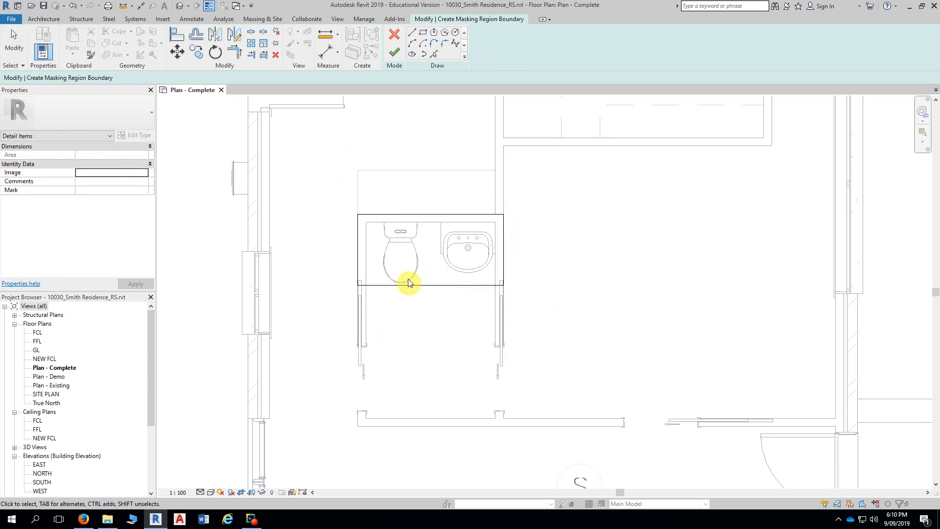
click(394, 52)
click(288, 226)
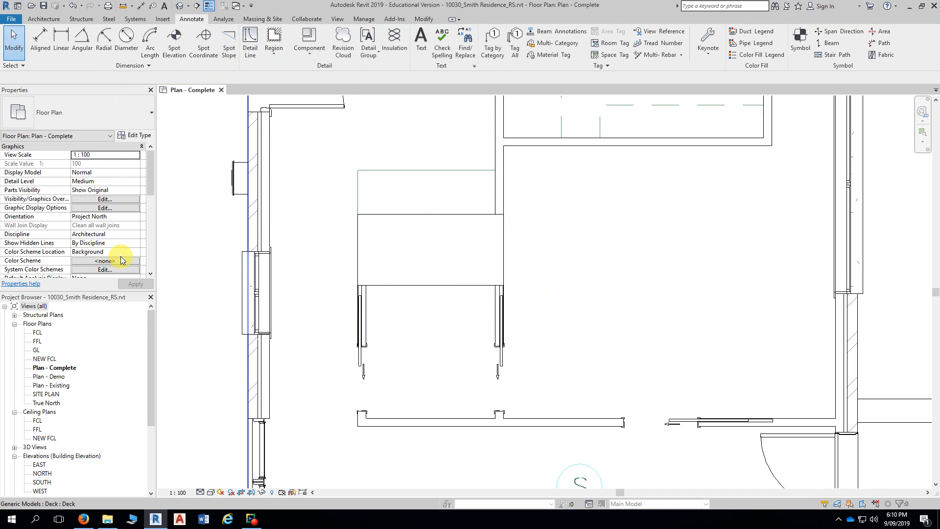
Step: Edit the masking region's boundary and change all four lines to the Dash - 0.1 pen line style
click(400, 216)
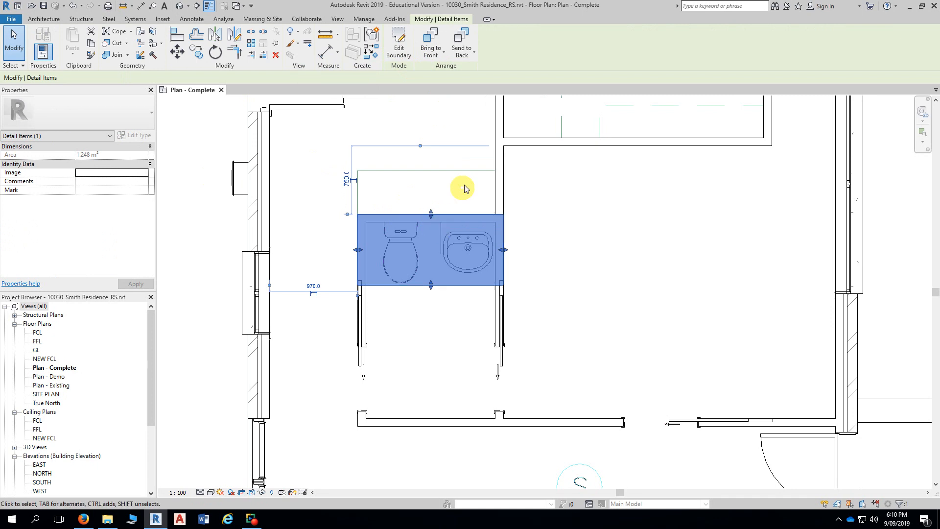
click(410, 46)
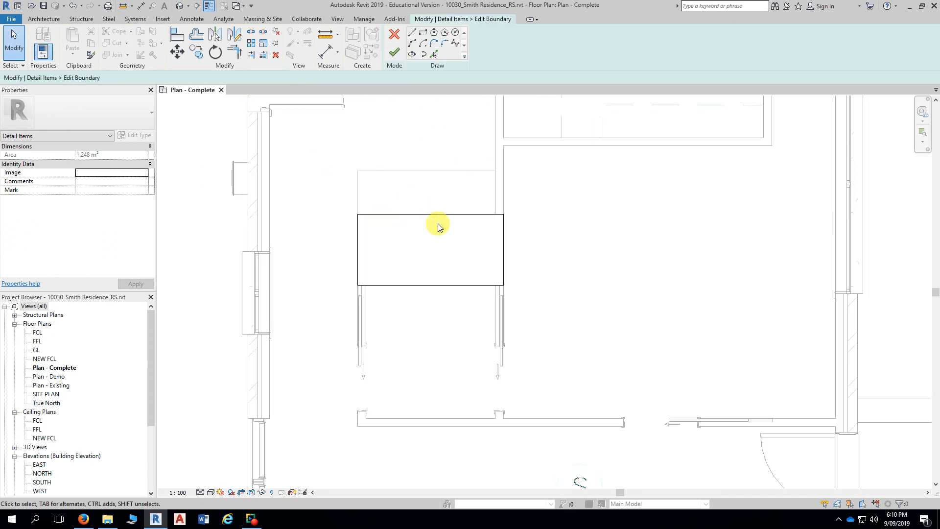
key(Tab)
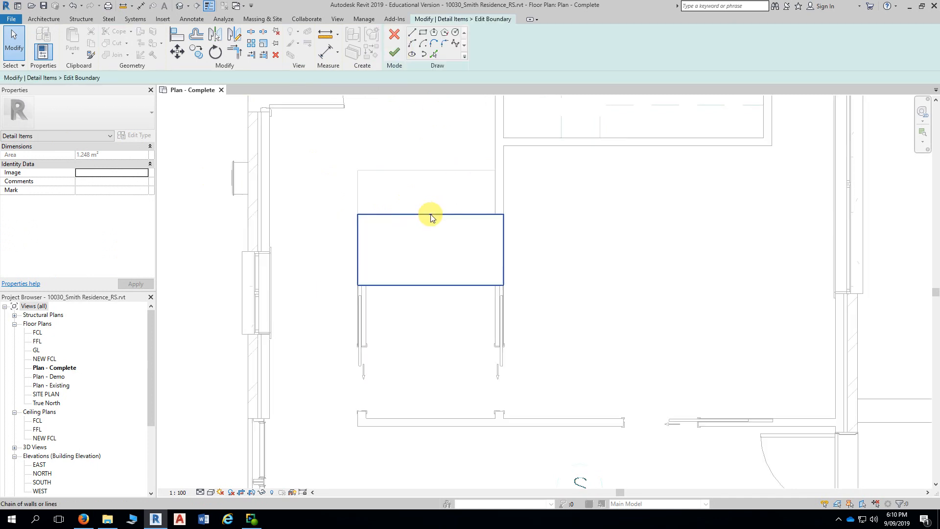
click(431, 216)
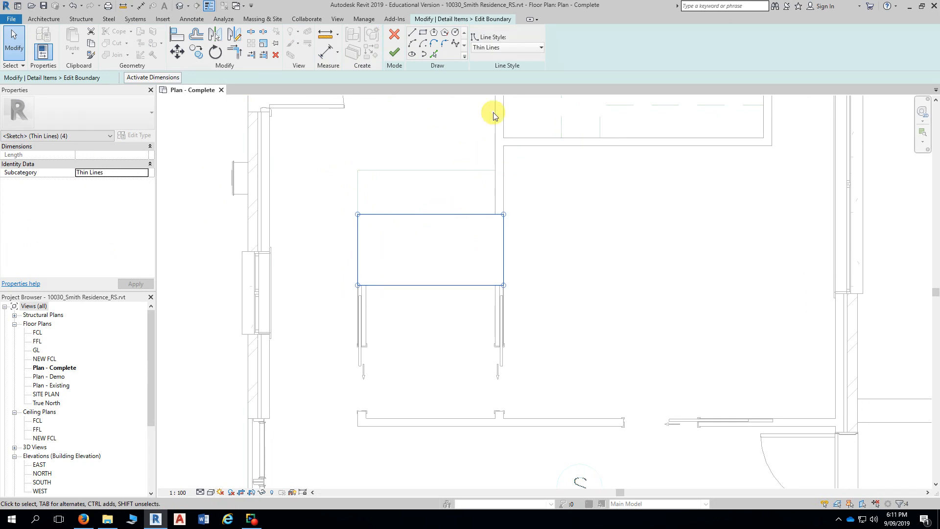
click(520, 48)
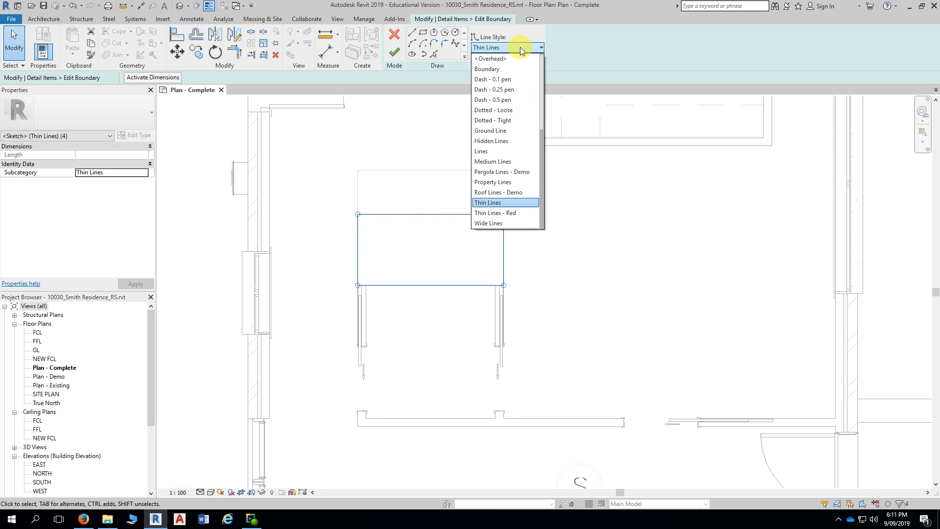
click(499, 79)
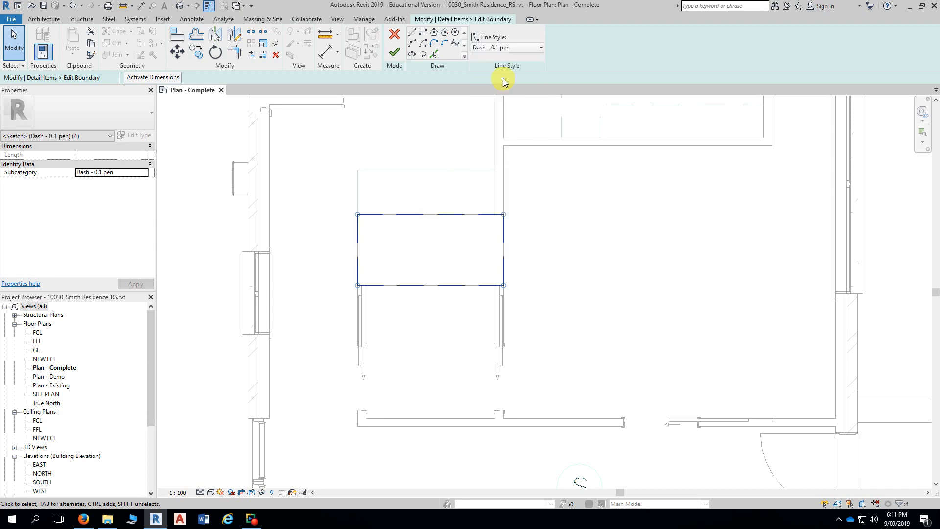
click(394, 52)
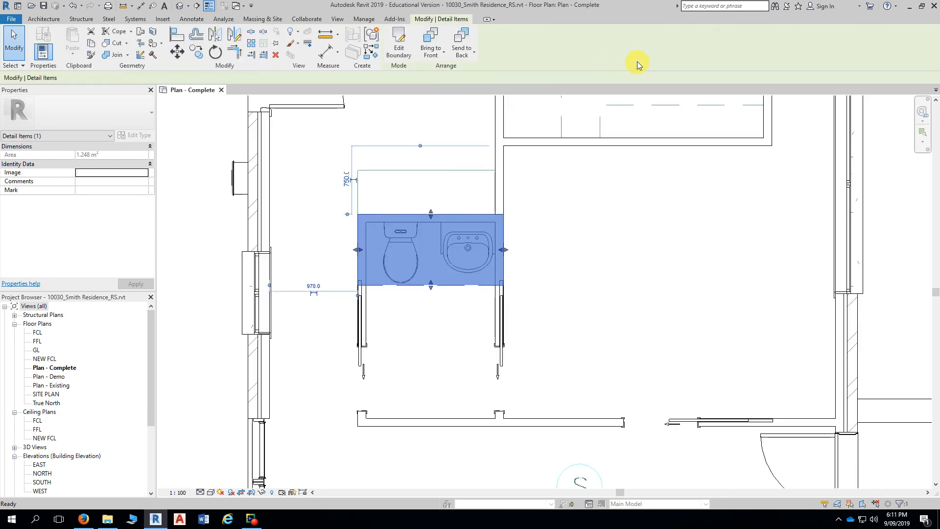
key(Escape)
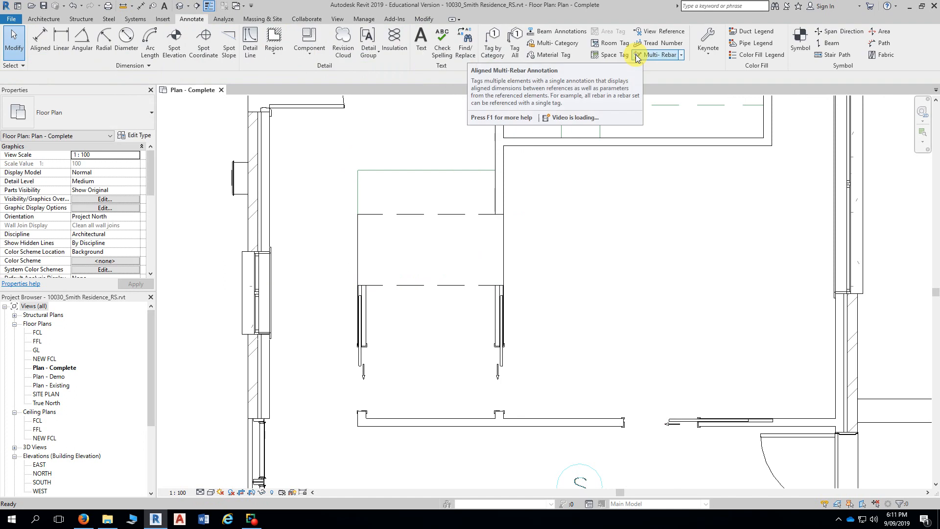
Step: Edit the masking region again and set its whole boundary chain to the <Invisible lines> style
click(446, 217)
click(397, 46)
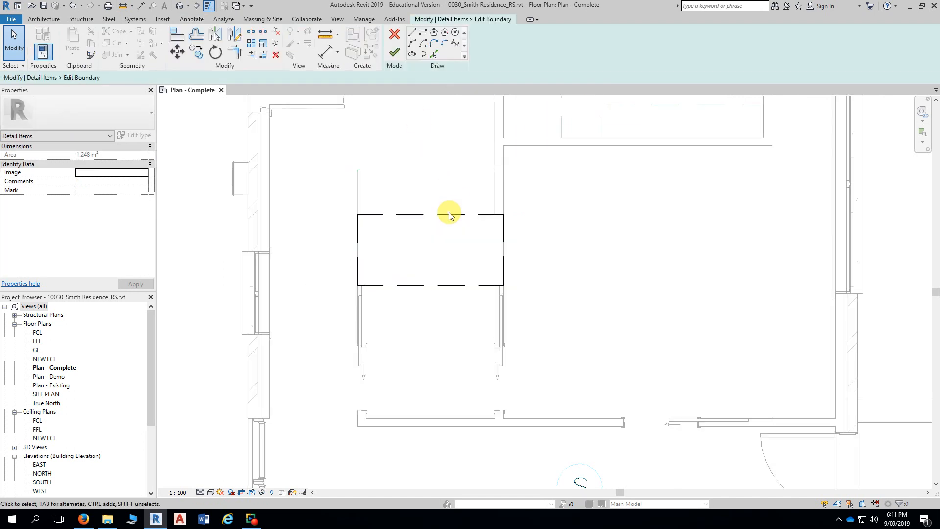
key(Tab)
click(450, 217)
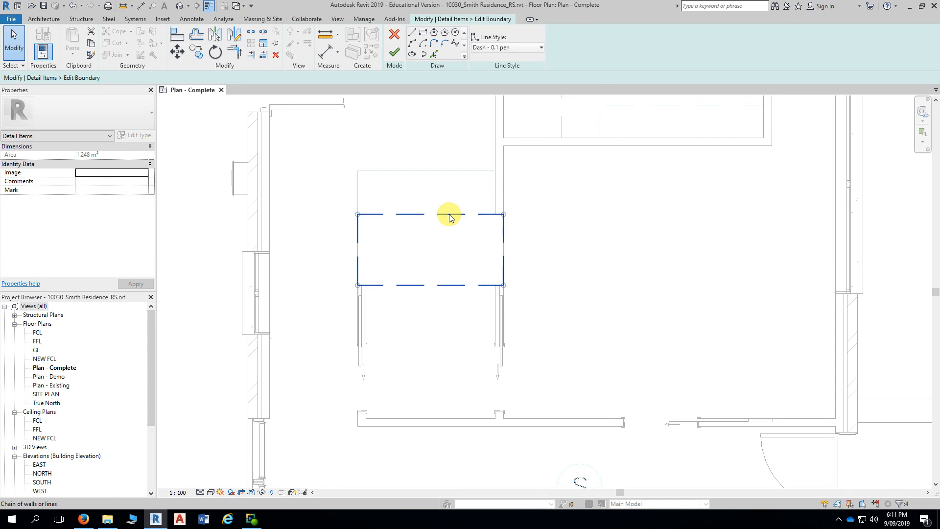
click(501, 48)
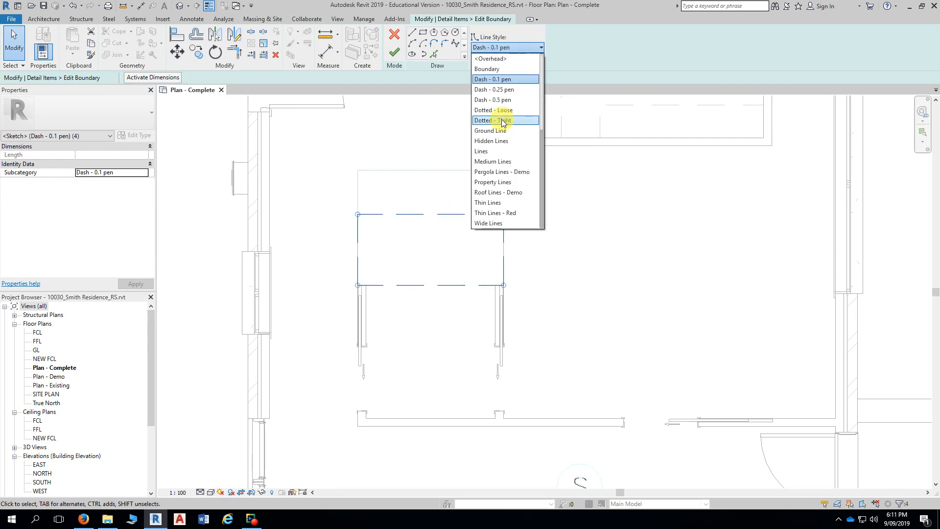
scroll(502, 120, up, 5)
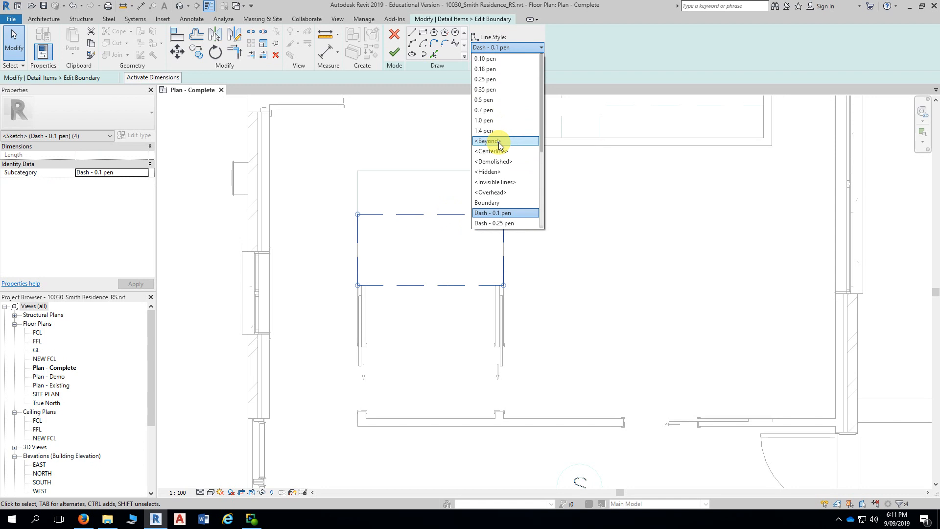
scroll(501, 142, down, 3)
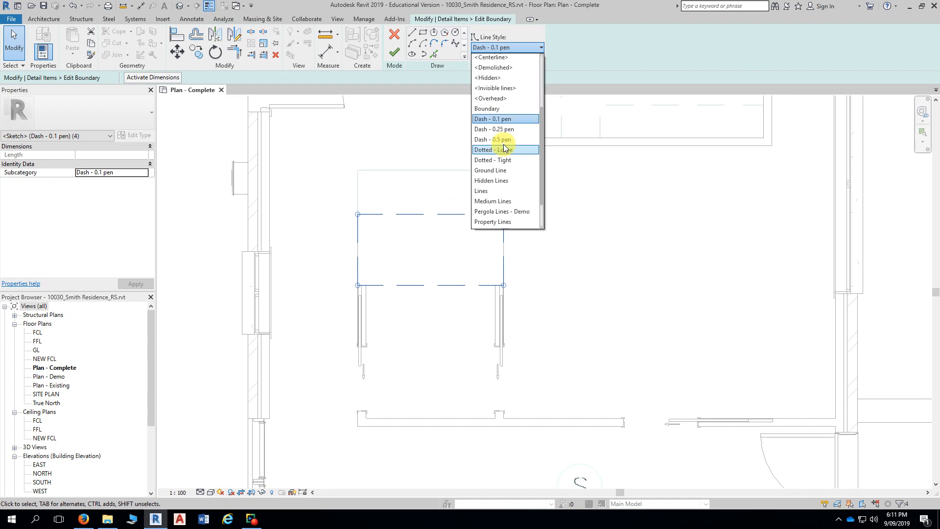
click(496, 88)
click(404, 51)
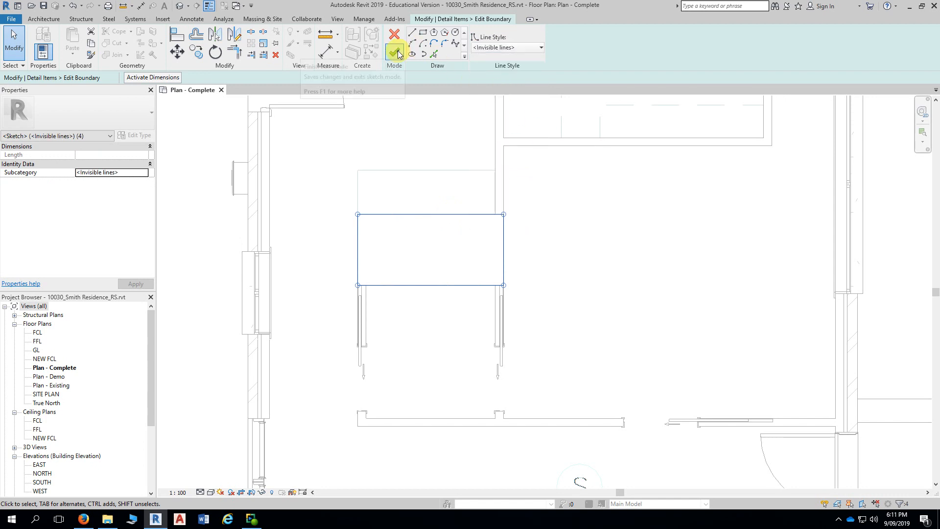
key(Escape)
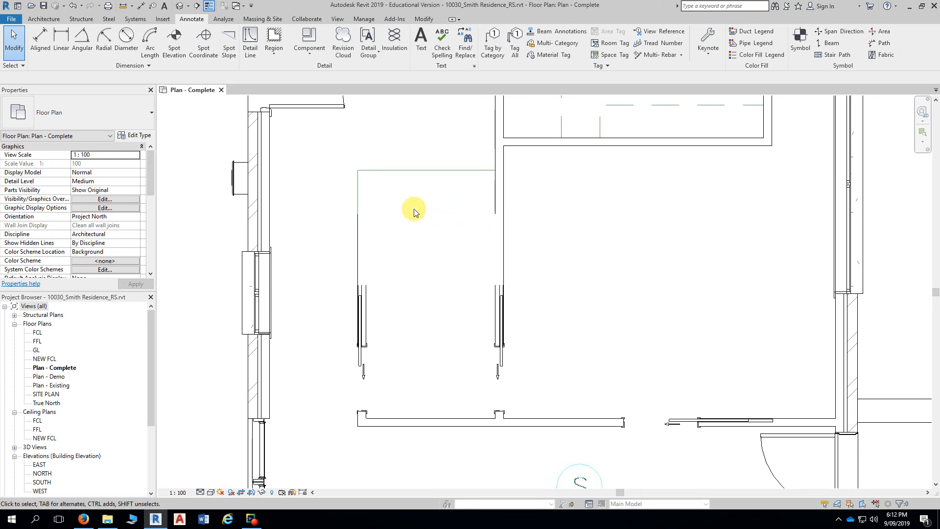
Step: Delete the masking region covering the toilet and basin
click(422, 219)
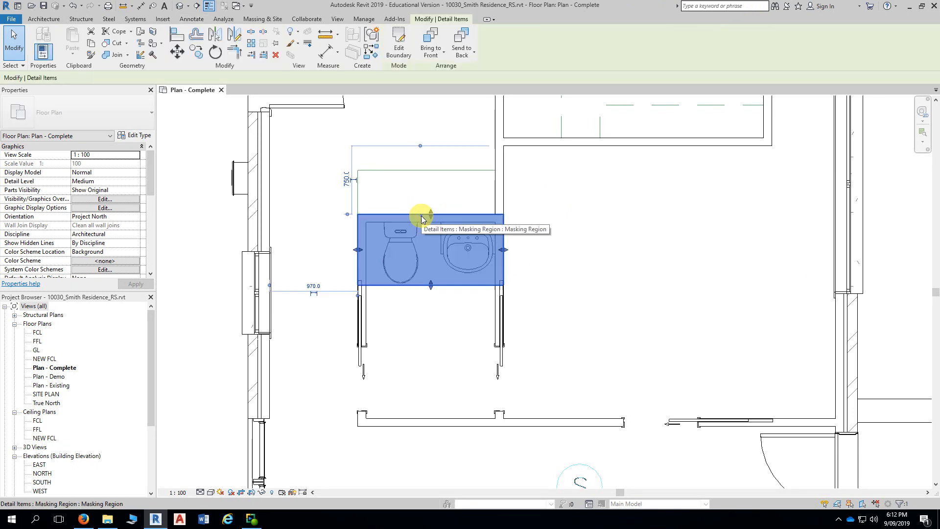
click(445, 106)
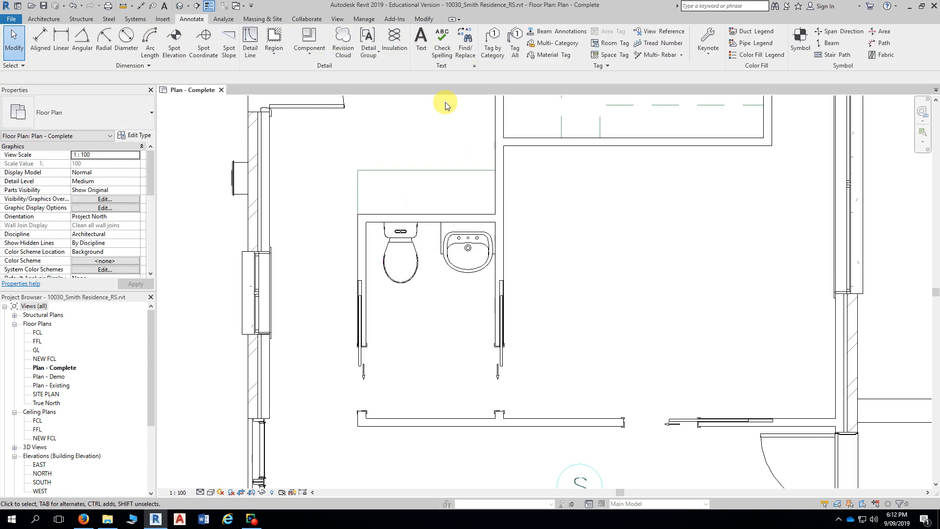
Step: Start a new masking region with the Dash - 0.1 pen line style and sketch a rectangle tracing the dashed square below the laundry appliances
scroll(410, 111, down, 1)
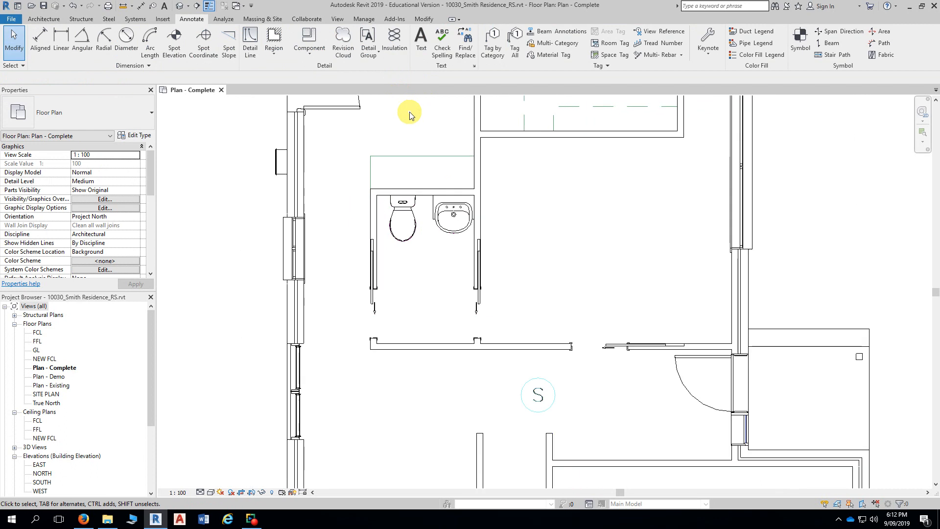
scroll(430, 227, down, 2)
scroll(428, 207, up, 2)
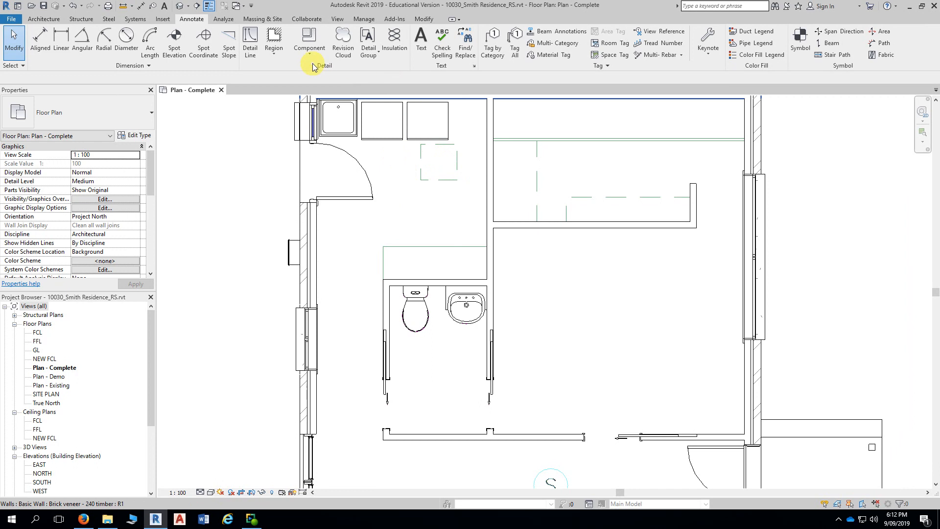
click(274, 57)
click(264, 91)
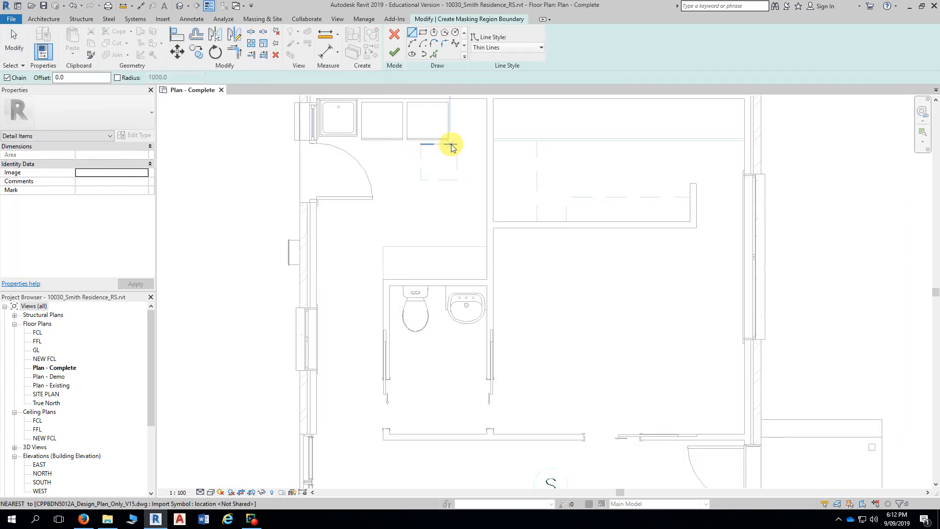
click(507, 48)
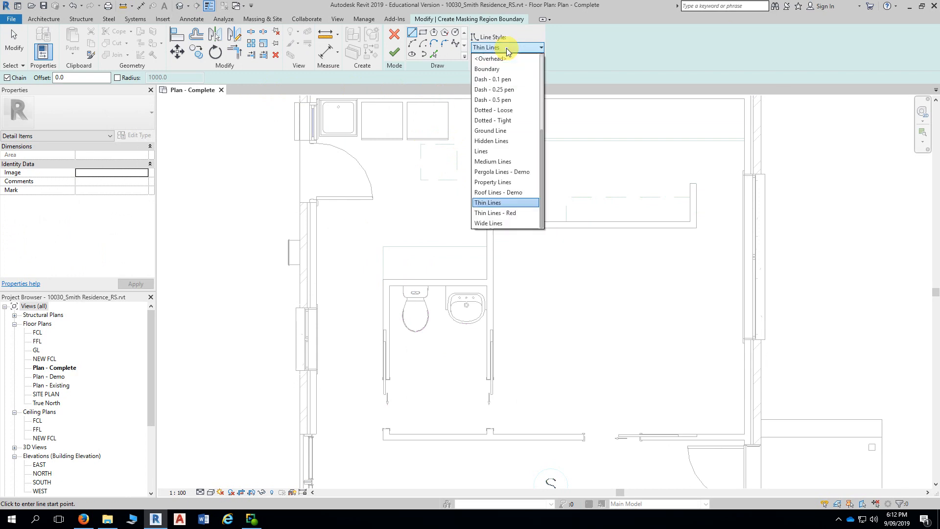
click(486, 82)
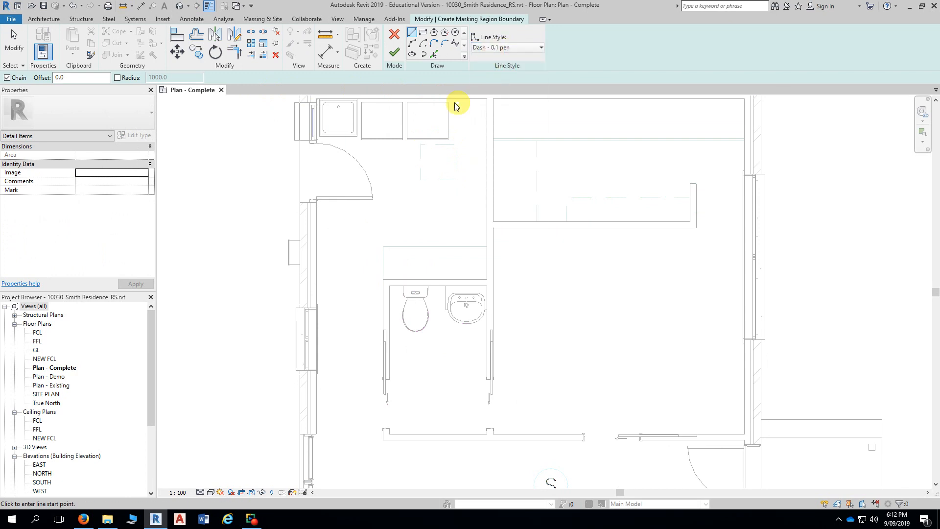
click(423, 33)
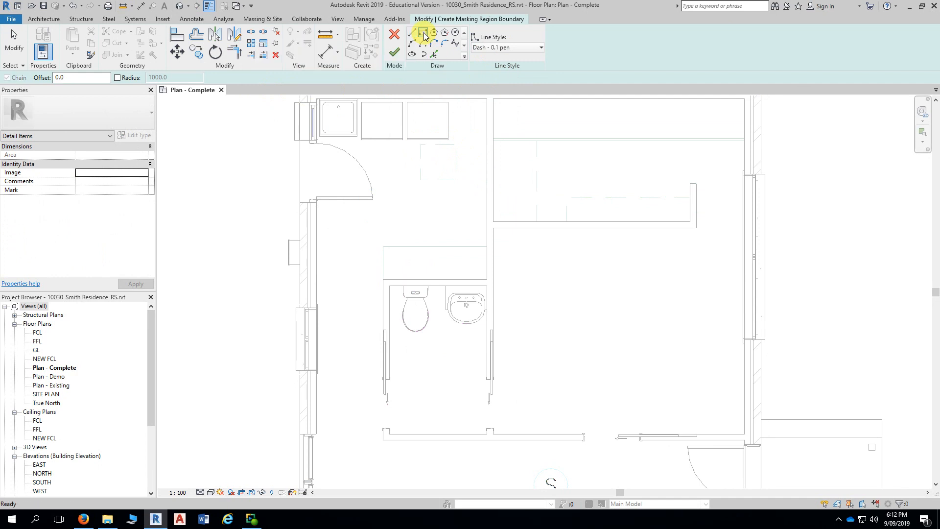
click(420, 179)
click(420, 179)
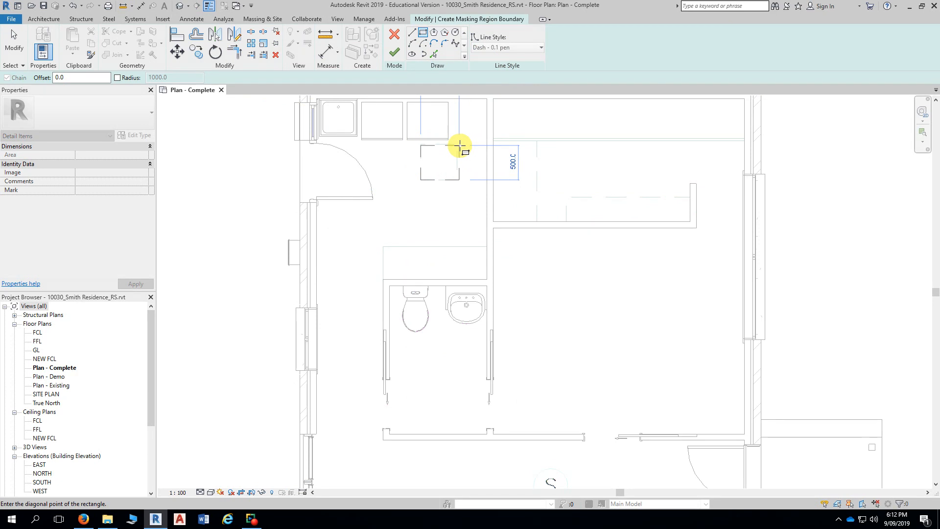
click(457, 145)
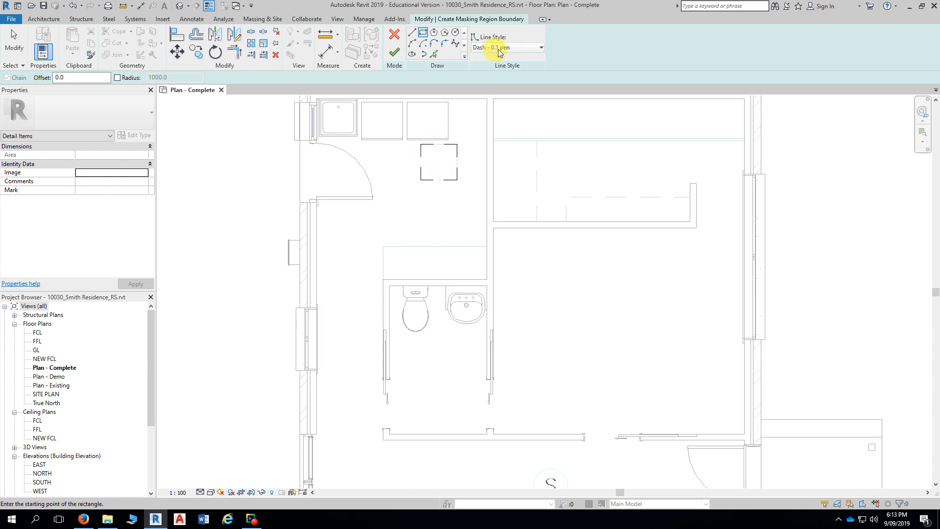
Step: Finish the masking region over the dashed square below the laundry appliances and clear the selection
click(395, 54)
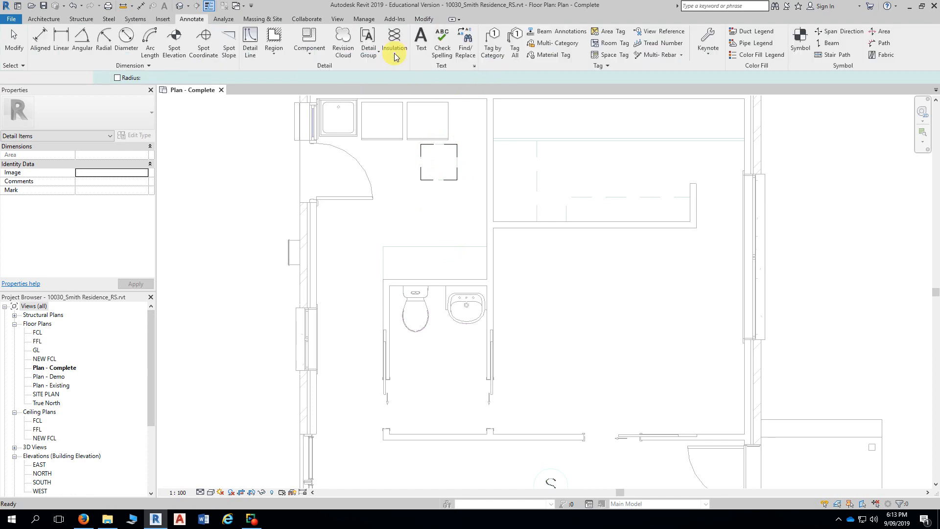
click(509, 236)
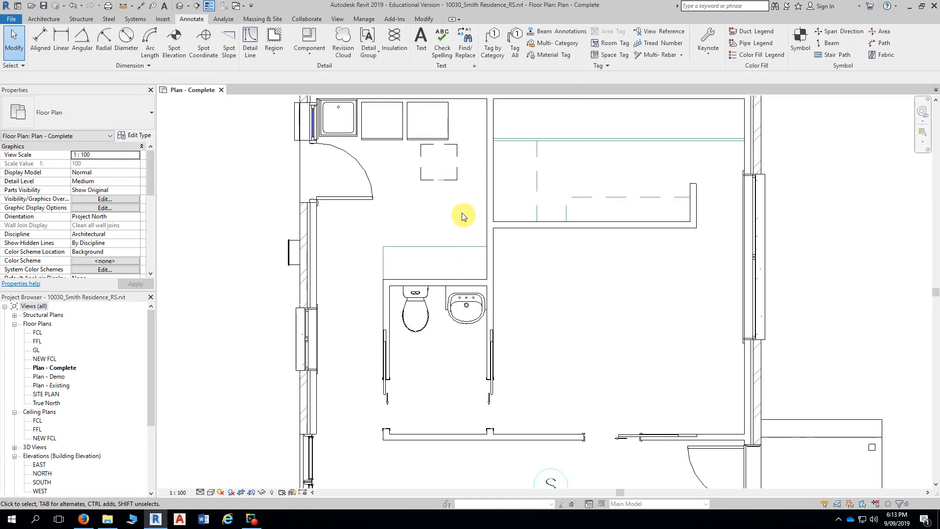
mouse_move(447, 212)
middle_down()
mouse_move(462, 187)
mouse_move(462, 204)
middle_up()
scroll(457, 191, up, 1)
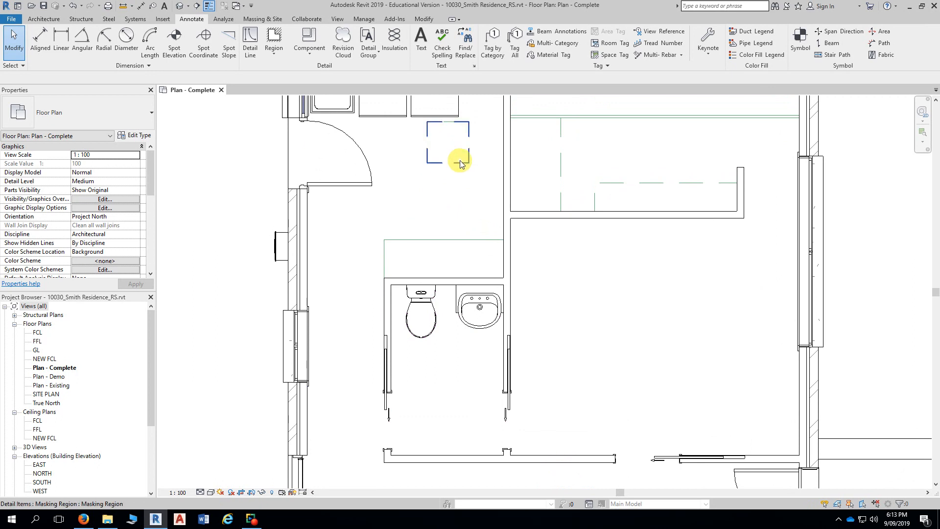
Step: Create a rectangular masking region in the Thin Lines style, about 480 mm deep, tracing the cupboard outline above the toilet and basin
click(274, 49)
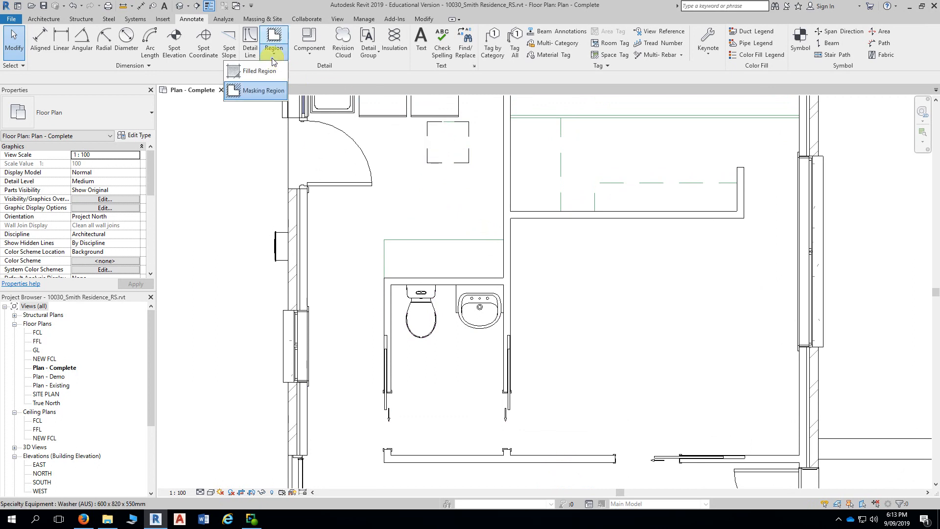
click(263, 91)
middle_drag(419, 184, 435, 109)
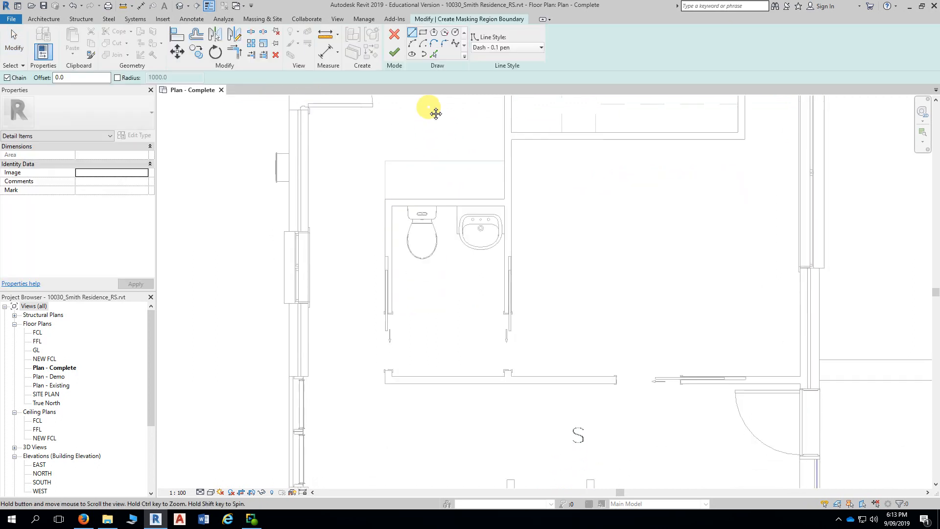
click(512, 47)
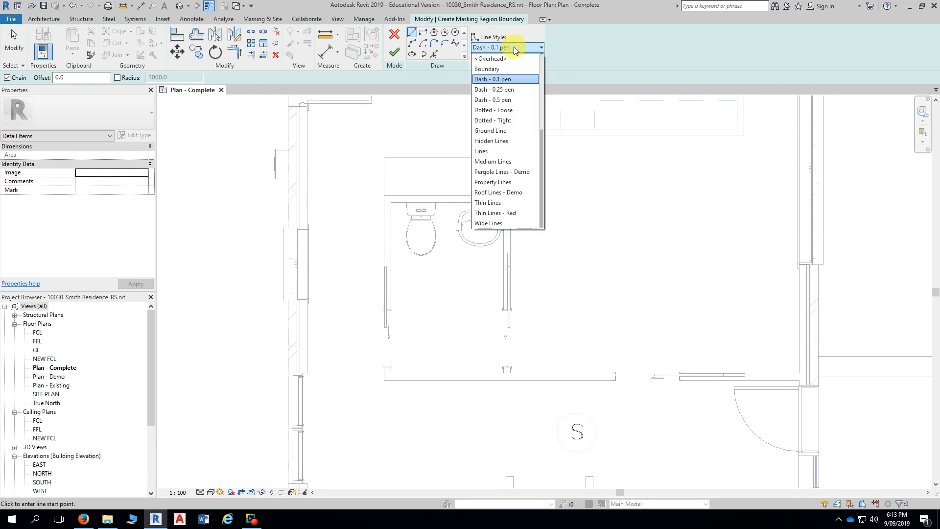
click(502, 203)
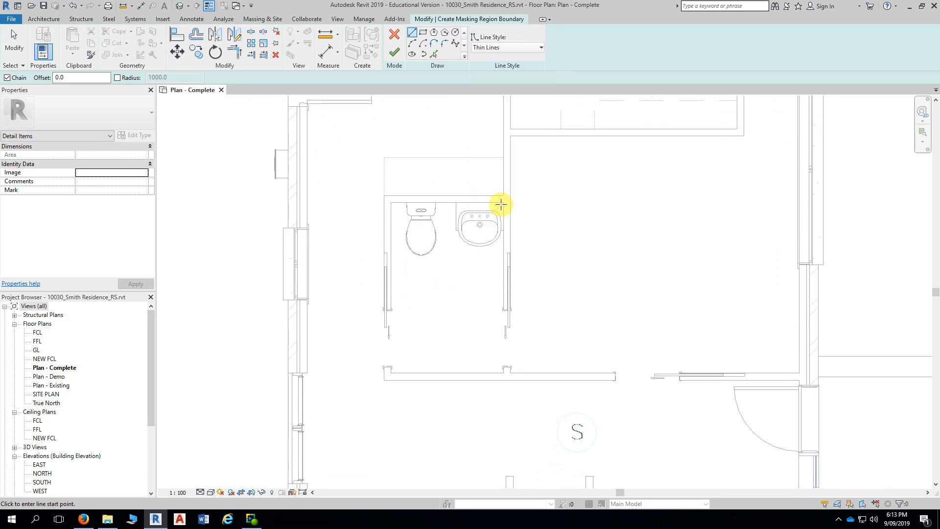
click(423, 32)
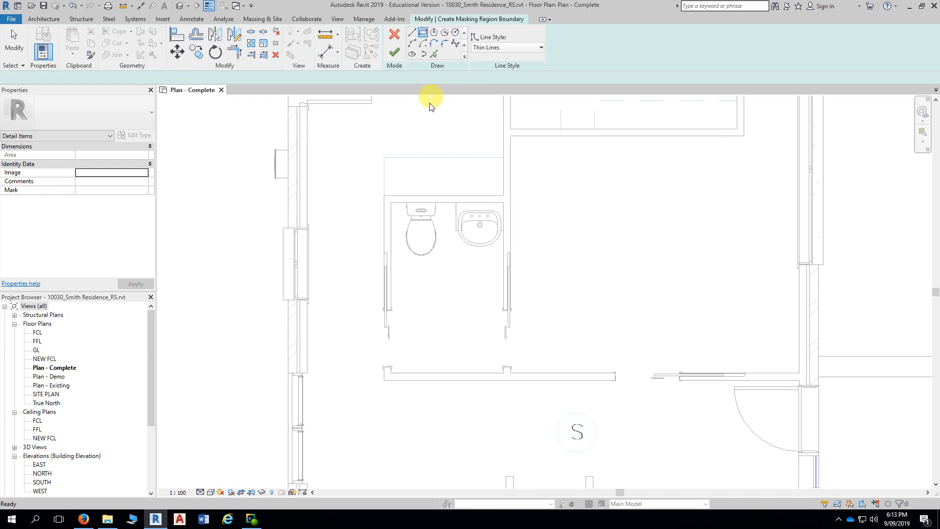
click(384, 158)
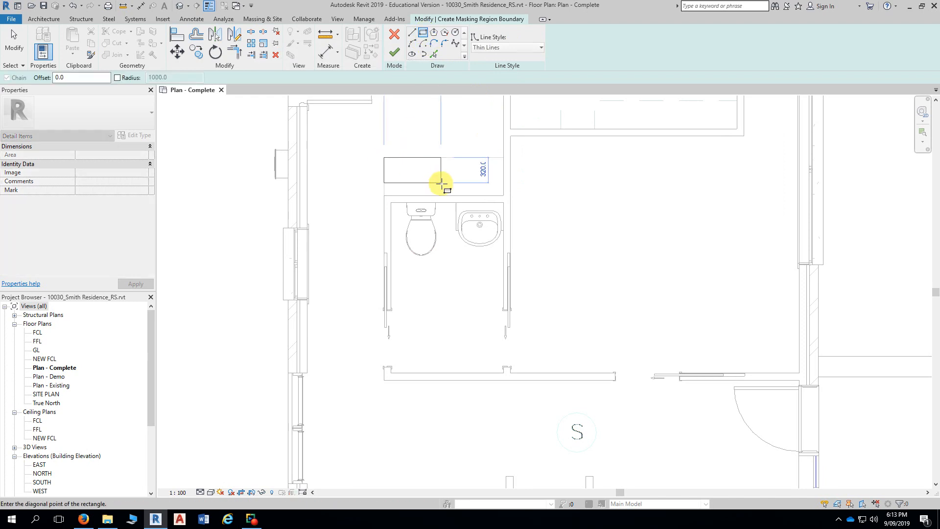
click(504, 196)
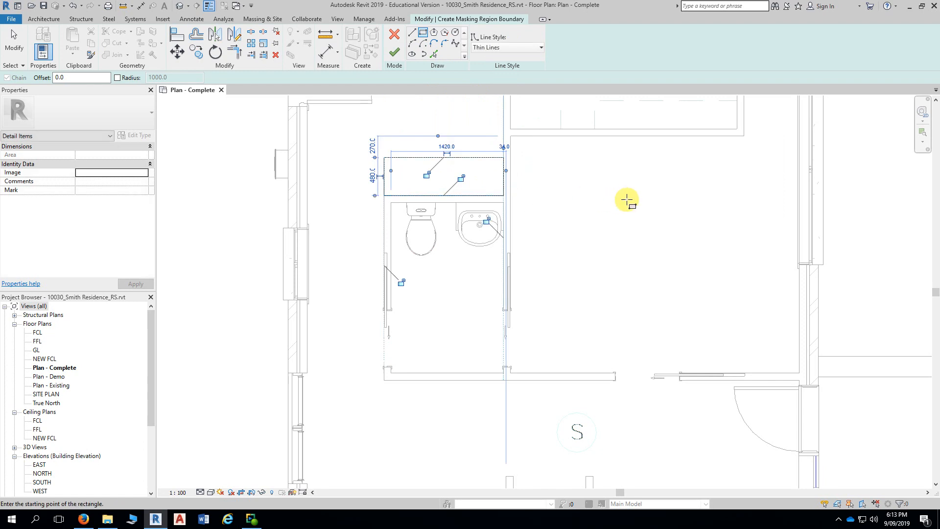
key(Escape)
key(Escape)
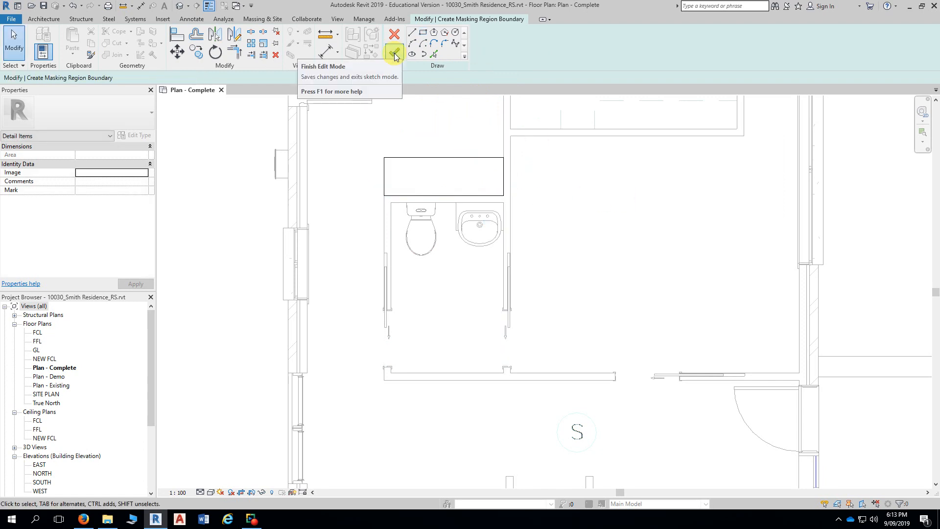
click(395, 53)
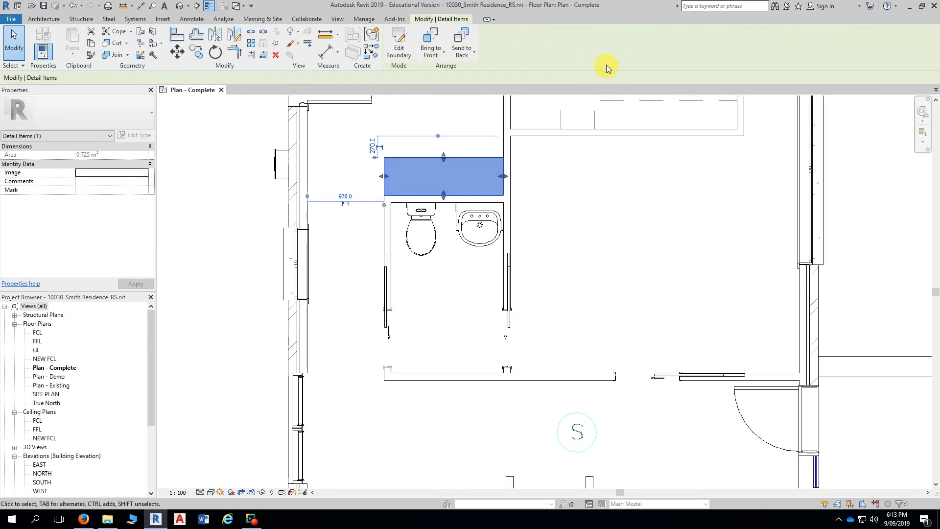
Step: Select the dashed square and cupboard masking regions together to check their extents, and clear the selection
scroll(579, 103, down, 2)
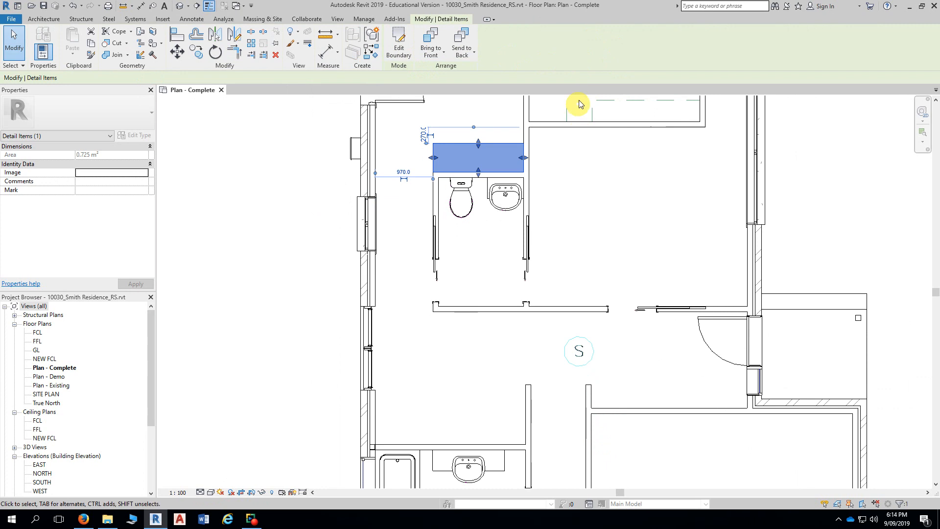
scroll(566, 113, up, 1)
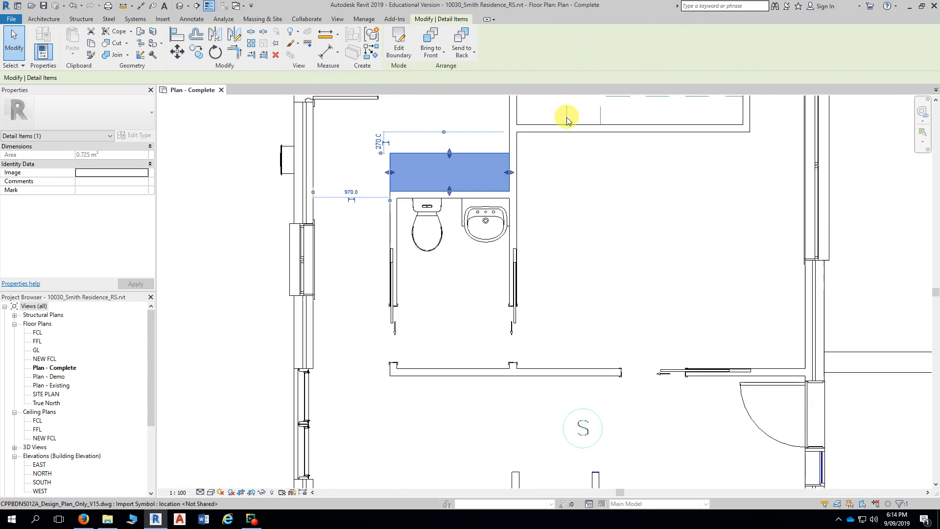
click(573, 152)
scroll(574, 152, down, 2)
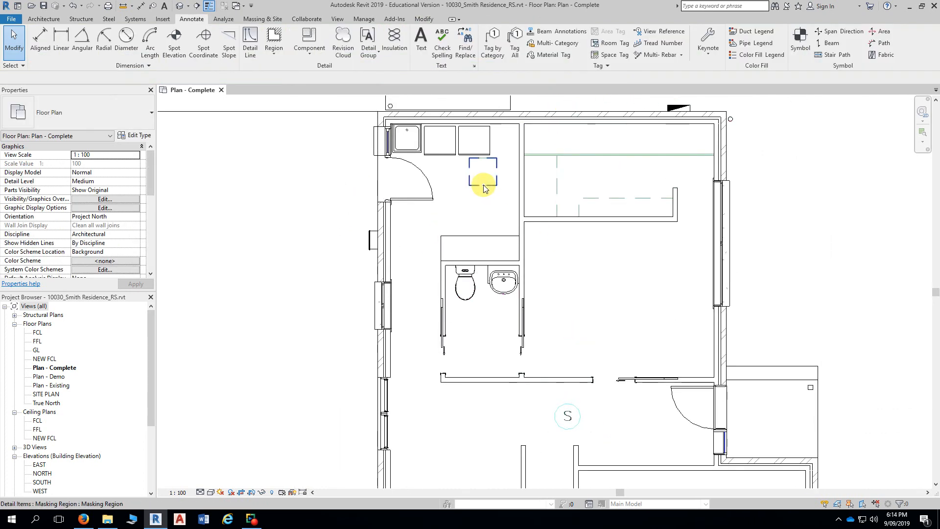
click(483, 182)
ctrl+click(498, 242)
scroll(572, 261, up, 1)
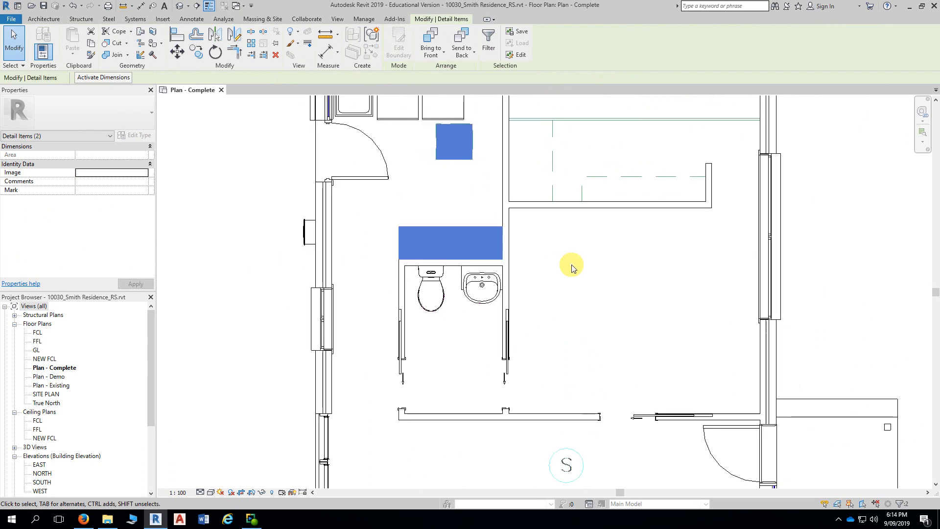
scroll(571, 260, up, 2)
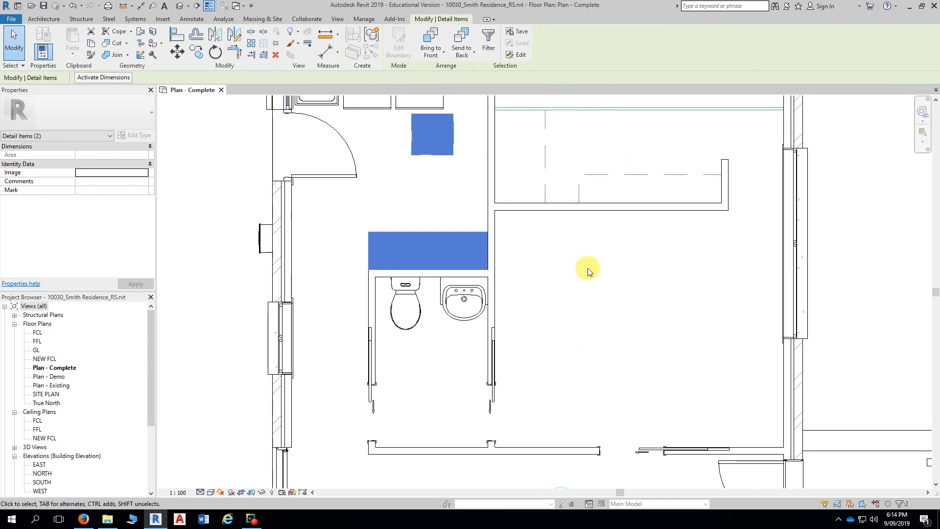
key(Escape)
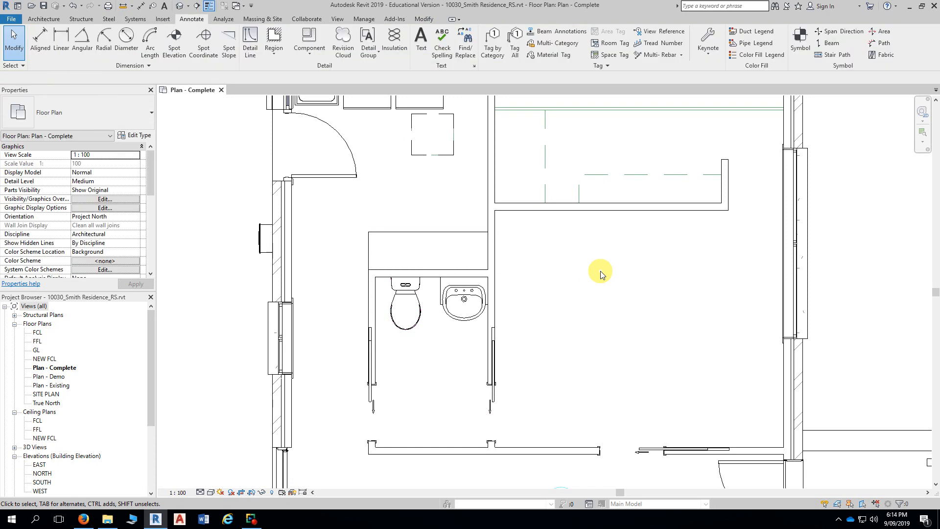
Step: Start a Thin Lines masking region and sketch a rectangle about 65 mm wide tracing the narrow outline at the bathroom shower screen's end
middle_drag(689, 374, 694, 258)
middle_drag(651, 368, 618, 148)
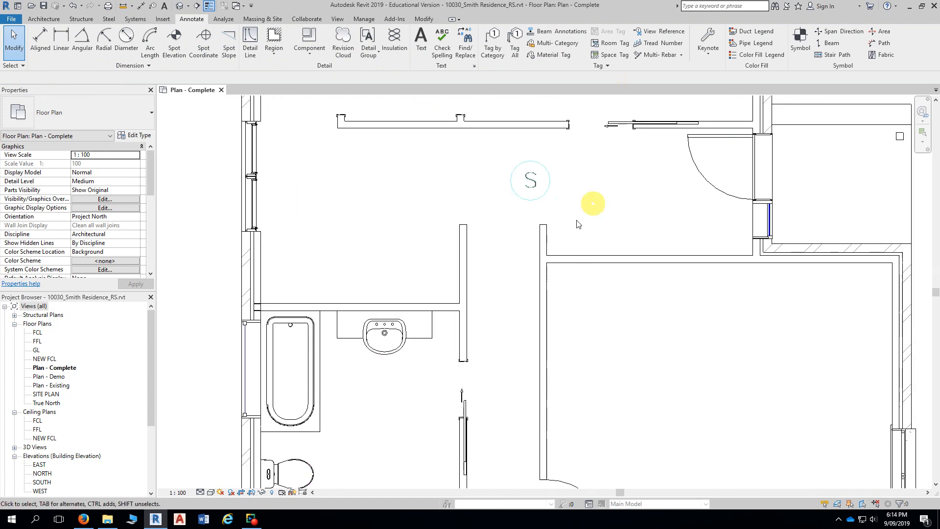
middle_drag(411, 371, 444, 191)
middle_drag(444, 237, 455, 226)
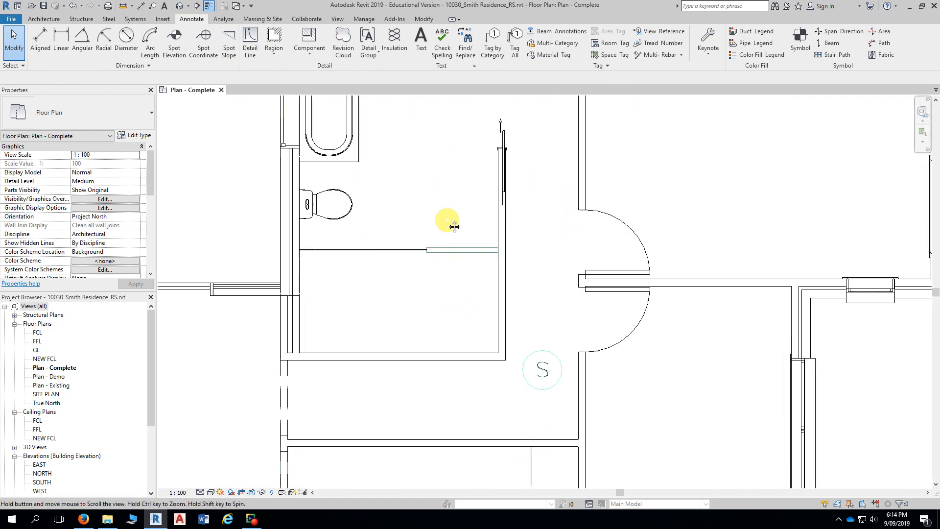
scroll(447, 215, up, 1)
scroll(465, 291, up, 2)
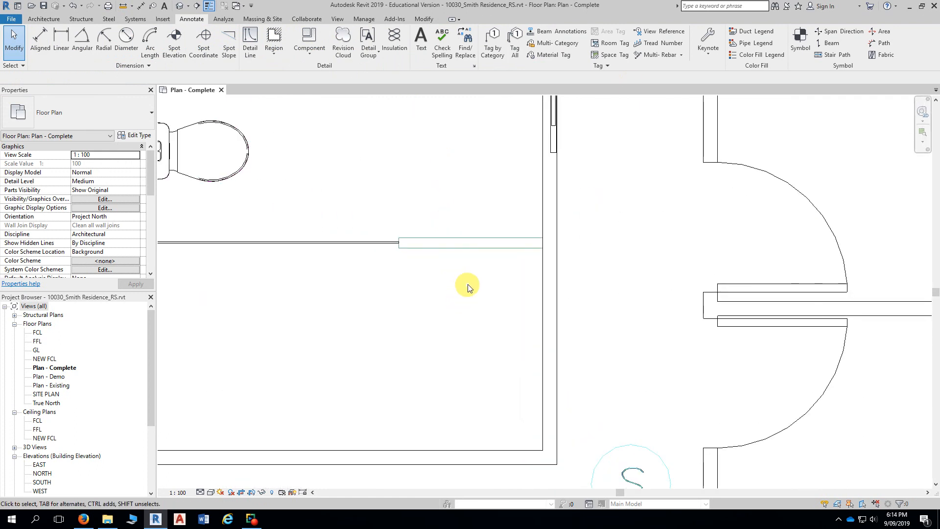
middle_drag(468, 287, 451, 269)
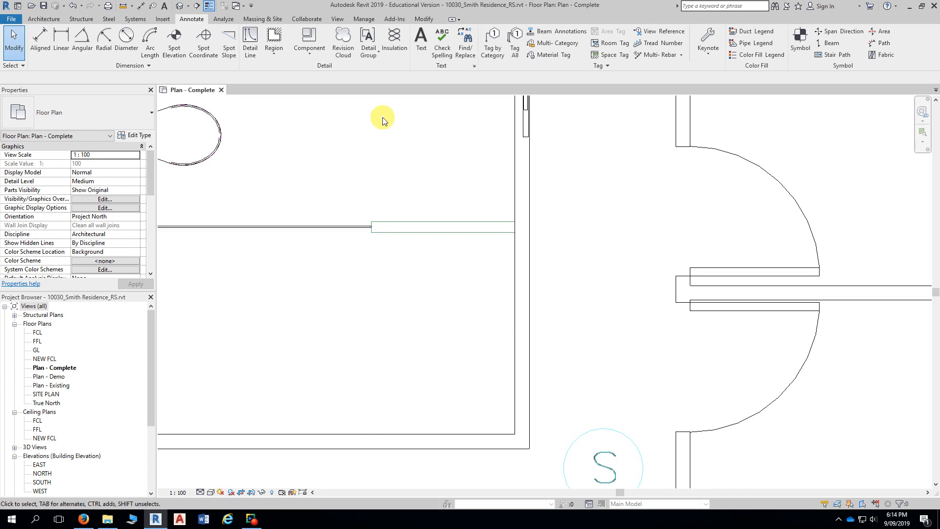
click(273, 52)
click(264, 91)
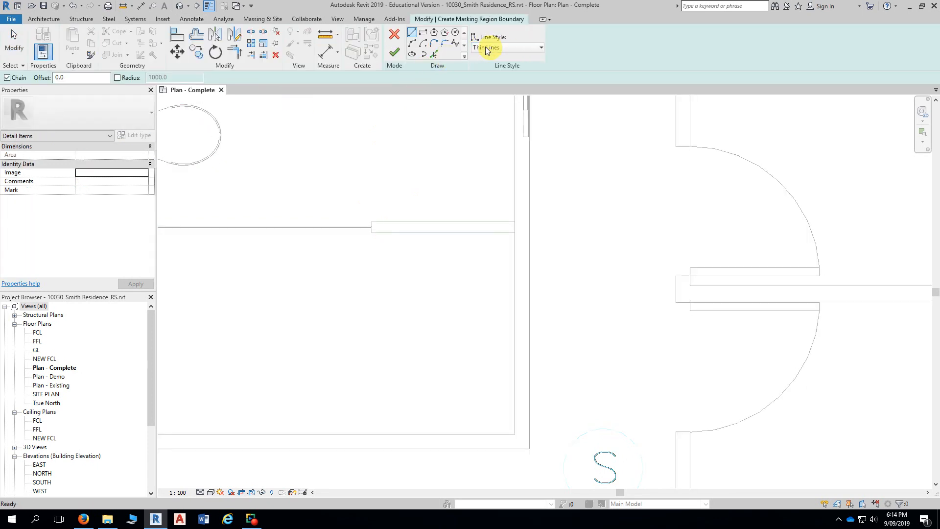
click(424, 36)
scroll(377, 245, up, 5)
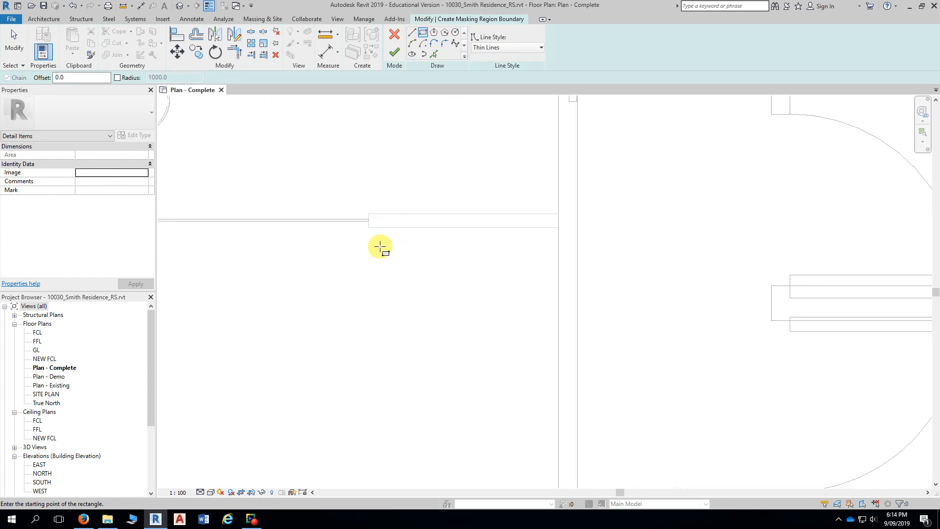
click(363, 218)
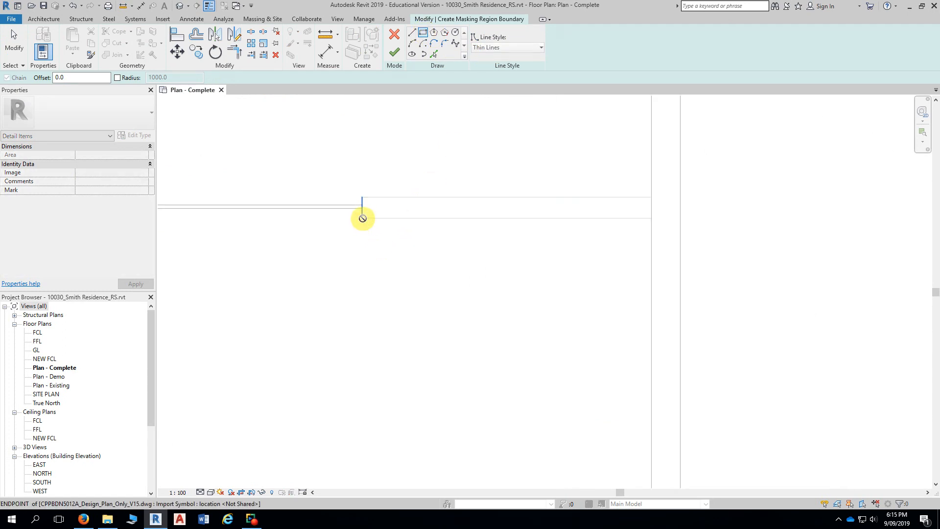
click(652, 197)
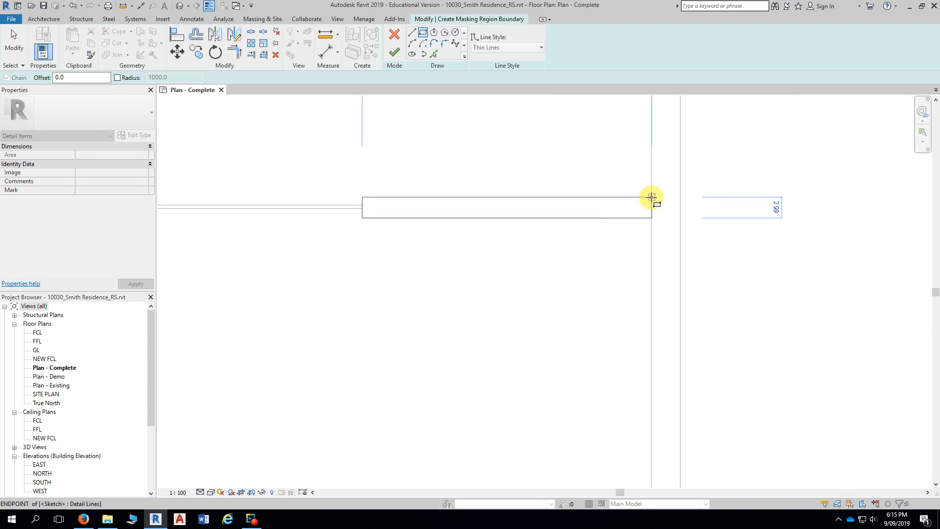
Step: Finish the masking region at the end of the shower screen and clear its selection
key(Escape)
key(Escape)
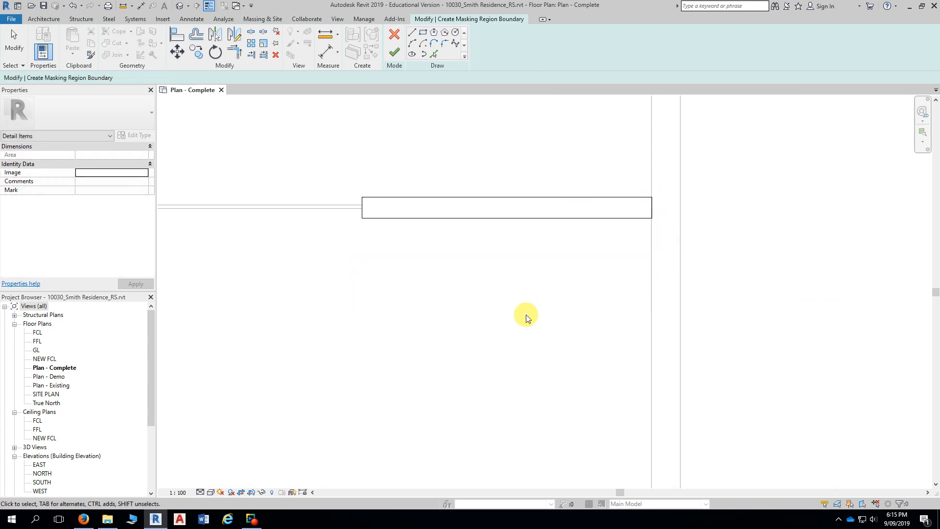
click(394, 52)
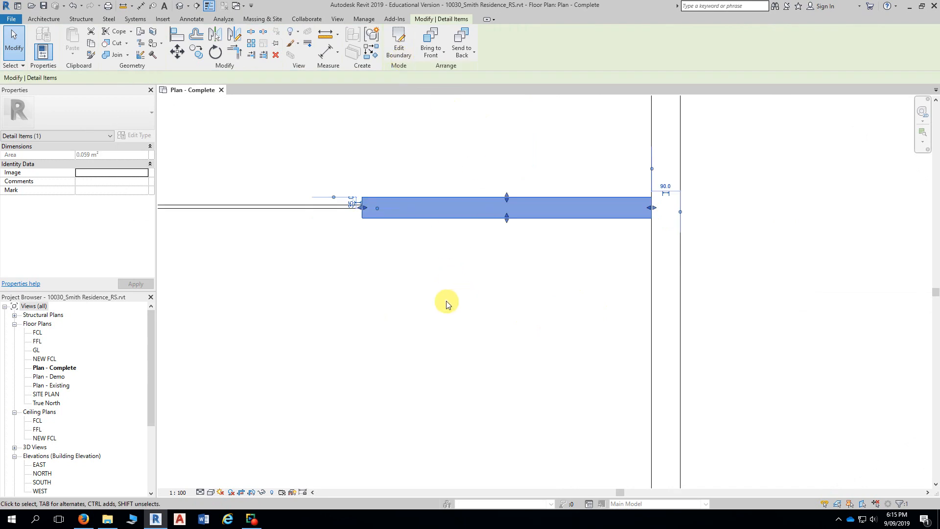
scroll(445, 306, down, 2)
scroll(379, 324, down, 2)
middle_drag(364, 335, 490, 341)
click(498, 341)
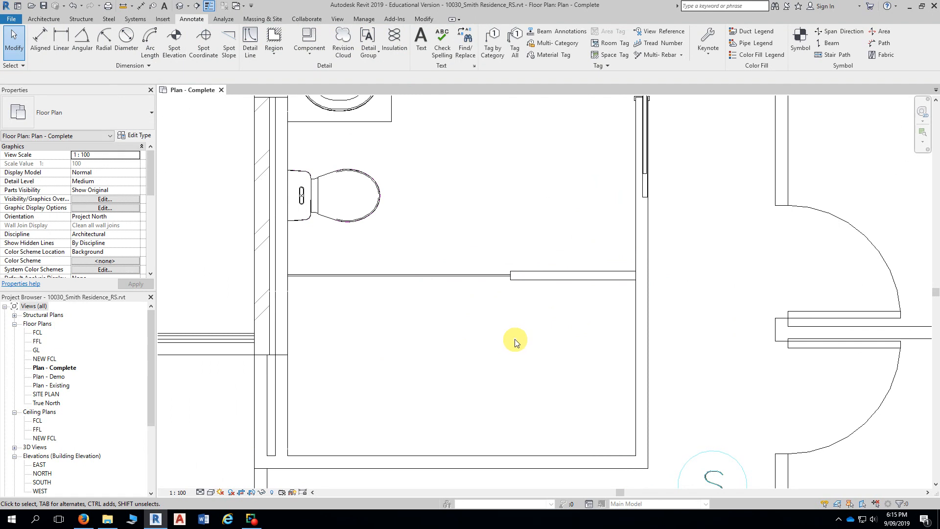
Step: Examine the floor plan from the bathroom up to the laundry to review the masked areas
scroll(504, 338, down, 1)
scroll(504, 339, down, 1)
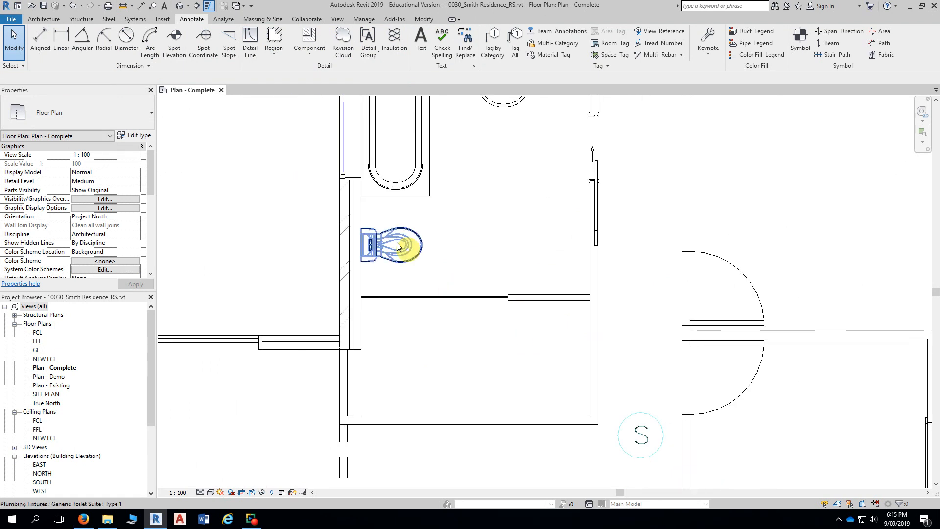
scroll(243, 164, down, 2)
middle_drag(244, 155, 251, 258)
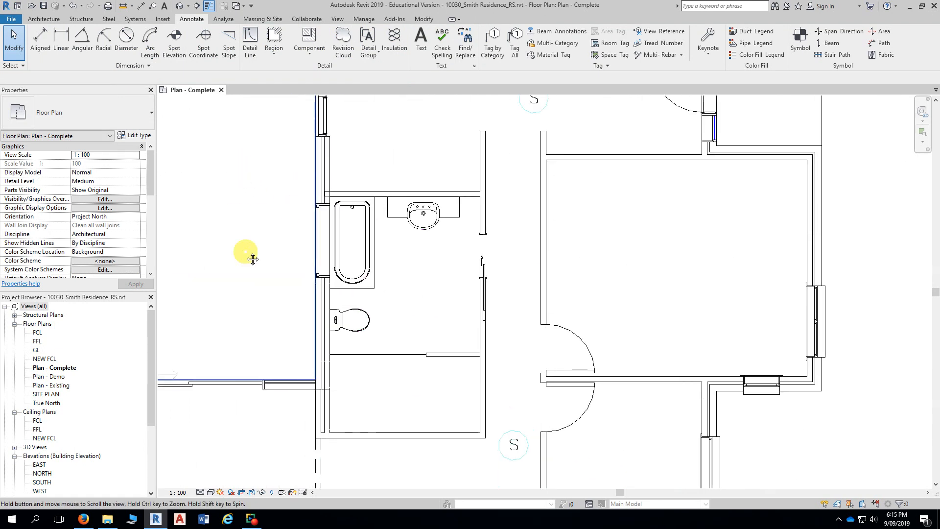
scroll(254, 255, down, 2)
middle_drag(242, 224, 321, 306)
scroll(260, 275, down, 1)
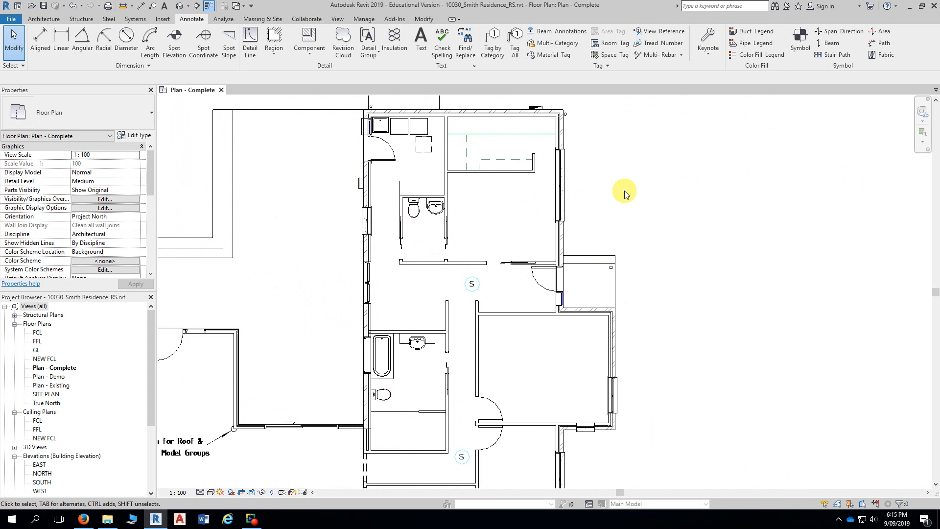
middle_drag(624, 194, 677, 192)
middle_drag(704, 256, 713, 283)
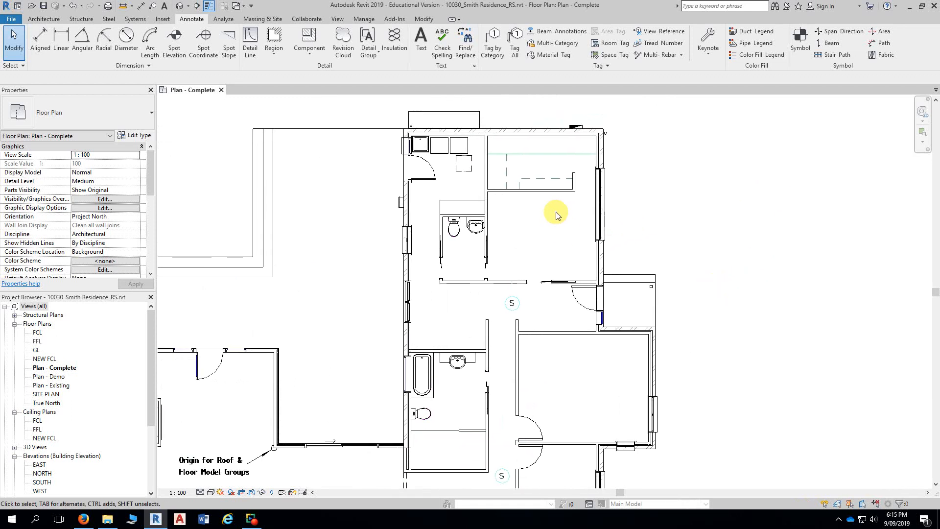
Step: Trace the two parallel shelf lines across the robe as Thin Lines detail lines by picking the imported drawing's linework
scroll(558, 206, up, 3)
middle_drag(562, 200, 546, 258)
scroll(514, 195, up, 4)
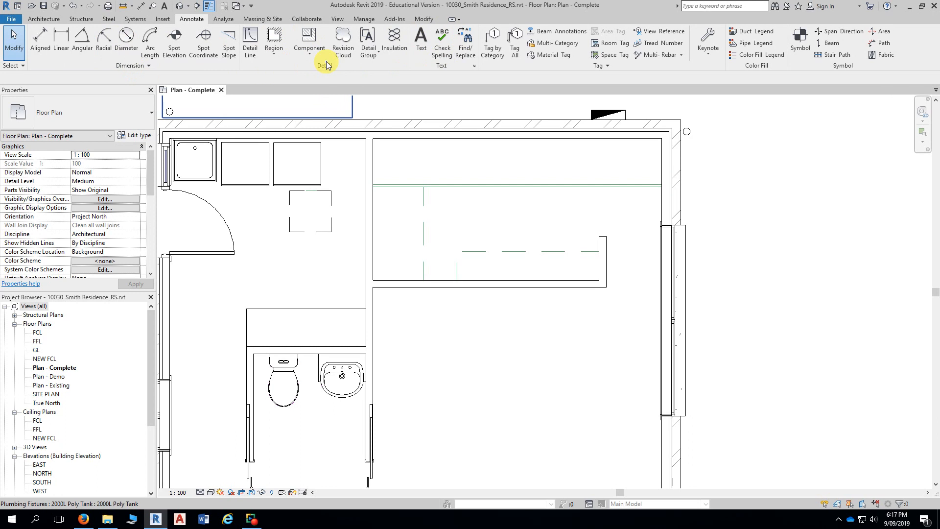
click(250, 49)
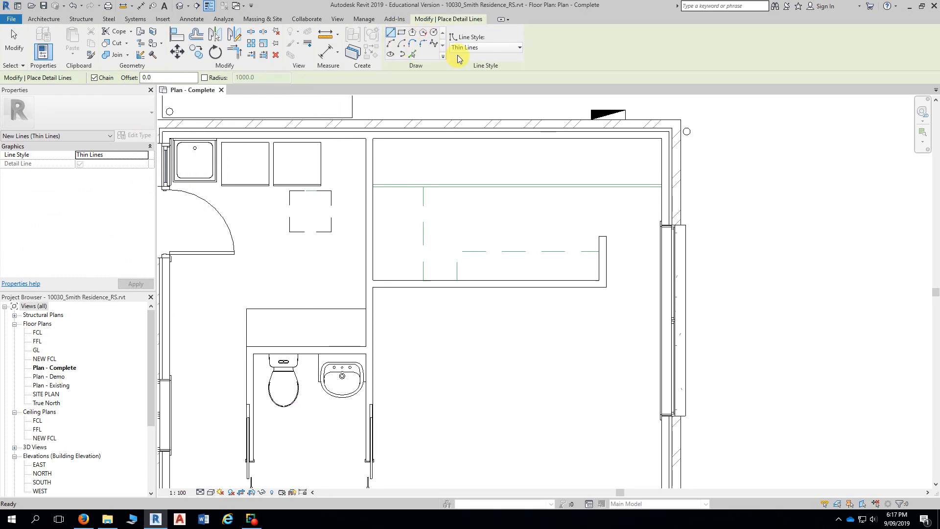
click(489, 48)
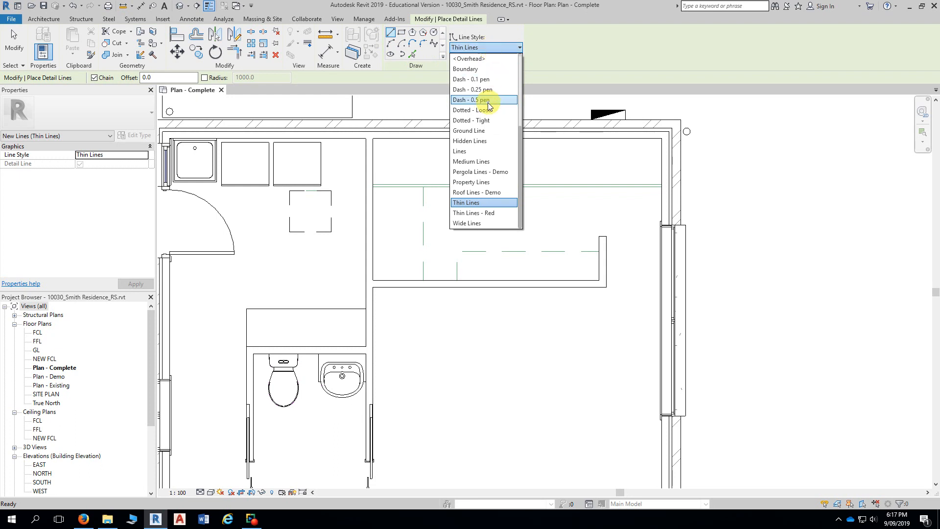
click(475, 207)
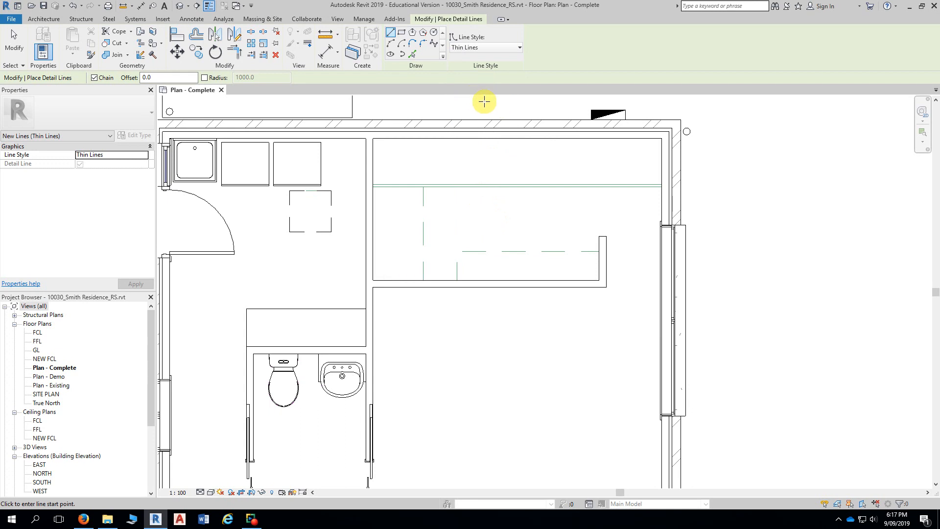
click(414, 58)
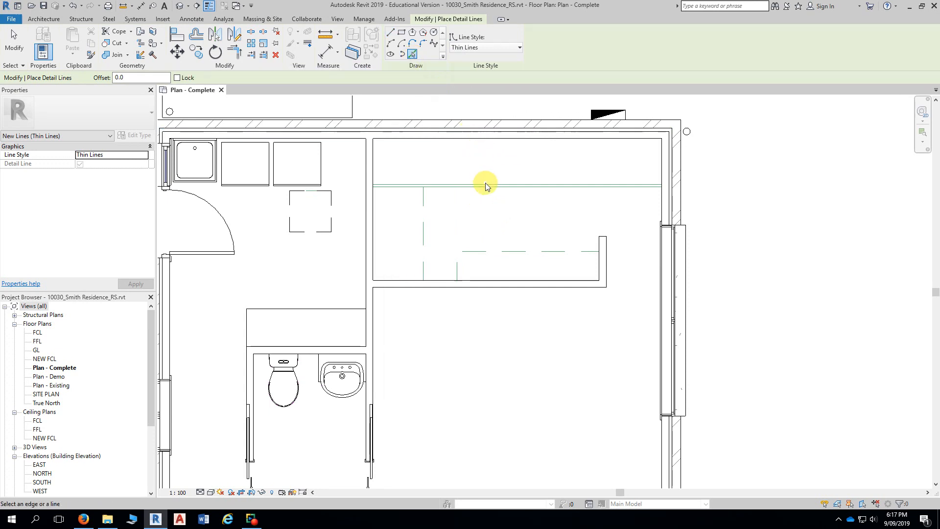
scroll(483, 175, up, 2)
middle_drag(484, 175, 466, 130)
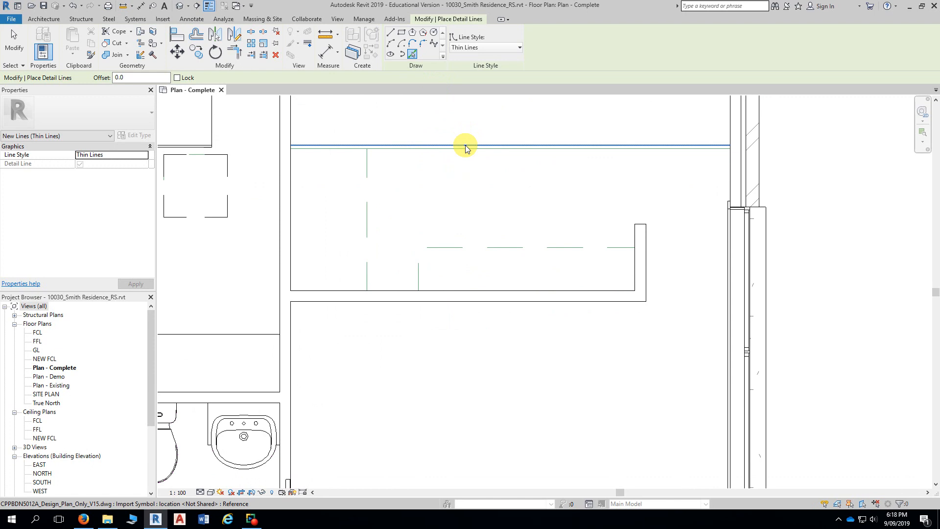
click(465, 145)
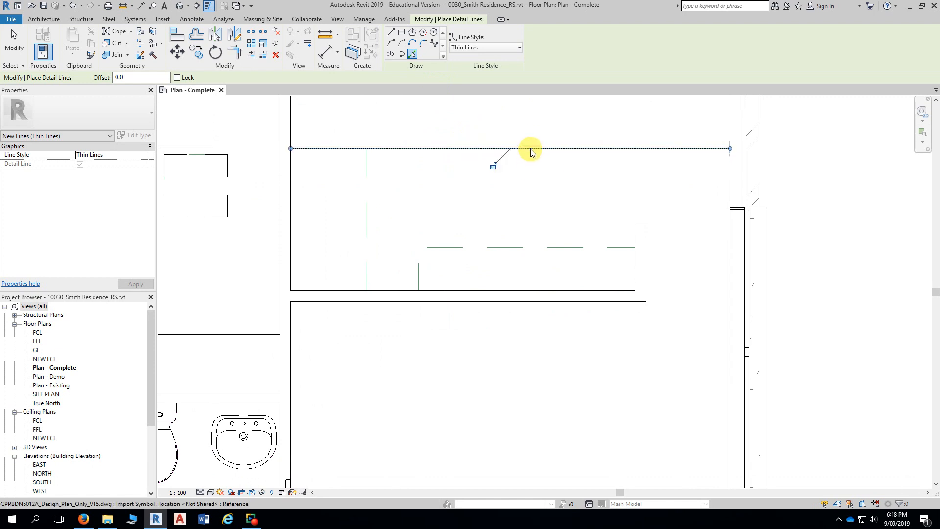
key(Escape)
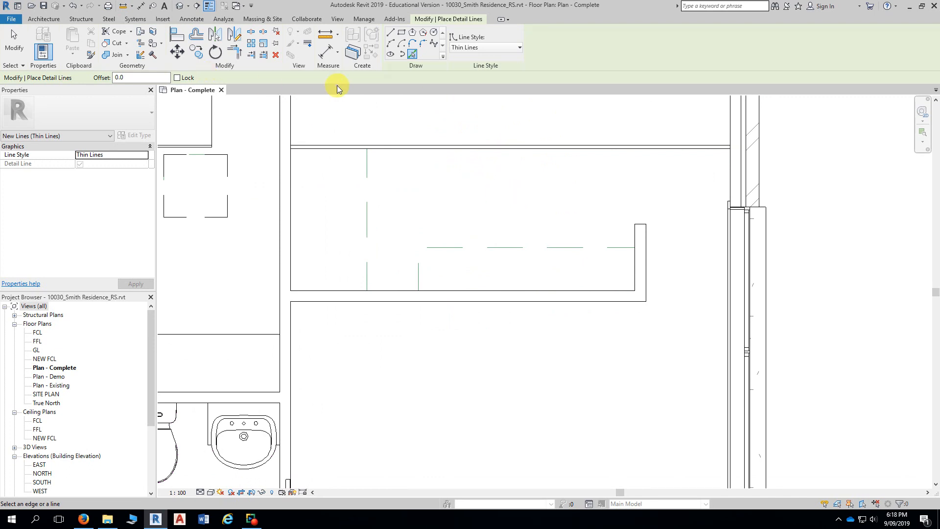
click(444, 148)
Step: Trace the robe's vertical dashed line and the two dashed edges beside its nib wall as Dash - 0.1 pen detail lines
click(495, 47)
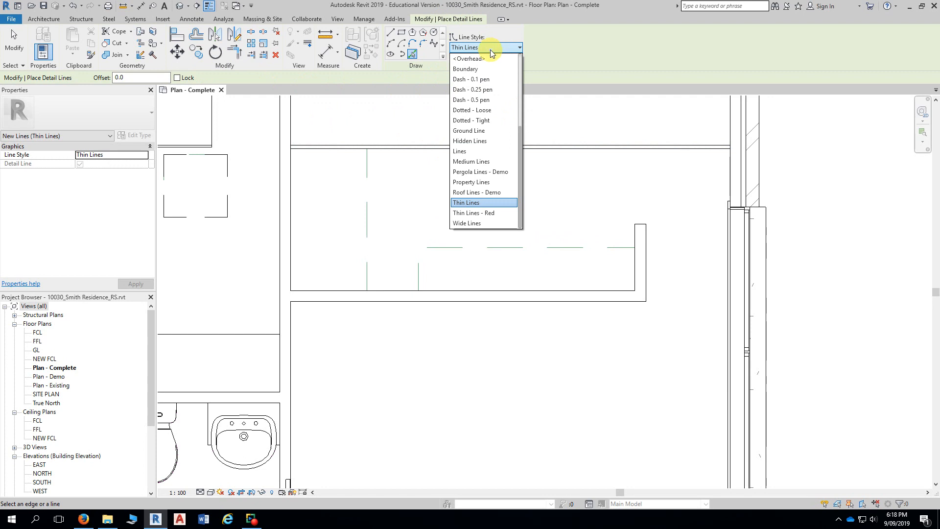
click(495, 81)
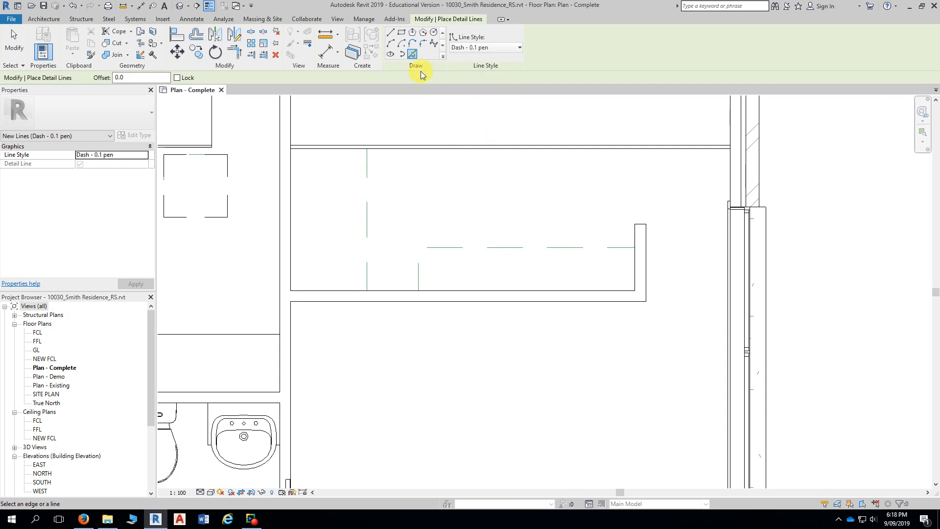
click(367, 207)
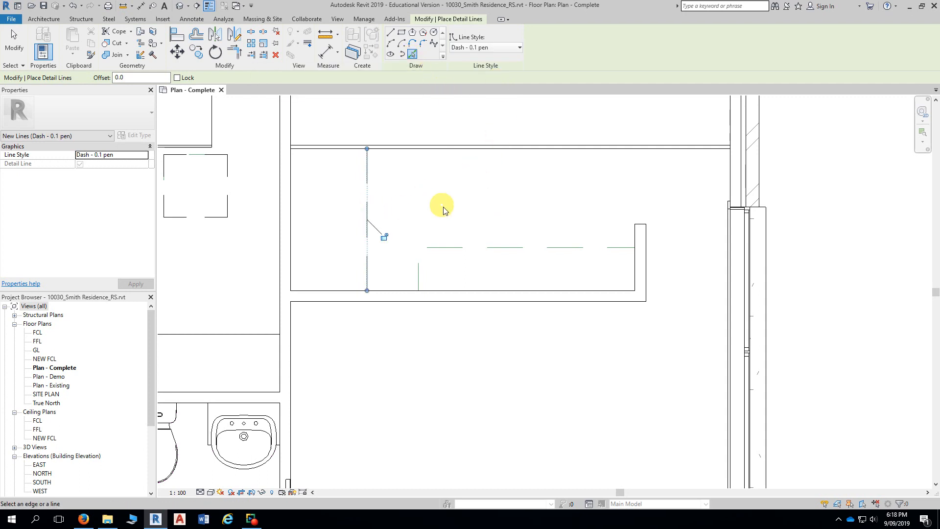
click(419, 275)
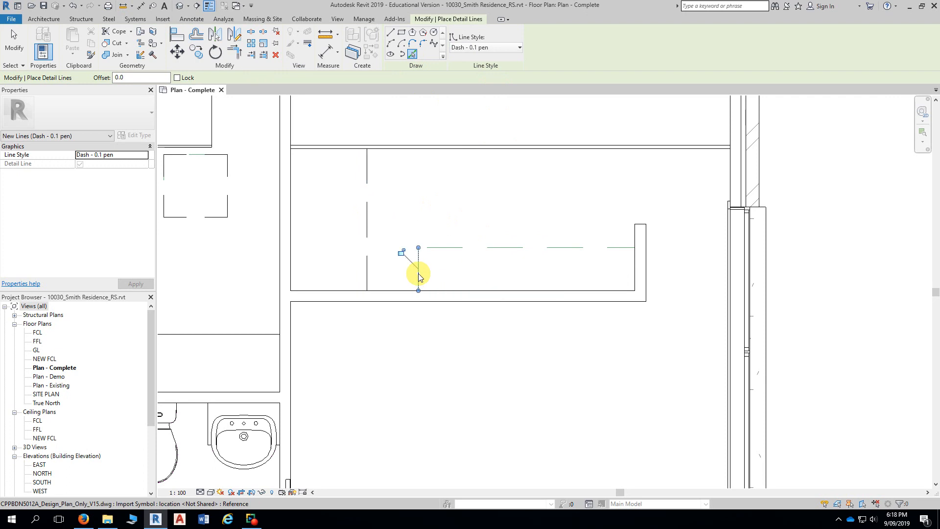
click(448, 249)
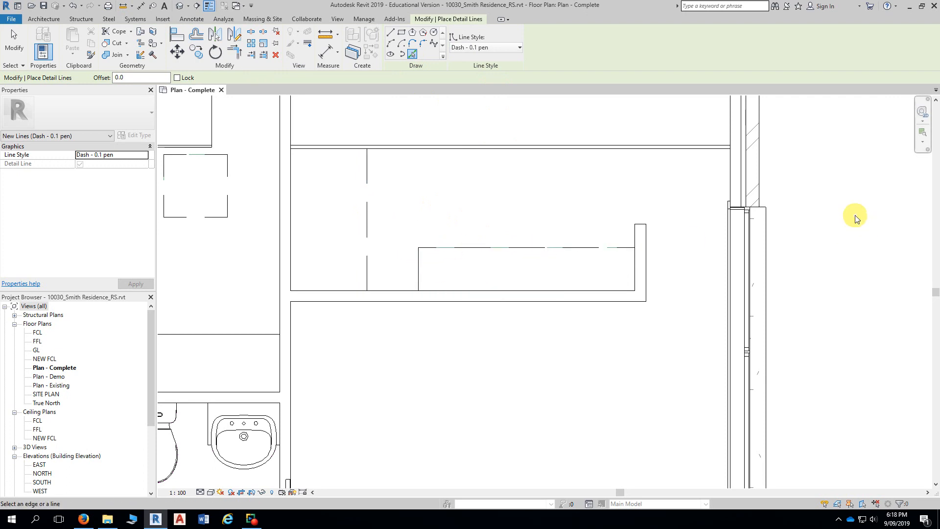
key(Escape)
key(Escape)
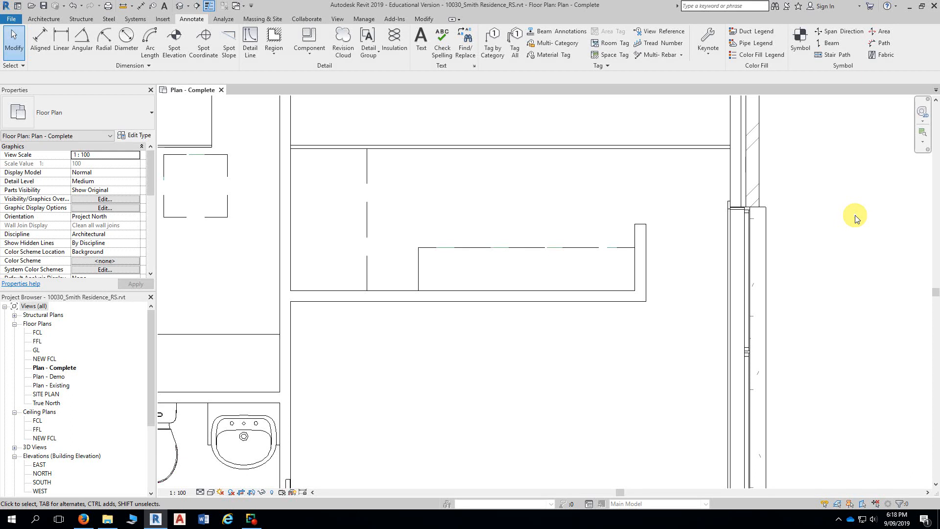
Step: Examine the floor plan from the robe past the kitchen to the living area for imported linework not yet traced
scroll(569, 351, down, 4)
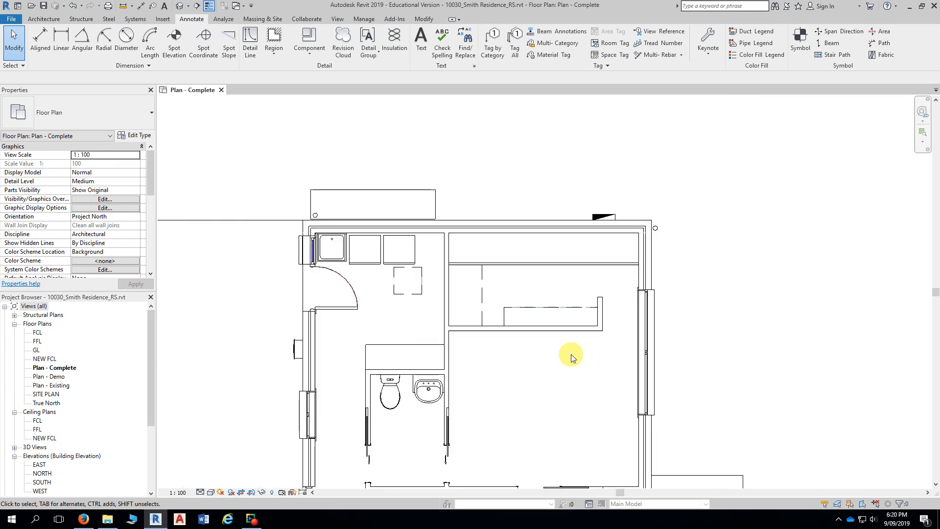
middle_drag(570, 354, 615, 237)
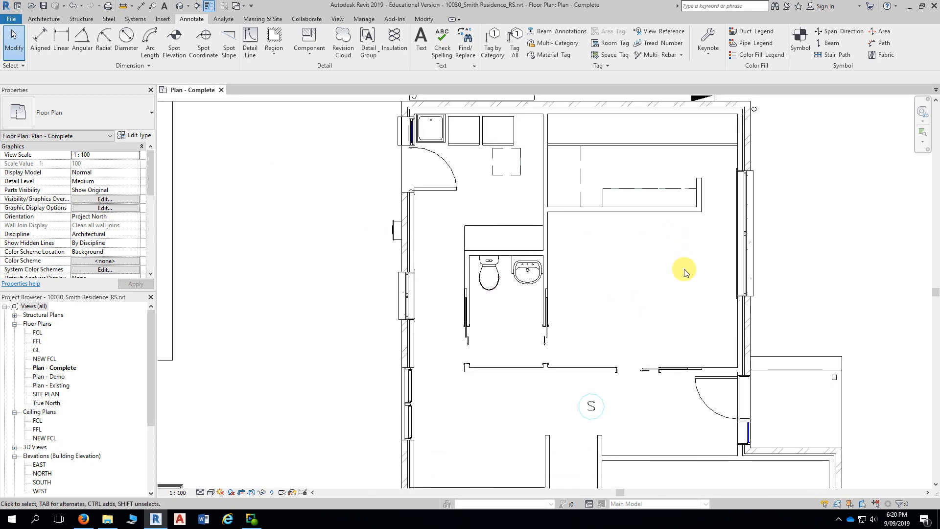
middle_drag(625, 269, 662, 190)
middle_drag(650, 420, 676, 231)
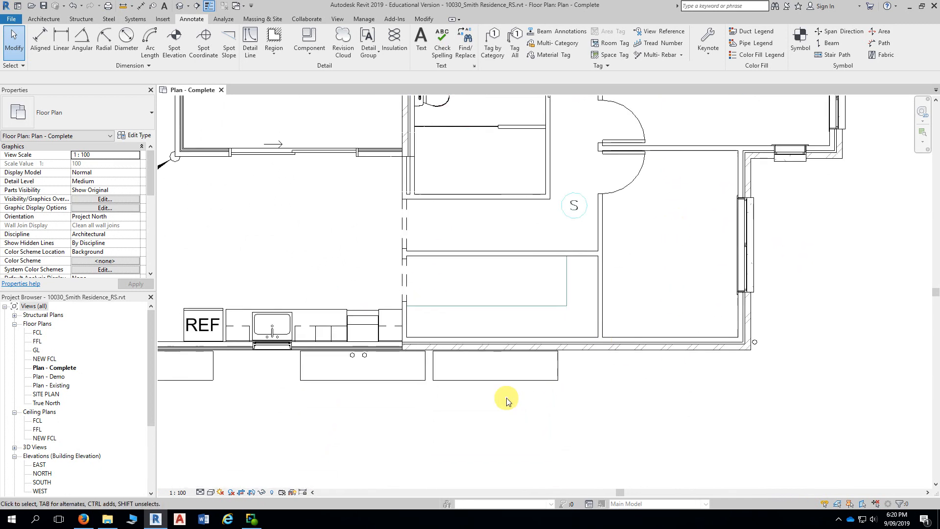
middle_drag(504, 398, 596, 376)
scroll(597, 372, up, 2)
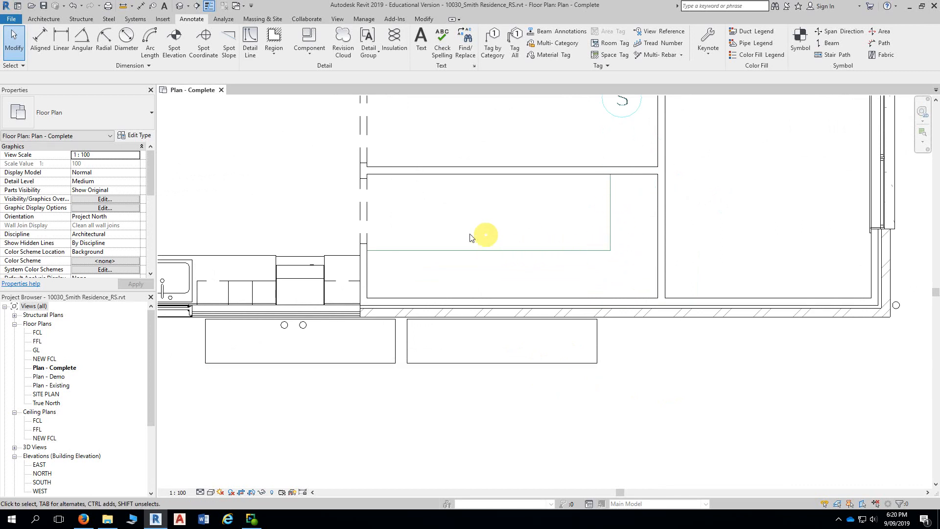
middle_drag(320, 213, 606, 255)
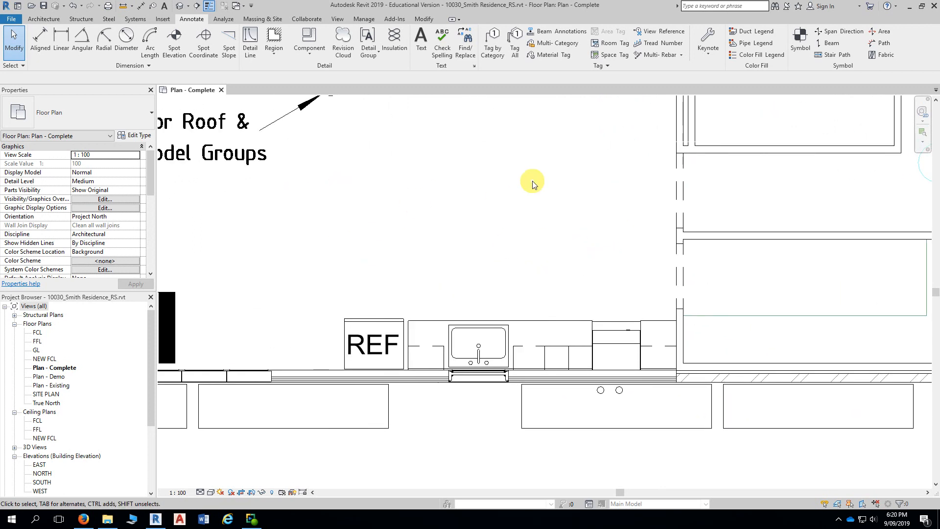
scroll(296, 246, down, 3)
scroll(367, 247, down, 2)
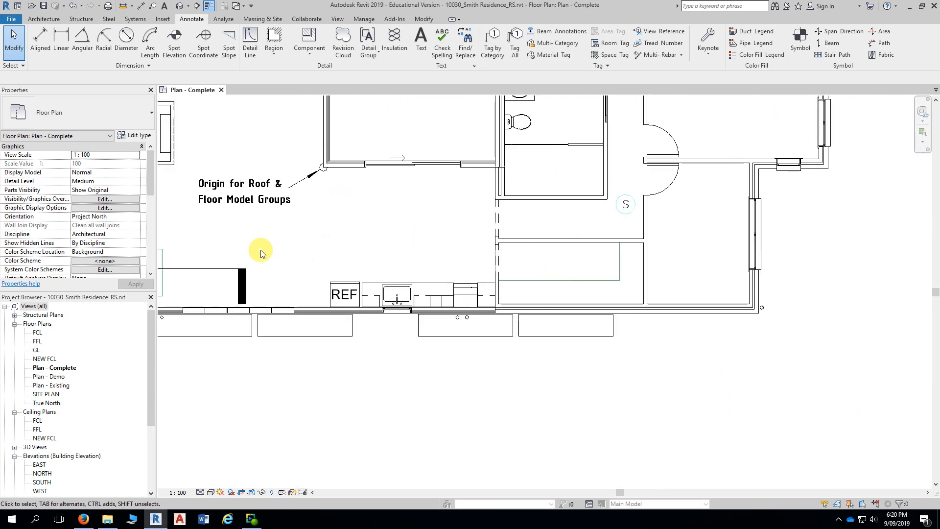
middle_drag(269, 250, 428, 242)
scroll(338, 276, up, 3)
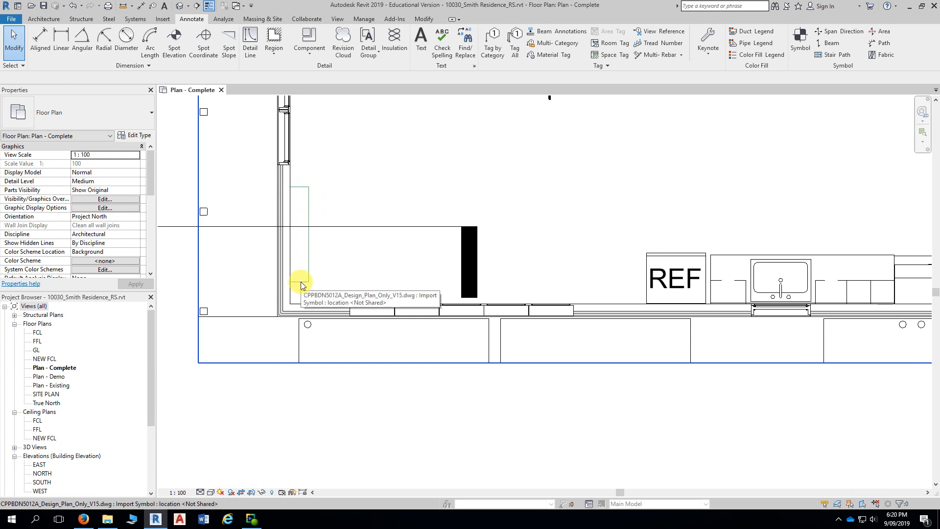
Step: Switch to the reference PDF in Firefox and check the detail line notes for the living area and the room beside the kitchen
click(83, 519)
ctrl+scroll(301, 321, down, 7)
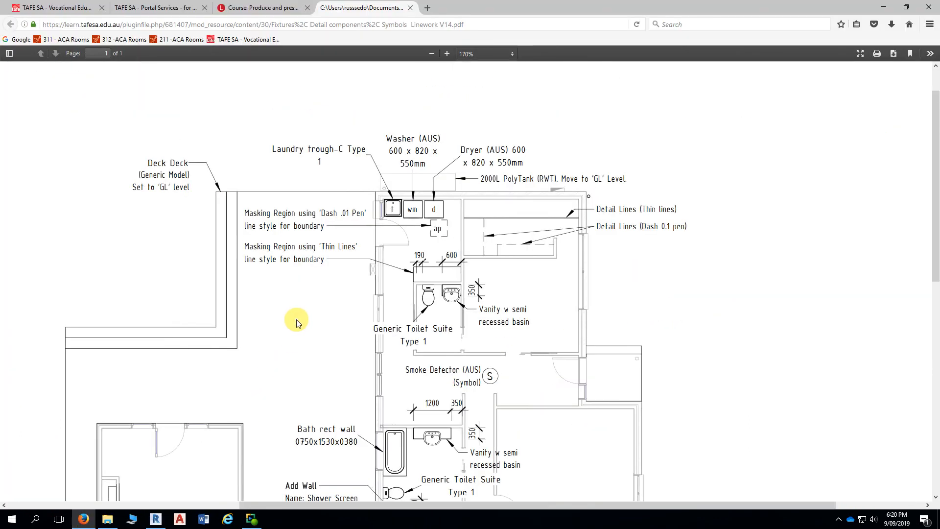
scroll(302, 323, down, 4)
ctrl+scroll(247, 306, up, 2)
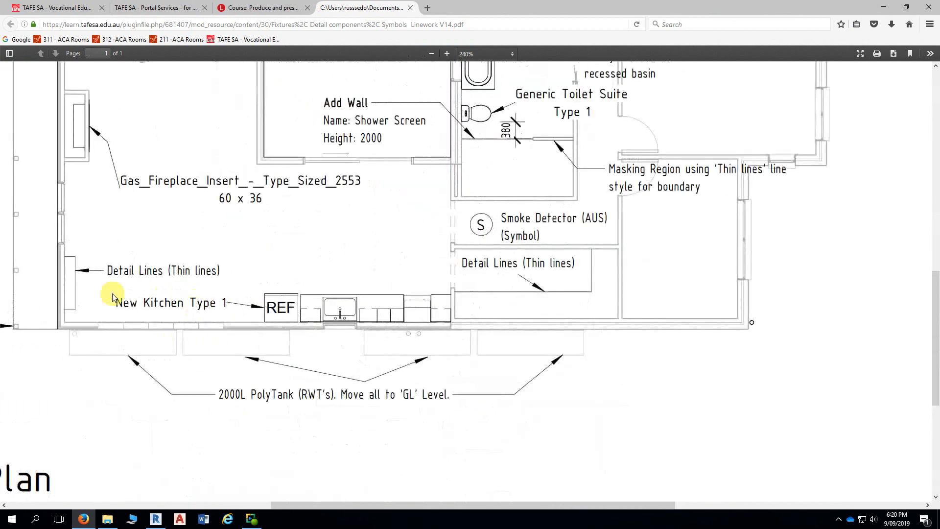
drag(106, 270, 167, 270)
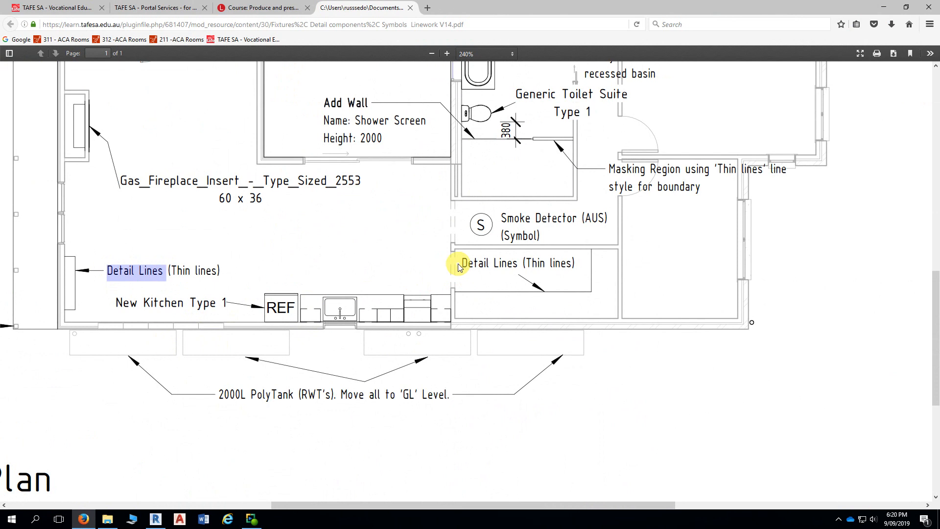
drag(461, 264, 512, 265)
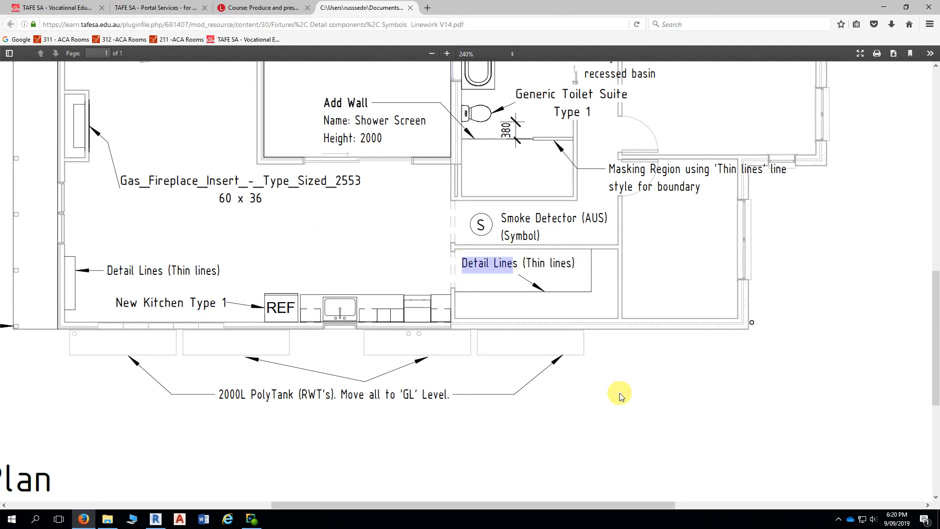
Step: Back in Revit, trace the two L-shaped shelf edges in the room beside the kitchen as Thin Lines detail lines from the imported linework
key(alt+Tab)
scroll(539, 227, down, 3)
middle_drag(592, 191, 378, 282)
middle_drag(497, 276, 260, 142)
scroll(336, 168, up, 2)
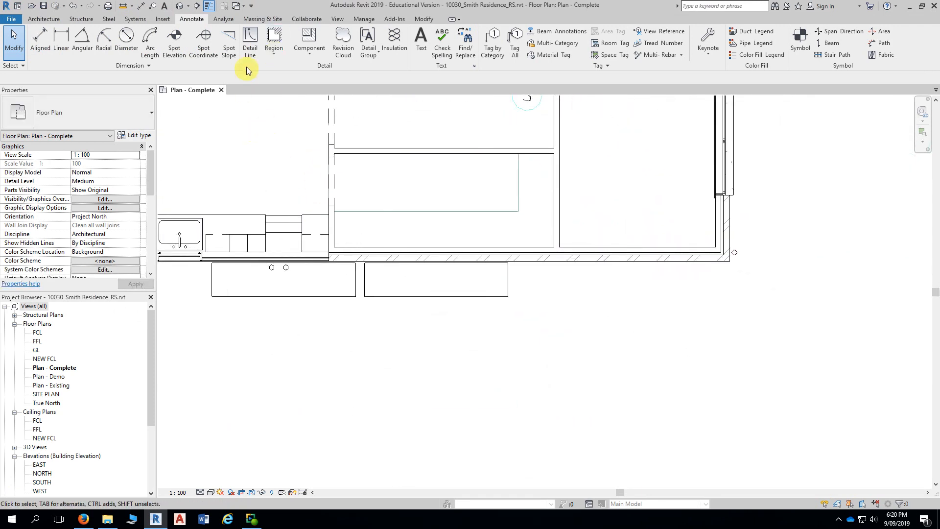
click(252, 49)
click(492, 47)
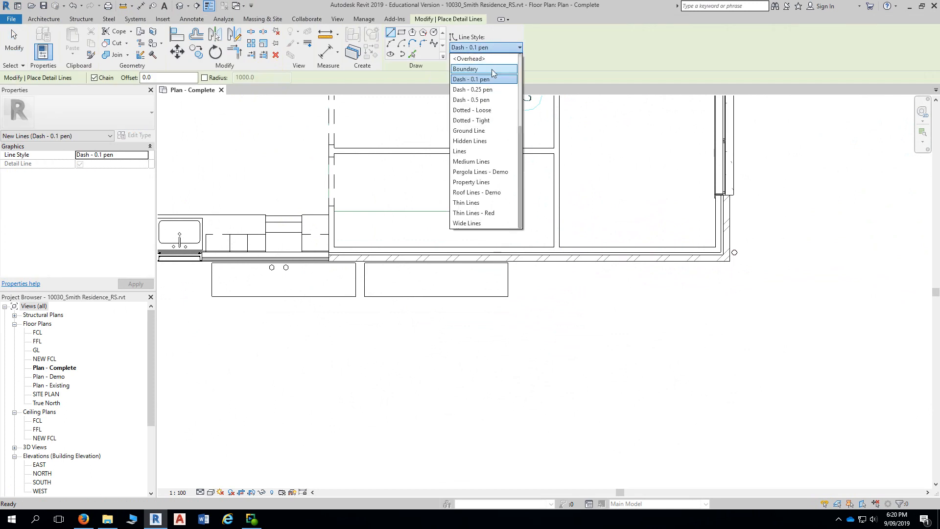
click(470, 202)
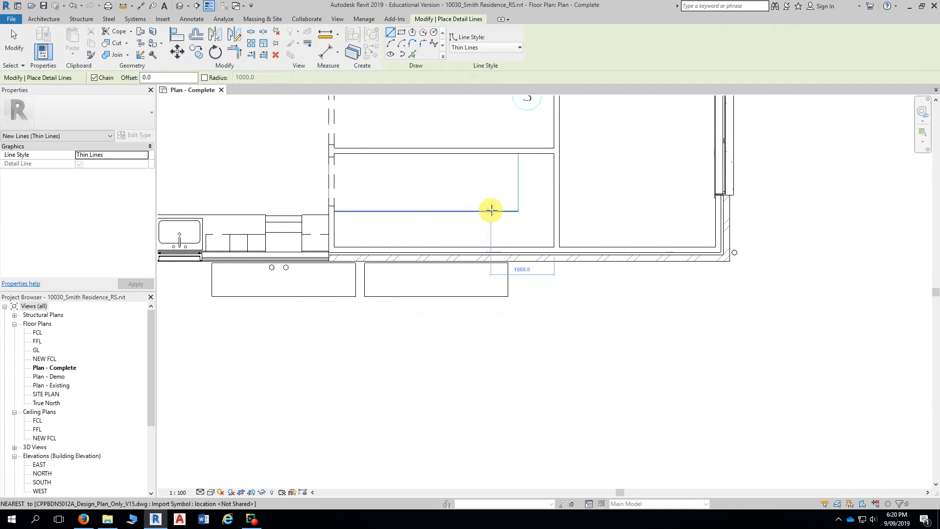
click(412, 54)
click(518, 180)
click(478, 211)
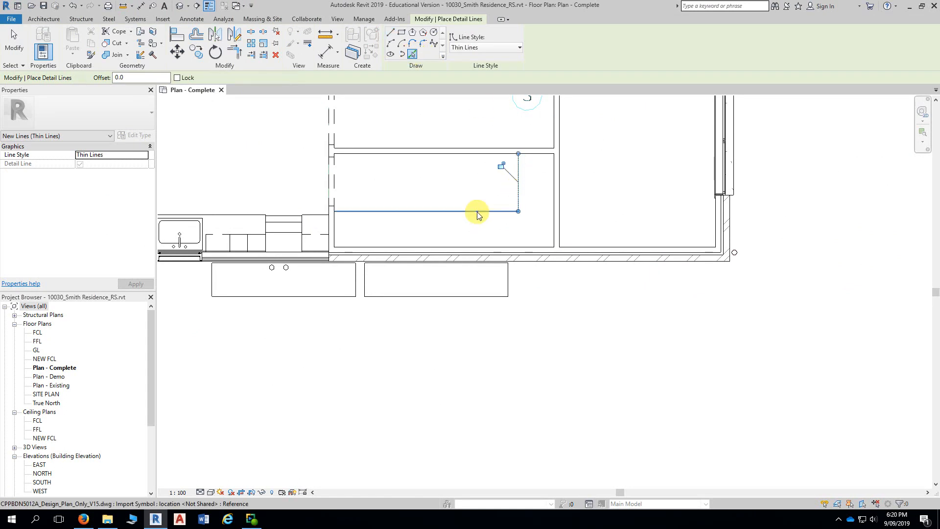
Step: Trace the three sides of the narrow rectangle against the living area's outer wall as Thin Lines detail lines
scroll(333, 396, down, 2)
middle_drag(334, 395, 660, 402)
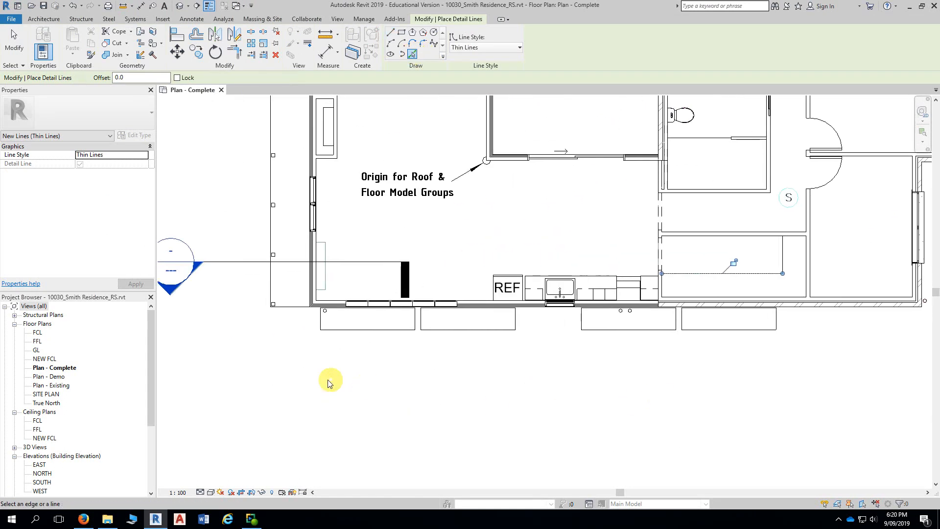
scroll(260, 347, up, 2)
scroll(384, 268, up, 3)
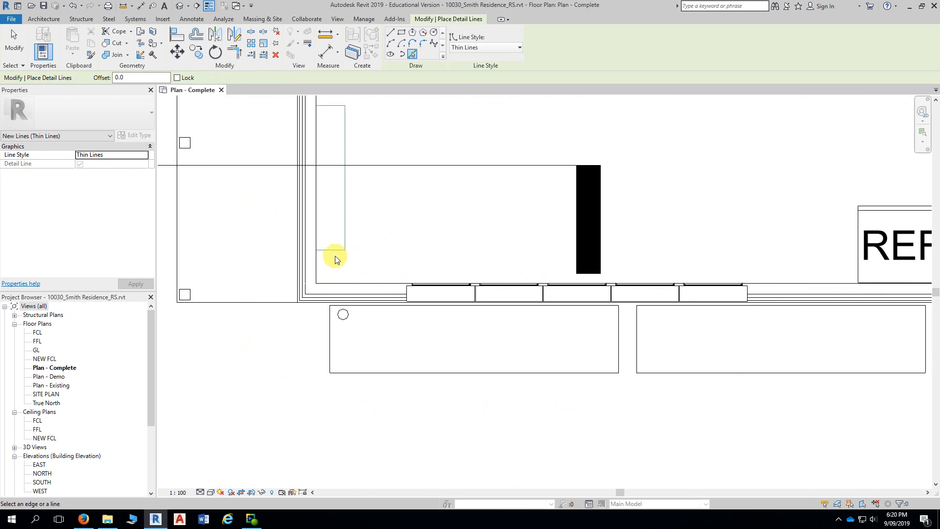
click(336, 250)
click(345, 218)
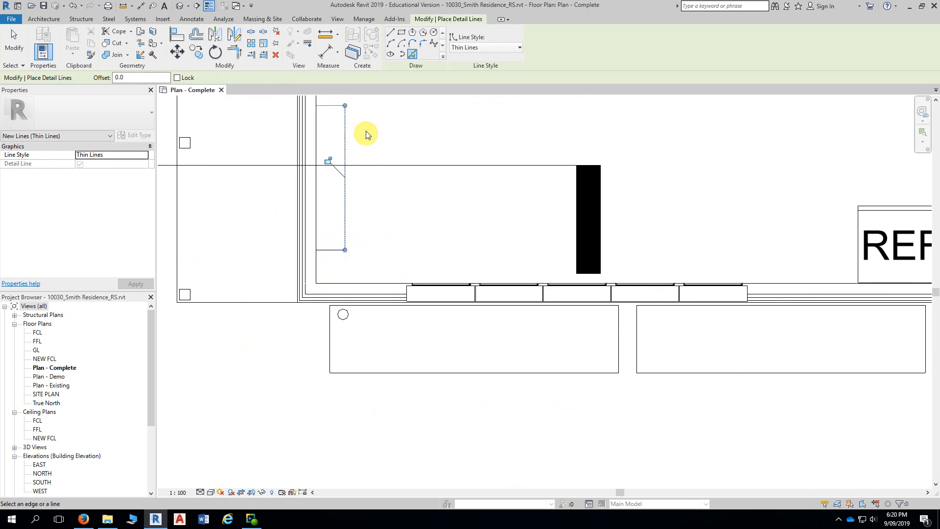
click(327, 109)
key(Escape)
key(Escape)
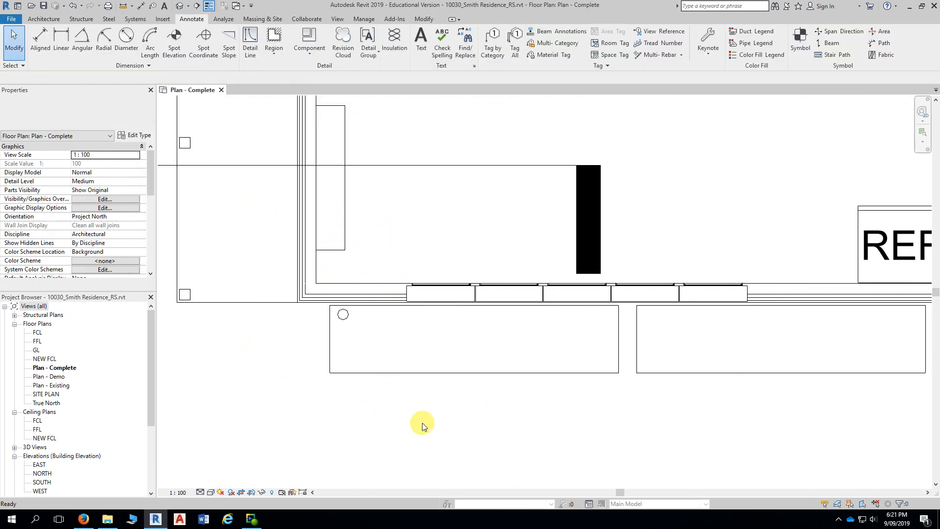
scroll(433, 433, down, 2)
scroll(525, 434, down, 2)
middle_drag(710, 438, 442, 443)
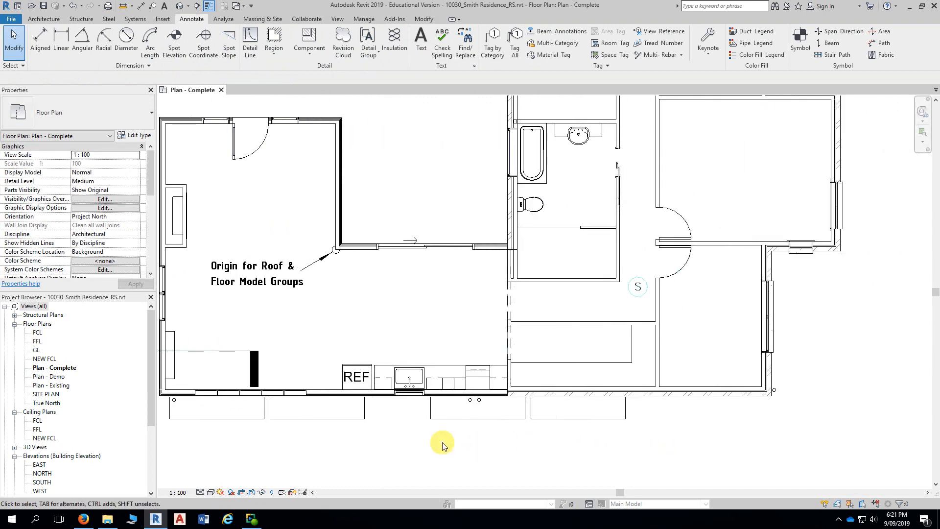
middle_drag(860, 379, 725, 445)
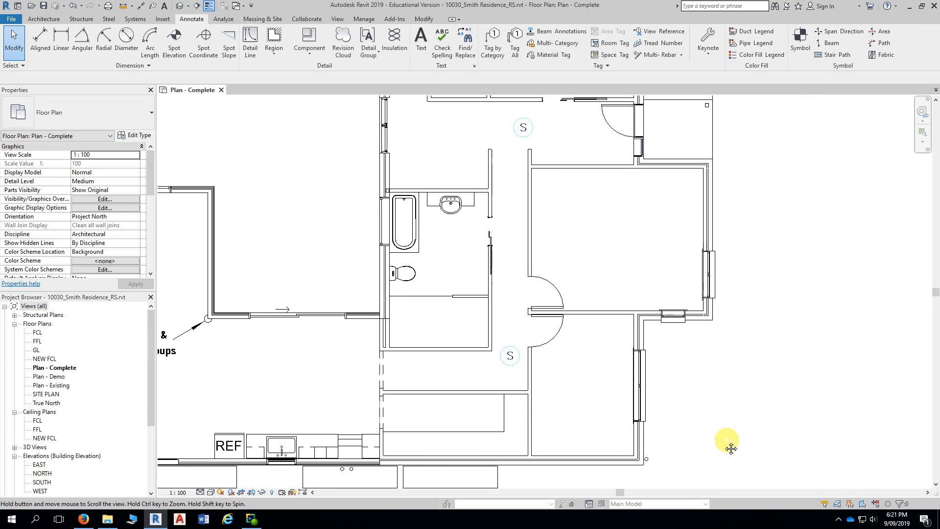
Step: Place a Smoke Detector (AUS) symbol over the imported smoke detector in the hallway near the porch entry door
middle_drag(783, 336, 780, 360)
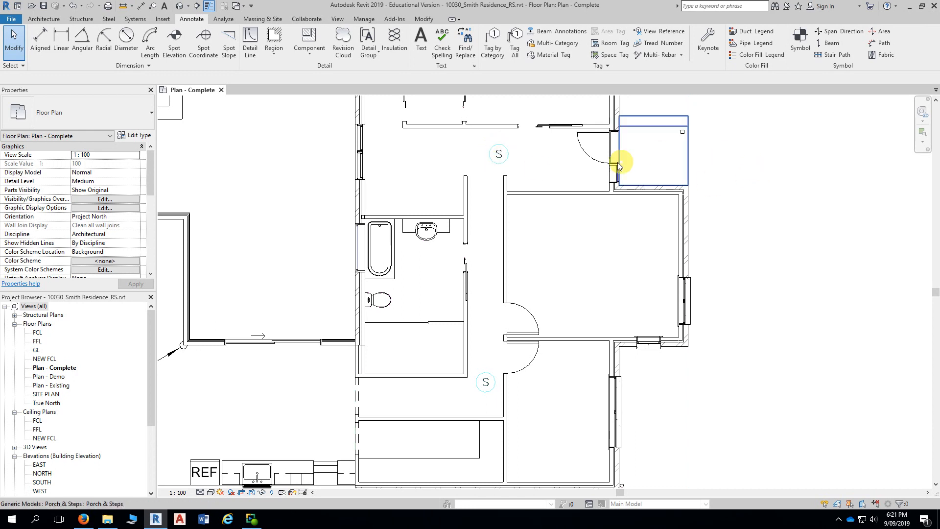
mouse_move(504, 152)
middle_down()
mouse_move(509, 157)
mouse_move(505, 134)
middle_up()
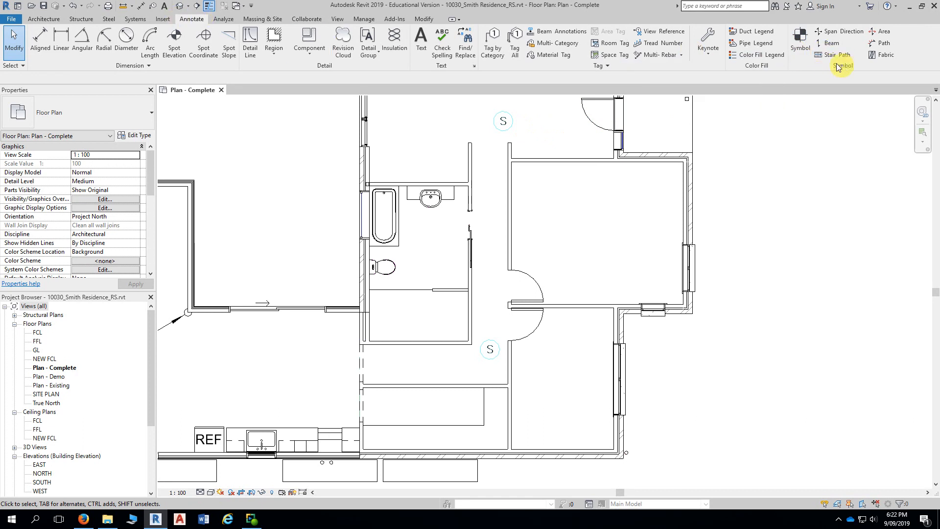
click(802, 38)
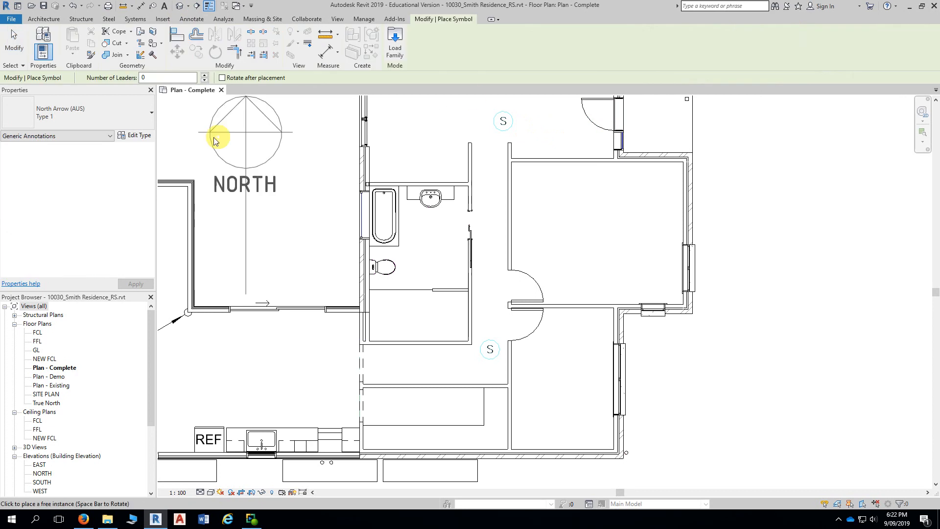
click(116, 119)
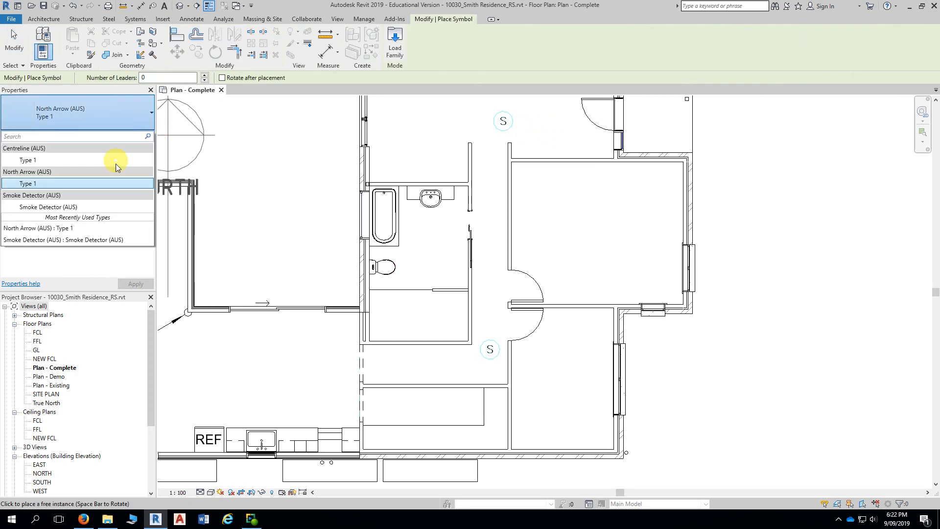
click(39, 208)
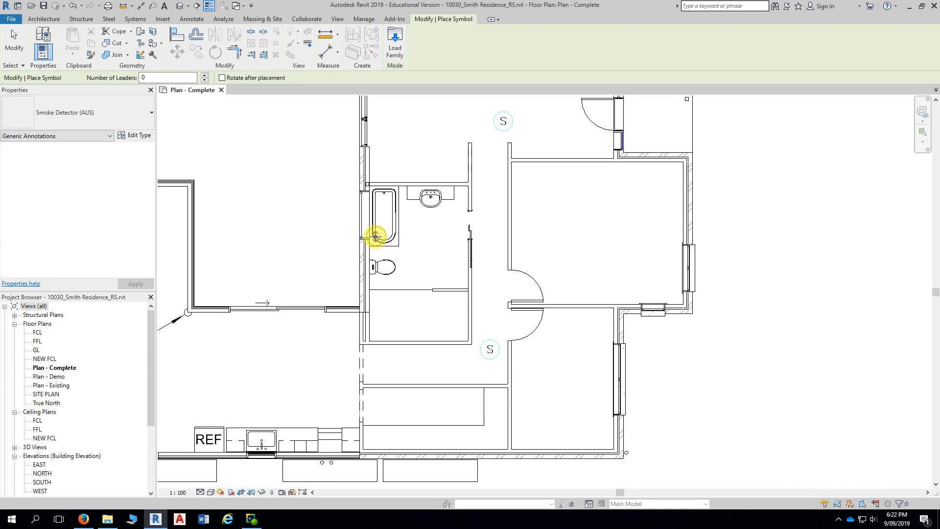
scroll(506, 127, up, 2)
middle_drag(504, 119, 499, 165)
scroll(499, 165, up, 5)
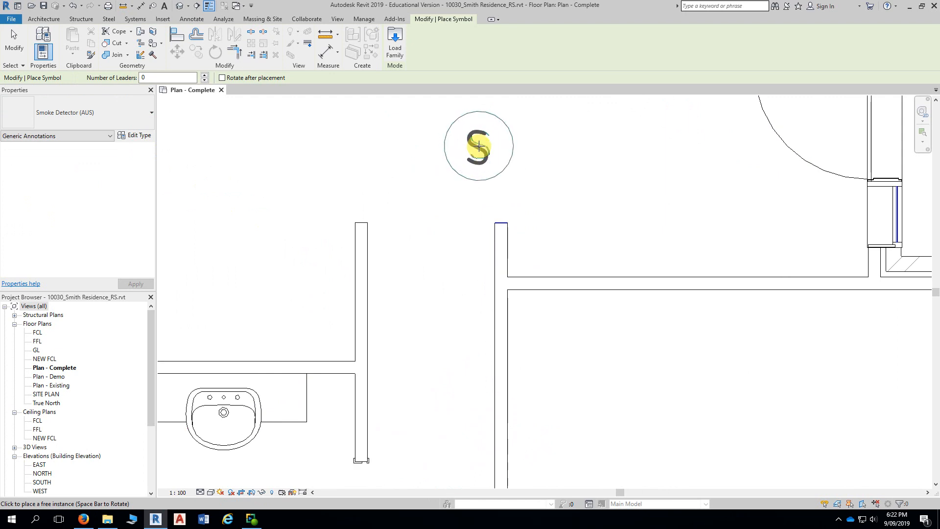
click(479, 146)
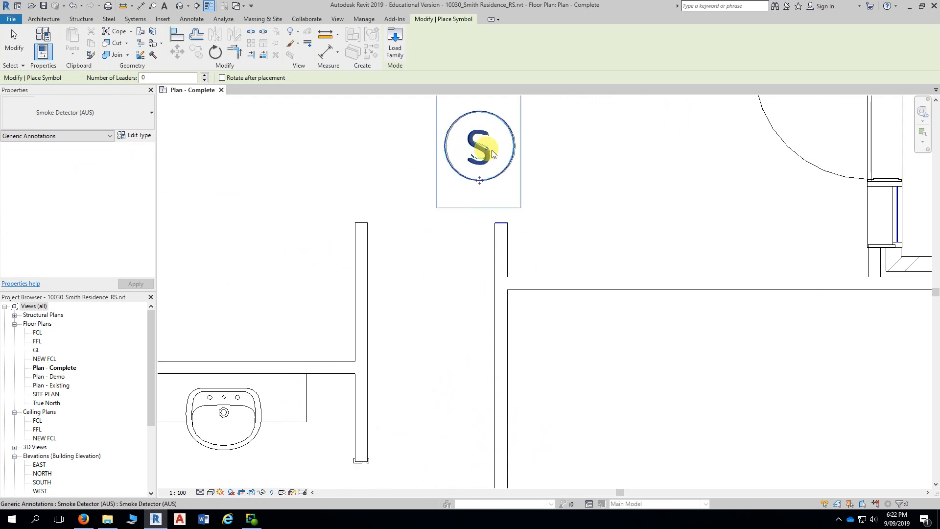
key(Escape)
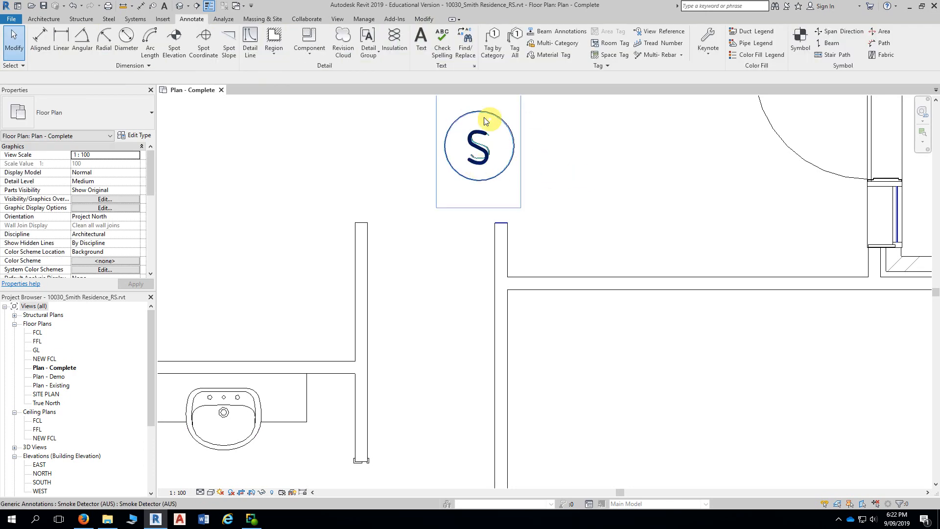
Step: Place another Smoke Detector (AUS) symbol over the imported one in the hallway beside the two bedroom doors
scroll(443, 210, down, 2)
scroll(441, 216, down, 2)
middle_drag(439, 260, 479, 112)
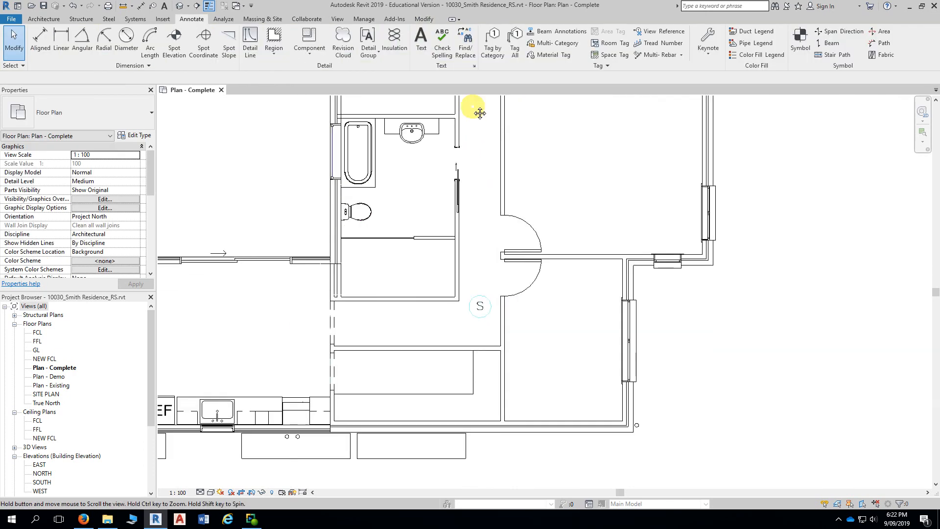
scroll(504, 215, up, 1)
click(800, 39)
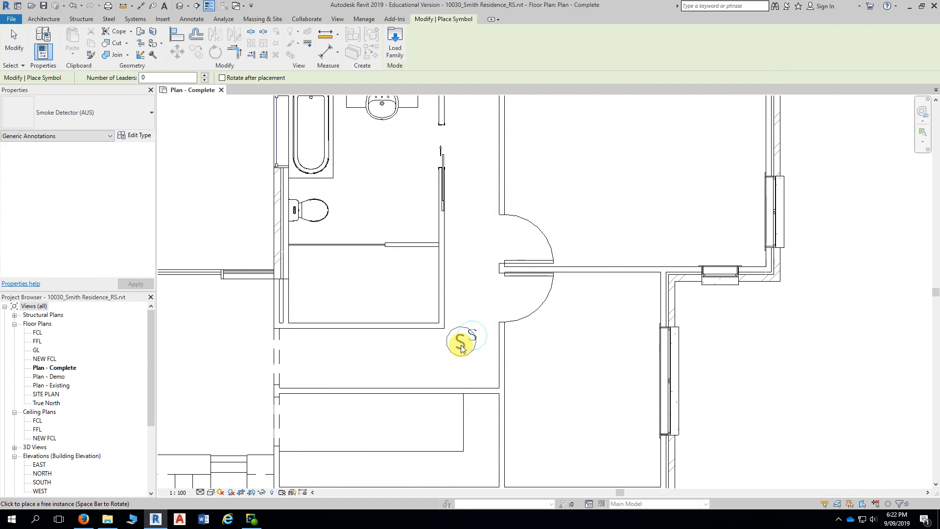
scroll(473, 342, up, 4)
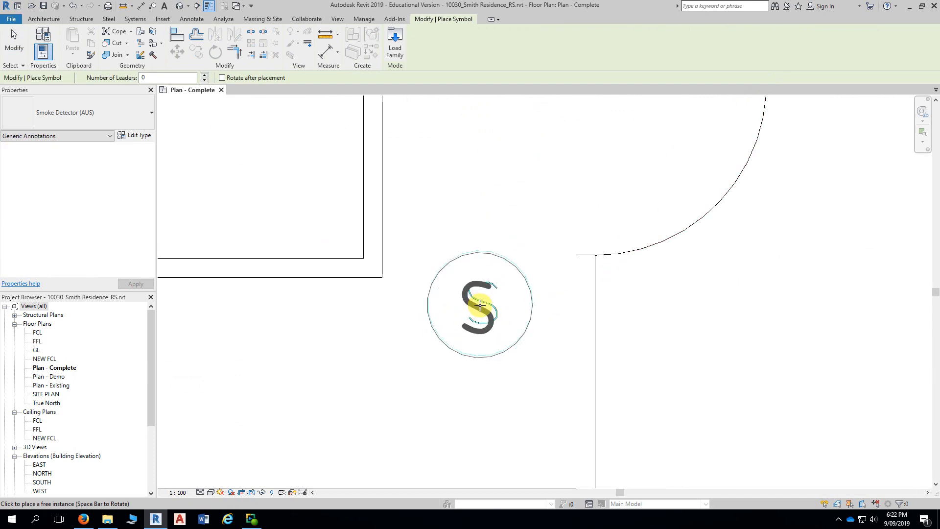
click(480, 302)
key(Escape)
key(Escape)
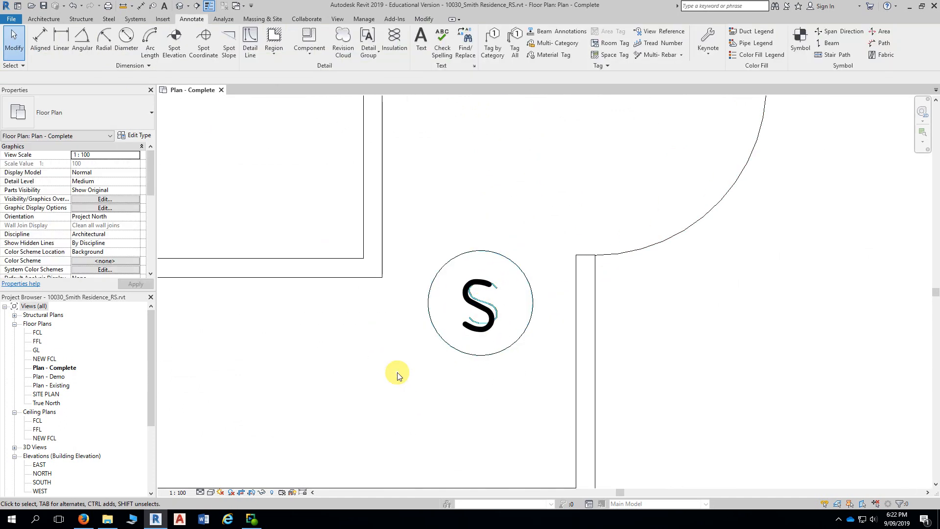
Step: Set the floor plan view's visual style to Hidden Line
scroll(396, 372, down, 3)
scroll(396, 368, down, 5)
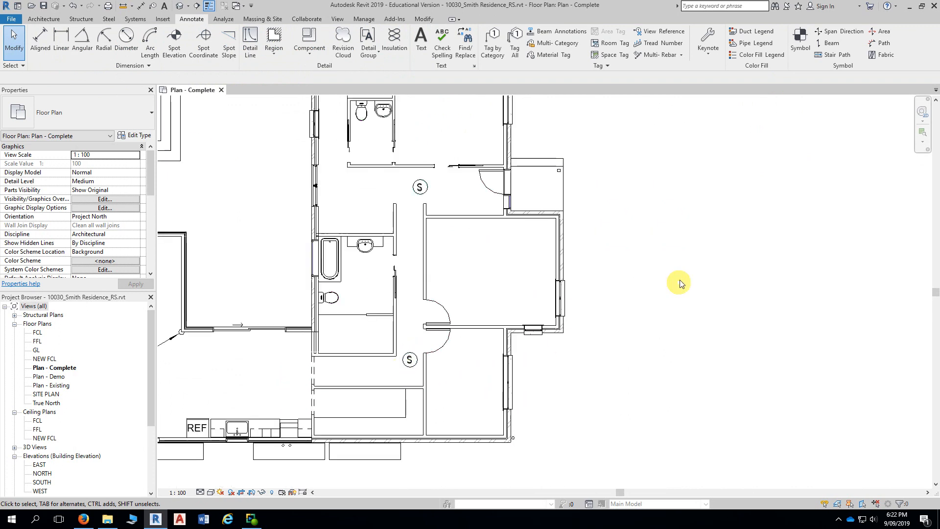
mouse_move(682, 268)
middle_down()
mouse_move(732, 309)
mouse_move(748, 369)
middle_up()
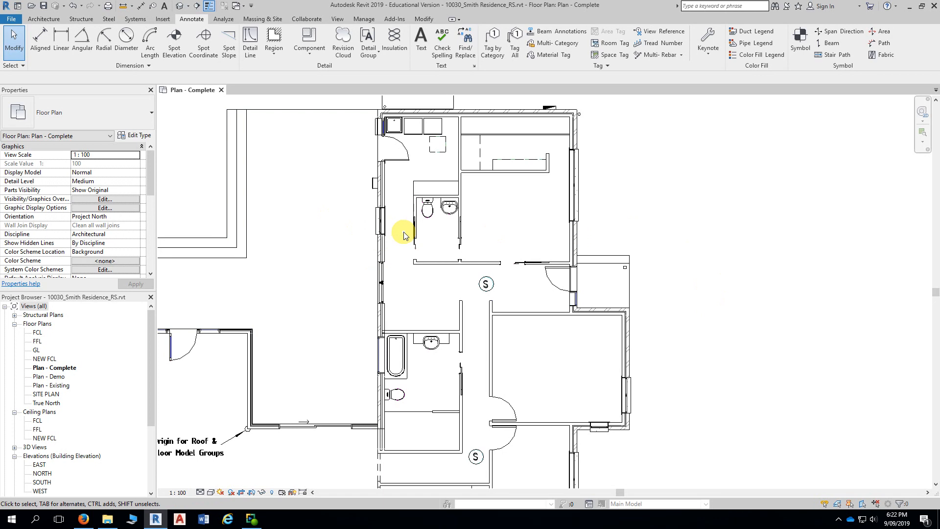
middle_drag(668, 219, 715, 218)
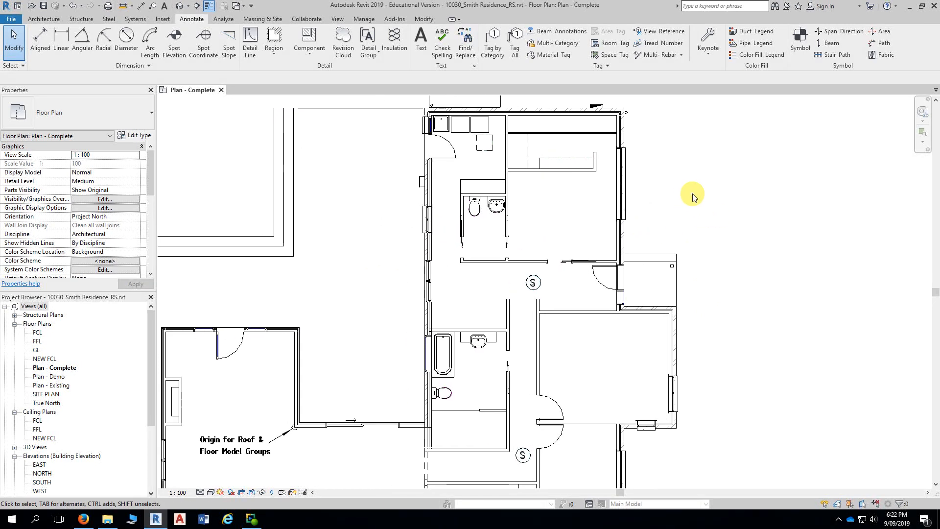
scroll(689, 192, up, 3)
middle_drag(689, 192, 768, 229)
scroll(731, 228, up, 1)
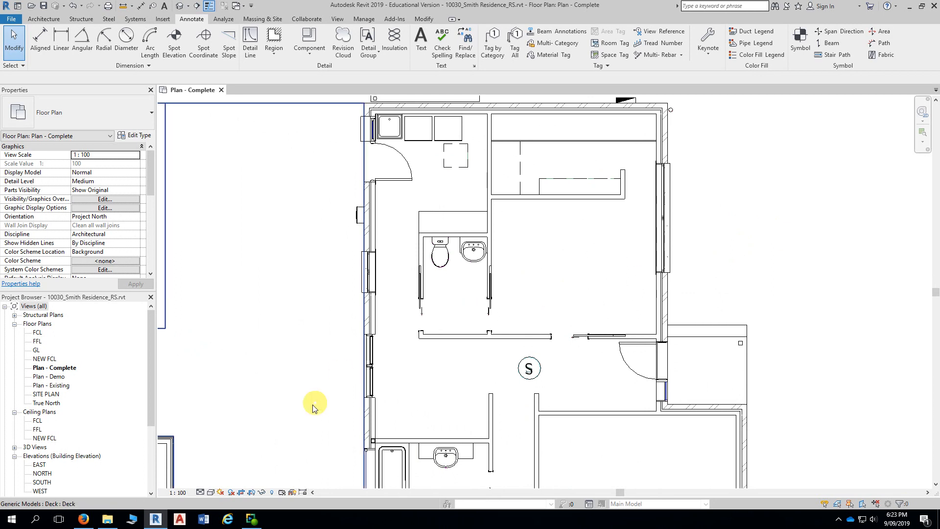
click(212, 493)
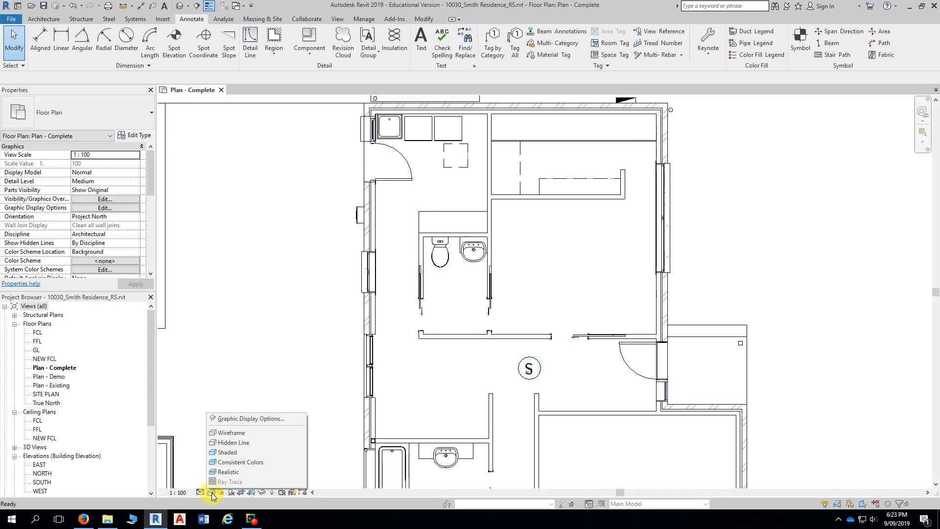
click(246, 444)
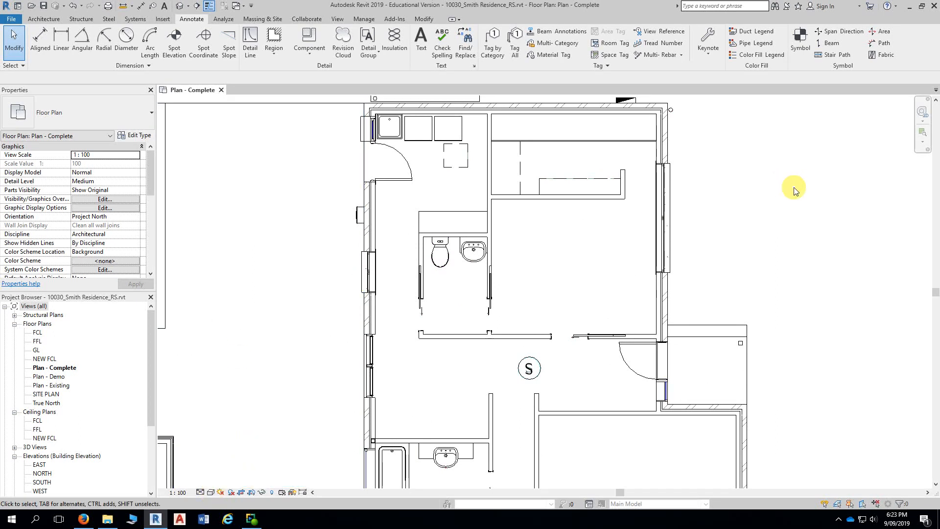
Step: Delete the building section marker that crosses the living area's outer wall
scroll(794, 189, down, 4)
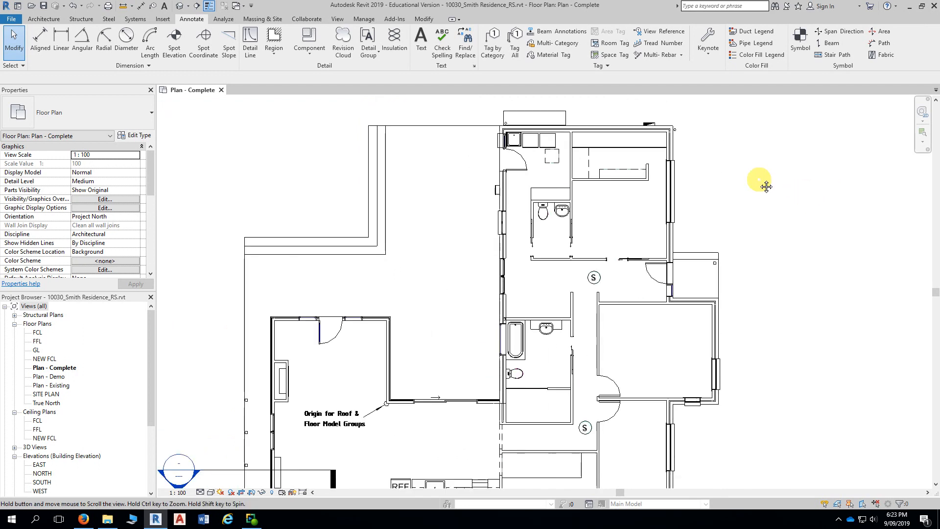
middle_drag(755, 209, 822, 156)
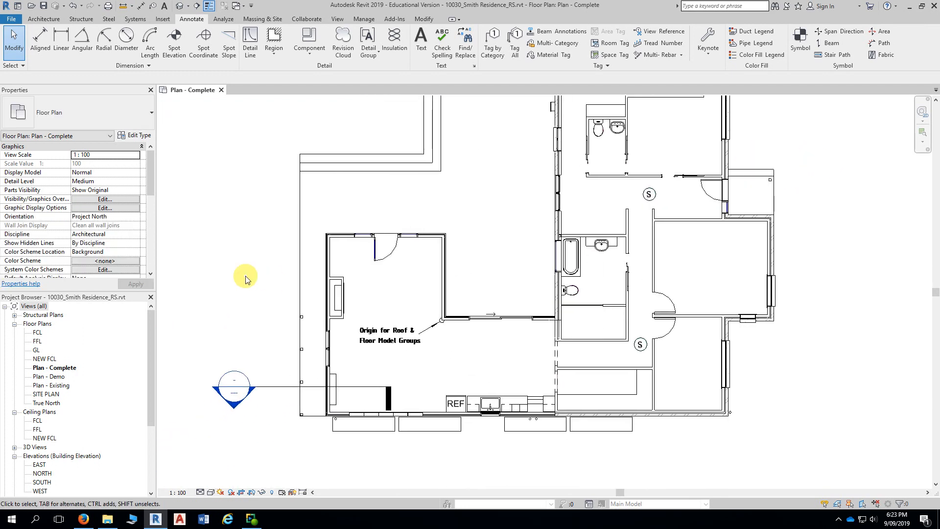
scroll(247, 282, up, 2)
middle_drag(267, 293, 258, 195)
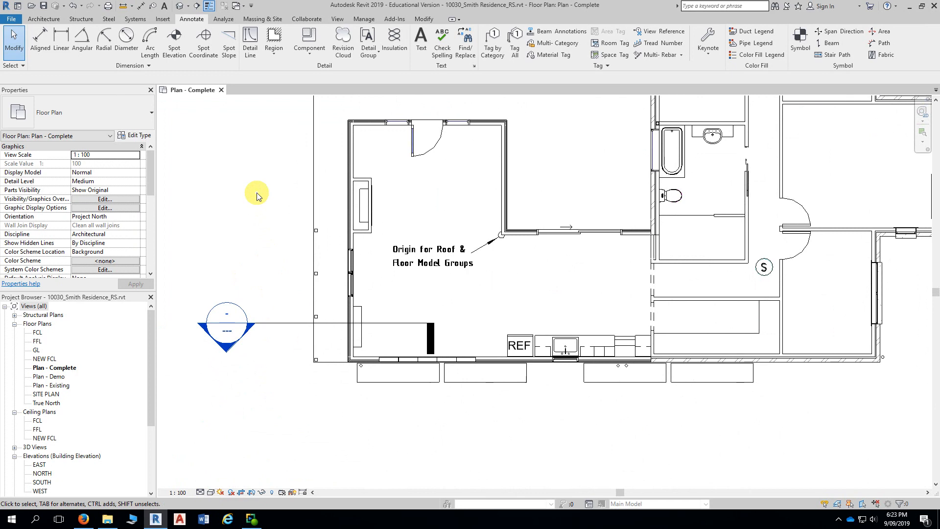
scroll(275, 330, up, 2)
middle_drag(306, 306, 327, 255)
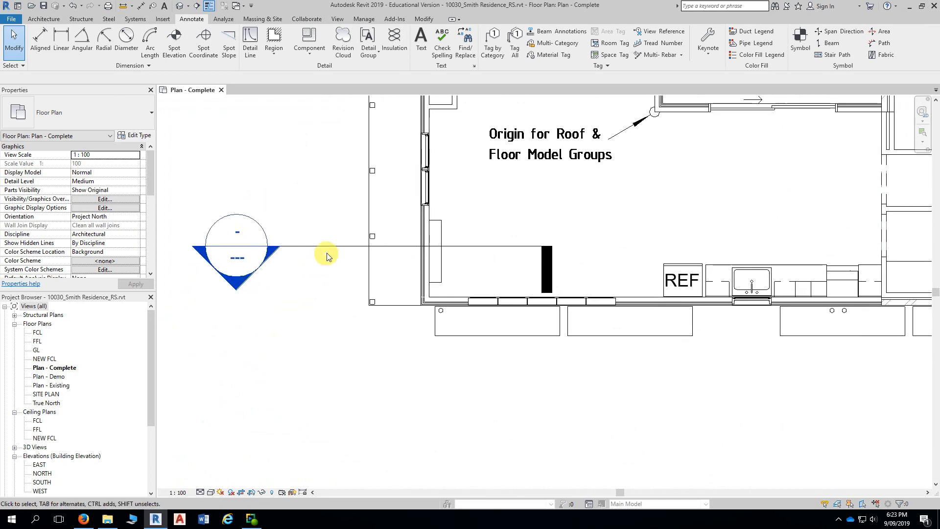
click(329, 246)
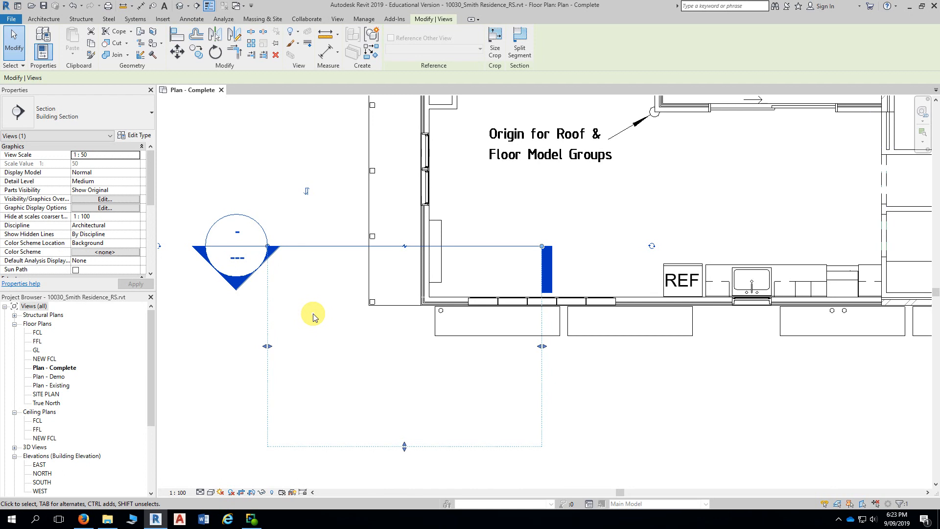
click(276, 54)
click(506, 291)
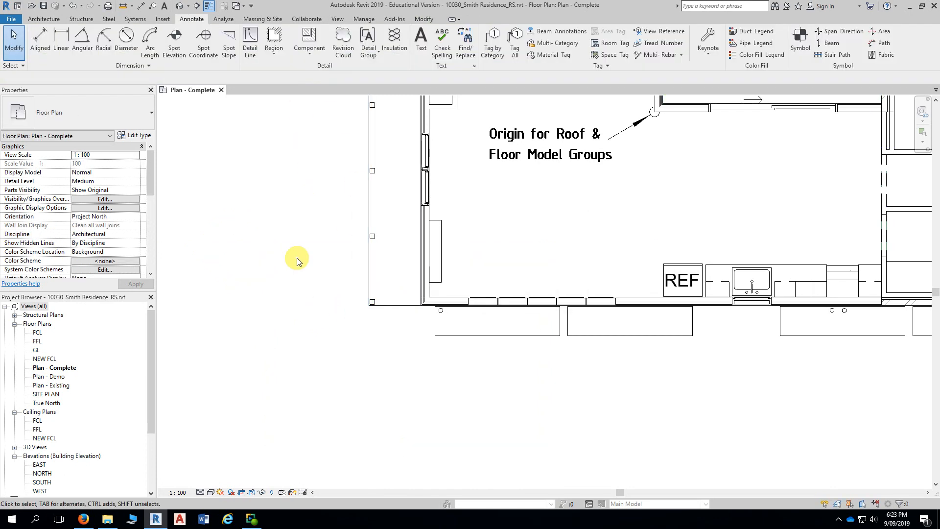
Step: Delete the imported drawing CPPBDN5012A_Design_Plan_Only_V15.dwg, including its roof and floor origin note, from the plan
middle_drag(285, 226, 208, 298)
scroll(208, 298, down, 2)
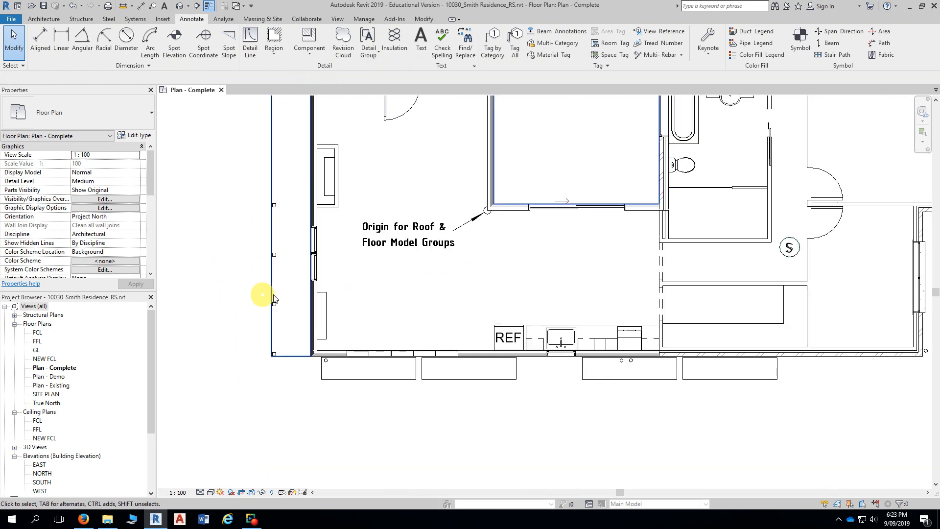
click(413, 244)
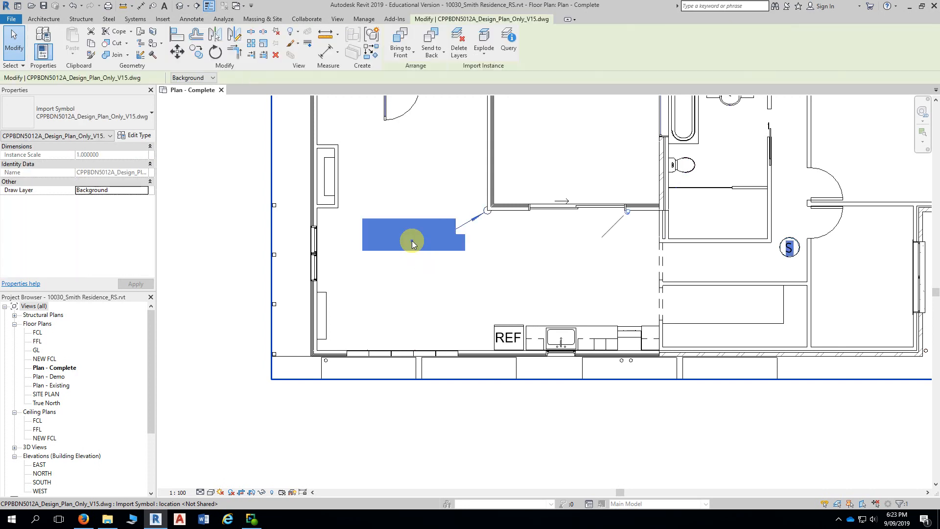
scroll(483, 412, down, 3)
scroll(483, 412, down, 1)
scroll(484, 418, up, 3)
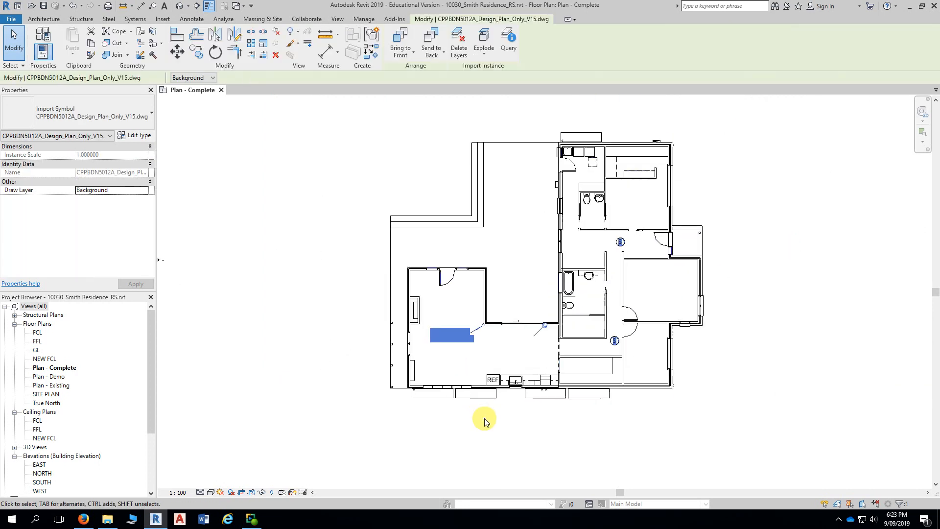
click(482, 430)
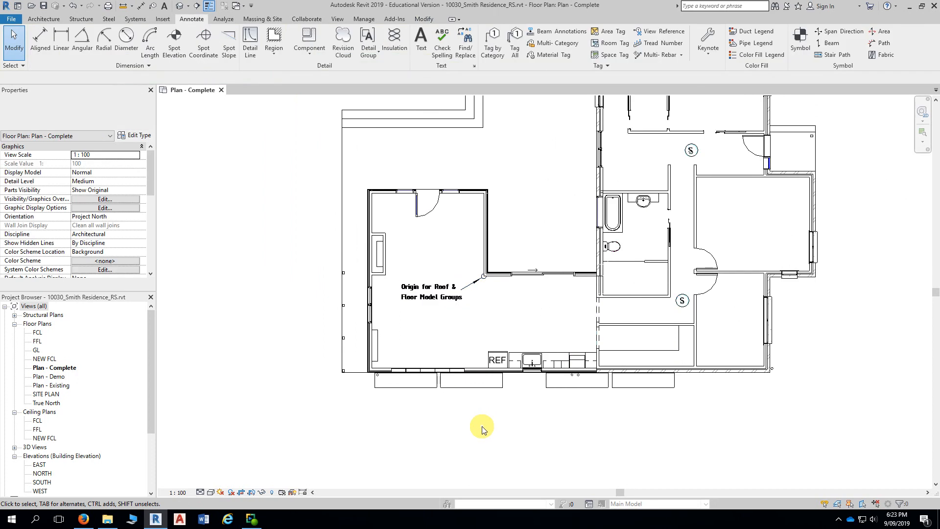
click(430, 293)
scroll(268, 386, down, 1)
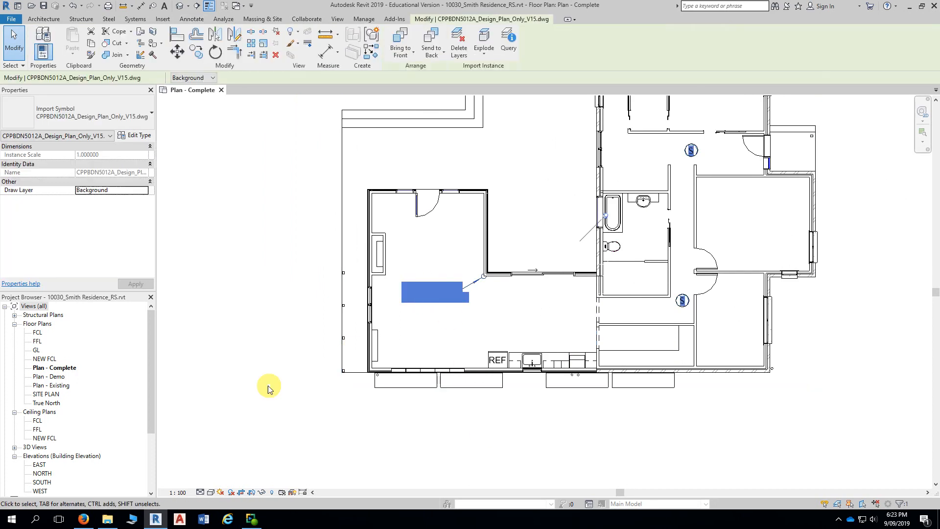
scroll(255, 369, down, 1)
scroll(242, 294, down, 1)
scroll(248, 319, down, 1)
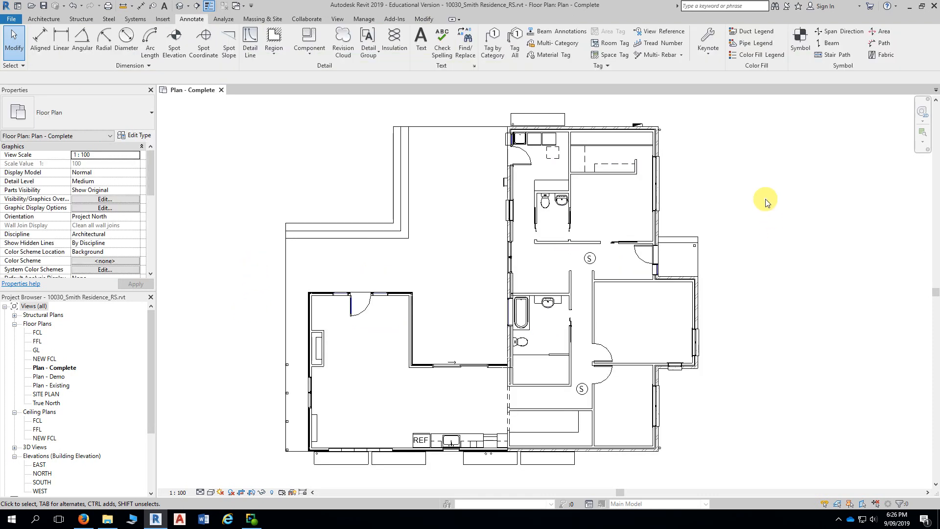
Step: Examine the cleaned-up floor plan from the laundry and robe past the bathrooms to the kitchen and living area
scroll(748, 204, up, 3)
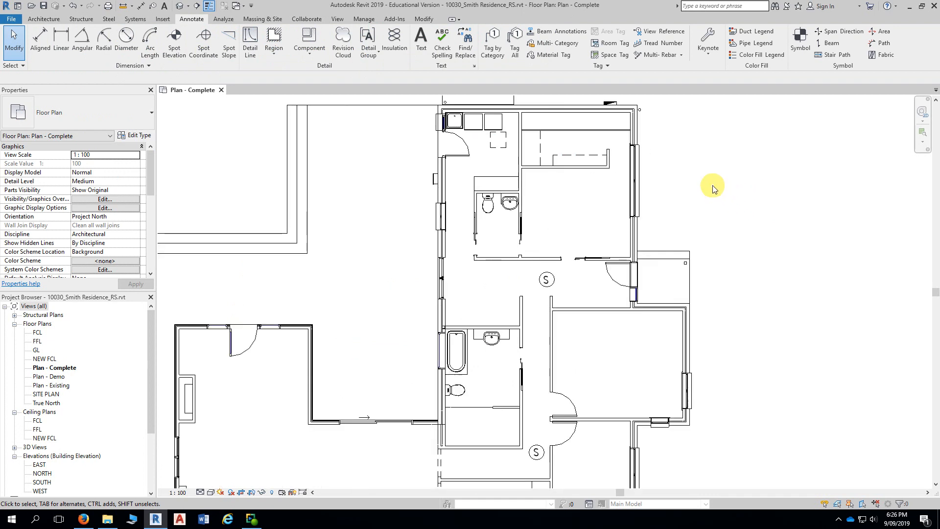
scroll(779, 205, up, 3)
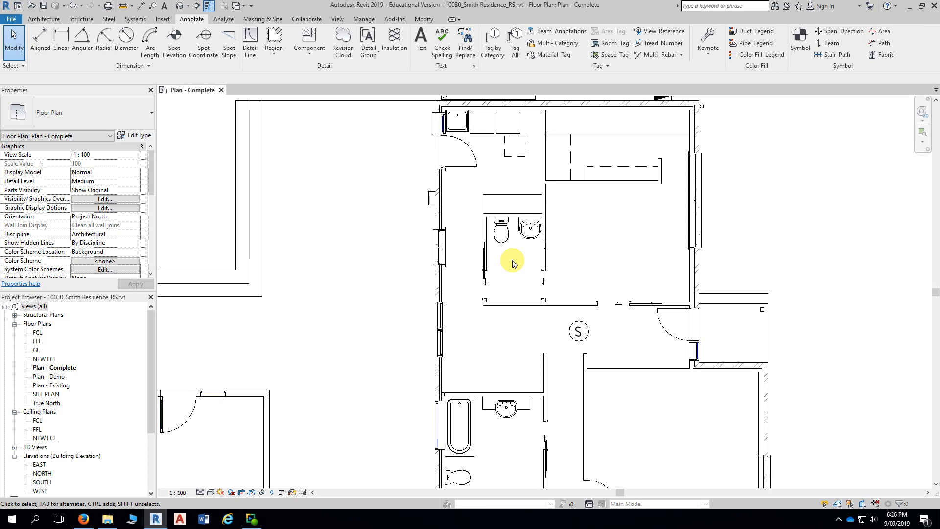
scroll(513, 261, down, 2)
middle_drag(516, 267, 526, 132)
scroll(526, 264, up, 3)
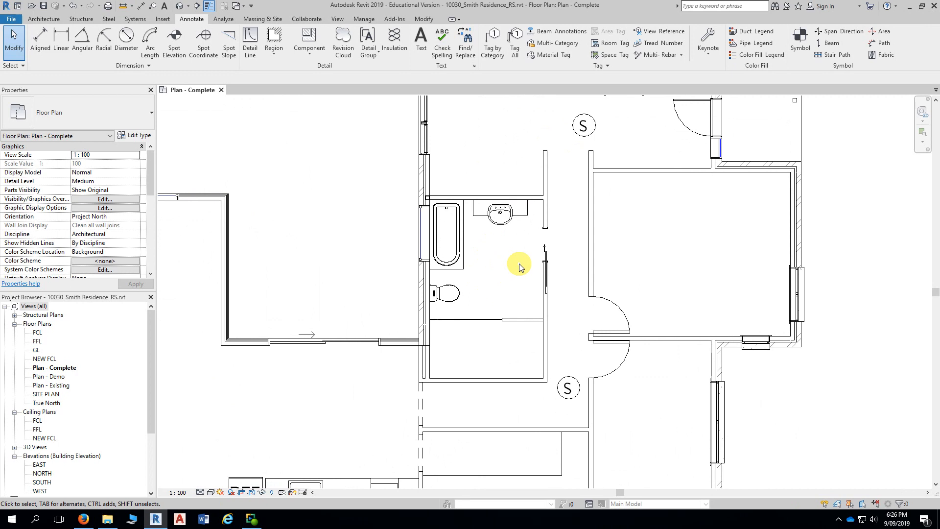
scroll(519, 263, down, 2)
middle_drag(518, 263, 528, 262)
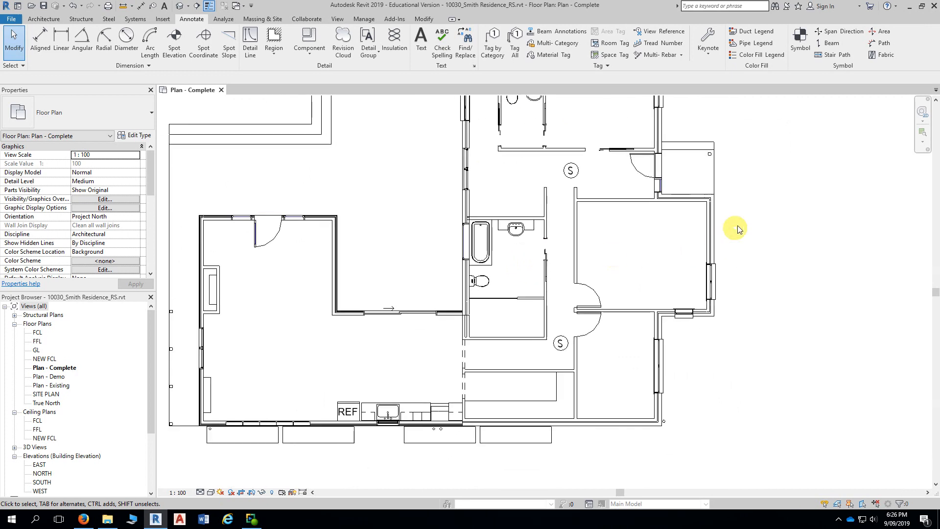
middle_drag(777, 178, 771, 291)
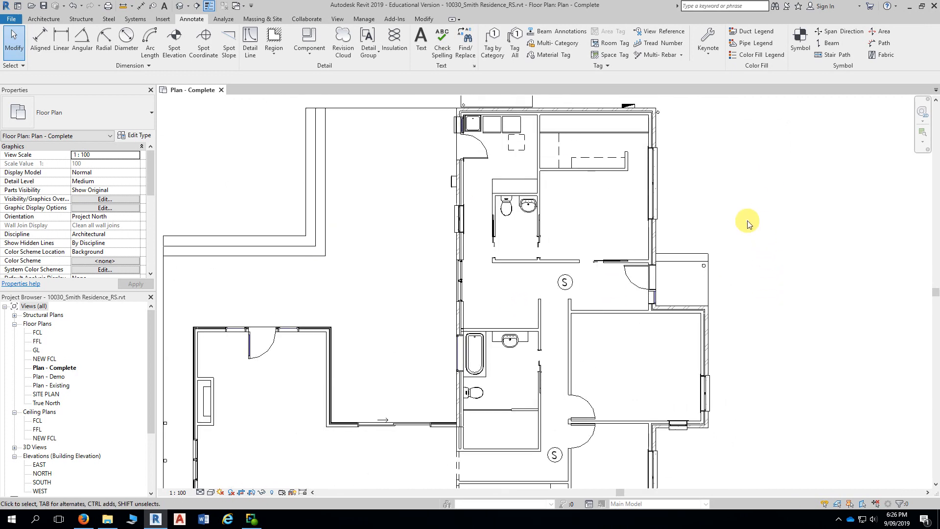
Step: Start a new architectural floor of type 250mm Tile on level FFL with a height offset of 5 mm
scroll(751, 211, up, 2)
middle_drag(755, 213, 814, 269)
scroll(770, 260, up, 1)
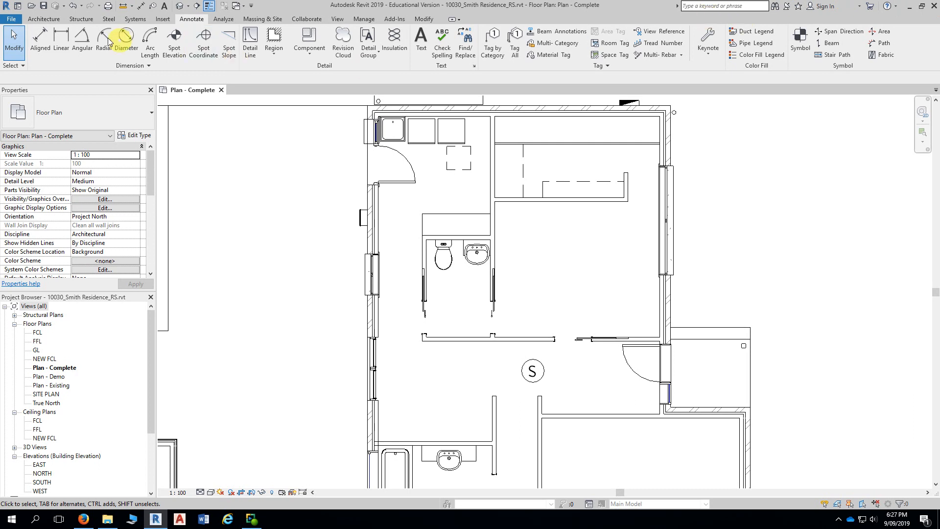
click(53, 20)
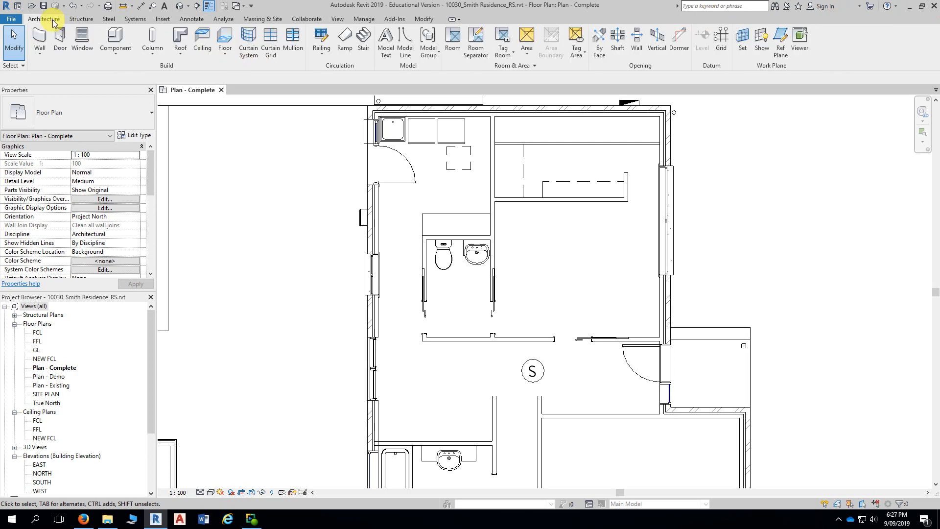
click(225, 39)
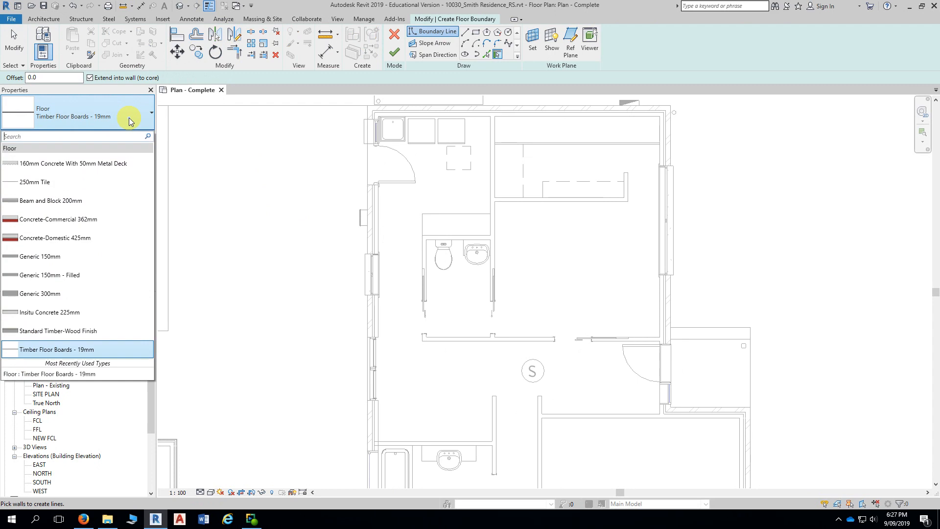
click(35, 186)
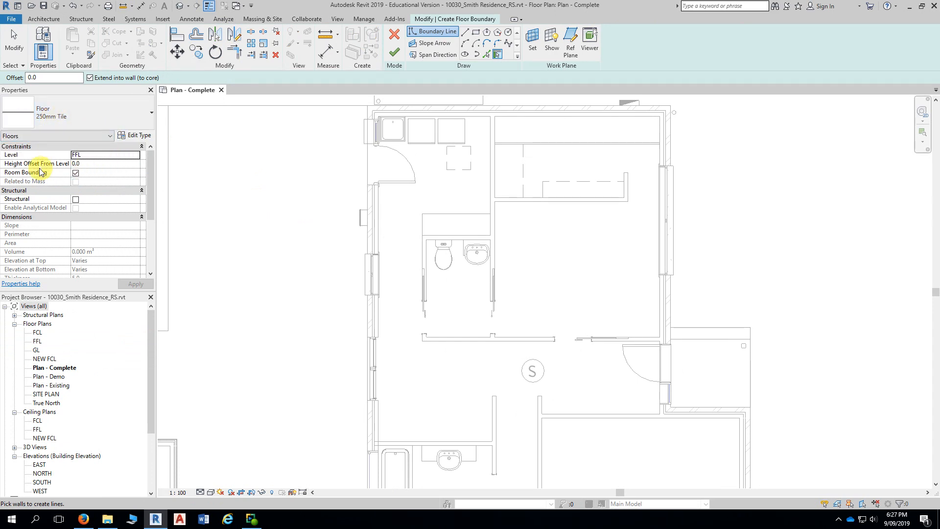
click(91, 164)
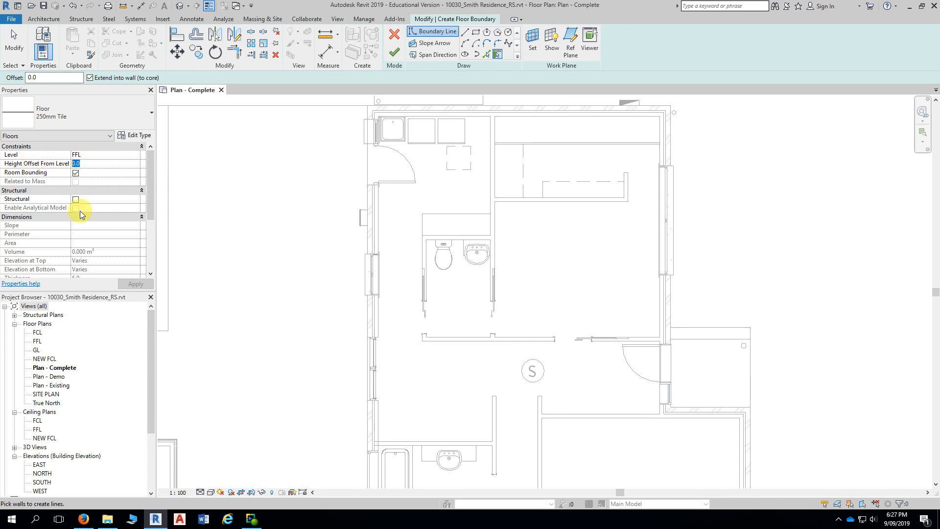
text(5)
key(Tab)
Step: Sketch a rectangular floor boundary along the inner wall faces around the laundry and small toilet, down to the hallway wall line
click(476, 37)
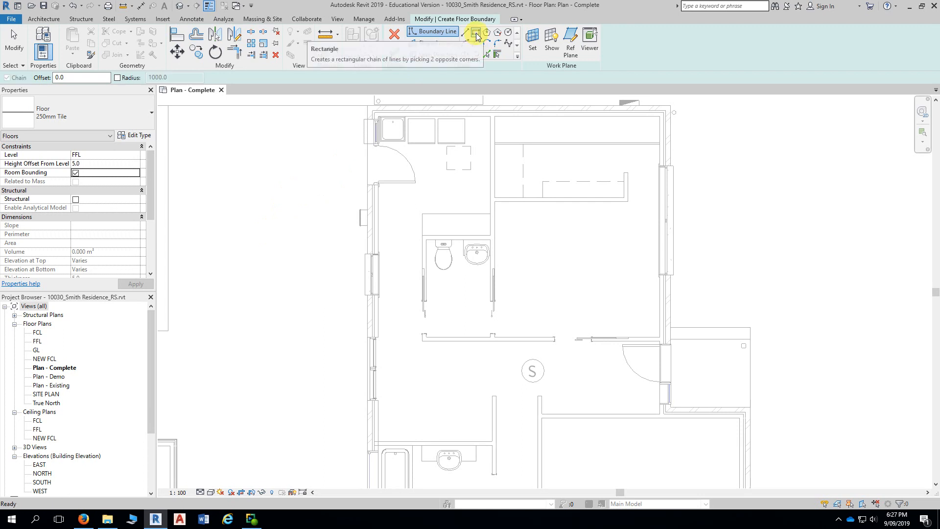
click(489, 117)
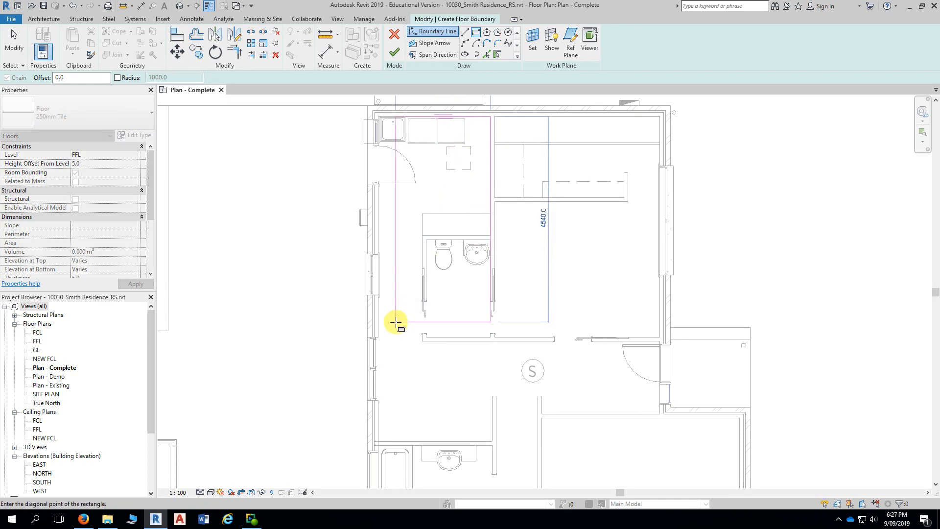
scroll(388, 339, up, 3)
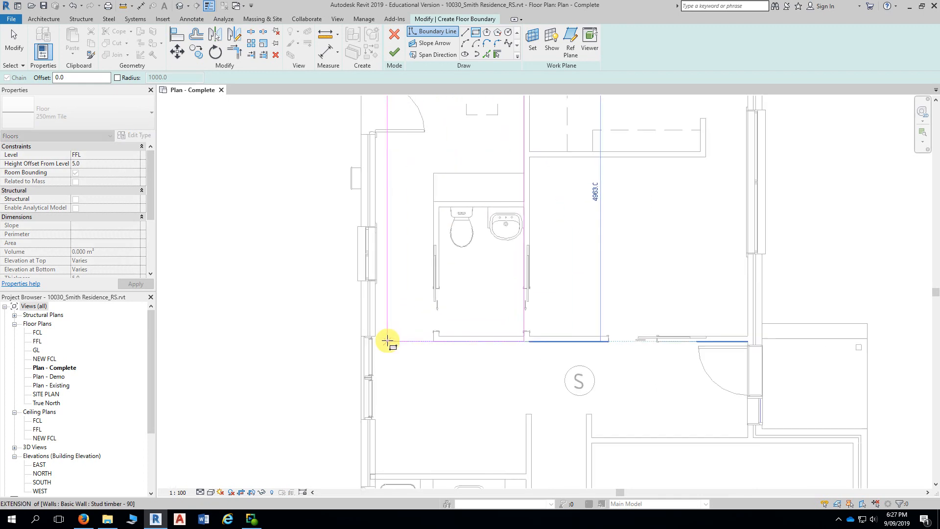
middle_drag(388, 340, 496, 211)
scroll(497, 211, up, 1)
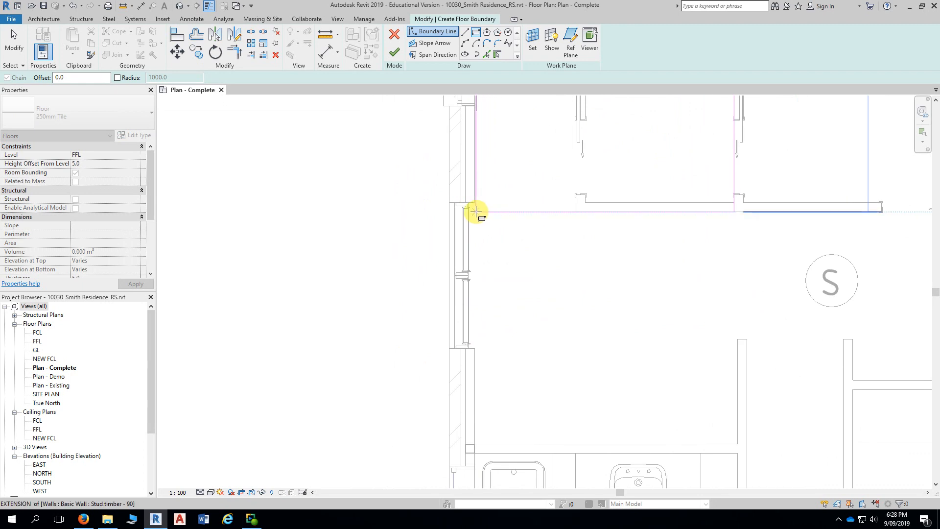
middle_drag(474, 211, 327, 197)
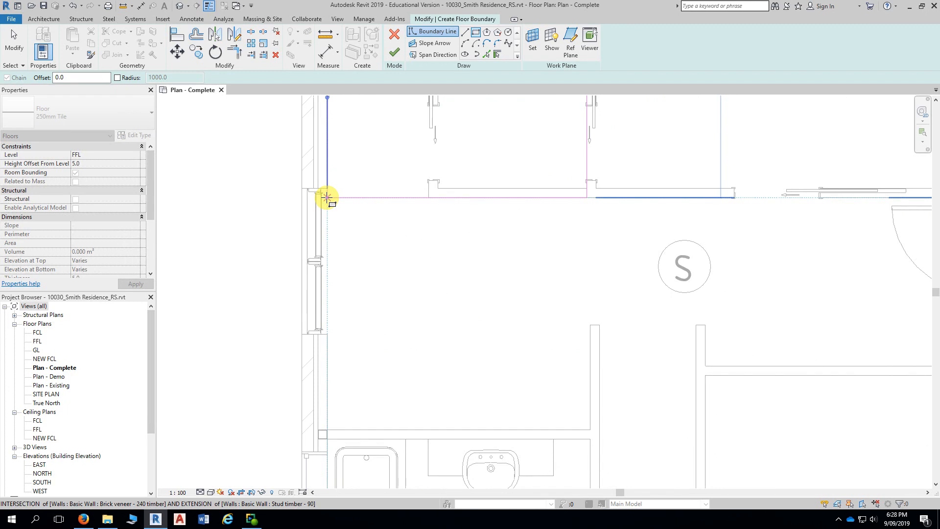
click(327, 197)
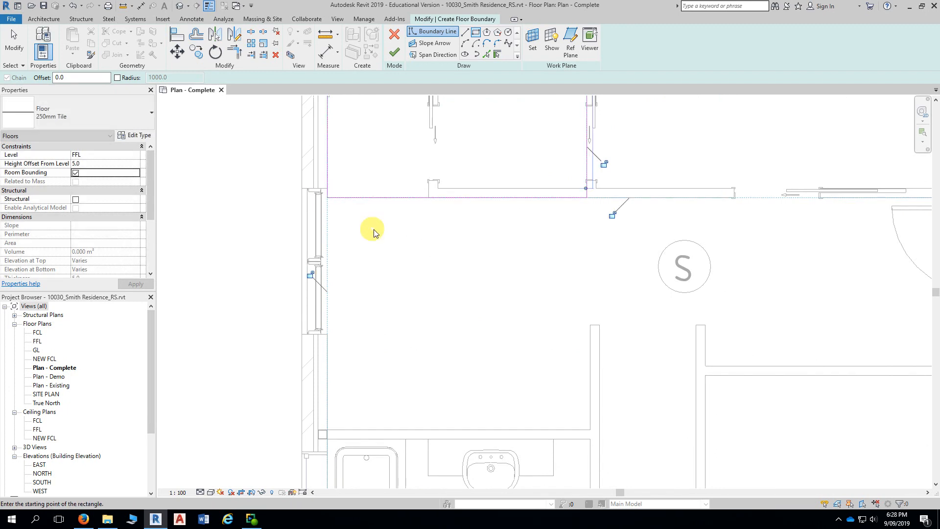
key(Escape)
scroll(416, 257, down, 6)
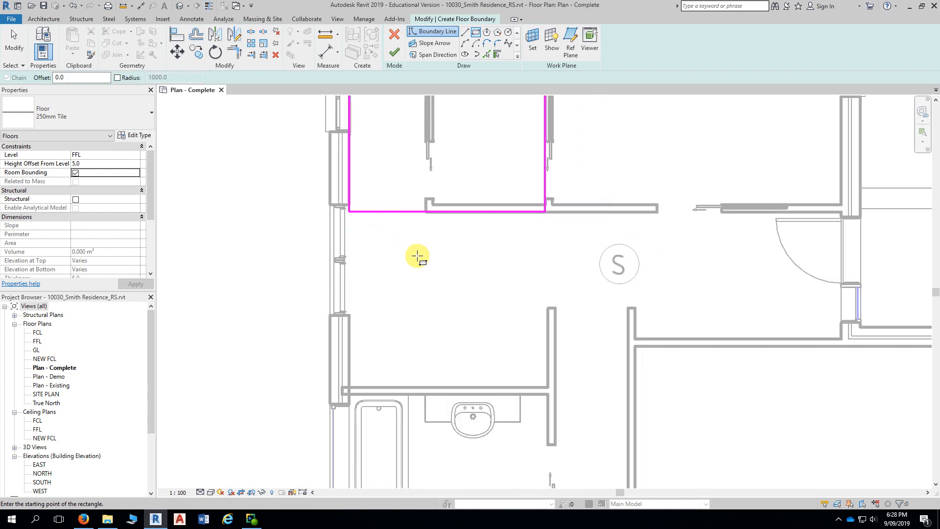
scroll(338, 189, up, 1)
middle_drag(338, 176, 345, 285)
middle_drag(337, 241, 358, 293)
scroll(347, 260, up, 2)
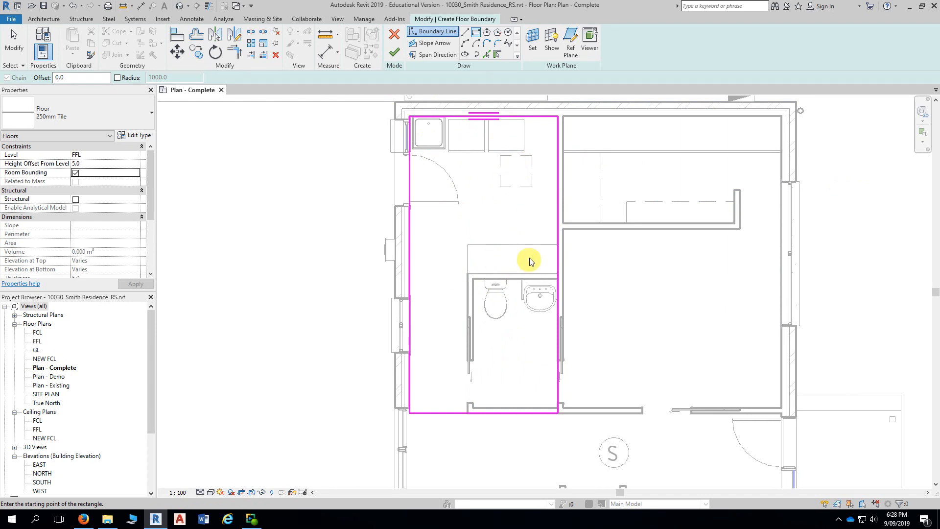
Step: Finish the laundry and toilet tile floor without attaching walls to its bottom, and deselect it
click(394, 52)
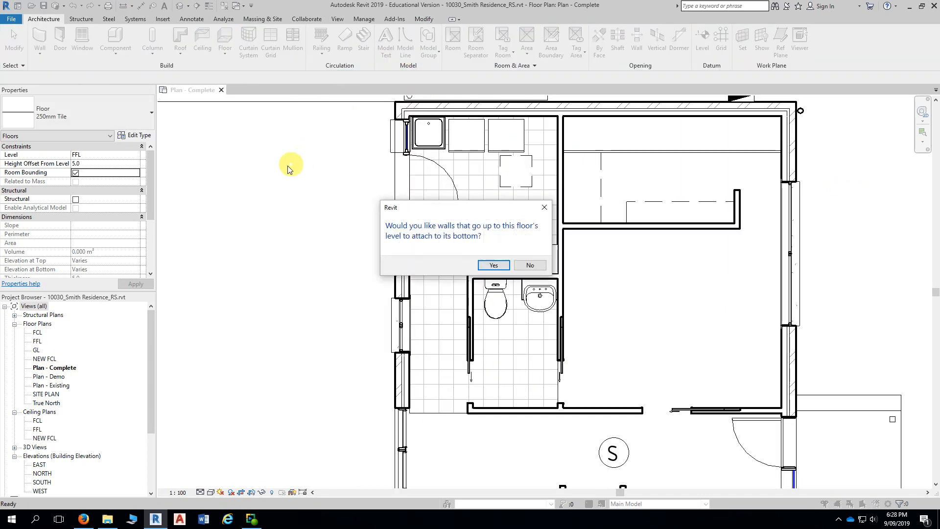
drag(505, 208, 531, 160)
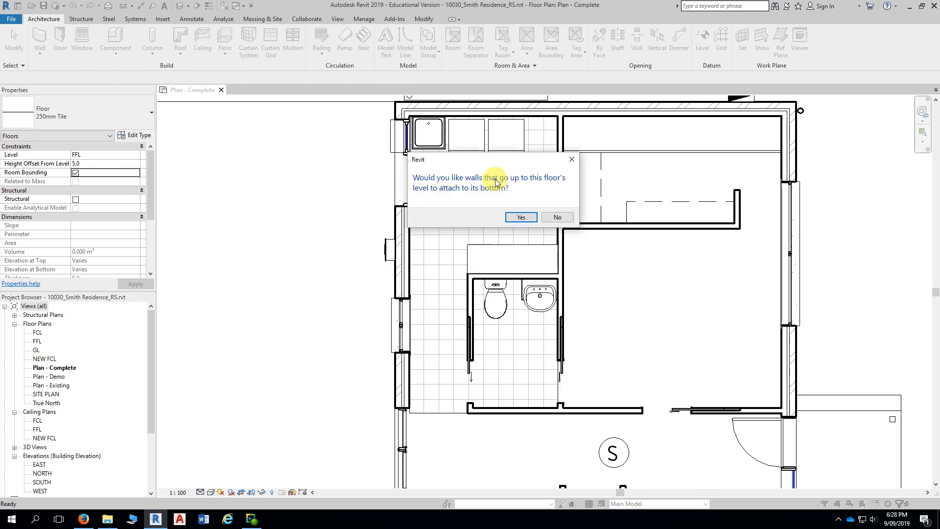
click(556, 219)
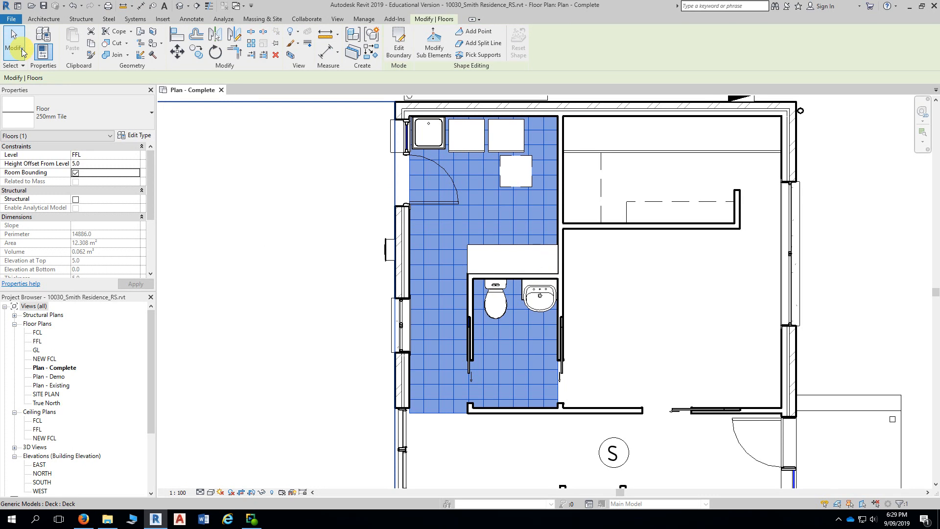
click(244, 167)
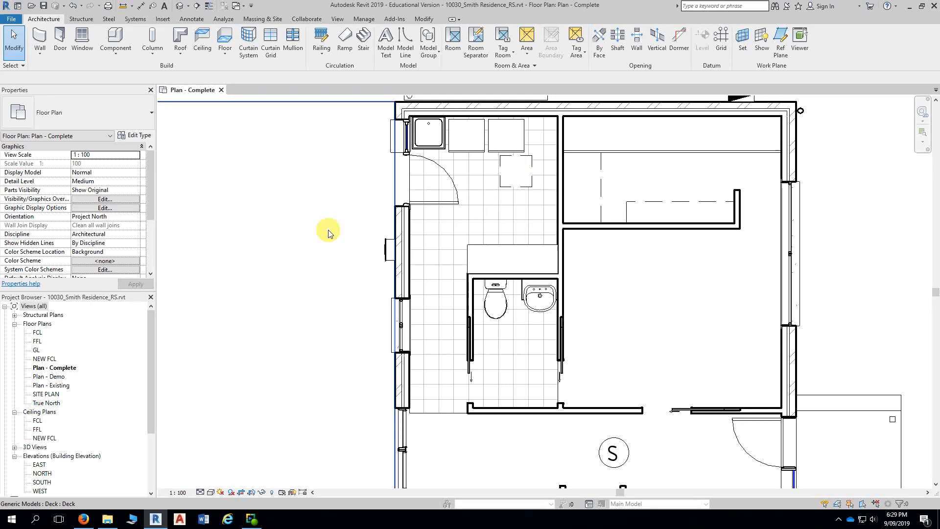
click(320, 185)
key(Escape)
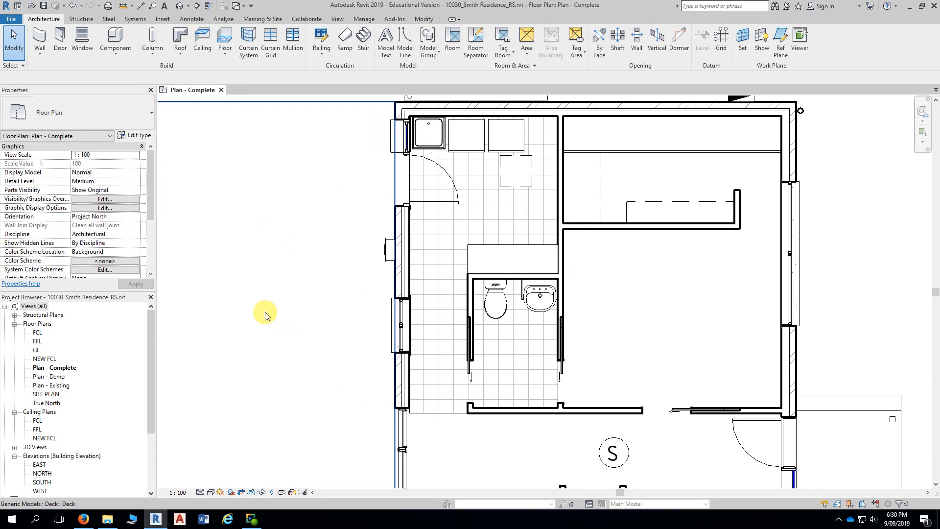
Step: Switch the plan's visual style to Wireframe to compare how the fixtures display over the tiles, and return it to Hidden Line
click(211, 492)
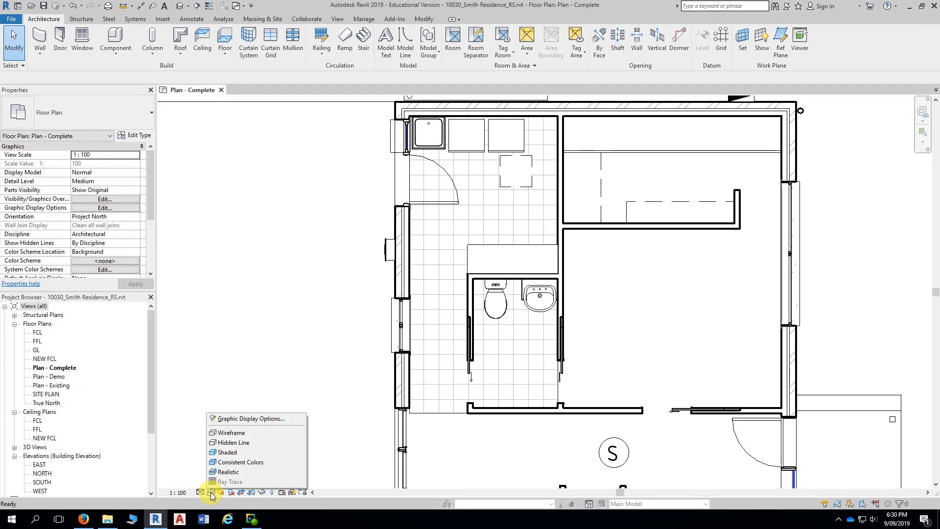
click(234, 433)
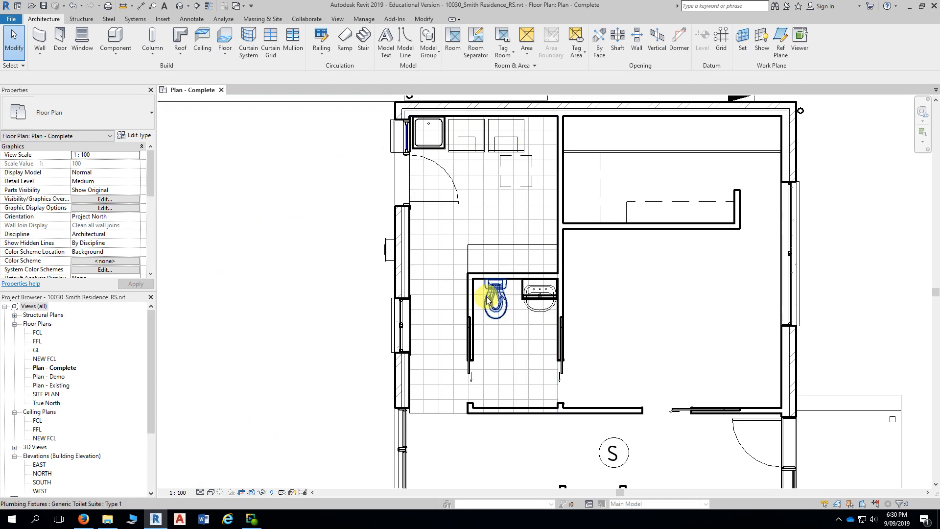
click(212, 492)
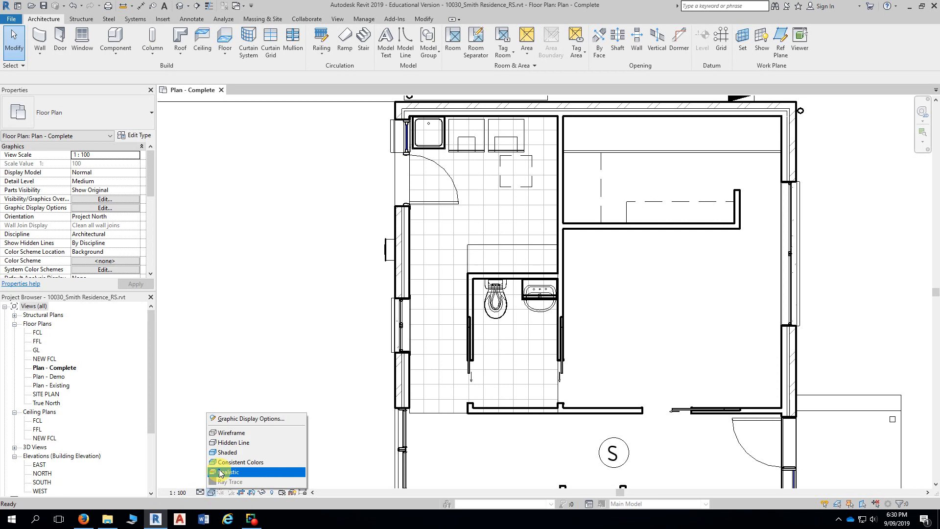
click(253, 446)
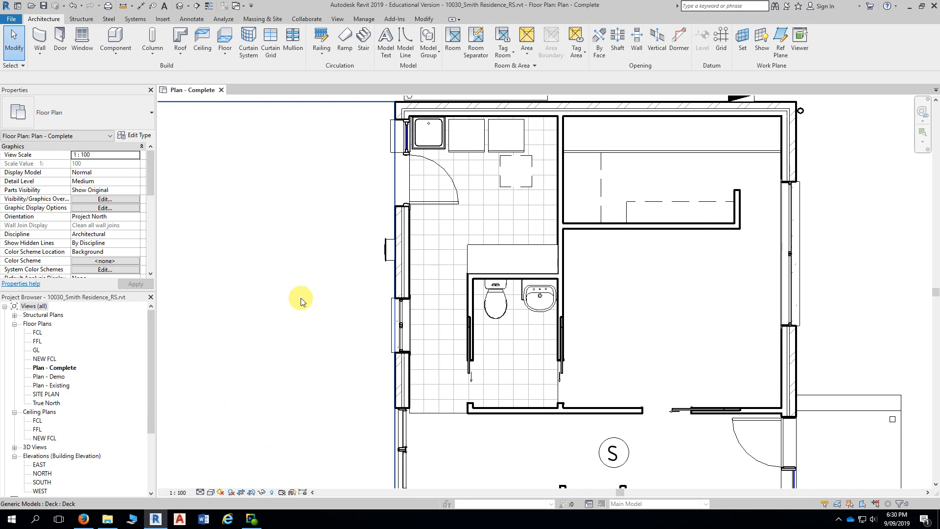
Step: Turn on Thin Lines for a clearer view of the walls around the main bathroom
scroll(297, 295, down, 1)
middle_drag(296, 294, 311, 248)
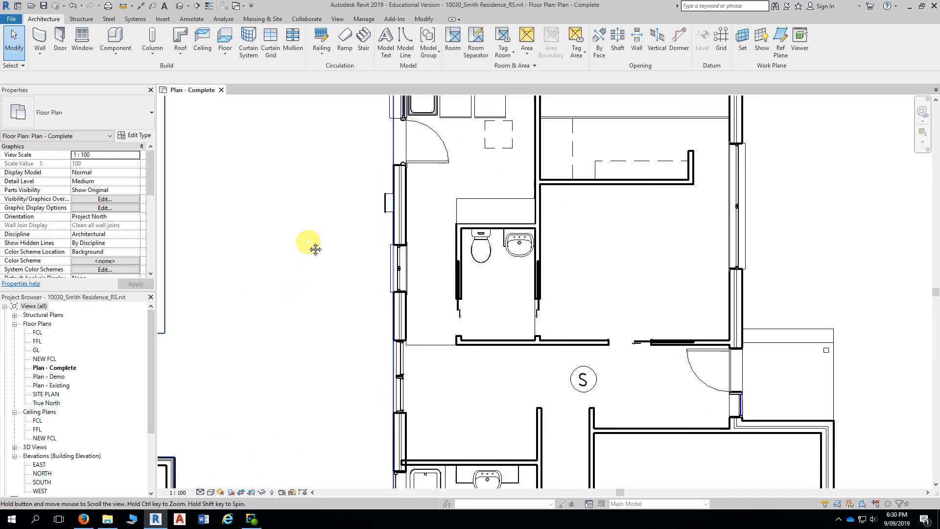
middle_drag(302, 308, 319, 264)
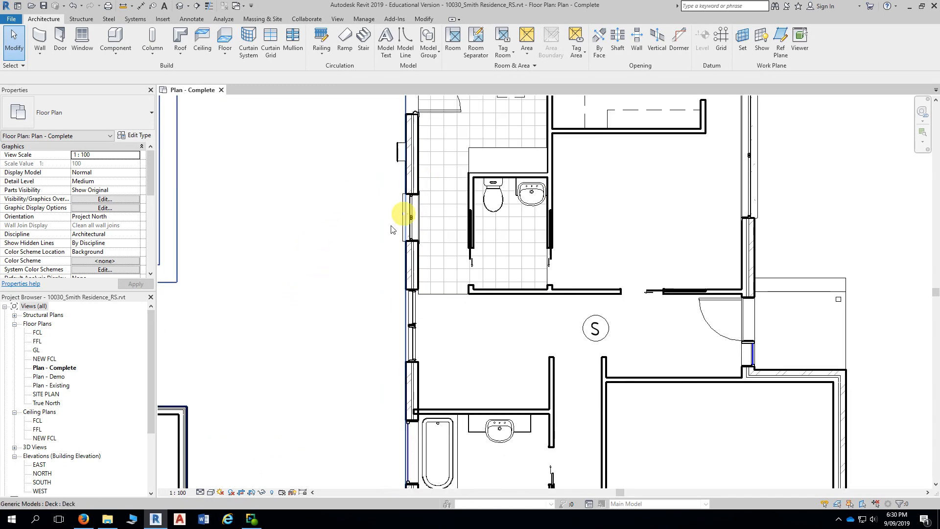
middle_drag(295, 326, 300, 172)
middle_drag(306, 291, 299, 191)
scroll(316, 202, up, 1)
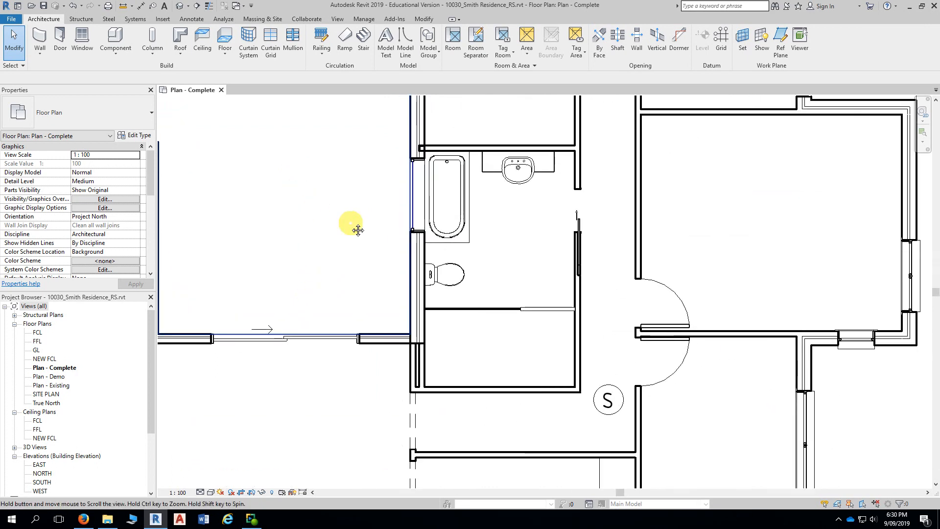
middle_drag(357, 228, 317, 206)
scroll(323, 203, up, 1)
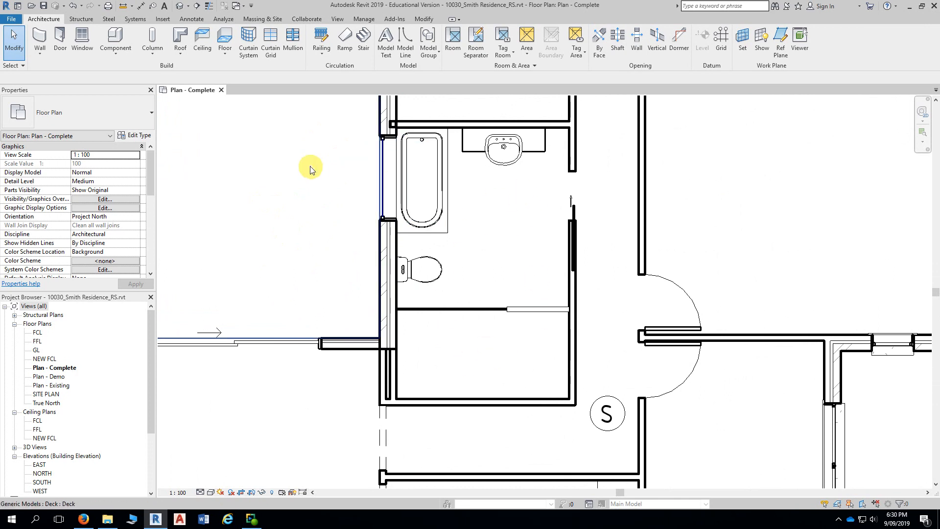
click(208, 6)
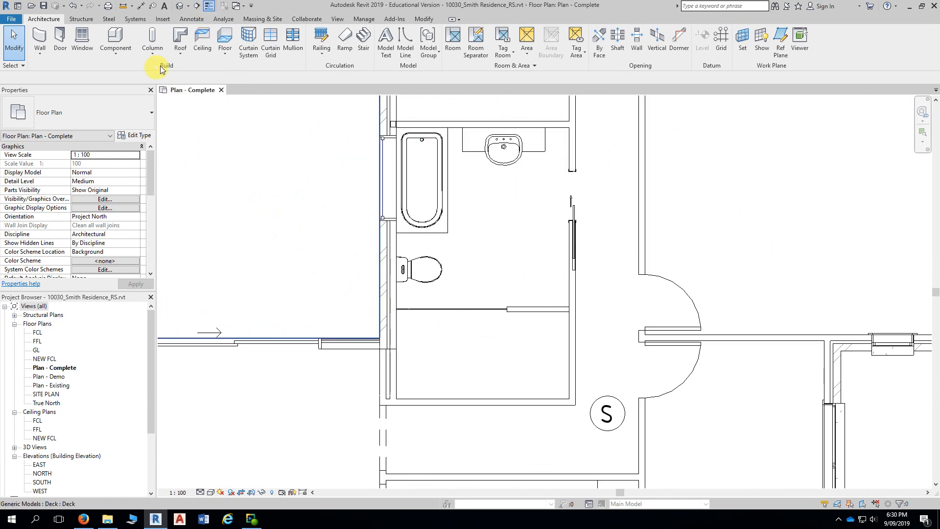
Step: Start another 250mm Tile floor and sketch its rectangular boundary along the main bathroom's inner wall faces, including the shower area
click(225, 36)
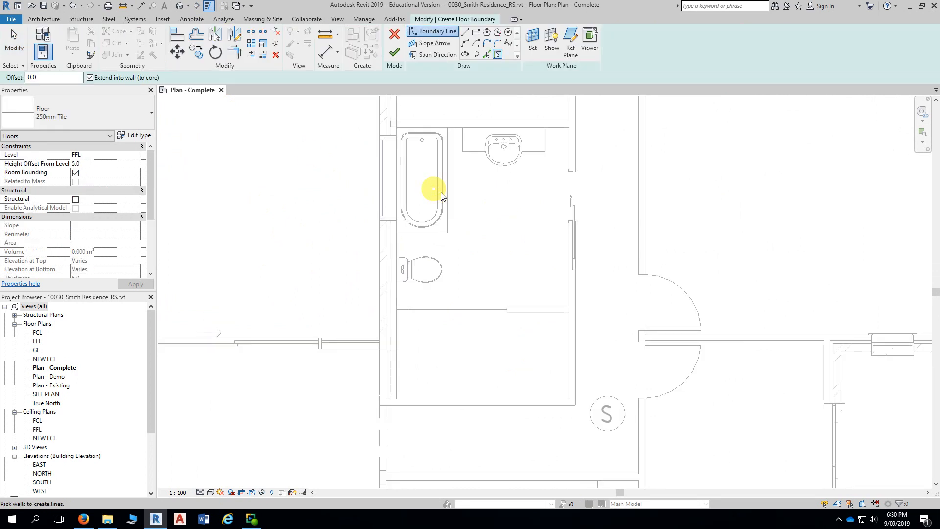
click(476, 32)
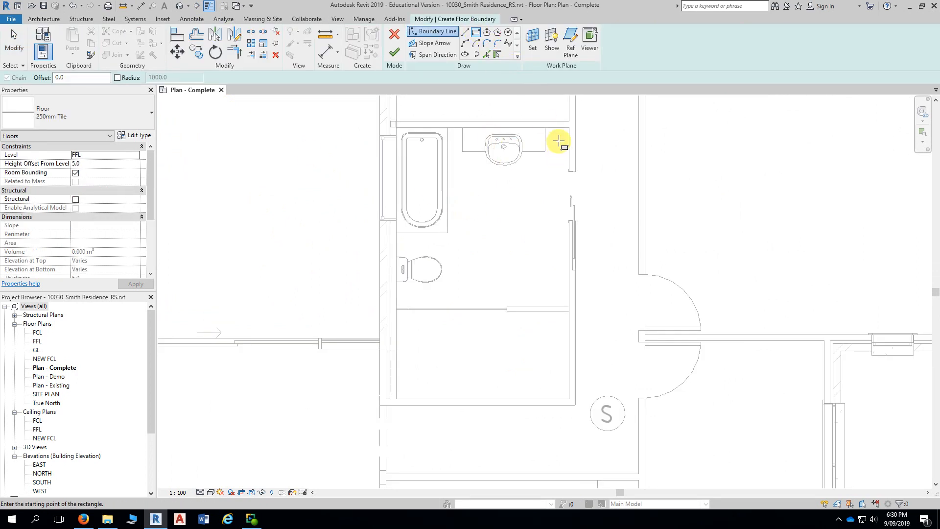
click(569, 126)
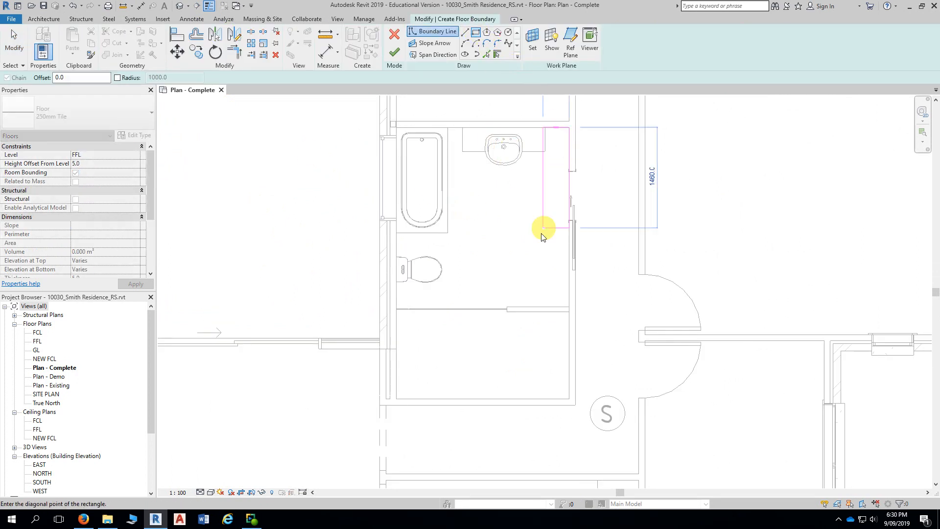
click(396, 399)
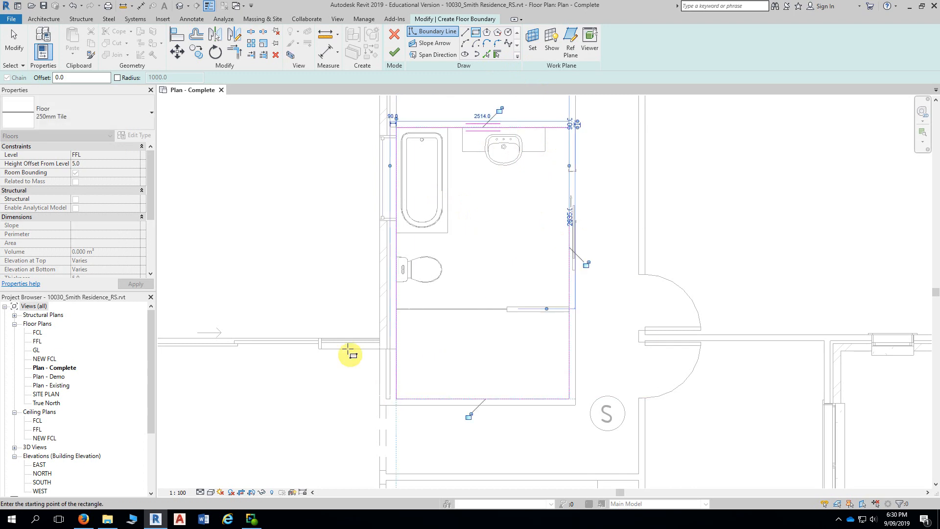
key(Escape)
key(Escape)
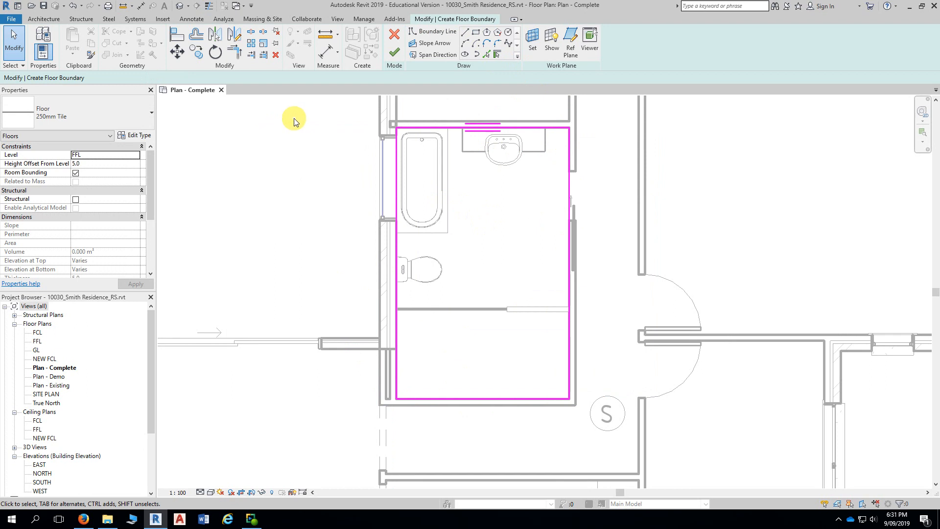
Step: Finish the main bathroom tile floor without attaching walls to its bottom
click(394, 52)
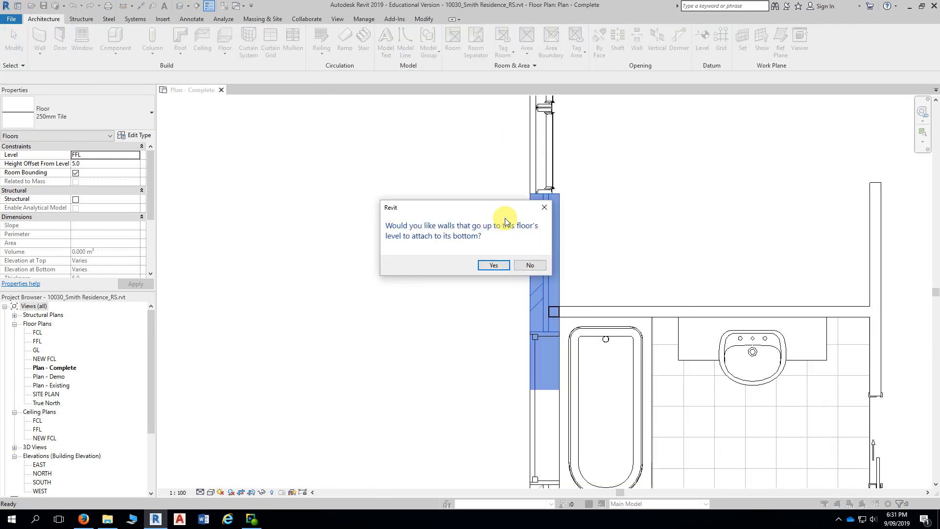
drag(498, 210, 459, 141)
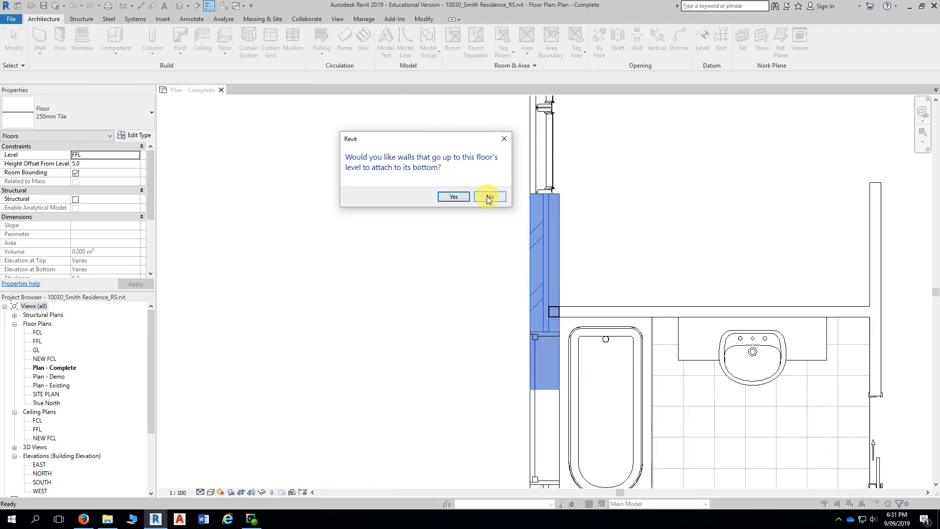
click(488, 198)
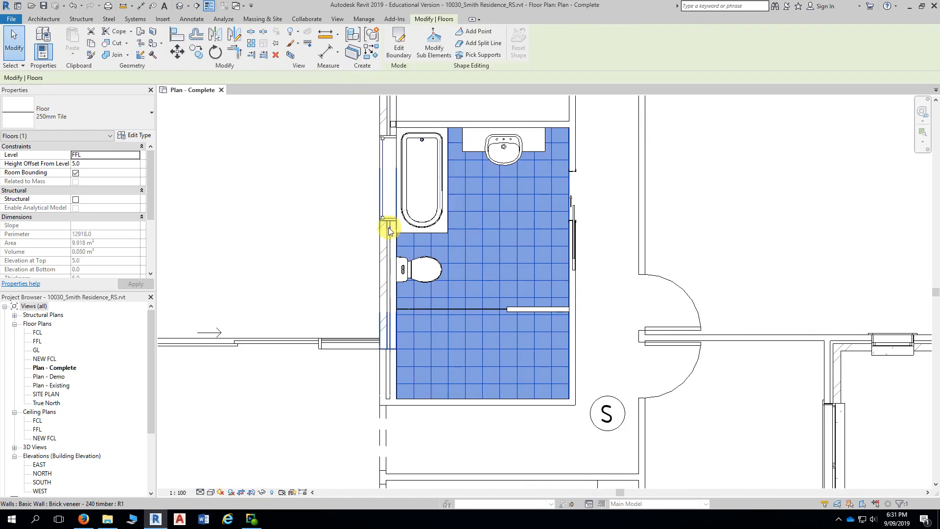
Step: Compare the height offsets of the main bathroom and laundry tile floors
click(250, 220)
scroll(227, 209, down, 3)
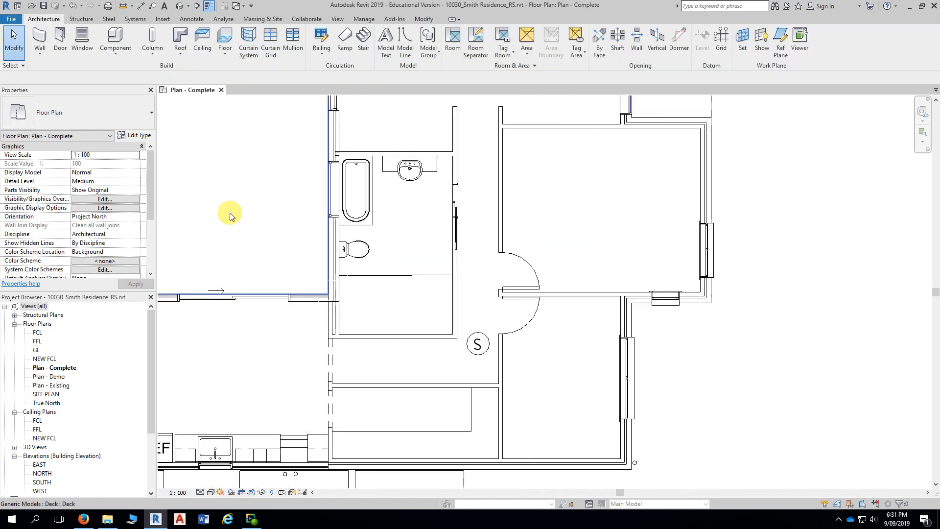
scroll(310, 306, up, 2)
scroll(310, 306, down, 5)
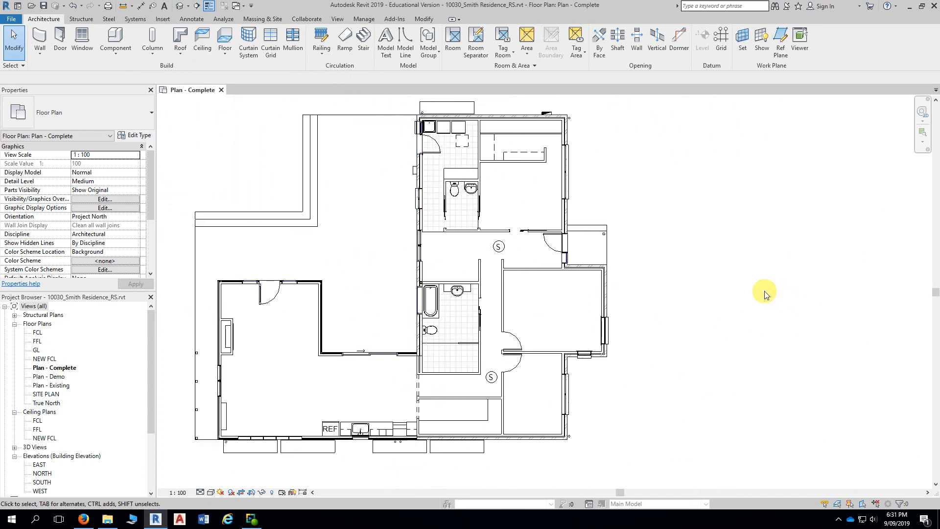
click(462, 329)
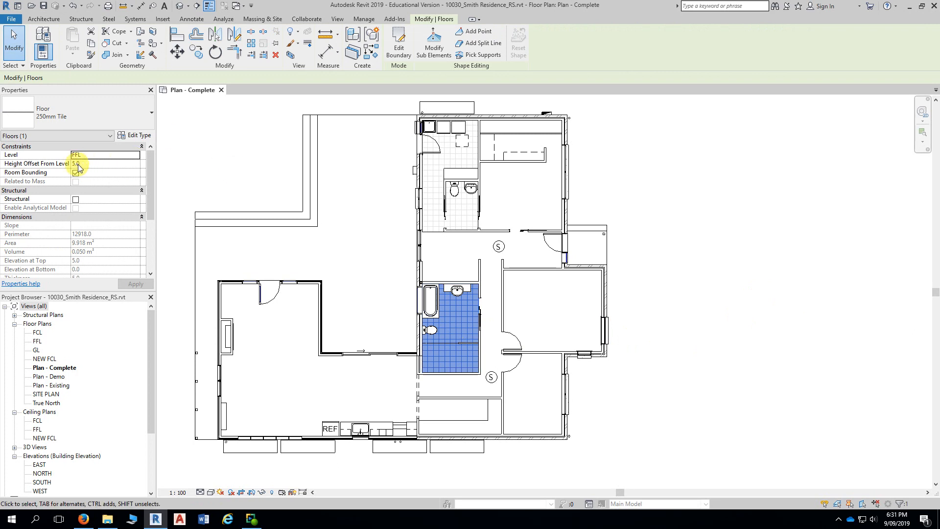
click(432, 172)
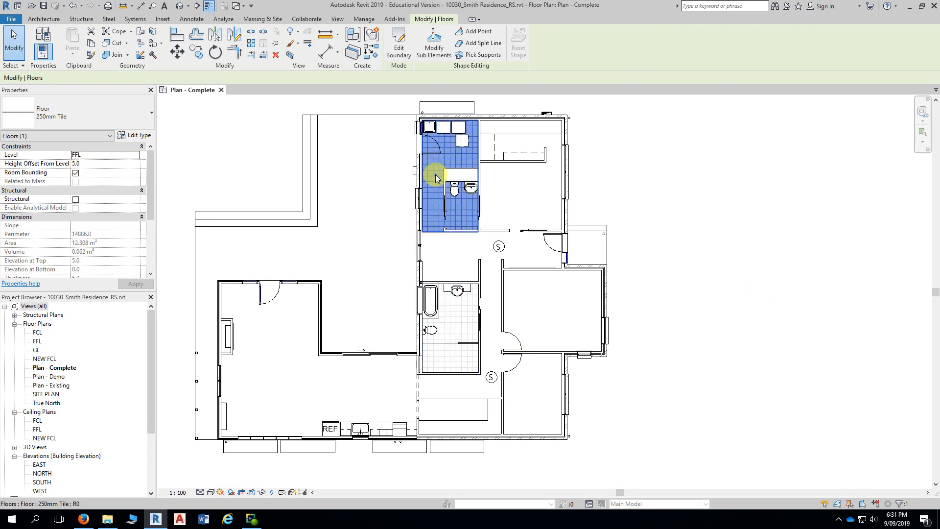
click(735, 219)
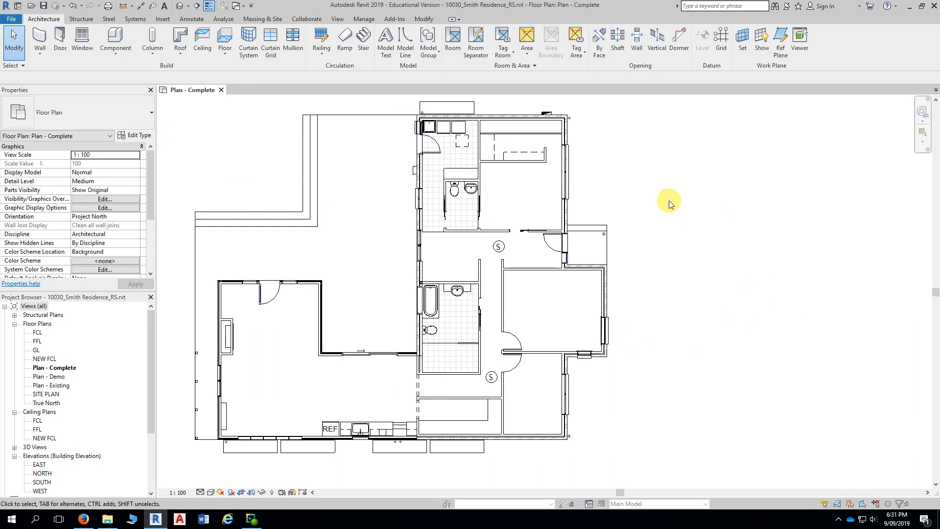
Step: Examine how the tiles display around the fixtures and the masking region in the laundry and toilet area
middle_drag(666, 202, 699, 208)
scroll(686, 204, up, 1)
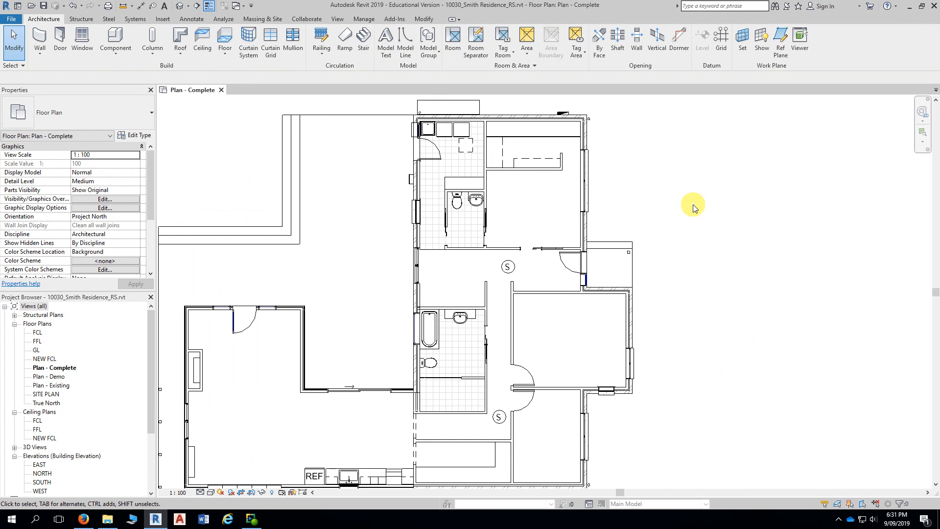
scroll(693, 204, up, 1)
middle_drag(692, 201, 723, 209)
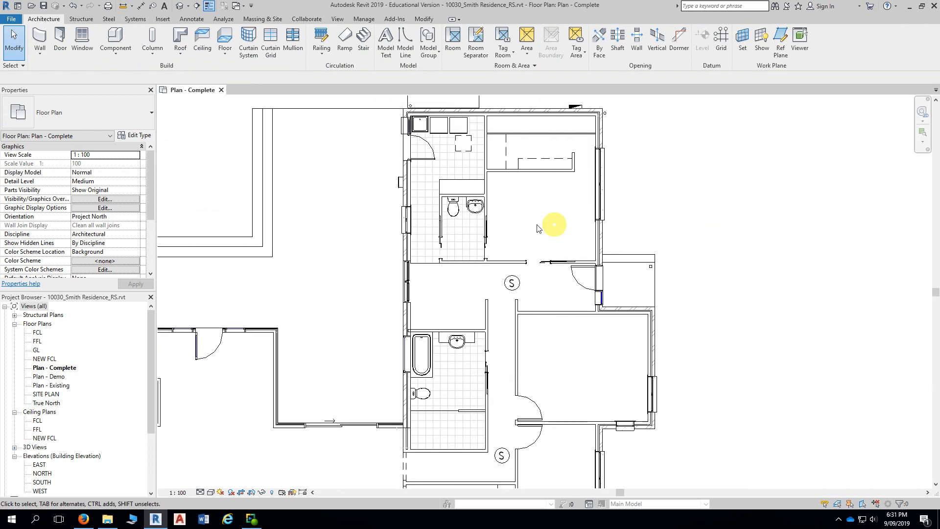
click(423, 196)
click(654, 234)
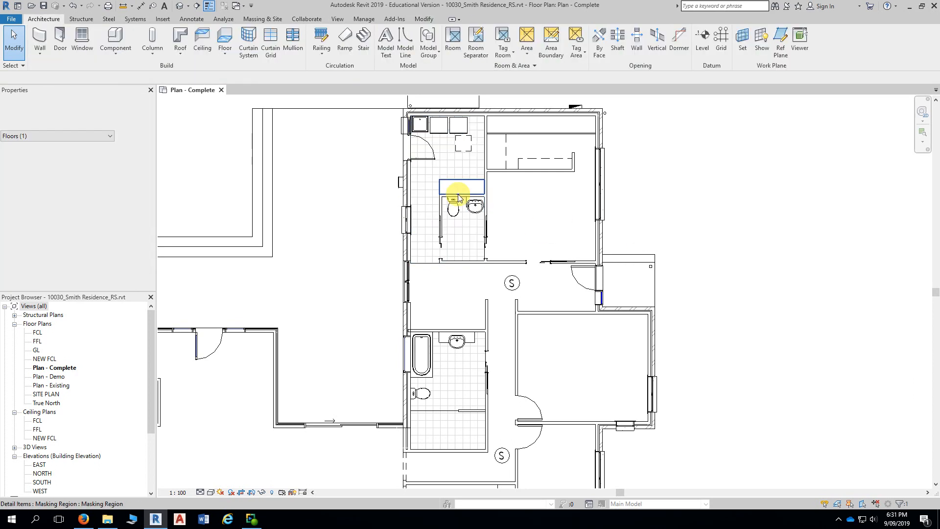
scroll(436, 196, up, 3)
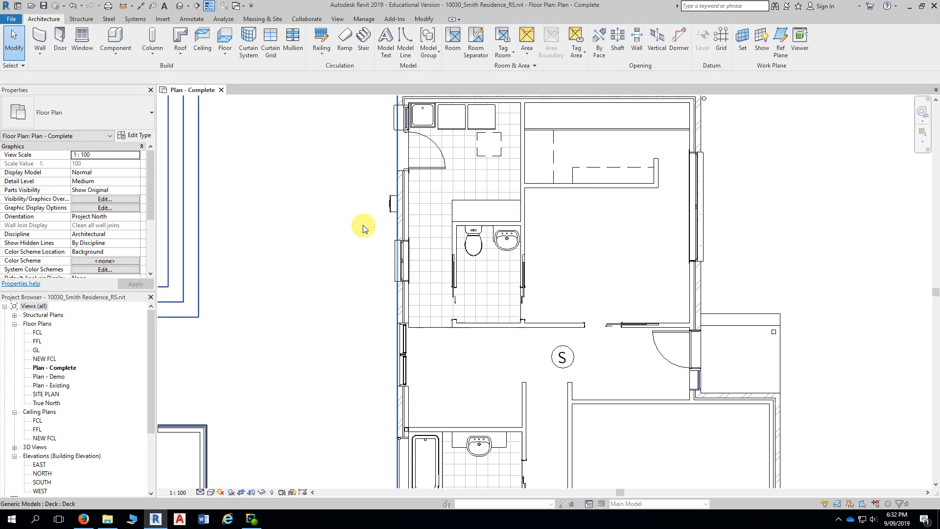
scroll(764, 192, down, 2)
scroll(768, 189, down, 3)
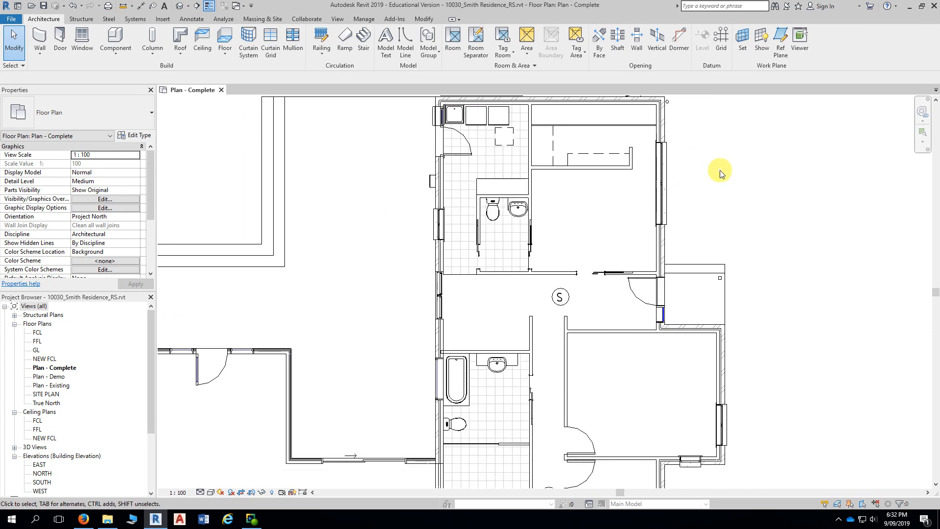
mouse_move(766, 182)
middle_down()
mouse_move(713, 181)
mouse_move(723, 184)
middle_up()
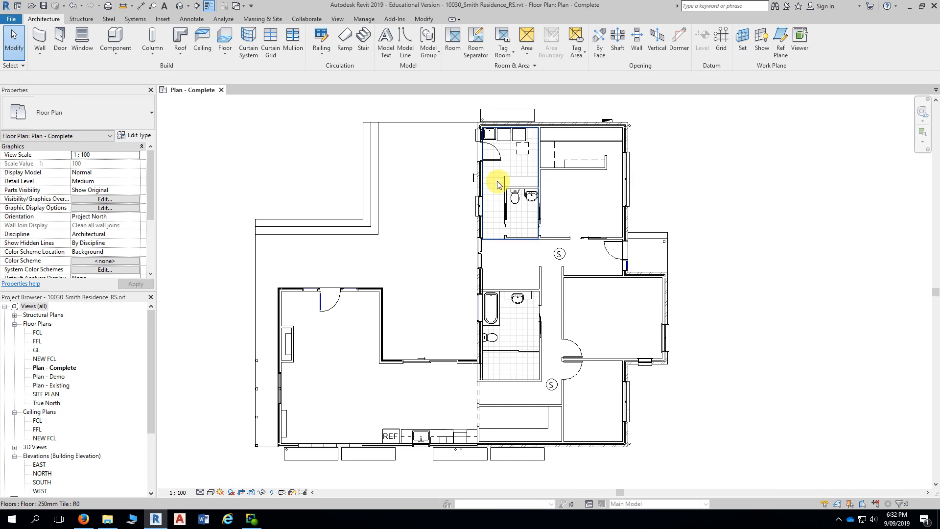
Step: Rotate the laundry floor's tile pattern by 45 degrees about a grid line near the door
scroll(492, 171, up, 2)
scroll(492, 171, up, 2)
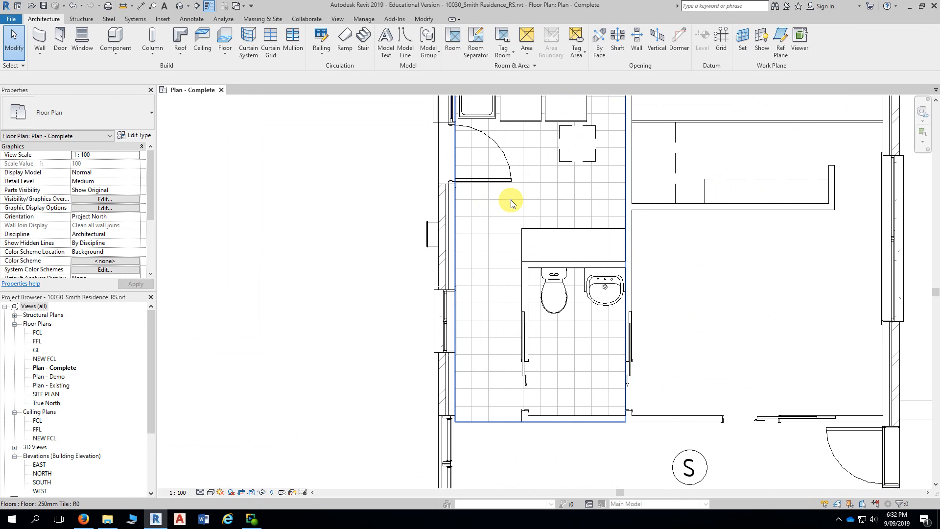
scroll(510, 202, up, 2)
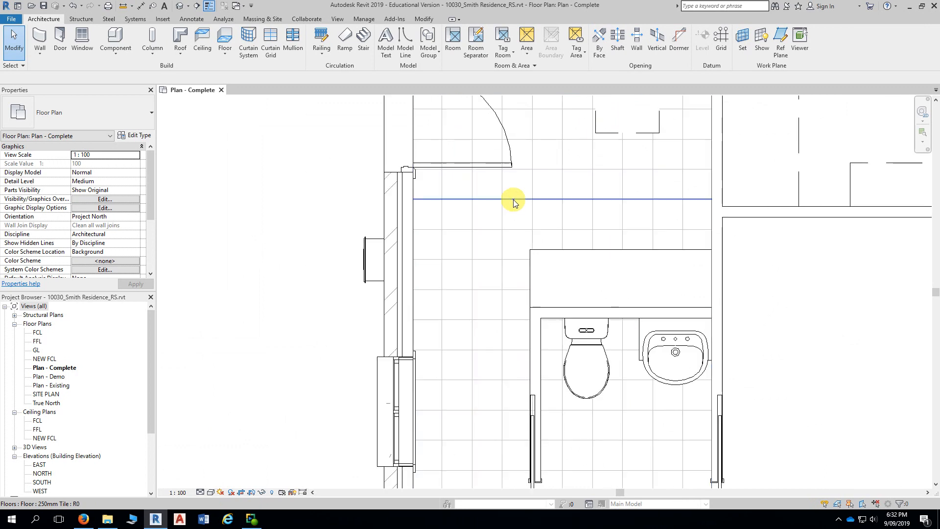
click(513, 203)
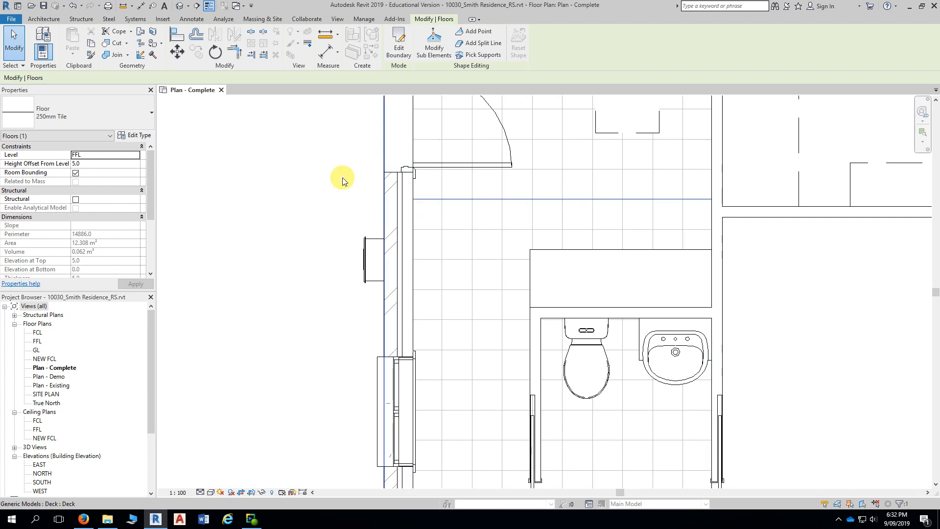
click(215, 54)
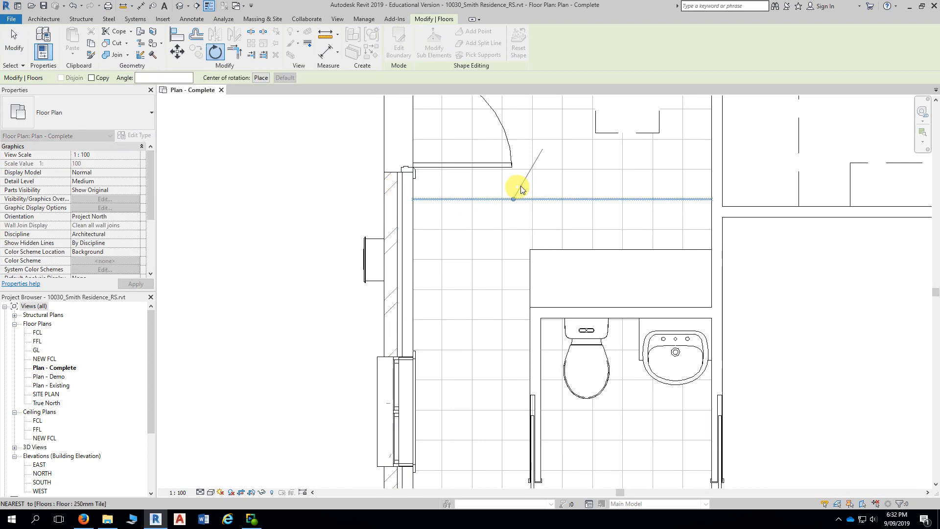
click(550, 199)
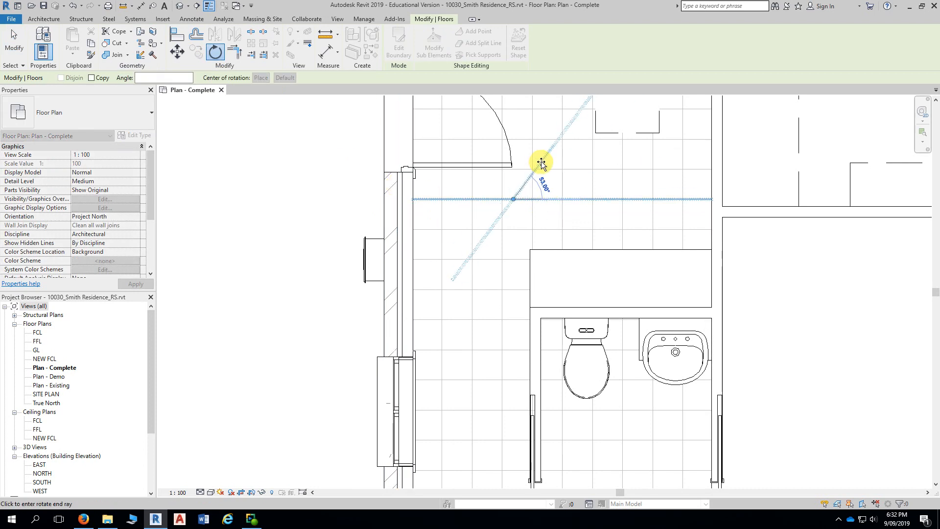
text(45)
key(Return)
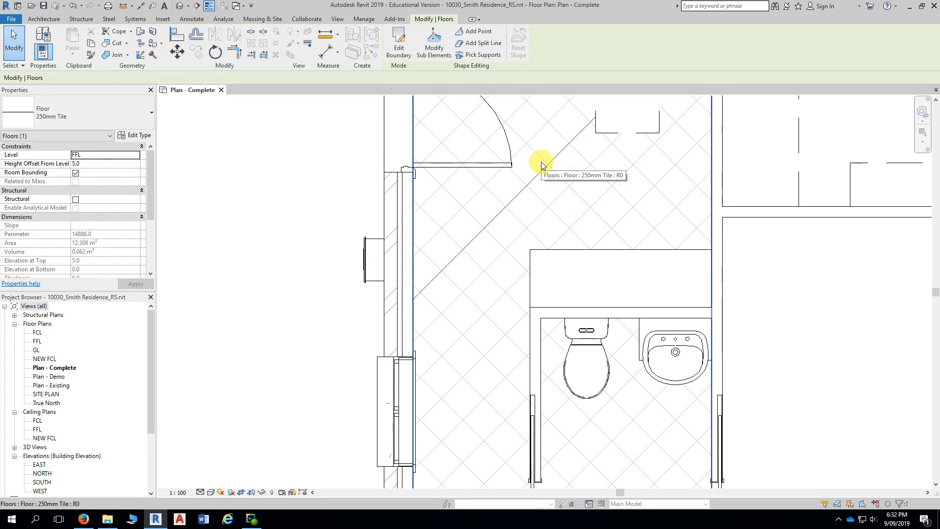
key(Escape)
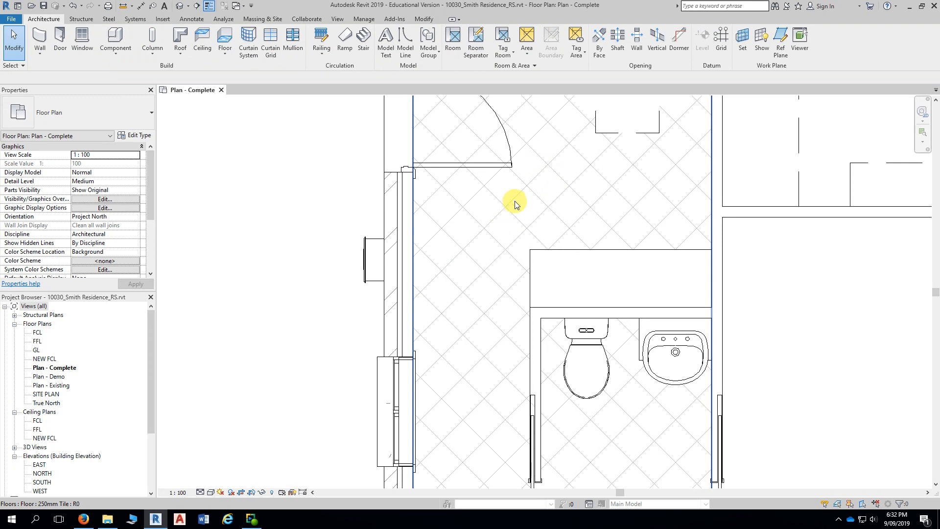
Step: Undo the 45-degree rotation of the laundry tile pattern
scroll(516, 192, down, 2)
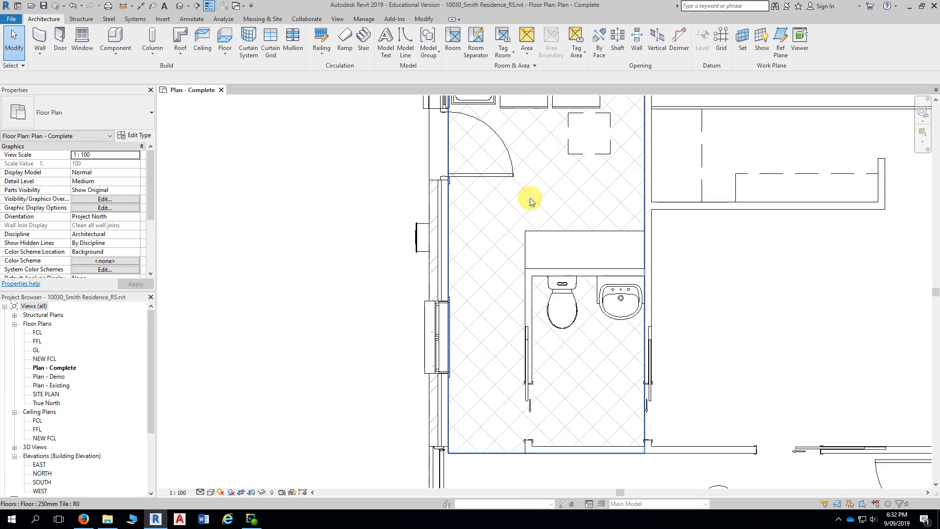
scroll(530, 198, up, 2)
middle_drag(526, 224, 530, 187)
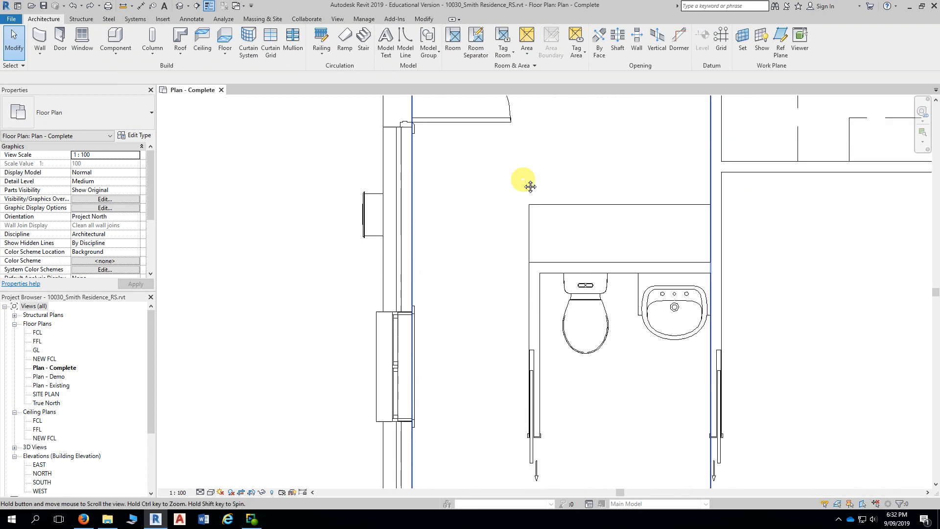
scroll(523, 176, down, 1)
scroll(523, 179, down, 1)
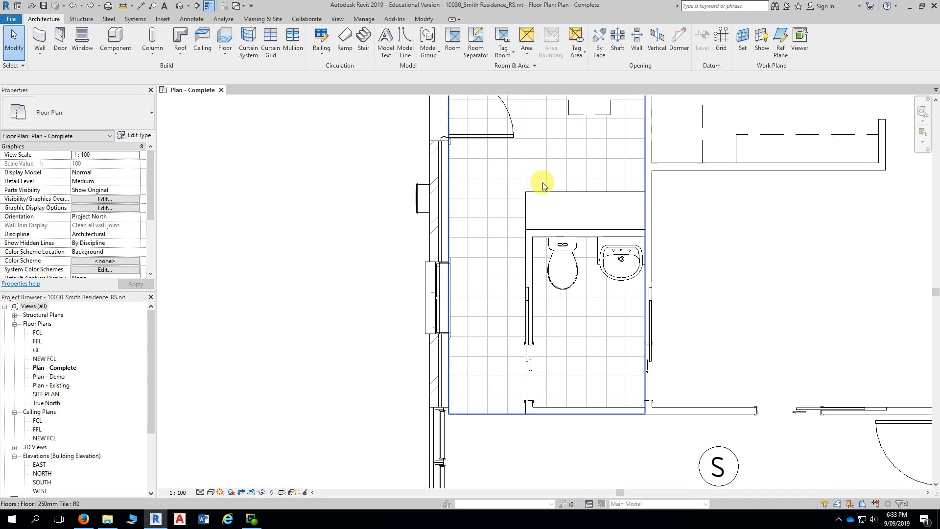
Step: Align a vertical tile grid line of the laundry floor with the toilet wall's face on the laundry passage side
scroll(541, 182, up, 2)
key(a)
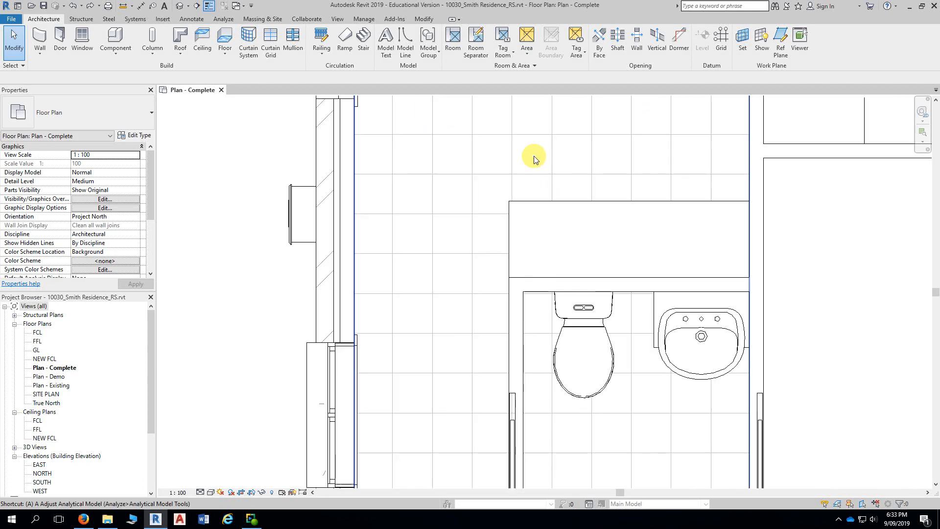
key(l)
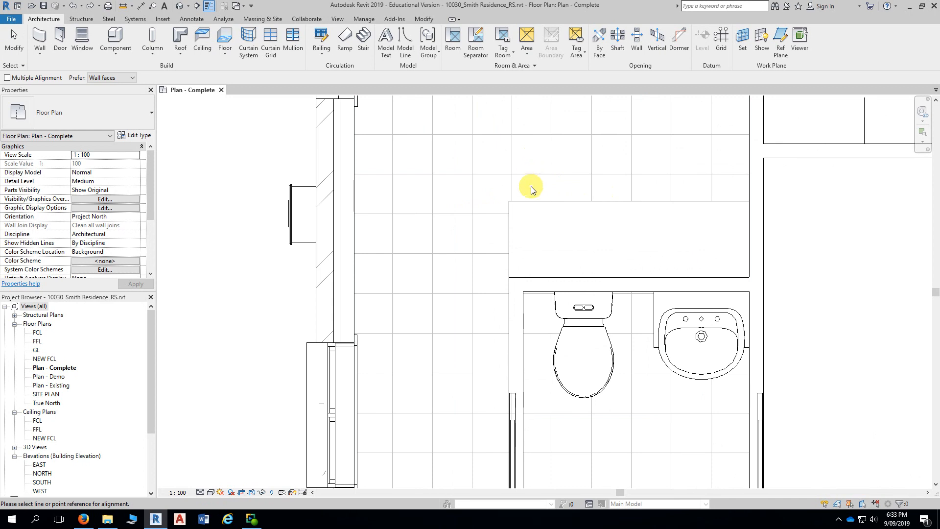
scroll(534, 179, down, 1)
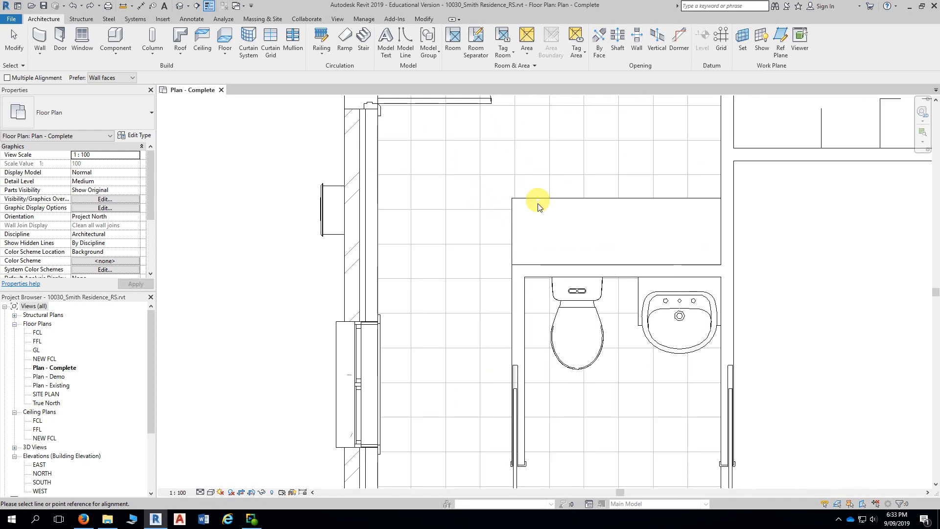
click(520, 285)
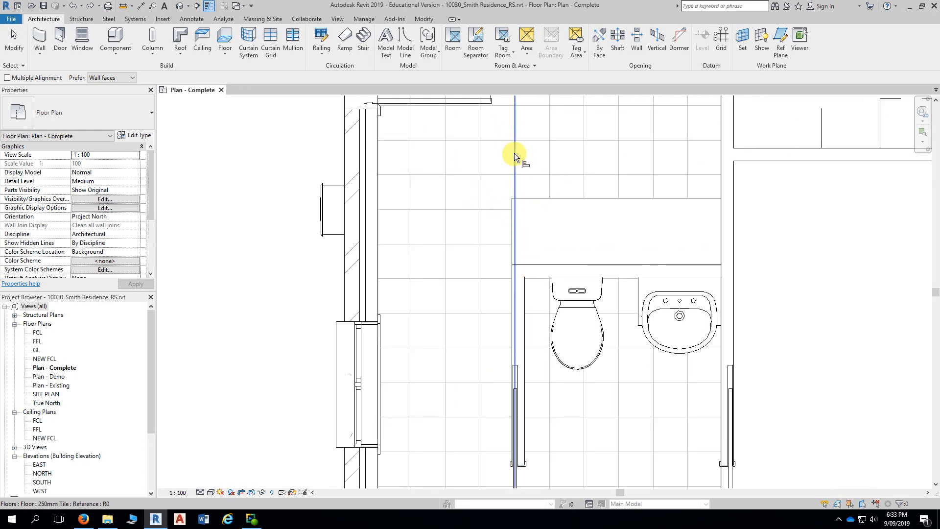
click(514, 148)
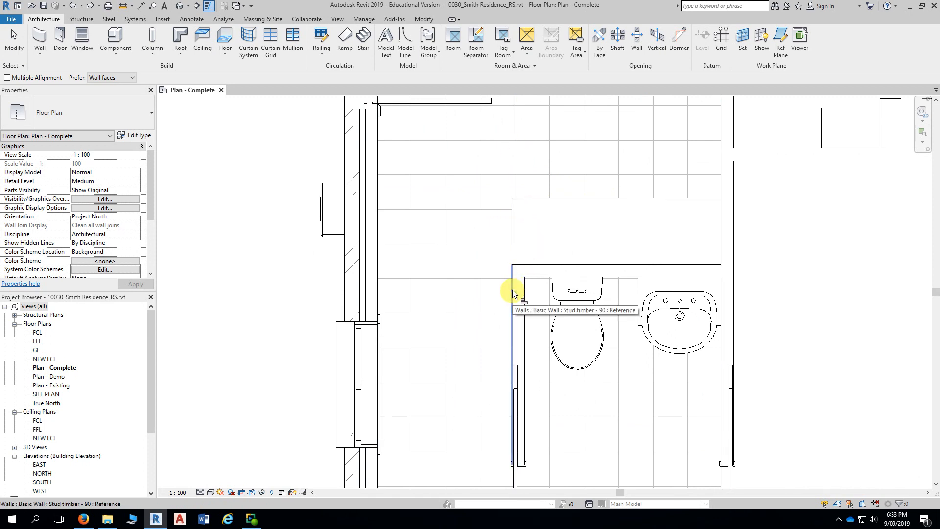
click(513, 293)
click(515, 159)
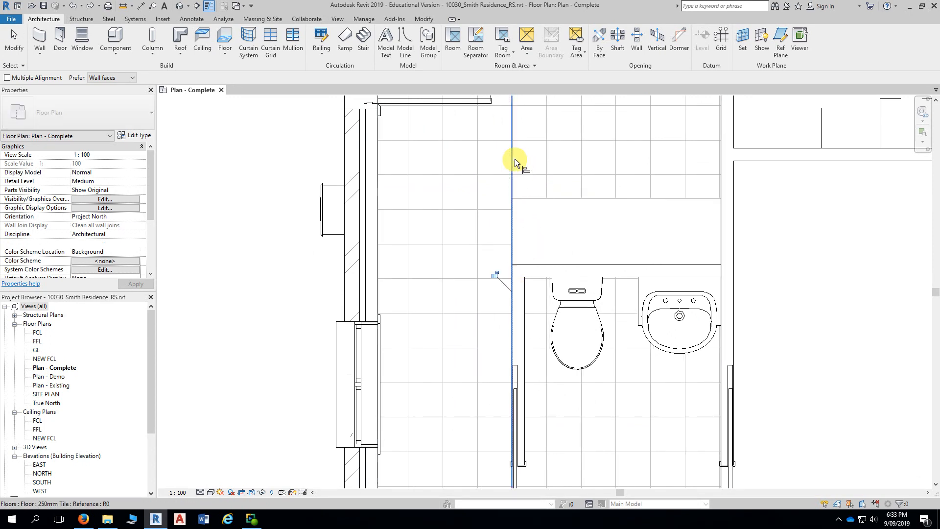
key(Escape)
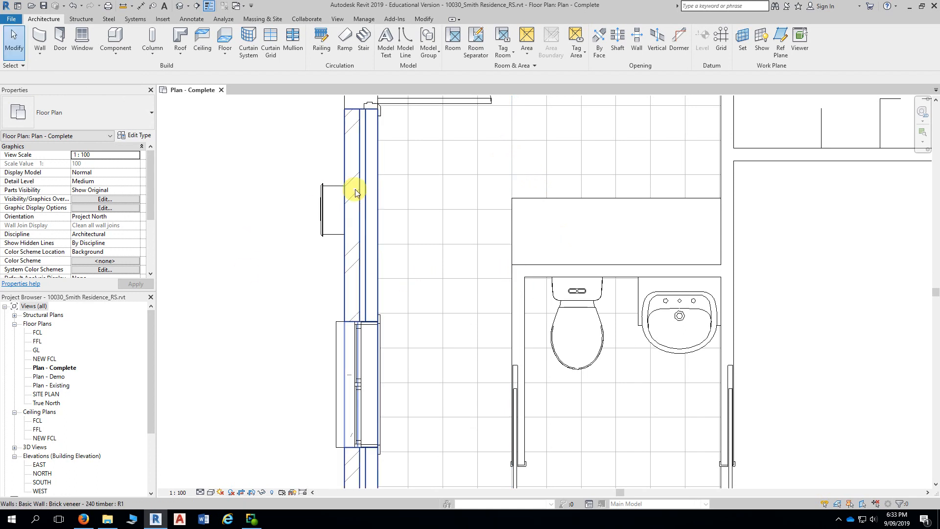
Step: Open the type properties of the laundry's 250mm Tile floor
scroll(372, 186, down, 1)
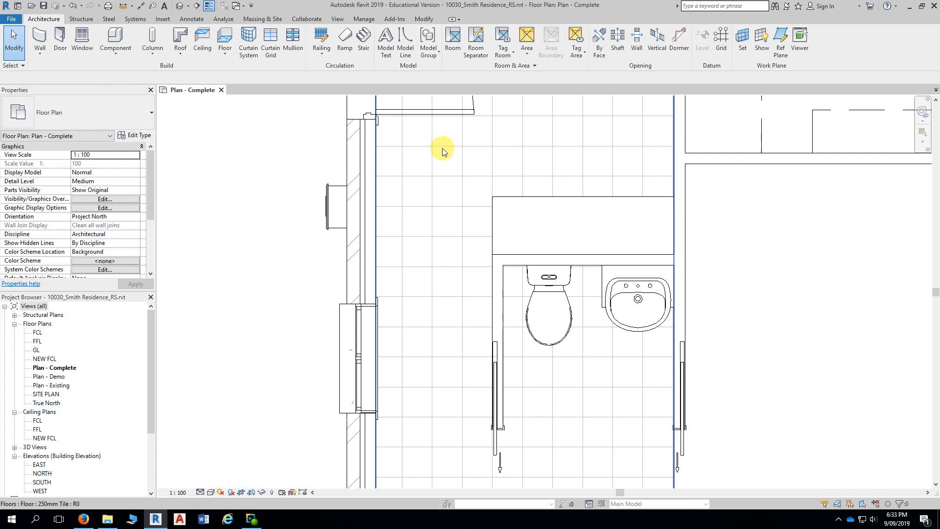
click(449, 149)
key(Escape)
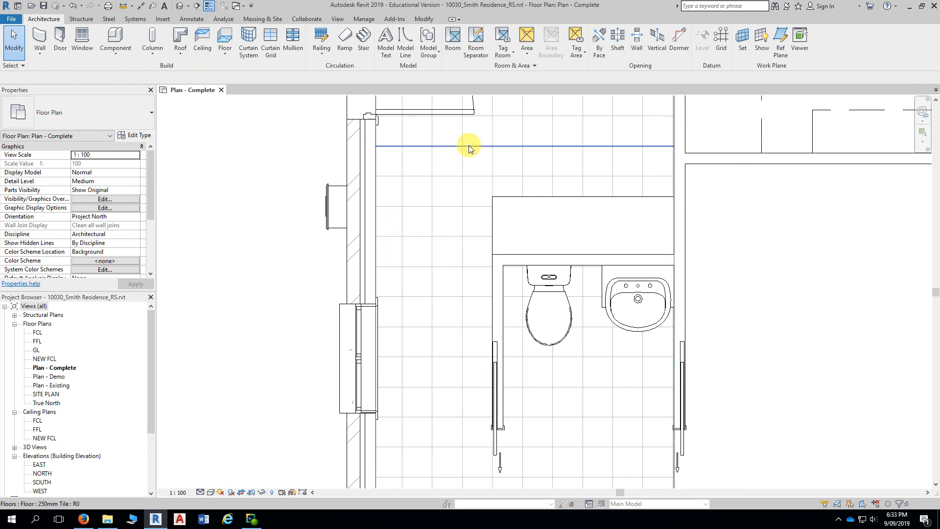
click(444, 137)
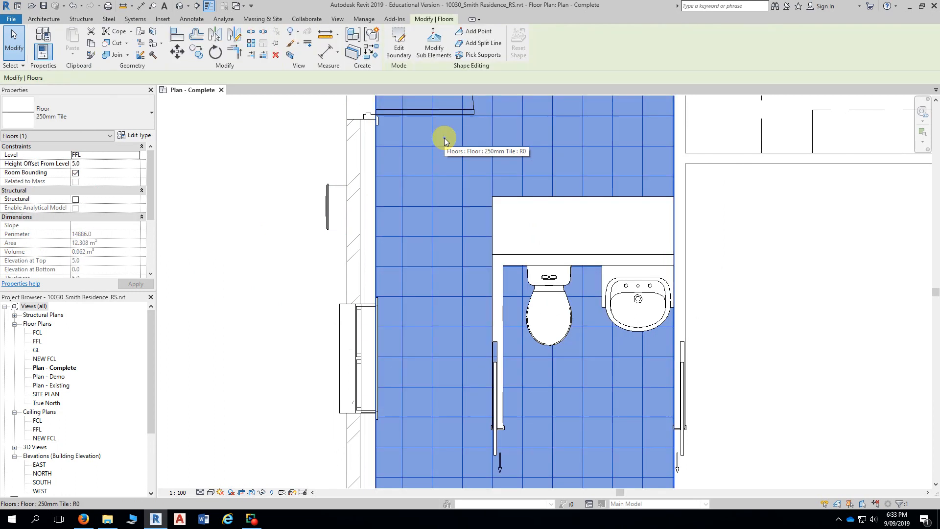
click(140, 136)
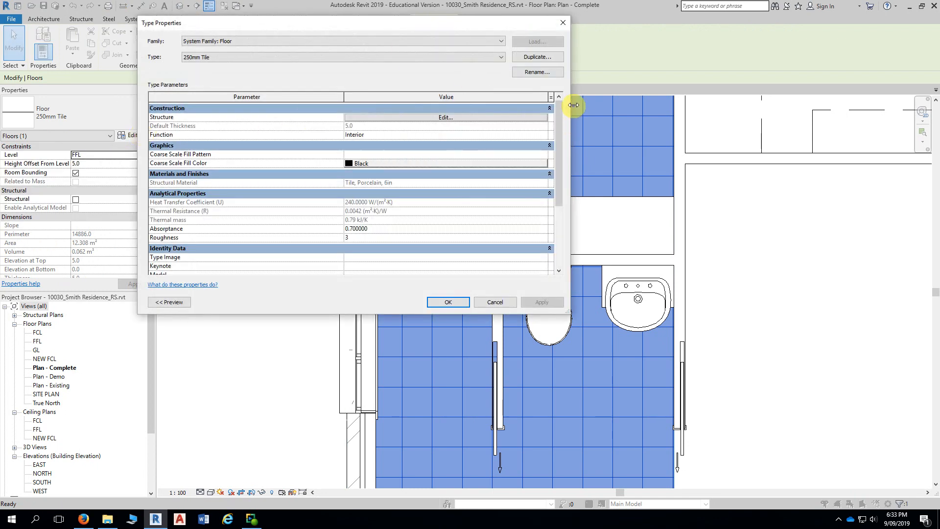
drag(570, 98, 399, 92)
mouse_move(332, 23)
mouse_down()
mouse_move(572, 23)
mouse_move(337, 20)
mouse_up()
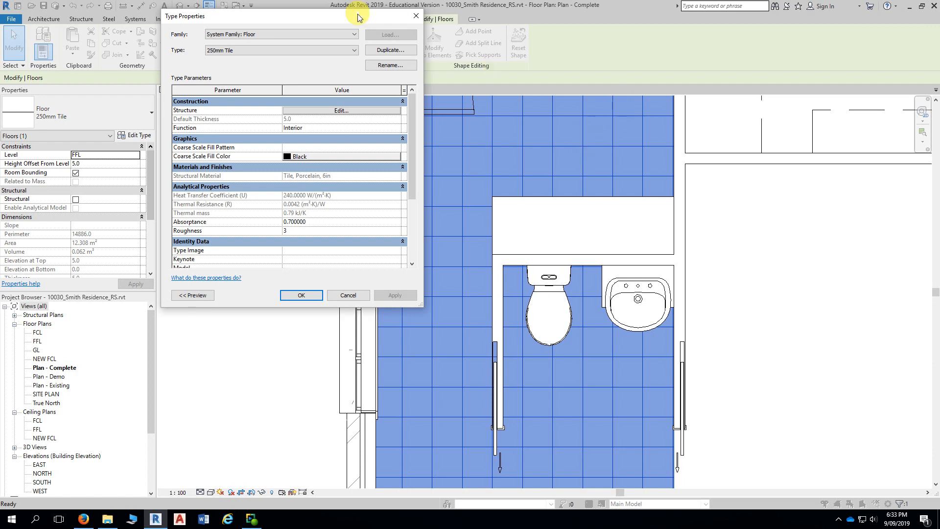
drag(358, 12, 319, 11)
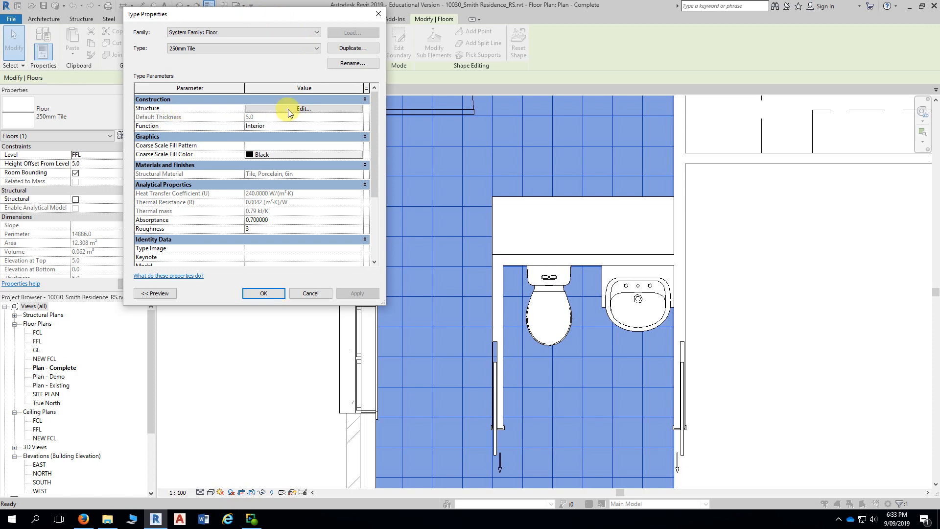
Step: Open the floor type's layer structure and inspect the material assigned to its Structure [1] layer
click(302, 109)
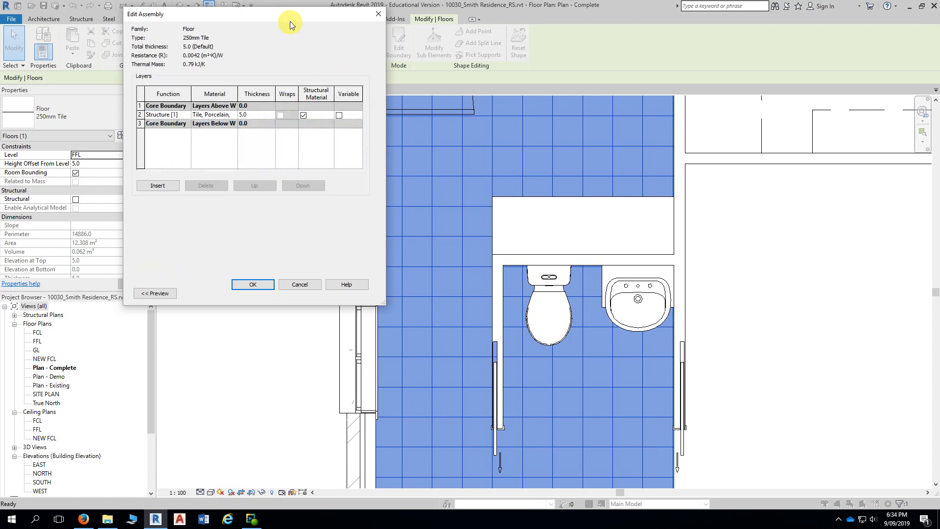
drag(290, 19, 261, 13)
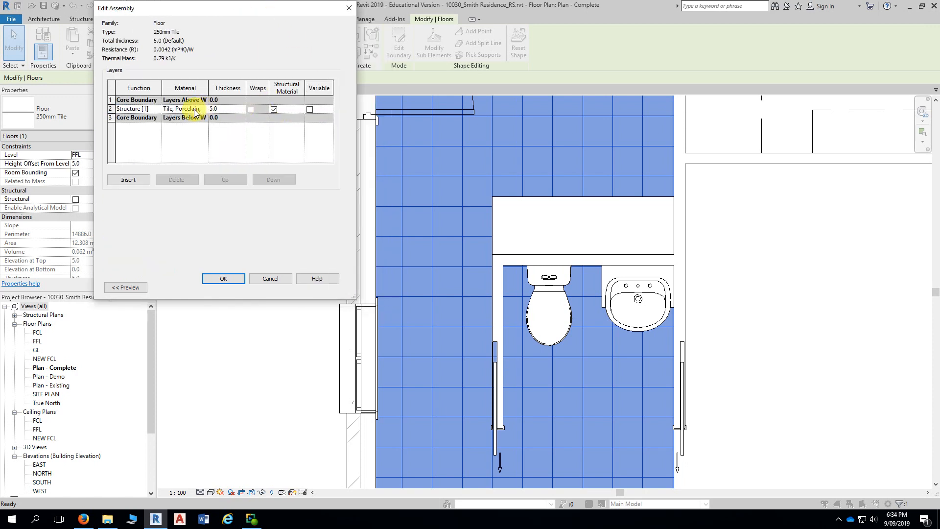
click(169, 111)
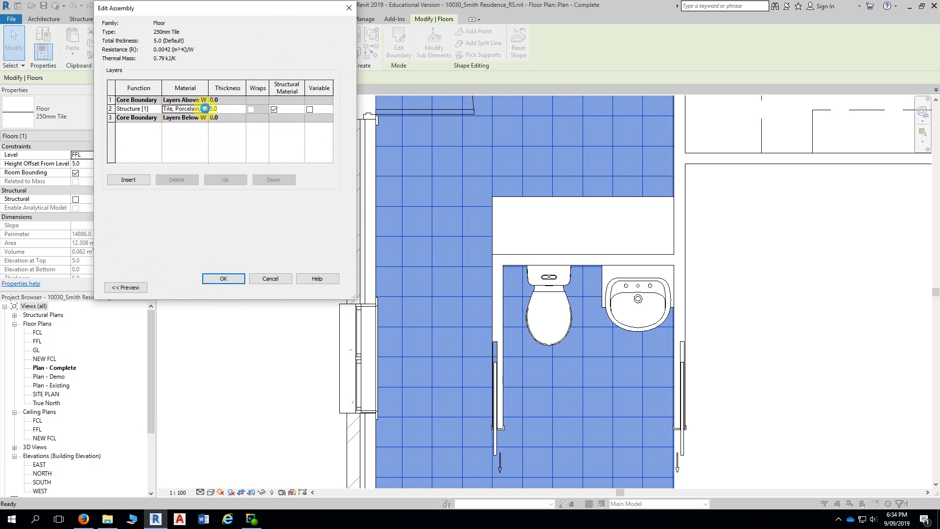
click(205, 108)
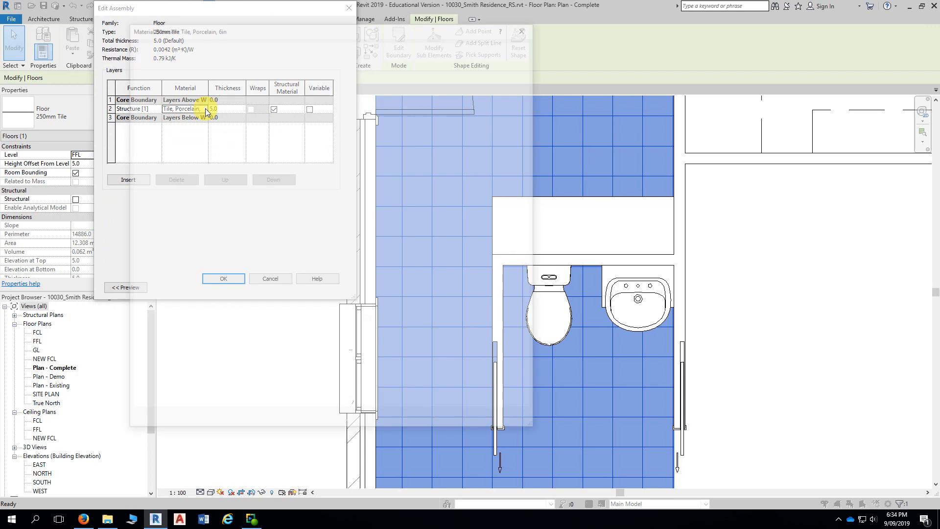
drag(376, 28, 305, 15)
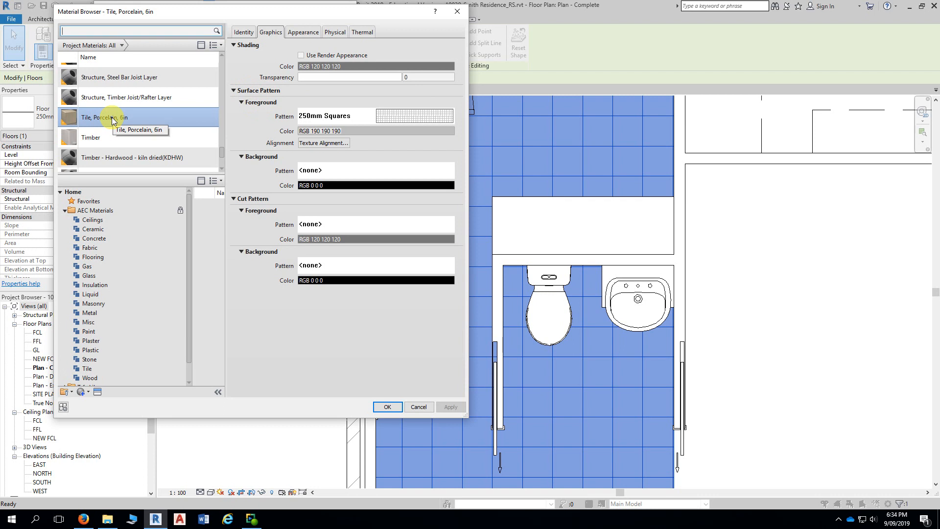
Step: Examine the definition of the material's 250mm Squares foreground surface pattern, and close the floor type's settings
click(409, 115)
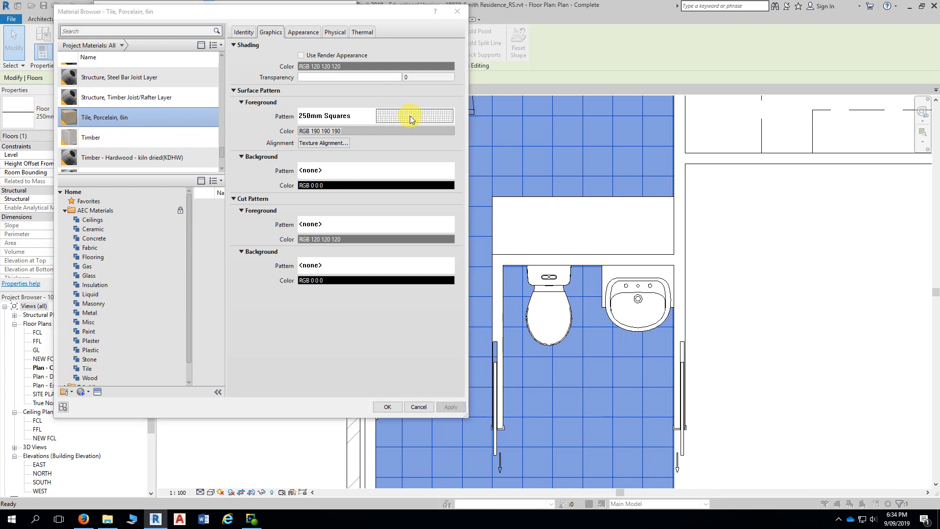
drag(502, 54, 545, 29)
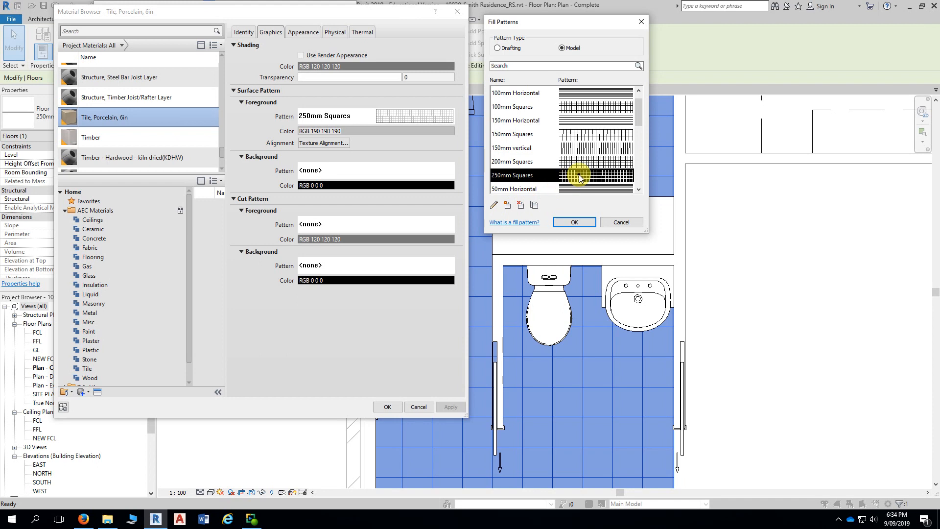
click(495, 205)
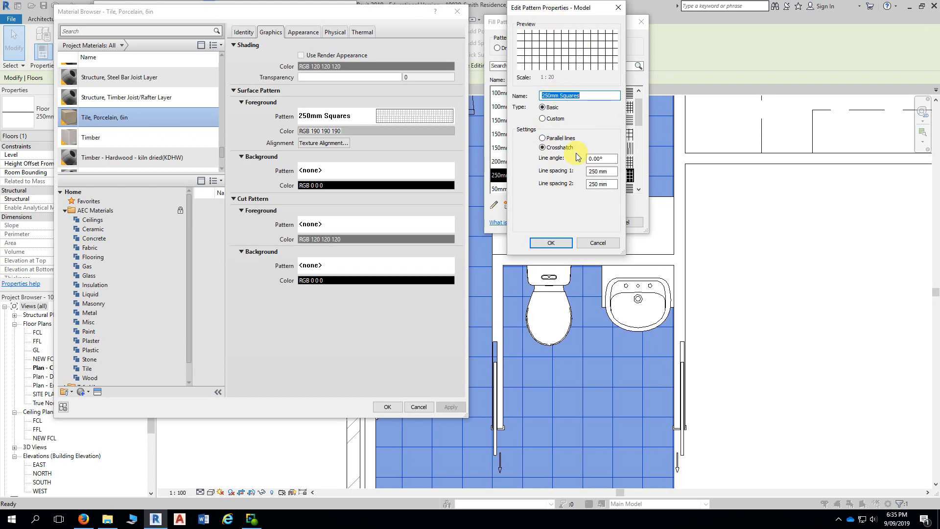
click(618, 8)
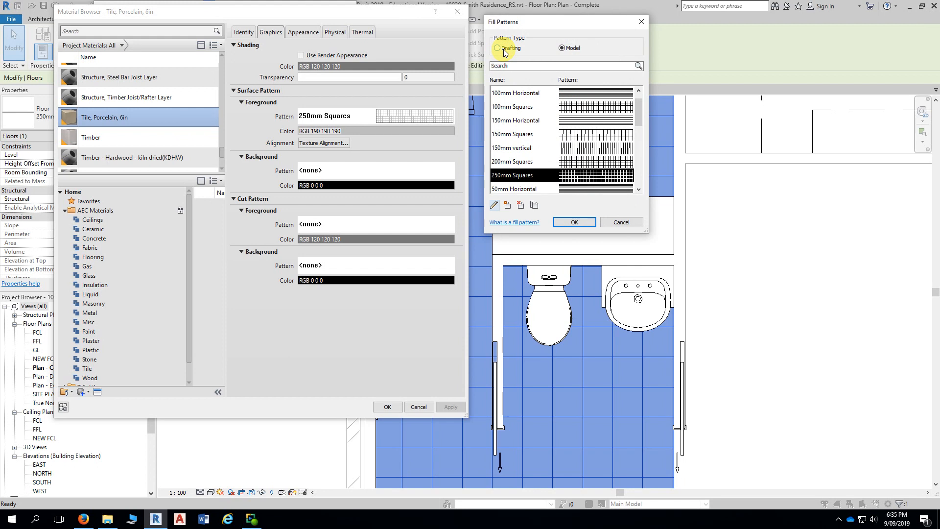
click(573, 222)
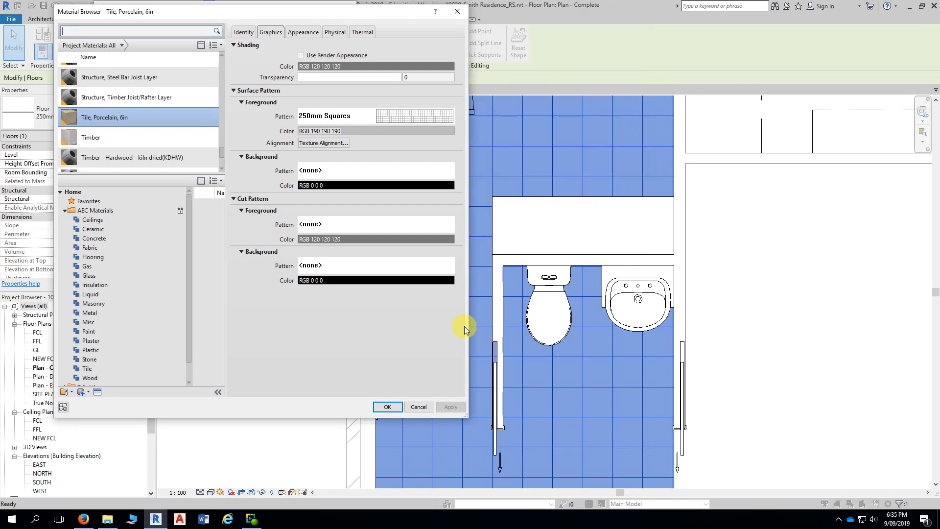
click(388, 406)
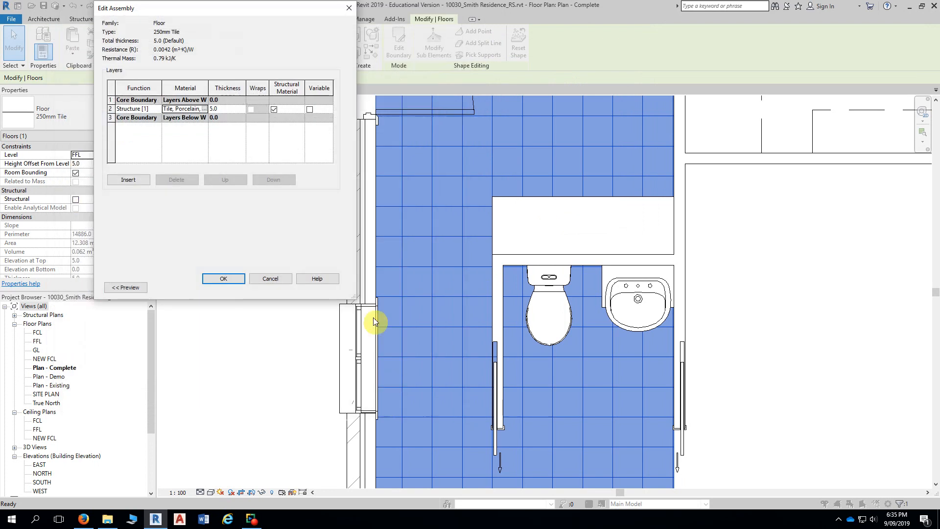
click(225, 278)
click(237, 282)
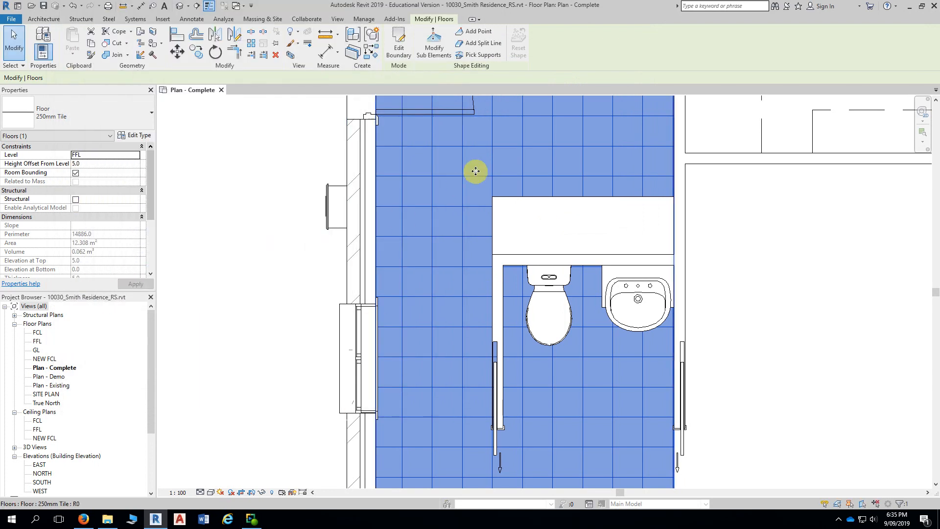
key(Escape)
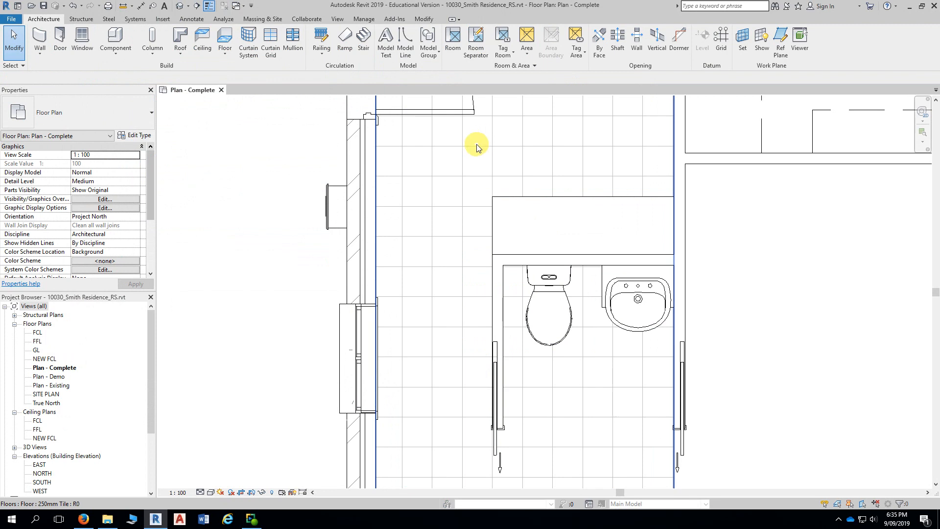
click(478, 148)
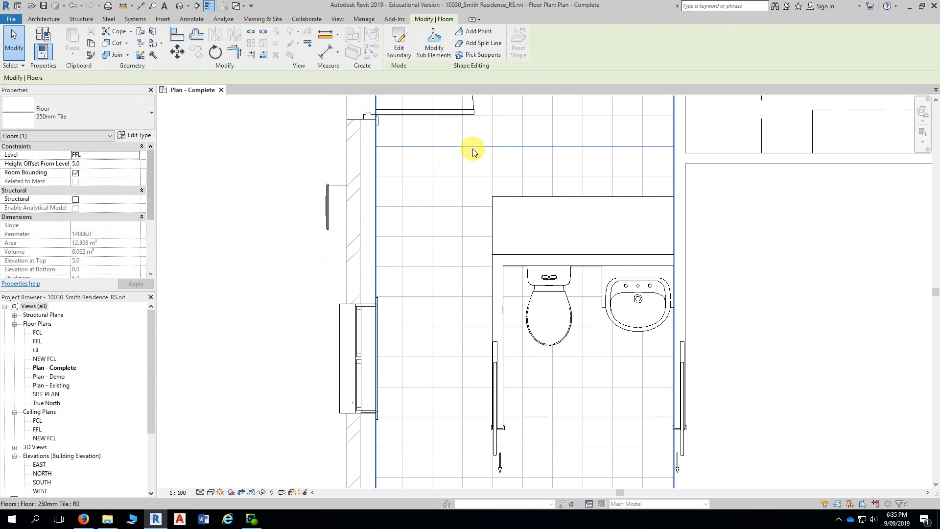
click(214, 53)
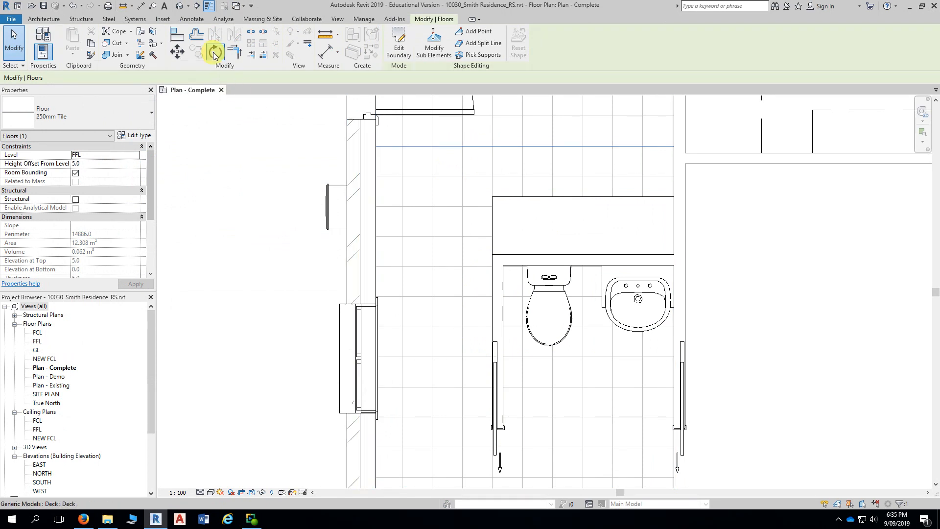
click(544, 145)
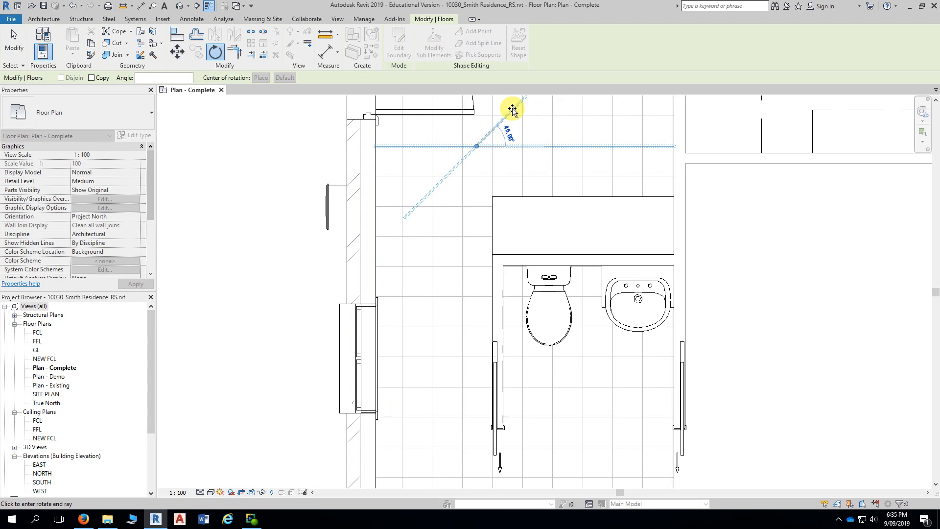
key(Escape)
key(Escape)
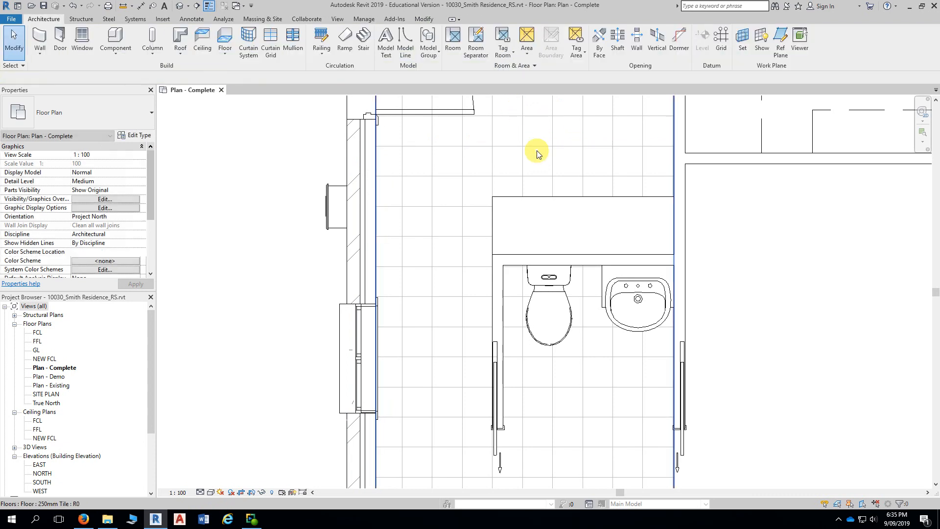
Step: Check the tiled rooms in the whole plan, and open the default 3D view turned towards the deck and extension
scroll(338, 220, down, 3)
scroll(268, 235, down, 3)
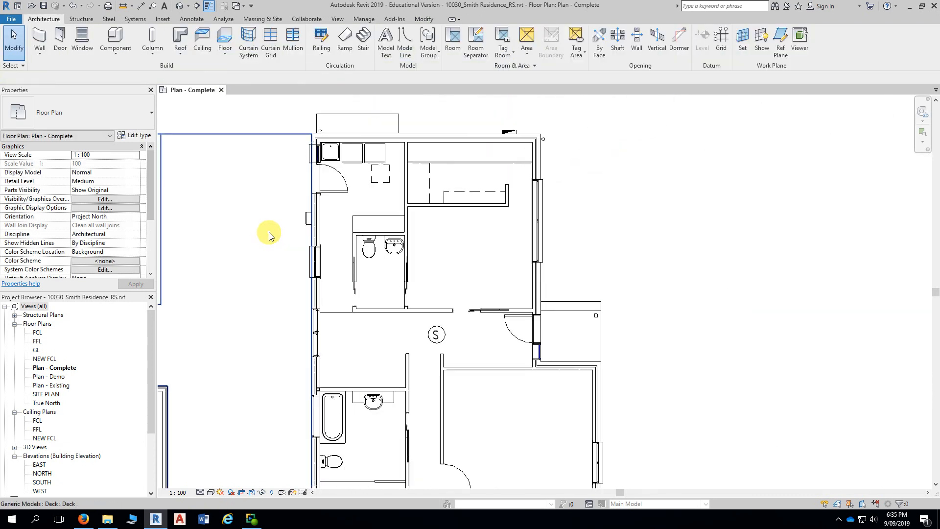
scroll(729, 240, down, 1)
scroll(779, 191, down, 3)
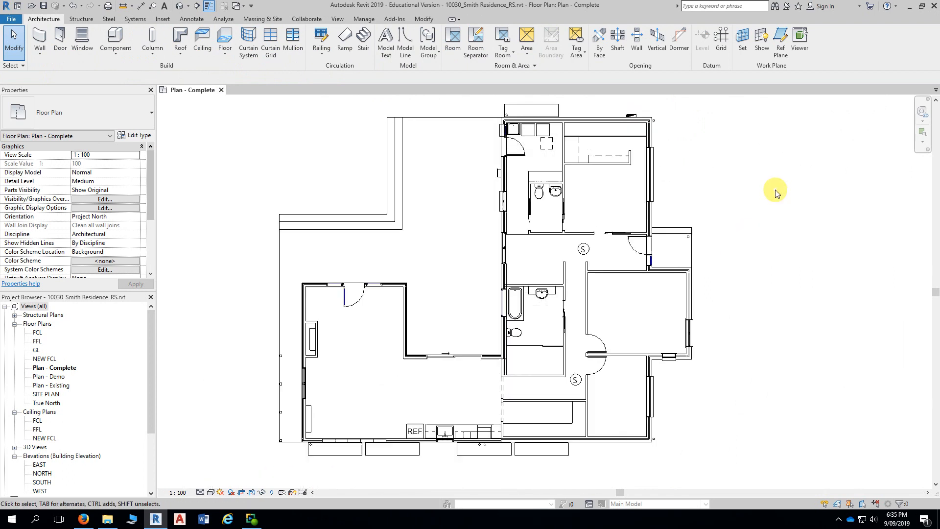
middle_drag(779, 195, 736, 210)
scroll(753, 193, up, 2)
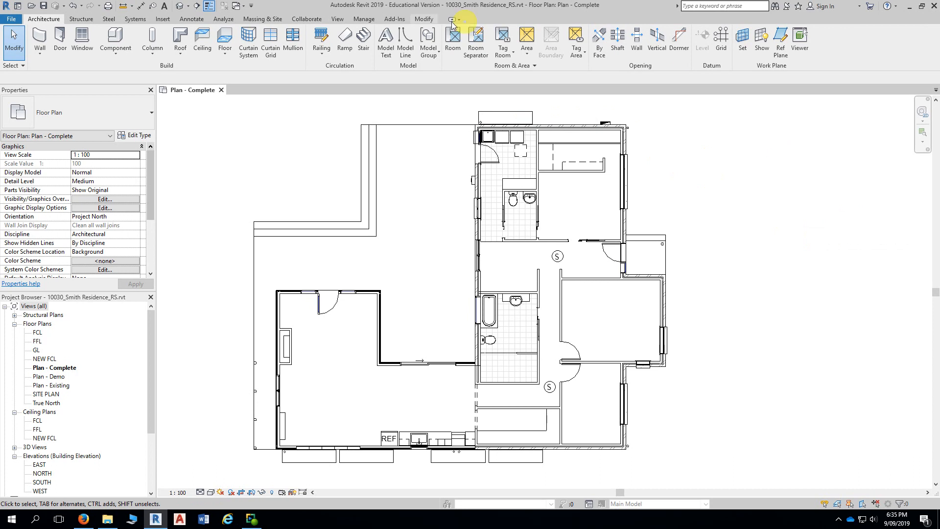
click(184, 10)
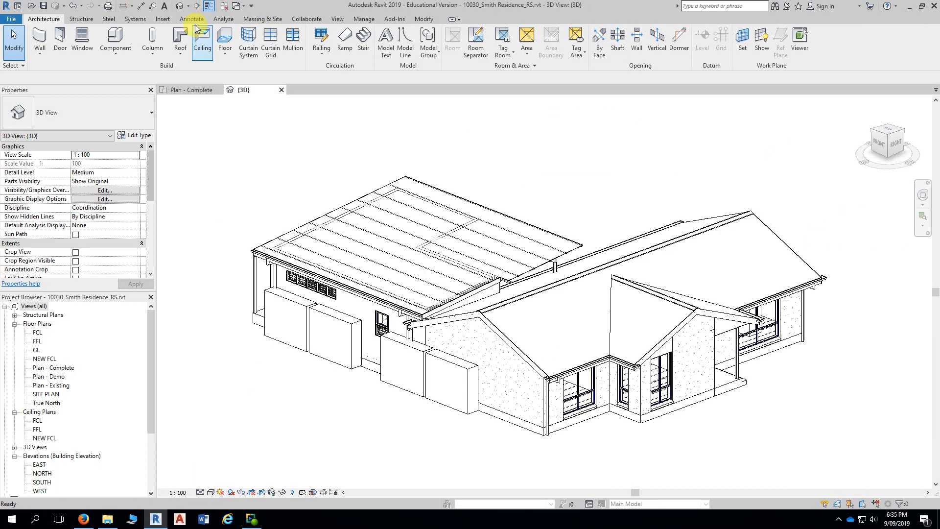
shift+middle_drag(325, 420, 592, 418)
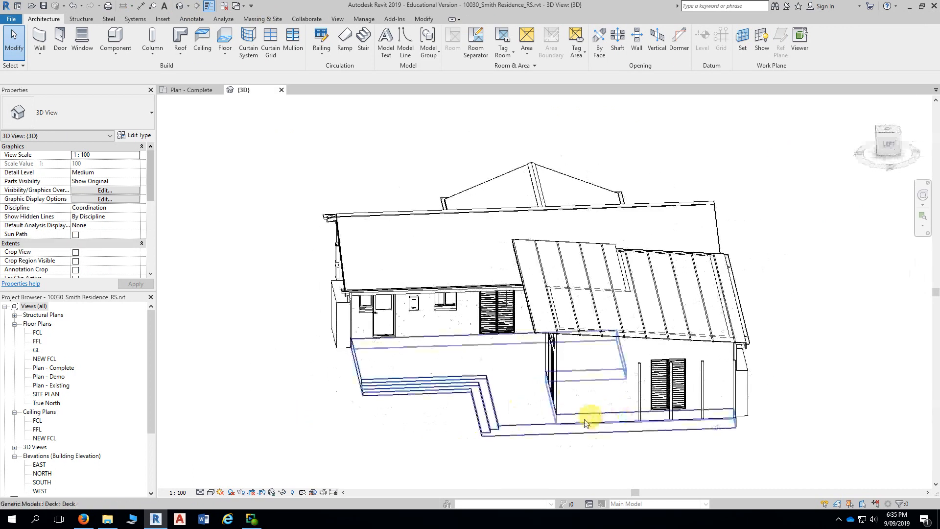
shift+middle_drag(426, 460, 561, 428)
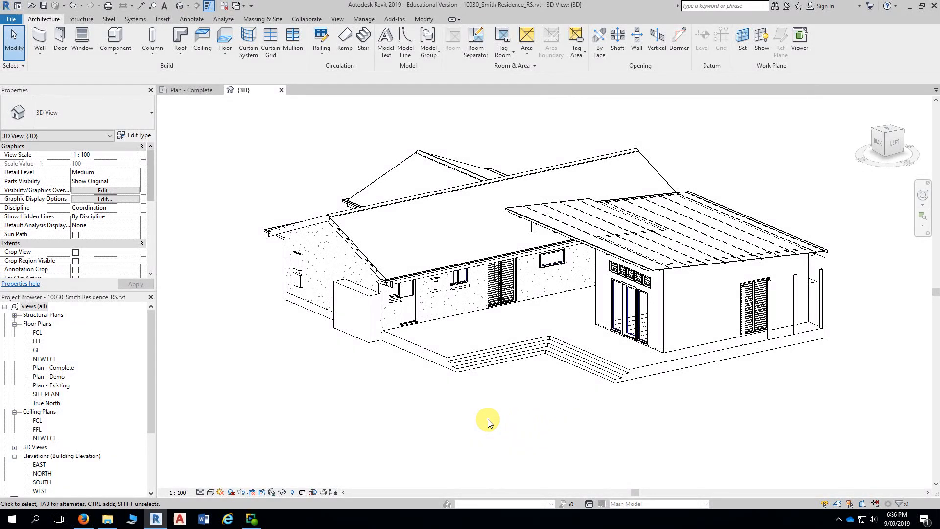
shift+middle_drag(489, 424, 520, 377)
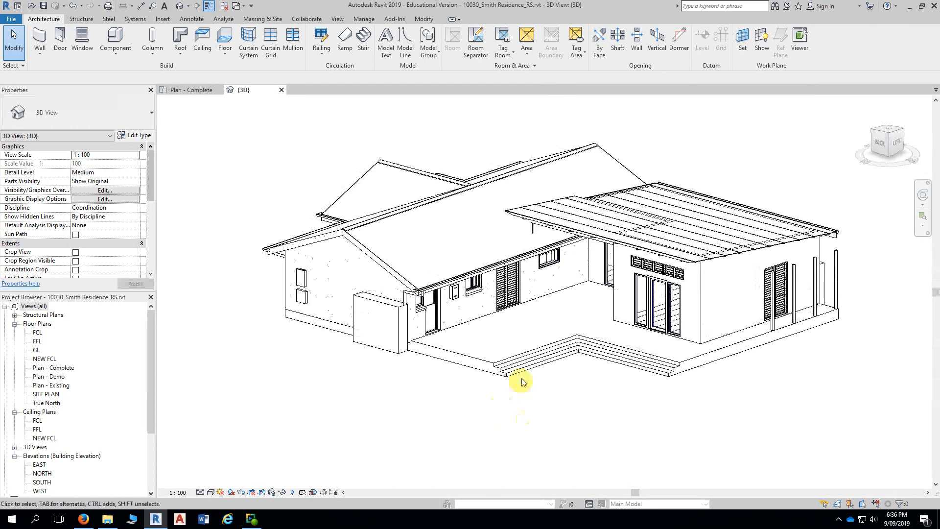
Step: Pin the deck and the four 90 x 90mm columns along its edge in place
click(526, 373)
shift+middle_drag(532, 426, 607, 436)
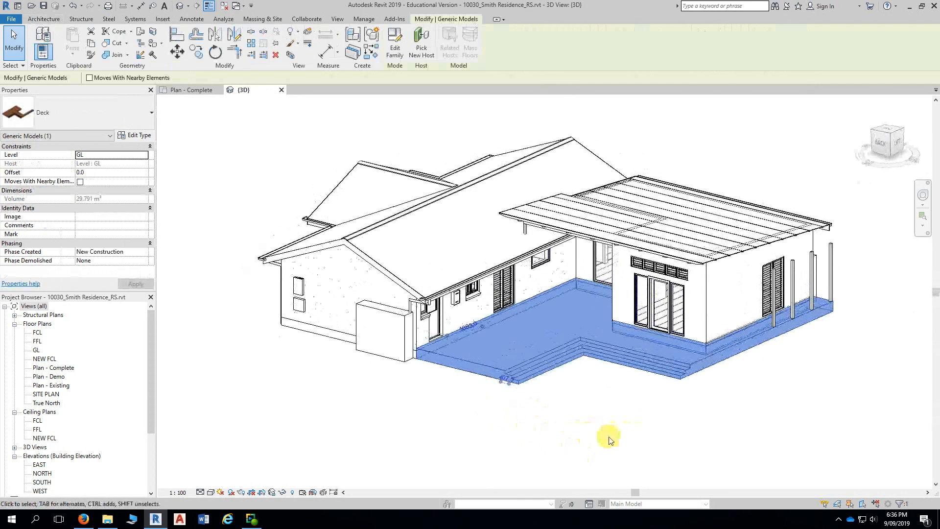
click(830, 262)
ctrl+click(811, 279)
ctrl+click(792, 289)
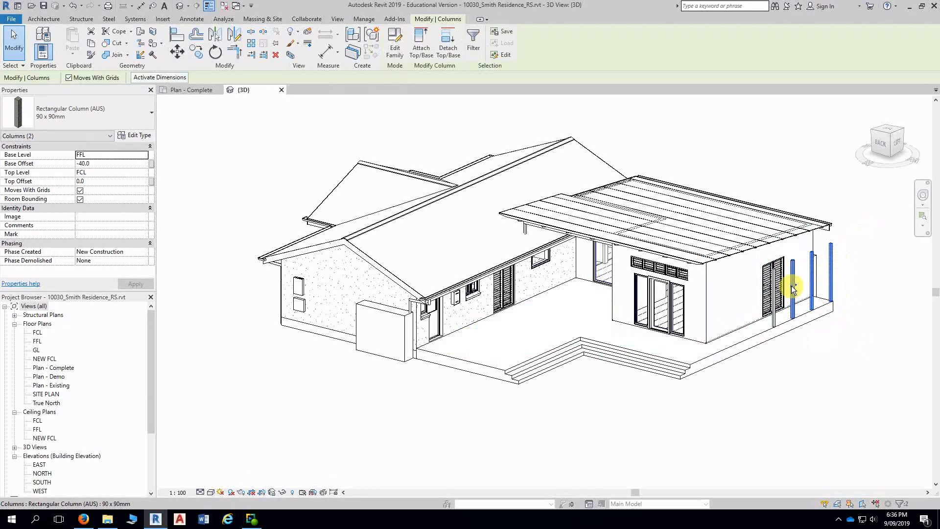
ctrl+click(772, 304)
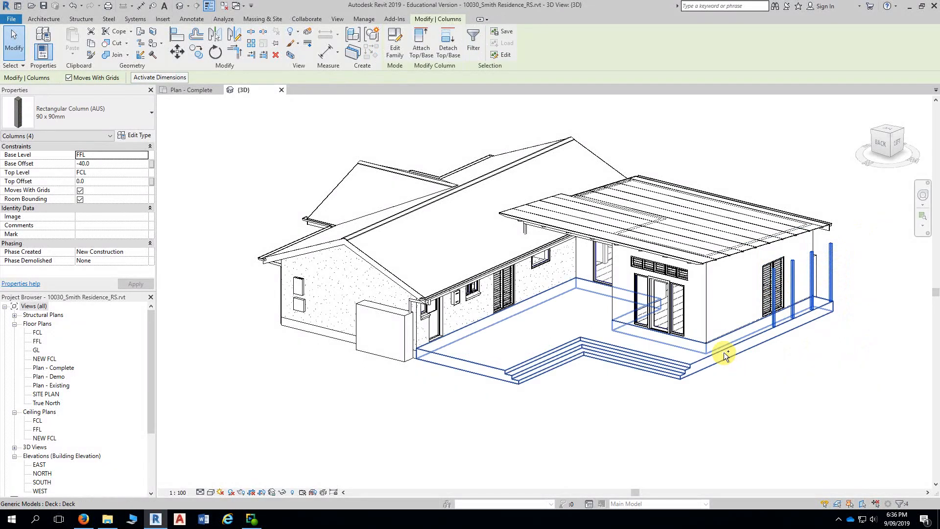
ctrl+click(724, 352)
middle_drag(836, 387, 819, 387)
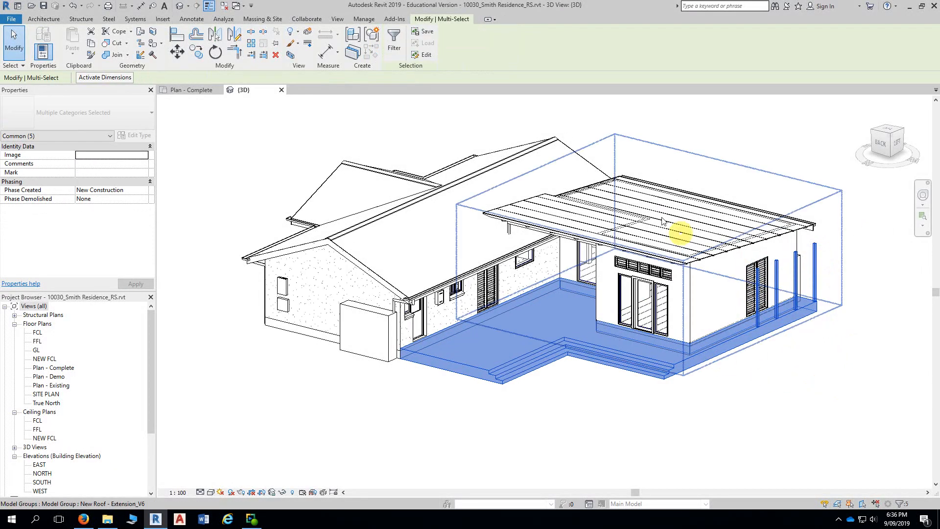
click(278, 46)
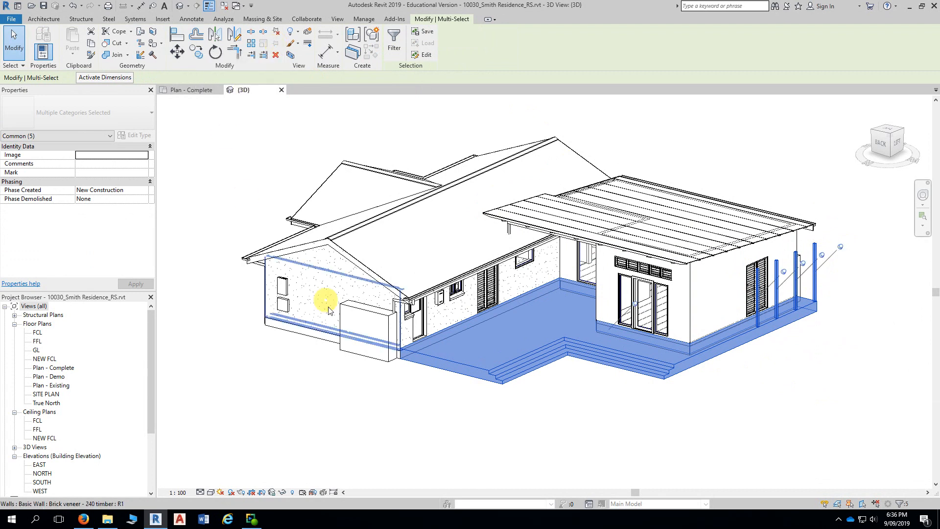
Step: Pin the five 2000L Poly Tanks around the house in place
shift+middle_drag(374, 394, 407, 370)
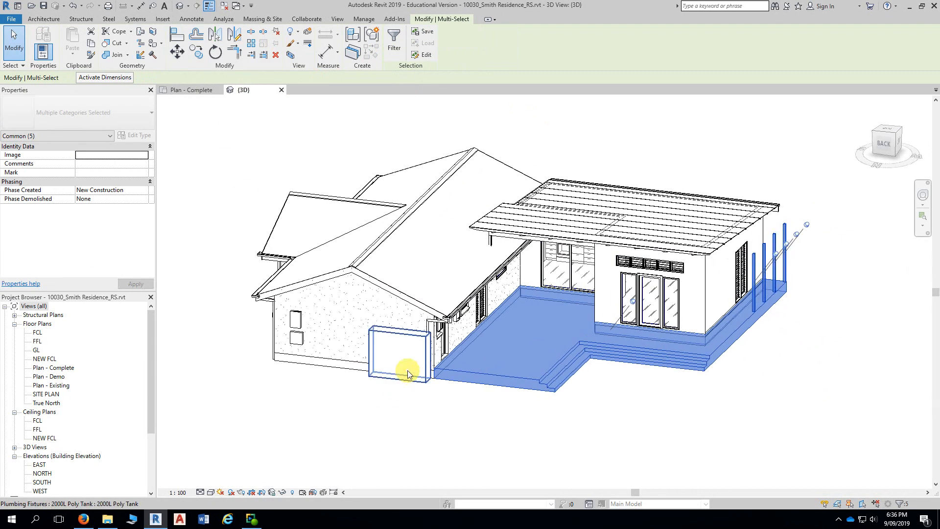
click(408, 370)
shift+middle_drag(399, 405, 497, 424)
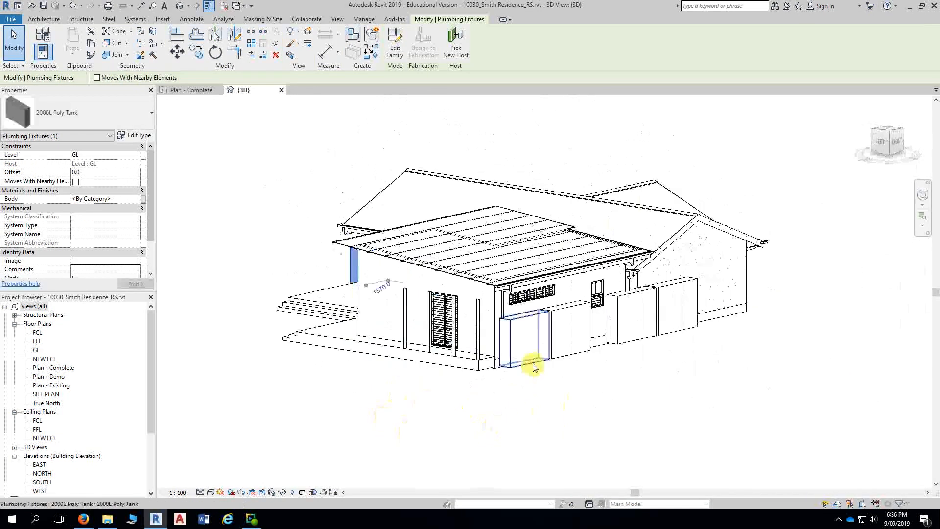
ctrl+click(528, 342)
ctrl+click(570, 343)
ctrl+click(639, 320)
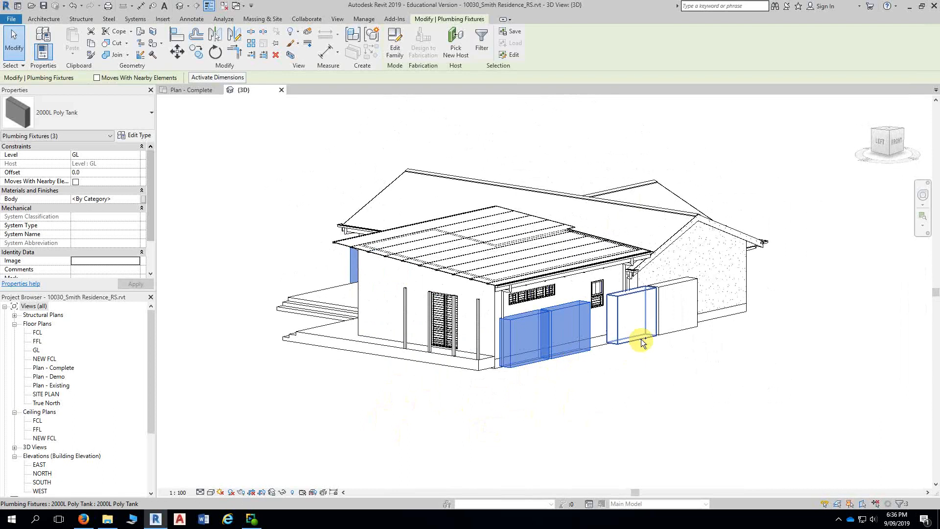
ctrl+click(677, 331)
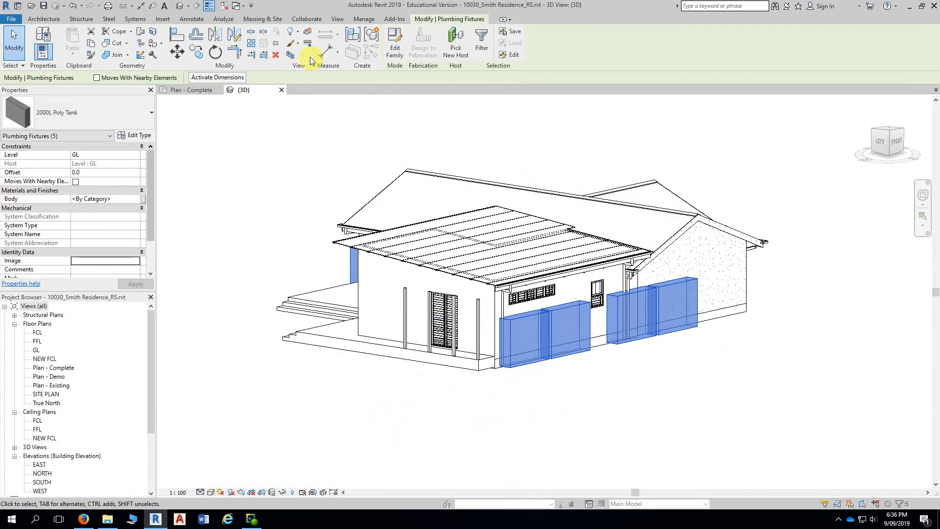
click(412, 431)
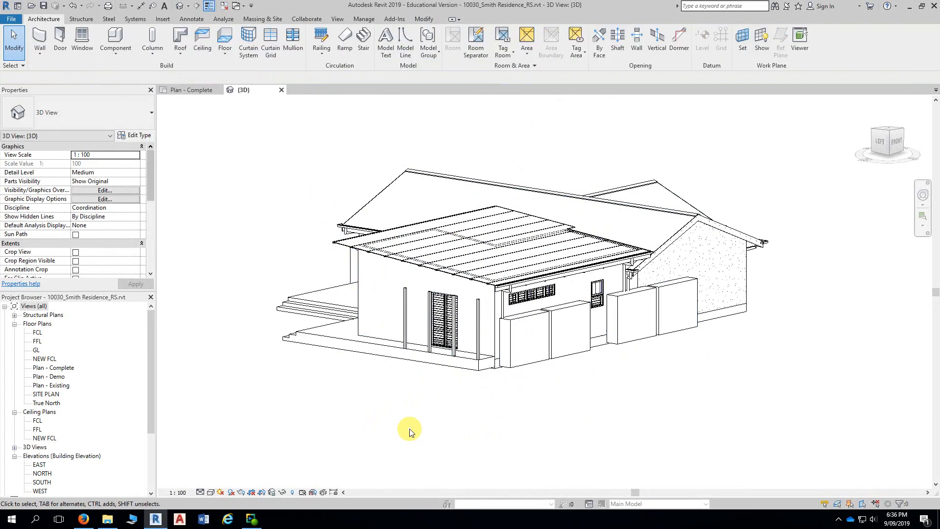
Step: Pin the New Roof - Extension_V6 group and the Floor System - Extension_V5 group beneath the extension in place
shift+middle_drag(406, 430, 567, 466)
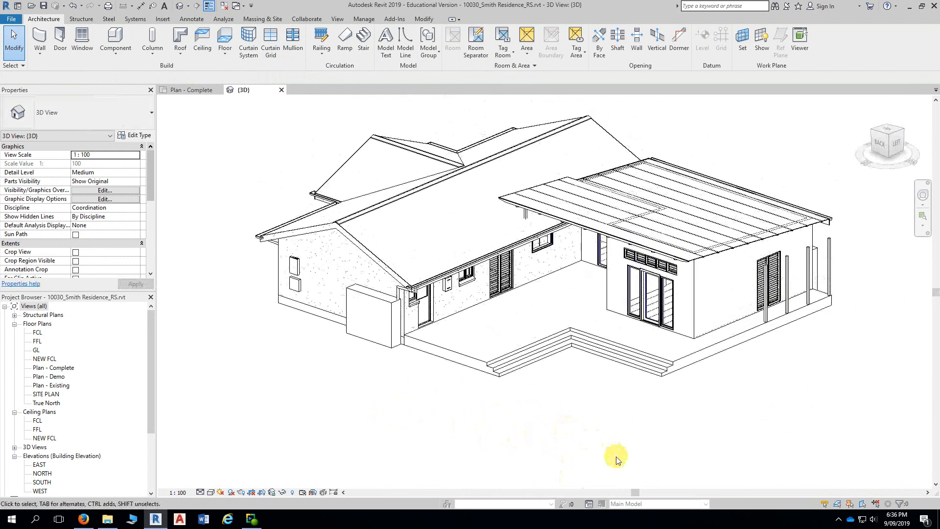
click(692, 197)
shift+middle_drag(745, 367, 743, 399)
click(836, 110)
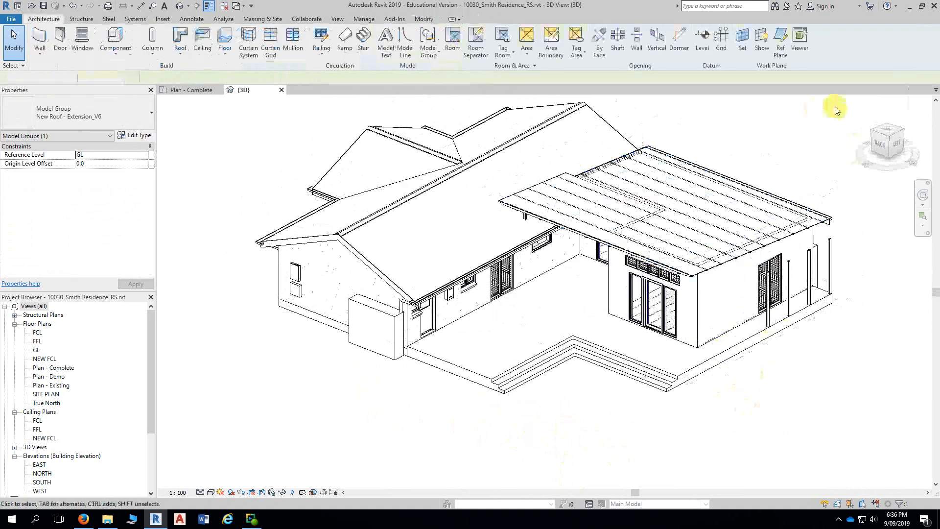
click(742, 179)
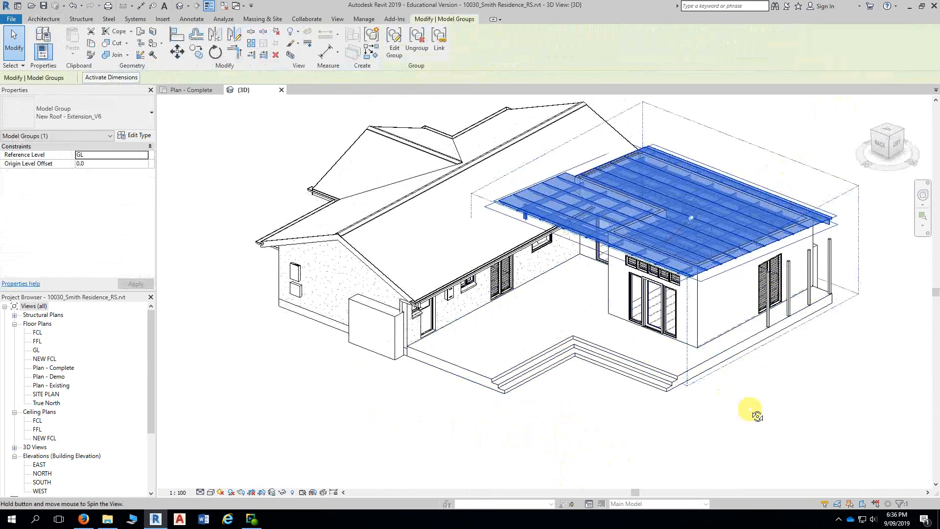
shift+middle_drag(751, 413, 754, 310)
click(739, 300)
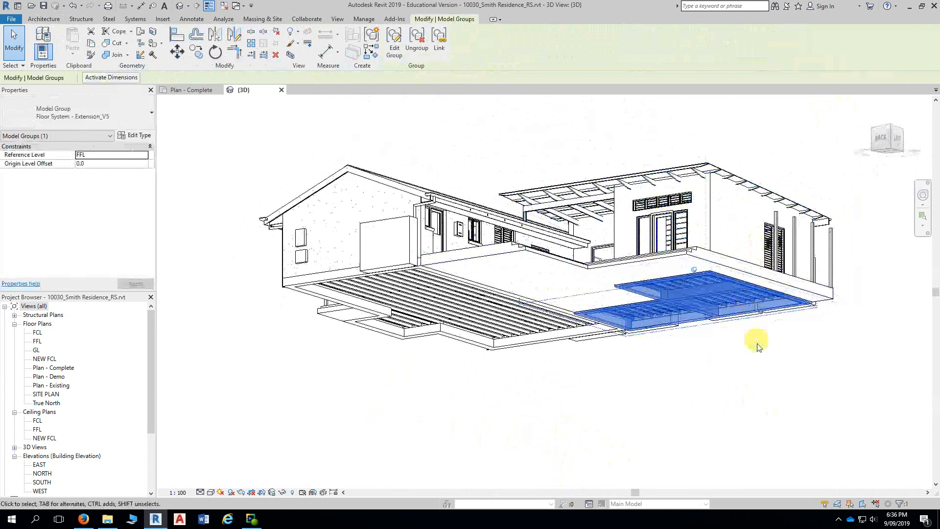
shift+middle_drag(751, 342, 755, 447)
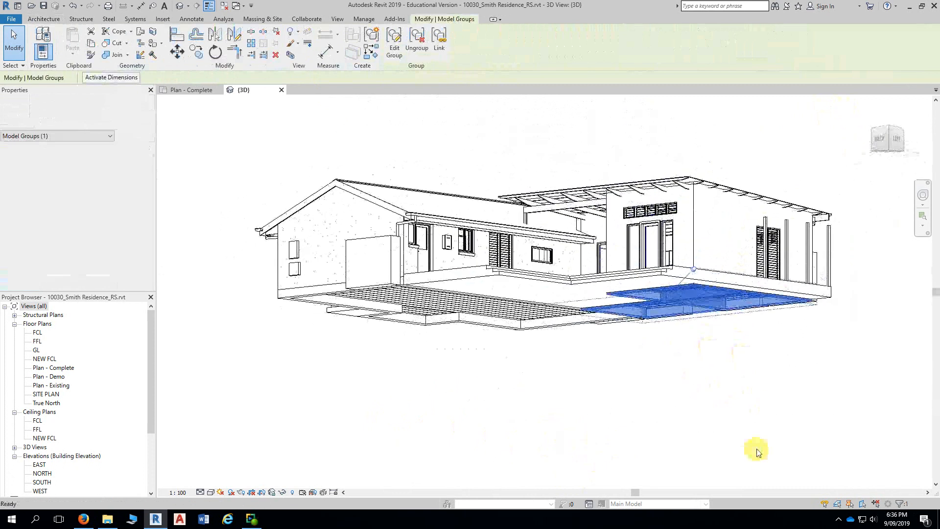
shift+middle_drag(768, 142, 744, 195)
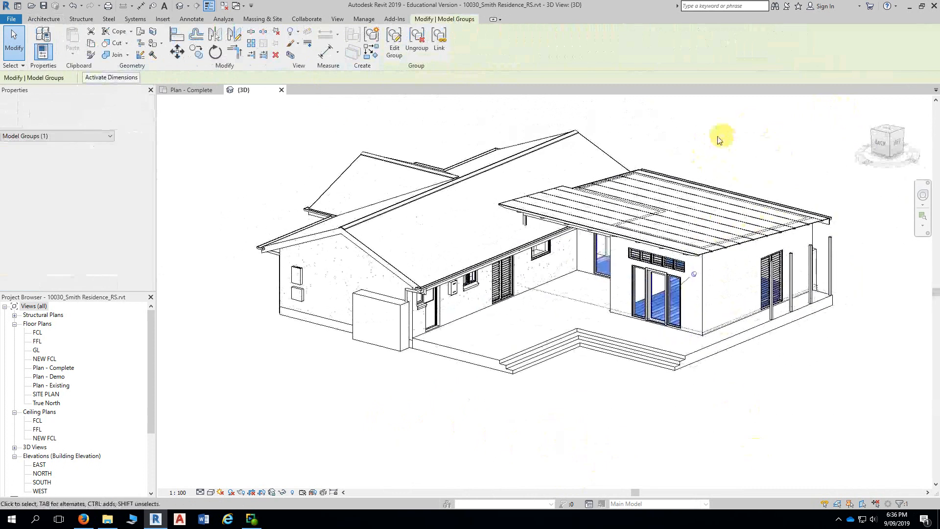
Step: Pin the Tiled Roof - Existing roof over the original house in place
click(443, 221)
click(330, 346)
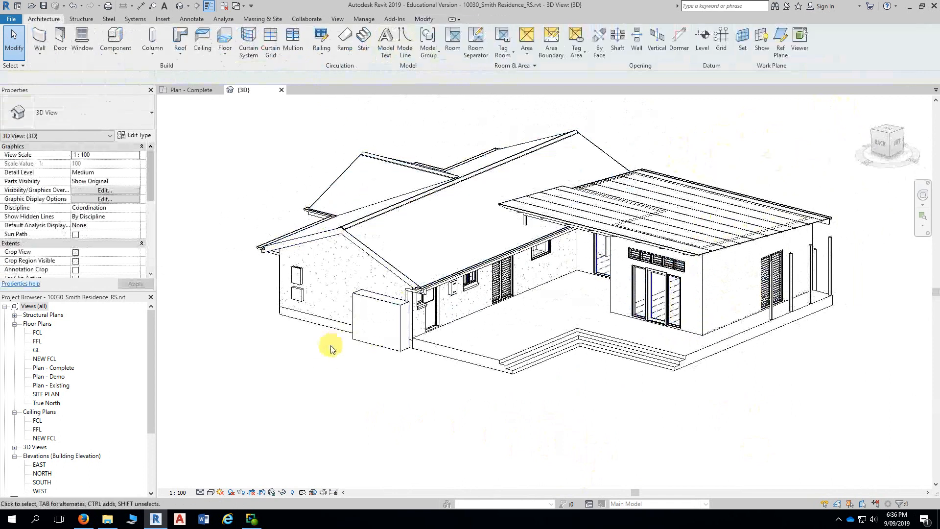
shift+middle_drag(315, 361, 278, 395)
click(431, 235)
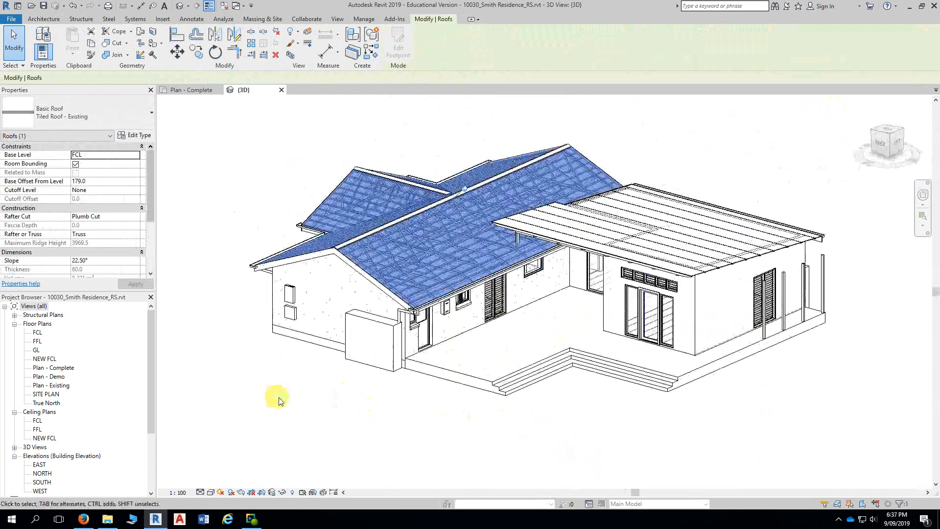
shift+middle_drag(455, 416, 412, 419)
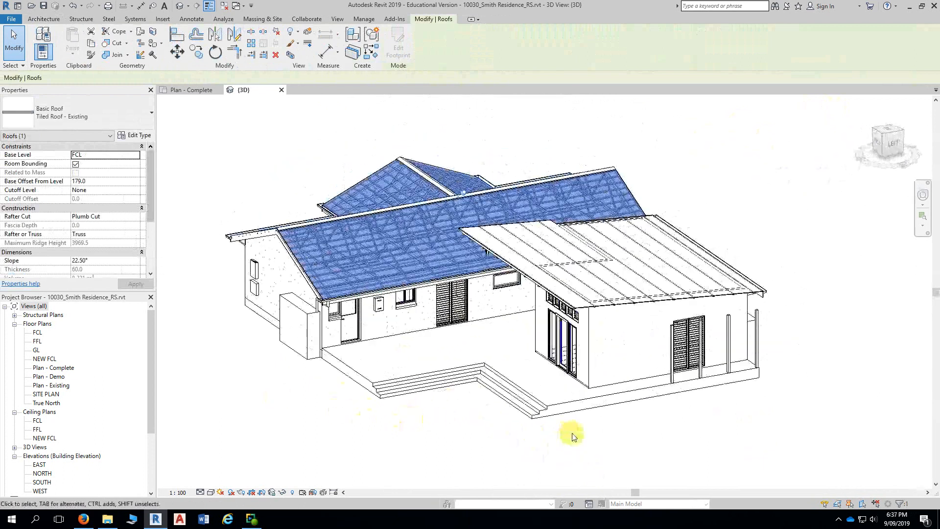
click(584, 442)
Step: Examine the street side of the model in 3D, and return to the Plan - Complete floor plan
shift+middle_drag(705, 447, 668, 361)
shift+middle_drag(580, 360, 595, 438)
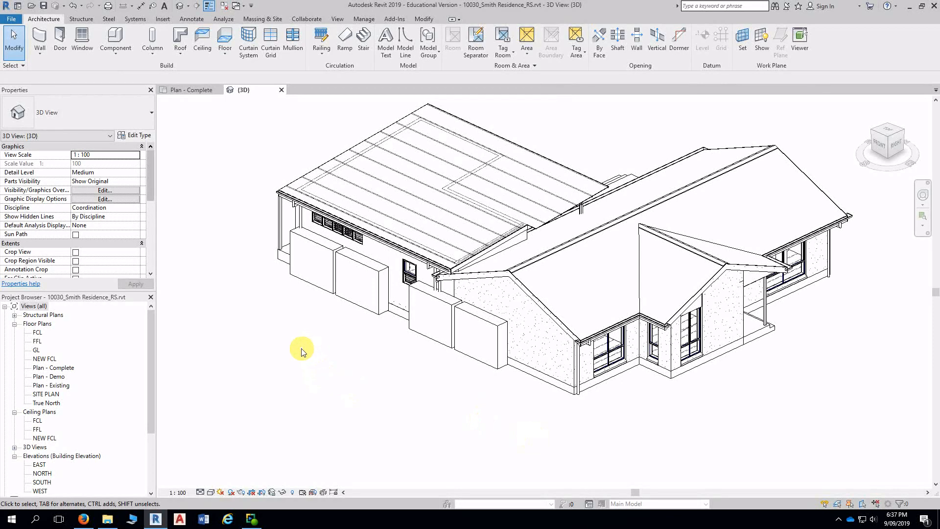
double_click(51, 368)
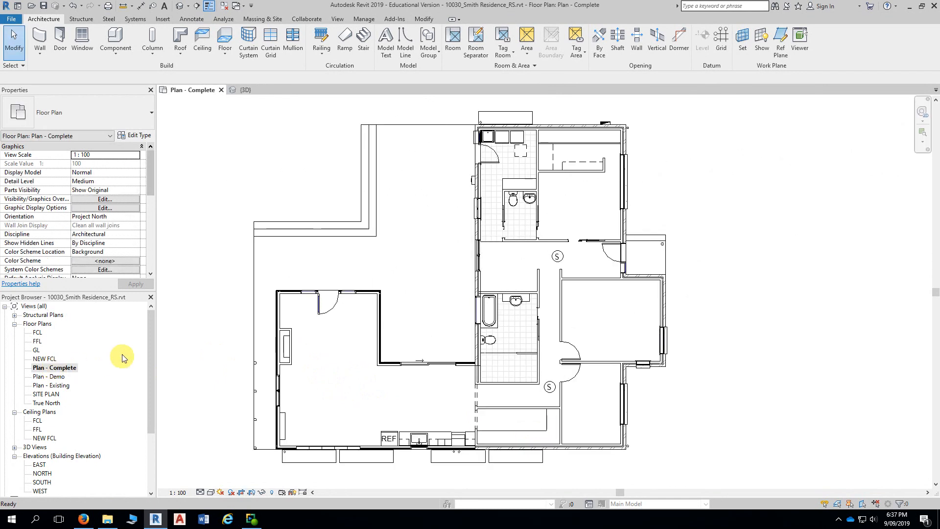
middle_drag(236, 148, 304, 121)
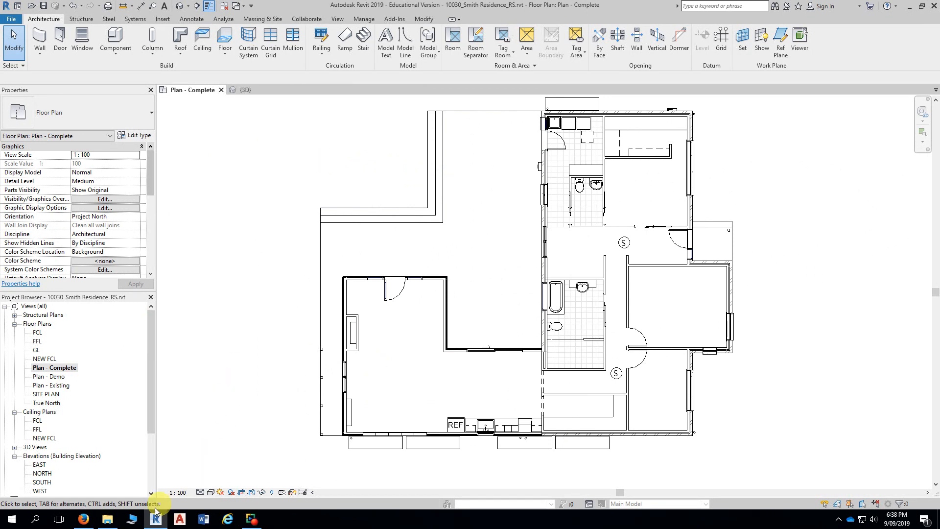
Step: Switch to the course page in Firefox and open its Assessment Task - Part 2 (Documentation) section
mouse_move(85, 522)
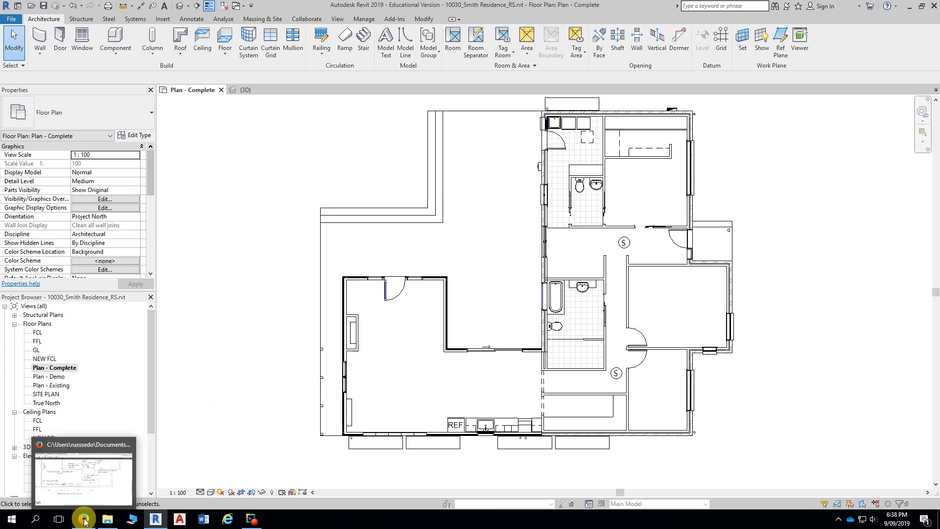
click(84, 522)
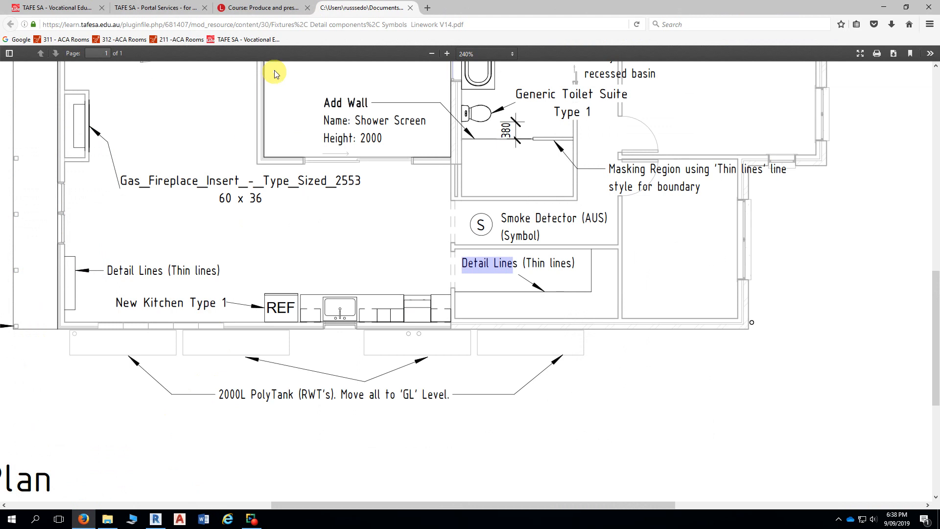
click(261, 9)
scroll(247, 120, up, 15)
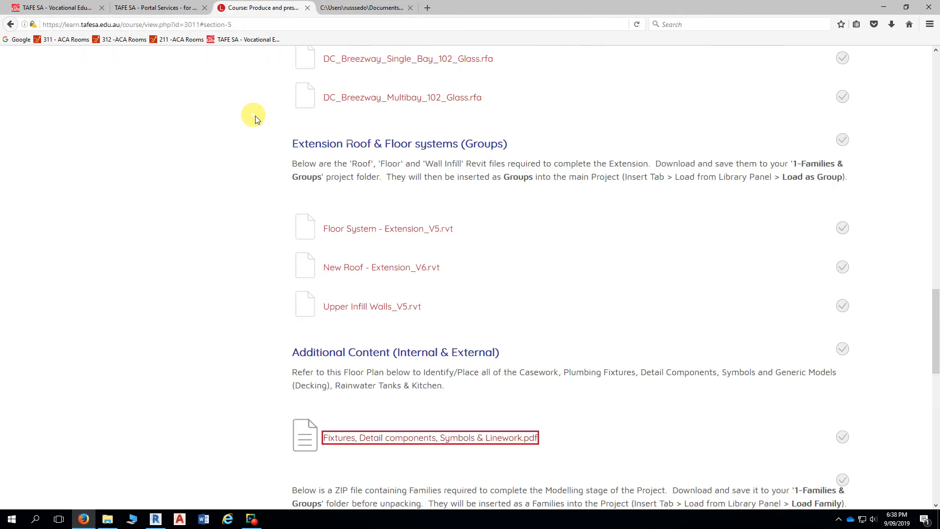
scroll(263, 119, up, 8)
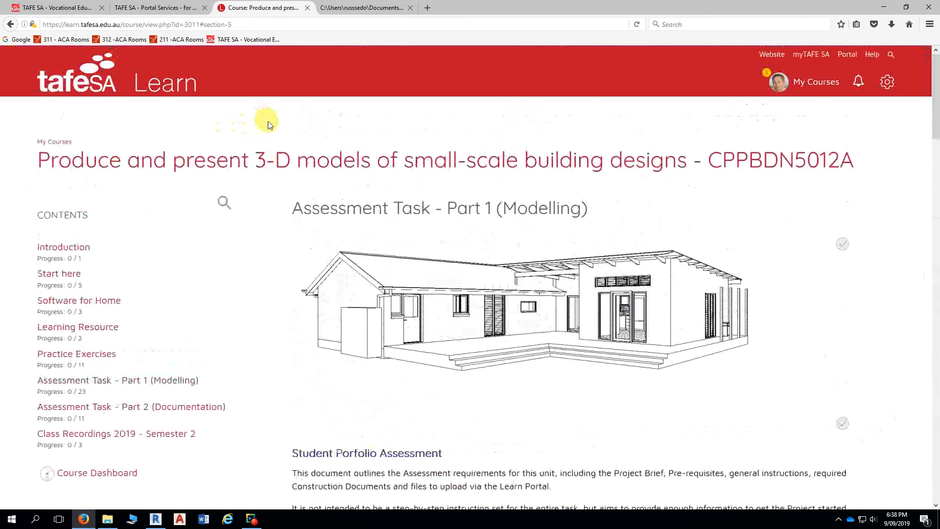
scroll(271, 147, down, 3)
scroll(253, 240, down, 2)
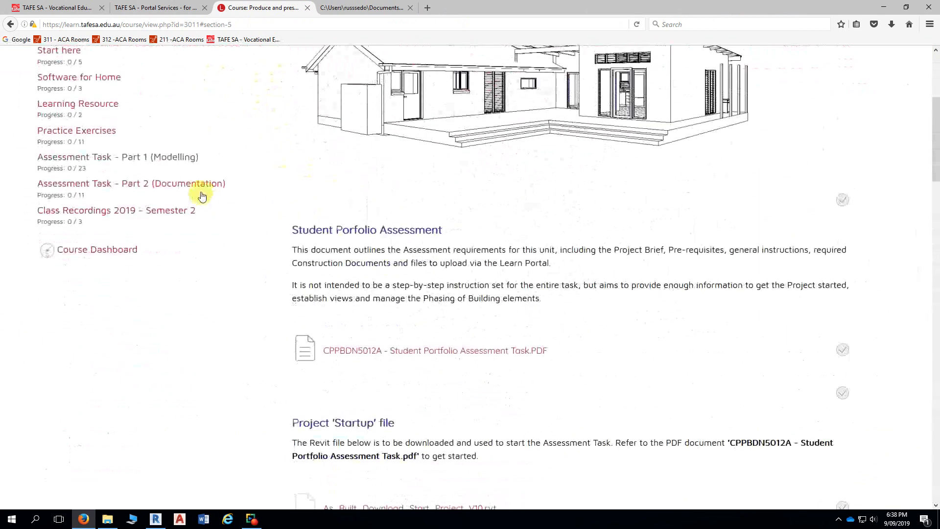
scroll(210, 173, up, 4)
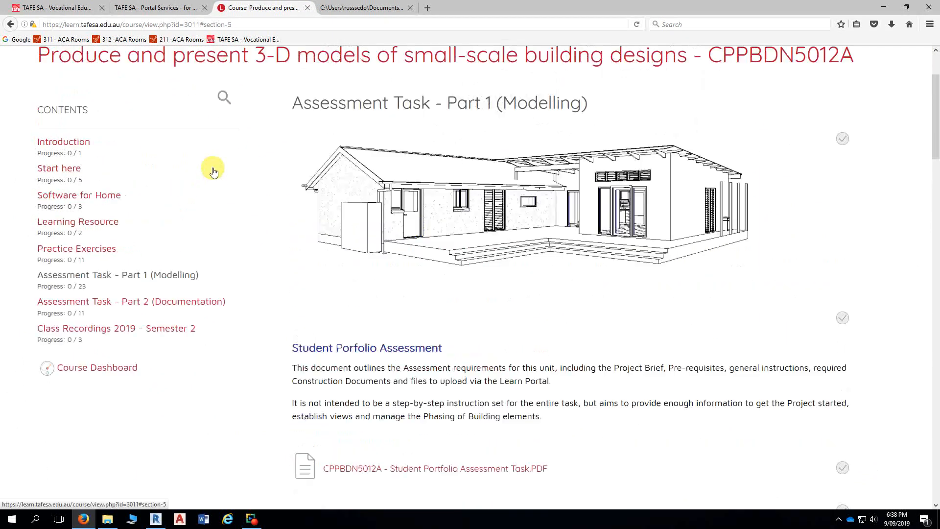
scroll(214, 168, down, 2)
scroll(177, 142, down, 3)
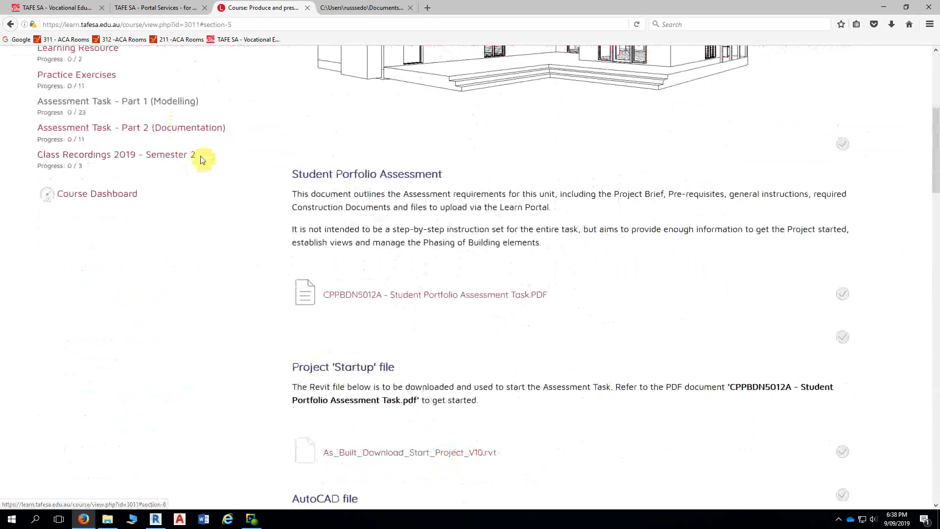
click(183, 130)
Step: Look through the Part 2 page's Text & Dimension Types, Project Font and font installation sections
scroll(182, 197, down, 2)
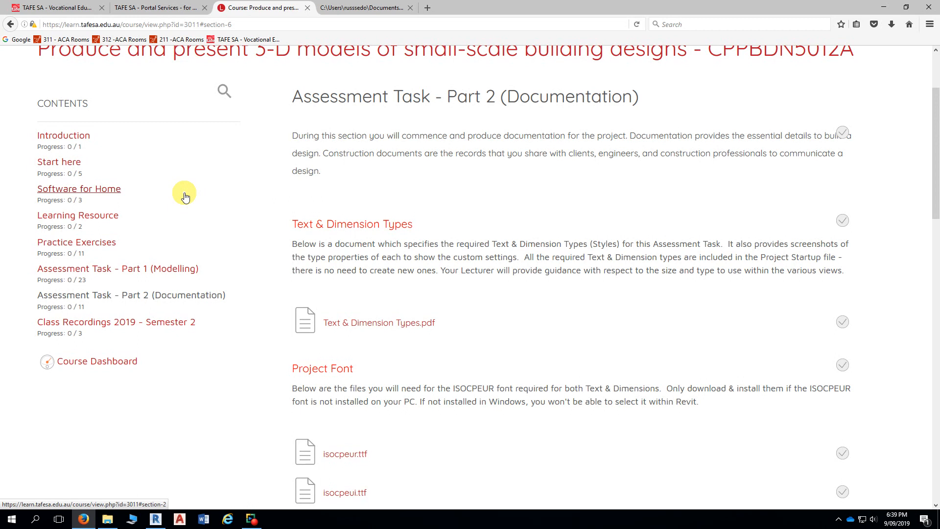
scroll(191, 198, down, 3)
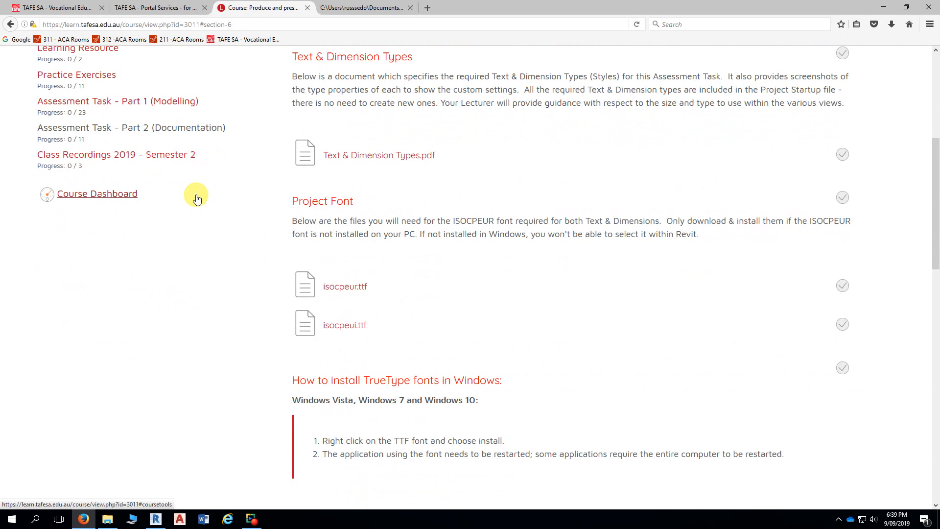
scroll(197, 198, up, 1)
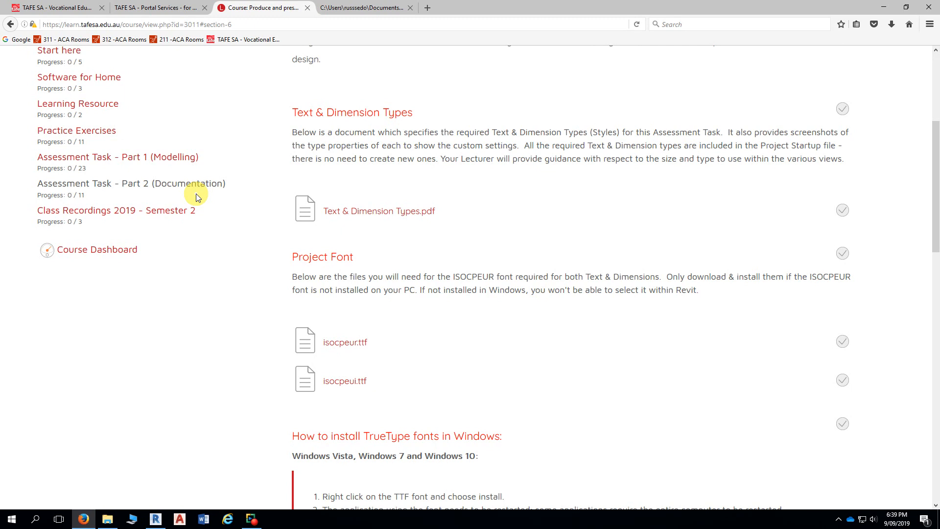
scroll(210, 186, up, 4)
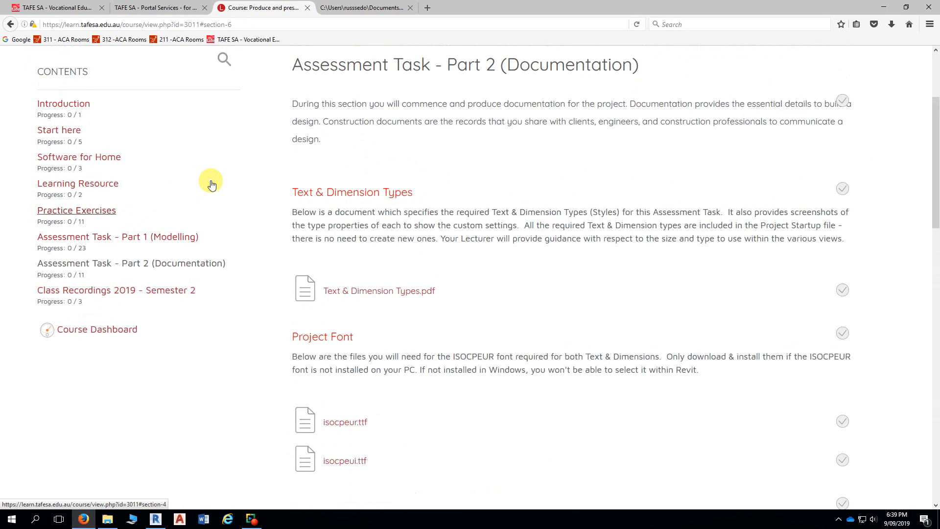
scroll(211, 184, down, 2)
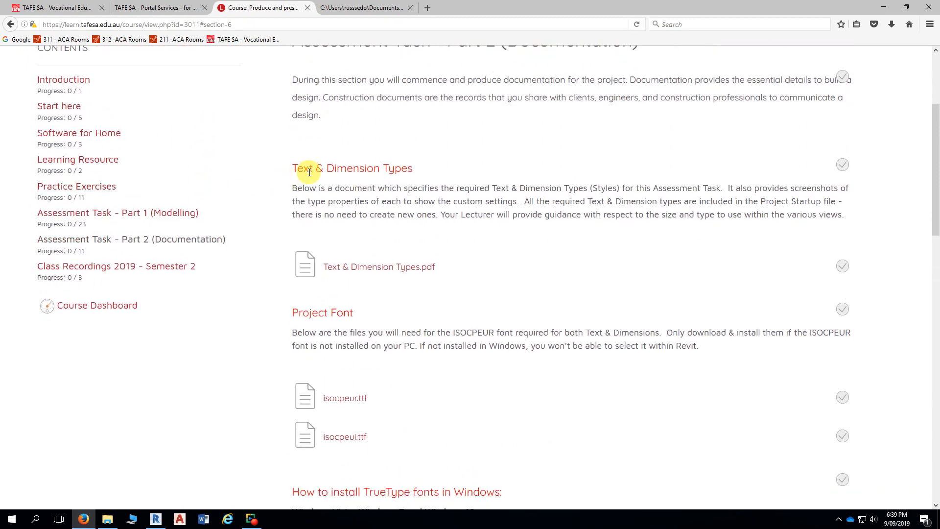
Step: Highlight the Text & Dimension Types heading and read the notes on the required types and their custom settings
drag(292, 169, 395, 169)
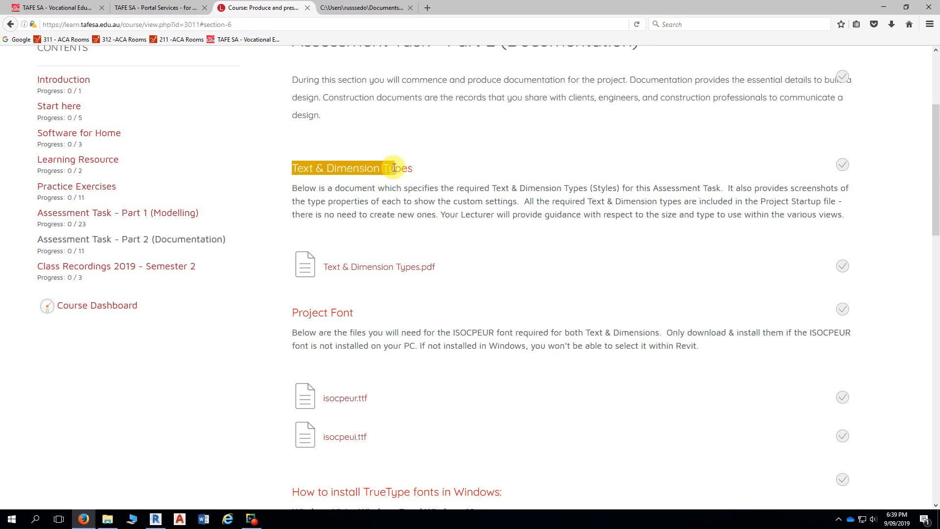
click(433, 170)
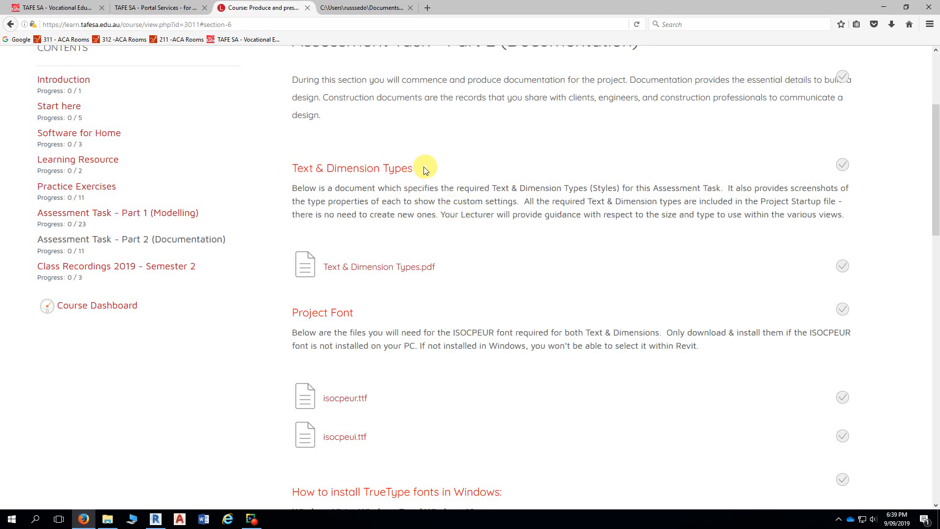
drag(293, 167, 382, 168)
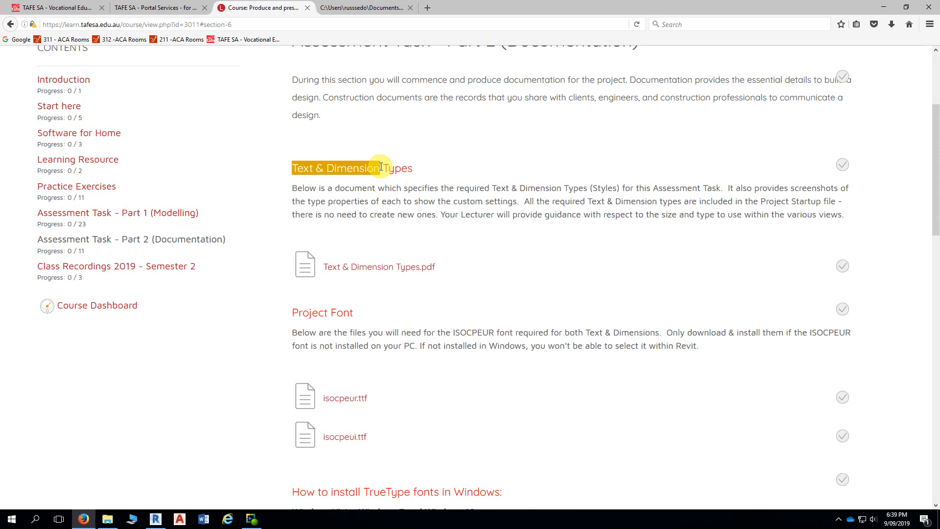
click(474, 169)
scroll(474, 170, down, 2)
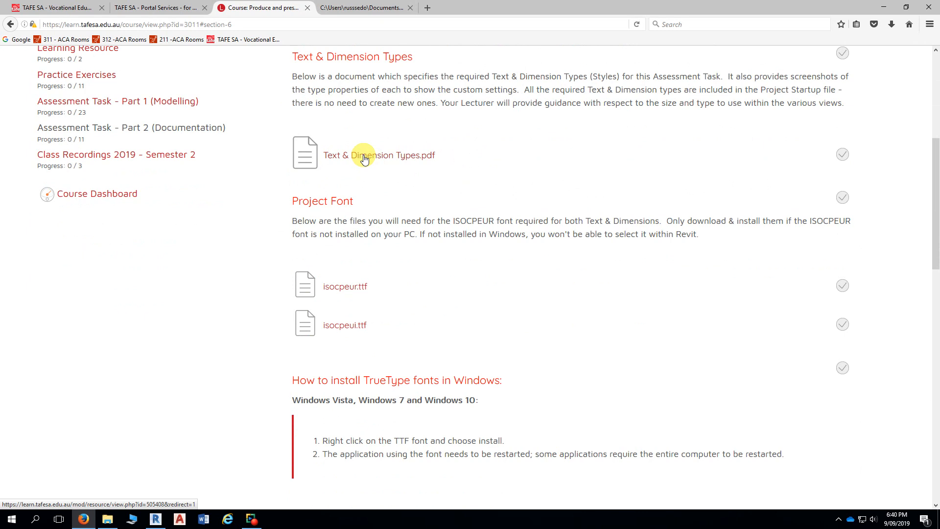
scroll(363, 155, up, 2)
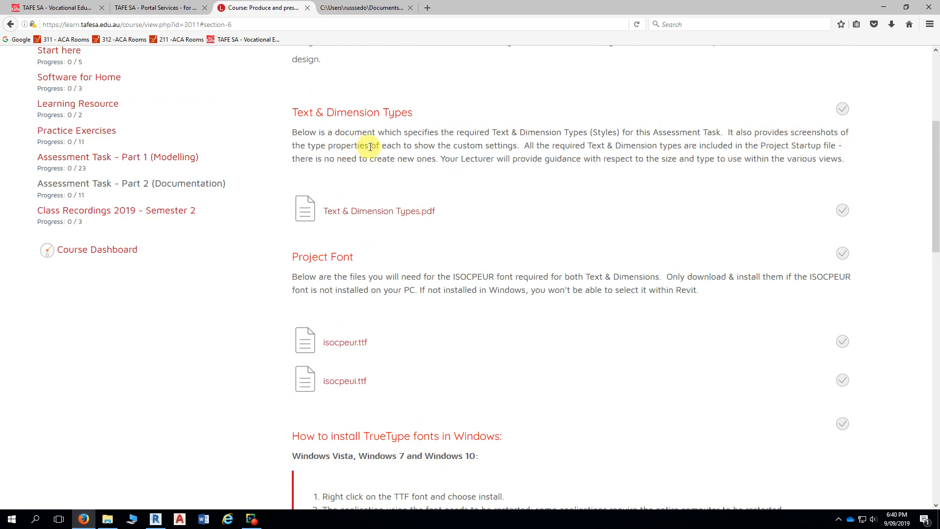
double_click(509, 145)
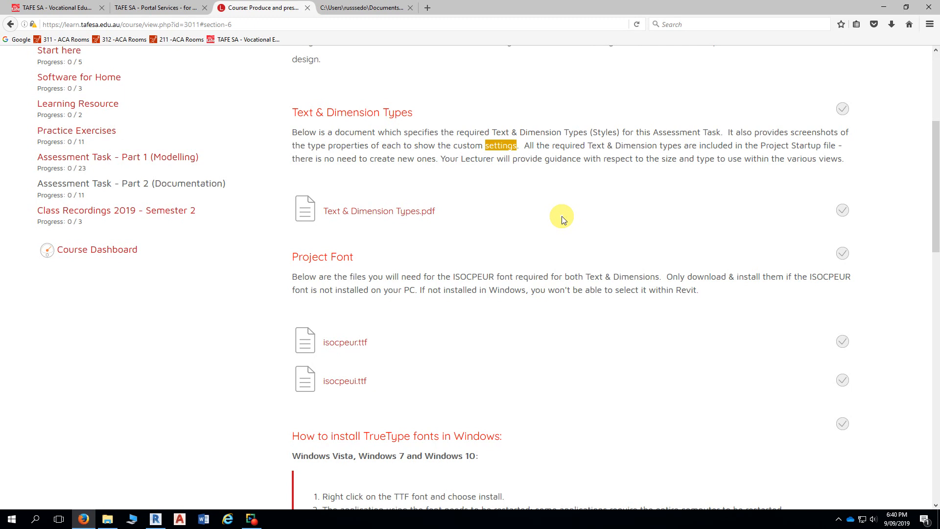
Step: Open Text & Dimension Types.pdf and highlight the requirement for 4 text types and 2 dimension types
click(565, 198)
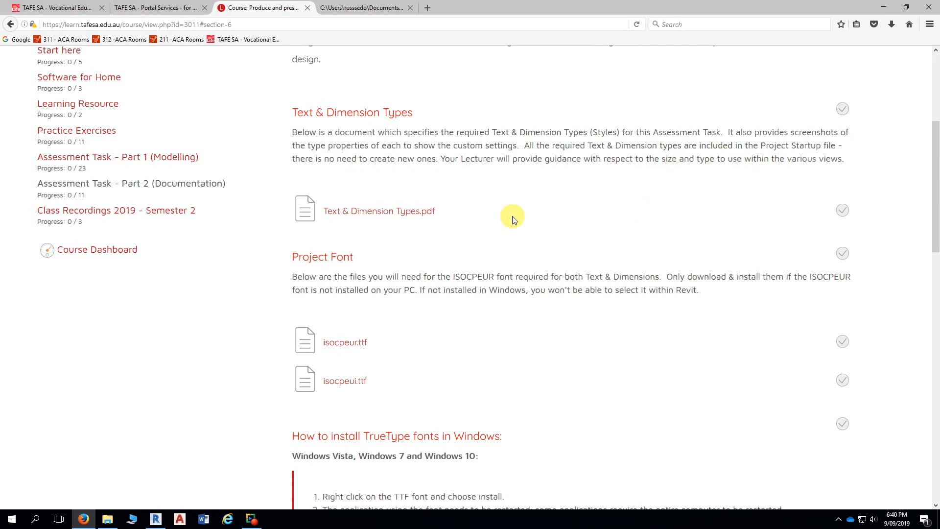
click(378, 212)
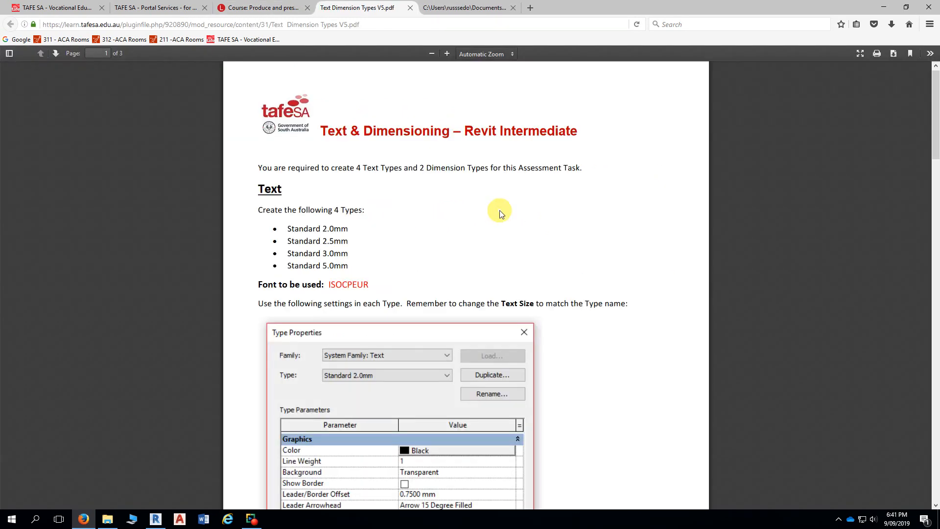
scroll(509, 209, down, 2)
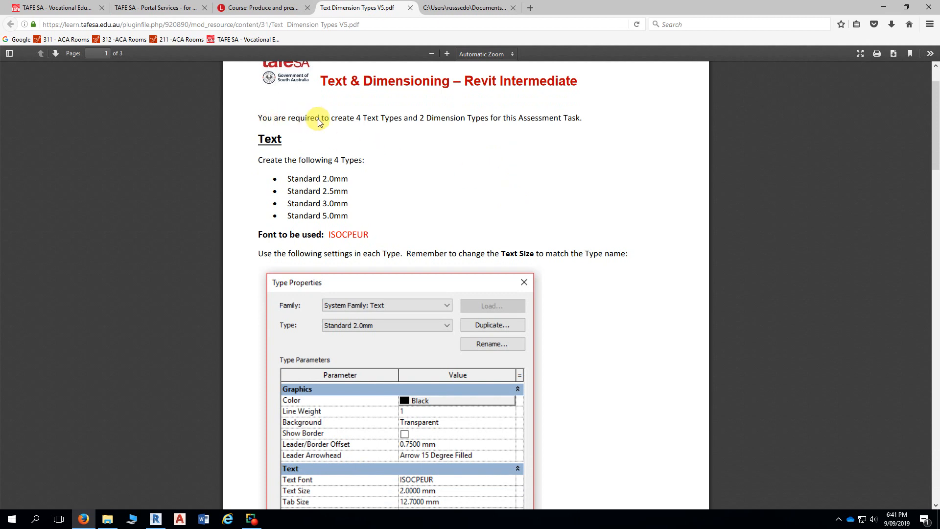
drag(356, 118, 487, 117)
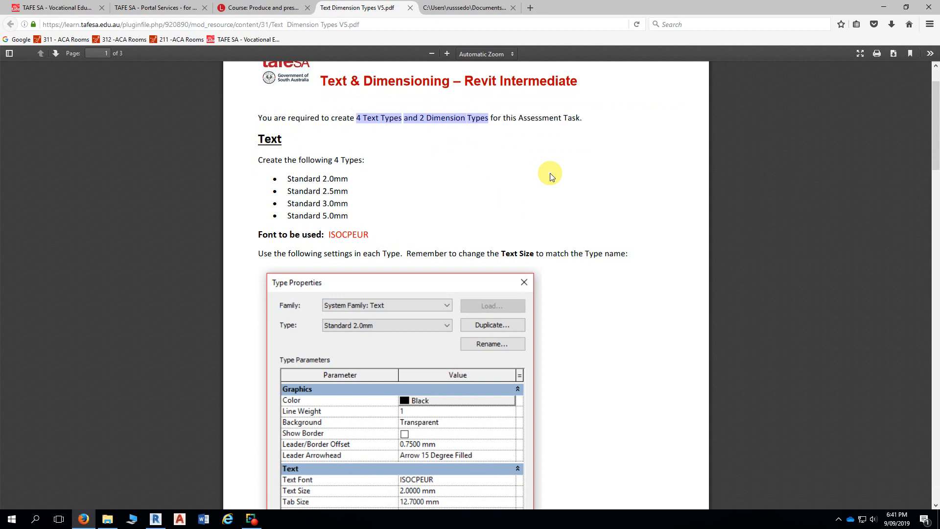
scroll(534, 191, up, 1)
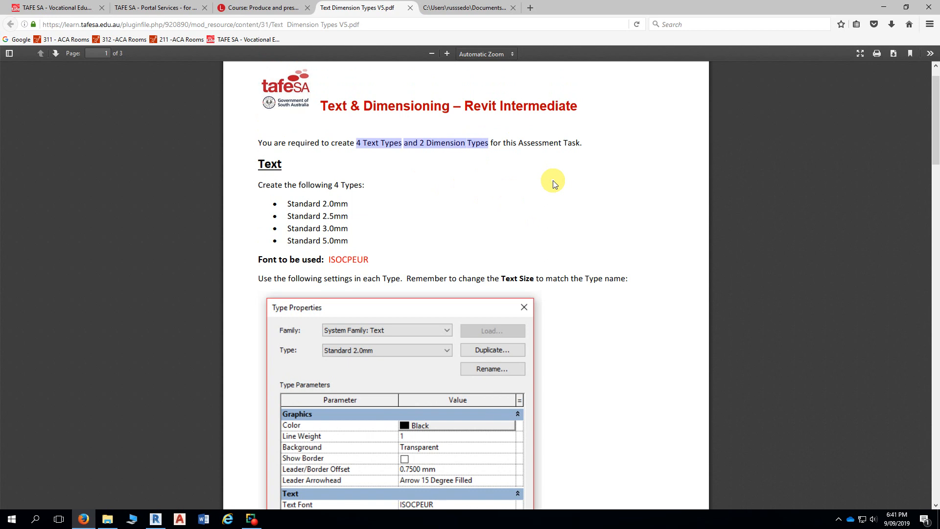
Step: Read the PDF's list of required text types and highlight the word Standard in the first type name
scroll(495, 159, down, 3)
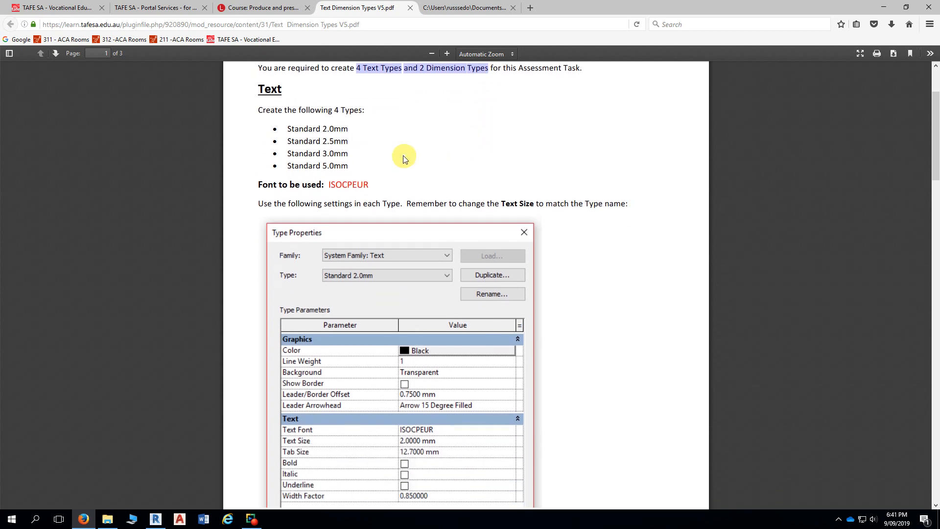
scroll(374, 148, down, 1)
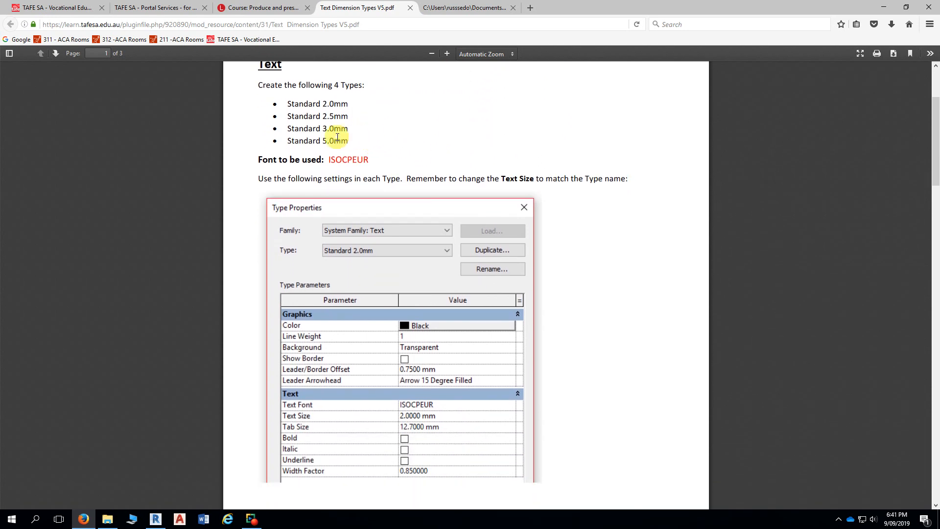
ctrl+scroll(343, 137, up, 3)
scroll(309, 135, up, 1)
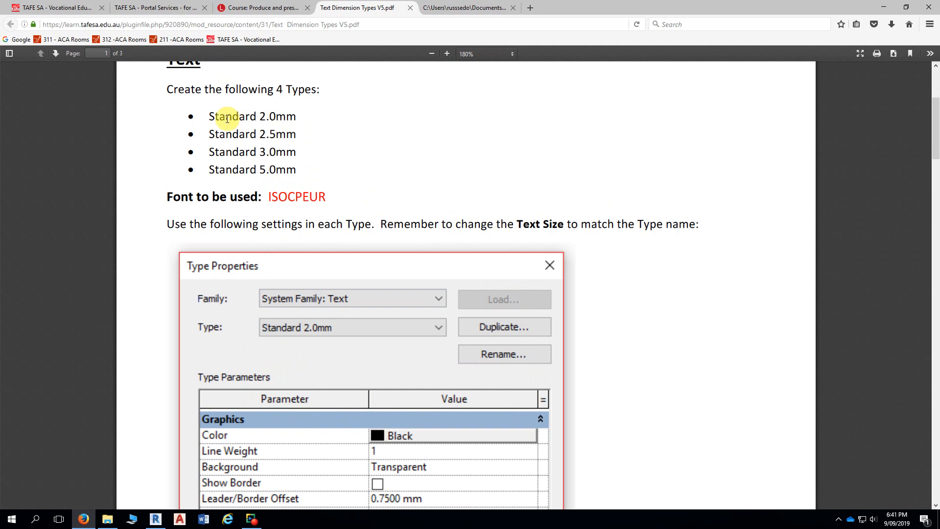
drag(209, 116, 256, 116)
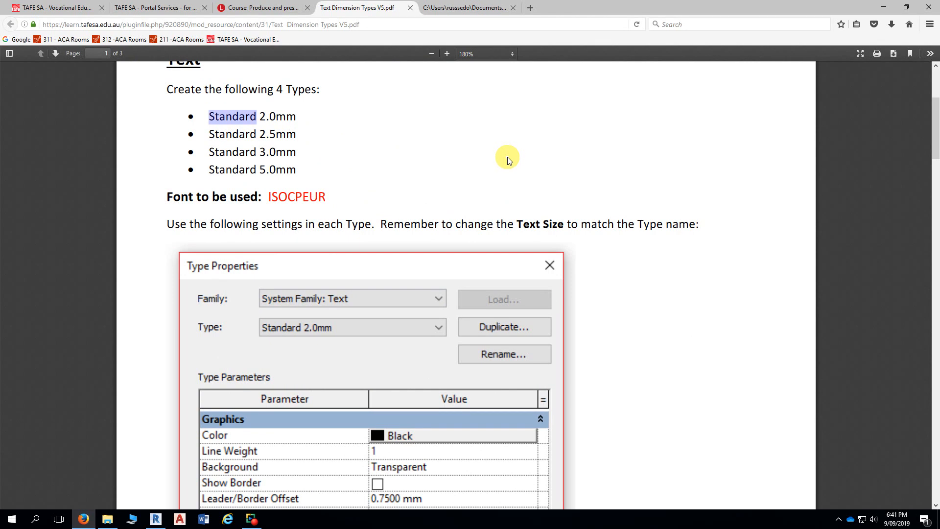
Step: Switch to Revit, dismiss the save reminder without saving, and start the Text command in the Plan - Complete view
key(alt+Tab)
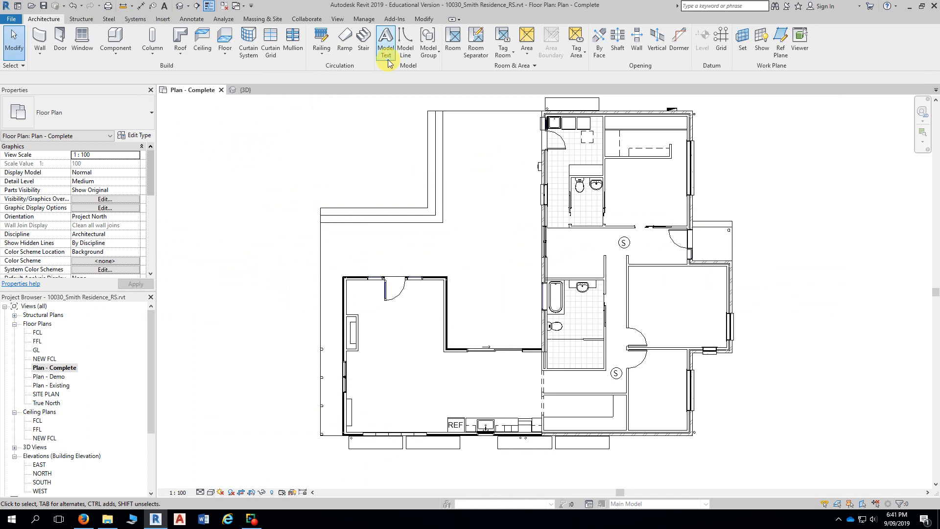
click(191, 18)
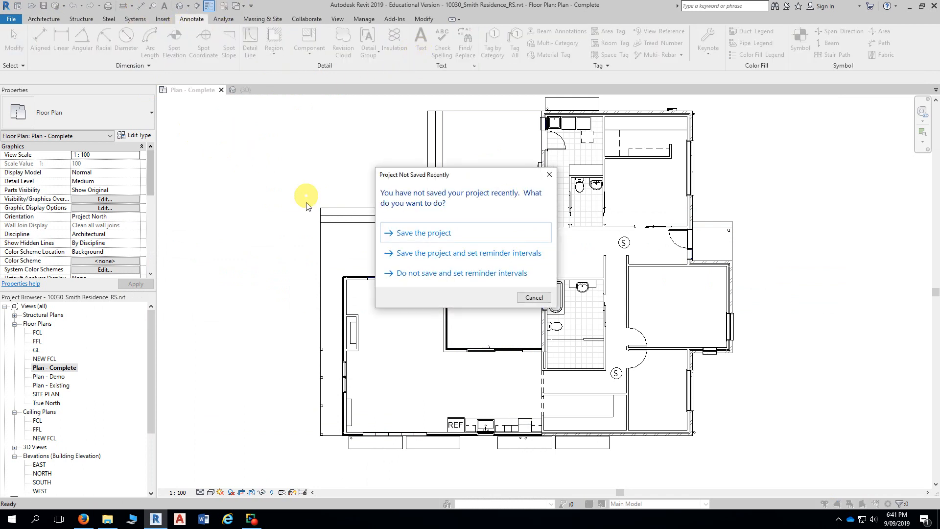
click(531, 297)
key(t)
key(x)
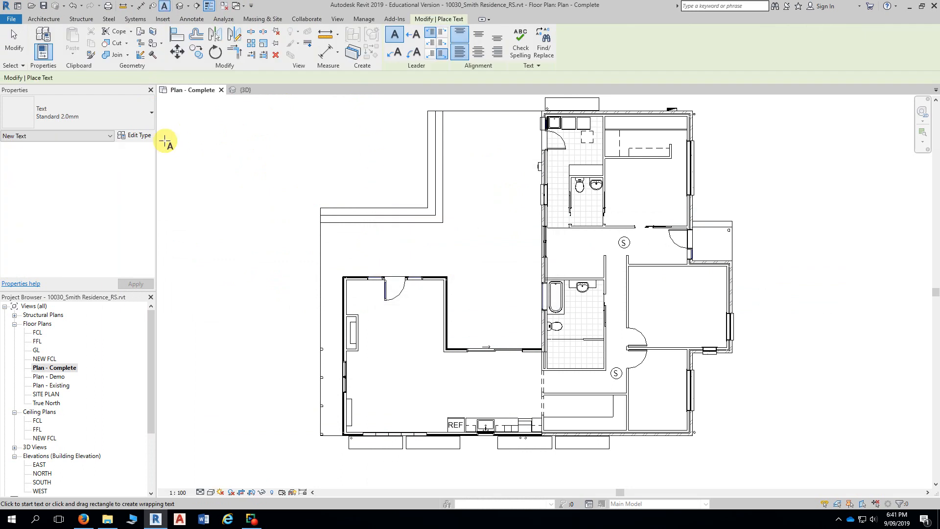
Step: Look through the project's text types, pick Standard 2.0mm, and inspect its type properties without changing them
click(127, 116)
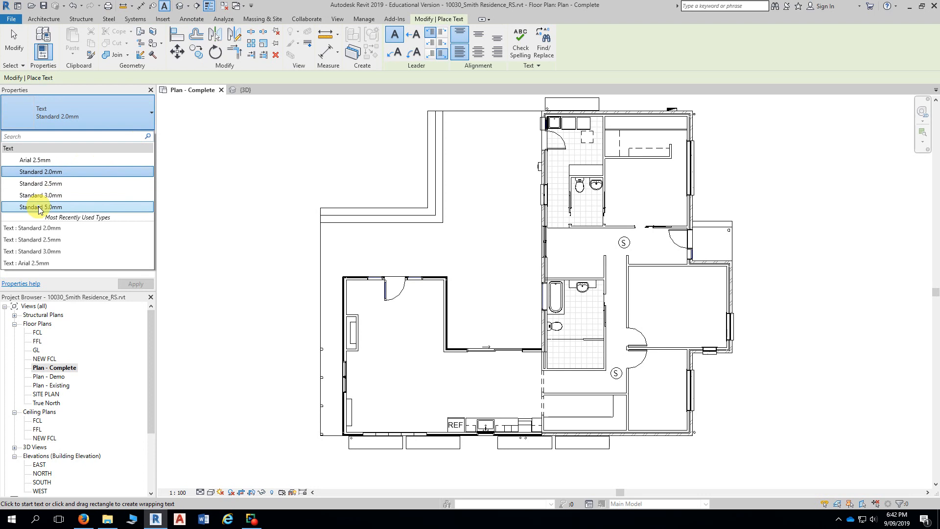
click(54, 161)
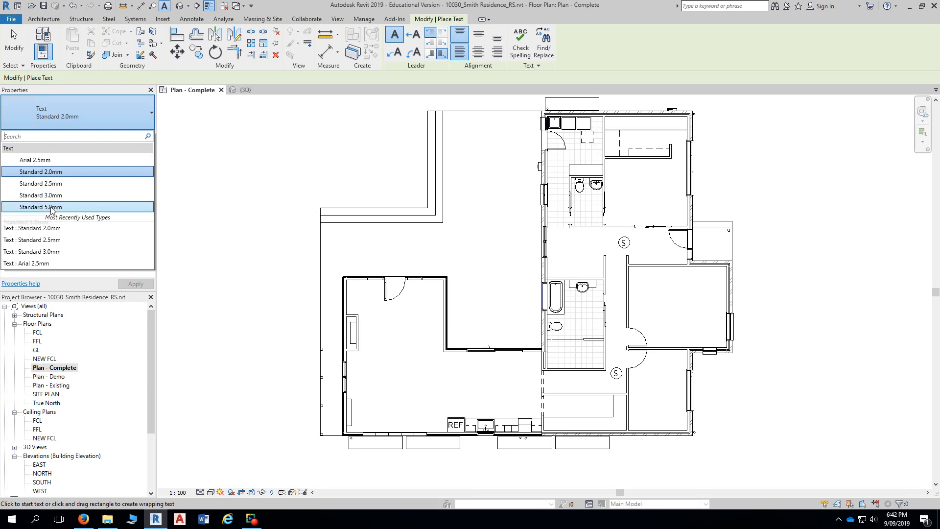
click(53, 173)
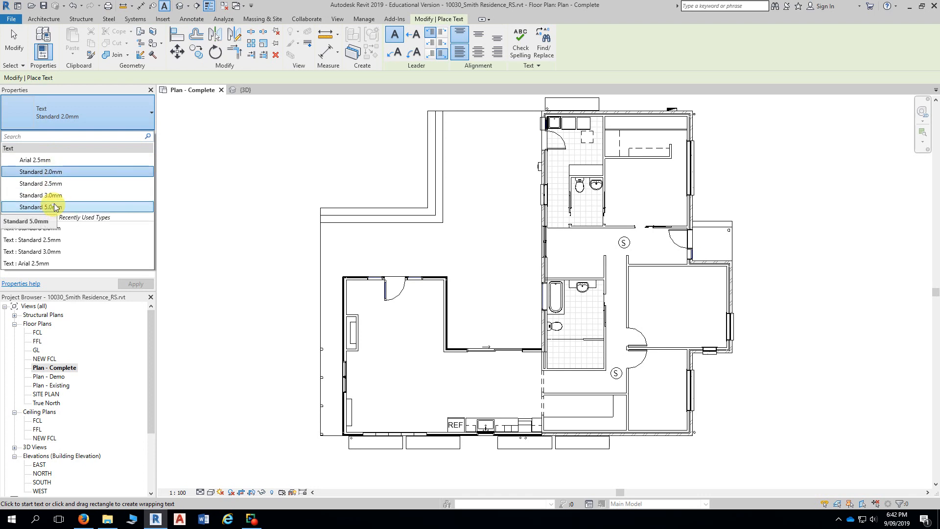
click(74, 172)
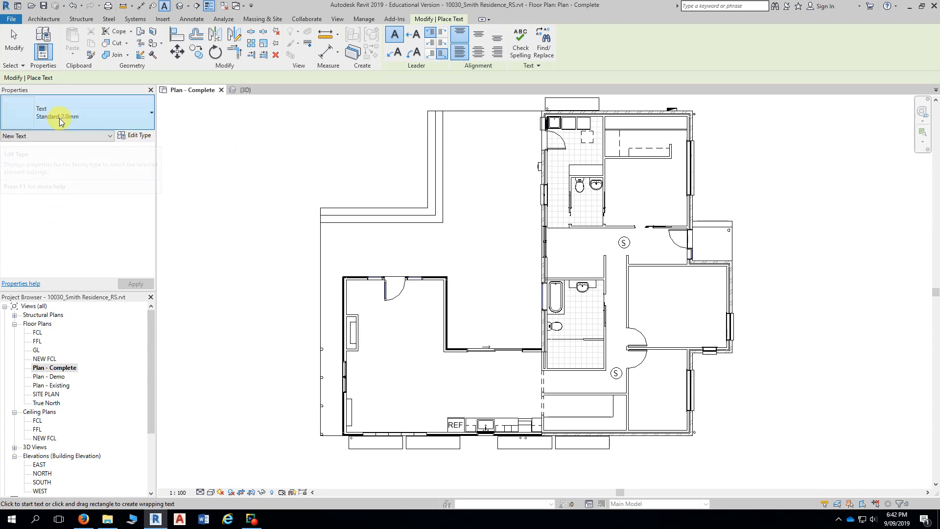
click(132, 138)
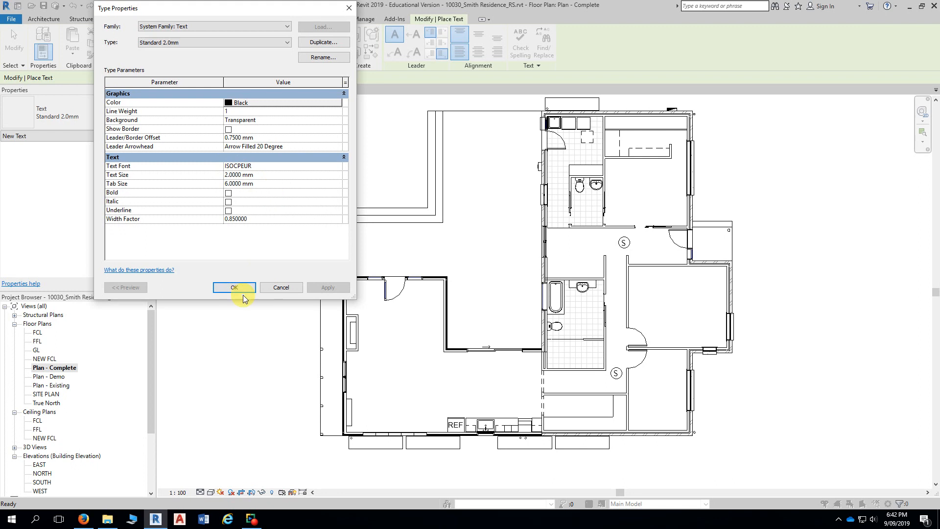
click(281, 286)
Step: Switch back to the text and dimension PDF in Firefox and highlight the required ISOCPEUR font
key(alt+Tab)
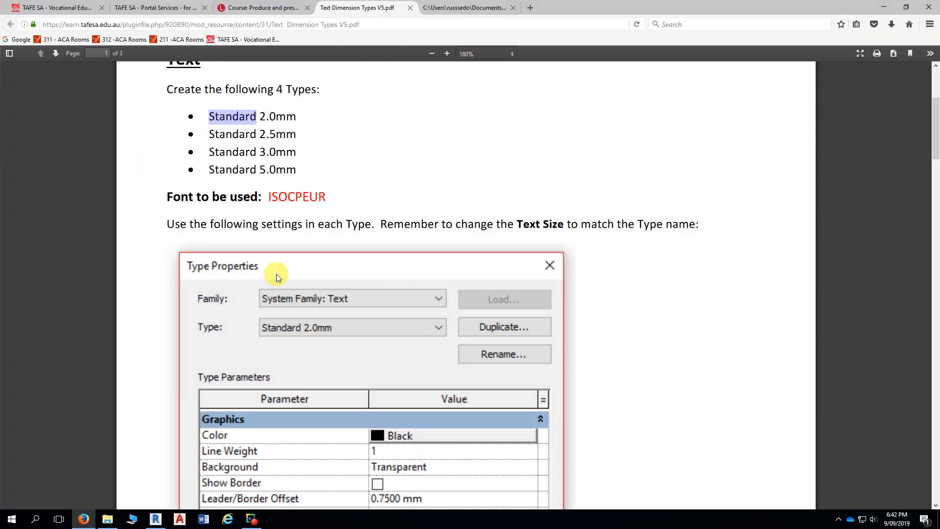
scroll(315, 145, down, 2)
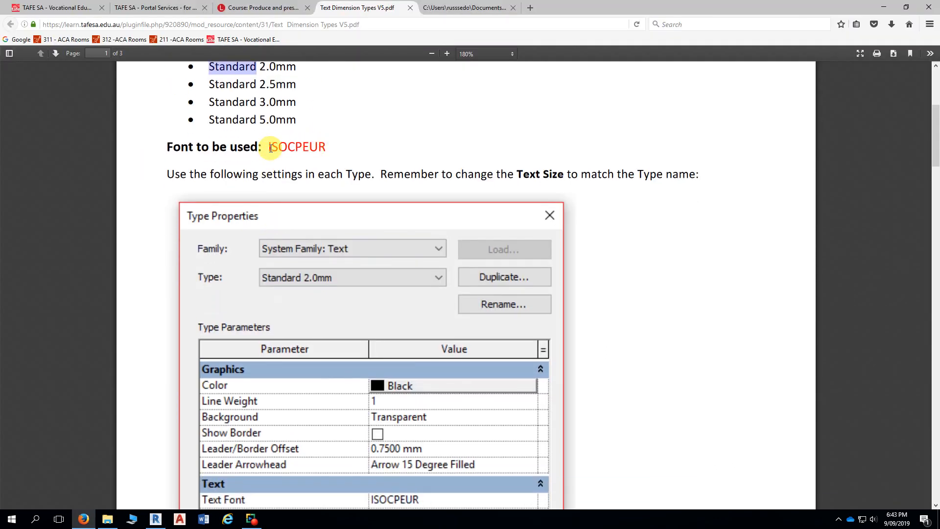
drag(269, 147, 327, 142)
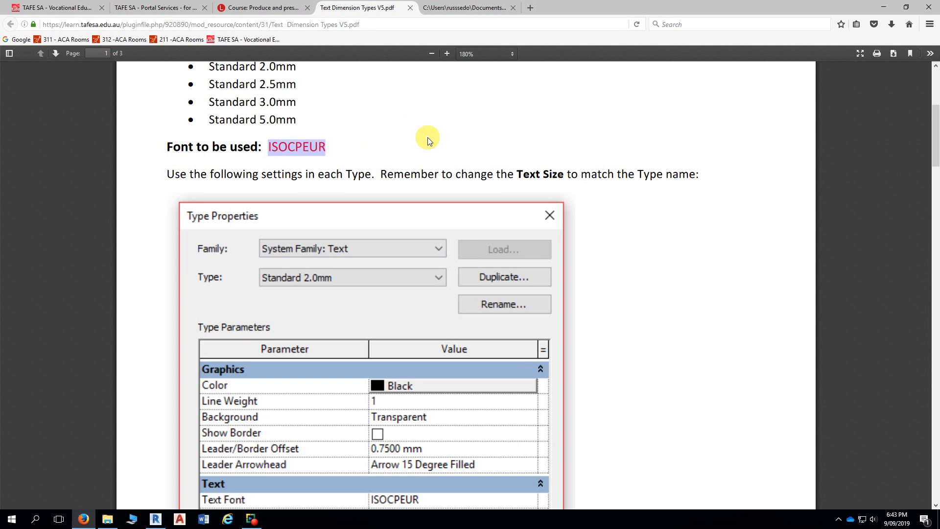
scroll(414, 141, up, 2)
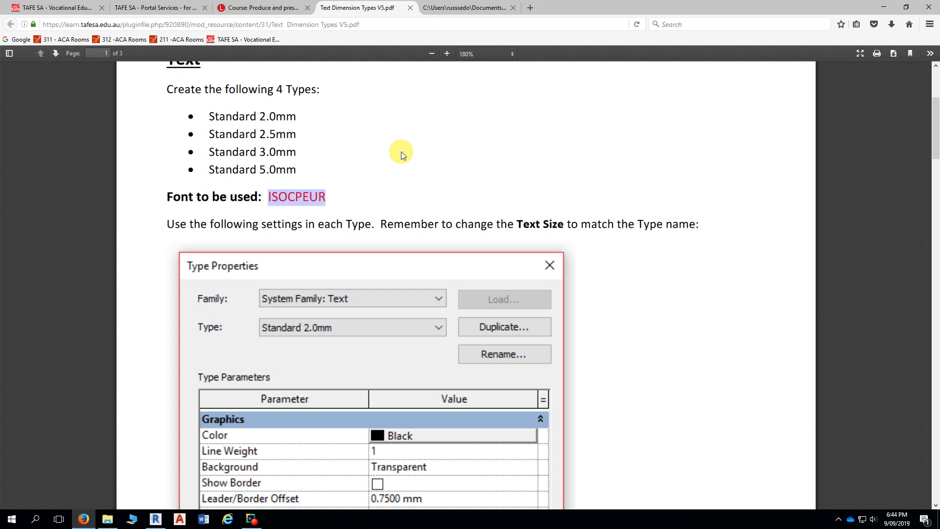
Step: Close the fixtures, detail components and symbols PDF, and return to the course page
click(473, 12)
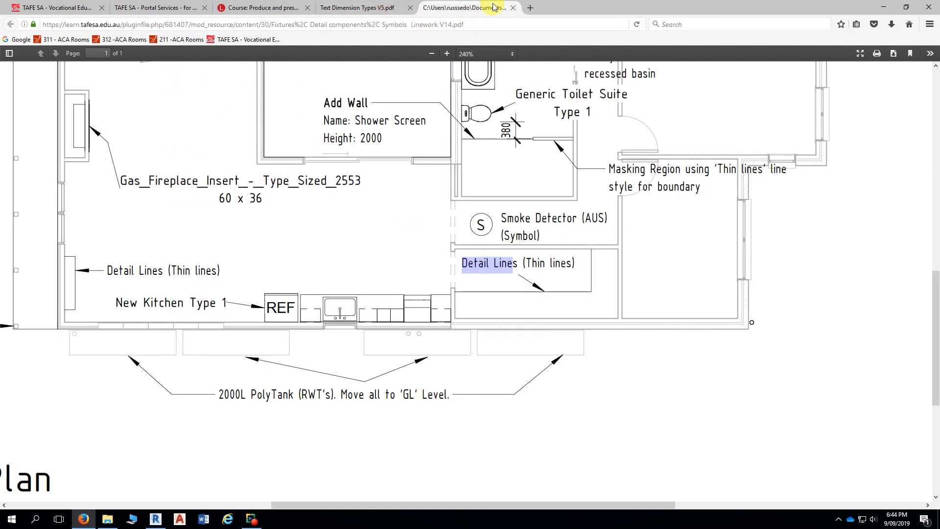
click(513, 7)
click(282, 12)
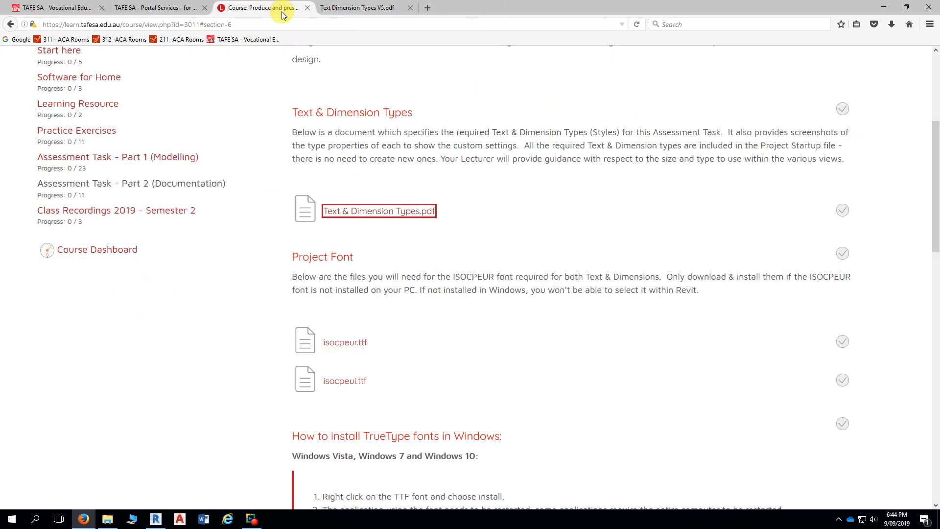
Step: Find the Project Font section on the course page, highlight its heading, and read the notes on the font files
scroll(244, 182, down, 2)
scroll(244, 179, down, 3)
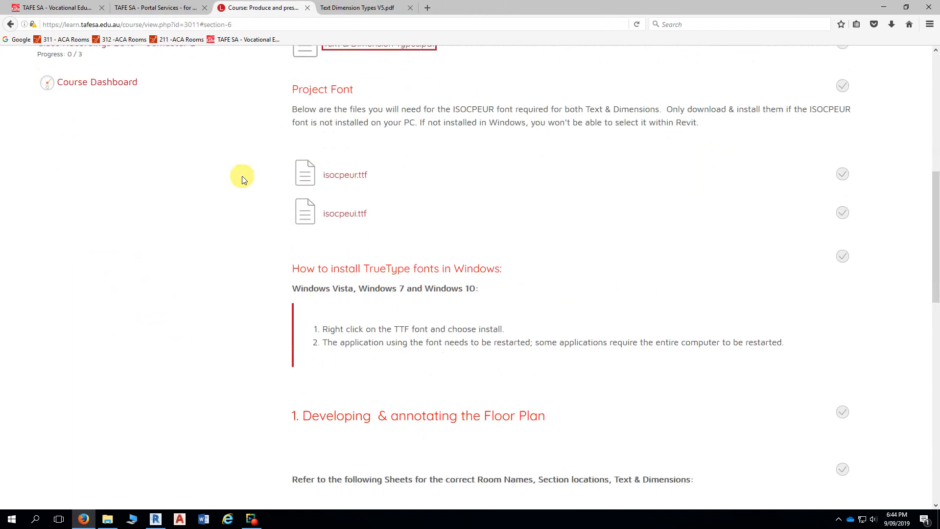
scroll(243, 175, down, 1)
scroll(245, 174, up, 1)
drag(293, 89, 354, 90)
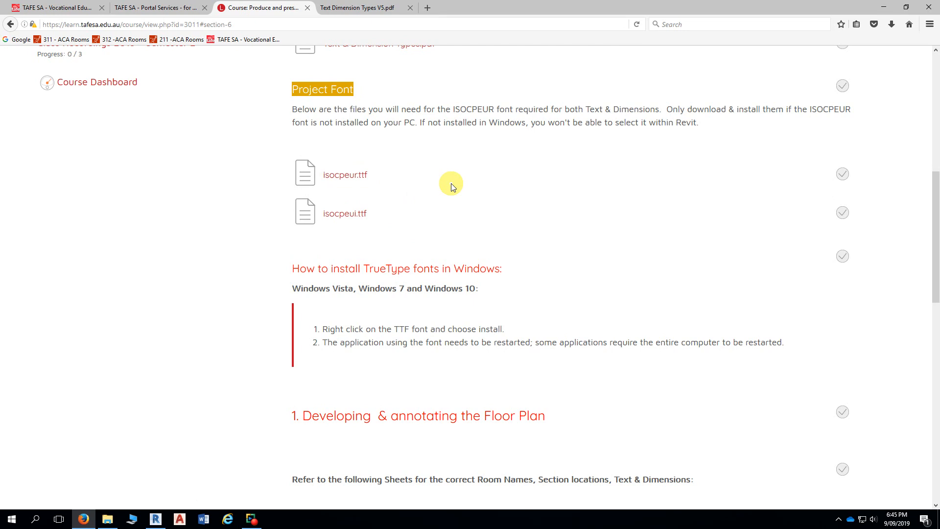
Step: Highlight the start of the TrueType font installation heading, read its instructions, and look back over the Part 2 page
scroll(451, 187, down, 5)
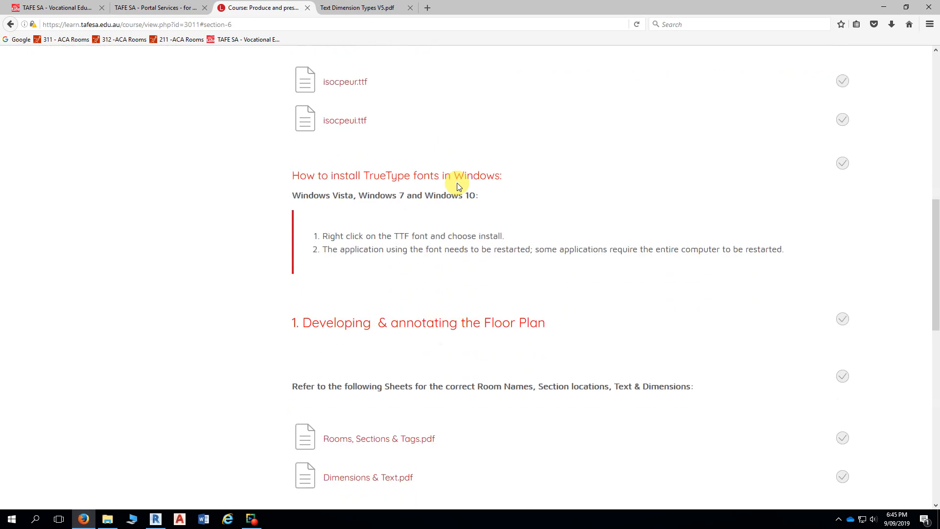
scroll(454, 175, up, 1)
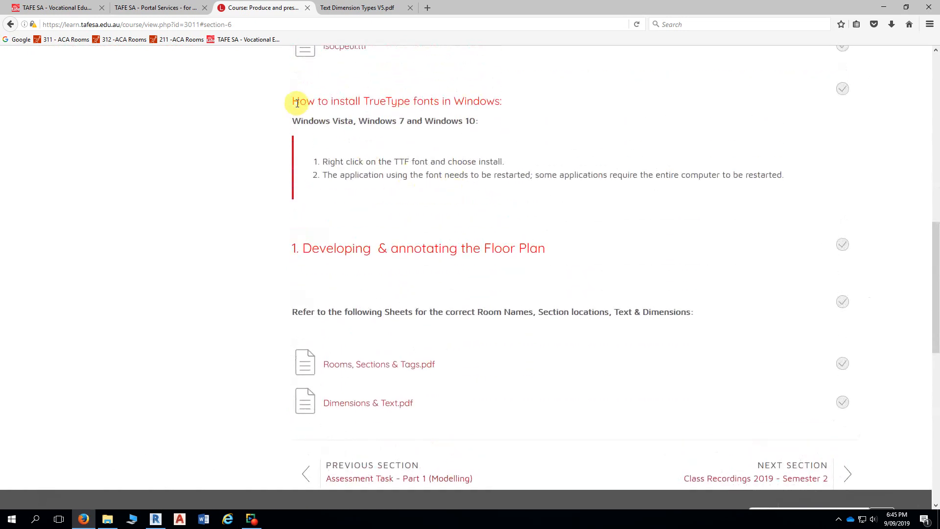
drag(292, 101, 362, 102)
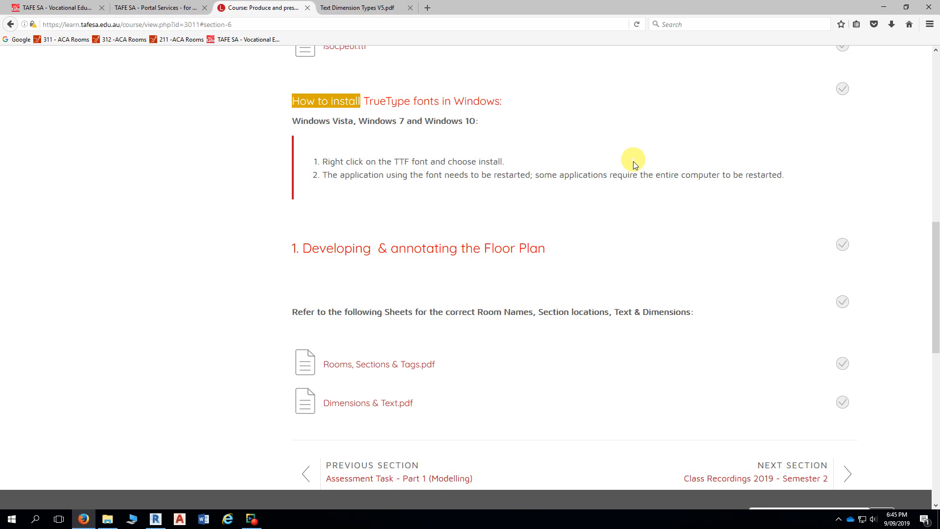
scroll(656, 256, up, 2)
scroll(656, 255, up, 5)
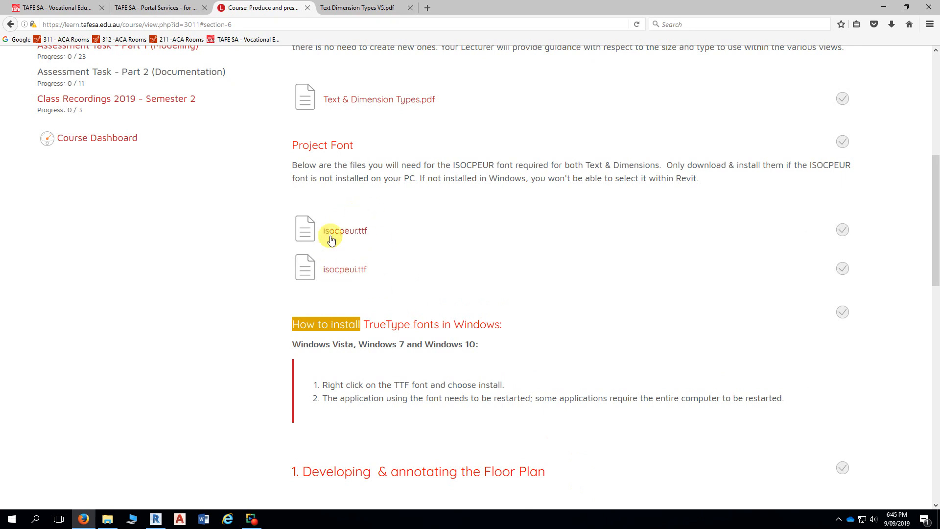
scroll(377, 245, up, 5)
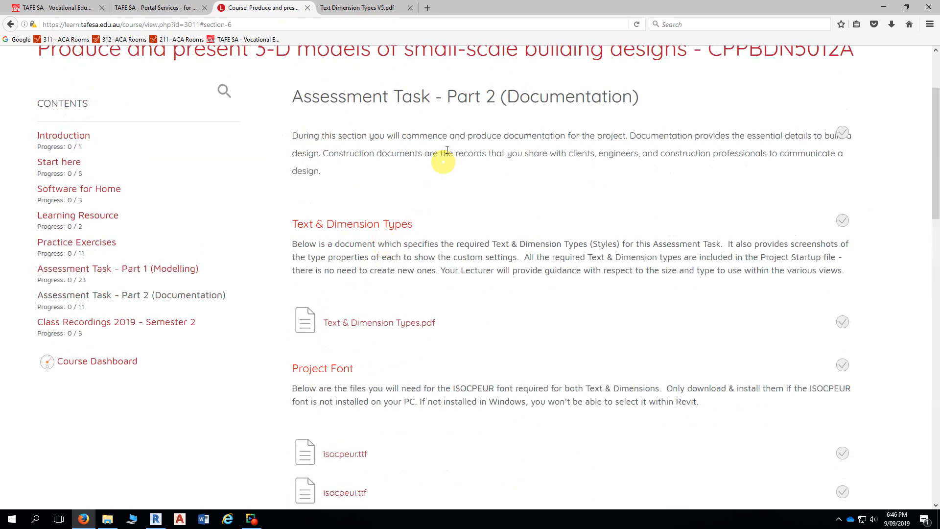
Step: Switch back to the text and dimension PDF and review the four required text types and their font
click(360, 8)
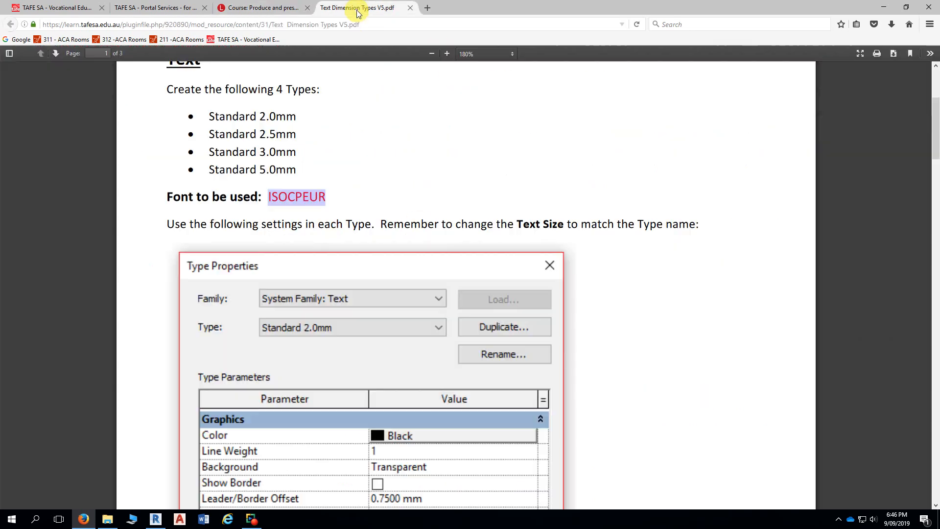
scroll(375, 109, up, 1)
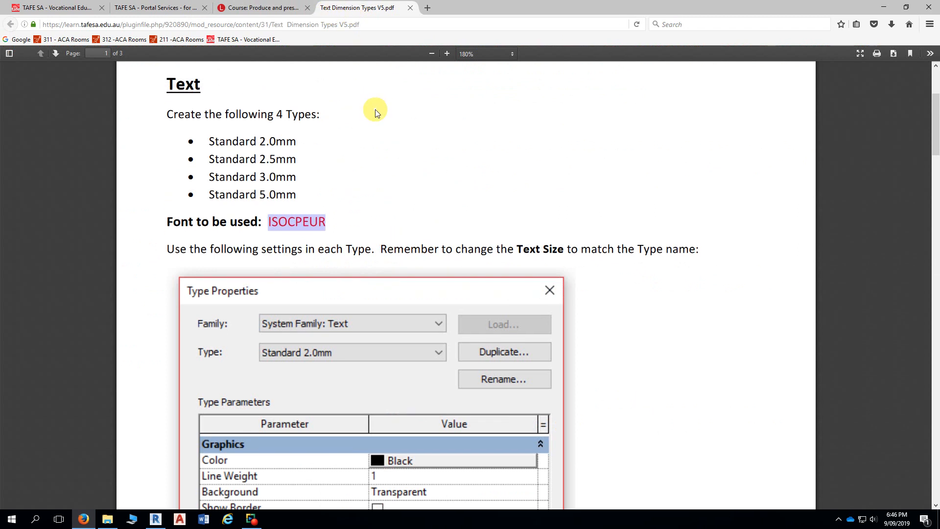
scroll(314, 143, up, 2)
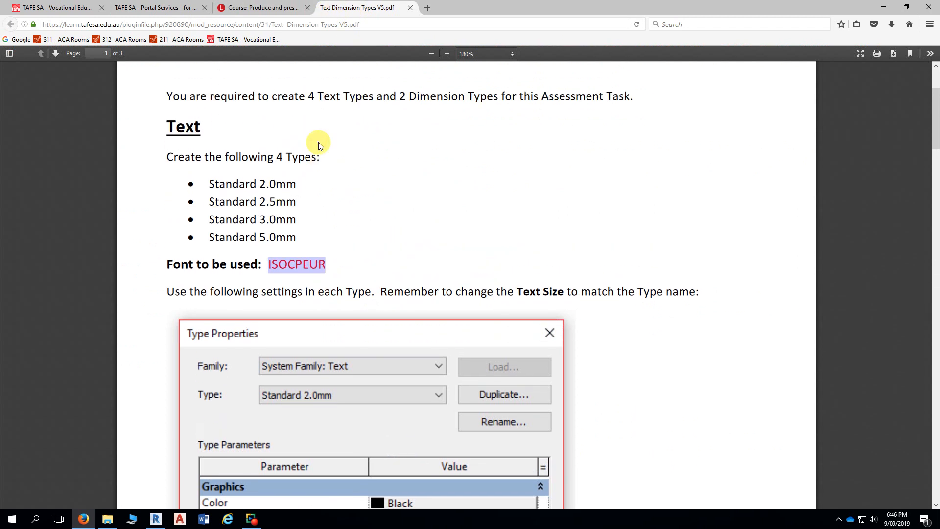
scroll(316, 141, down, 4)
scroll(318, 141, up, 1)
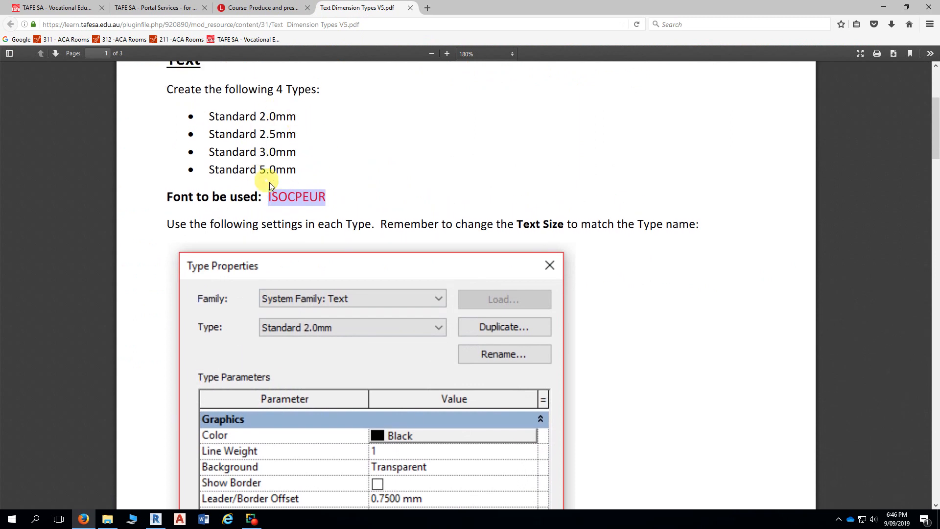
scroll(315, 141, down, 4)
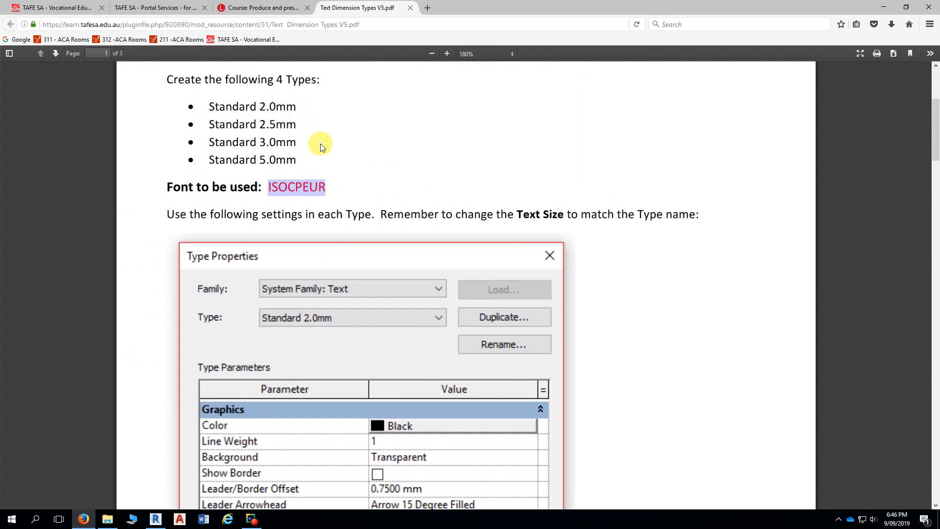
Step: Examine the sample Type Properties settings for the Standard 2.0mm text type, including font, text size and width factor
ctrl+scroll(321, 150, down, 3)
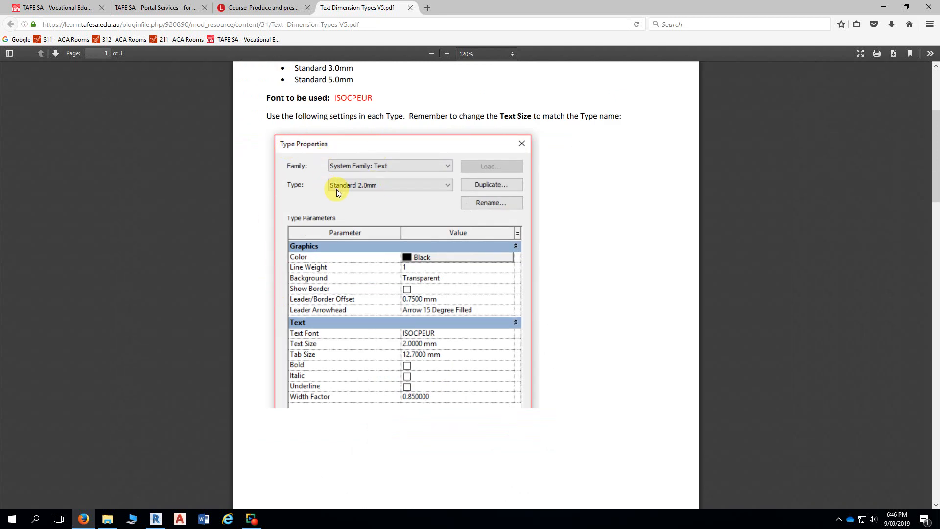
scroll(381, 193, down, 1)
scroll(386, 215, down, 2)
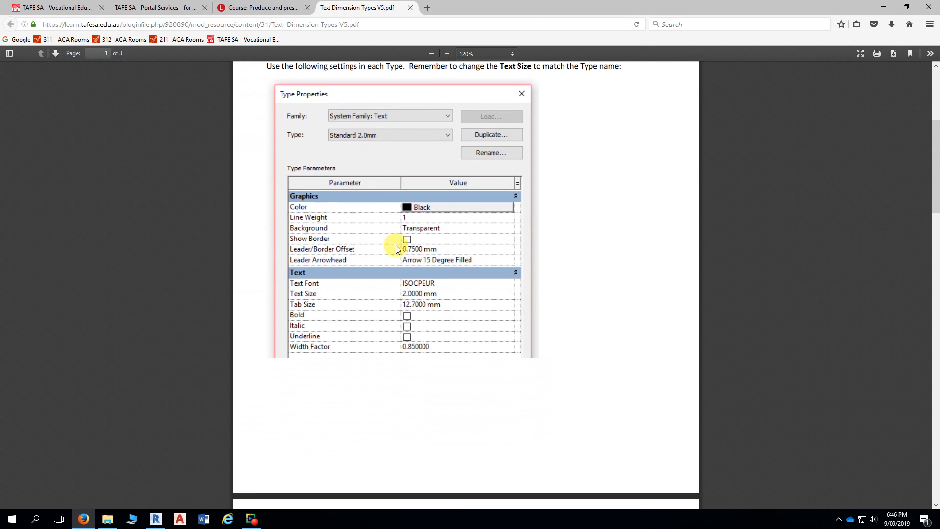
ctrl+scroll(359, 287, up, 3)
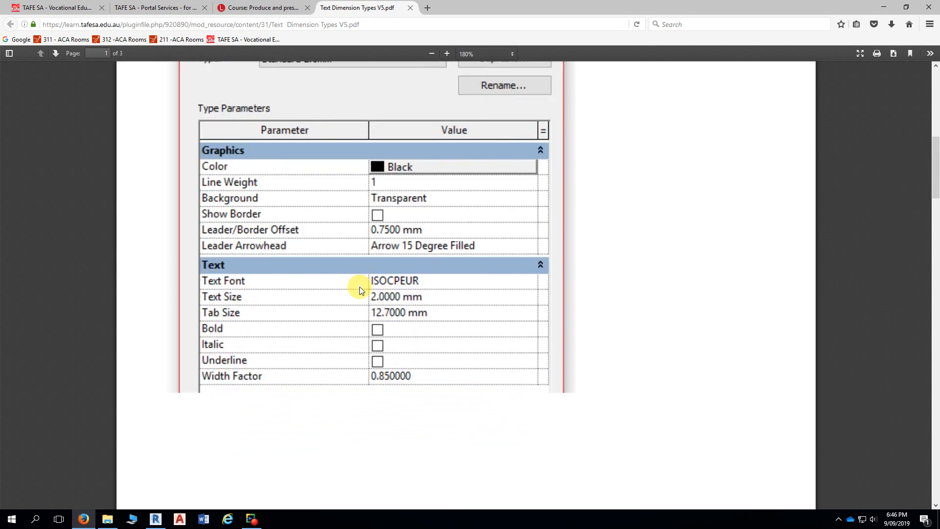
scroll(360, 286, down, 1)
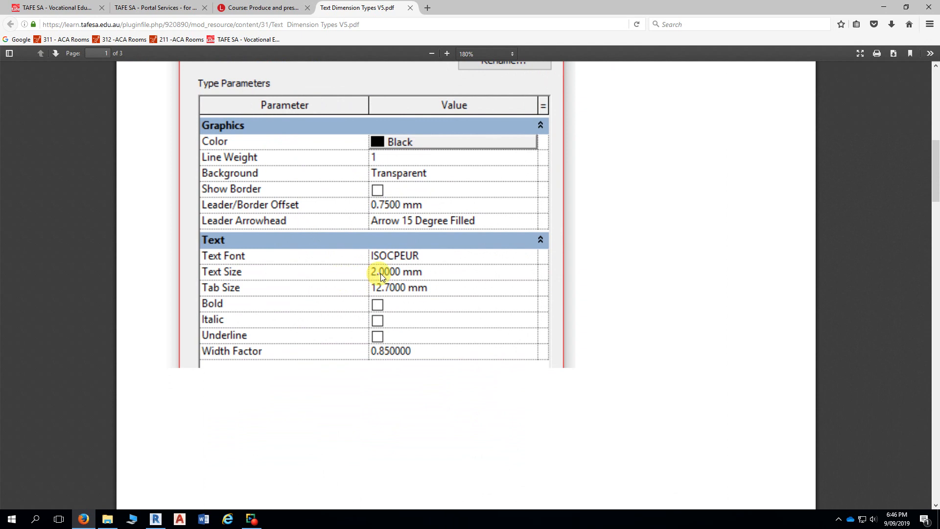
scroll(347, 226, up, 3)
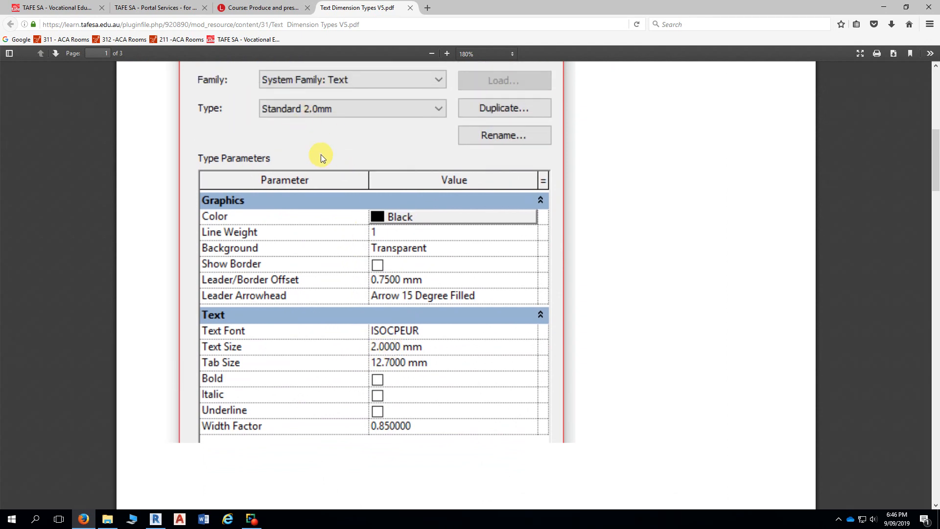
ctrl+scroll(322, 155, down, 4)
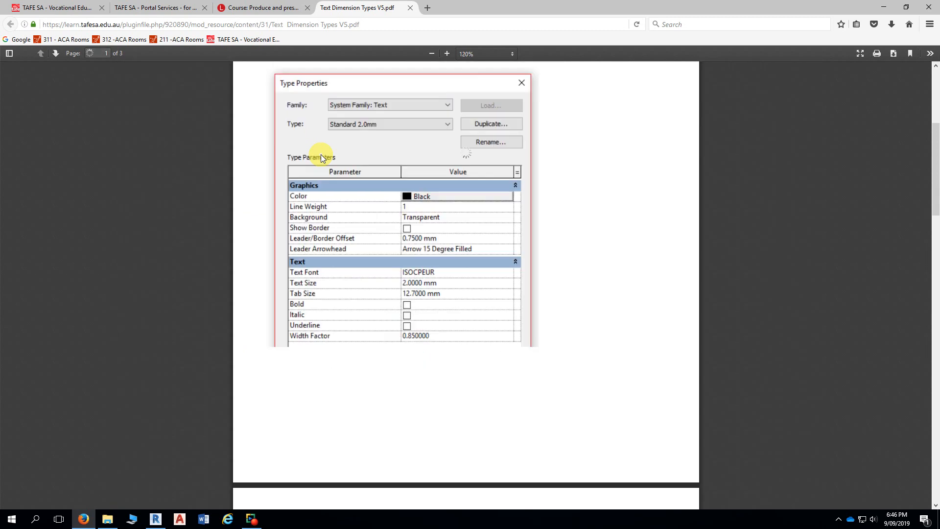
scroll(395, 172, up, 1)
scroll(395, 172, up, 1)
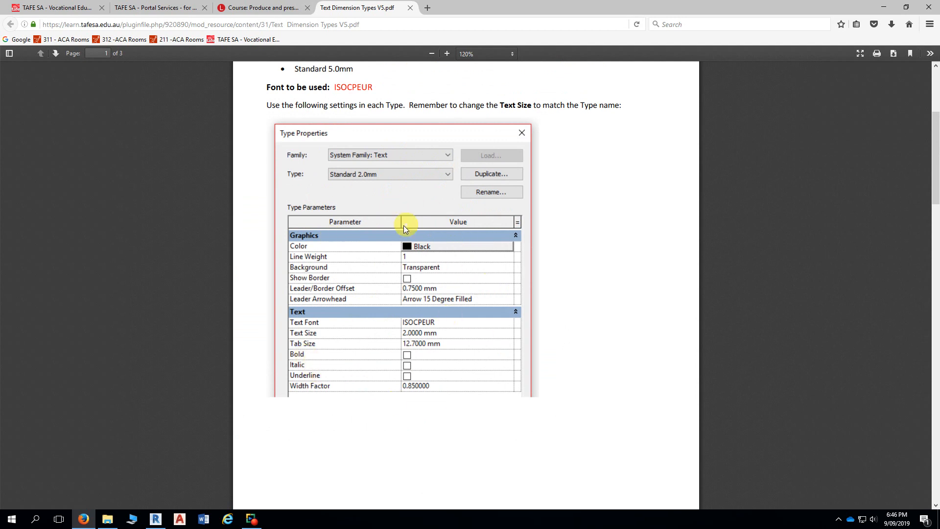
Step: Find the Dimensions section and highlight the diagonal tick type, the arrow type with its Site Plan only note, and the tick type again
scroll(444, 346, down, 5)
scroll(445, 345, down, 6)
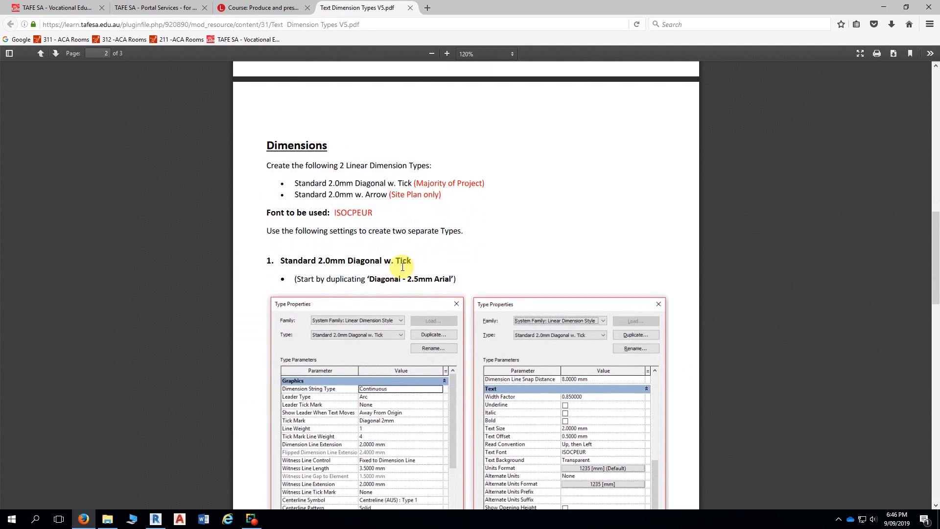
ctrl+scroll(364, 254, up, 3)
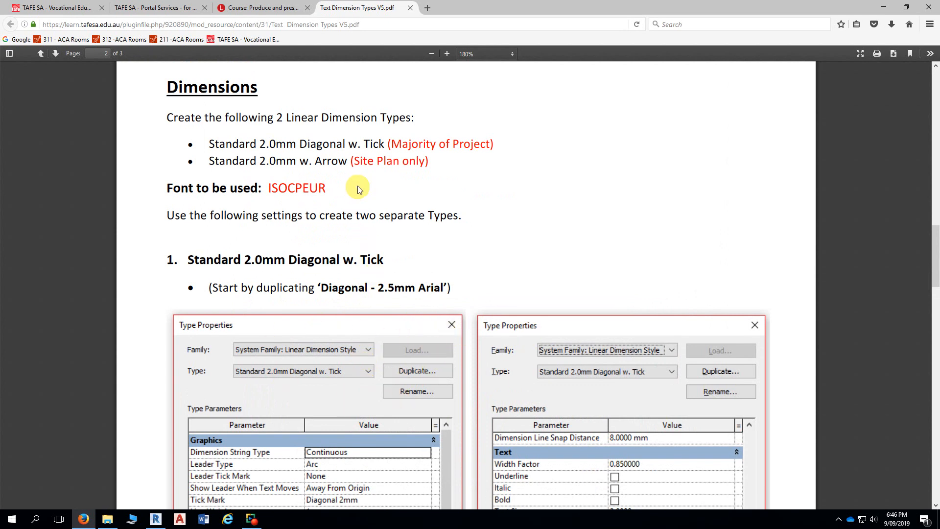
drag(209, 144, 385, 143)
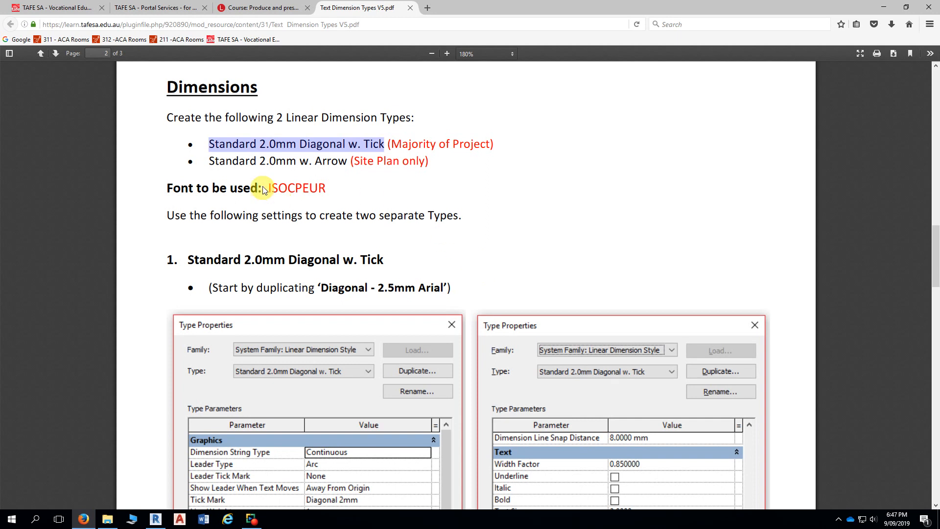
drag(209, 161, 425, 161)
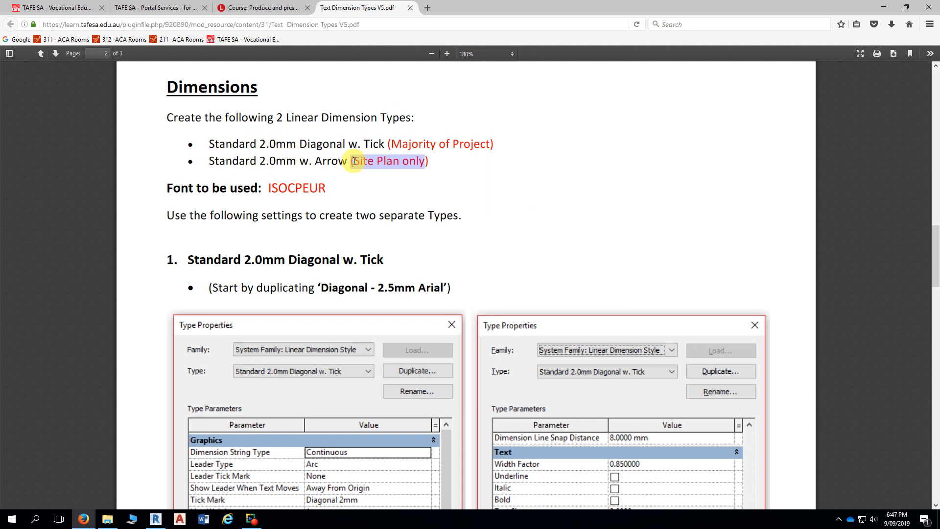
drag(351, 161, 422, 160)
click(498, 179)
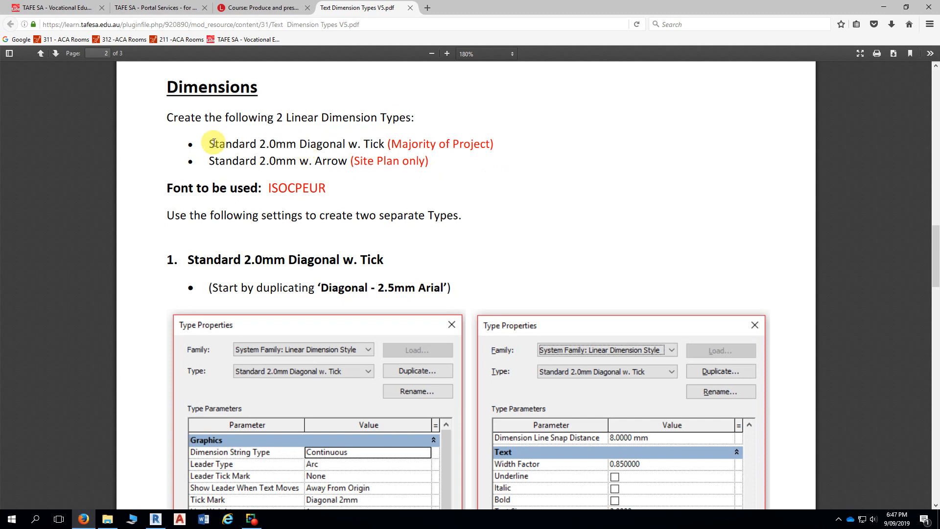
drag(211, 143, 386, 144)
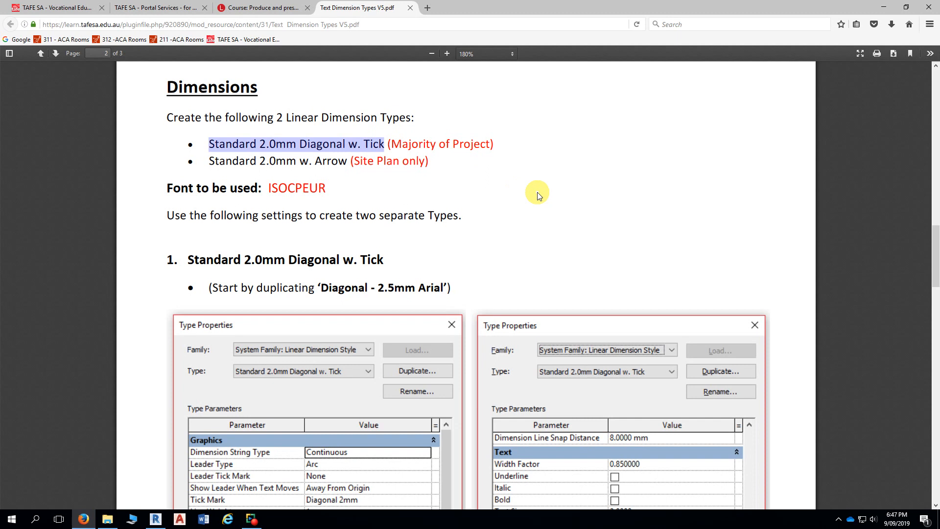
Step: Highlight the ISOCPEUR font required for dimensions and look through the Standard 2.0mm Diagonal w. Tick settings
scroll(519, 191, down, 3)
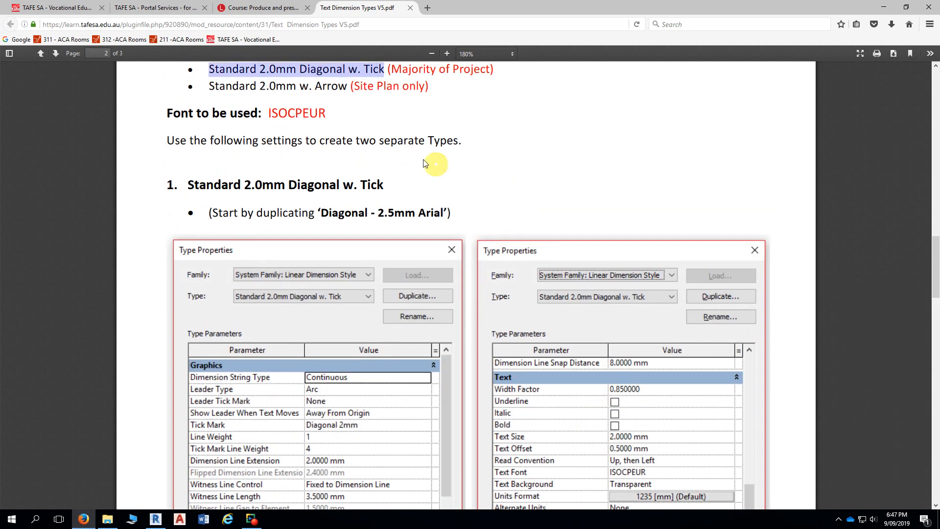
drag(266, 114, 326, 114)
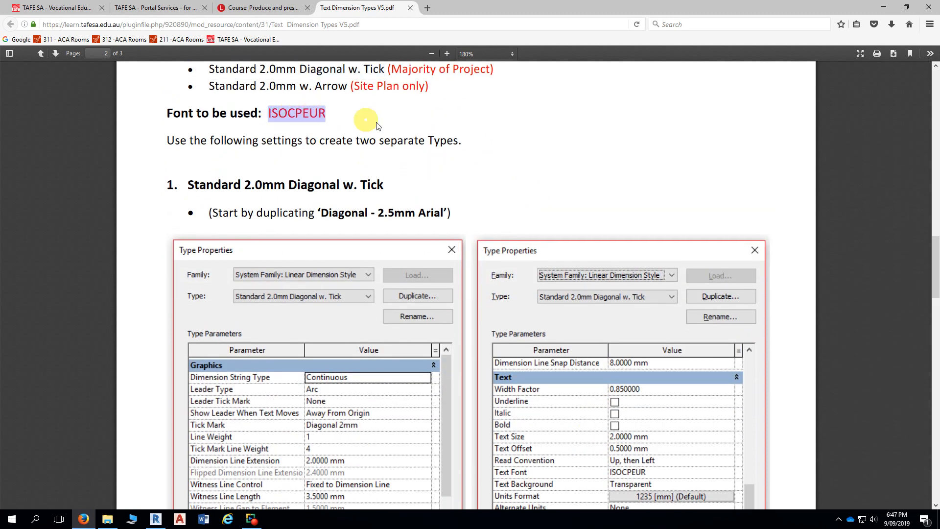
scroll(477, 129, down, 4)
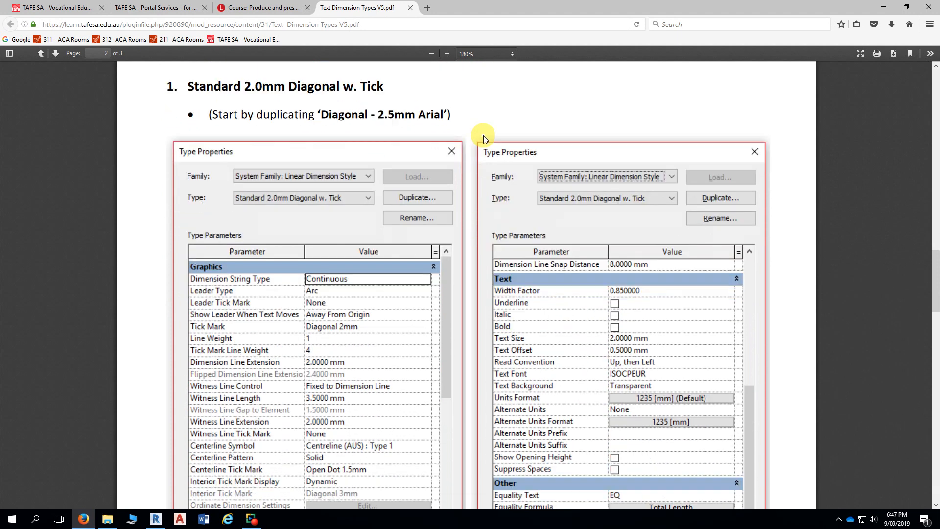
scroll(484, 161, down, 18)
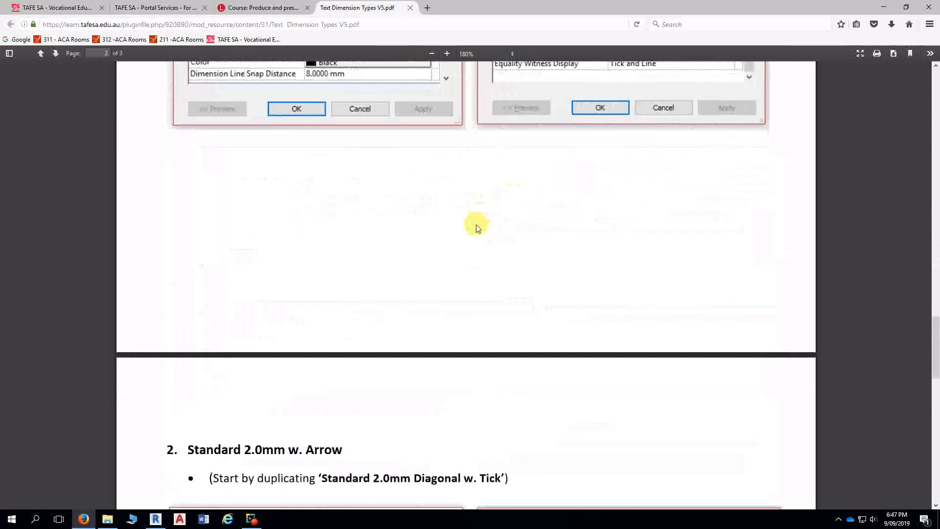
Step: Examine the Standard 2.0mm w. Arrow type properties and the Ordinate Dimension Settings shown beneath them
scroll(478, 225, down, 9)
scroll(474, 209, down, 2)
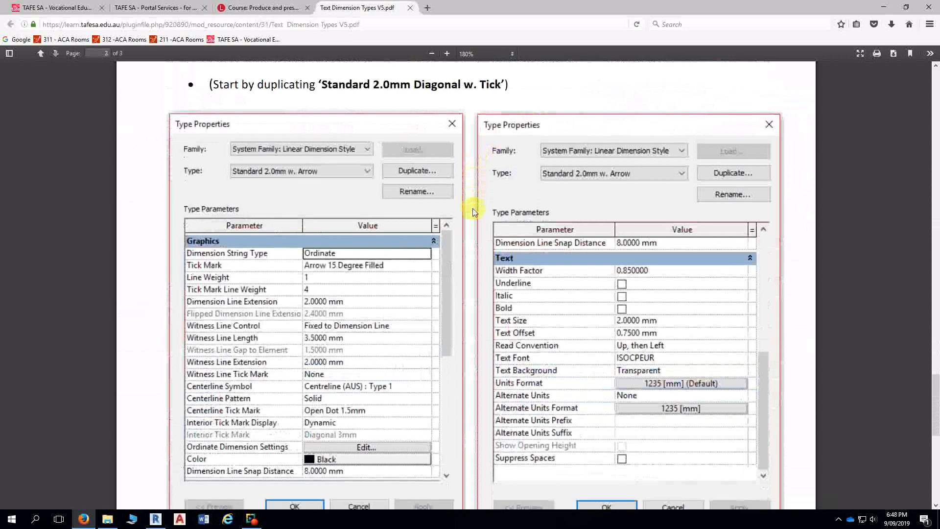
scroll(471, 208, up, 2)
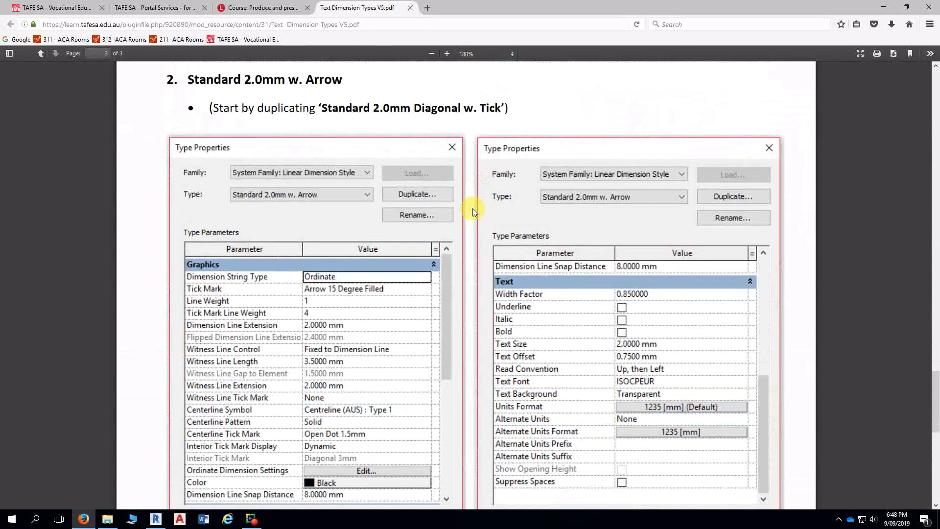
scroll(472, 208, up, 1)
scroll(472, 207, down, 15)
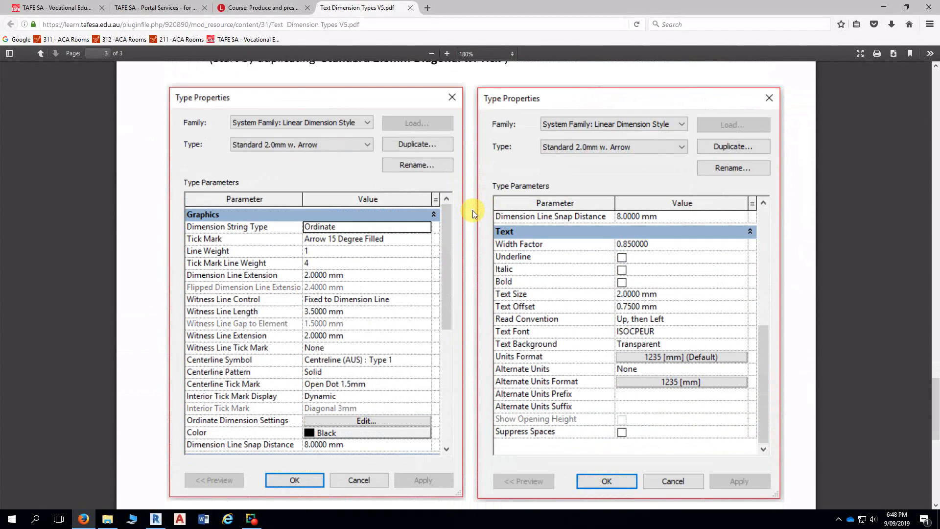
scroll(478, 214, down, 1)
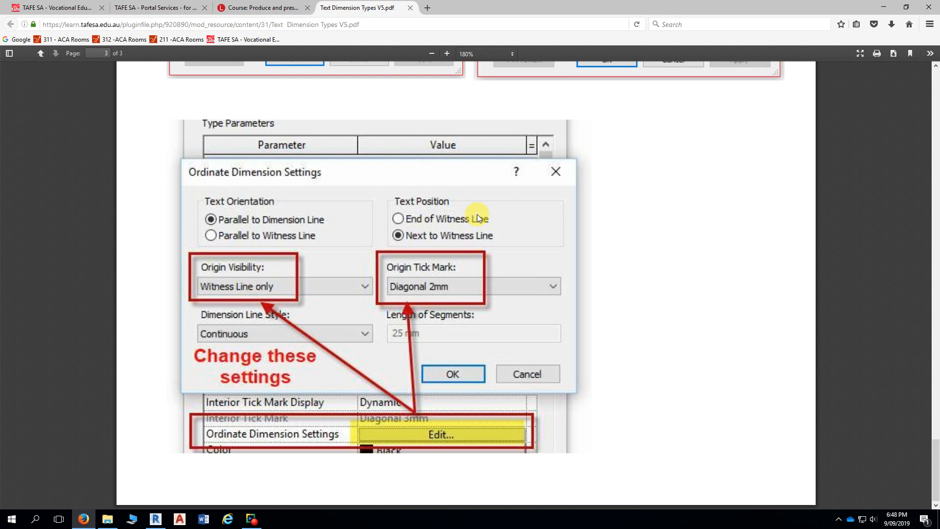
Step: Return to the start of the text and dimension PDF and close it
scroll(477, 213, up, 15)
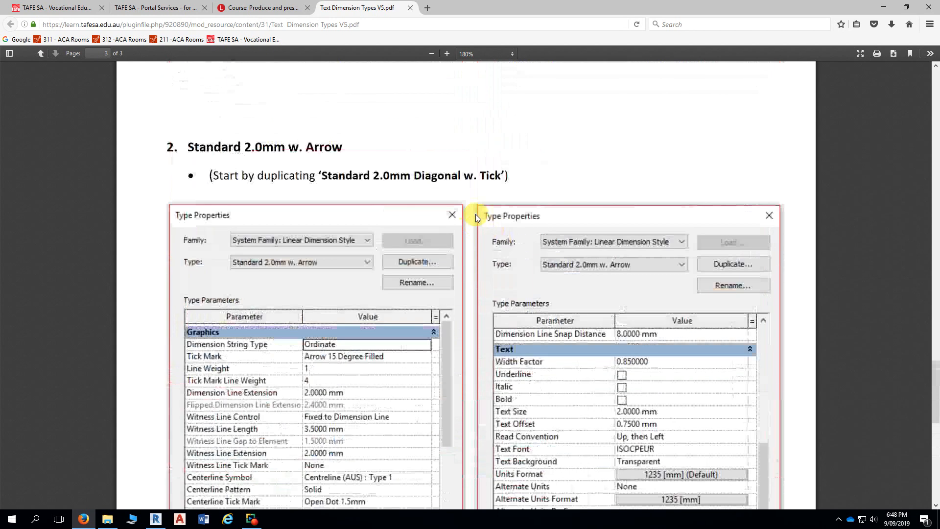
scroll(477, 217, up, 2)
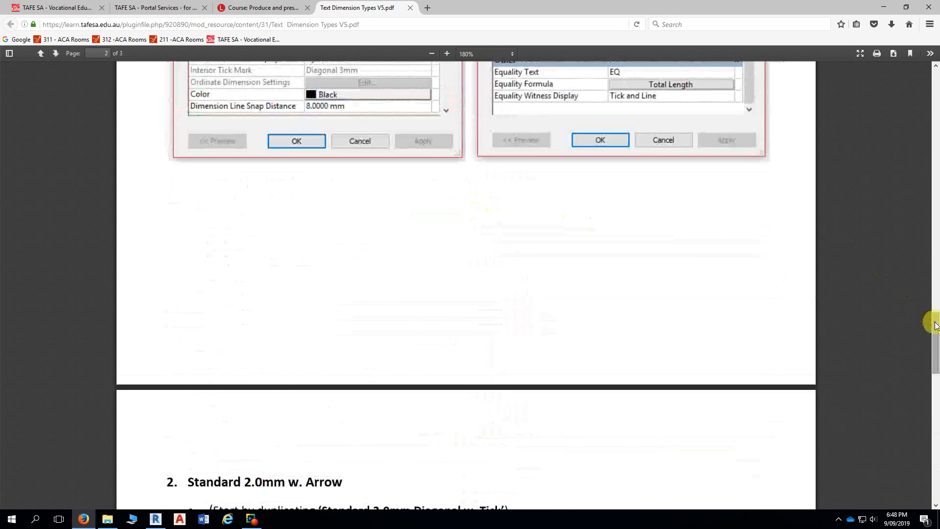
drag(931, 315, 923, 88)
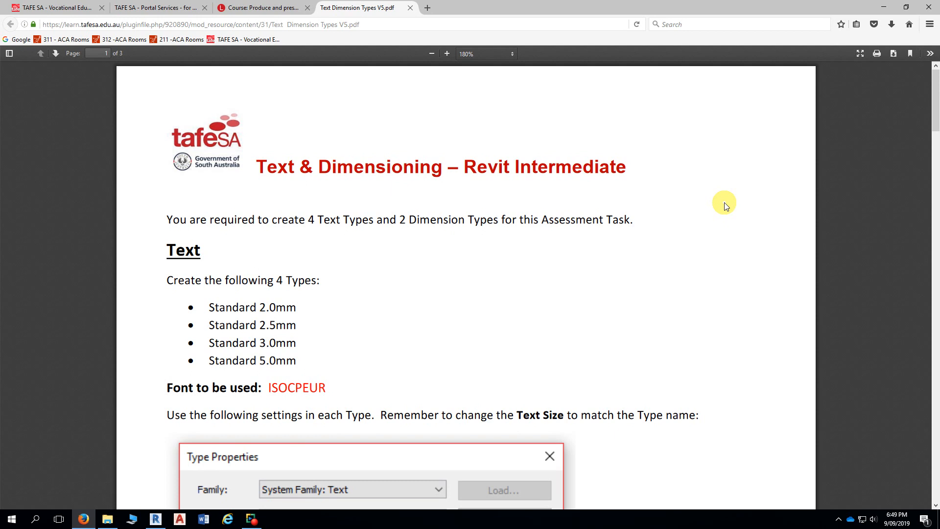
click(409, 8)
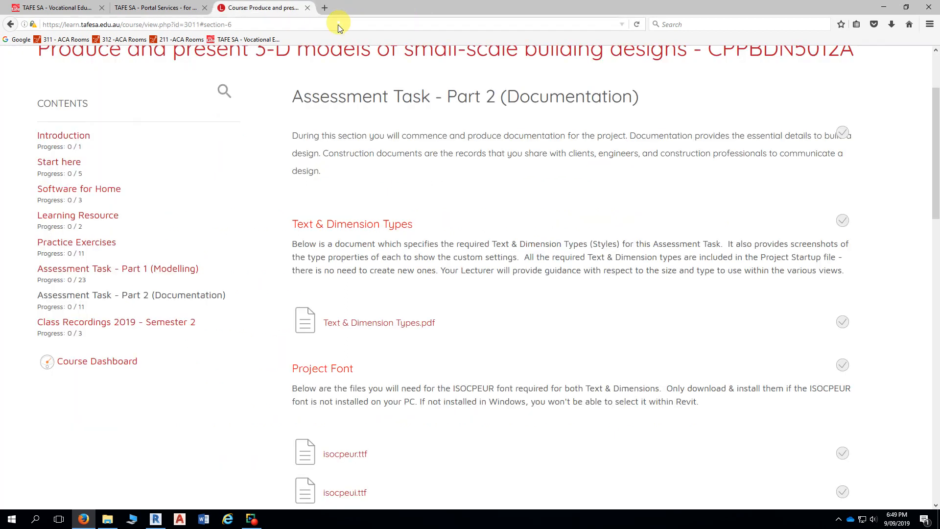
Step: On the course page, highlight the Text & Dimension Types and Project Font headings, and find the floor plan development and annotation section
scroll(392, 159, down, 4)
scroll(391, 155, up, 3)
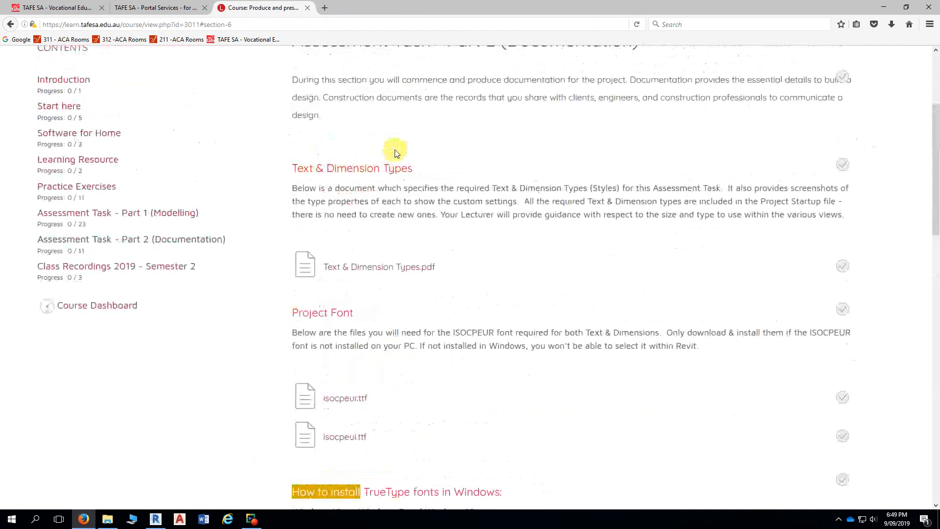
drag(300, 167, 420, 168)
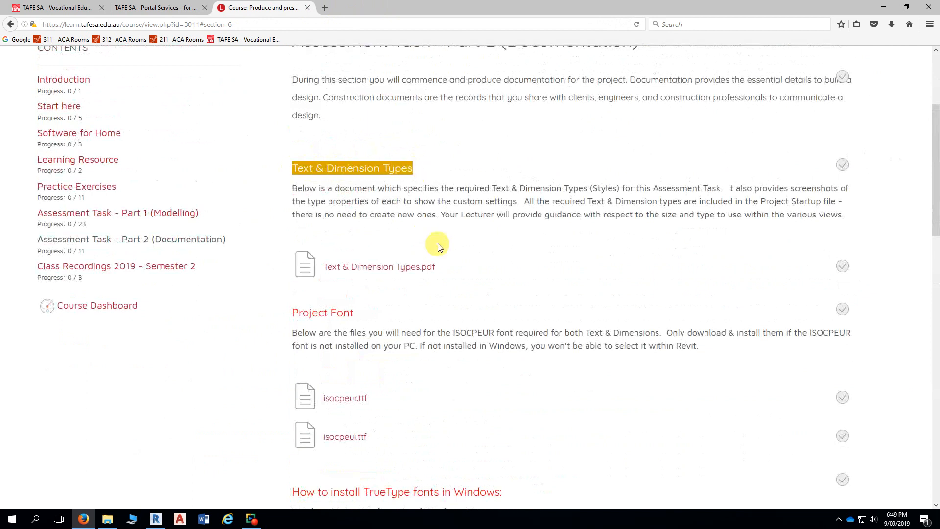
scroll(440, 220, down, 3)
scroll(345, 140, down, 1)
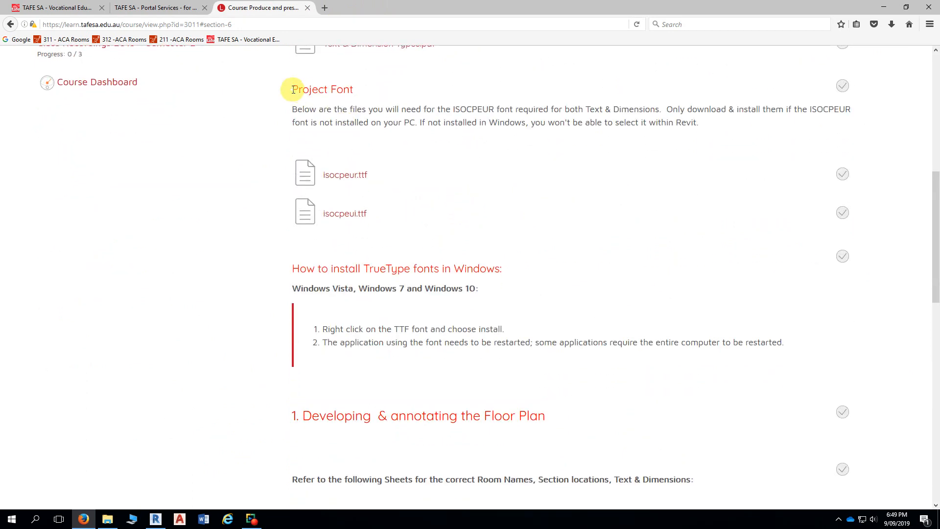
drag(292, 90, 355, 89)
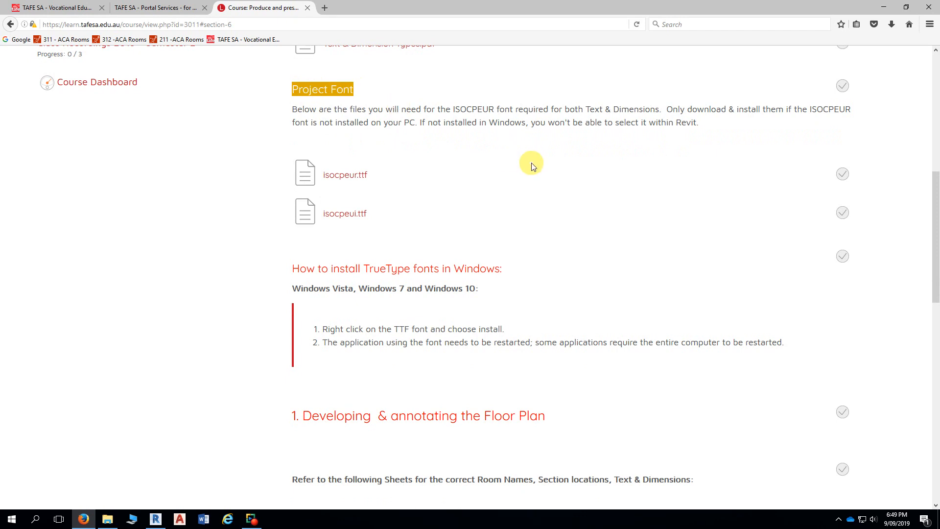
scroll(543, 172, down, 6)
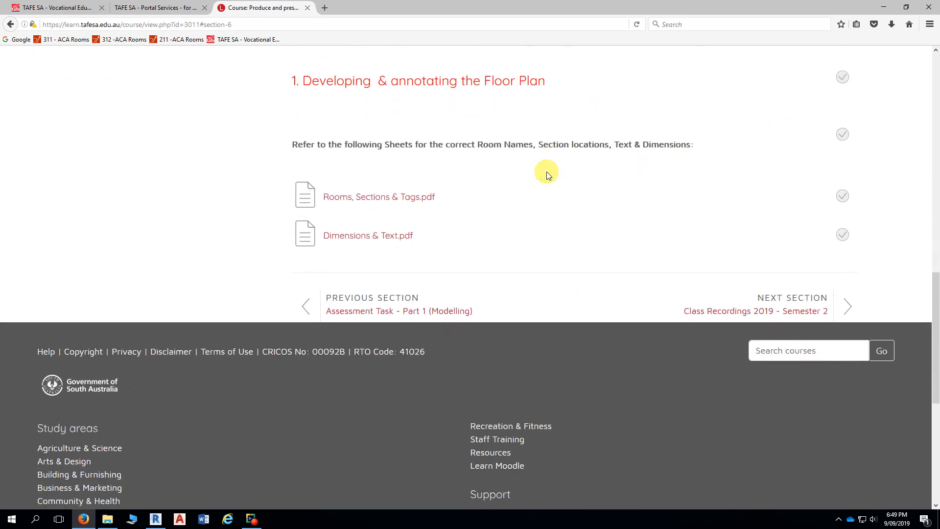
Step: Highlight the Developing & annotating the Floor Plan heading and open the Rooms, Sections & Tags PDF
scroll(547, 171, up, 1)
scroll(546, 172, down, 1)
drag(301, 81, 539, 80)
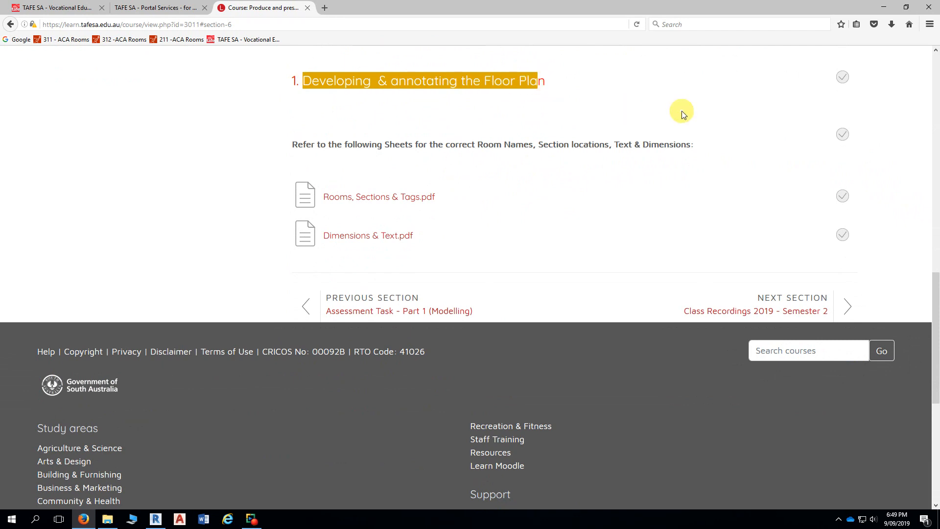
click(373, 198)
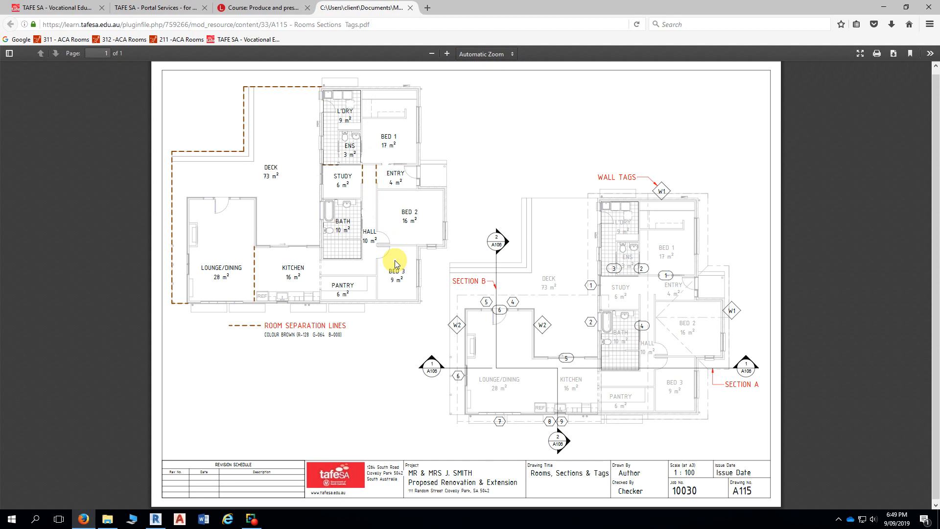
Step: Examine the room layout on the Rooms, Sections & Tags sheet and highlight the DECK room name
ctrl+scroll(284, 204, up, 1)
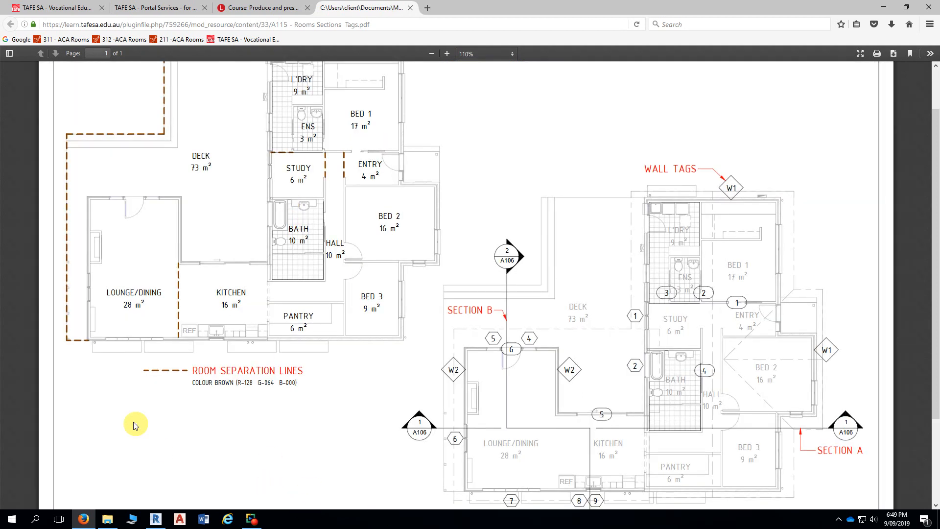
scroll(130, 406, up, 2)
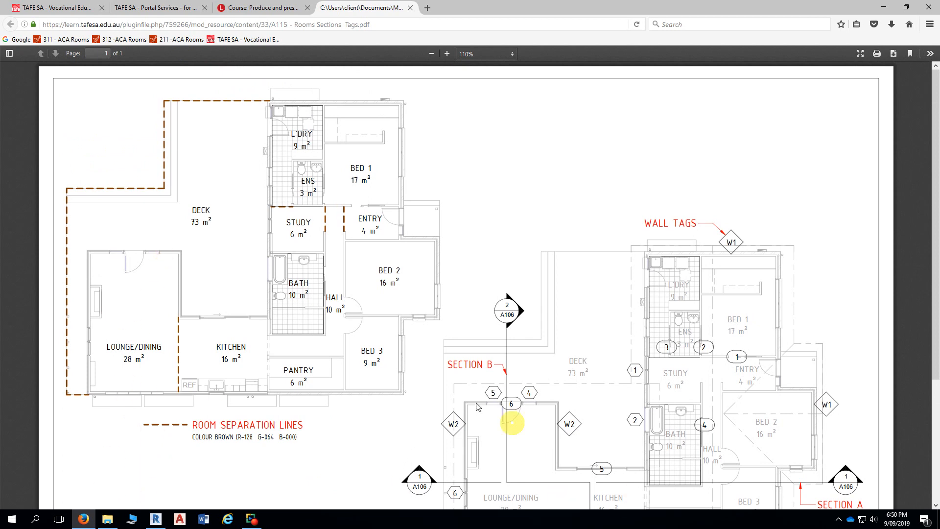
ctrl+scroll(196, 275, up, 3)
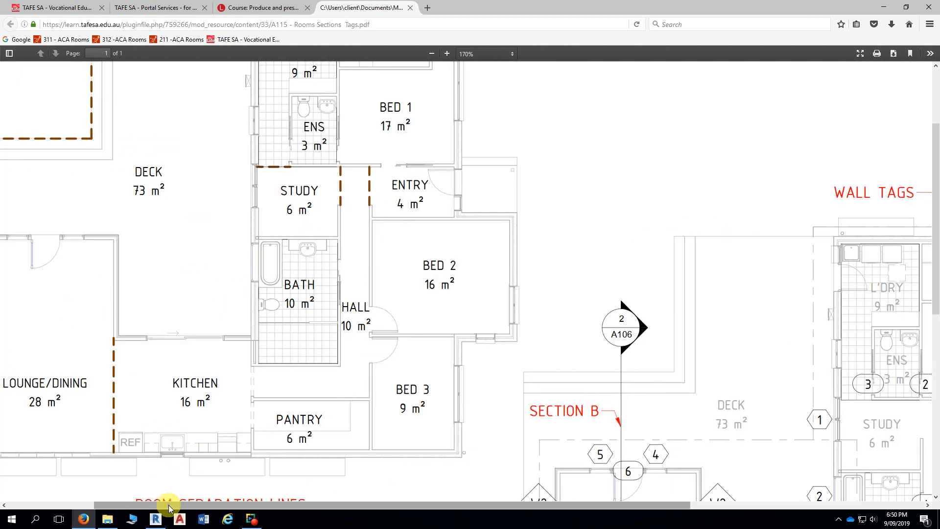
drag(171, 504, 71, 494)
scroll(168, 420, up, 3)
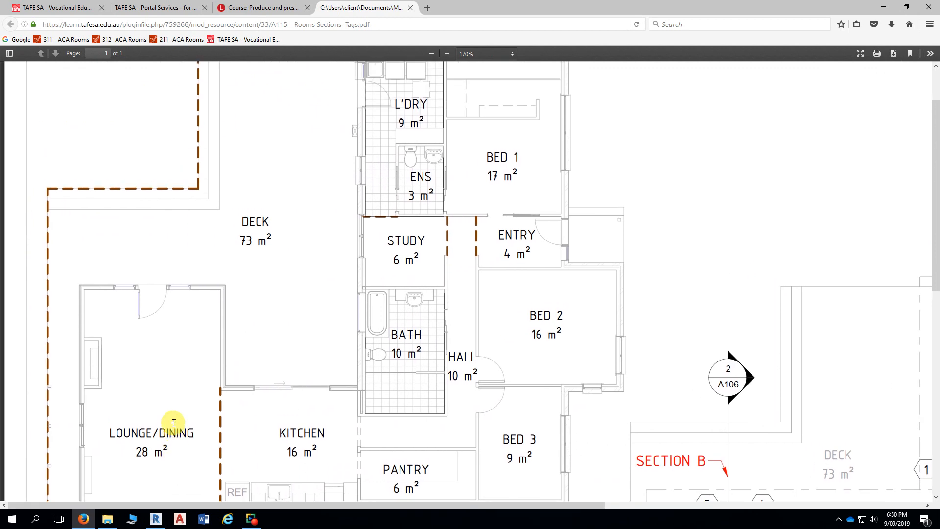
ctrl+scroll(168, 419, down, 3)
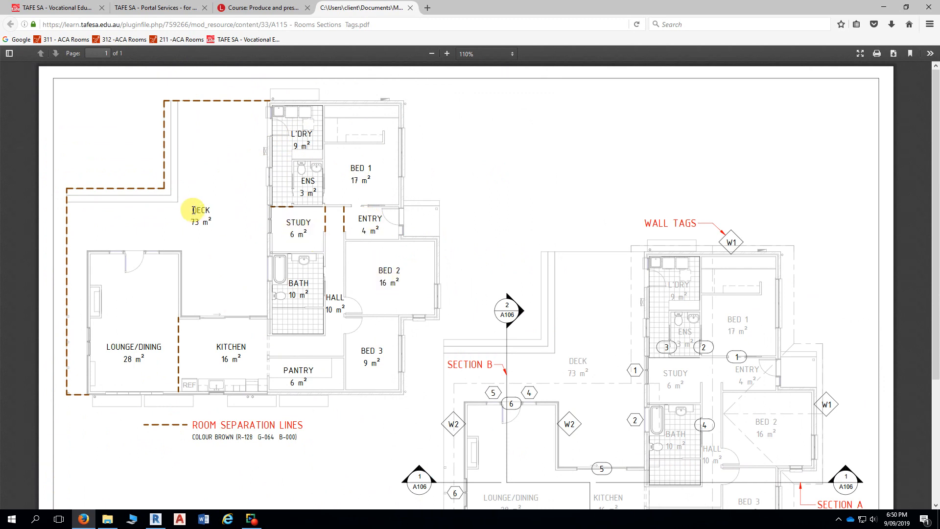
drag(193, 210, 212, 210)
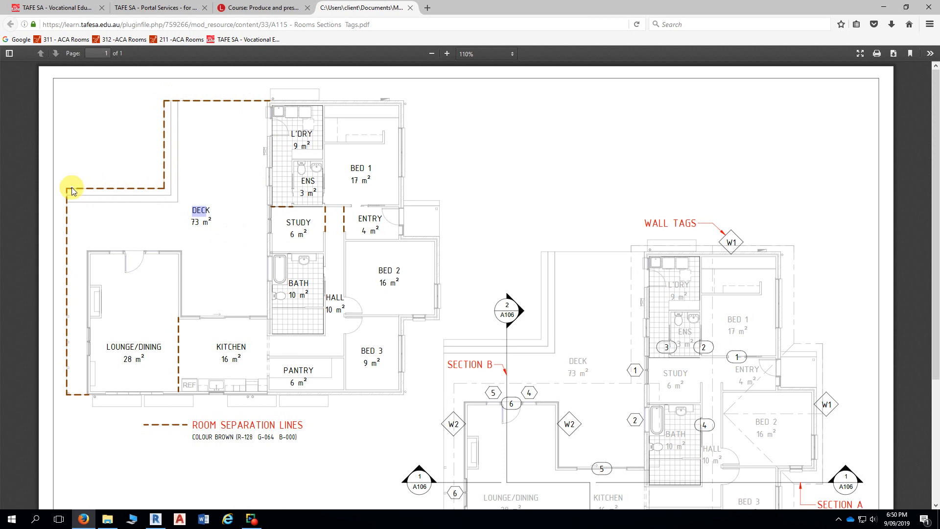
Step: Highlight the ROOM SEPARATION LINES note beneath the room layout plan
scroll(130, 420, down, 4)
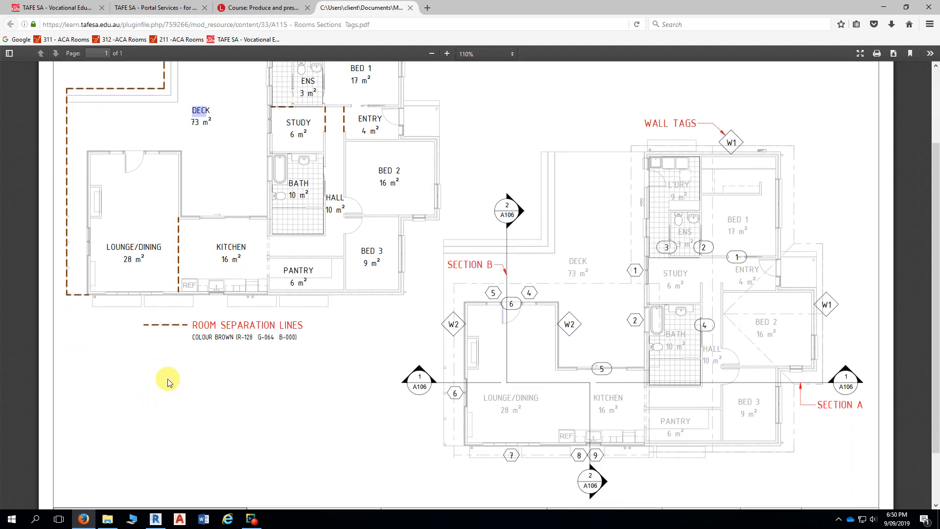
ctrl+scroll(167, 380, up, 5)
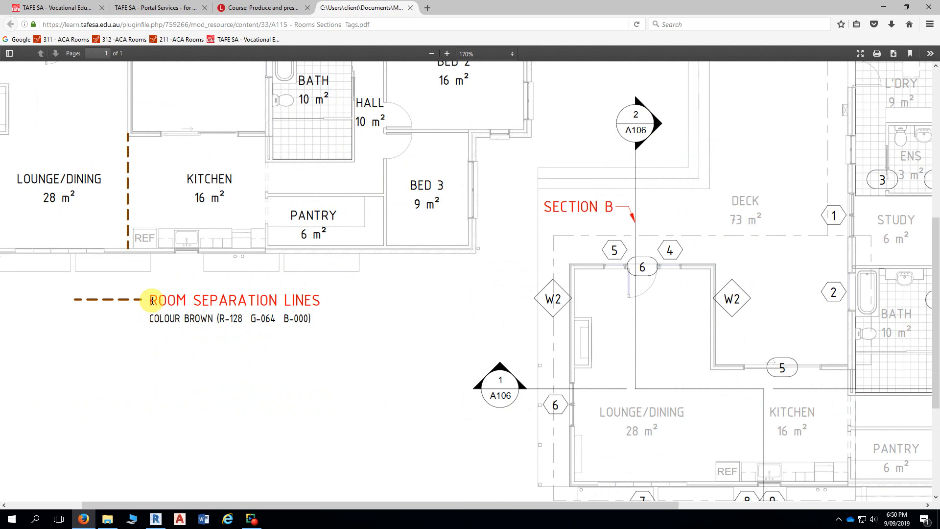
drag(153, 300, 314, 357)
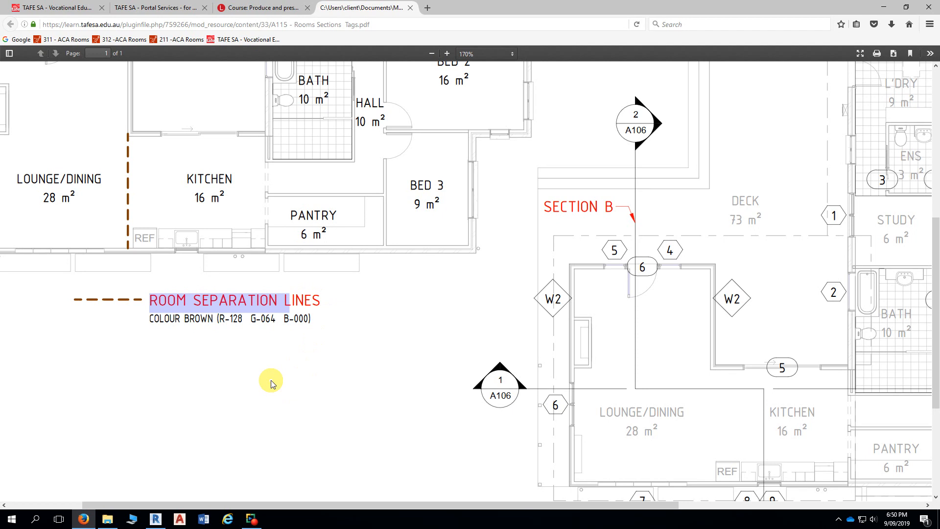
ctrl+scroll(272, 383, down, 4)
scroll(271, 380, up, 2)
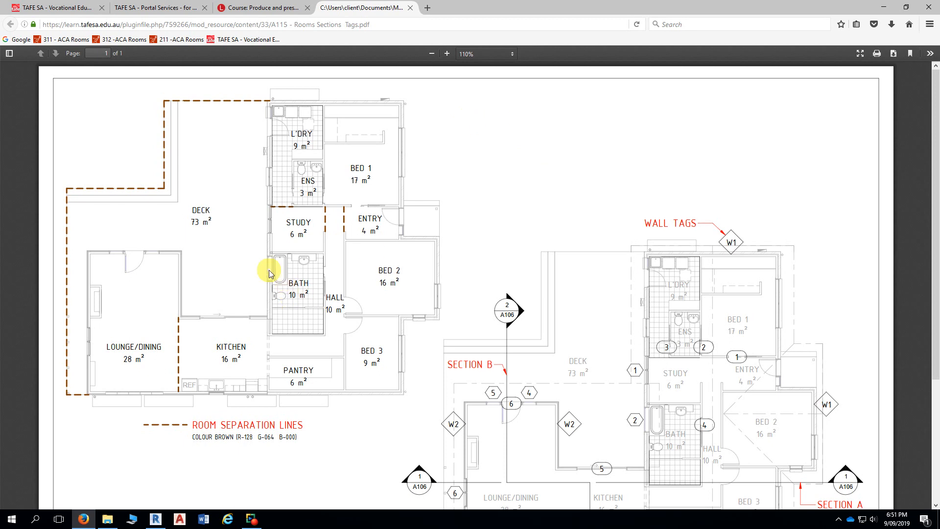
Step: Inspect the room separation lines around the study, entry, lounge/dining and kitchen, and highlight the deck's area label
ctrl+scroll(212, 245, up, 4)
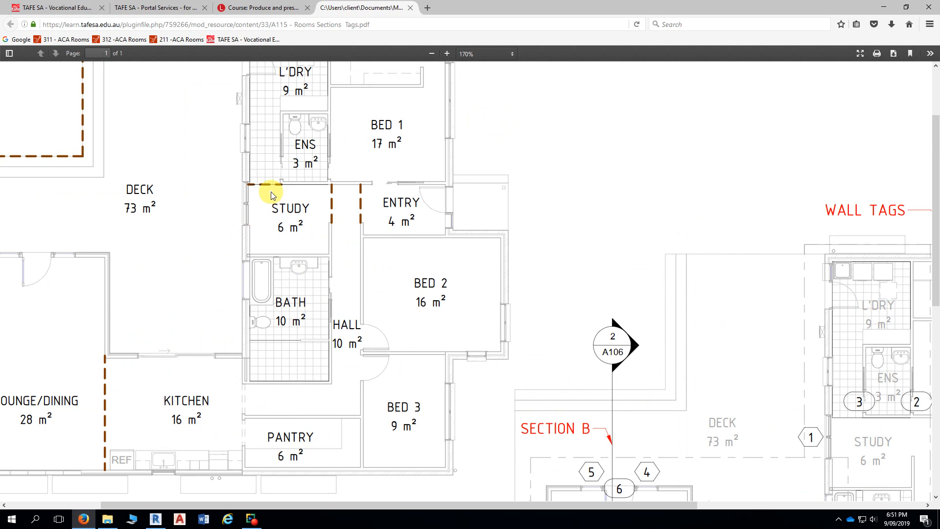
scroll(269, 190, up, 1)
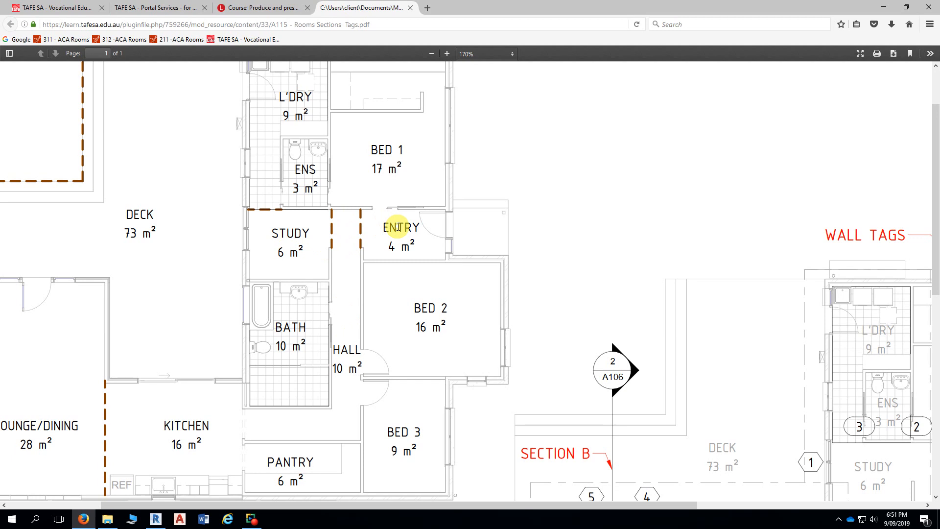
scroll(391, 229, down, 3)
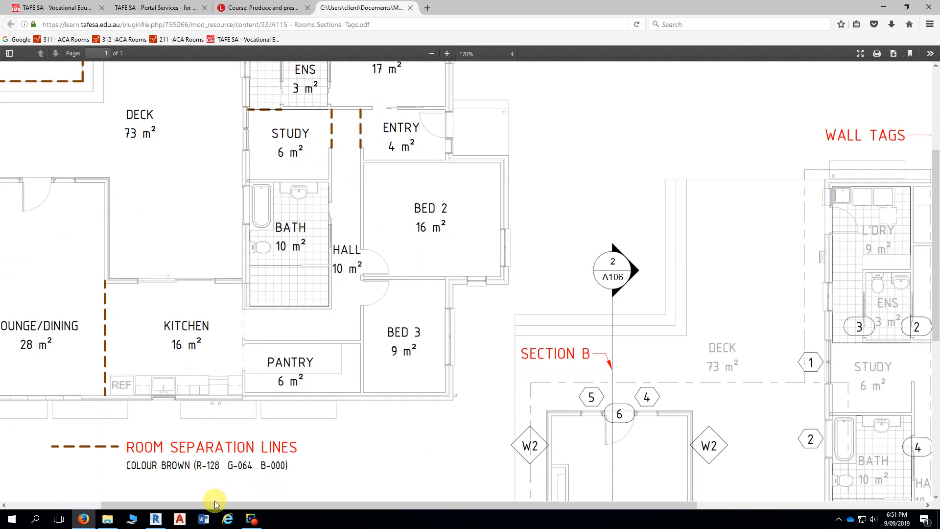
drag(214, 504, 127, 503)
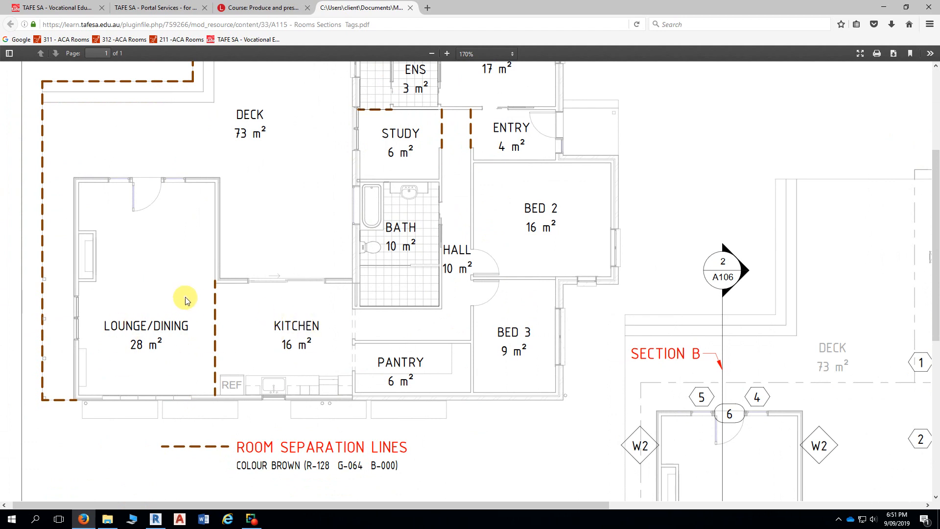
ctrl+scroll(187, 301, down, 4)
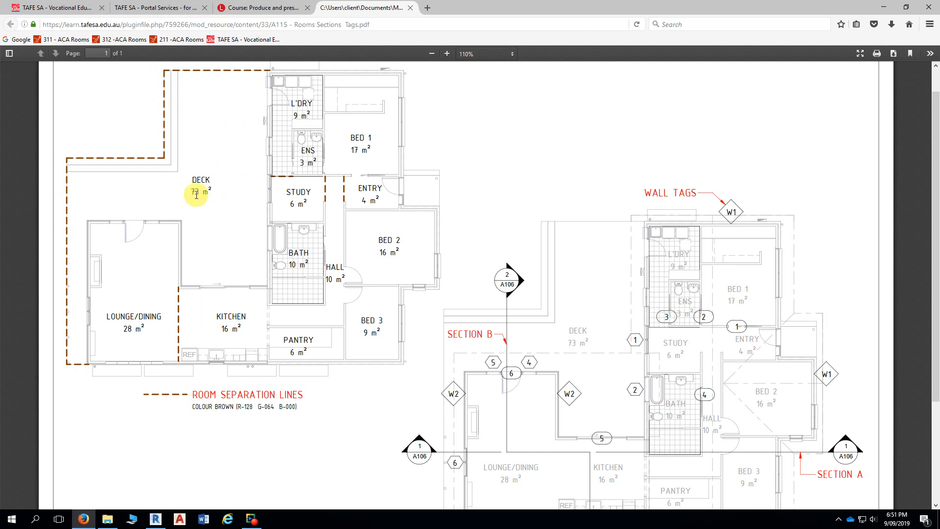
drag(191, 192, 210, 193)
scroll(210, 99, up, 1)
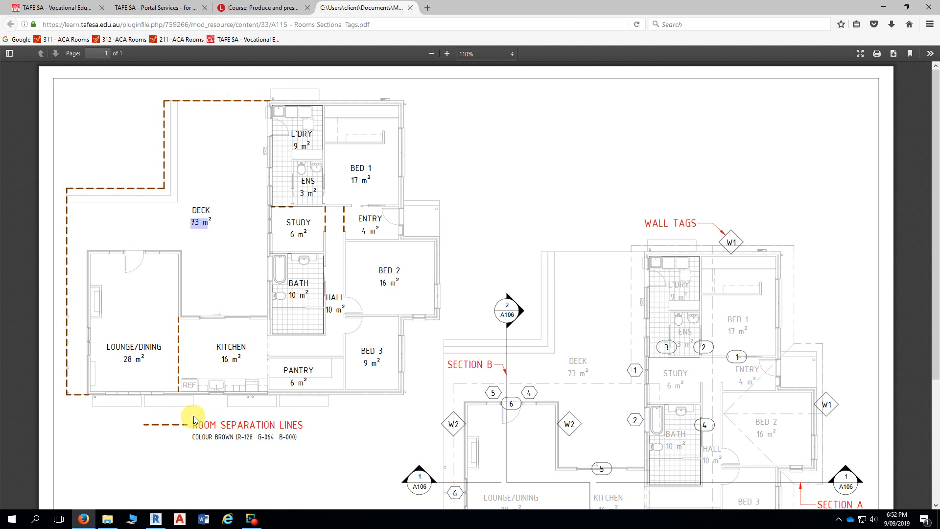
Step: Highlight the separation lines' brown colour and its RGB values R-128, G-064, B-000, and return to the room layout
ctrl+scroll(216, 454, up, 7)
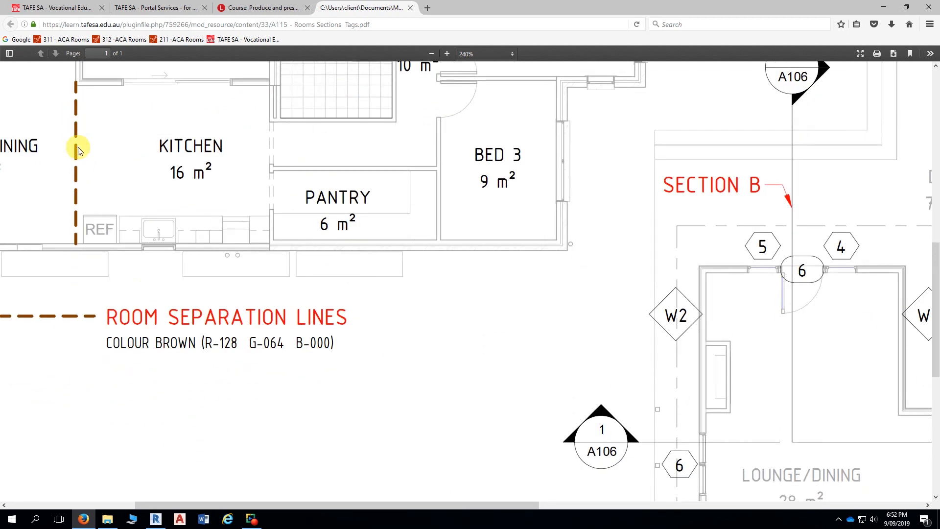
drag(109, 346, 195, 343)
scroll(216, 323, down, 3)
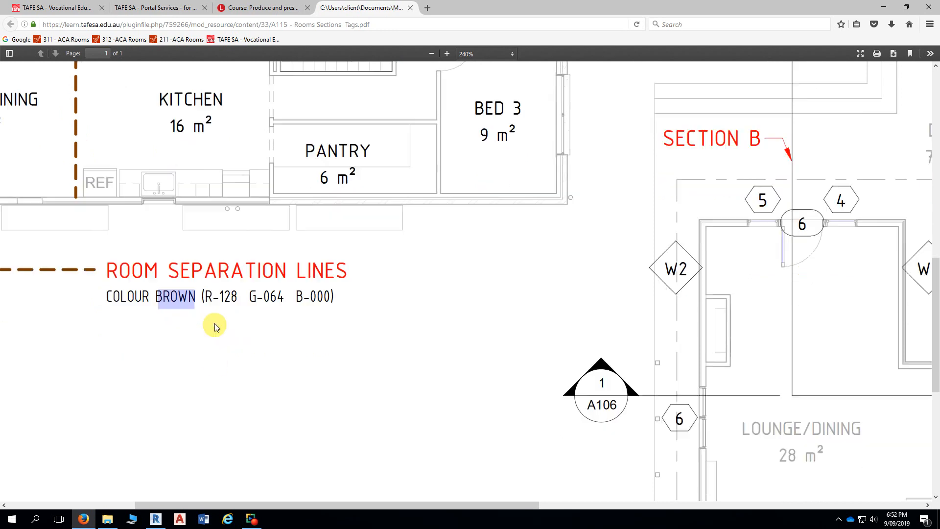
scroll(219, 309, down, 1)
drag(208, 194, 323, 198)
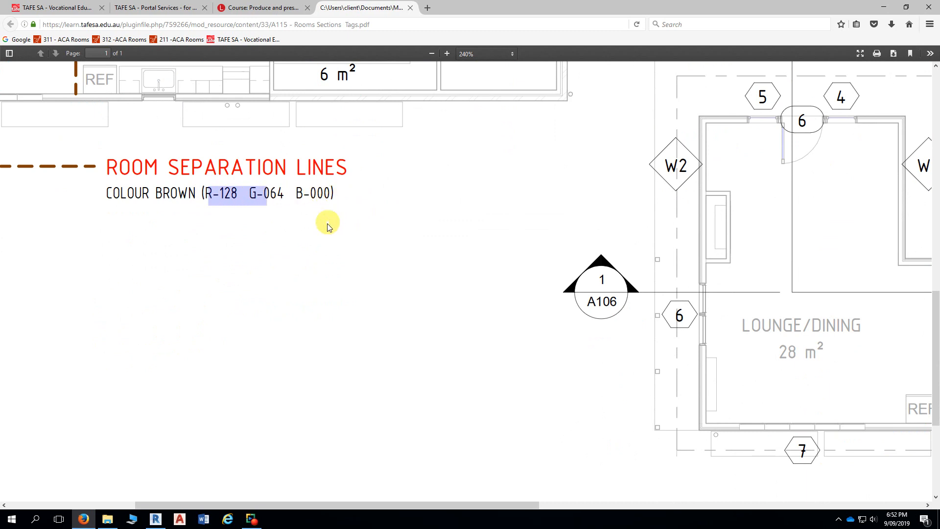
click(313, 235)
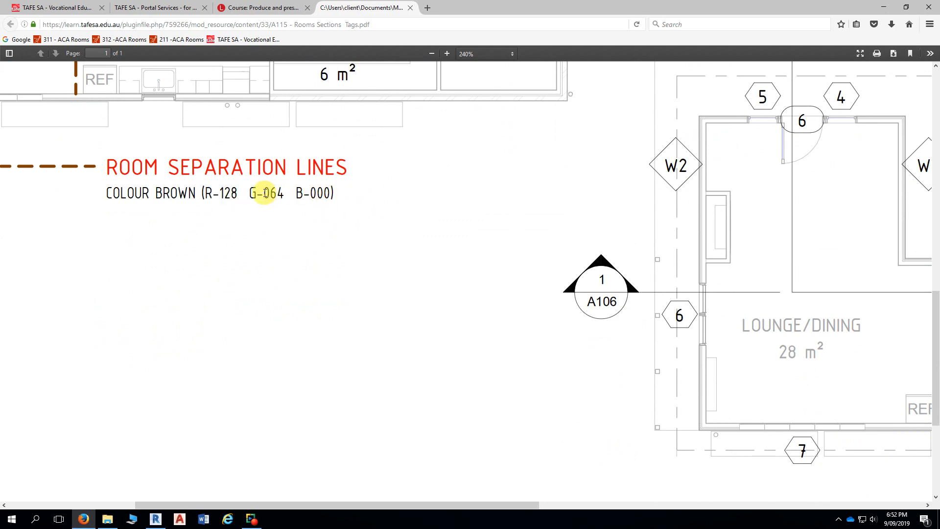
ctrl+scroll(256, 239, down, 3)
scroll(254, 240, up, 3)
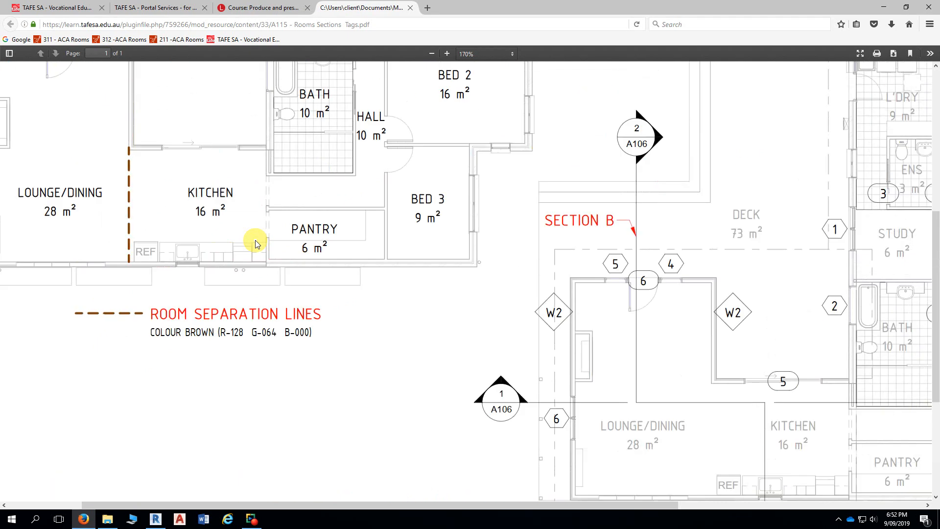
scroll(255, 240, up, 2)
ctrl+scroll(255, 240, down, 3)
scroll(274, 225, up, 2)
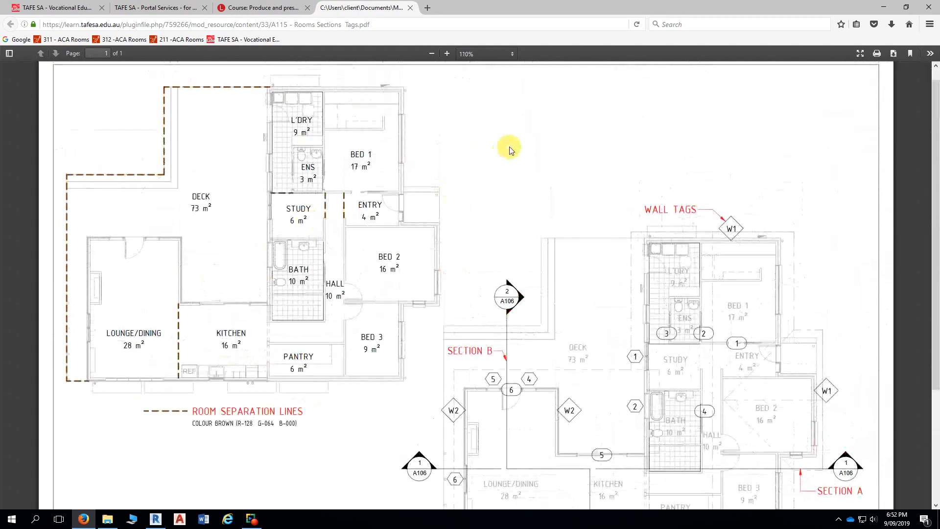
scroll(509, 150, up, 1)
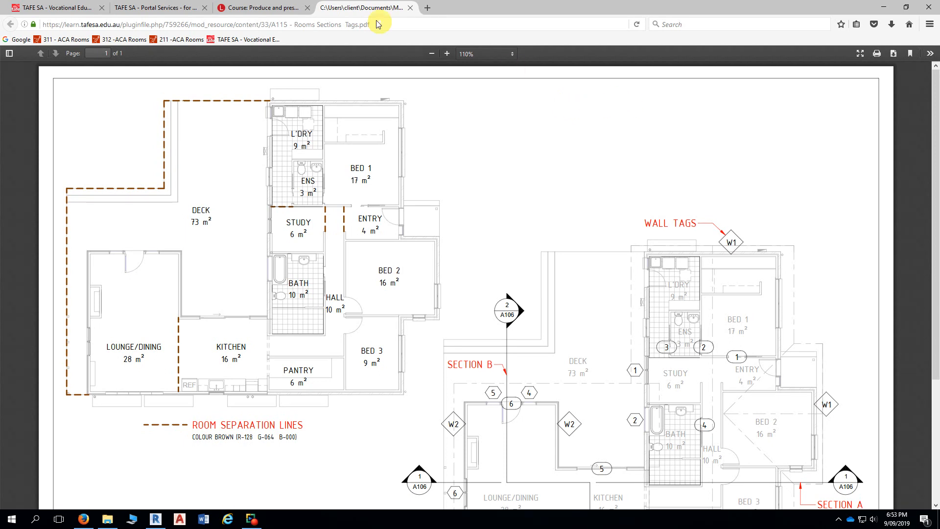
Step: Switch to Revit and leave the Text command in the Plan - Complete view
click(156, 518)
middle_drag(342, 166, 319, 175)
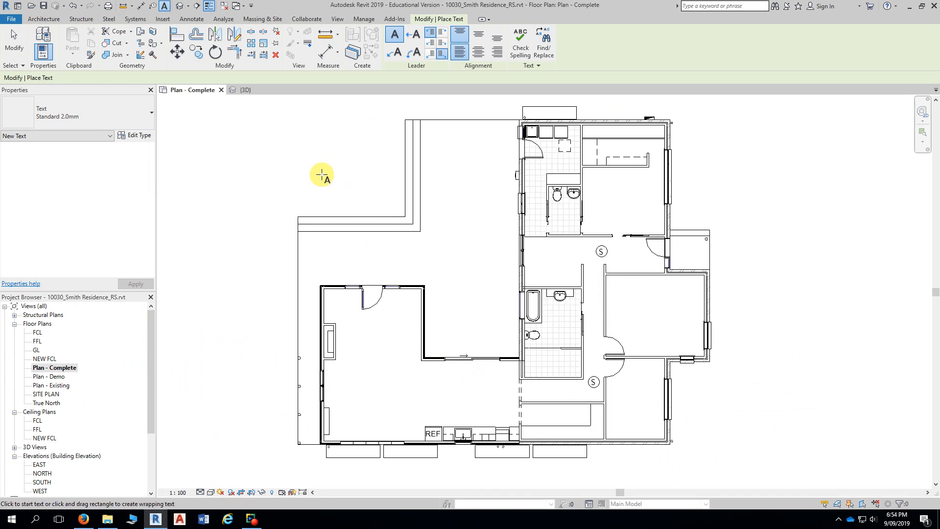
key(Escape)
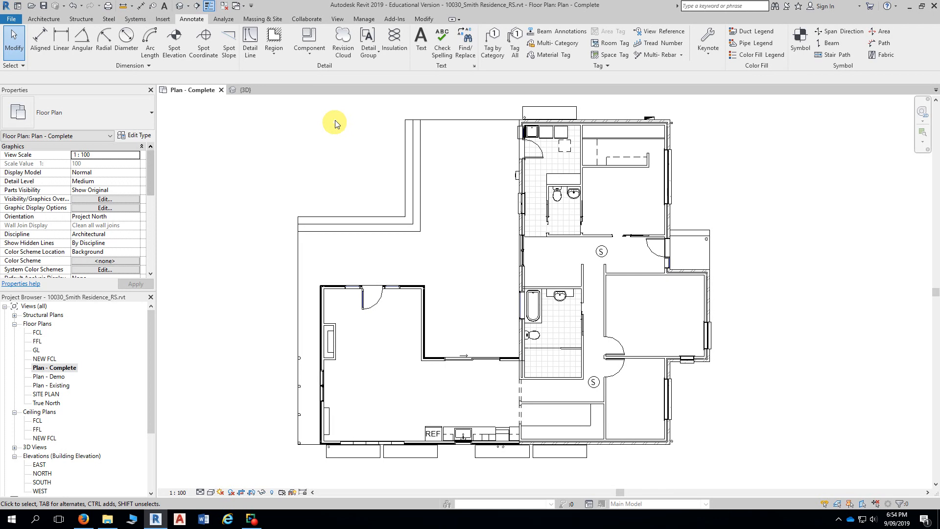
Step: Open the project's Line Styles settings and move the dialog aside
click(364, 20)
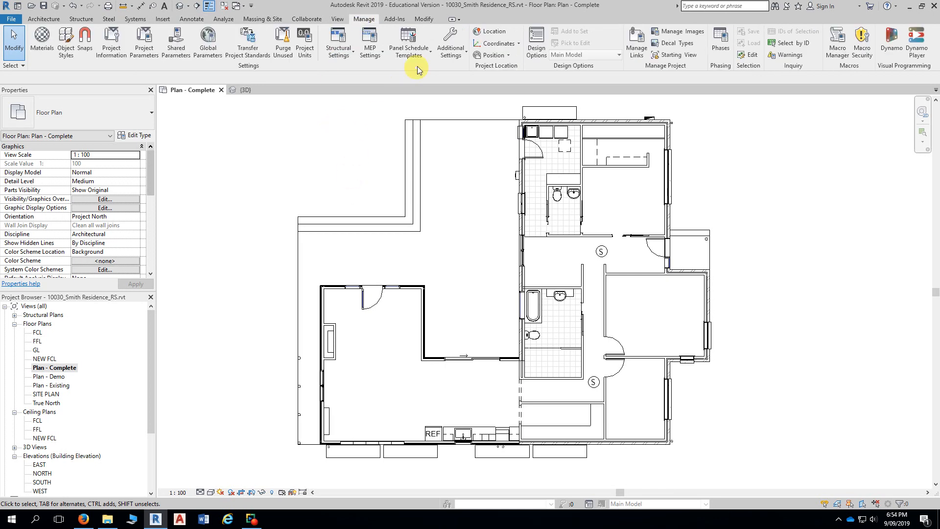
click(461, 58)
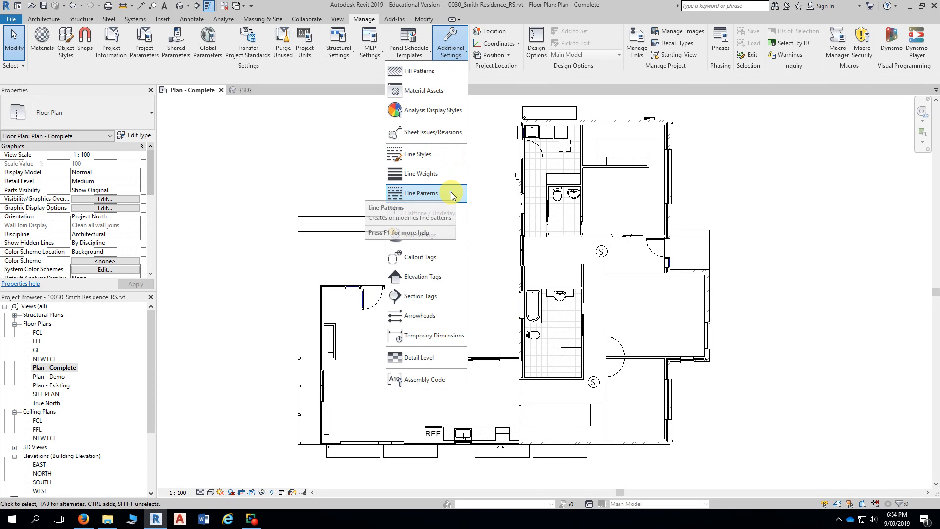
click(433, 156)
drag(445, 18, 507, 20)
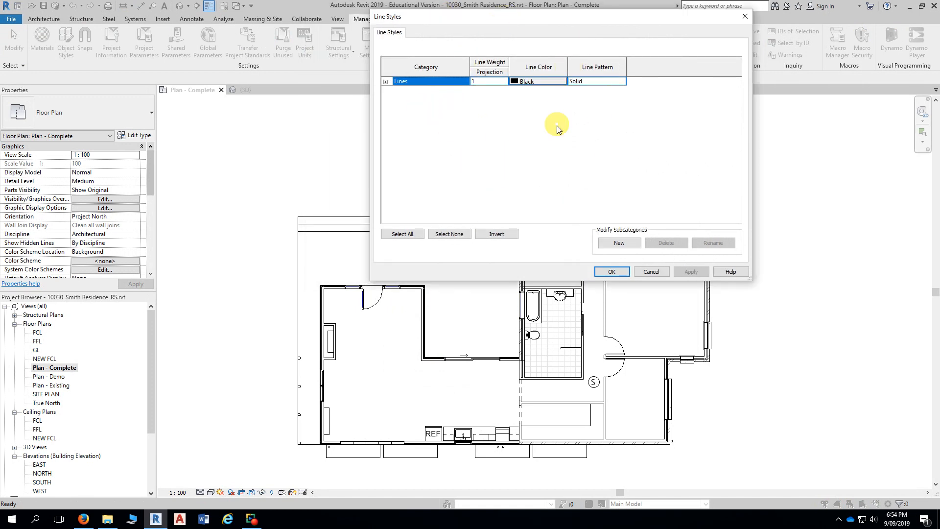
Step: Set the <Room Separation> line style's colour to brown, RGB 128-064-000, and accept the line style changes
click(386, 82)
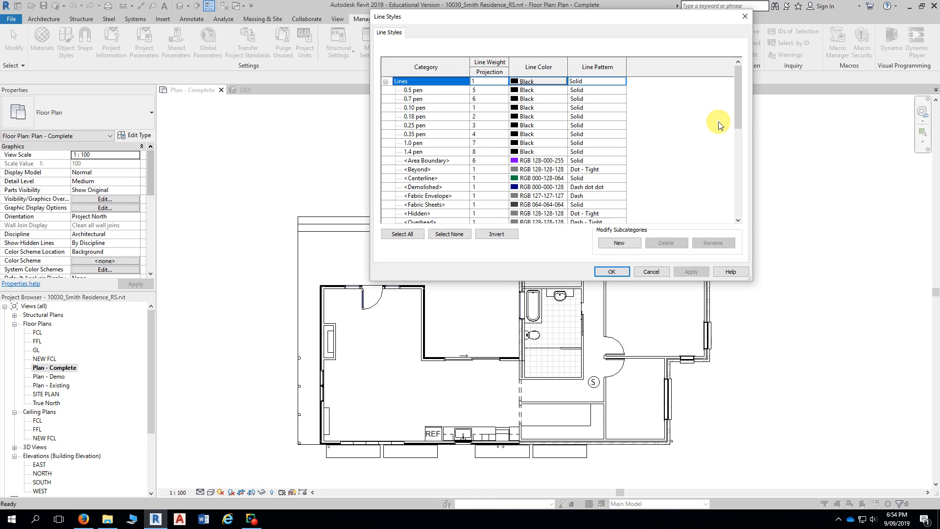
mouse_move(738, 92)
mouse_down()
mouse_move(739, 178)
mouse_move(742, 89)
mouse_up()
scroll(427, 188, down, 1)
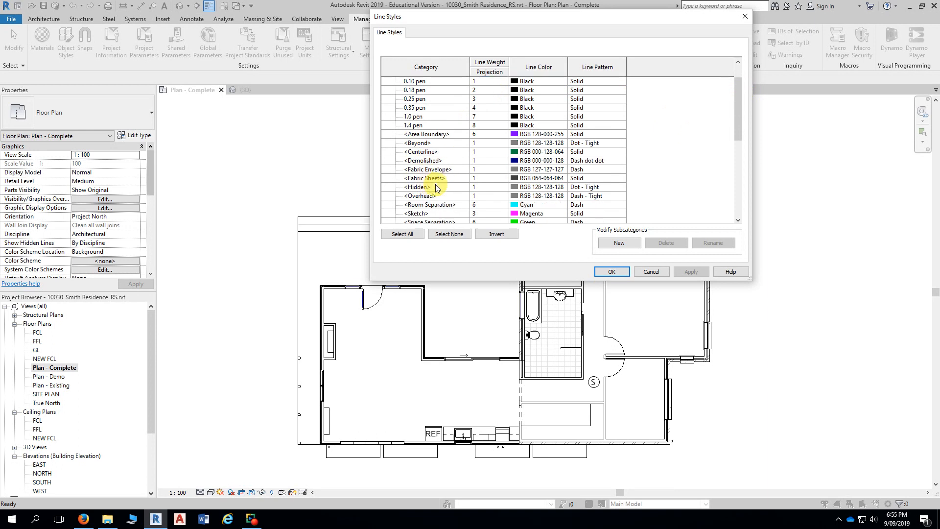
click(459, 205)
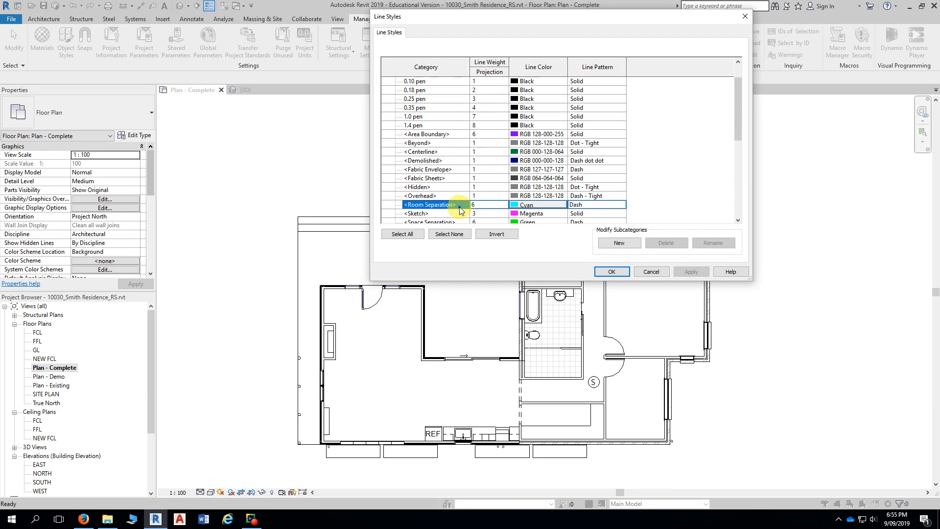
click(516, 206)
click(517, 205)
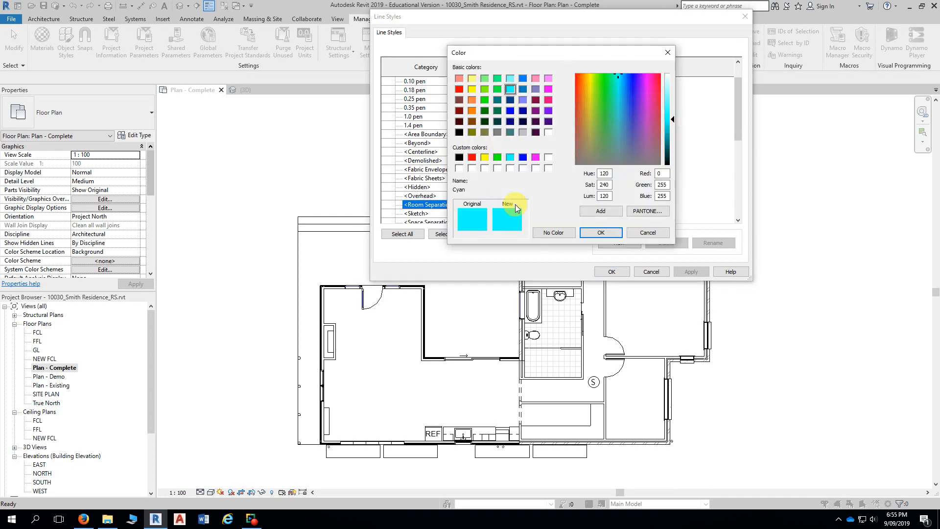
drag(618, 55, 739, 43)
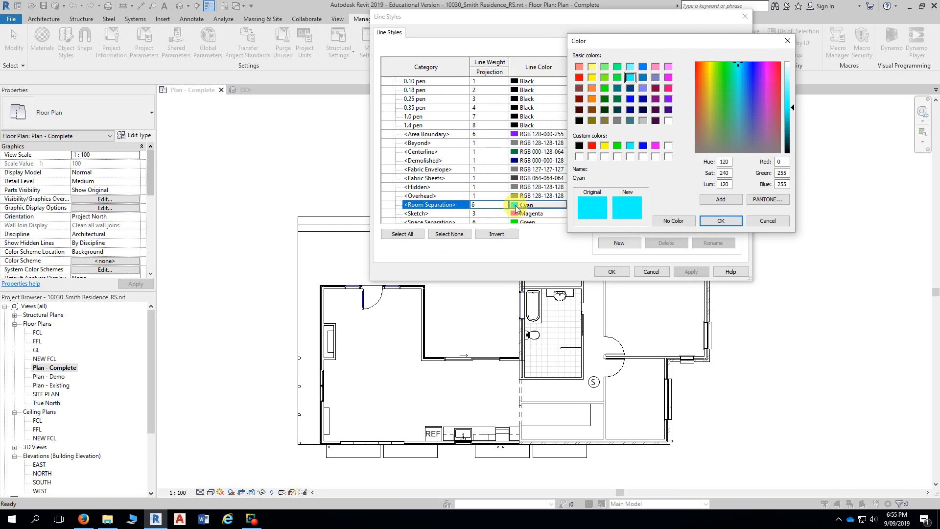
drag(608, 42, 616, 28)
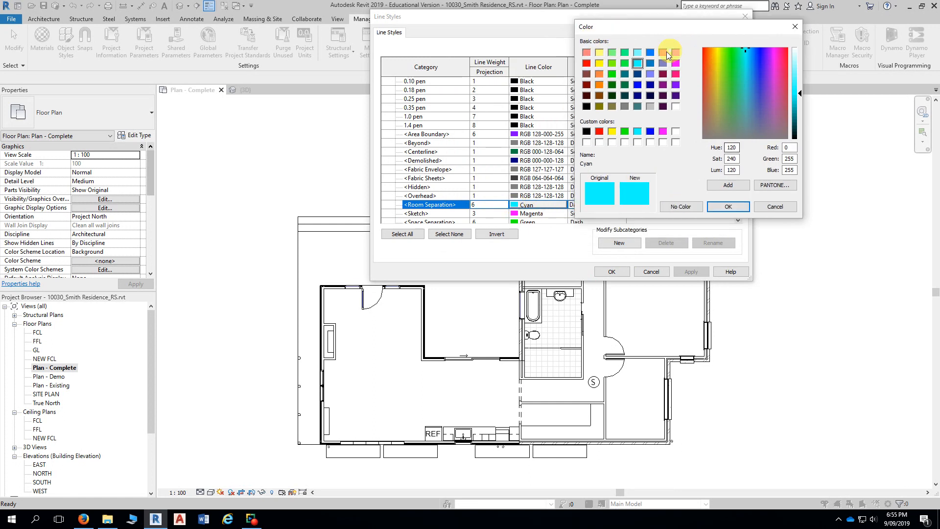
click(600, 95)
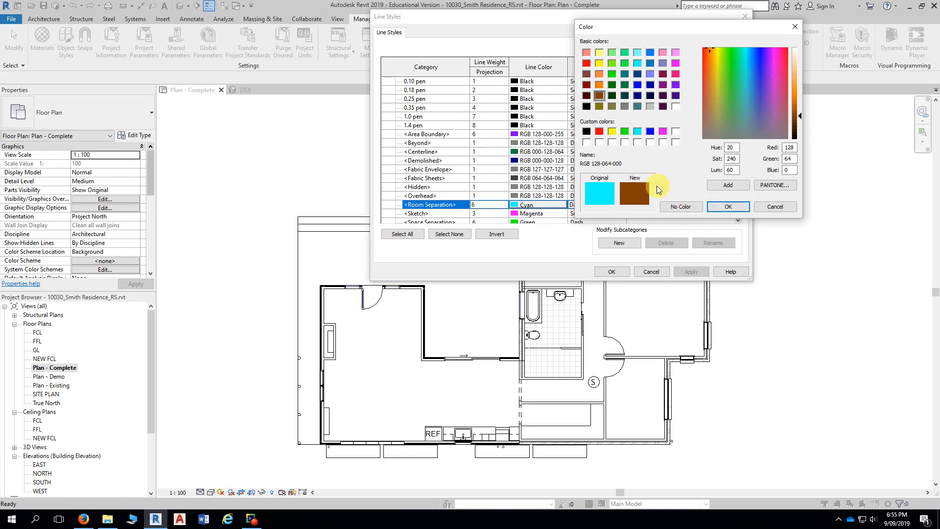
click(736, 207)
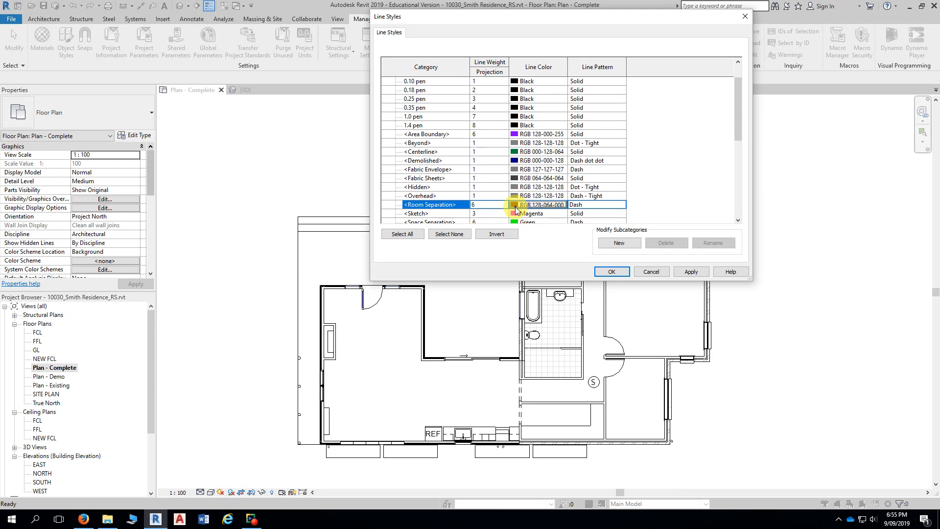
click(614, 272)
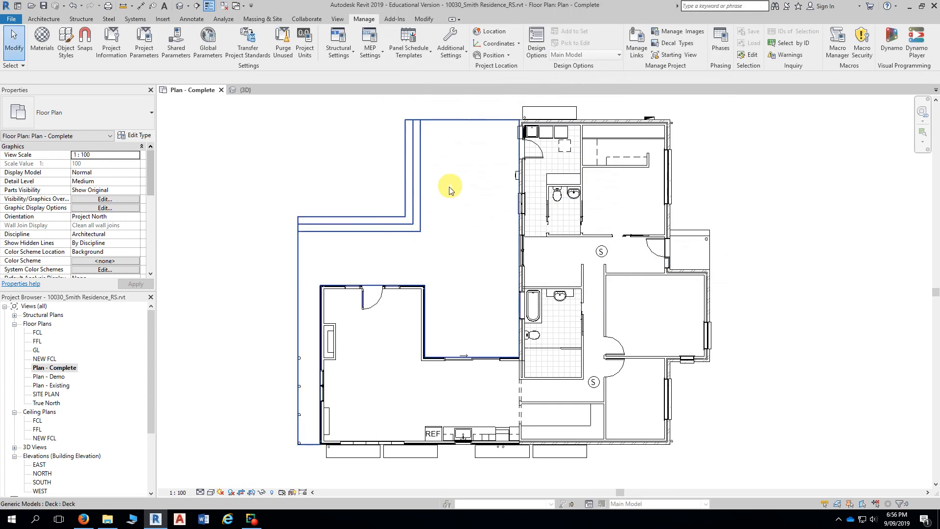
Step: Consult the room separation line layout in the A115 reference PDF in Firefox, and return to the Revit plan
middle_drag(367, 168, 342, 167)
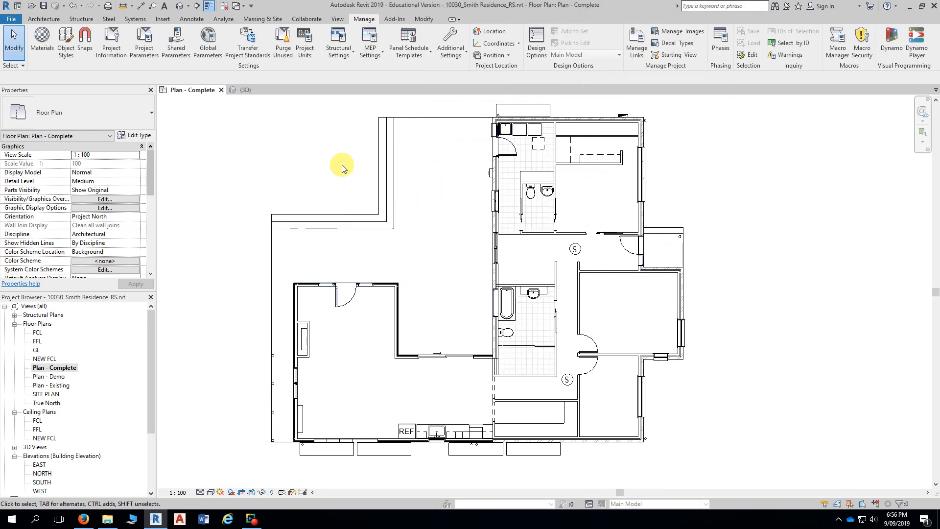
scroll(342, 168, up, 1)
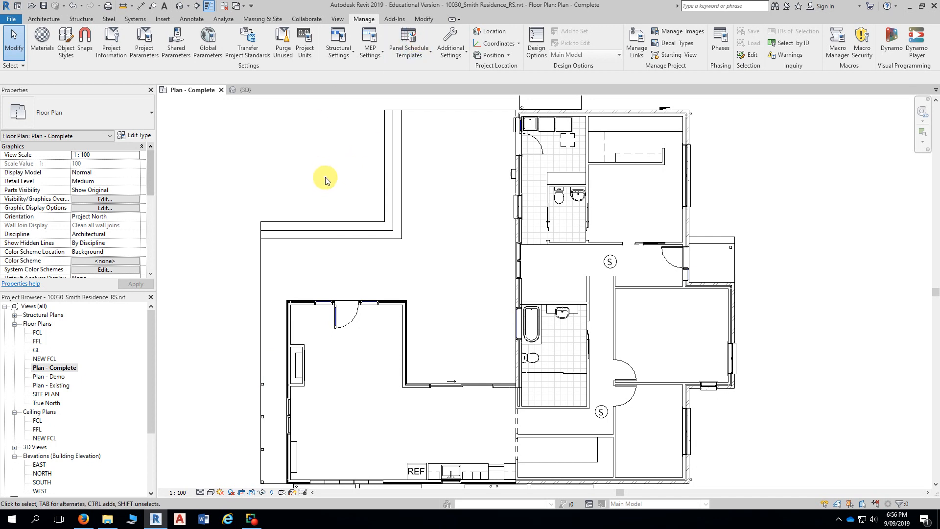
key(alt+Tab)
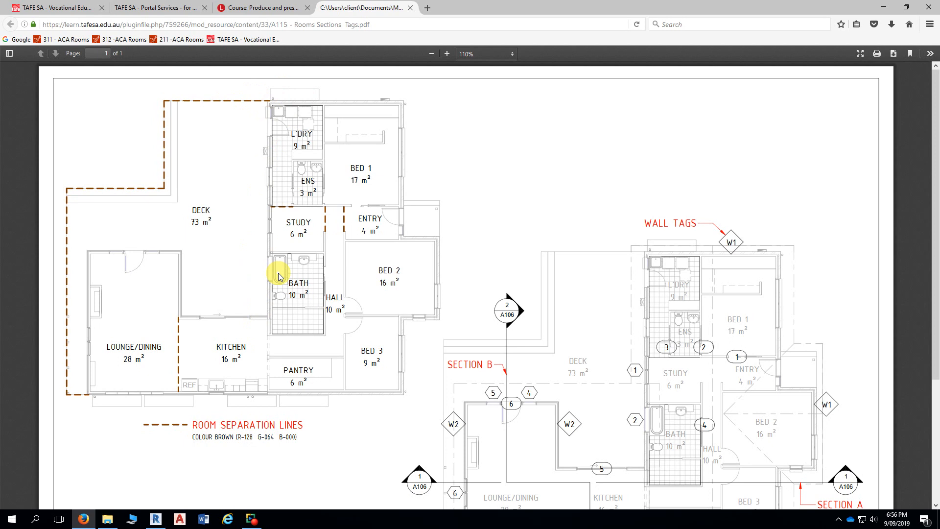
key(alt+Tab)
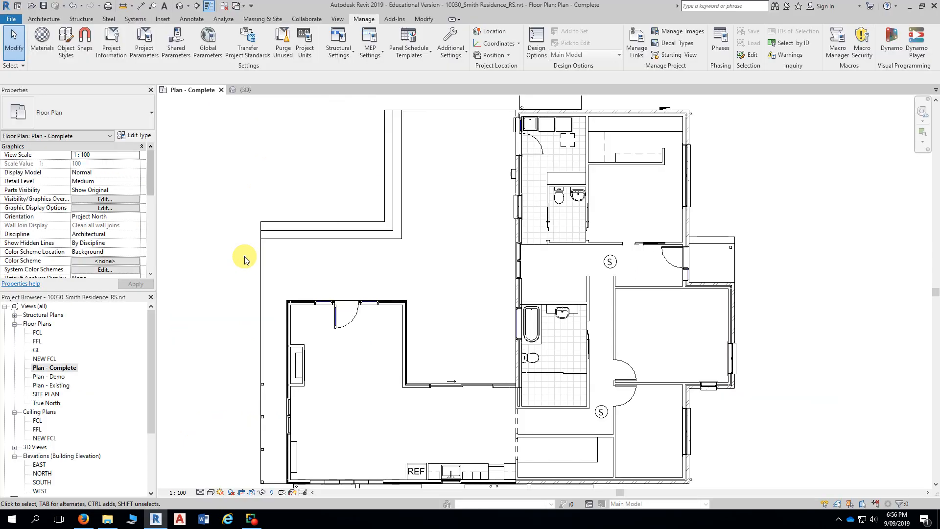
Step: Inspect the Room Bounding property of the lounge's exterior wall facing the deck, and deselect the wall
middle_drag(242, 241, 248, 178)
scroll(424, 189, up, 2)
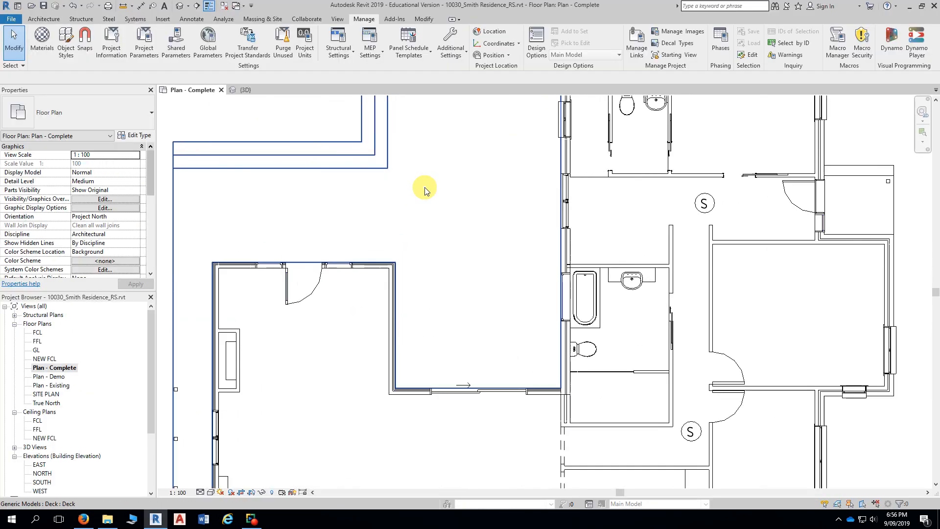
click(372, 268)
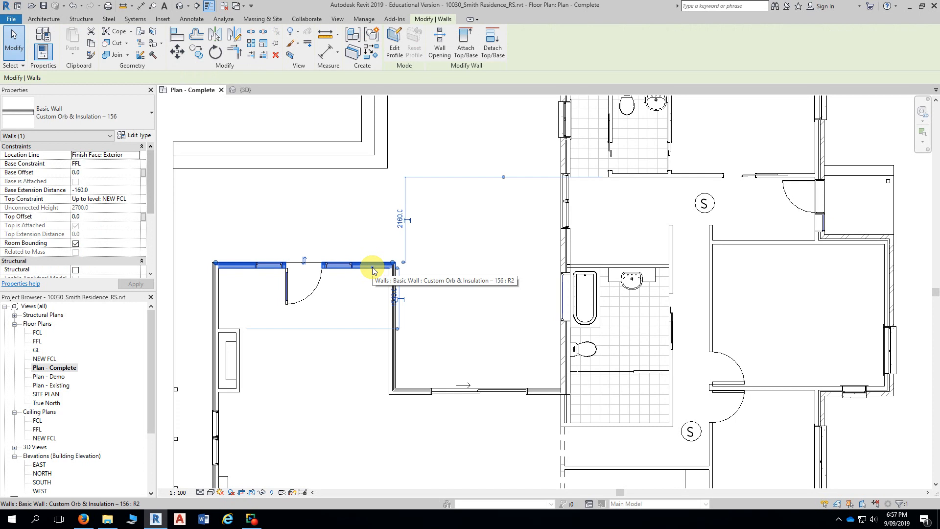
scroll(153, 180, down, 3)
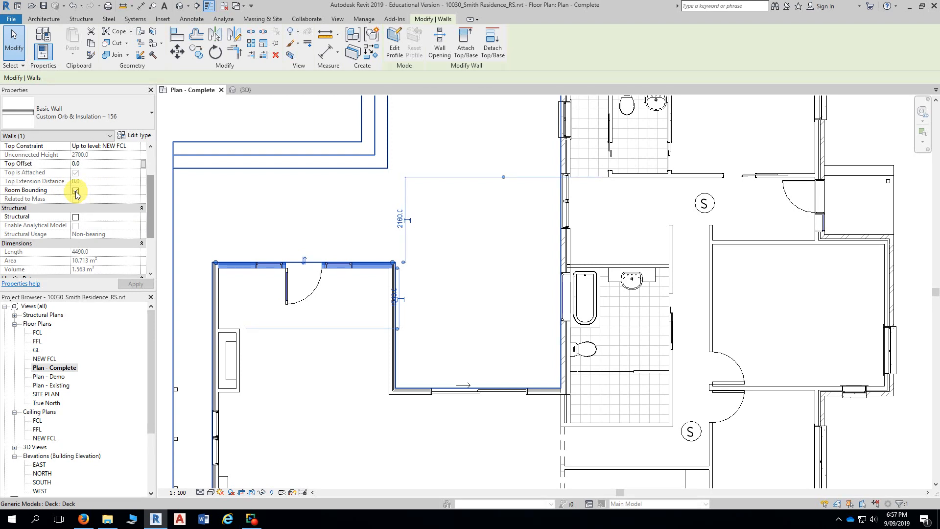
key(Escape)
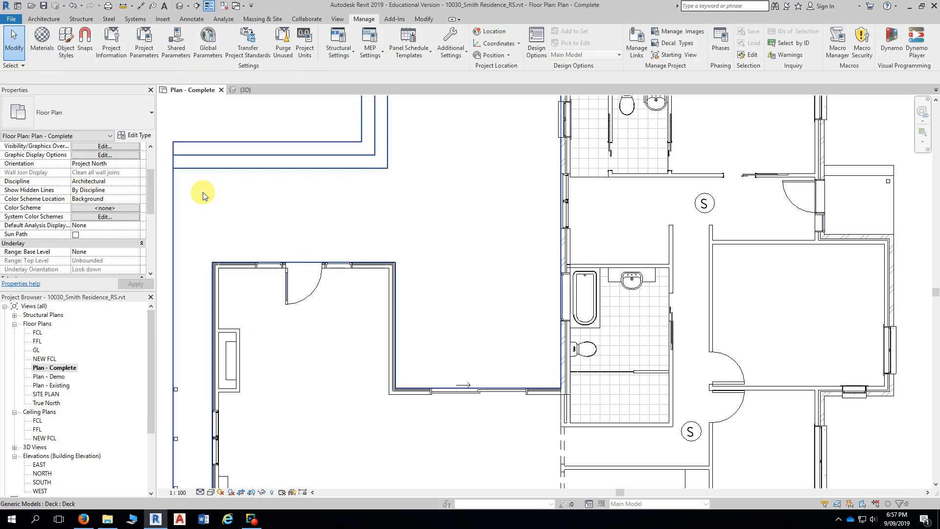
Step: Draw chained room separation lines from the laundry's outer wall corner along the deck's upper and stepped edges to its far left corner
scroll(231, 151, down, 4)
middle_drag(243, 224, 282, 184)
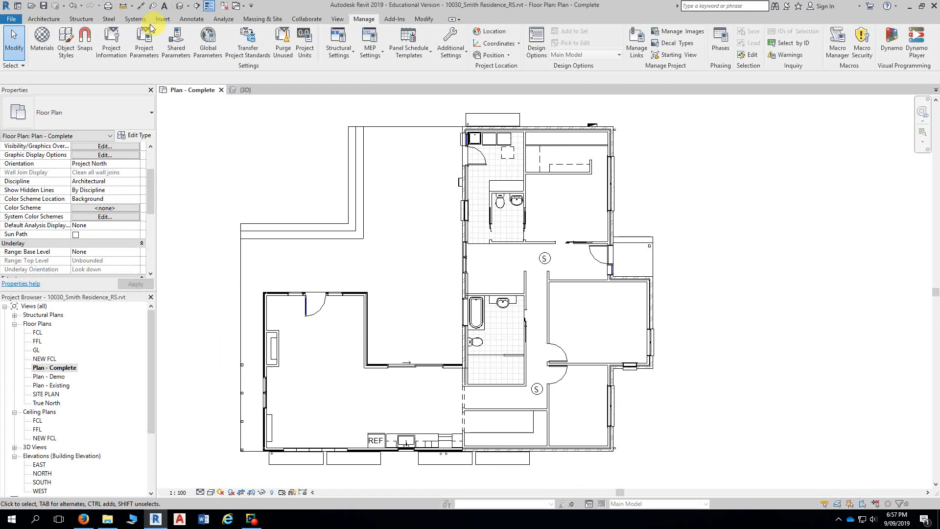
click(44, 18)
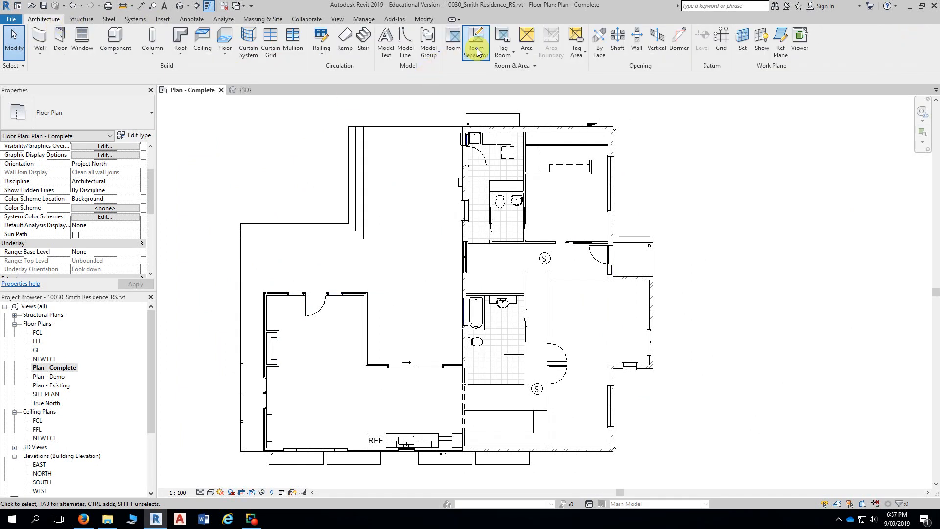
click(470, 31)
scroll(447, 122, up, 3)
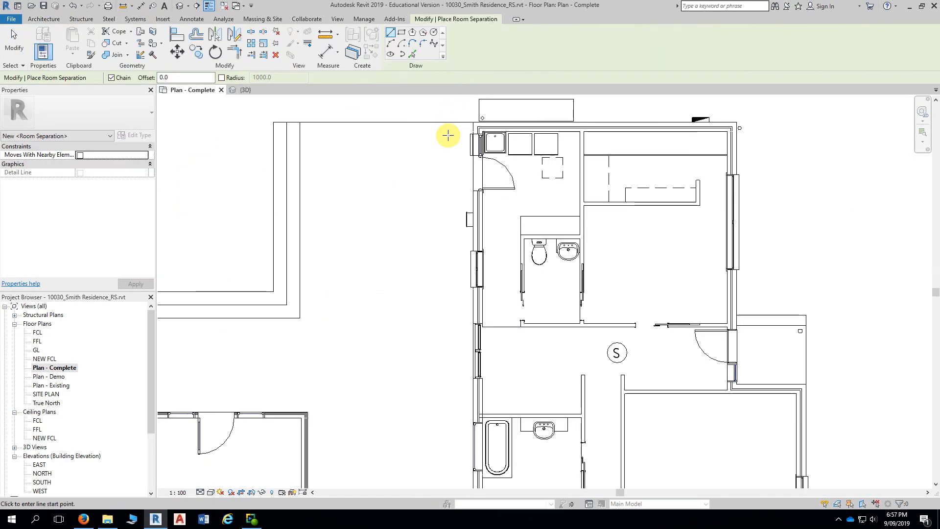
click(473, 120)
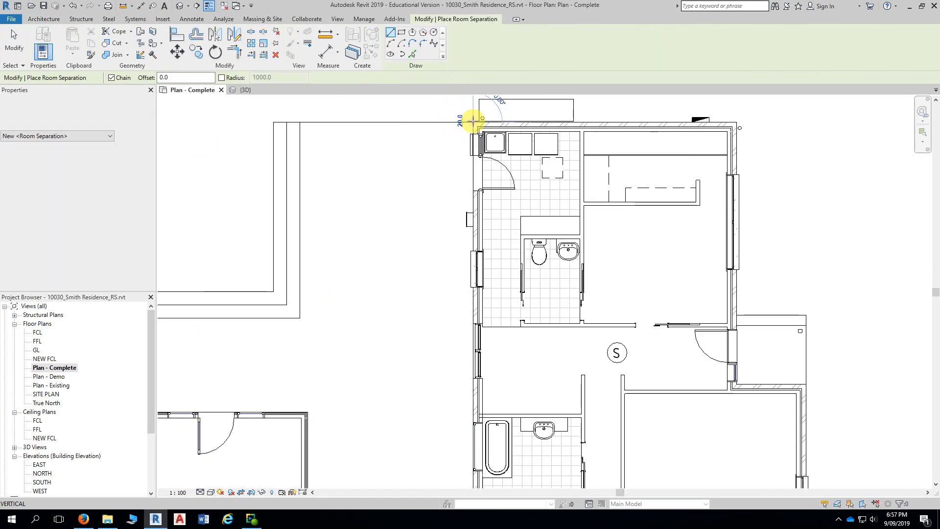
click(273, 122)
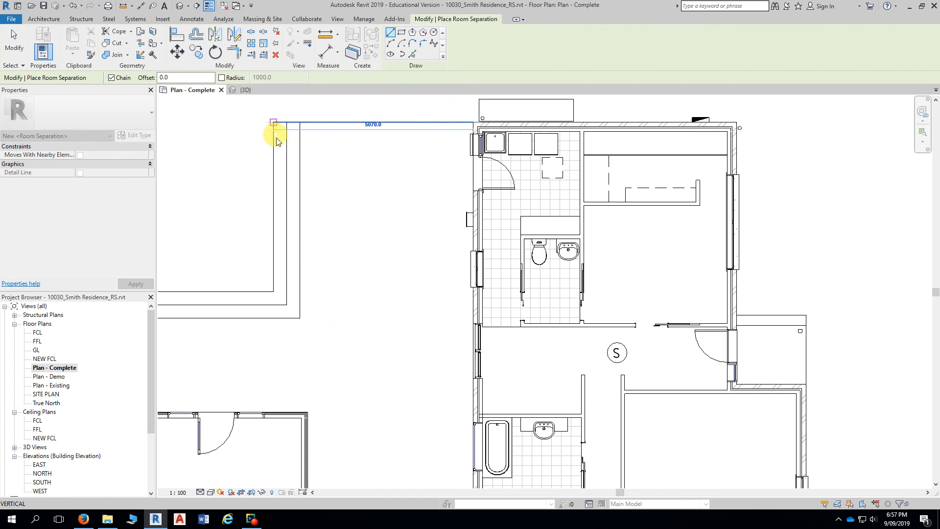
click(273, 292)
middle_drag(227, 252, 490, 161)
click(338, 201)
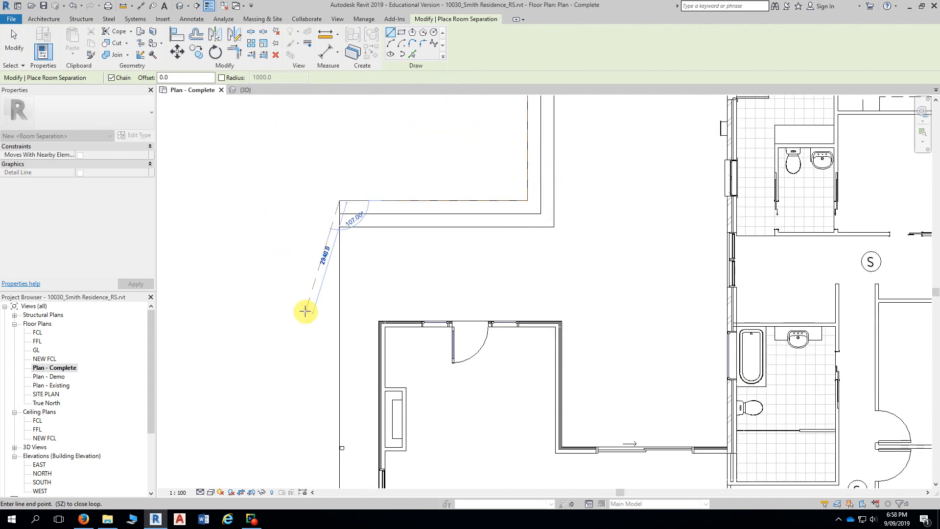
Step: Continue the room separation lines down the deck's left edge and across its bottom edge into the lounge wall corner, ending the chain
middle_drag(281, 340, 248, 130)
scroll(315, 392, up, 4)
scroll(292, 382, up, 4)
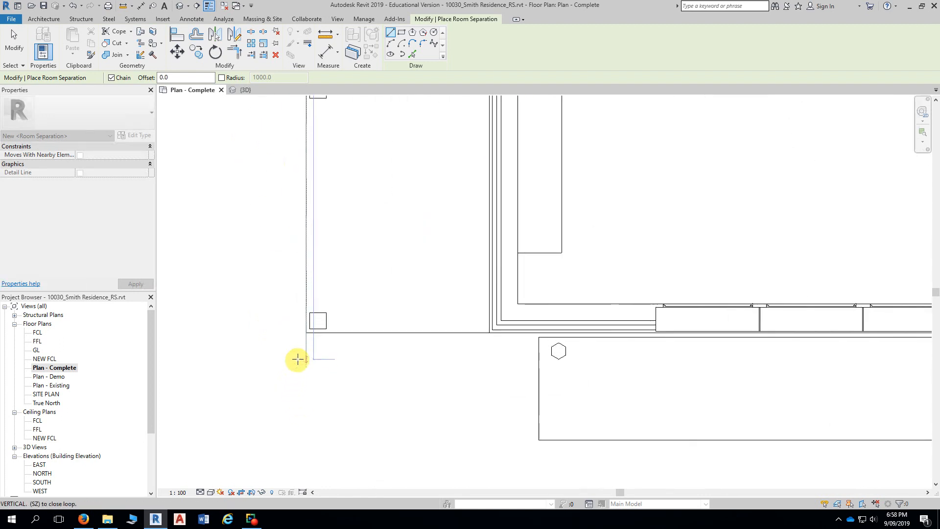
click(306, 324)
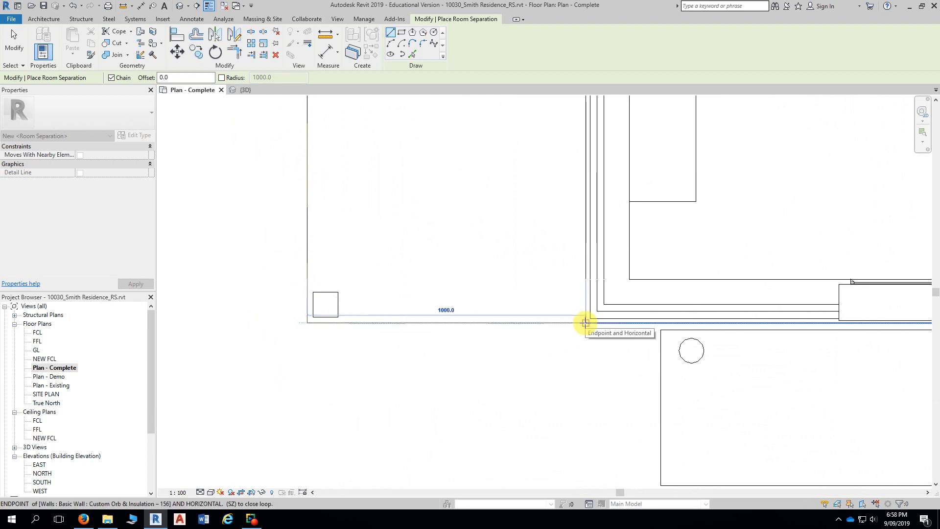
click(606, 323)
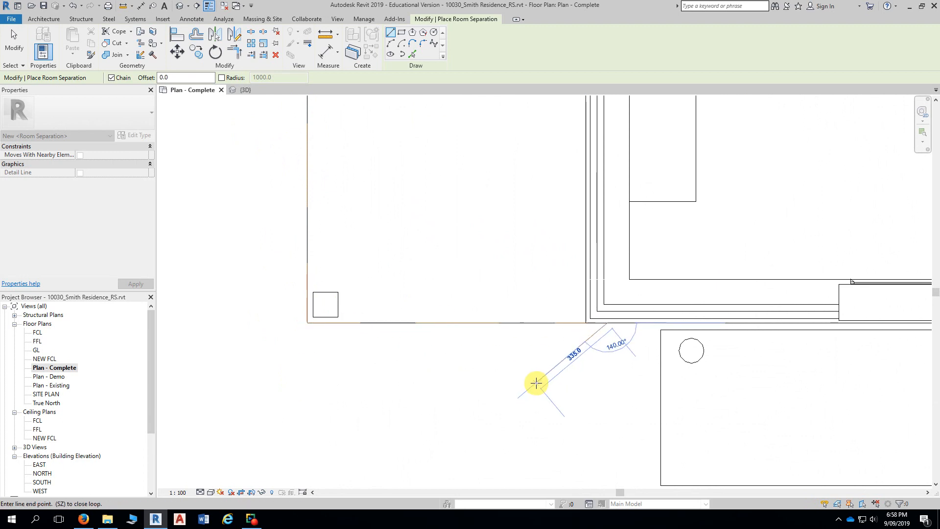
key(Escape)
key(Escape)
Step: Switch thin lines off to check the separation lines around the deck at their real weight, and switch thin lines back on
scroll(534, 396, down, 5)
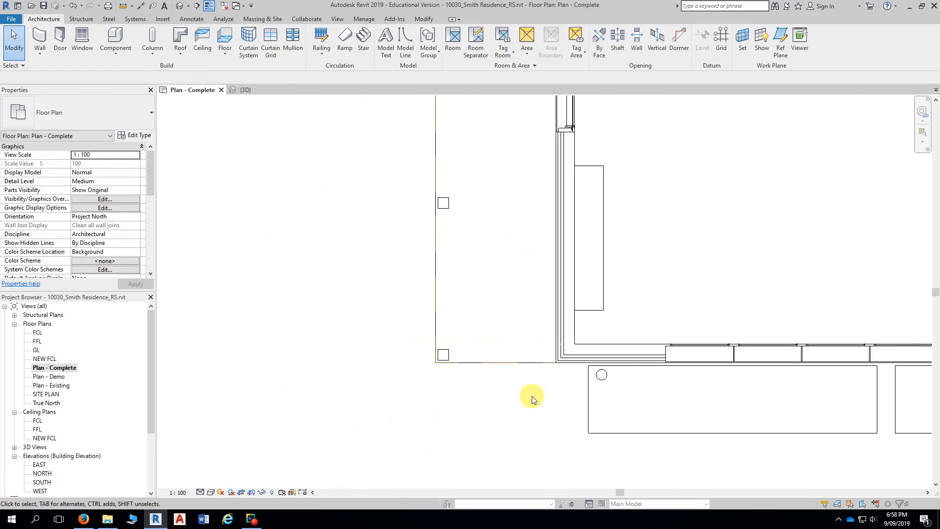
scroll(525, 387, down, 2)
scroll(348, 381, down, 2)
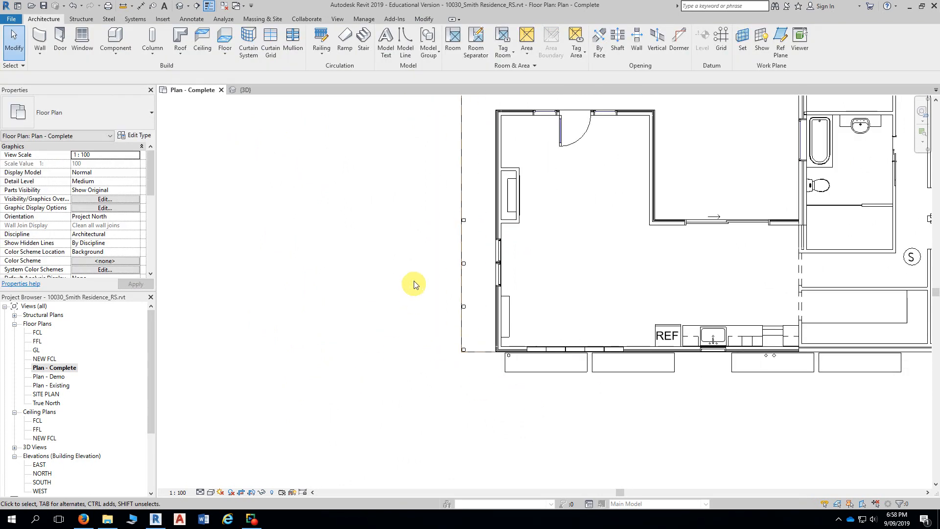
scroll(327, 366, down, 3)
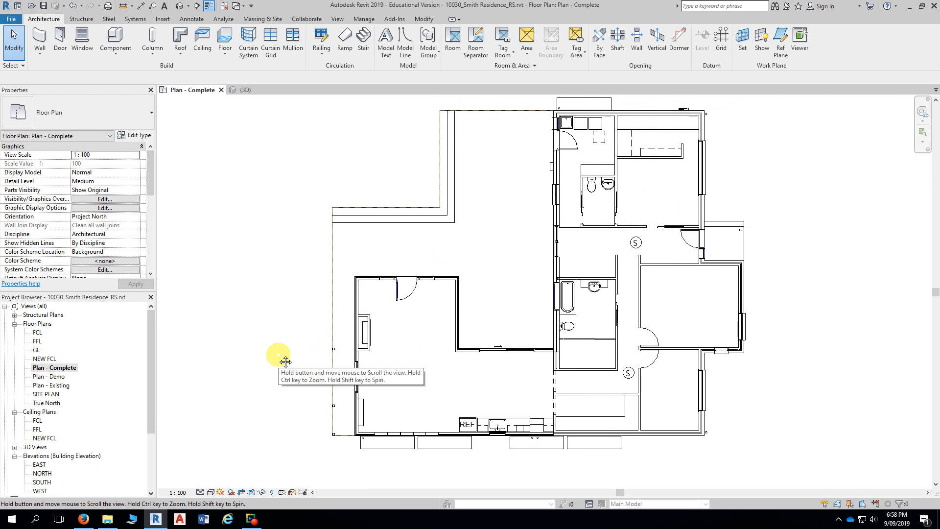
click(209, 6)
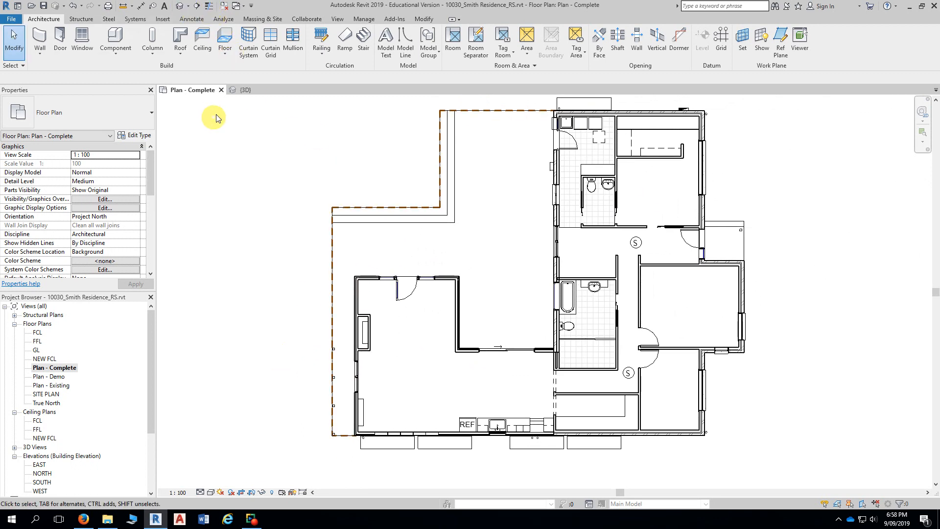
click(209, 7)
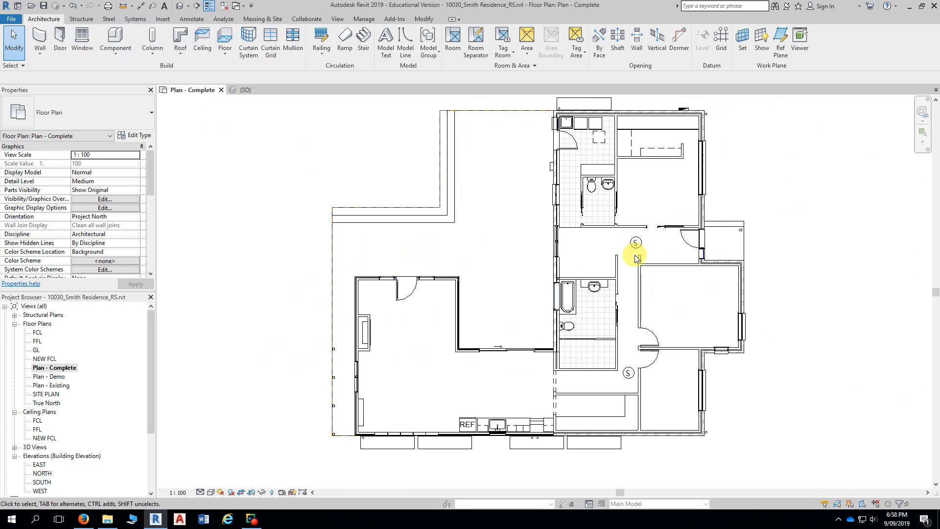
Step: Draw a vertical room separation line from the end of the study's side wall up to the ensuite wall, dividing study from hall
scroll(631, 247, up, 3)
middle_drag(639, 252, 593, 232)
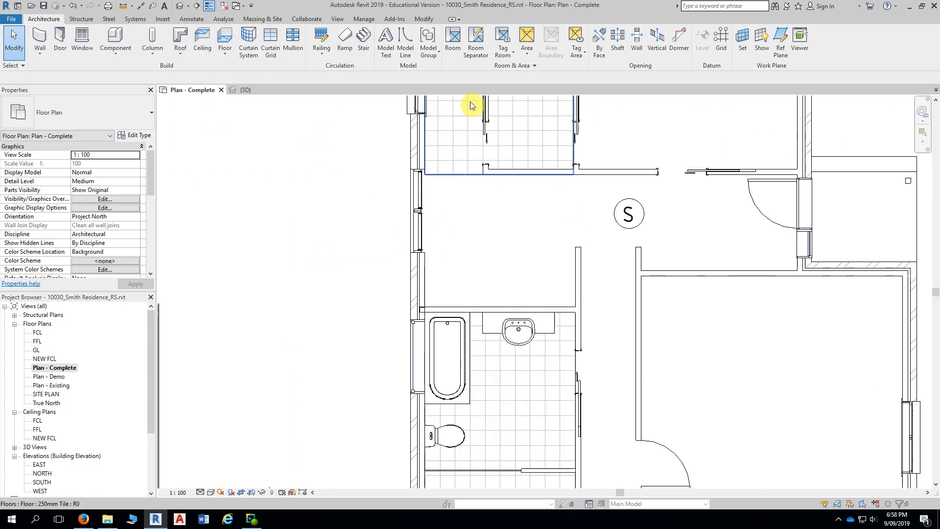
click(483, 58)
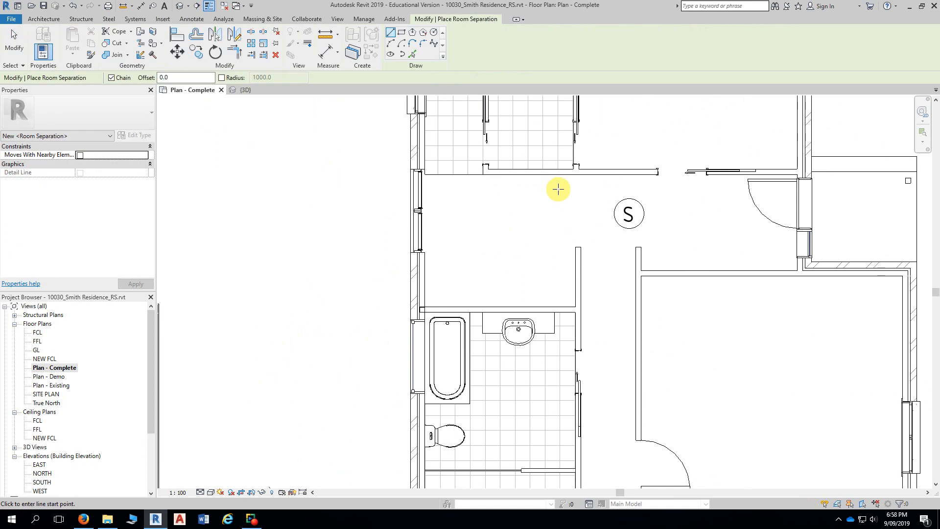
click(578, 247)
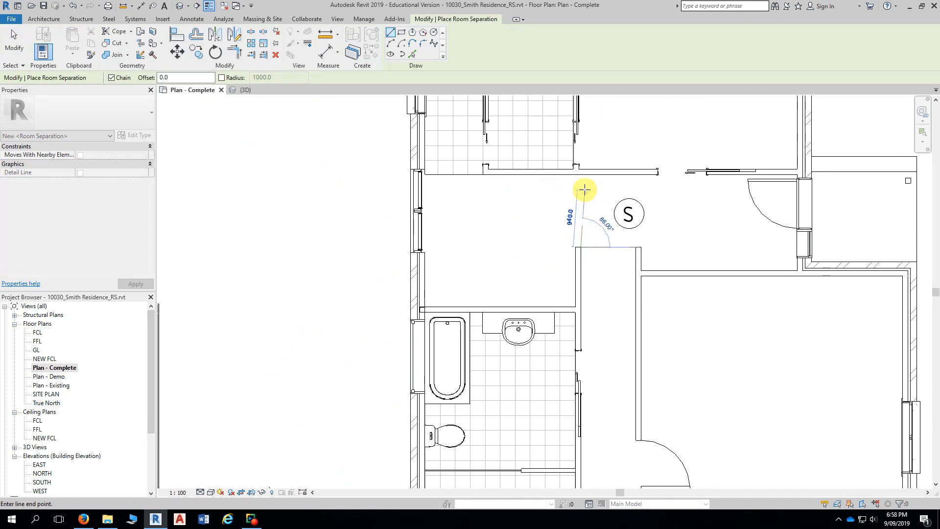
click(578, 176)
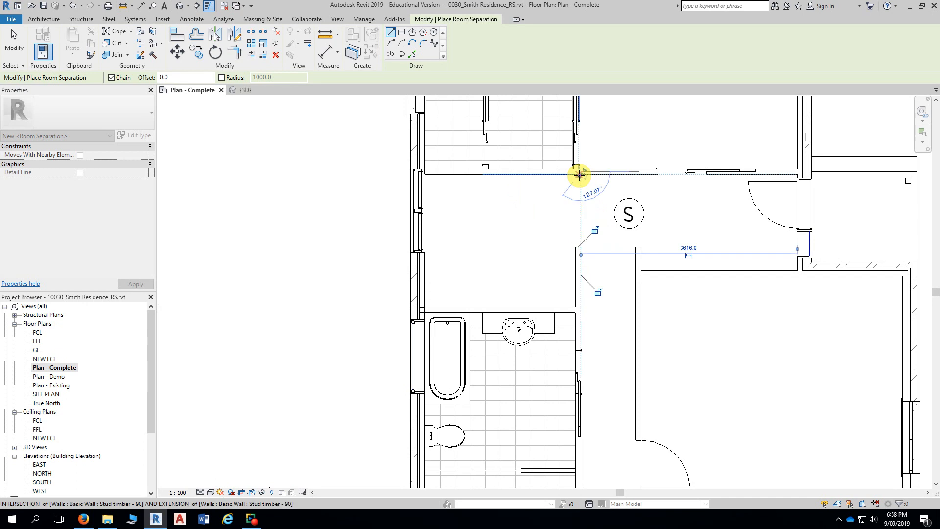
Step: Draw a vertical room separation line from the bedroom-side hall wall end up to the wall opposite, dividing hall from entry
key(Escape)
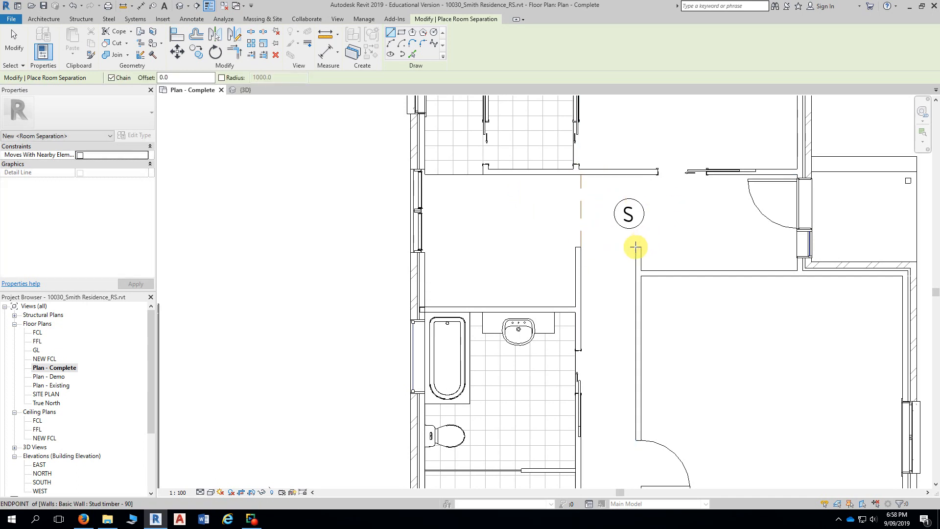
click(635, 247)
click(635, 175)
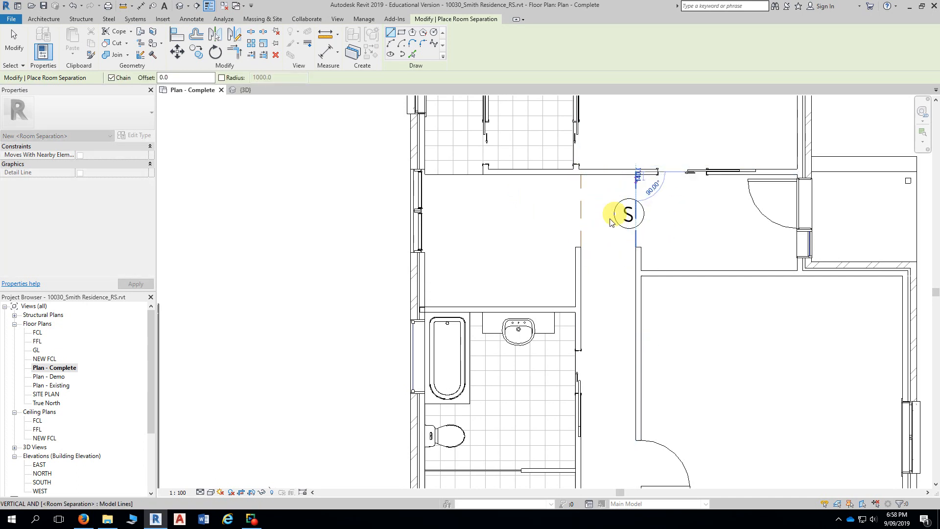
key(Escape)
key(Escape)
scroll(360, 228, down, 1)
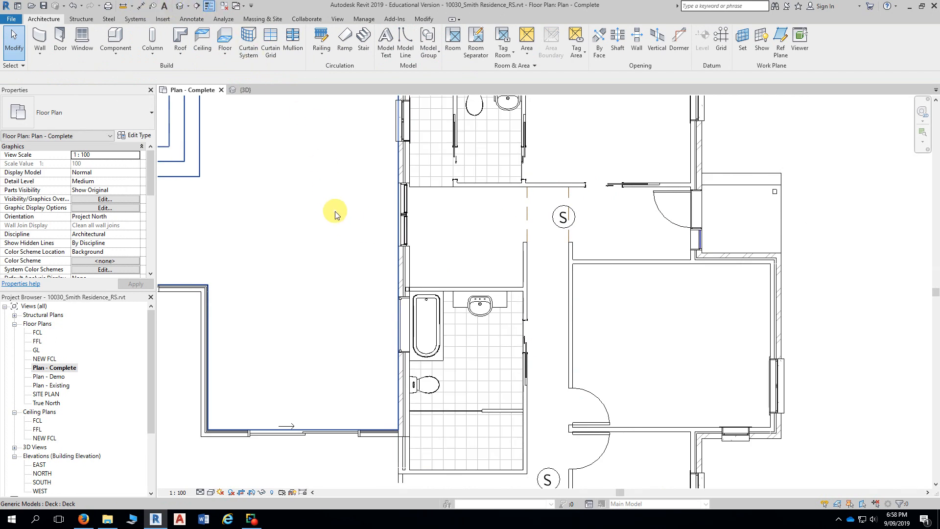
Step: Draw a horizontal room separation line from the ensuite wall end to the outer wall, closing the opening between laundry and study
mouse_move(335, 289)
middle_down()
mouse_move(394, 212)
mouse_move(338, 215)
middle_up()
scroll(380, 216, up, 3)
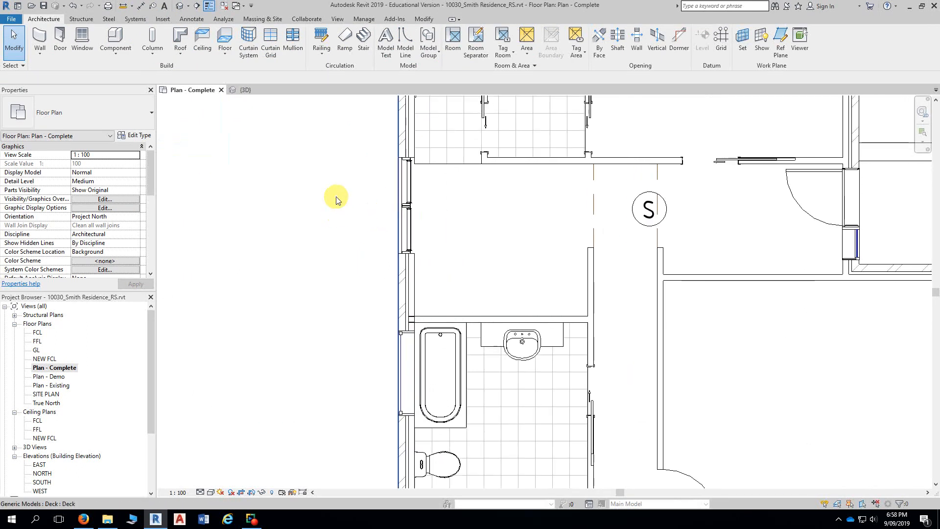
click(477, 54)
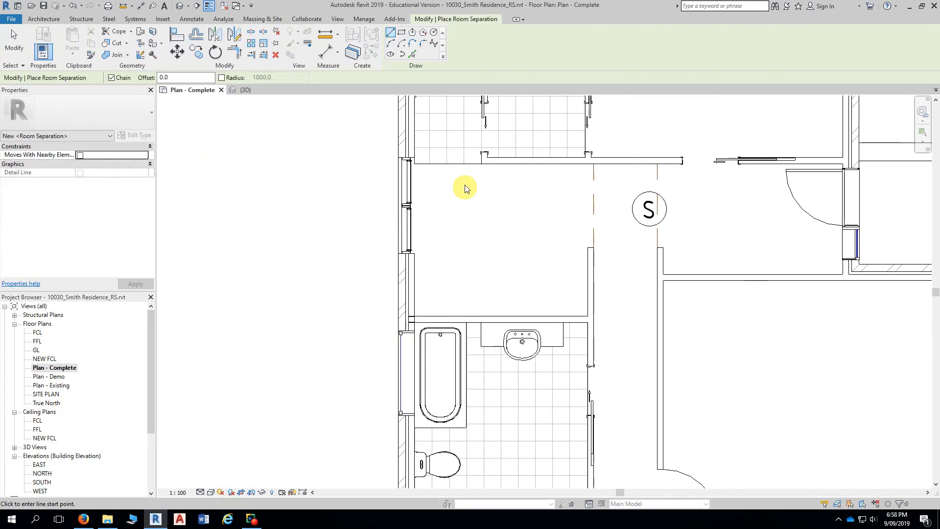
scroll(472, 176, up, 3)
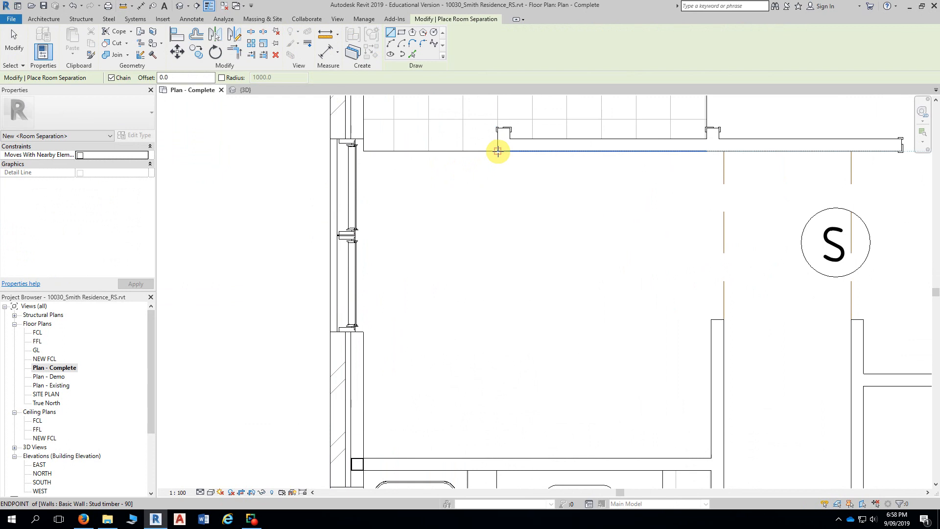
click(497, 151)
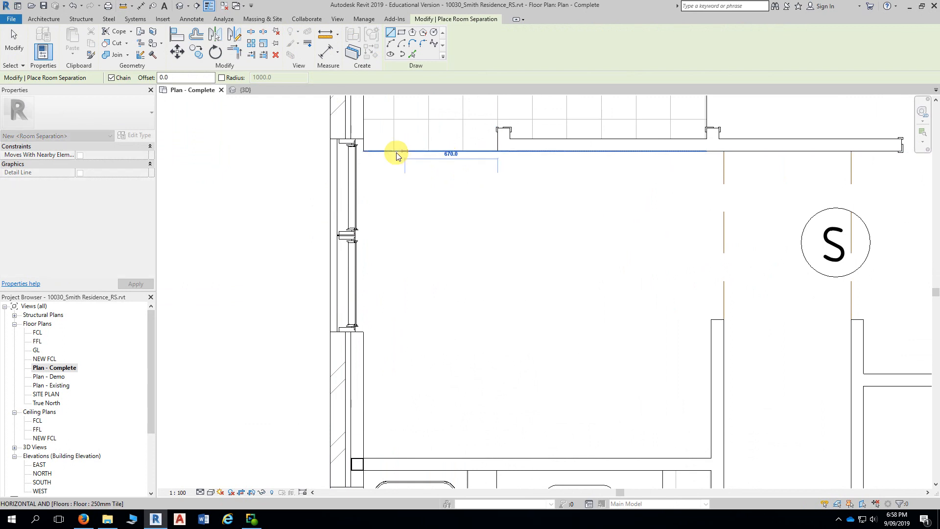
click(363, 151)
key(Escape)
key(Escape)
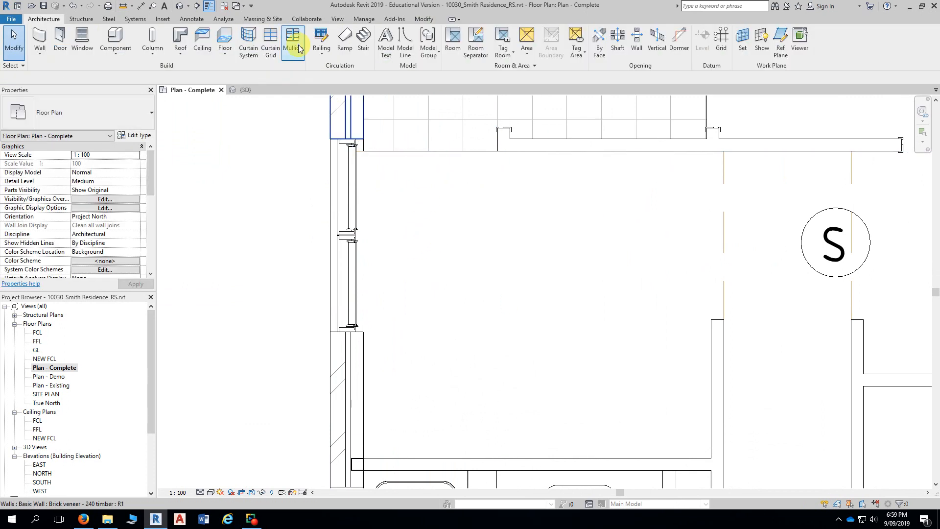
Step: Switch thin lines off to check the study and hall separation lines at their real weight, and switch thin lines back on
click(208, 5)
scroll(248, 138, down, 4)
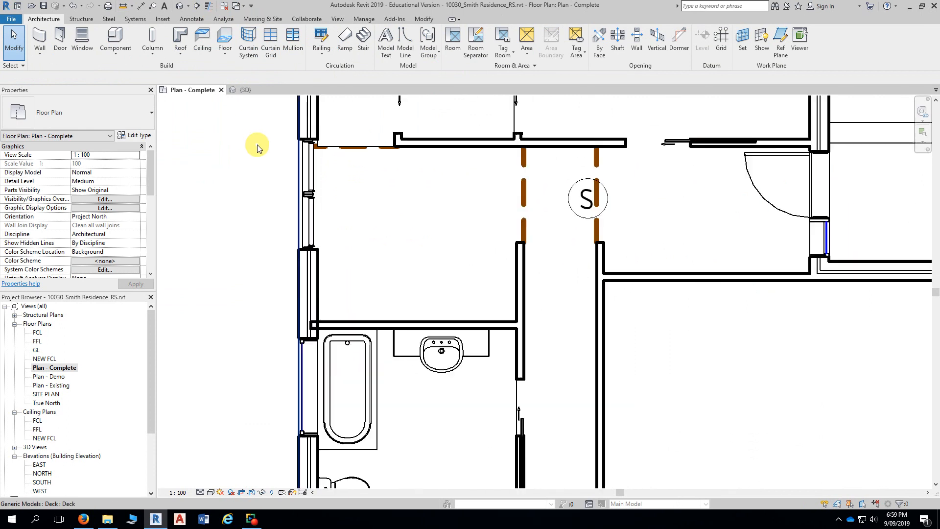
middle_drag(206, 239, 516, 170)
scroll(453, 278, up, 2)
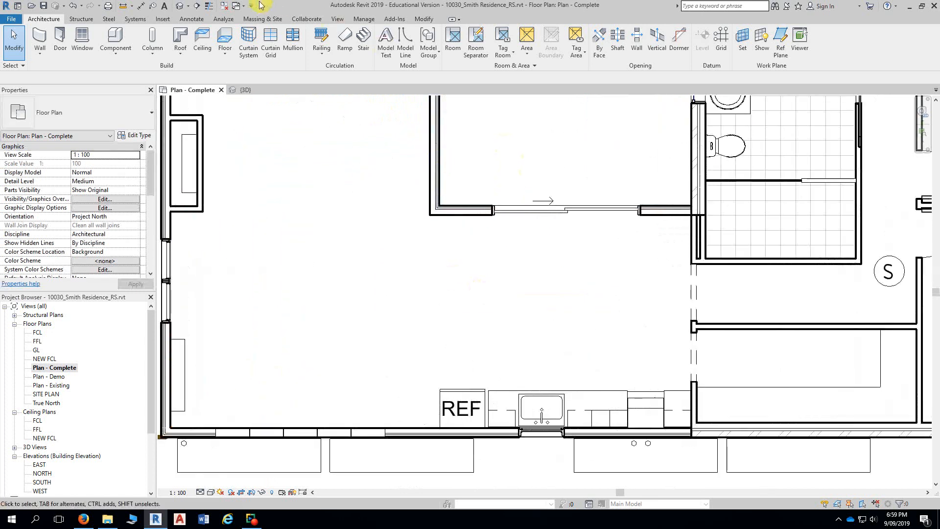
click(206, 6)
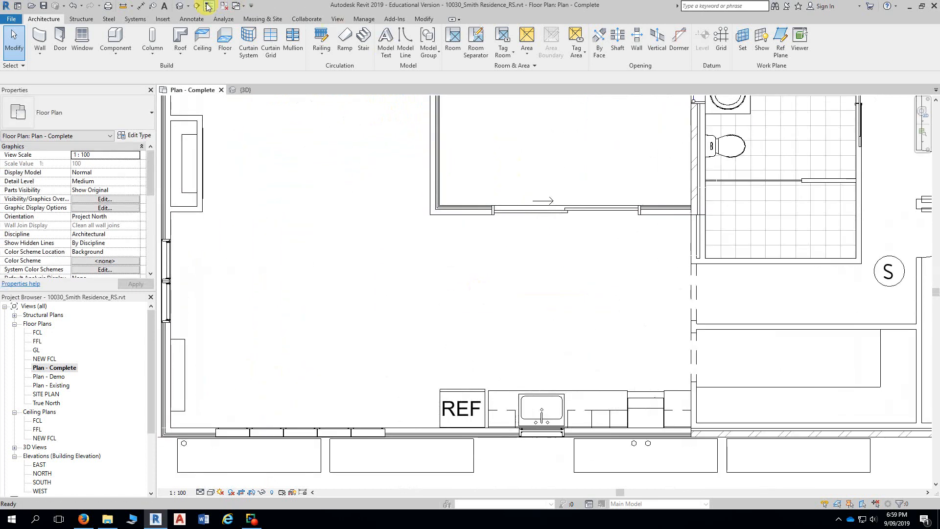
Step: Draw a vertical room separation line from the lounge's inner wall corner down to the bottom wall beside the fridge, dividing lounge from kitchen
click(476, 42)
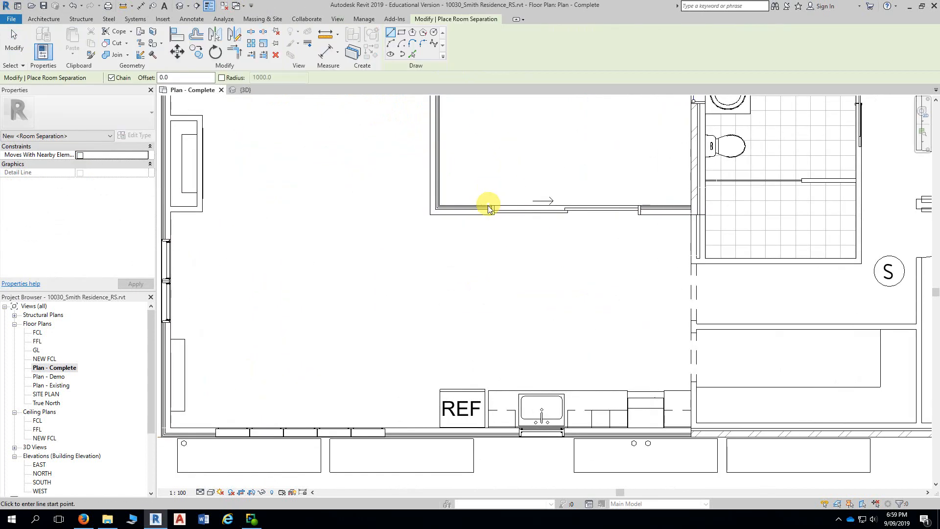
click(430, 215)
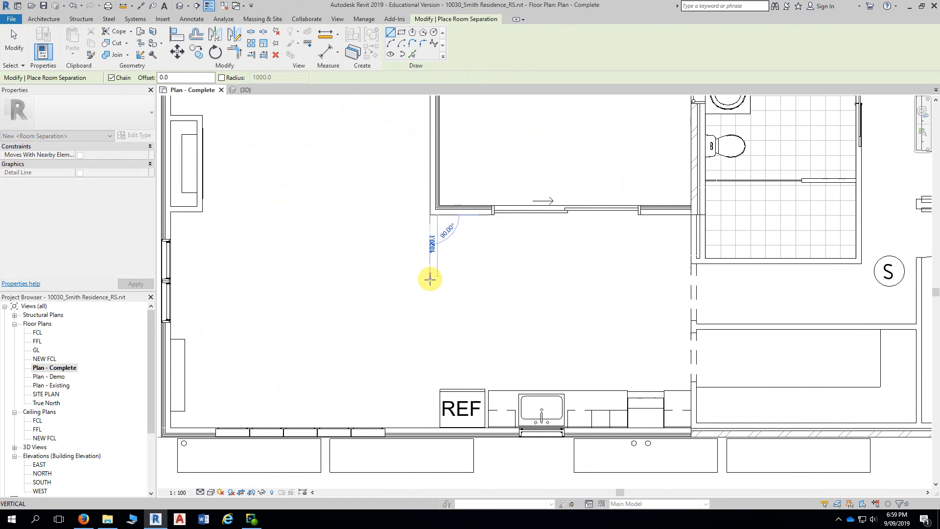
click(428, 426)
key(Escape)
key(Escape)
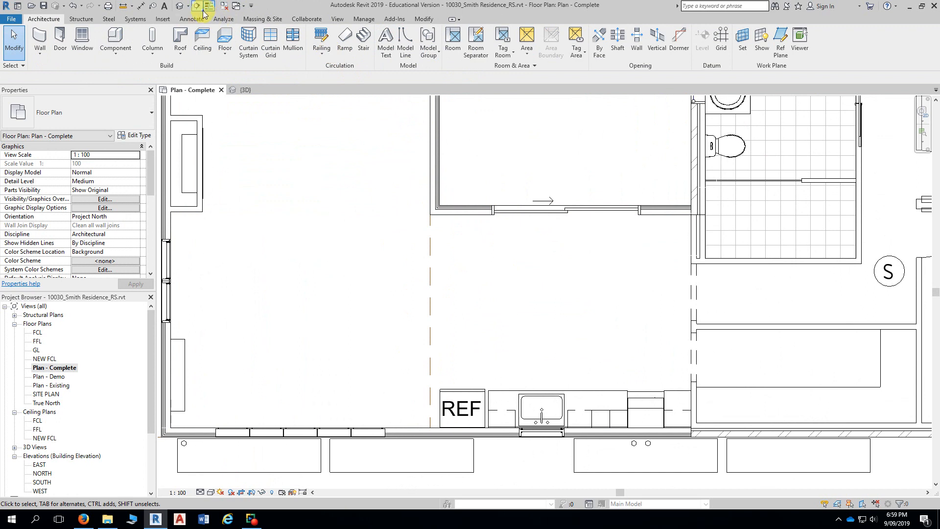
Step: Switch thin lines off and look over the room separation lines across the whole floor plan
scroll(289, 174, down, 5)
scroll(300, 184, down, 2)
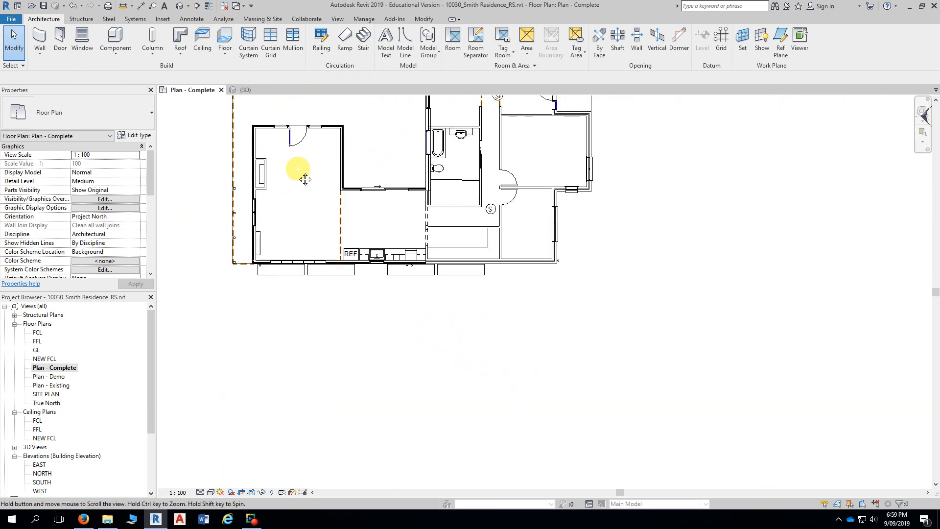
middle_drag(304, 178, 334, 334)
scroll(318, 318, up, 1)
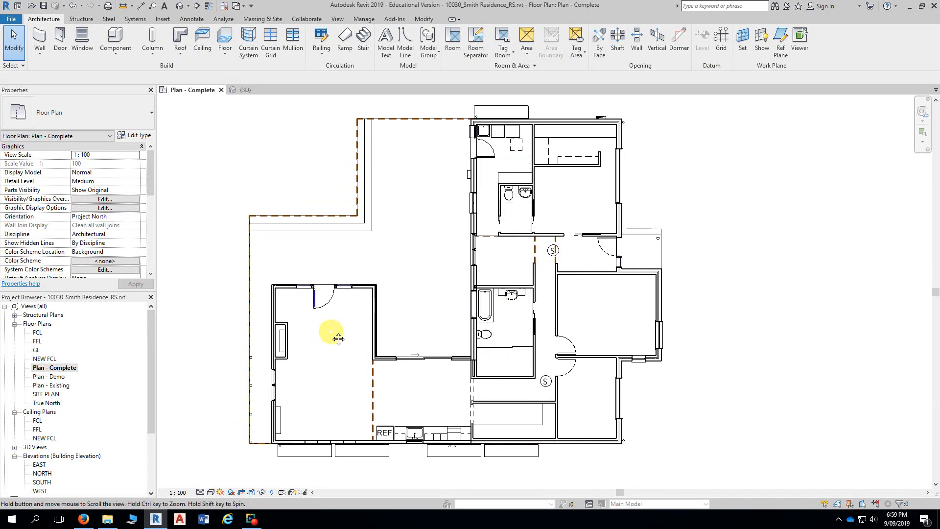
middle_drag(783, 256, 793, 264)
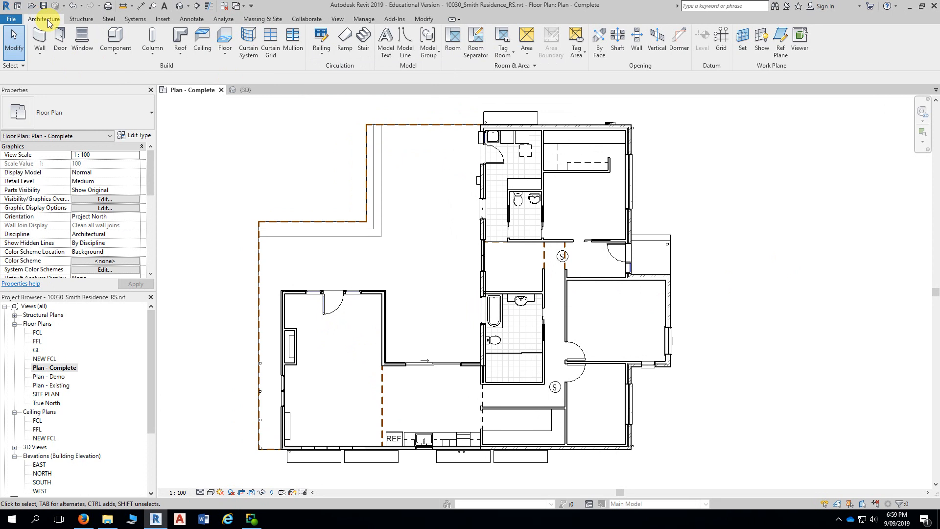
click(471, 53)
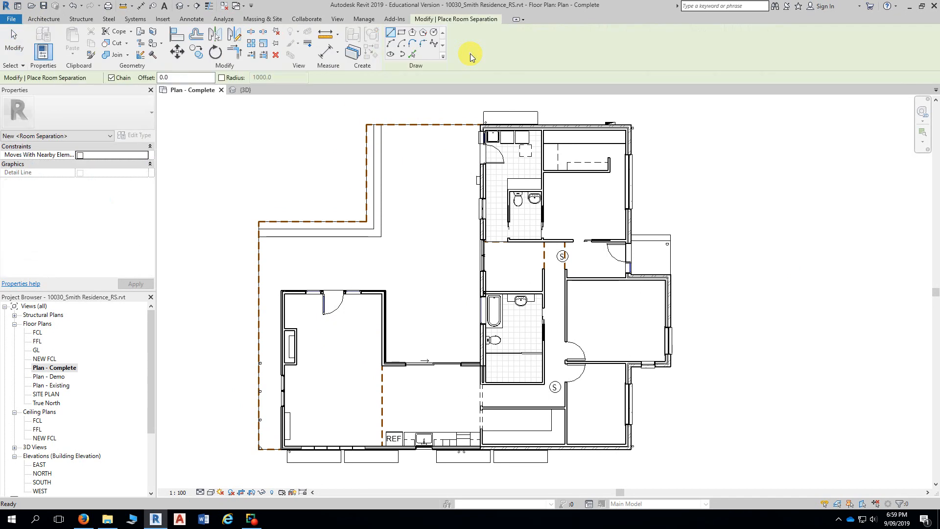
key(Escape)
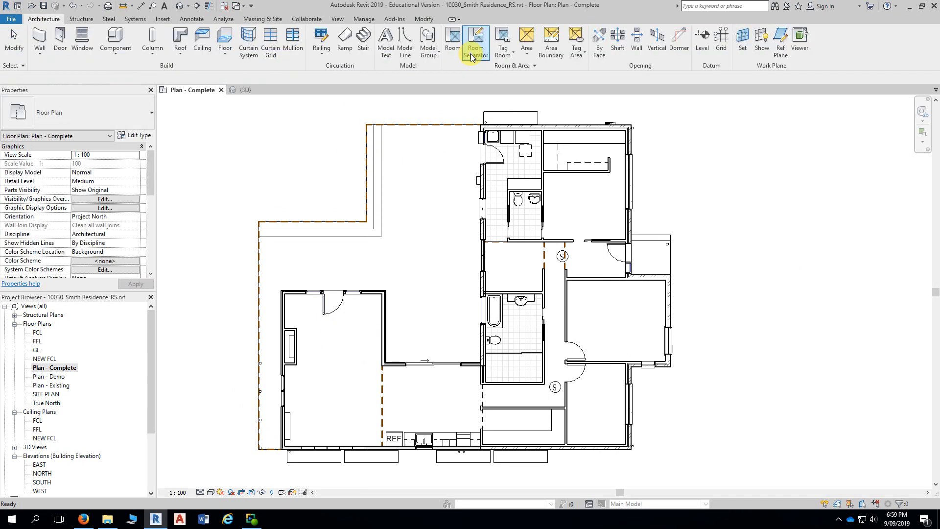
middle_drag(708, 169, 719, 160)
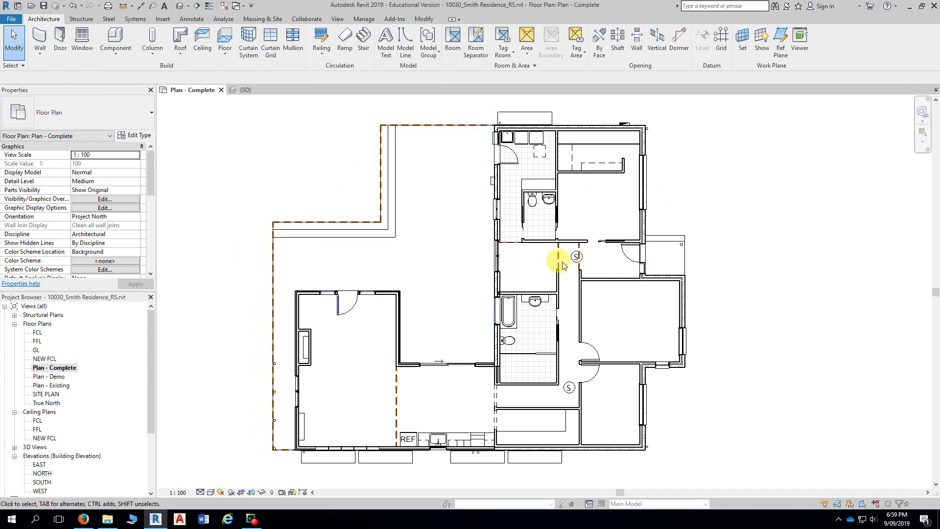
Step: Examine the separation lines around the study and hall and between lounge and kitchen up close, and return to the overall plan
scroll(520, 257, up, 5)
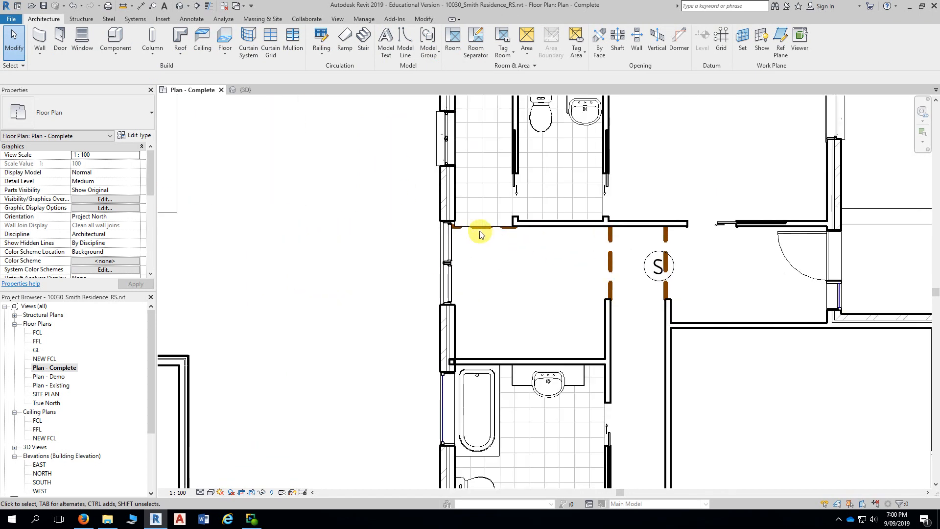
middle_drag(526, 265, 411, 161)
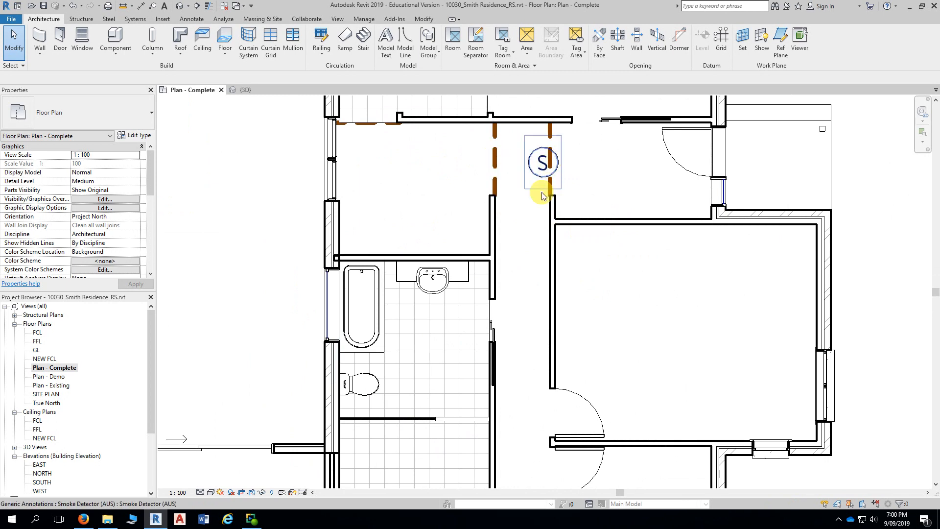
scroll(541, 189, down, 5)
scroll(360, 389, up, 4)
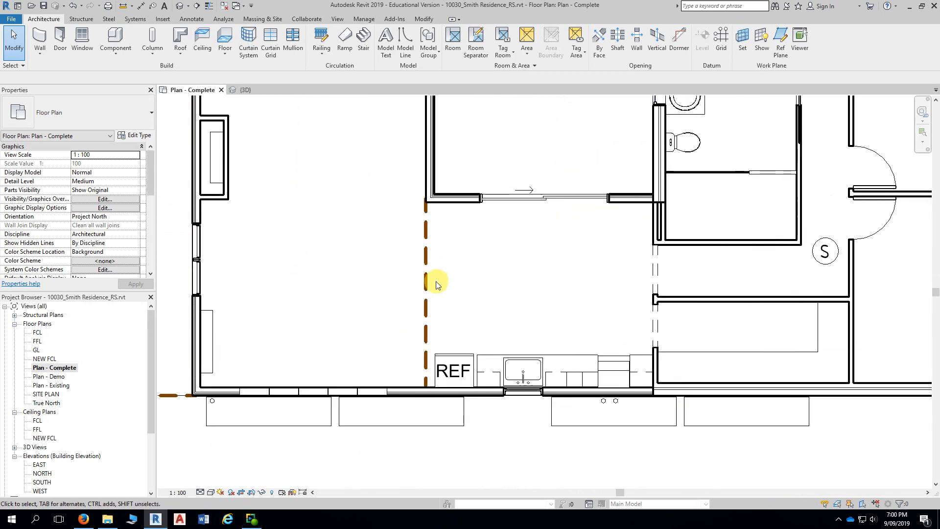
scroll(455, 273, down, 6)
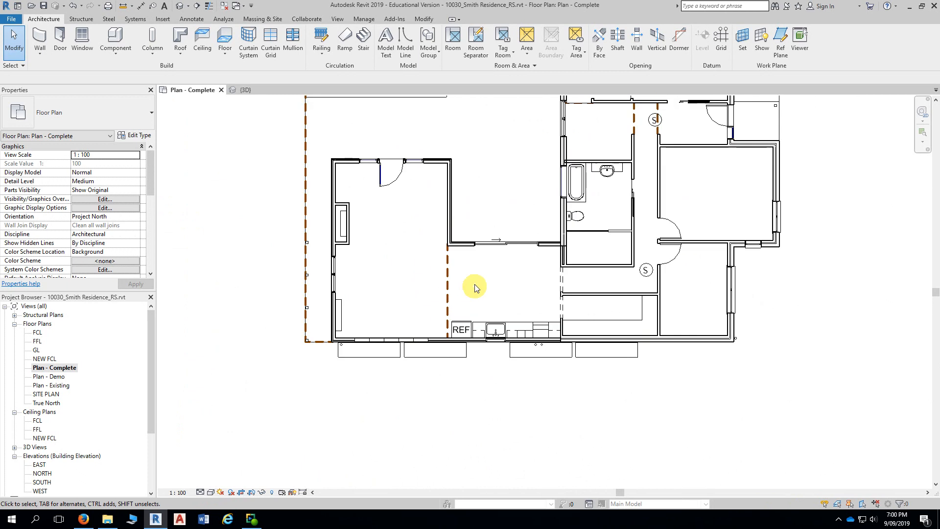
scroll(619, 325, up, 2)
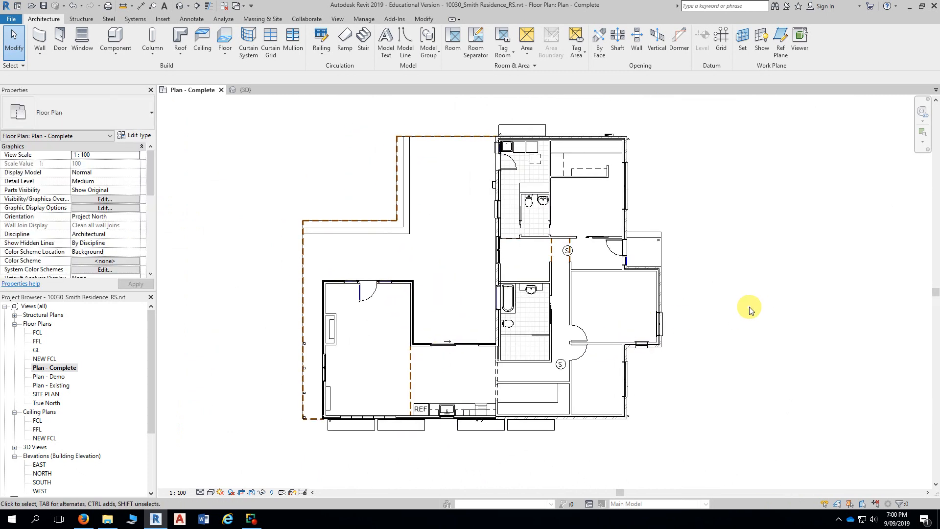
scroll(357, 168, up, 2)
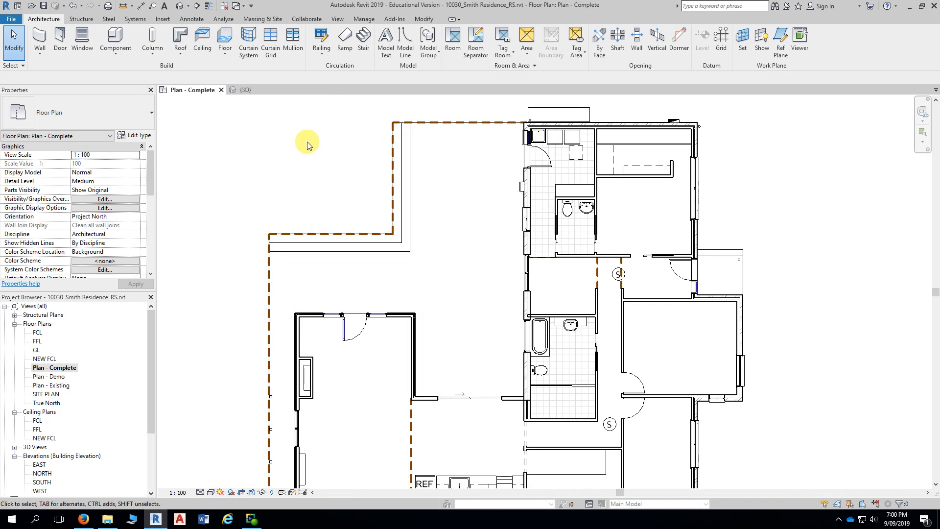
Step: Switch thin lines on, examine the deck, study and hall separation lines up close, and switch thin lines off again
click(209, 8)
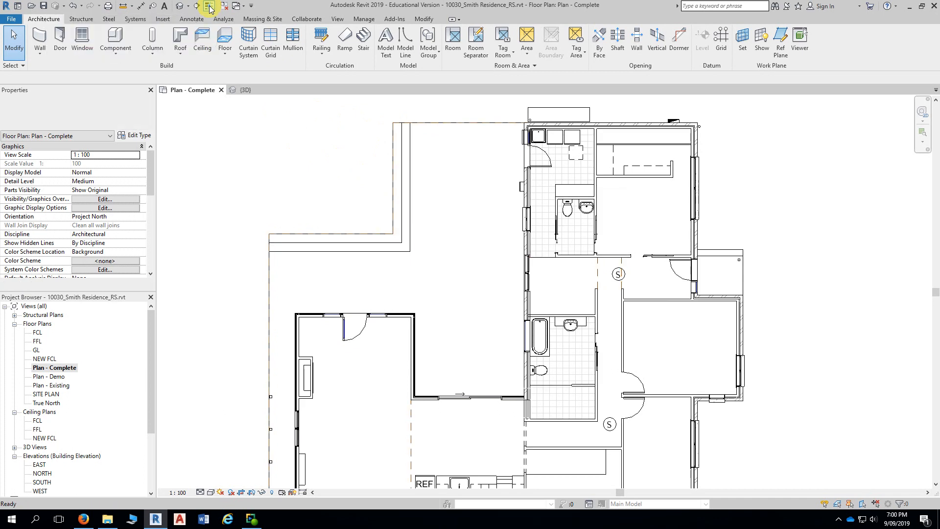
middle_drag(293, 161, 301, 166)
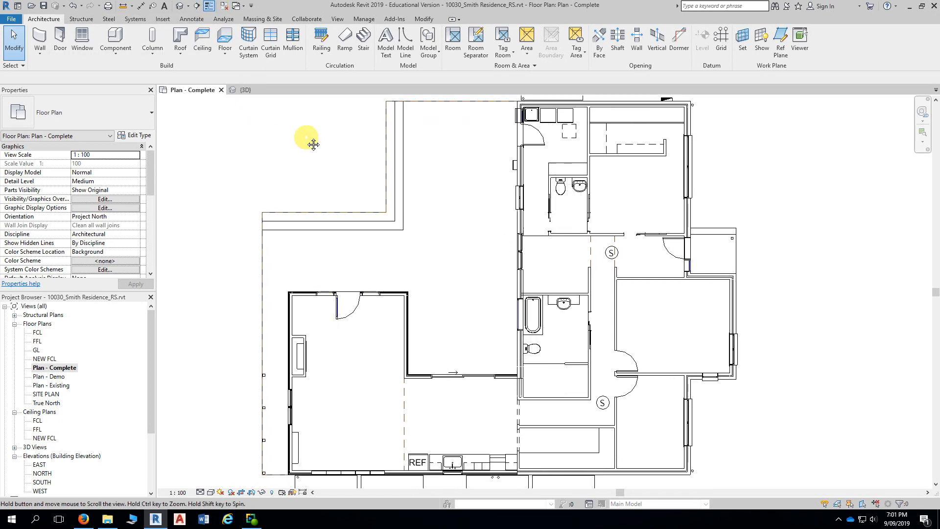
scroll(310, 141, up, 1)
scroll(406, 137, up, 1)
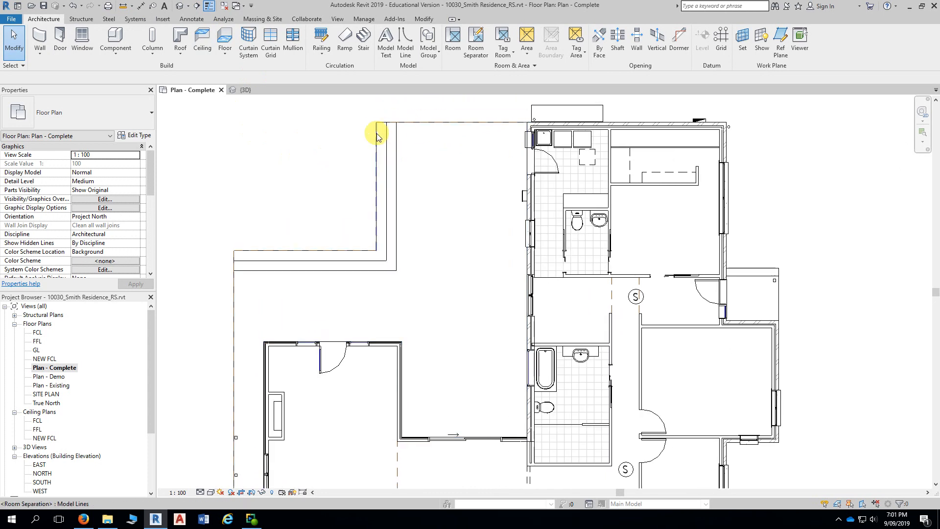
middle_drag(445, 270, 399, 201)
scroll(442, 230, up, 2)
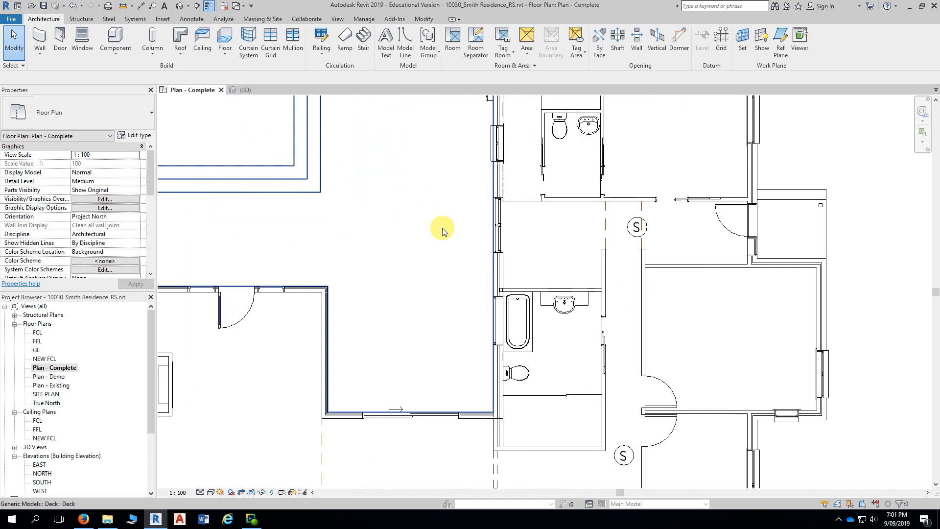
scroll(598, 240, up, 2)
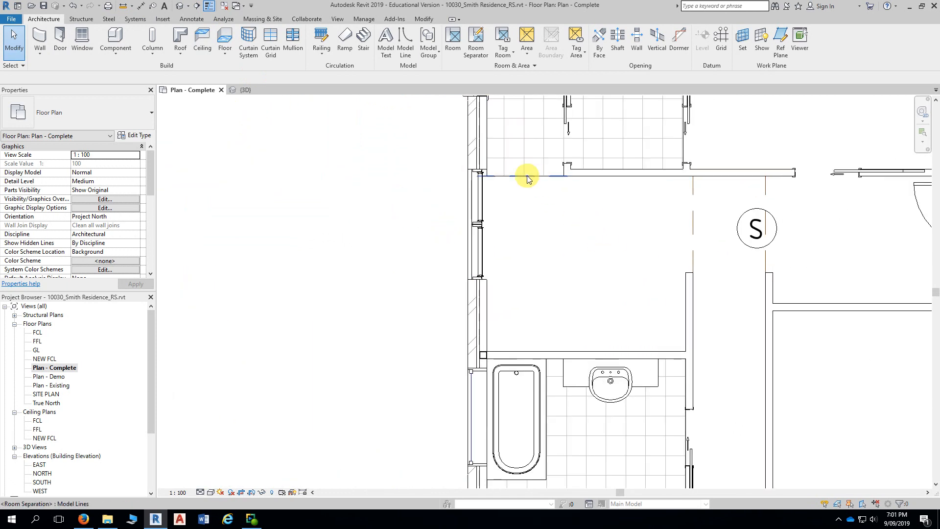
middle_drag(620, 222, 505, 206)
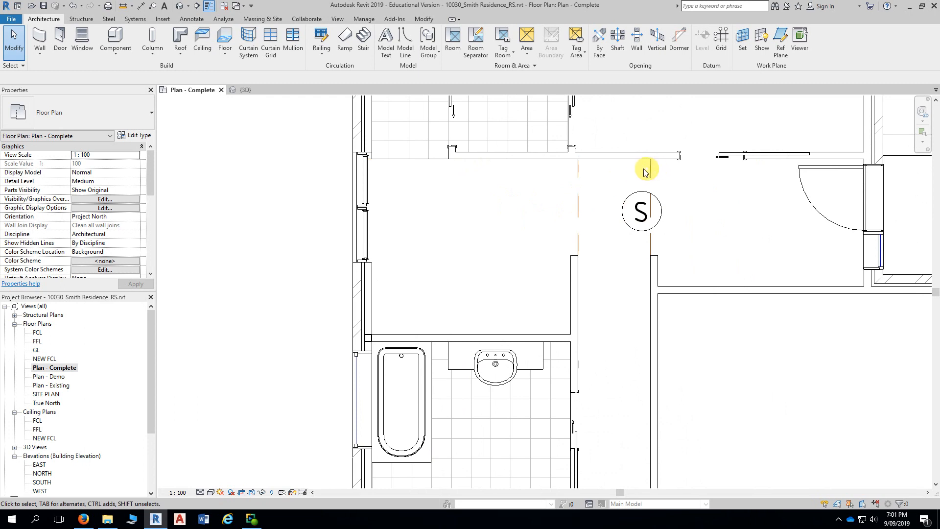
scroll(568, 185, down, 5)
scroll(368, 188, down, 1)
middle_drag(376, 186, 465, 227)
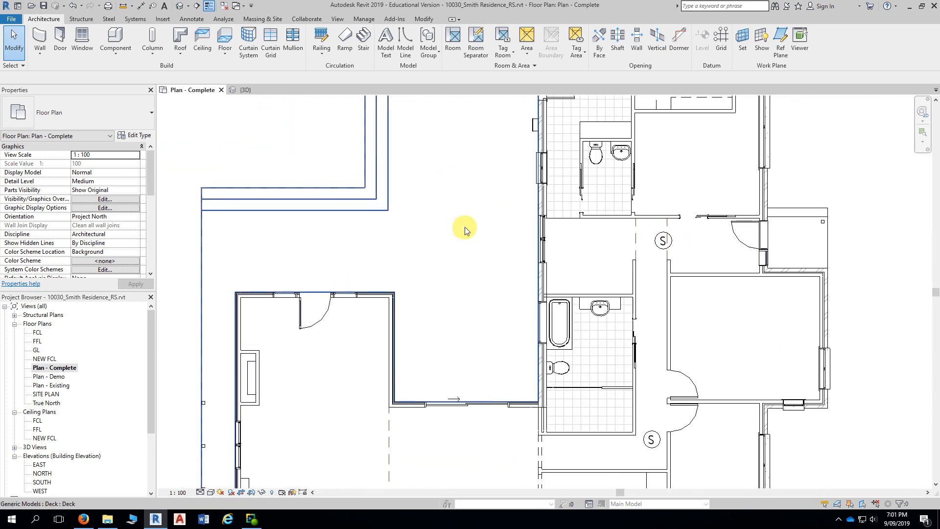
scroll(465, 227, down, 2)
middle_drag(321, 147, 321, 172)
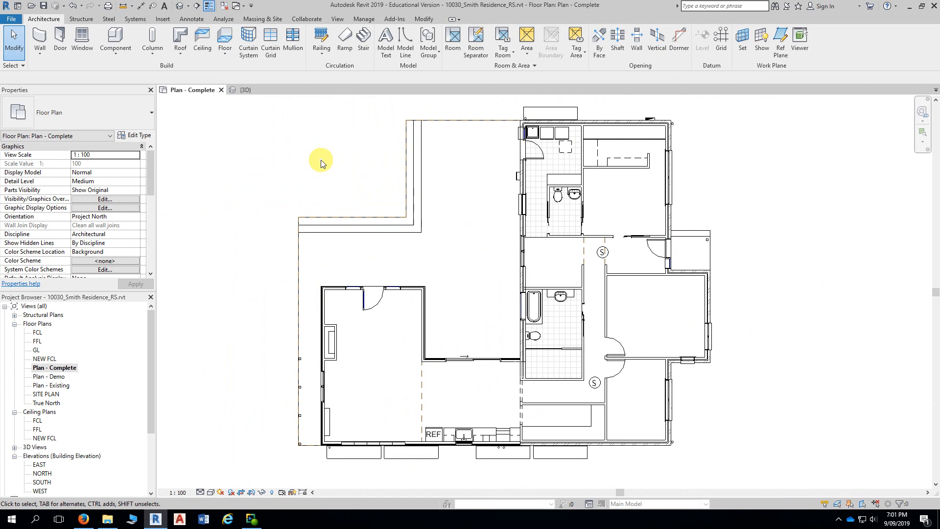
click(208, 7)
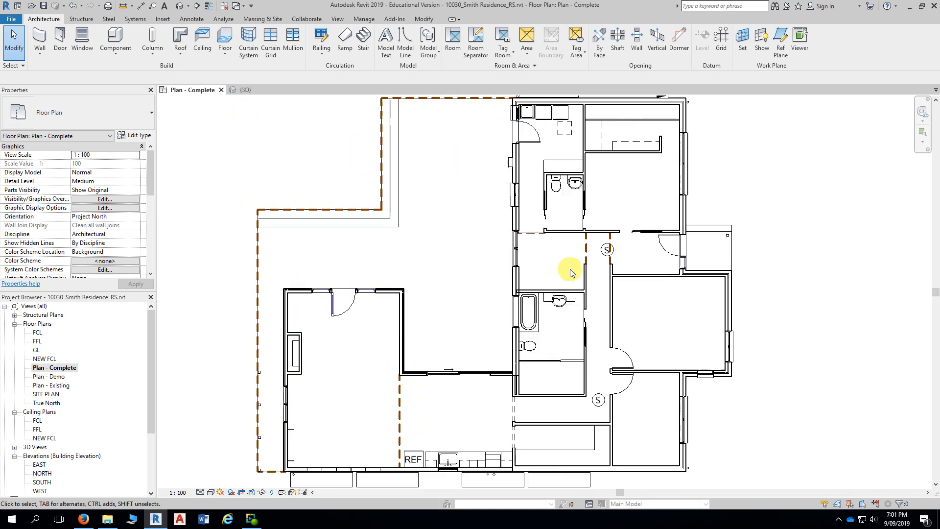
Step: Hide the whole room separation line category in the Plan - Complete view and fit the plan to the view
scroll(571, 266, up, 3)
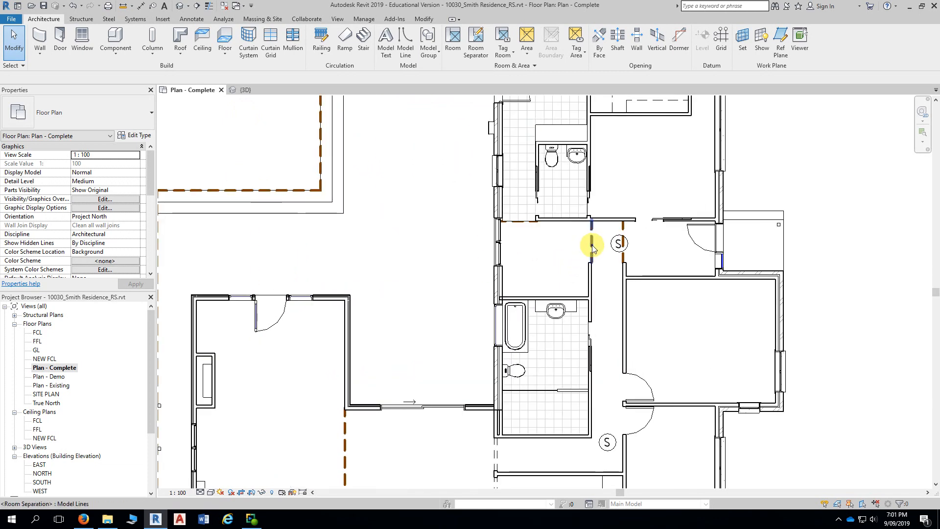
click(592, 246)
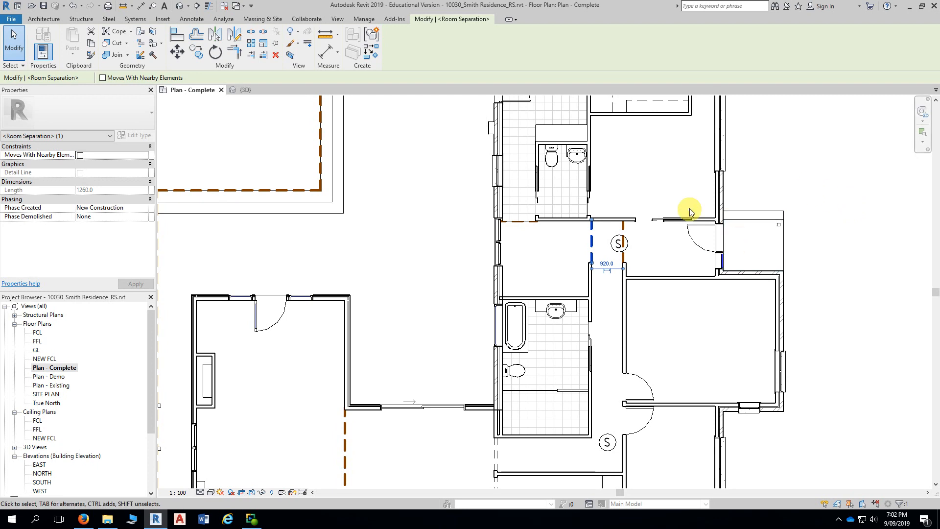
key(Escape)
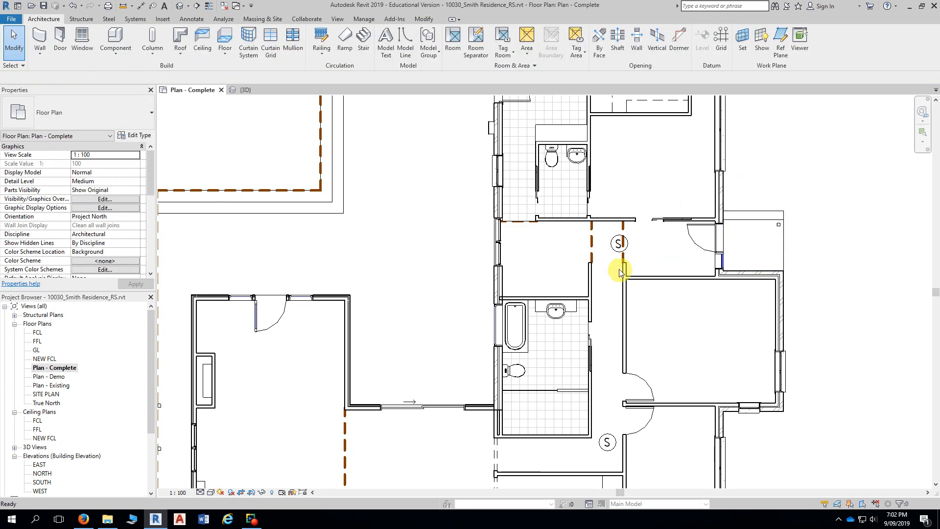
right_click(591, 240)
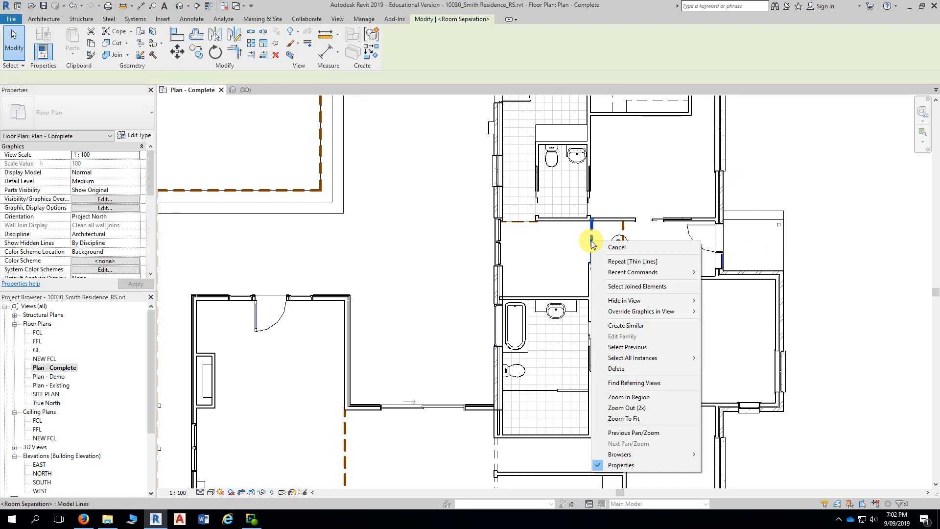
mouse_move(632, 301)
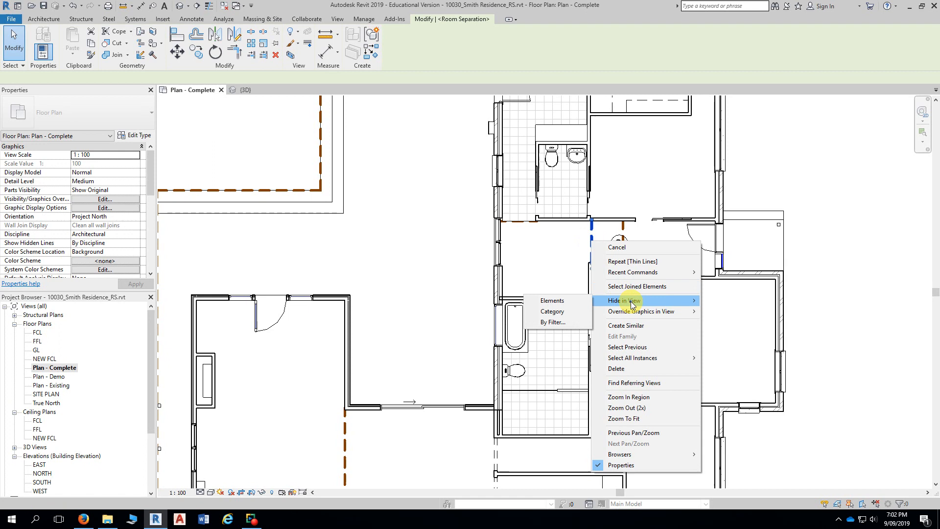
click(583, 312)
key(z)
key(f)
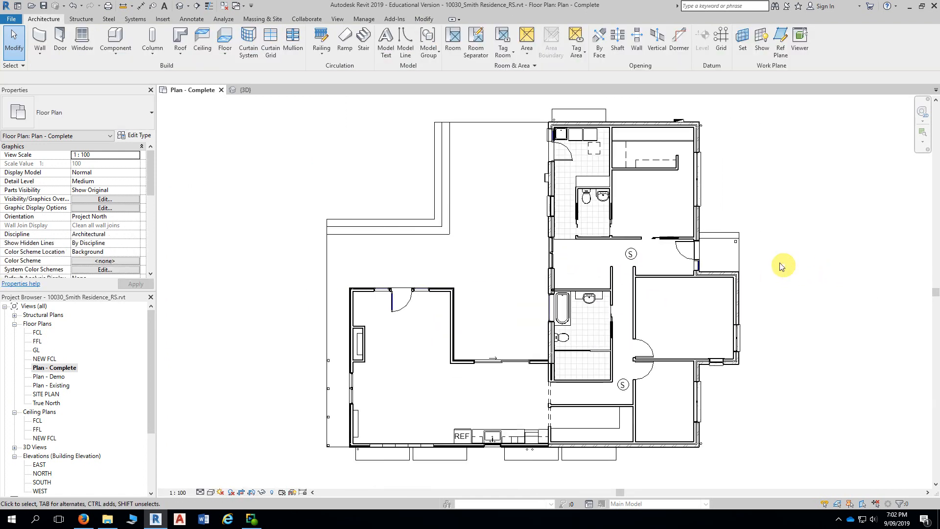
Step: Switch thin lines on for the floor plan
click(208, 6)
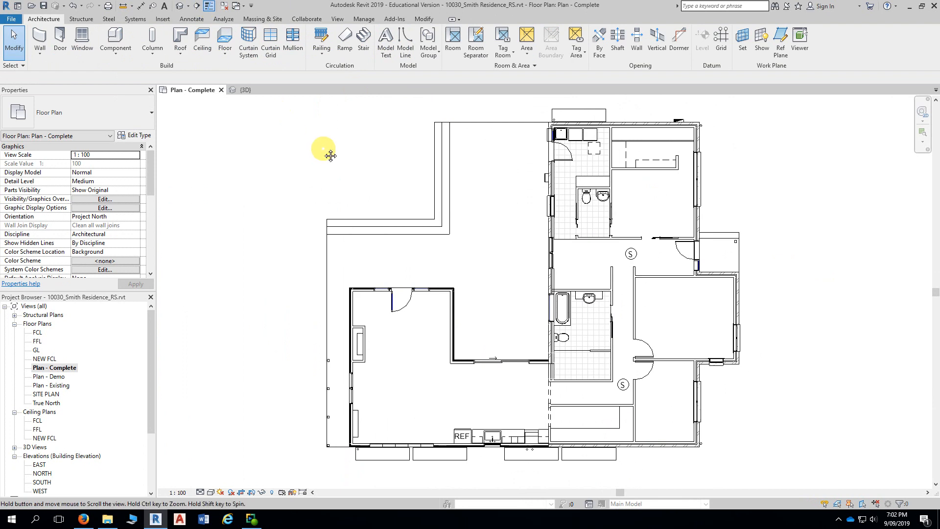
middle_drag(331, 155, 296, 153)
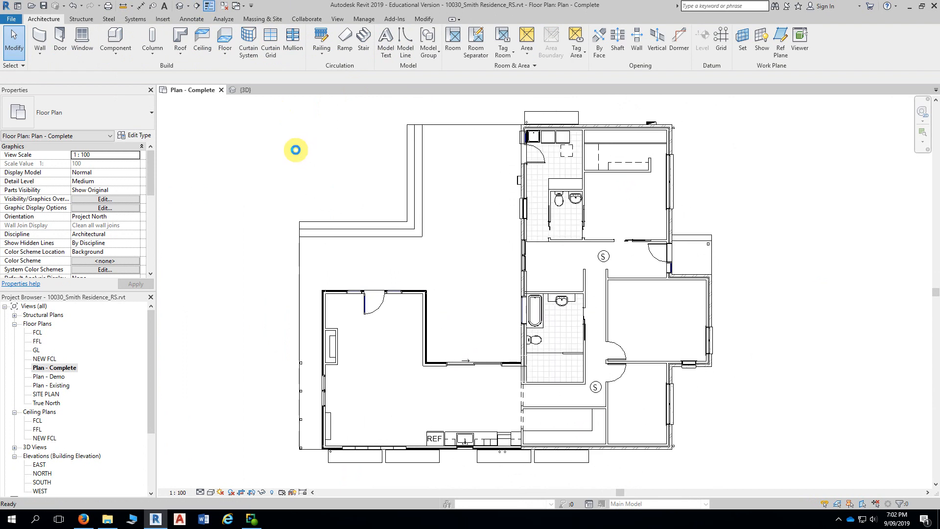
click(295, 150)
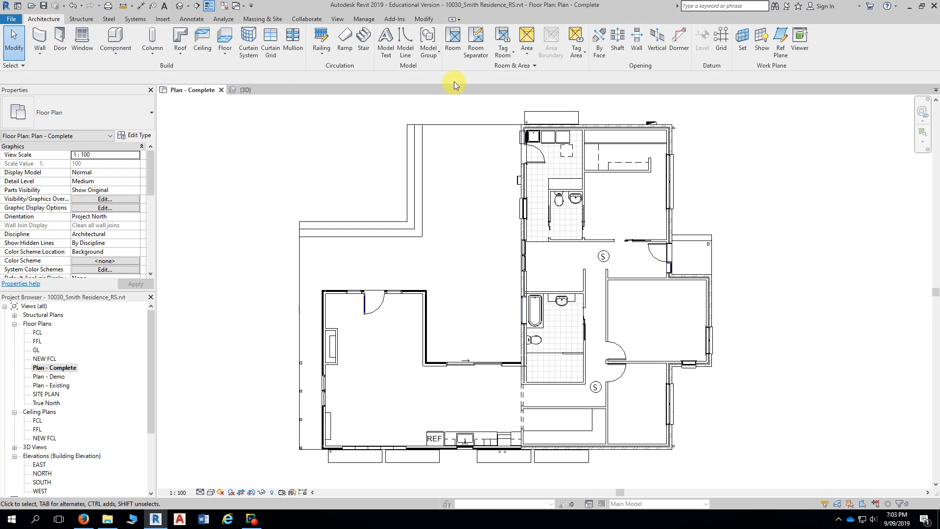
Step: Place a room in the laundry with Tag on Placement, using the Room Tag With Area type
click(456, 54)
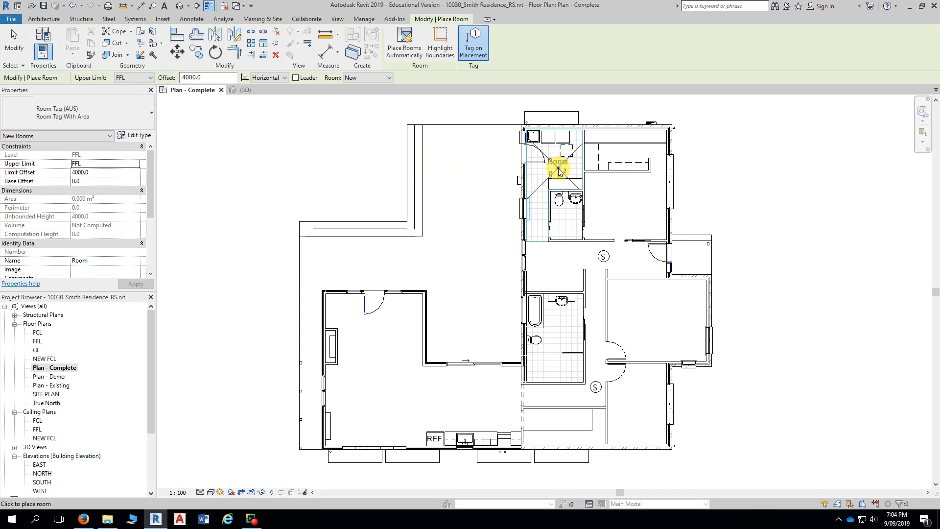
scroll(558, 170, up, 2)
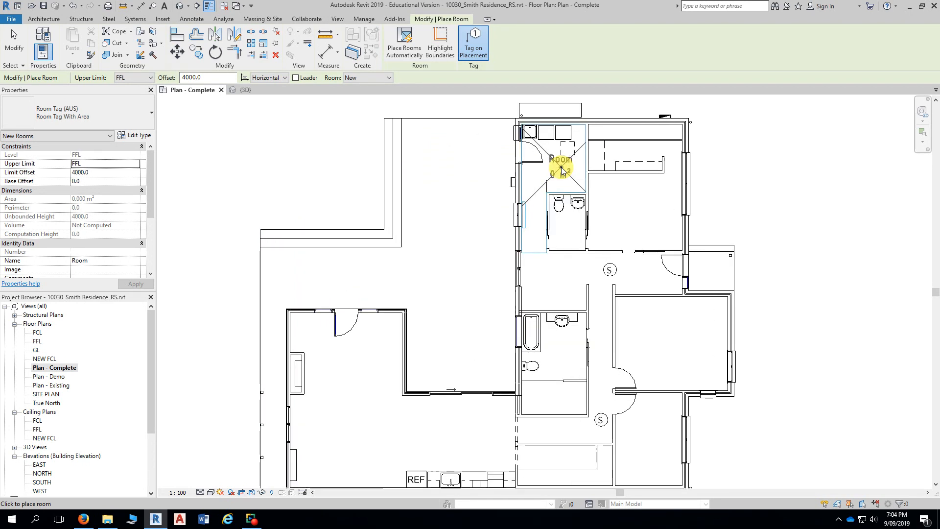
middle_drag(561, 170, 479, 171)
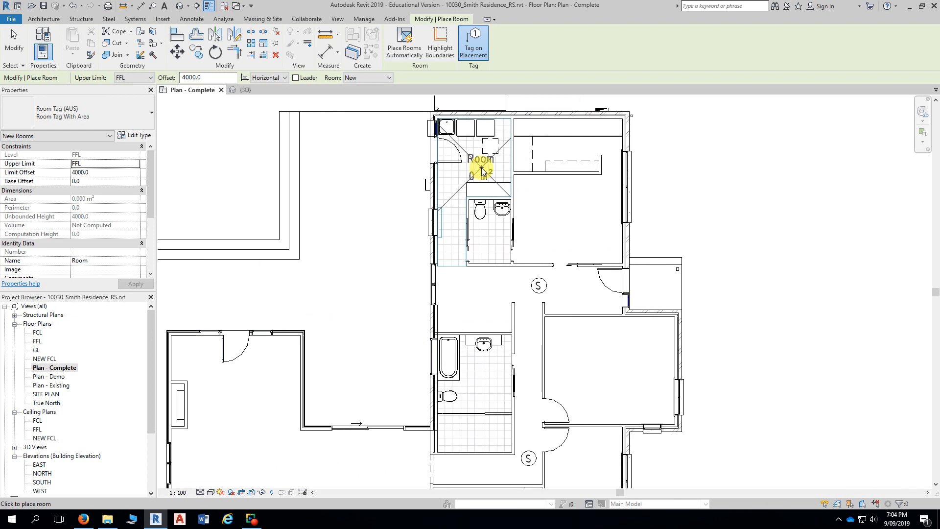
click(481, 170)
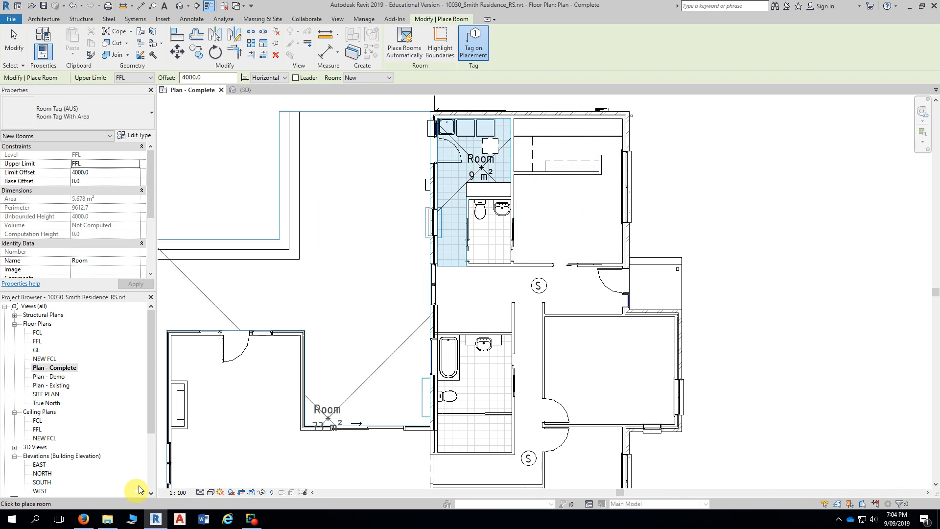
Step: Check the room layout in the A115 reference PDF in Firefox, return to Revit and place tagged rooms in bedroom 1 and the ensuite
click(85, 520)
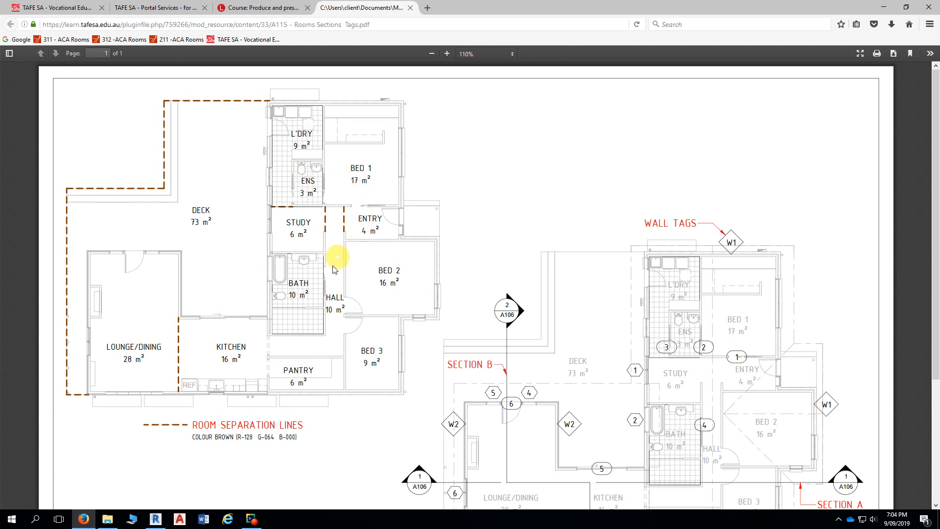
click(156, 518)
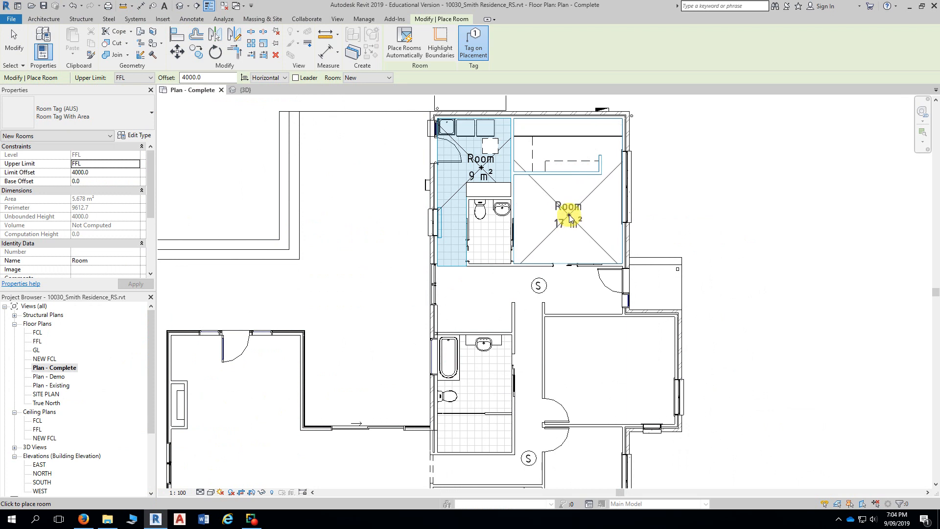
click(568, 218)
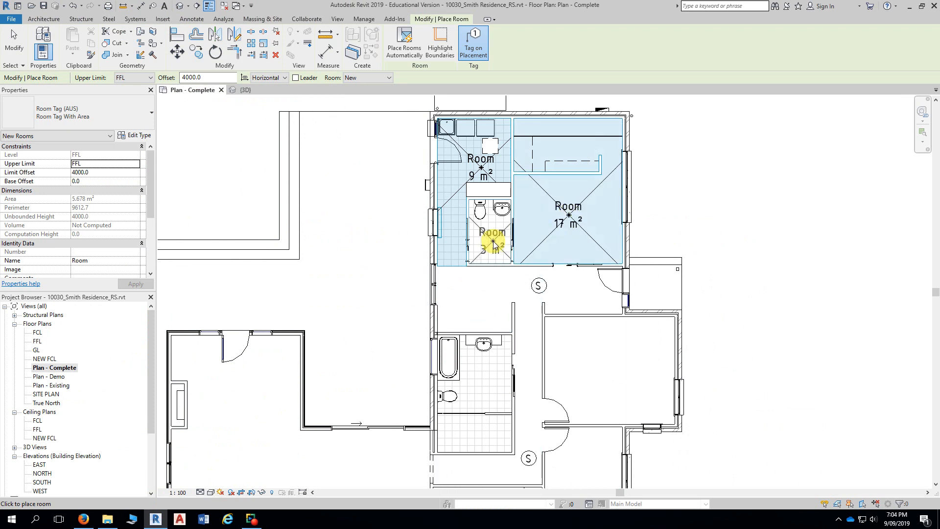
click(495, 245)
Step: Recheck the reference PDF in Firefox, return to Revit and place tagged rooms in the study, hall, bedroom 2 and entry
key(alt+Tab)
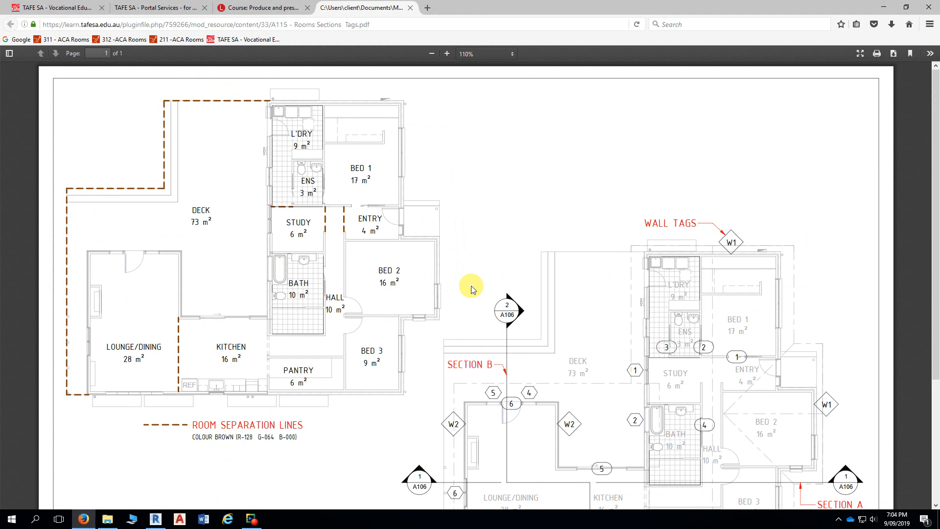
key(alt+Tab)
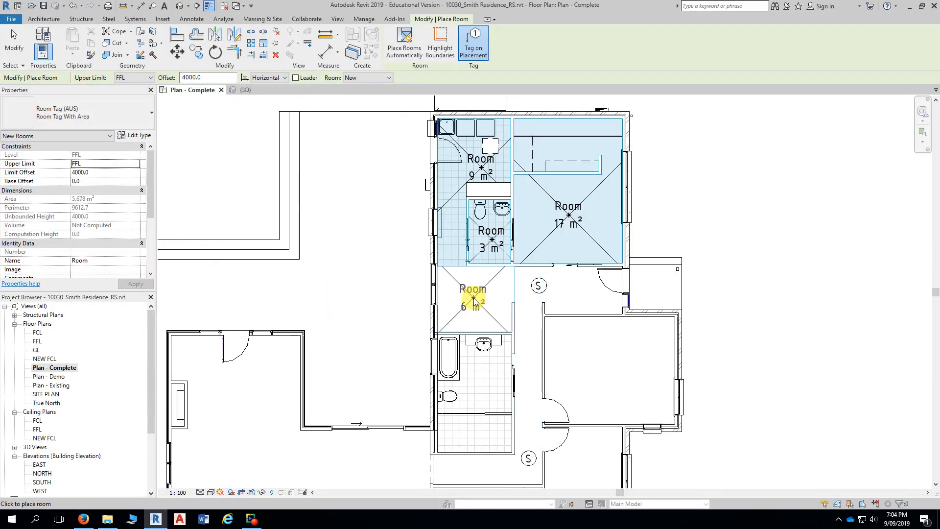
click(473, 301)
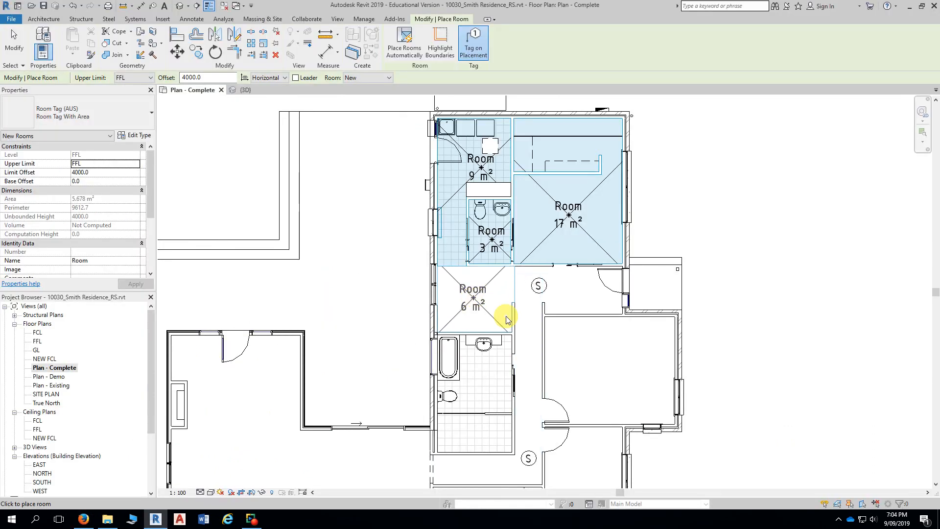
click(532, 407)
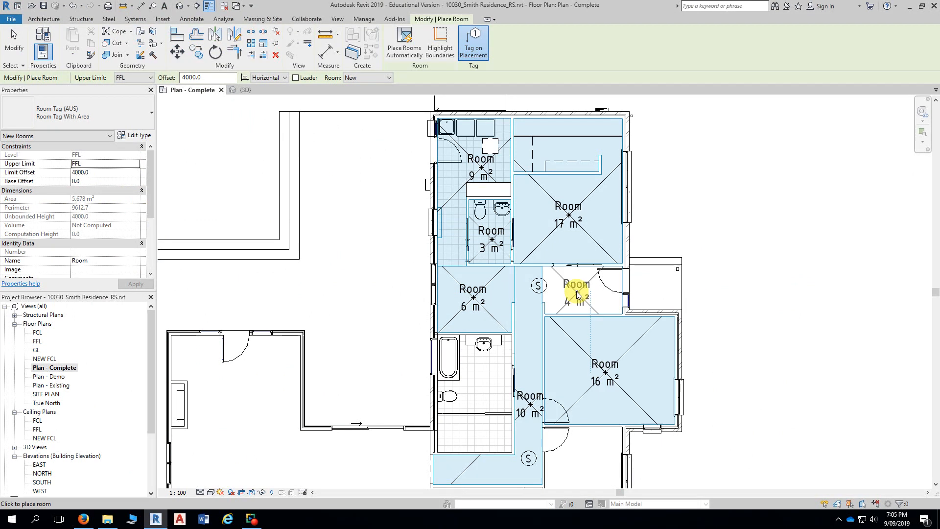
click(577, 293)
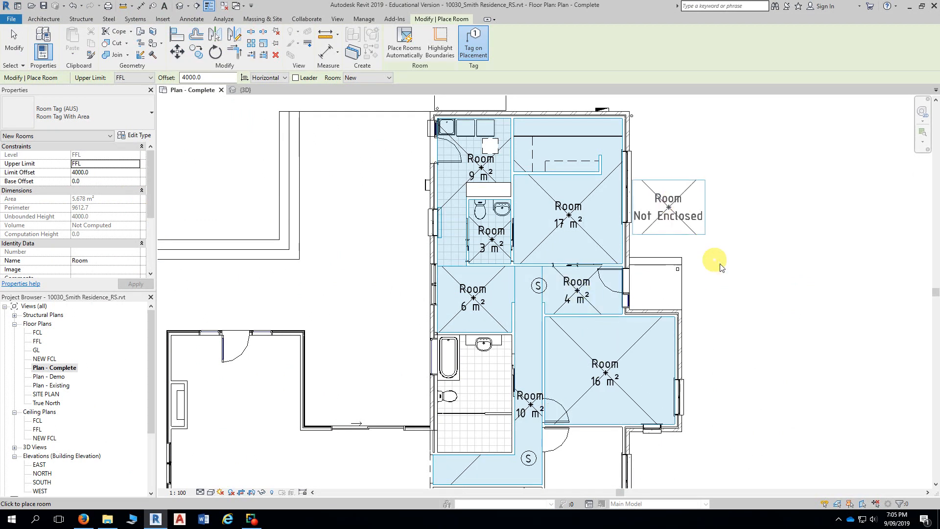
Step: Place tagged rooms in bedroom 3, the bathroom, the pantry, the lounge/dining area and the kitchen
middle_drag(776, 339, 768, 210)
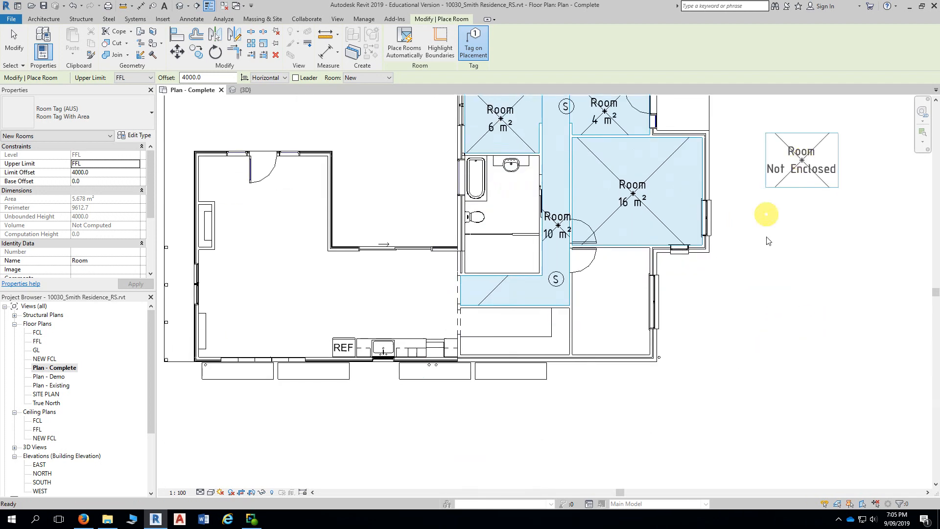
click(610, 302)
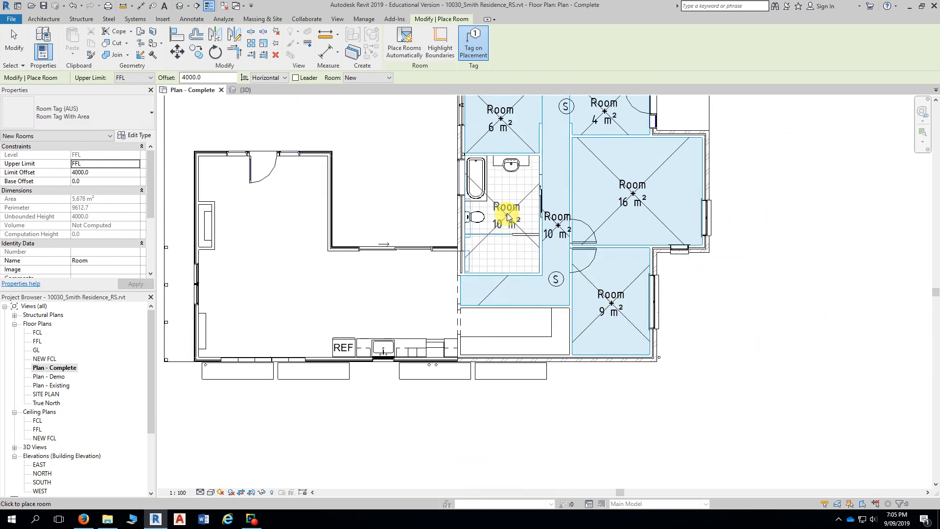
click(512, 229)
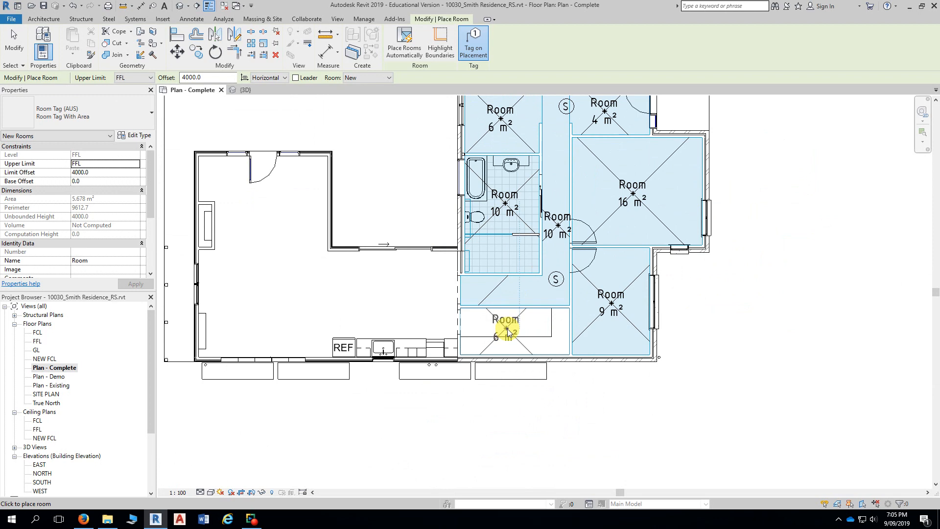
click(510, 333)
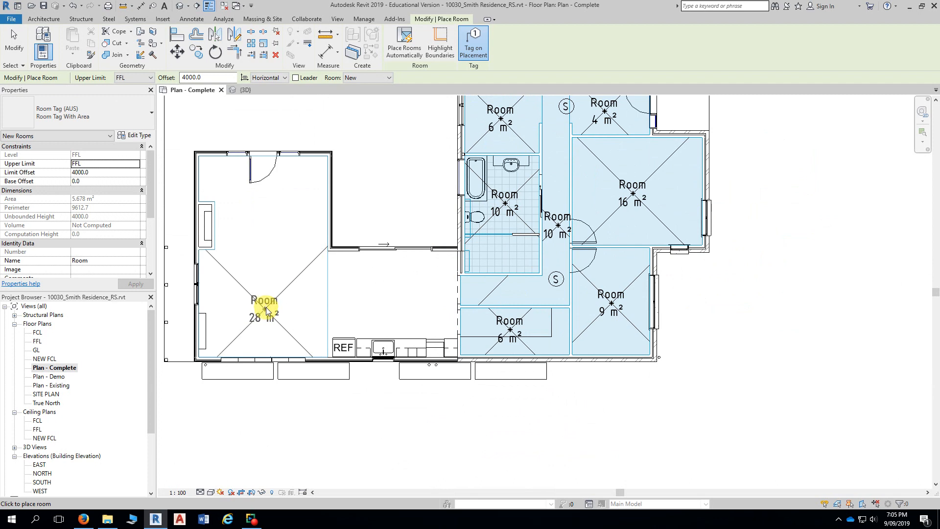
click(262, 315)
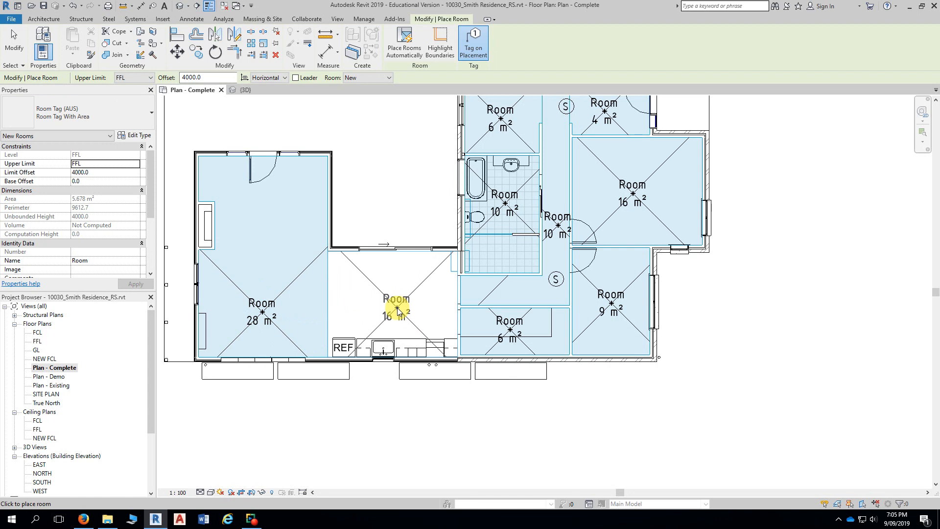
click(398, 309)
key(Escape)
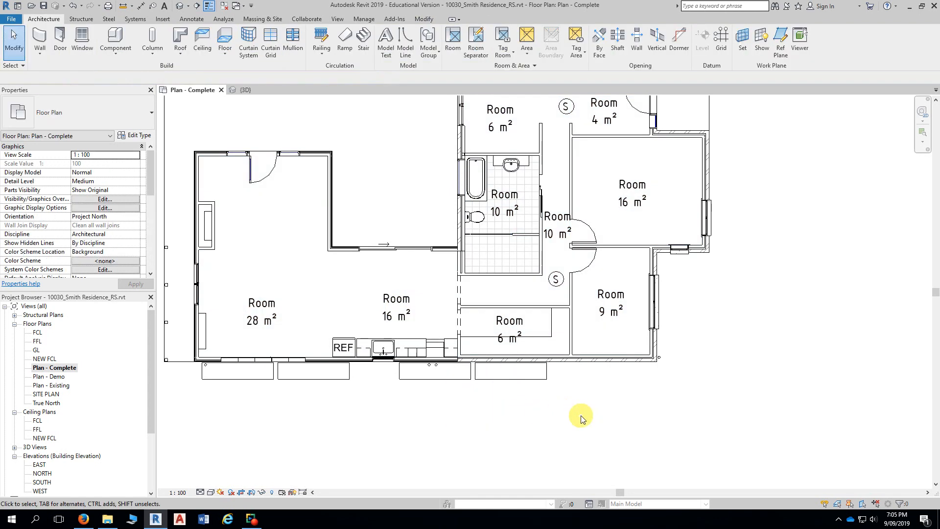
Step: Place a tagged room on the deck and end room placement
scroll(581, 419, down, 3)
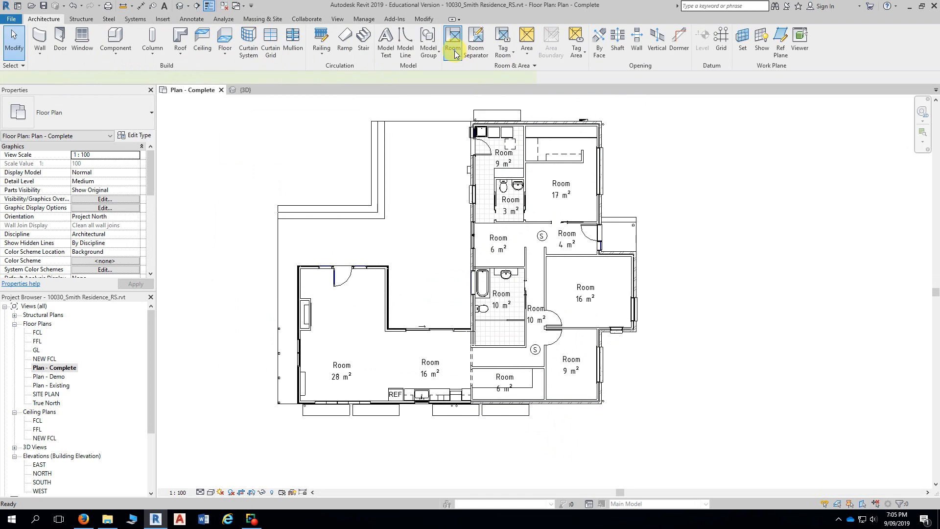
click(454, 52)
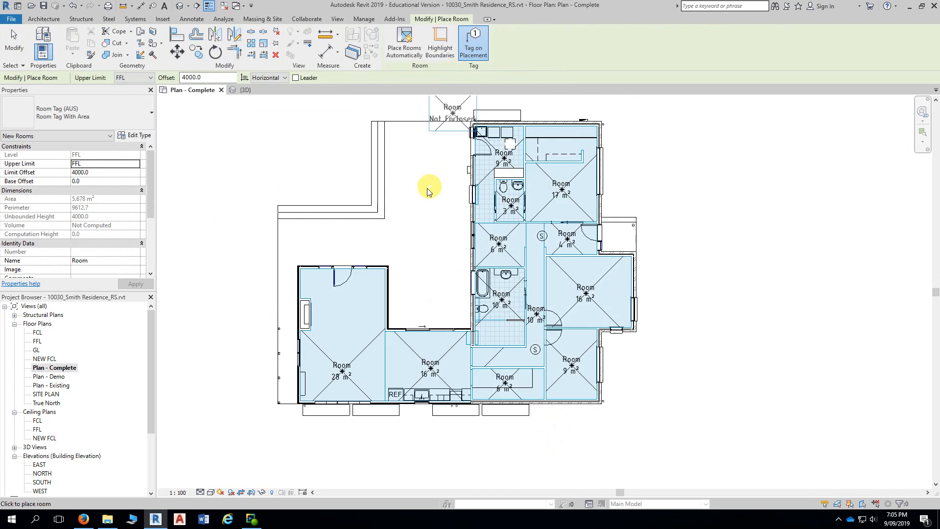
click(419, 228)
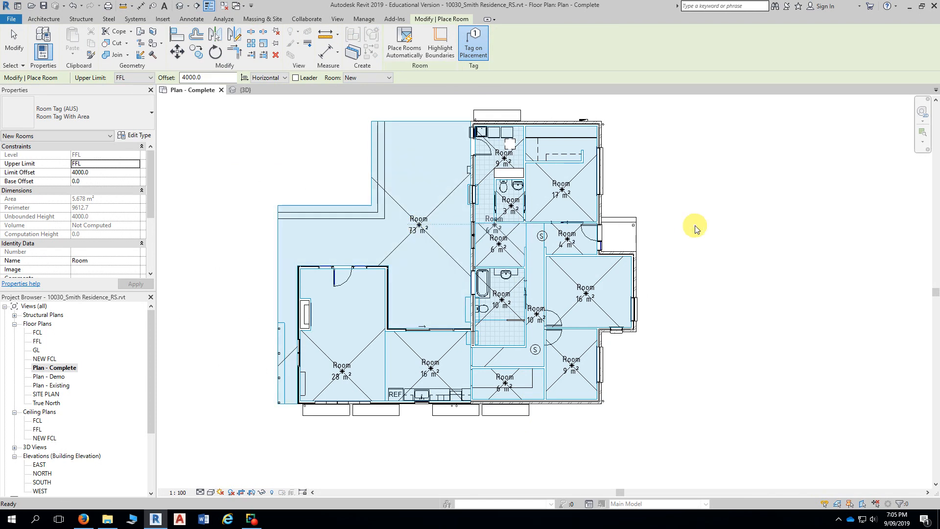
key(Escape)
key(Escape)
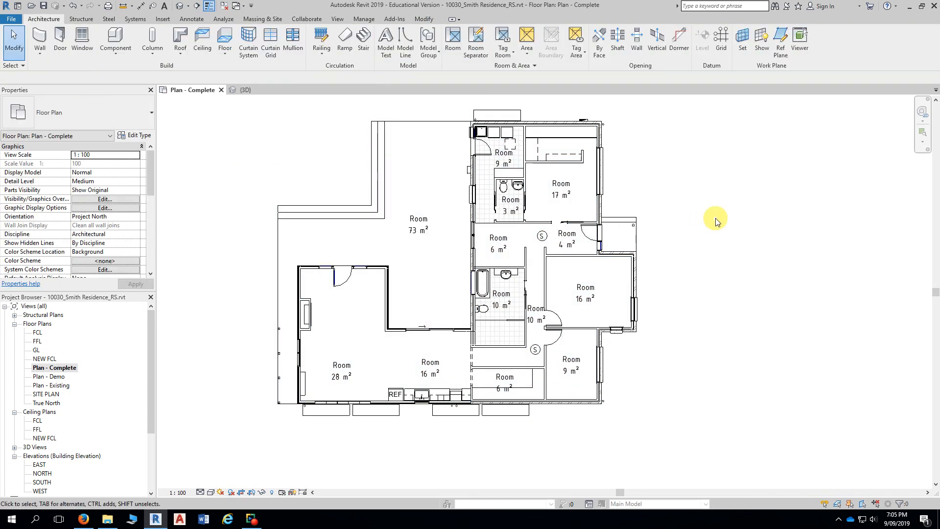
Step: Rename the 17 m² room beside the ensuite to BED 1 through its room tag
scroll(684, 211, up, 3)
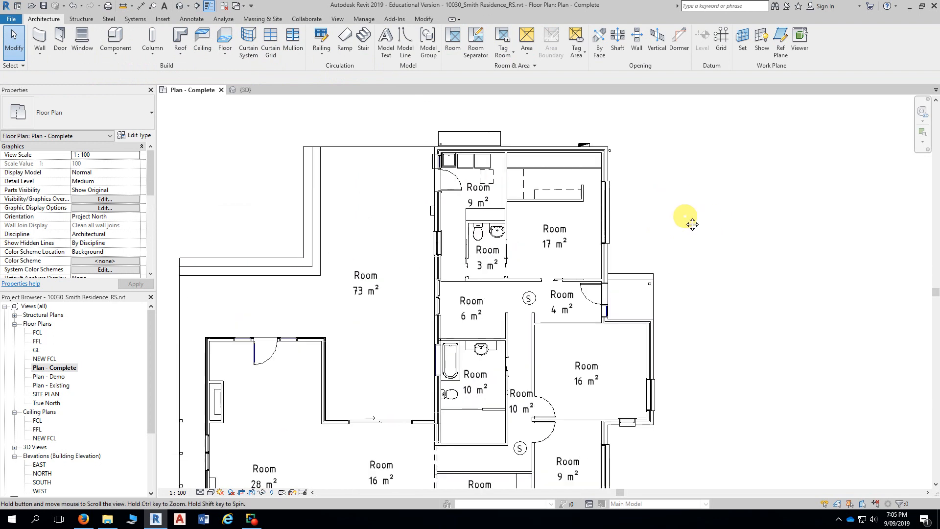
scroll(685, 220, up, 3)
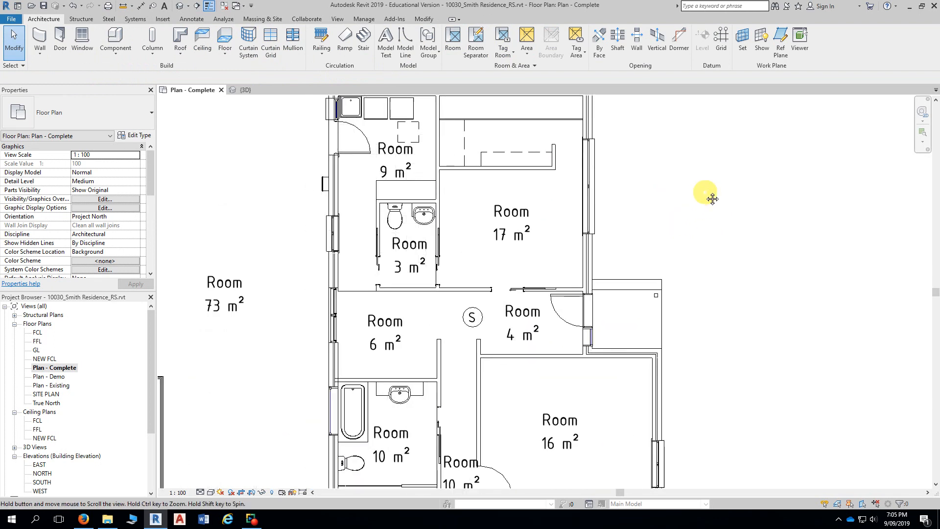
click(495, 203)
click(501, 204)
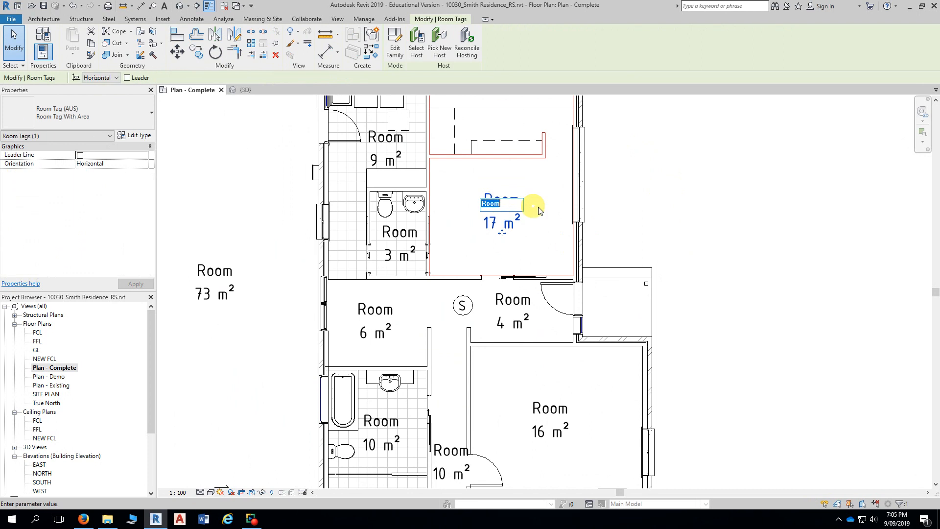
text(BED 1)
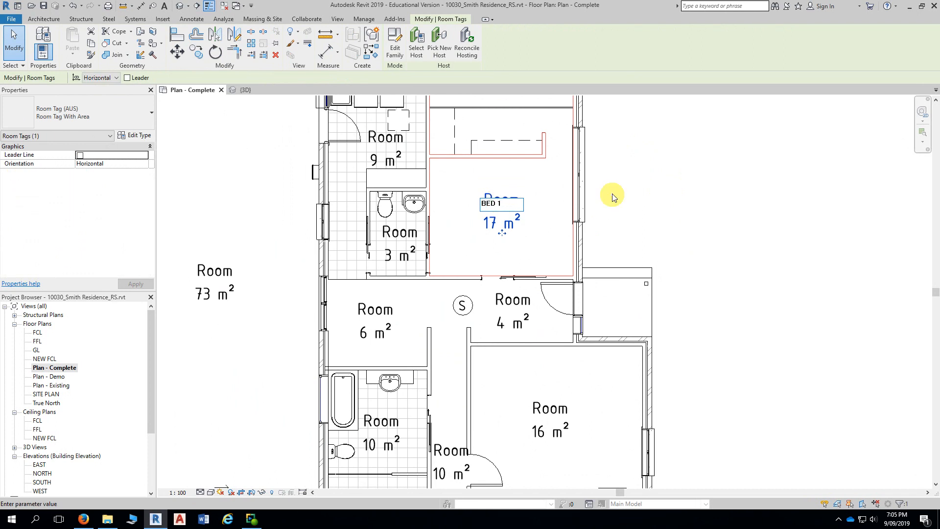
key(Return)
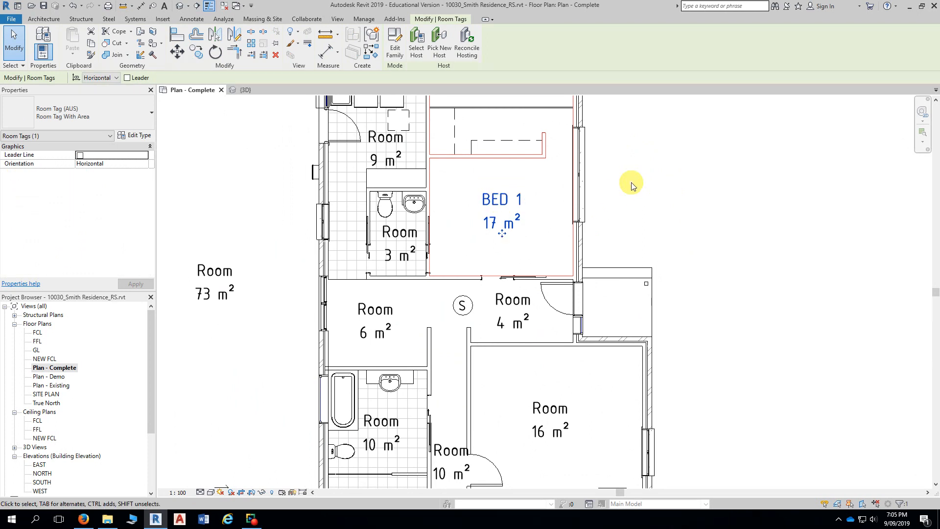
Step: Name the 4 m² room at the front door ENTRY and the 9 m² tiled room beside bedroom 1 L'DRY
click(510, 300)
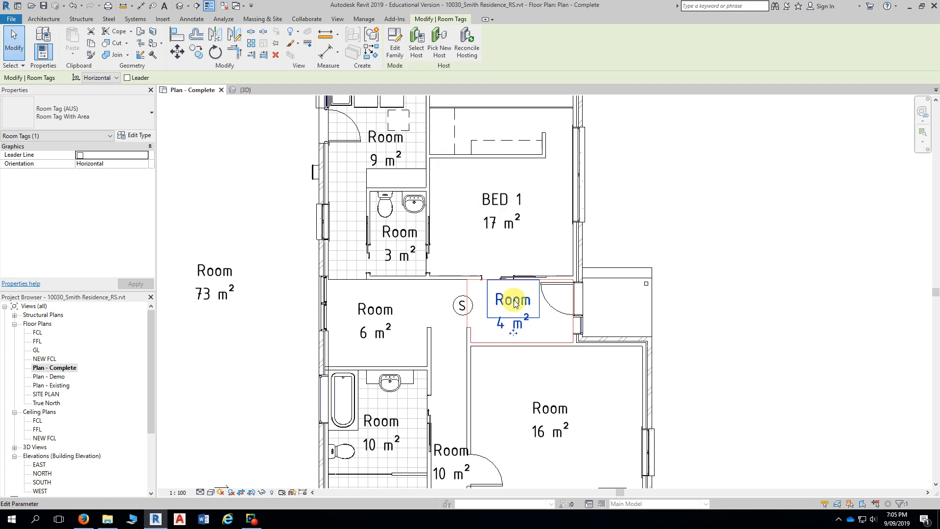
click(511, 300)
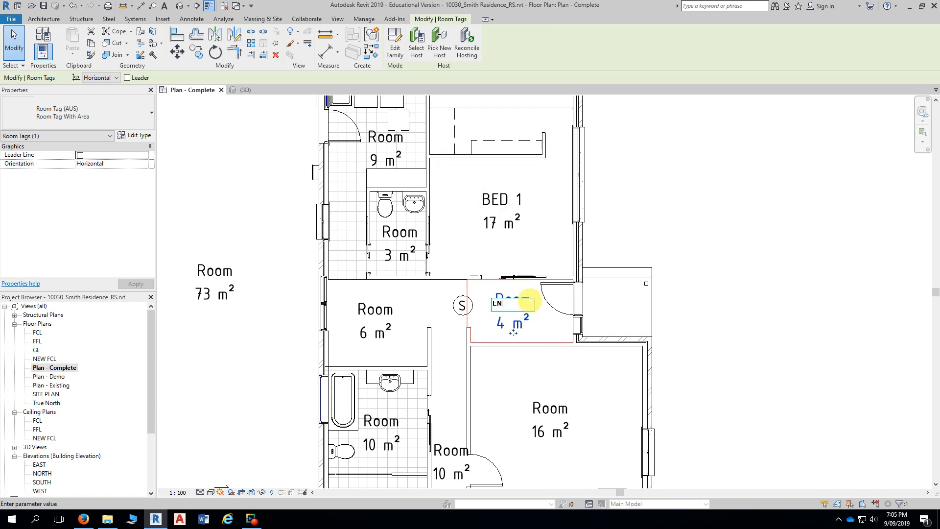
text(ENTRY)
key(Return)
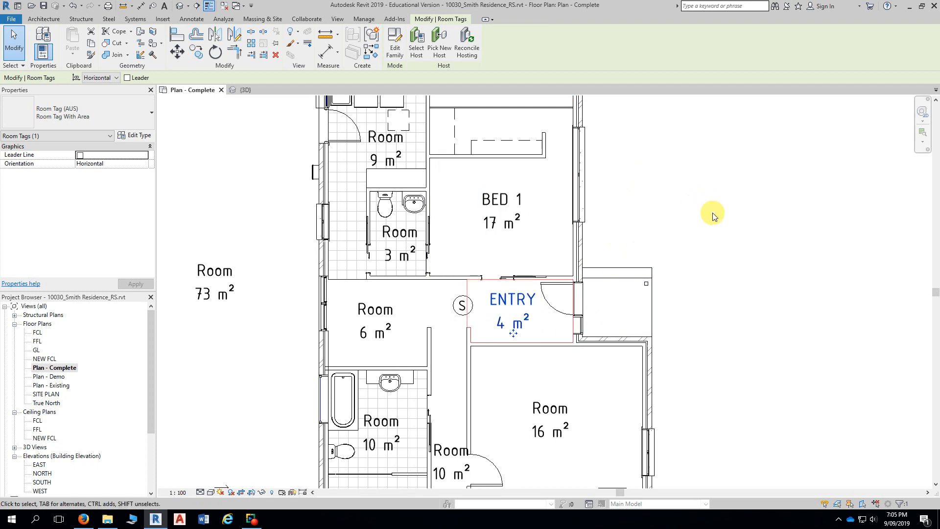
click(379, 139)
click(392, 139)
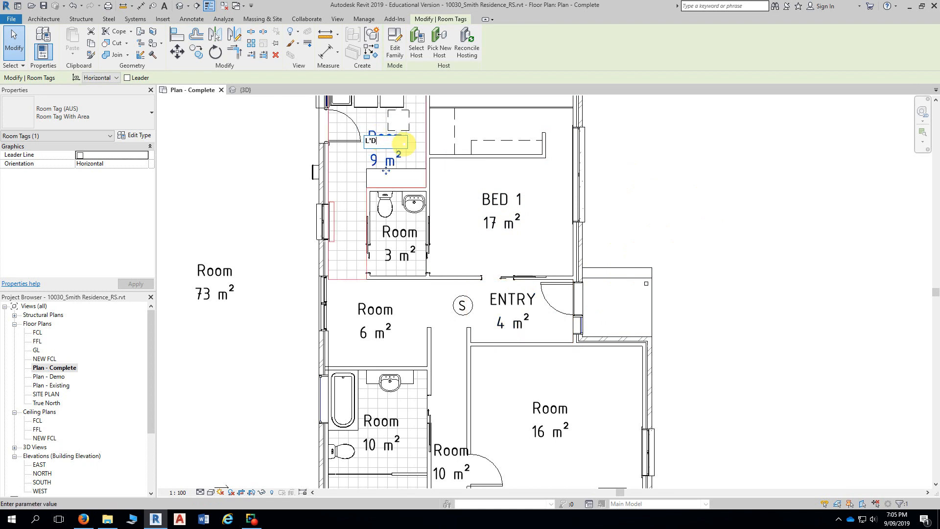
text(L'DRY)
key(Return)
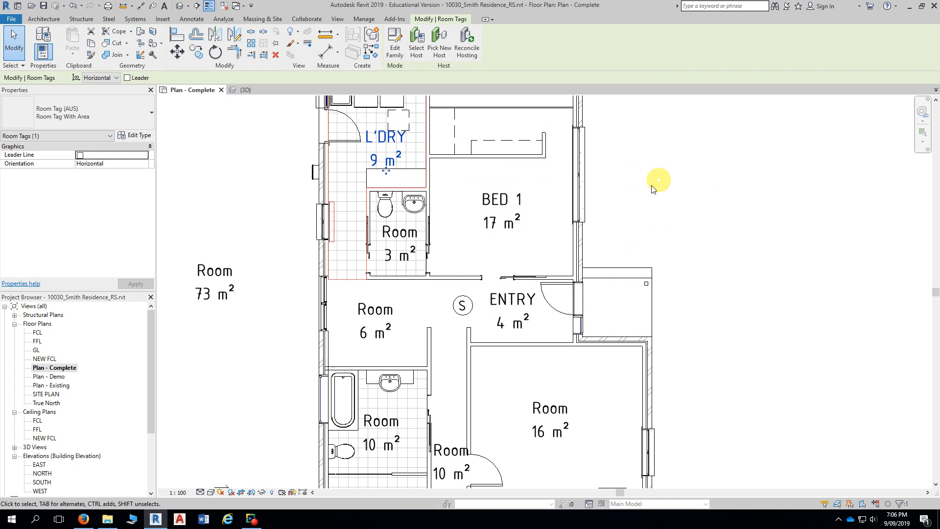
Step: Name the 3 m² room between the laundry and bedroom 1 ENS and clear the selection
click(400, 233)
click(414, 233)
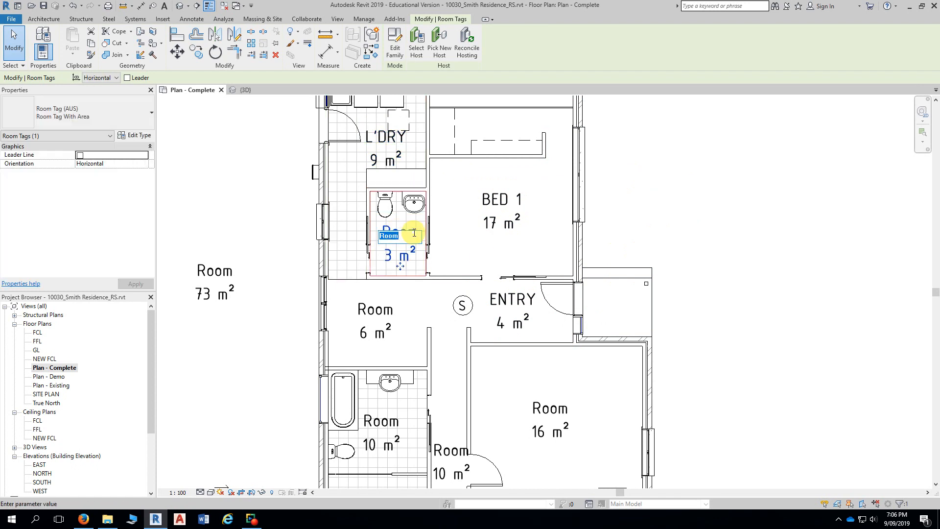
text(ENS)
key(Return)
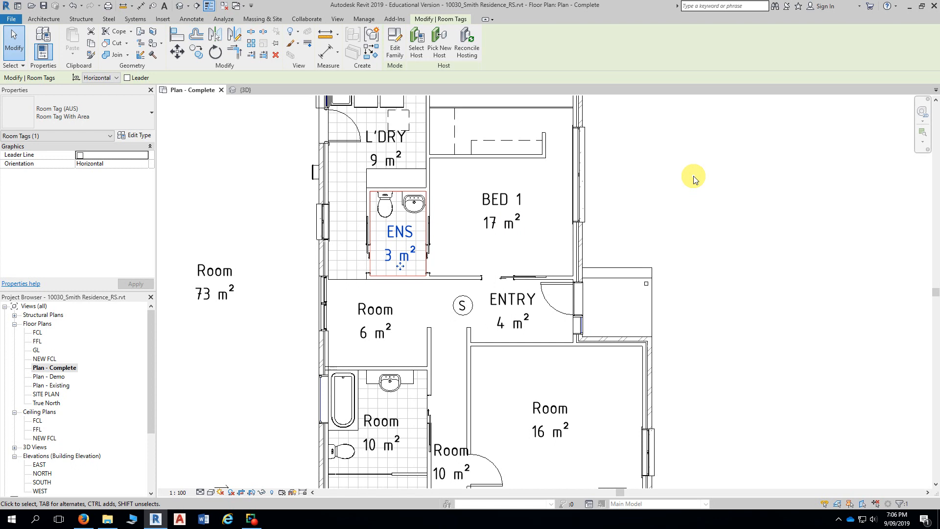
click(695, 180)
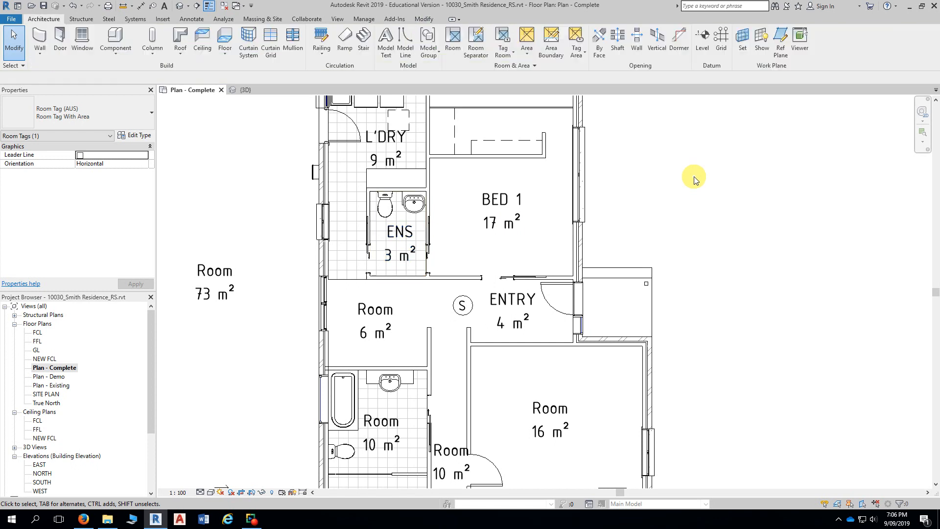
Step: Turn off Show Area in the type properties of the BED 1 tag's Room Tag With Area type and apply it
click(502, 204)
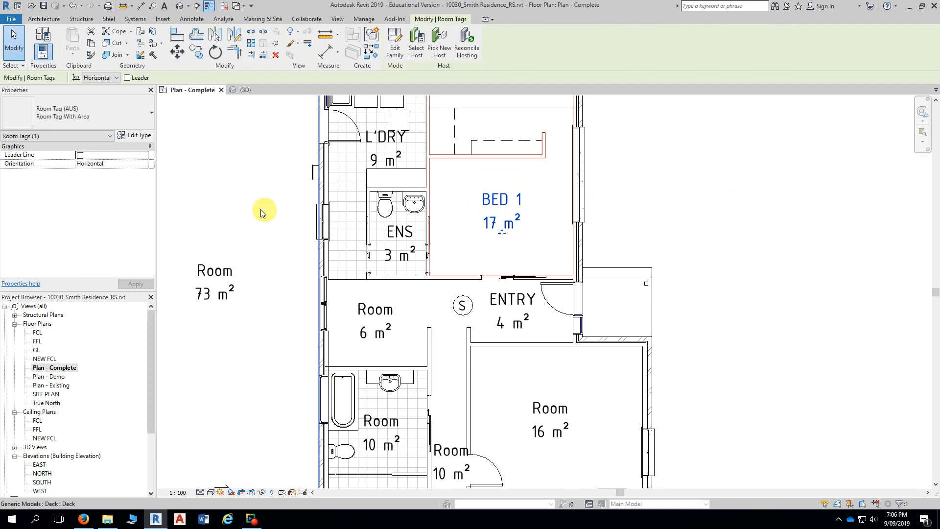
click(136, 138)
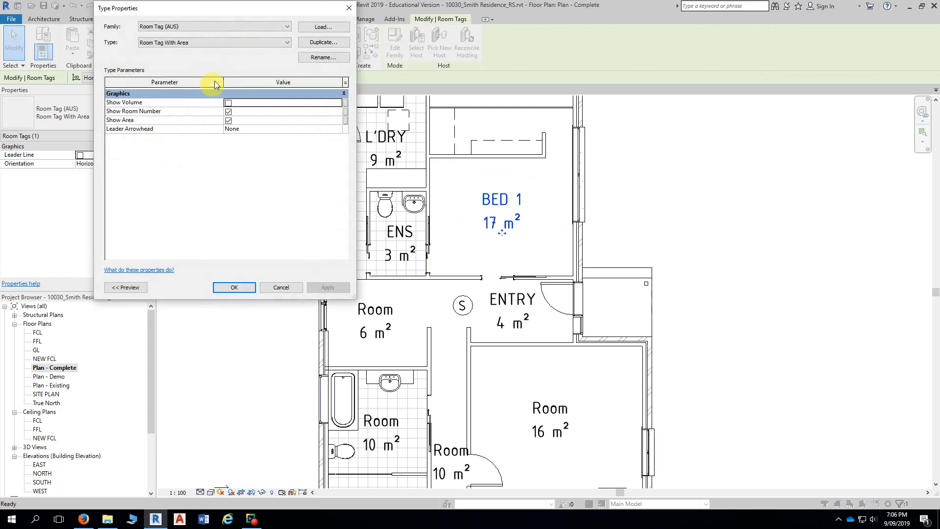
drag(254, 14, 186, 16)
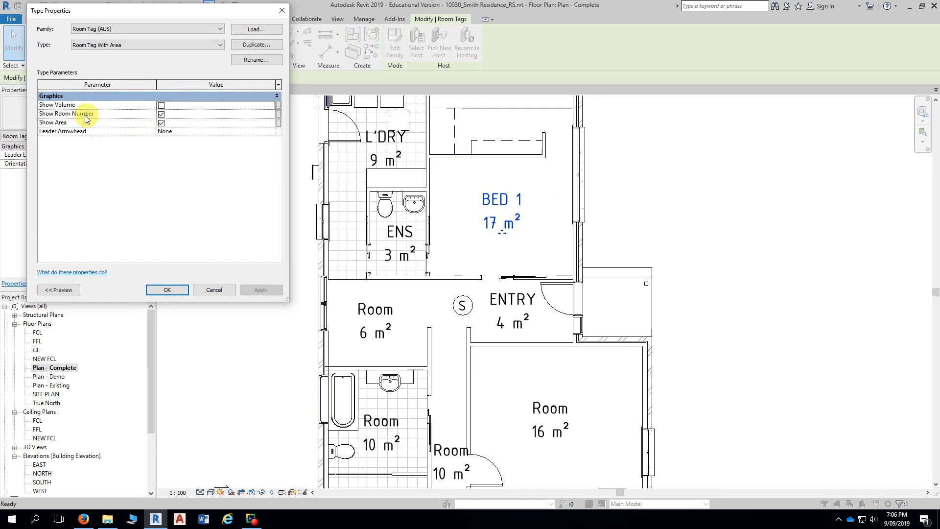
click(161, 116)
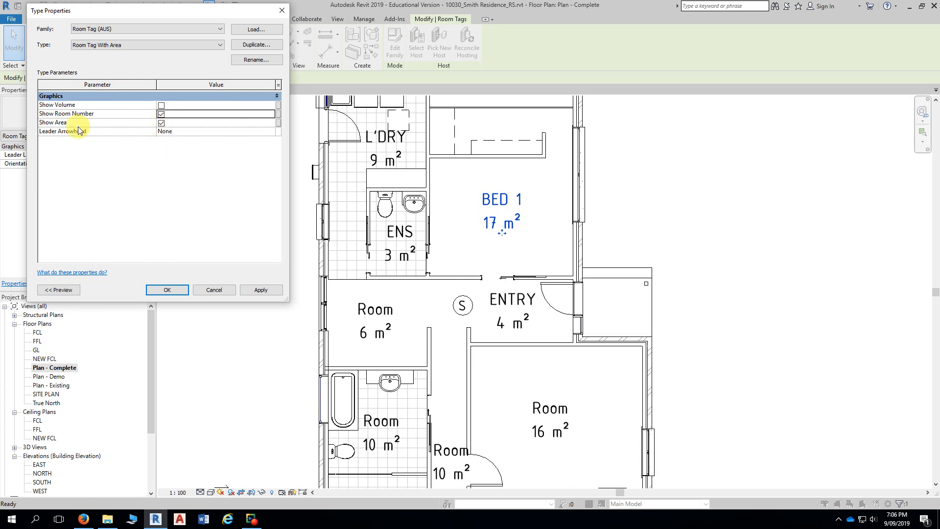
click(162, 123)
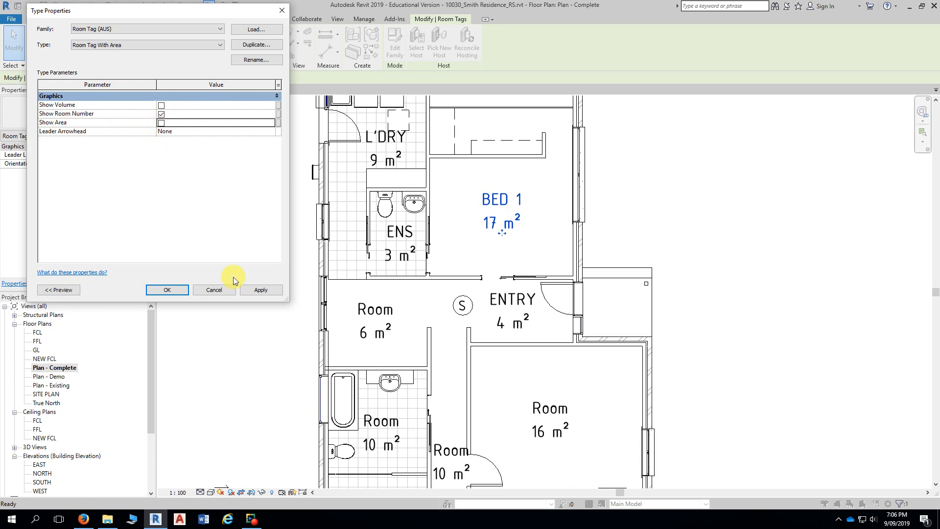
click(253, 290)
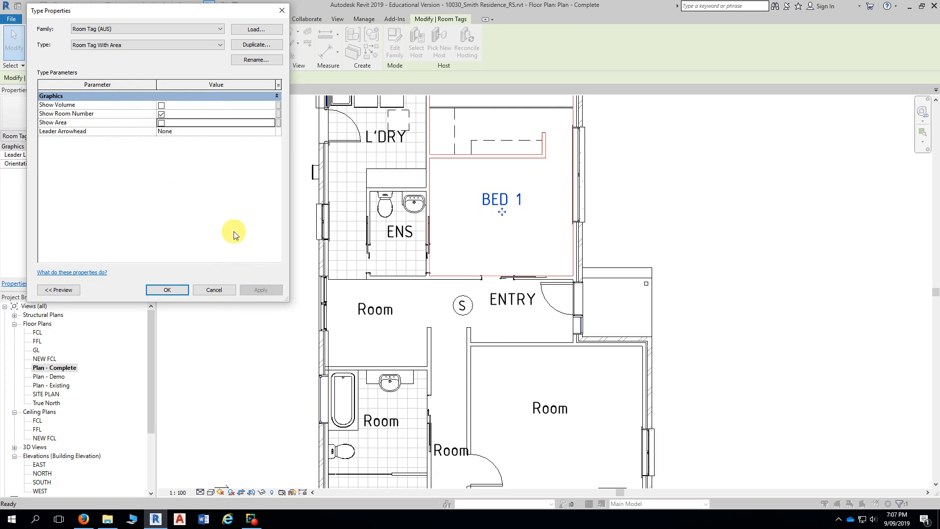
Step: Turn Show Area back on for the Room Tag With Area type and accept the type properties
click(162, 123)
click(255, 290)
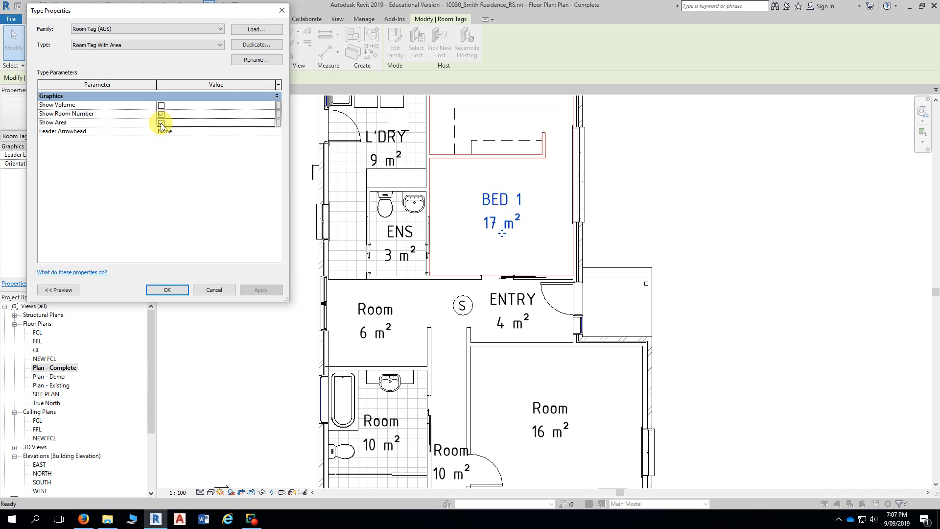
click(178, 289)
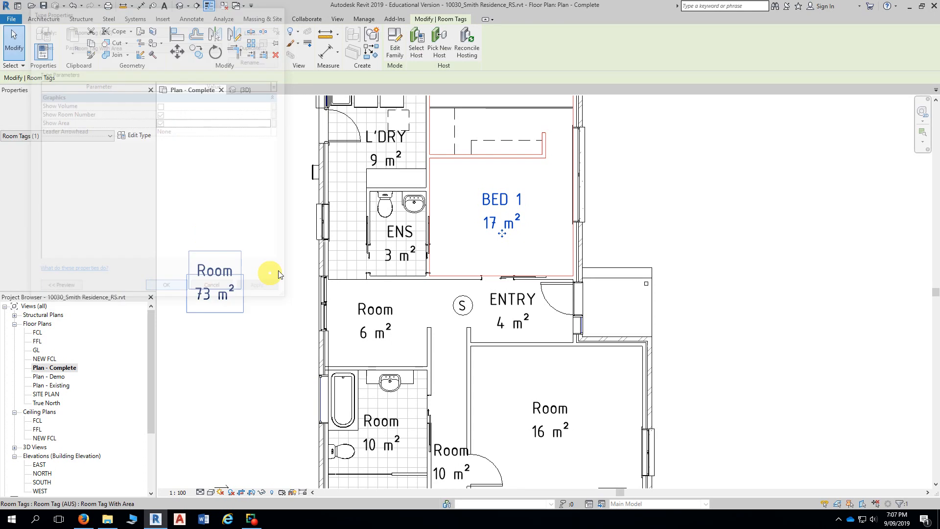
Step: Name the 73 m² outdoor room DECK through its room tag
middle_drag(715, 183, 798, 176)
click(306, 275)
click(306, 270)
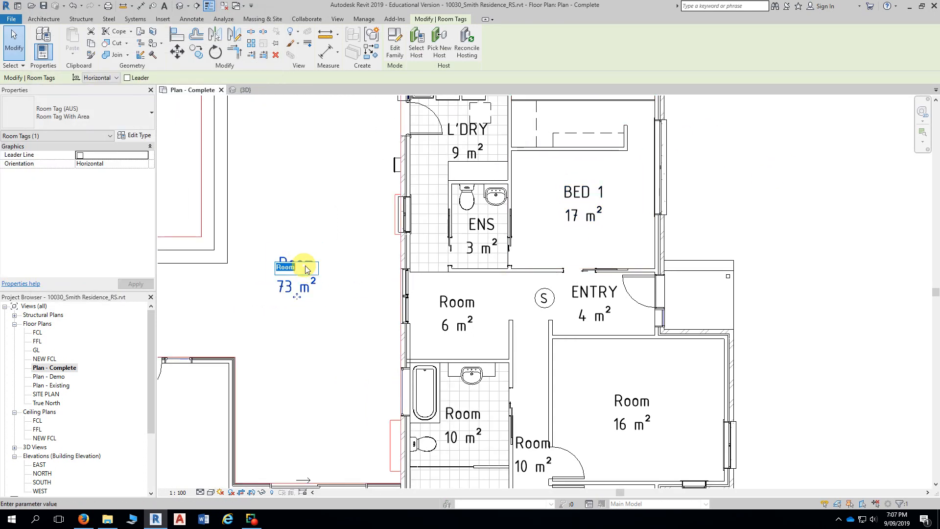
text(DECK)
key(Return)
Step: Name the 6 m² room between the ensuite and the bathroom STUDY
middle_drag(811, 193, 803, 130)
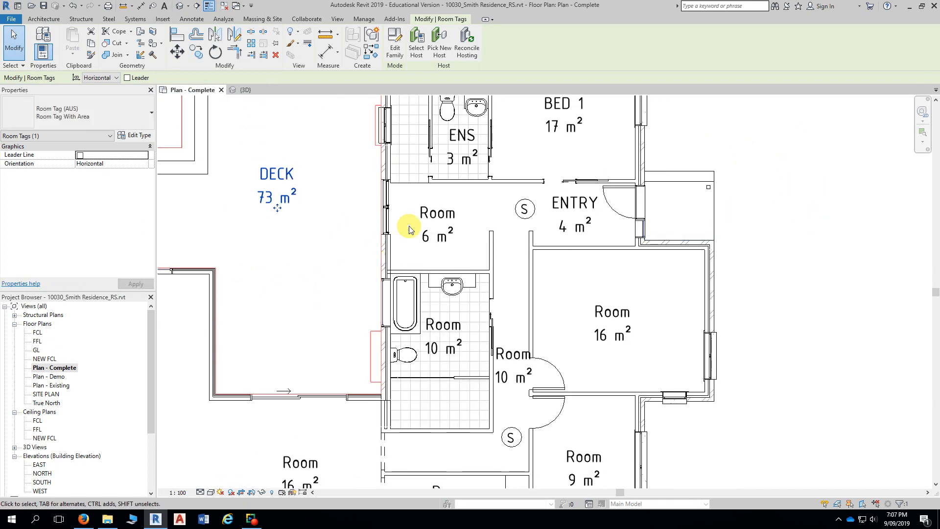
click(431, 211)
click(431, 212)
text(S)
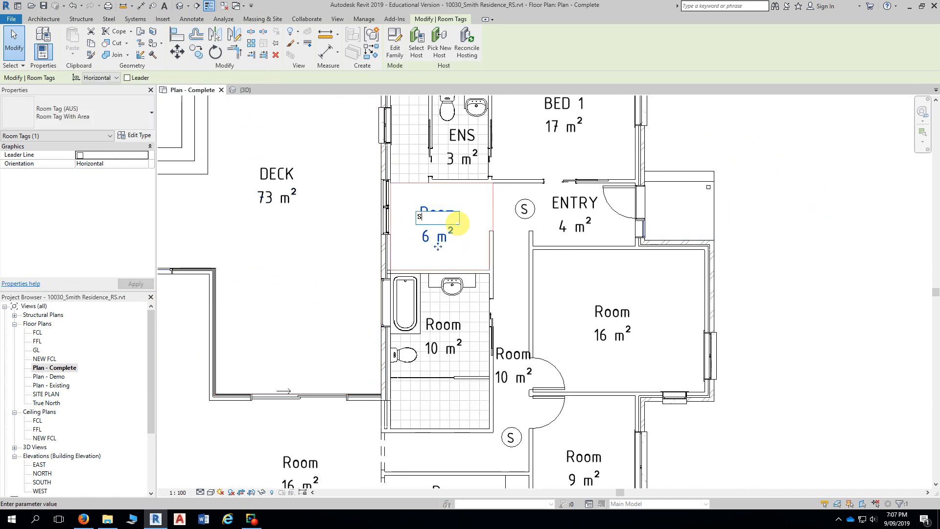
text(TUDY)
key(Return)
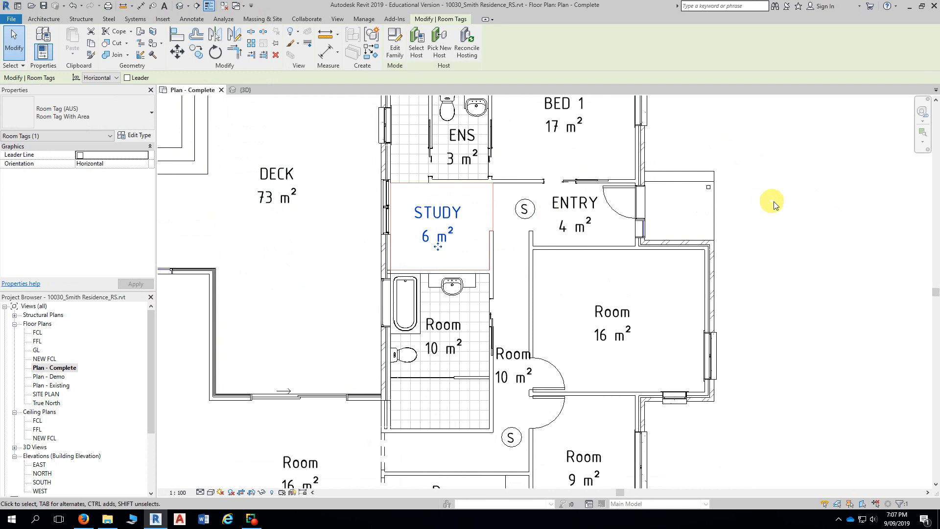
Step: Name the 10 m² tiled room with the bathtub BATH
middle_drag(772, 203, 795, 101)
click(453, 206)
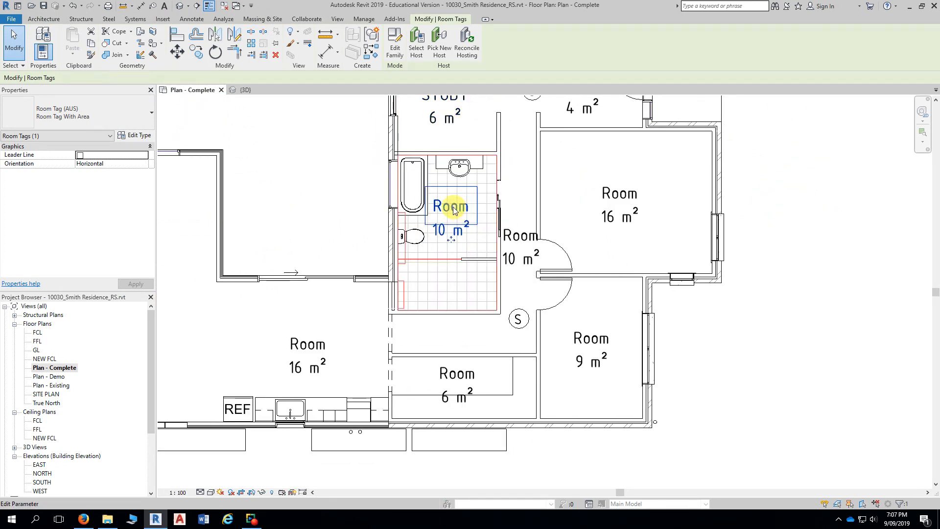
click(453, 207)
text(BATH)
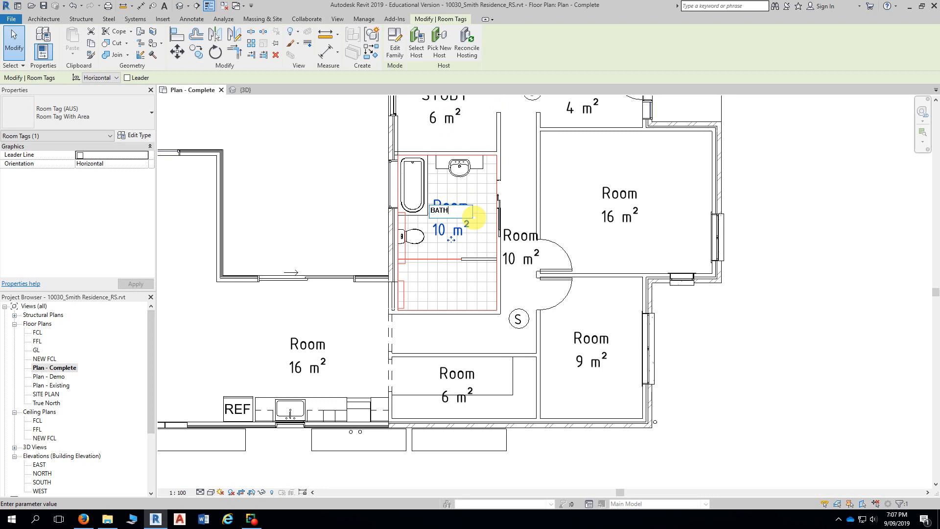
key(Return)
Step: Name the 16 m² bedroom directly below the entry BED 2
click(627, 201)
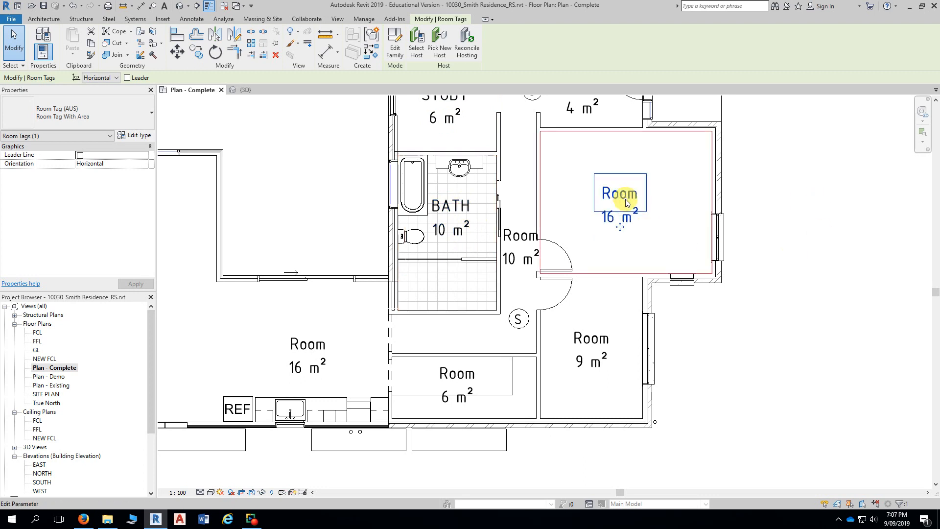
click(620, 194)
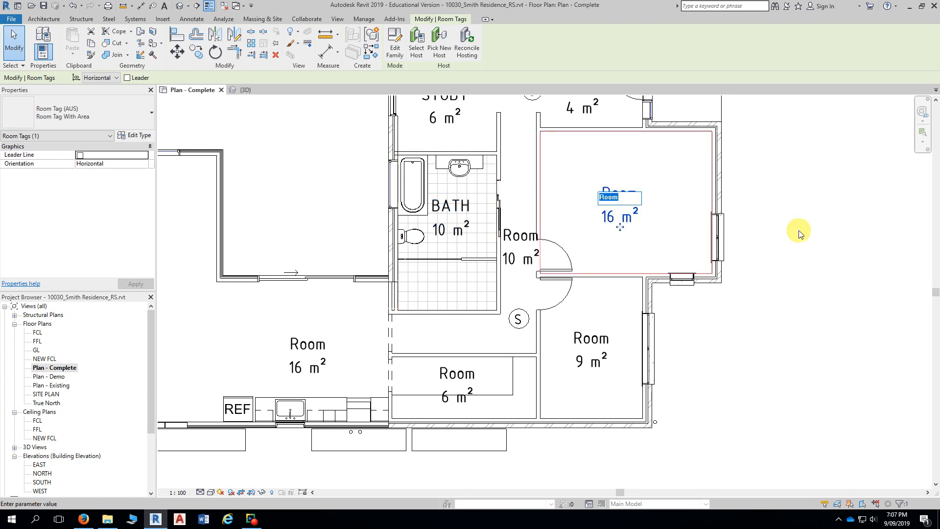
text(BED 2)
click(935, 264)
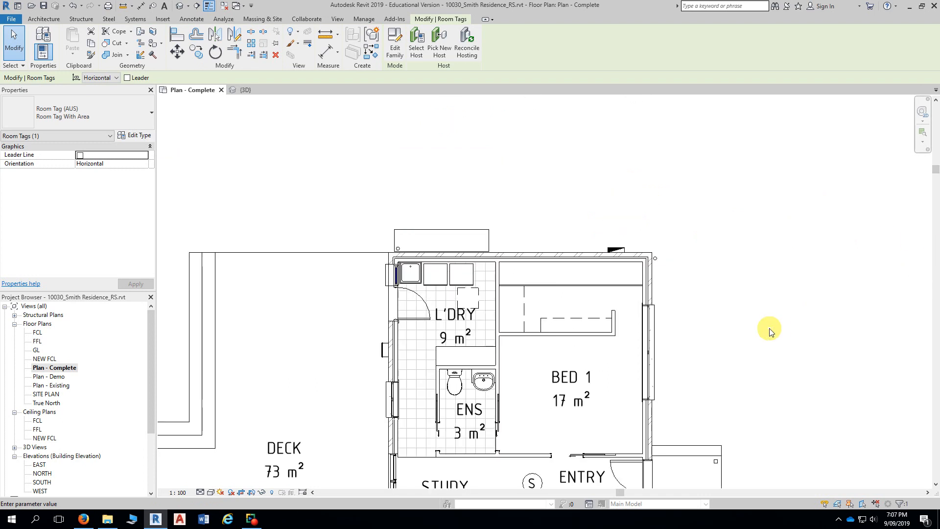
scroll(779, 358, down, 1)
middle_drag(782, 384, 752, 179)
text(D 2)
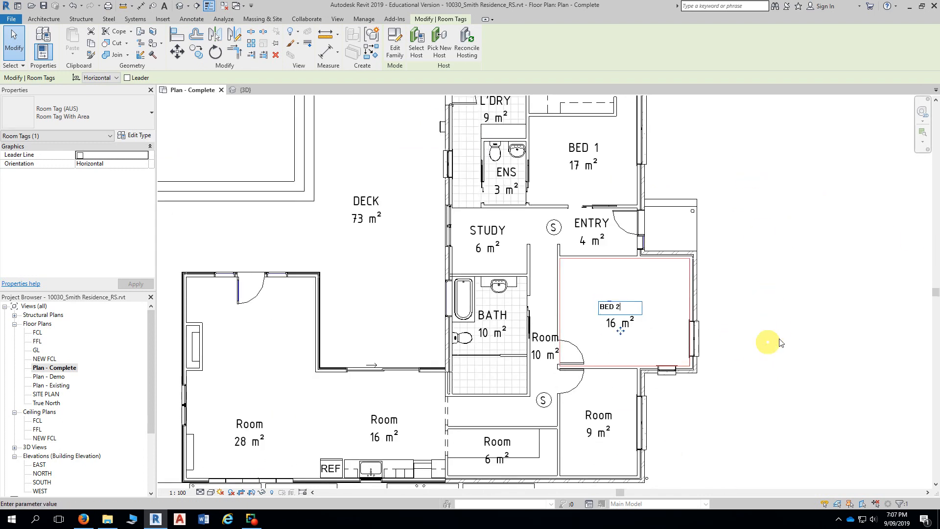
key(Return)
scroll(778, 336, up, 1)
middle_drag(780, 332, 807, 281)
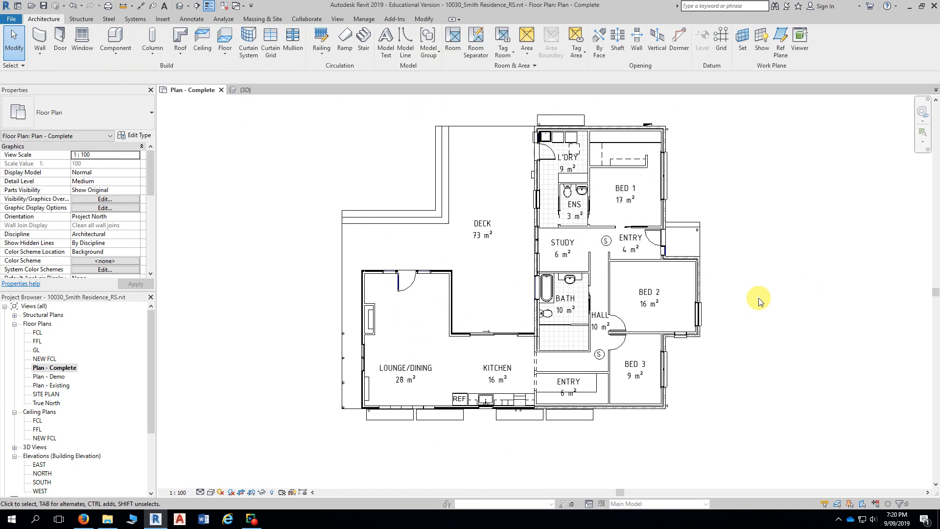
Step: Delete the room tag of the 17 m² BED 1 room and dismiss the resulting notice
scroll(713, 175, up, 1)
middle_drag(722, 182, 732, 184)
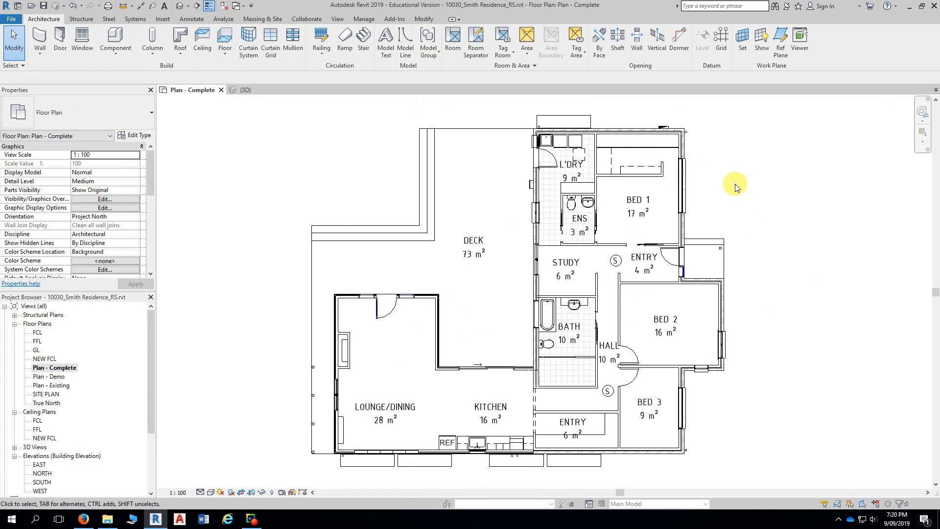
scroll(737, 188, up, 1)
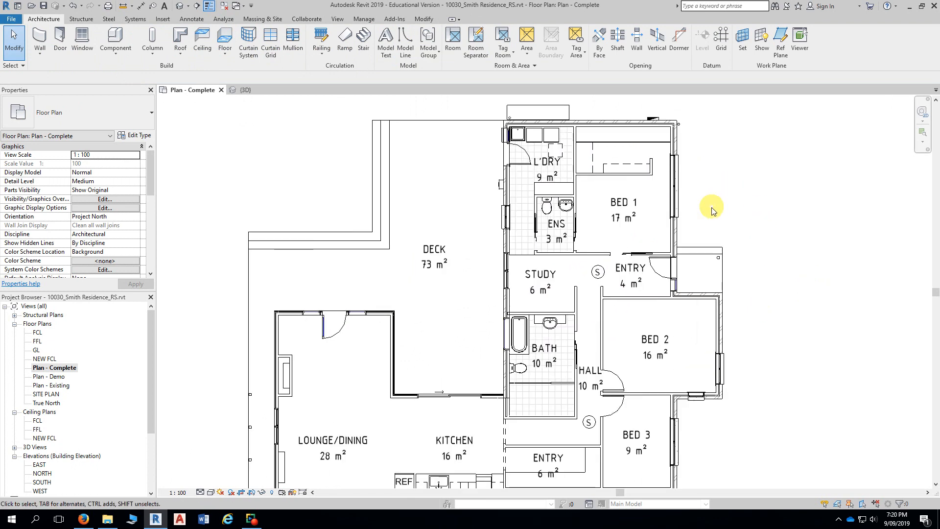
click(622, 208)
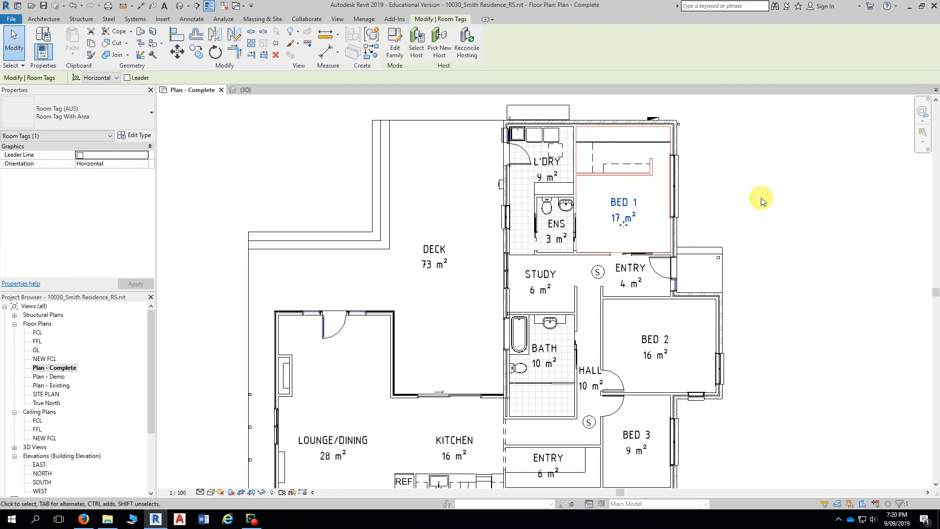
scroll(763, 198, up, 2)
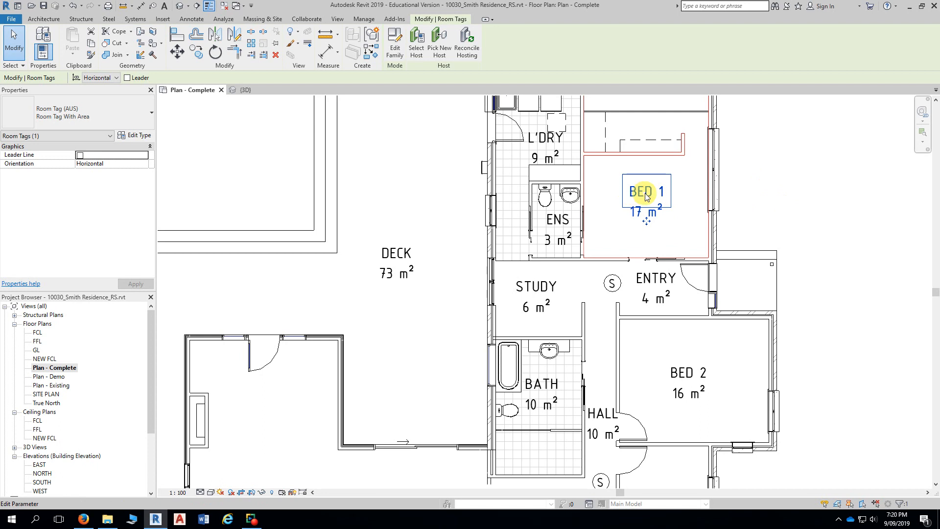
key(Delete)
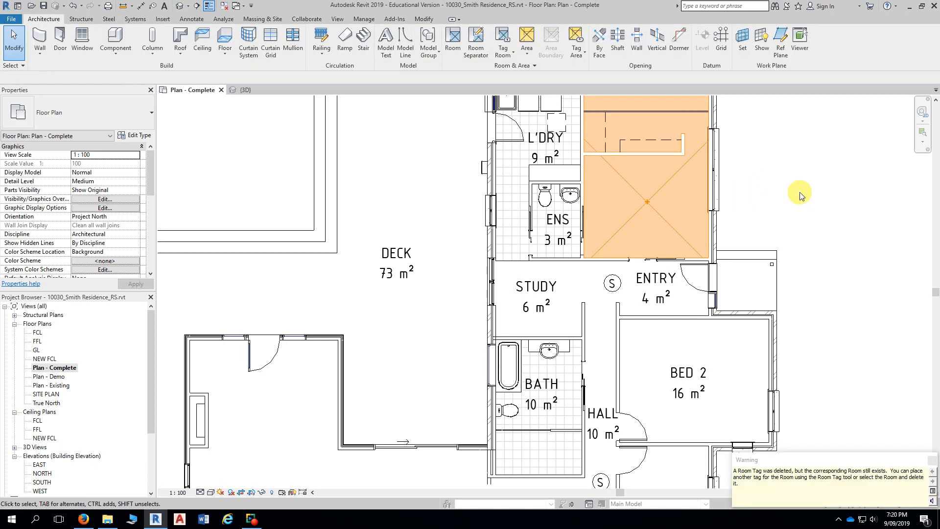
drag(882, 382, 805, 147)
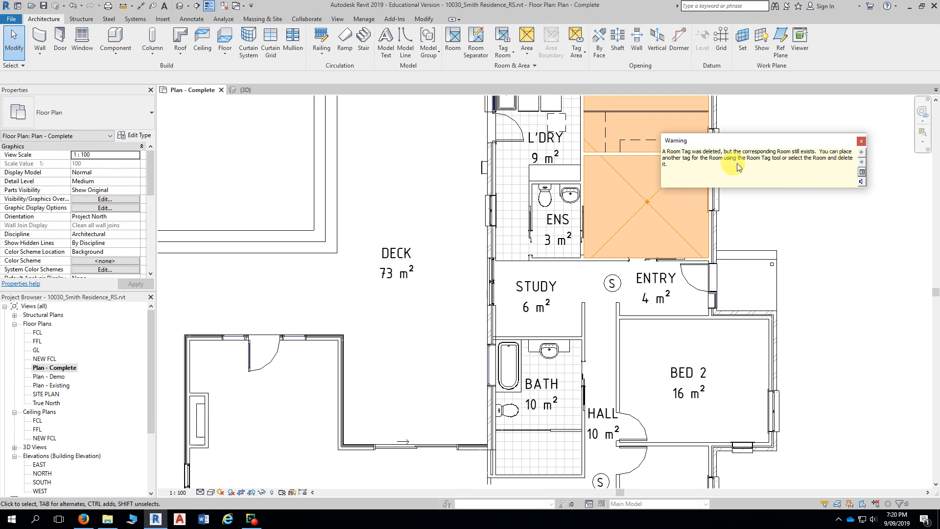
click(860, 142)
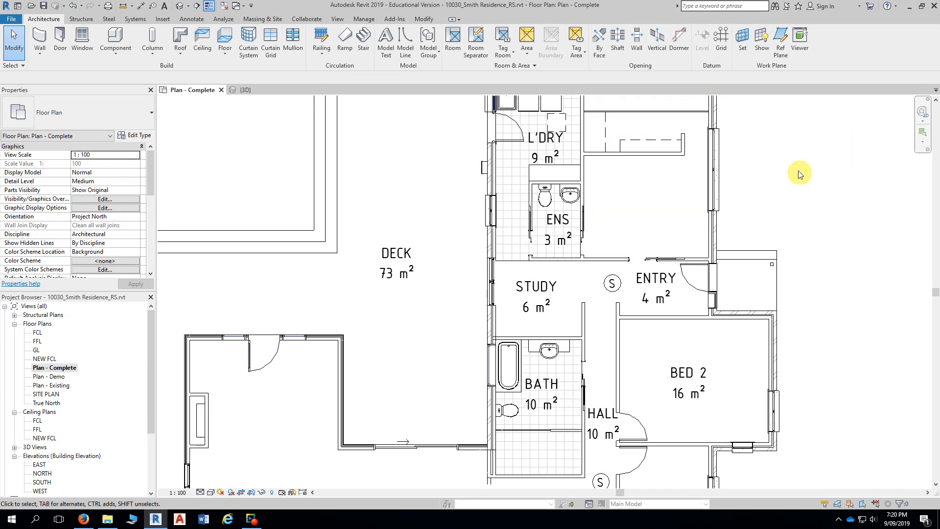
Step: Inspect the untagged bedroom above the entry by selecting its room element and reading its properties
click(658, 192)
middle_drag(814, 193, 806, 235)
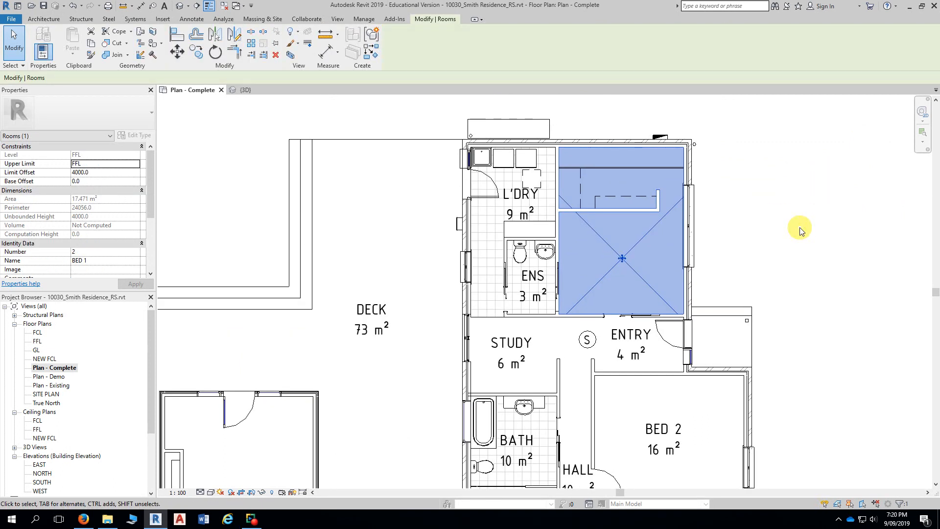
click(801, 230)
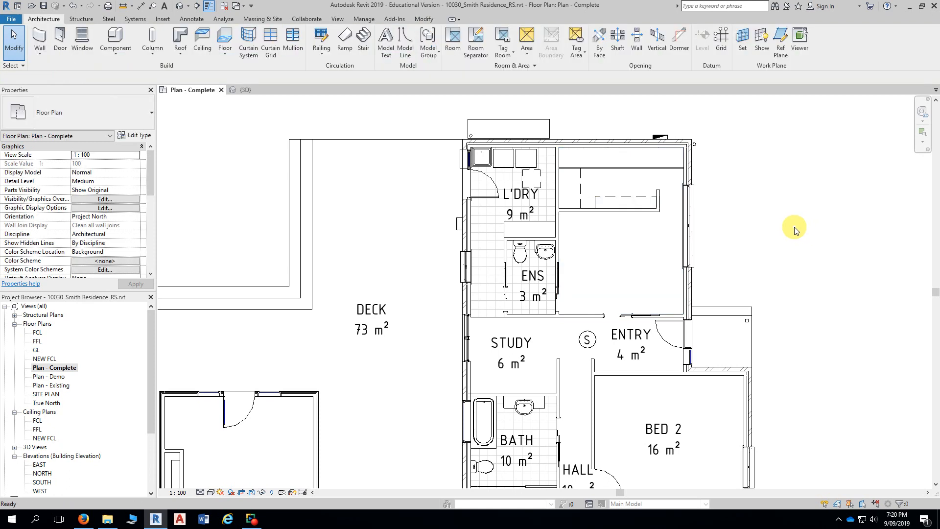
middle_drag(801, 229, 810, 196)
click(644, 215)
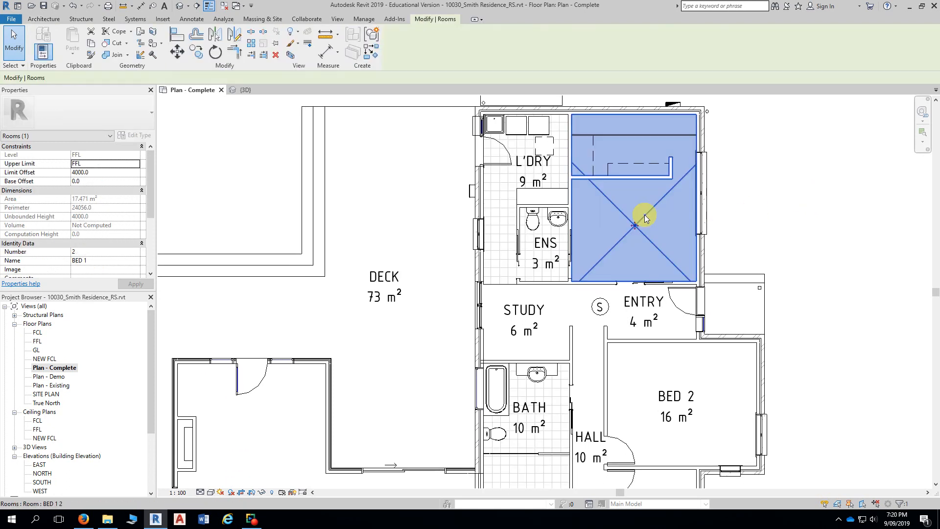
click(799, 211)
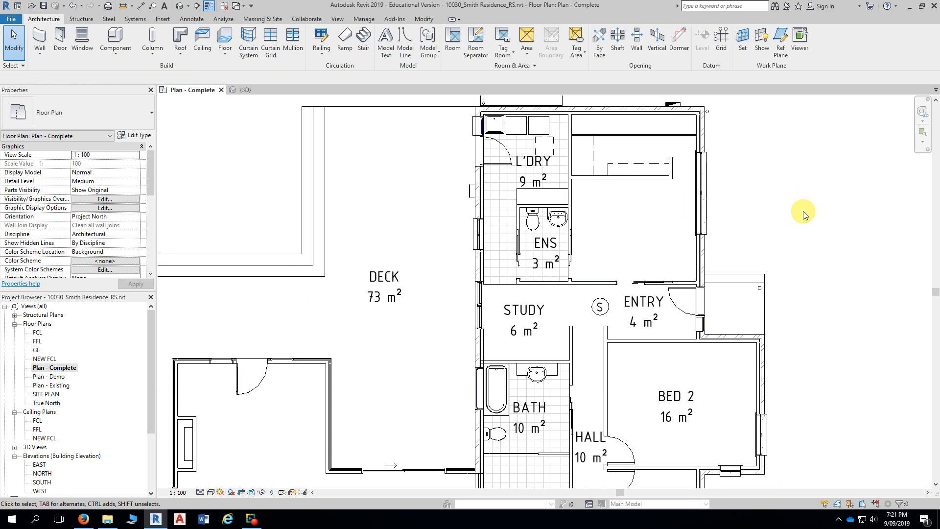
scroll(805, 204, down, 1)
middle_drag(808, 205, 776, 222)
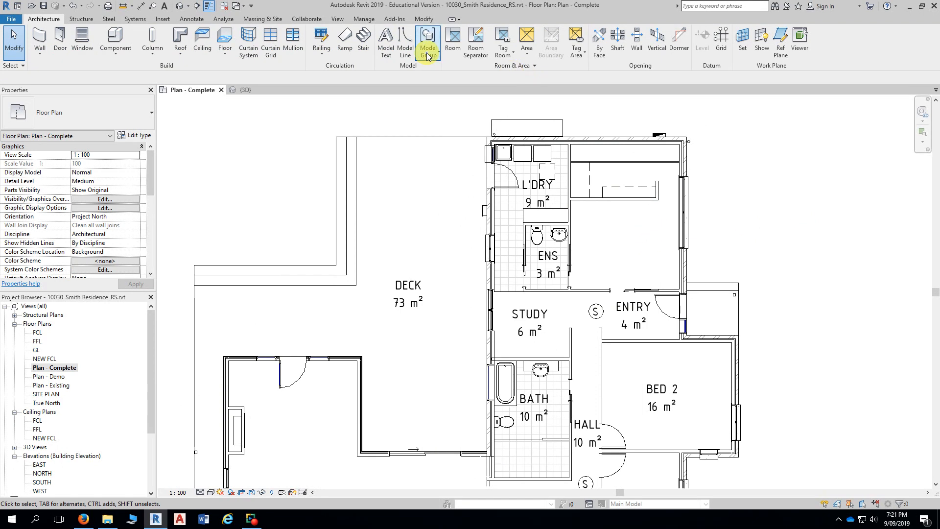
click(453, 41)
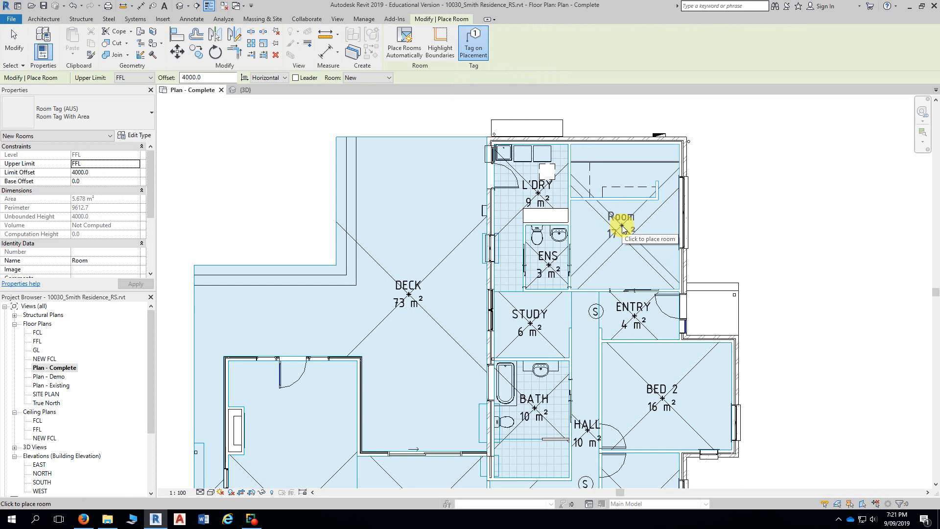
click(621, 228)
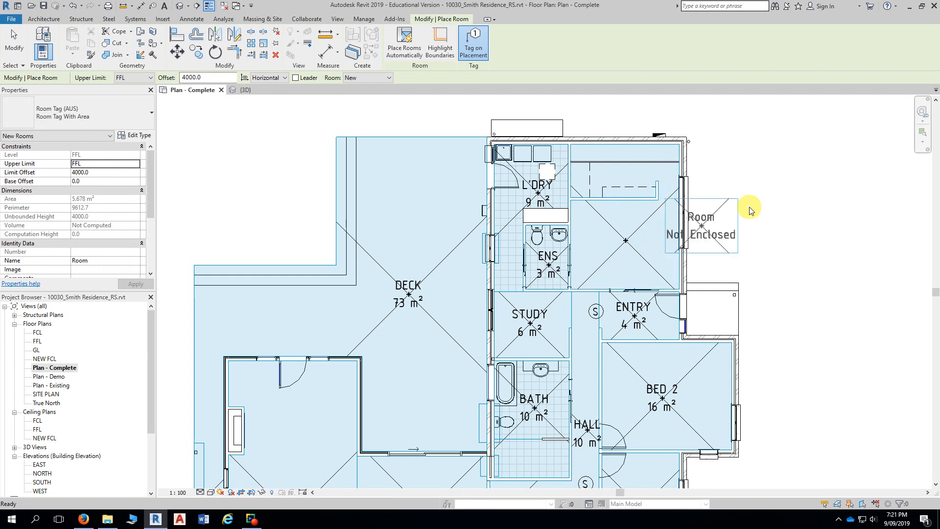
key(Escape)
key(Escape)
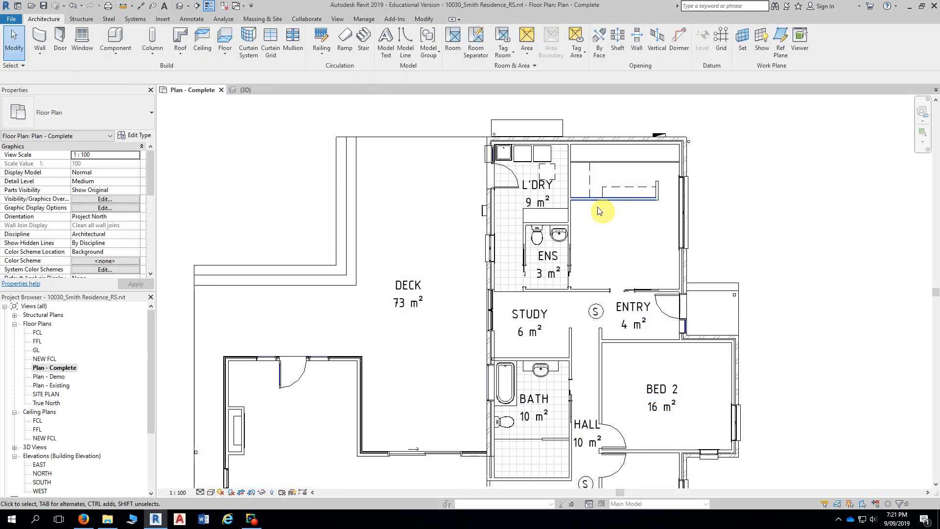
Step: Place a room tag on the existing untagged BED 1 room, centred on its crossing diagonals
click(502, 38)
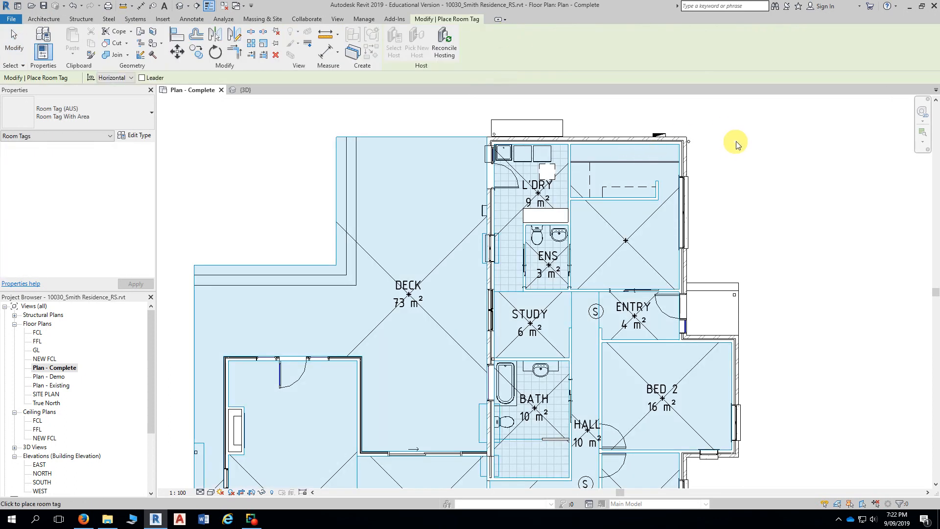
scroll(725, 213, down, 2)
middle_drag(741, 210, 722, 181)
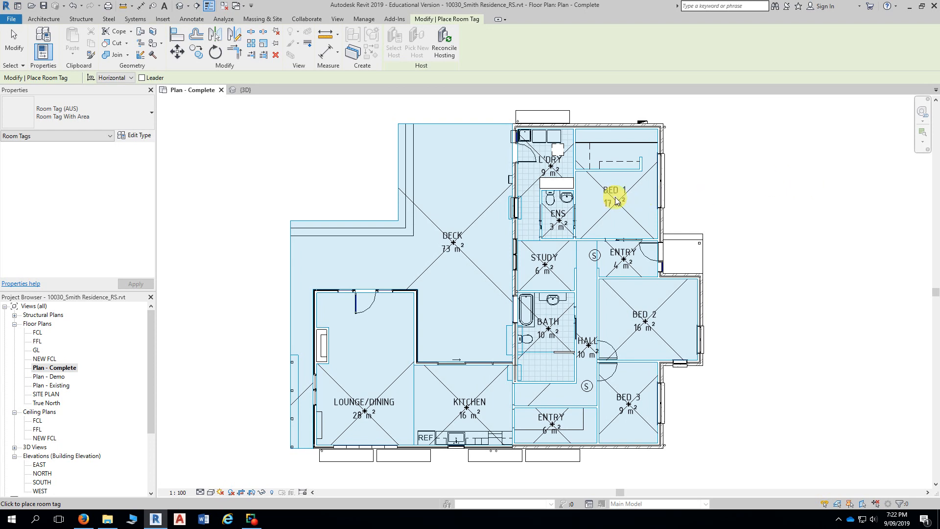
scroll(618, 201, up, 2)
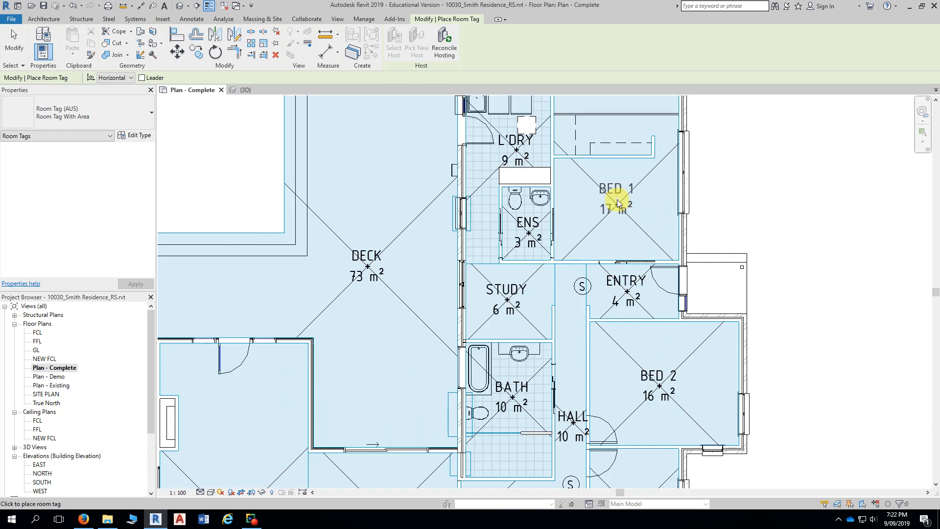
middle_drag(618, 200, 592, 148)
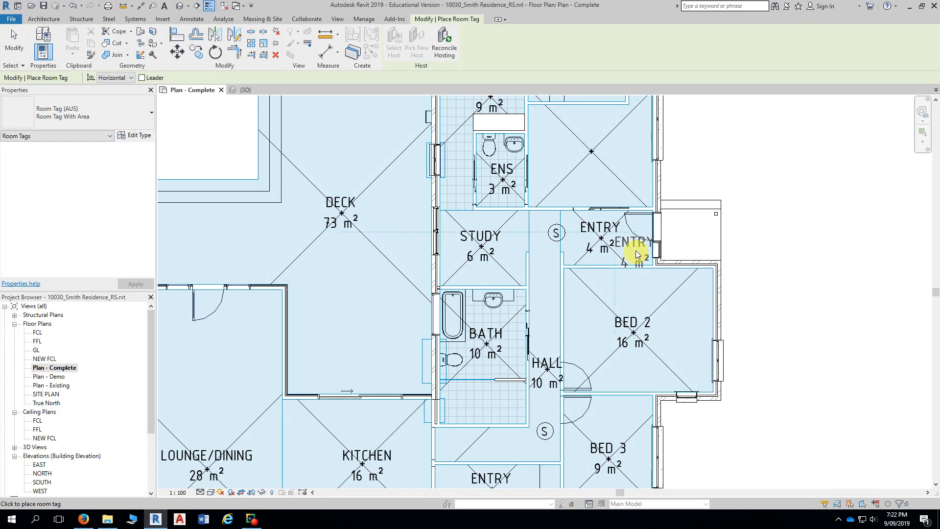
middle_drag(630, 247, 590, 133)
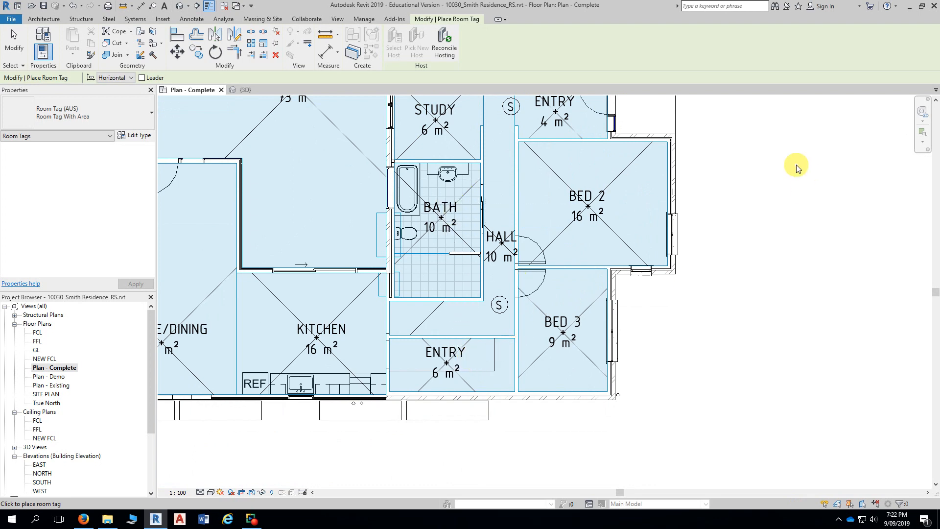
middle_drag(762, 145, 755, 254)
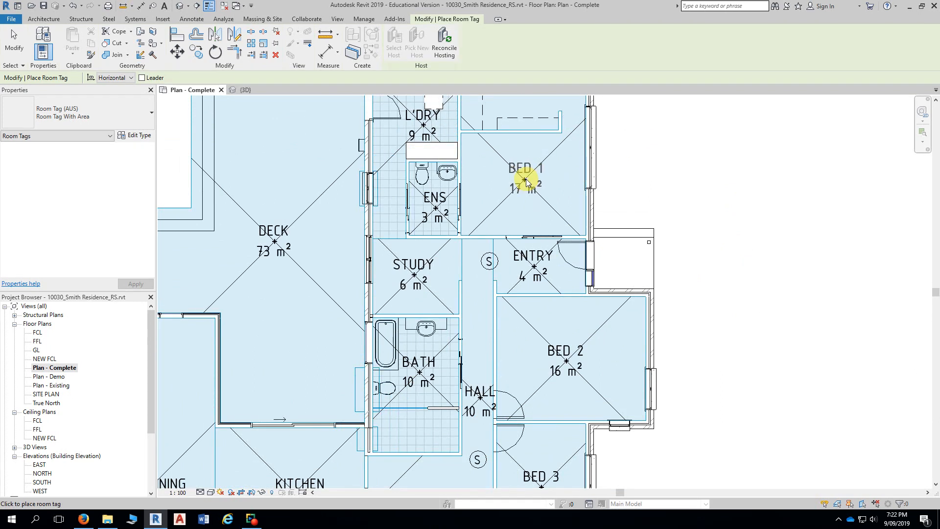
click(525, 179)
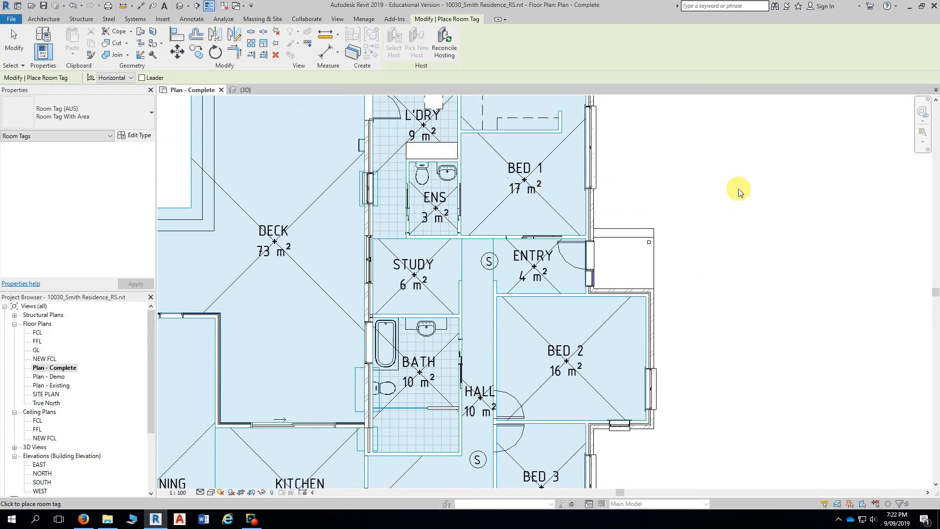
key(Escape)
scroll(739, 191, down, 4)
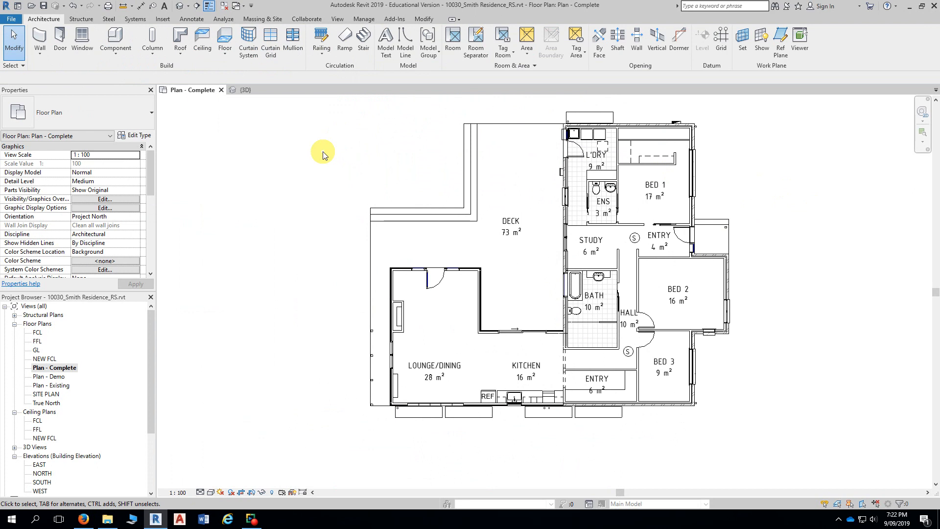
click(669, 176)
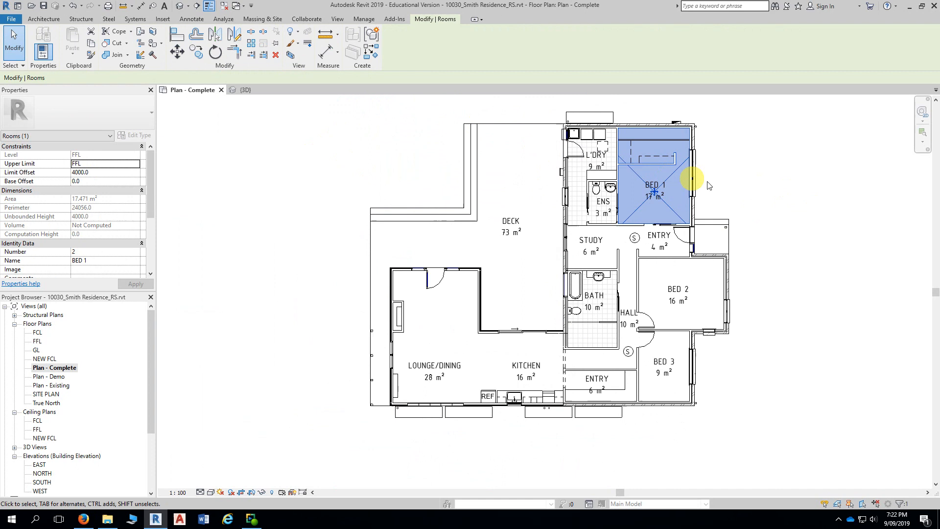
click(783, 162)
middle_drag(349, 131, 381, 132)
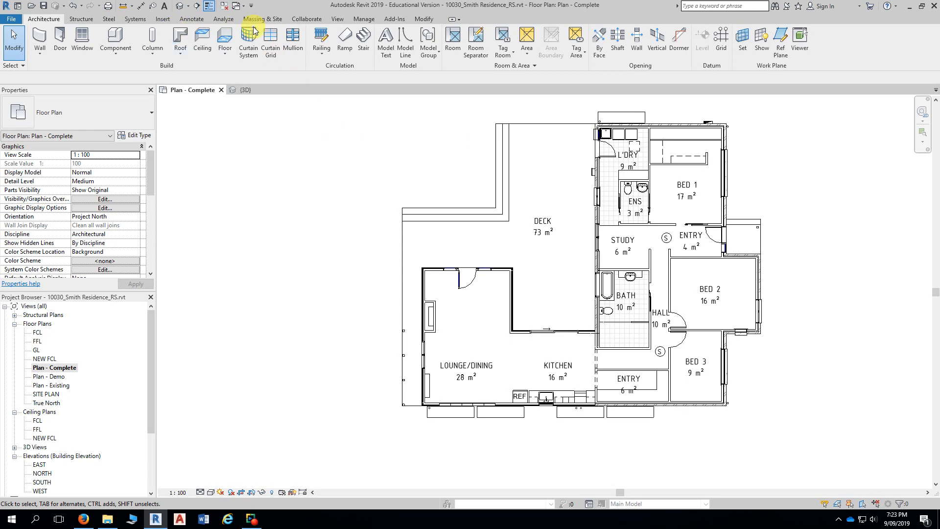
Step: Create a new Schedule/Quantities schedule for the Rooms category, keeping the name Room Schedule and the New Construction phase
click(337, 19)
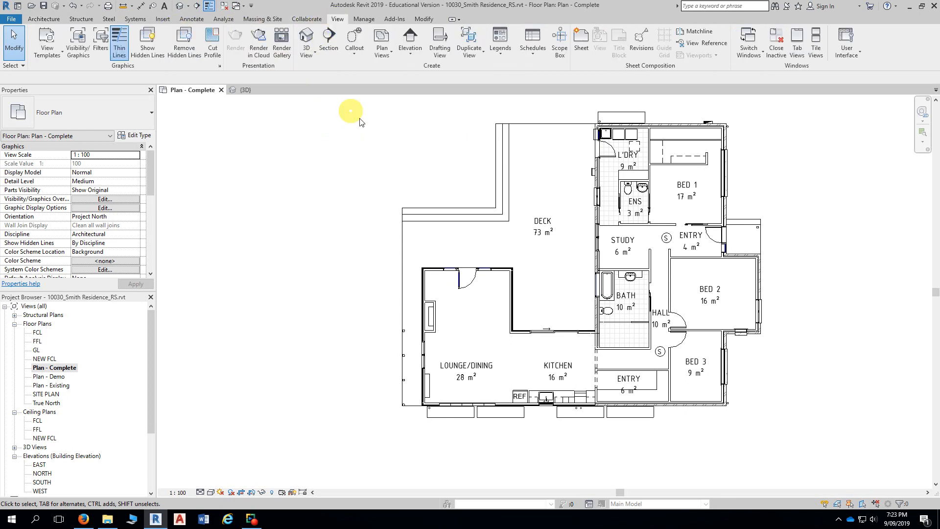
click(531, 54)
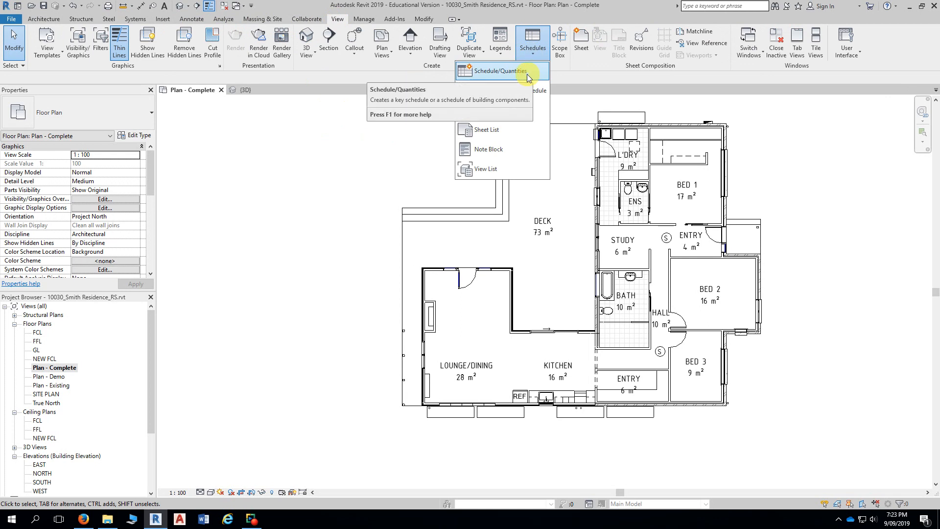
click(526, 72)
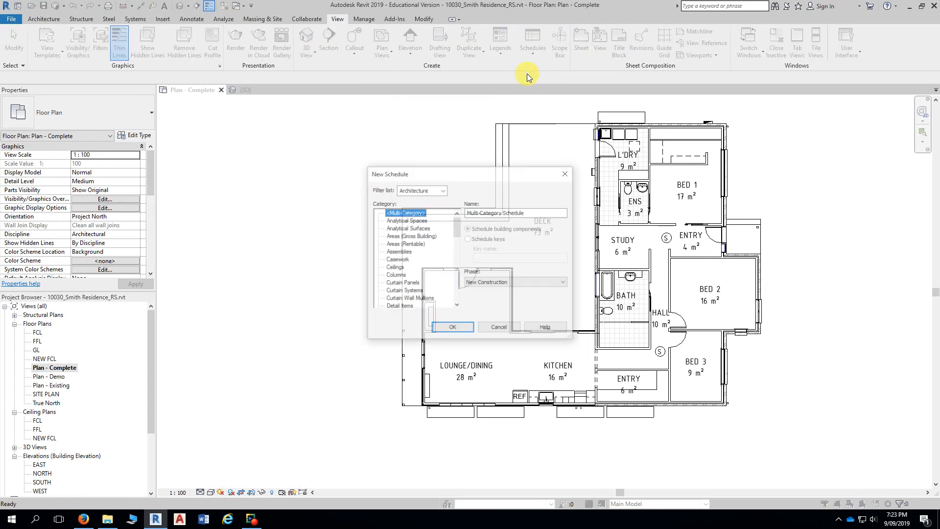
drag(474, 171, 478, 42)
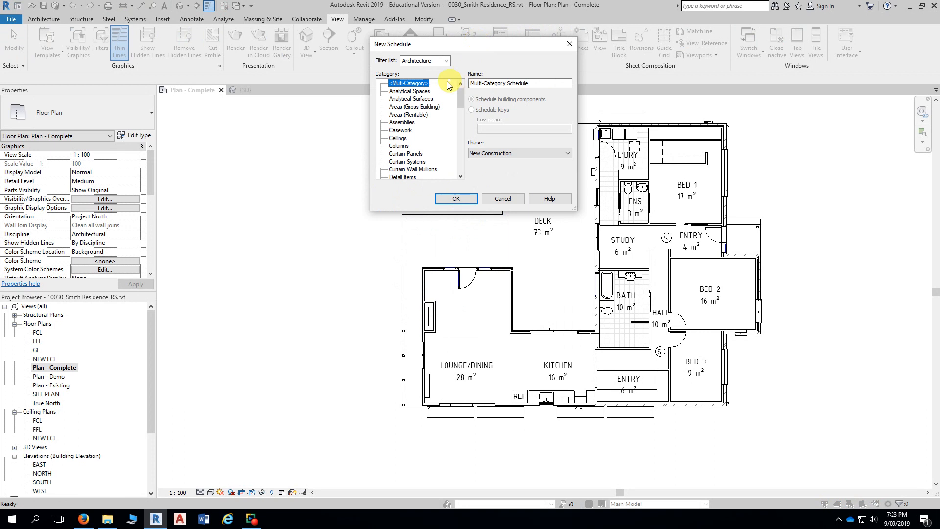
drag(460, 101, 460, 125)
scroll(460, 125, down, 4)
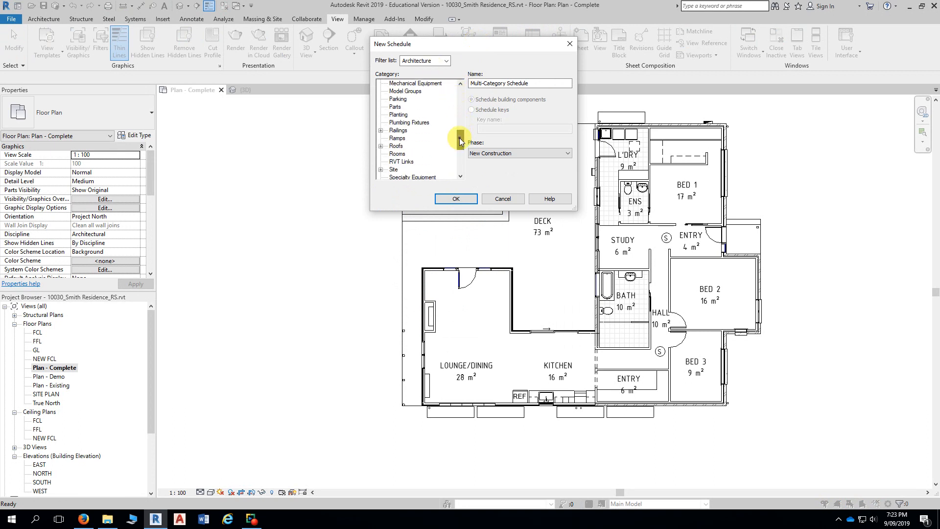
click(397, 146)
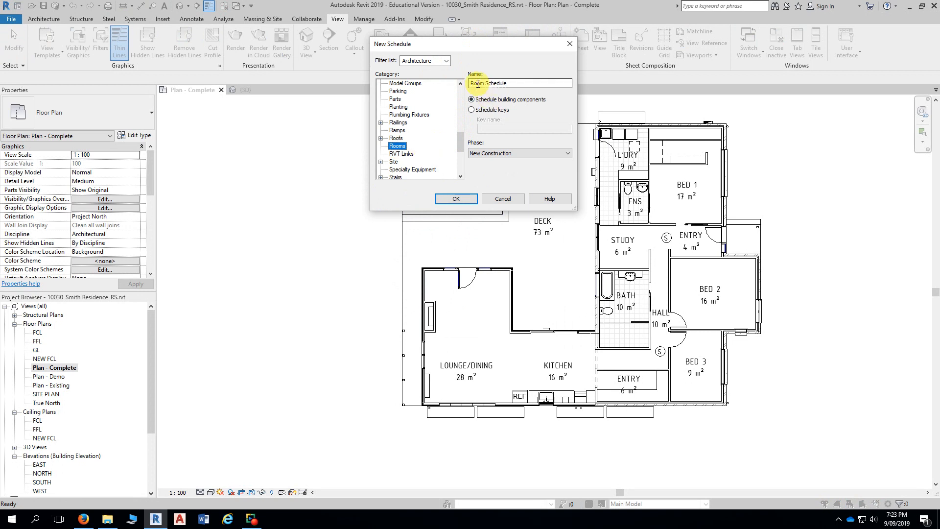
click(456, 198)
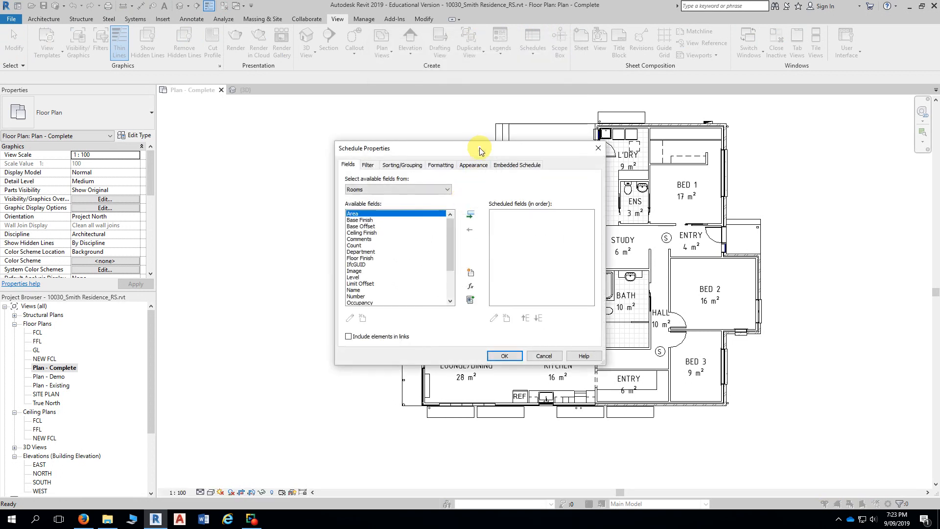
Step: Add the Area and Name fields to the room schedule, order Name before Area, and create the schedule
drag(480, 150, 517, 34)
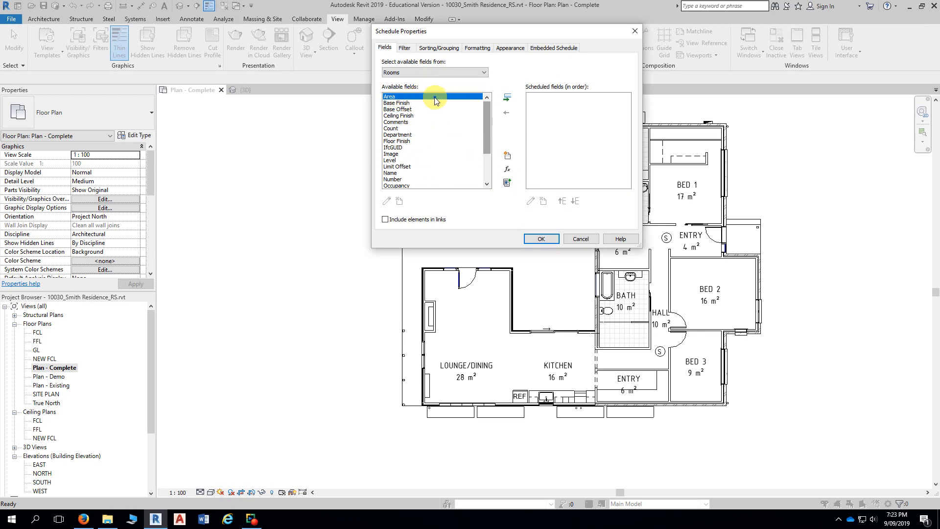
click(507, 98)
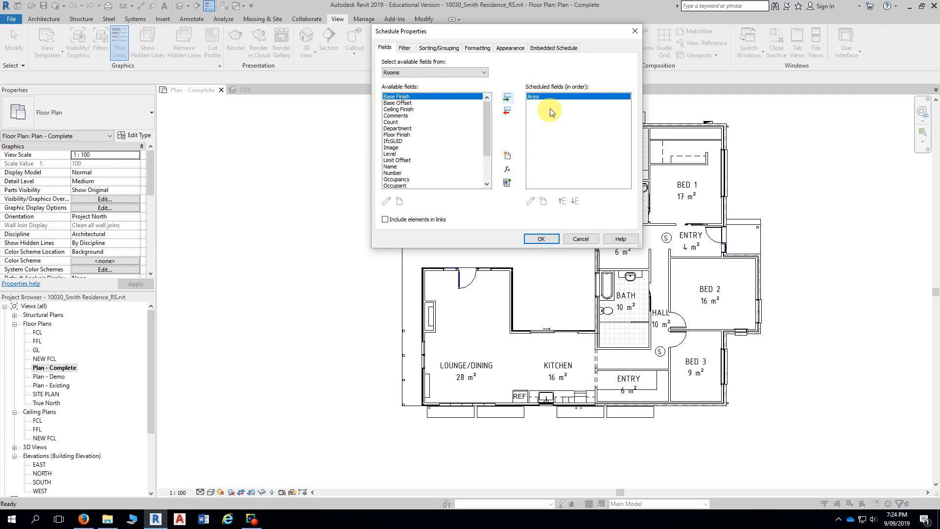
drag(487, 111, 489, 131)
click(397, 135)
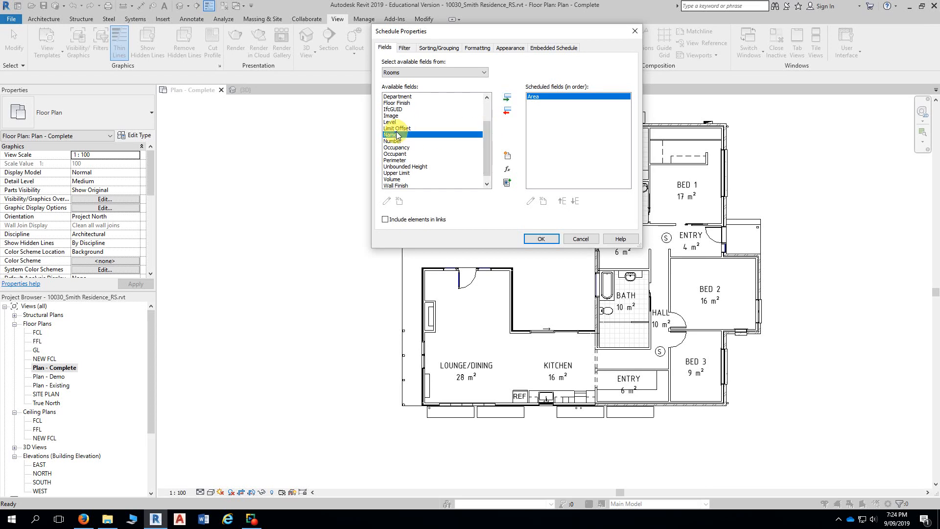
click(506, 99)
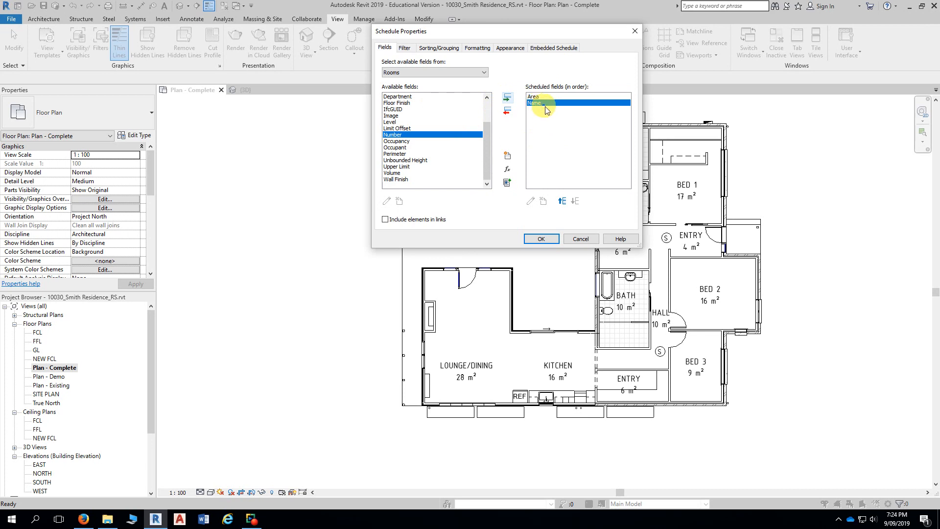
click(562, 199)
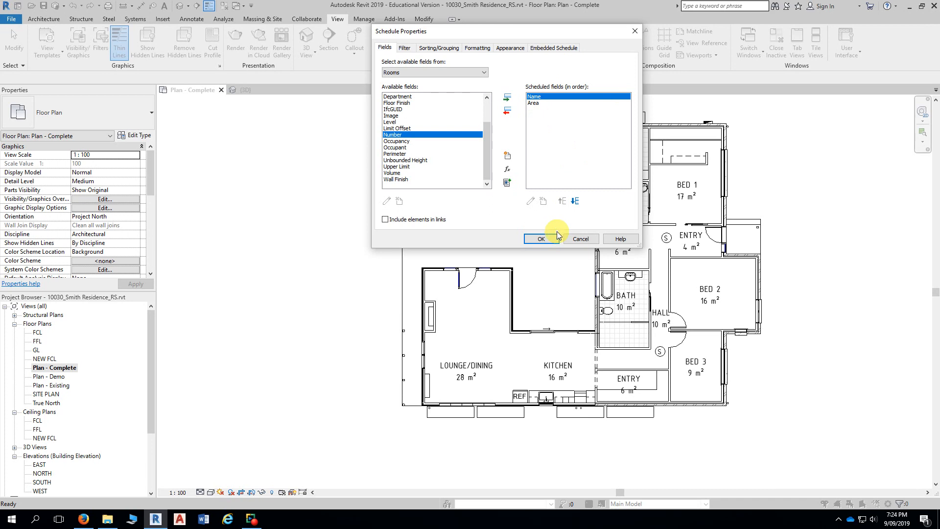
click(544, 239)
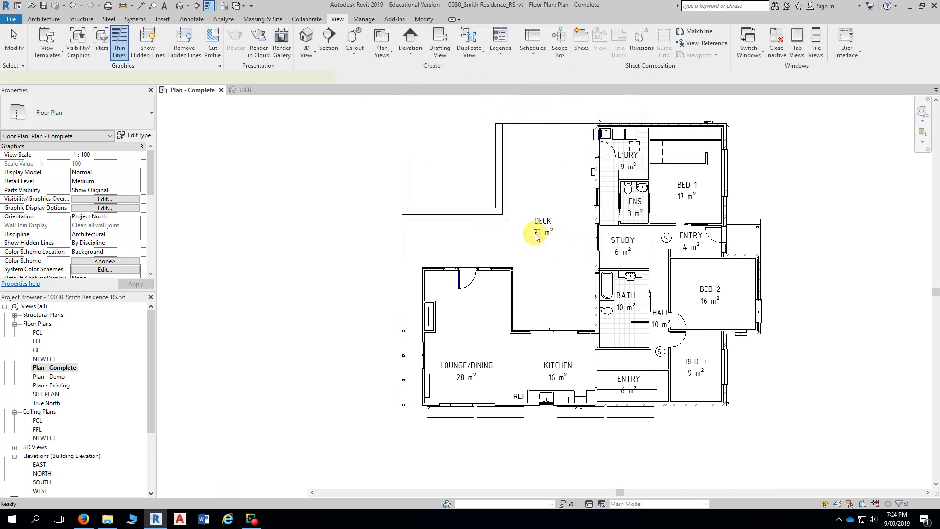
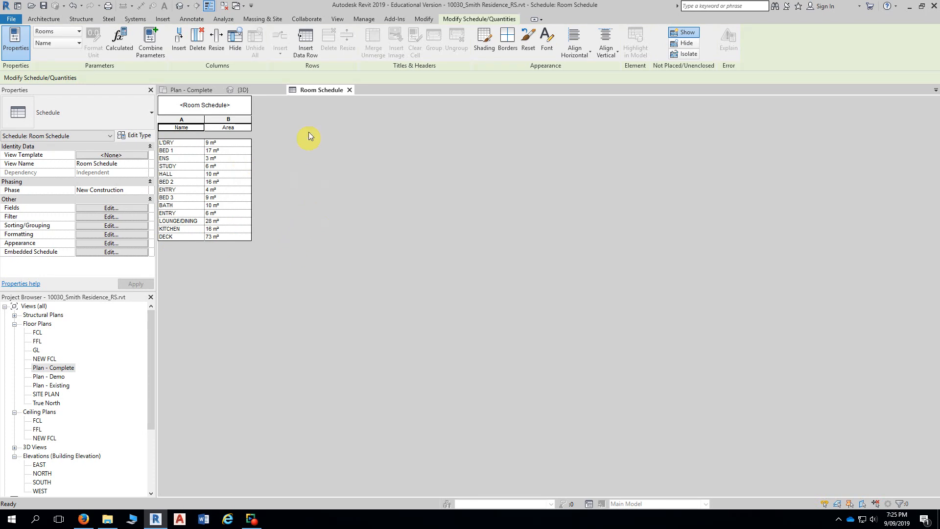
Step: Place a second room inside the already defined DECK area on Plan - Complete, accepting the warning, and end room placement
double_click(67, 371)
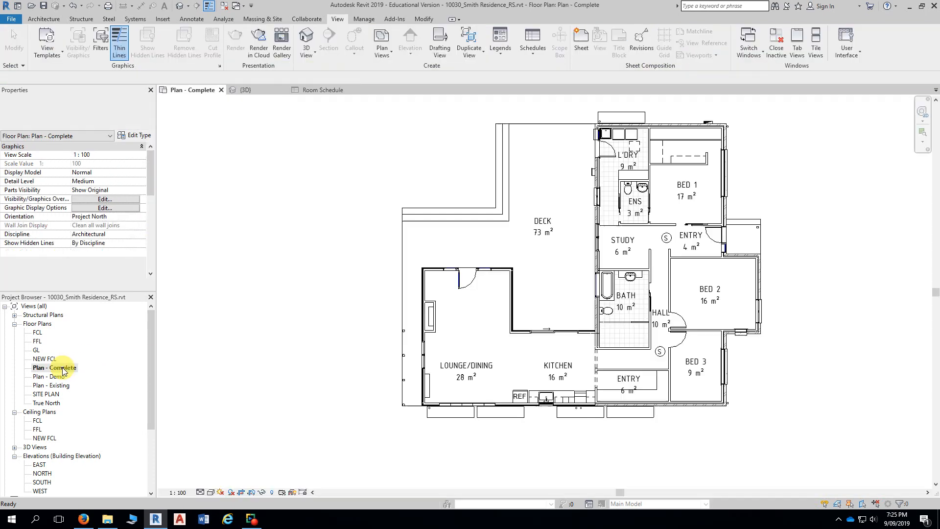
middle_drag(338, 192, 303, 182)
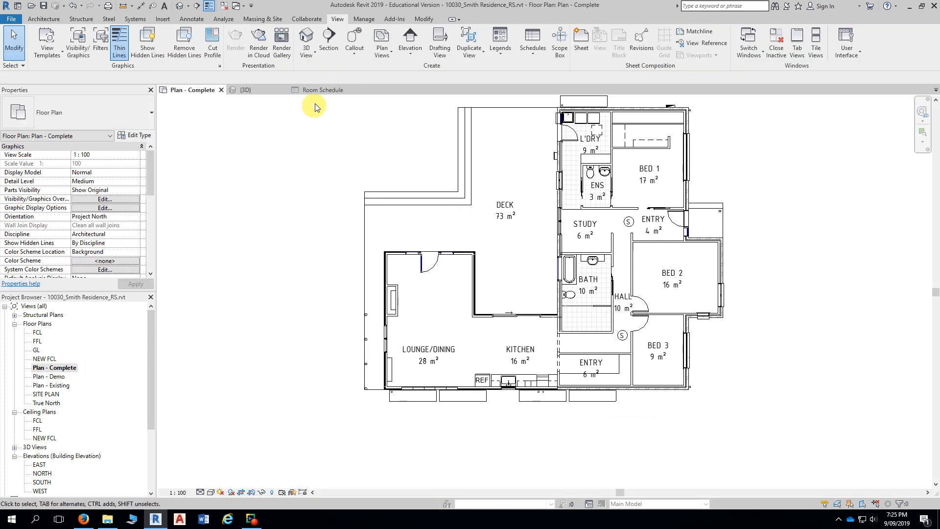
click(44, 20)
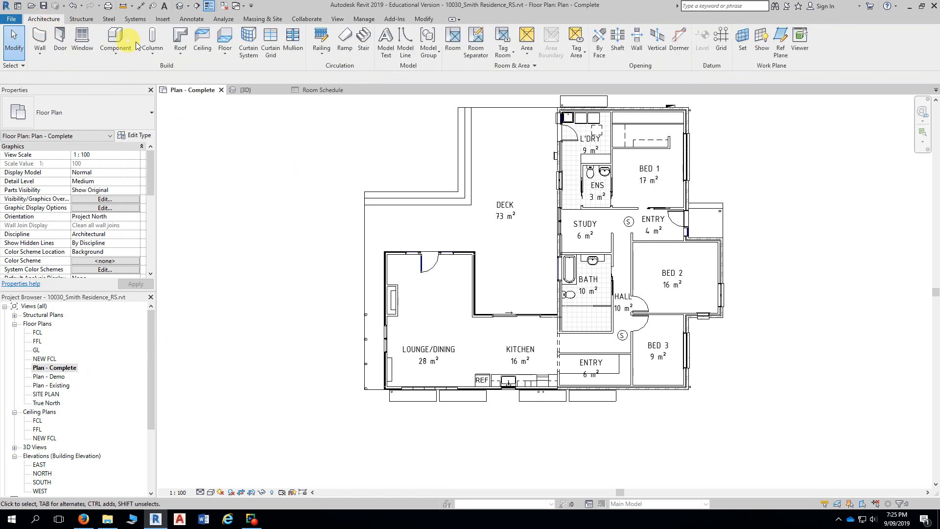
click(453, 42)
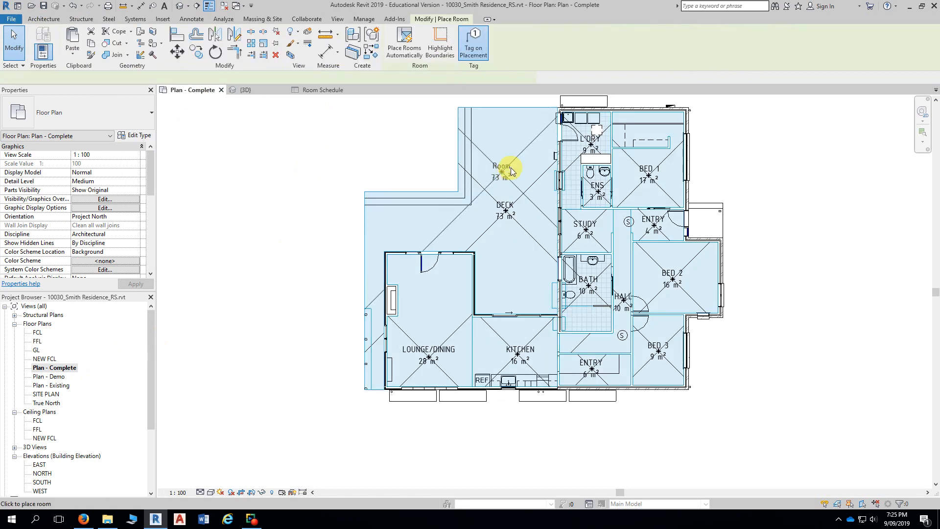
click(511, 170)
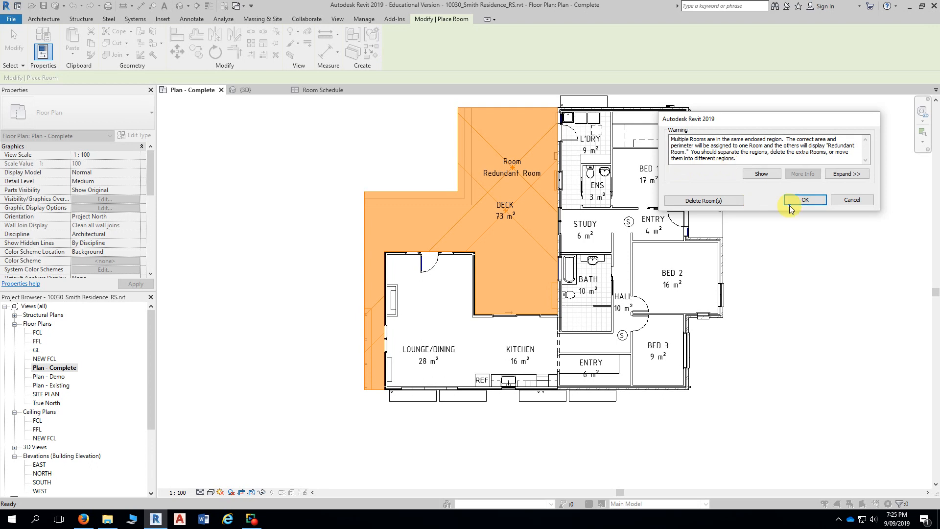
click(803, 200)
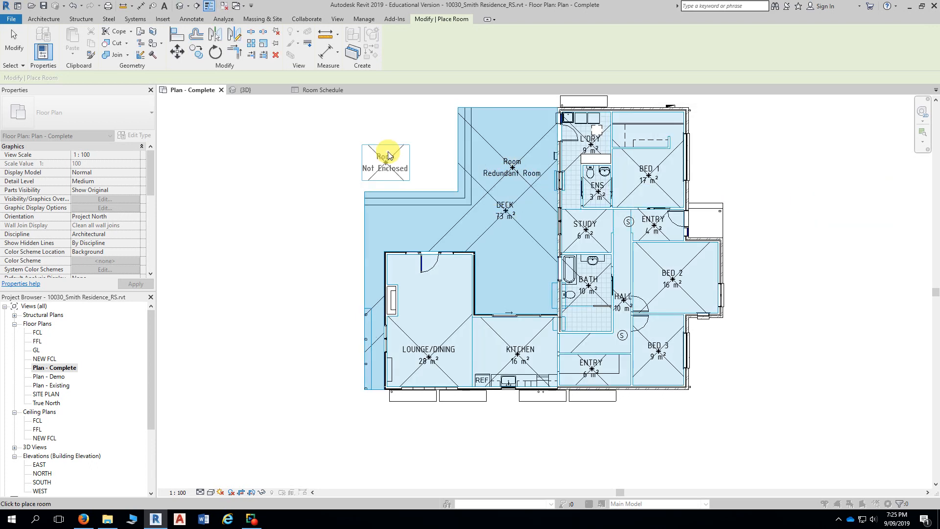
scroll(384, 157, up, 2)
key(Escape)
key(Escape)
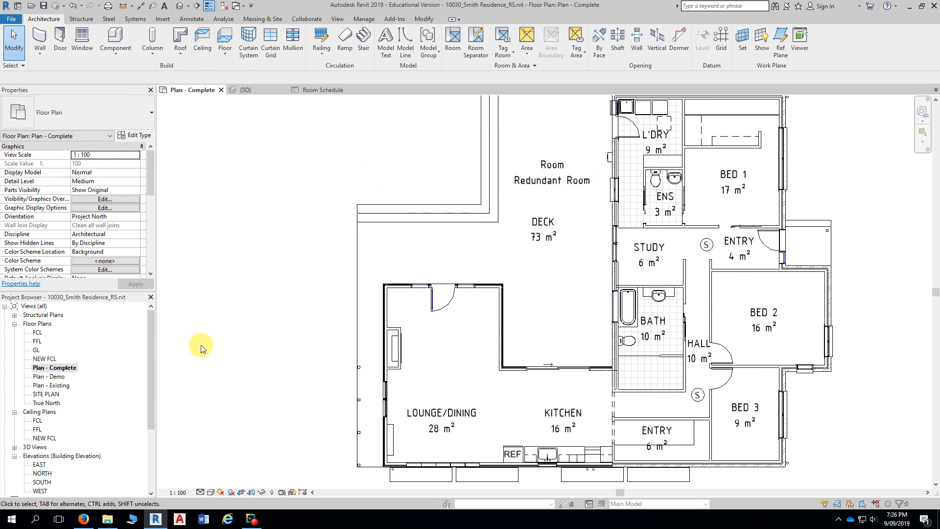
Step: Open Room Schedule from the project's schedules, temporarily undocking the Project Browser to see the full list and docking it again
drag(153, 321, 151, 369)
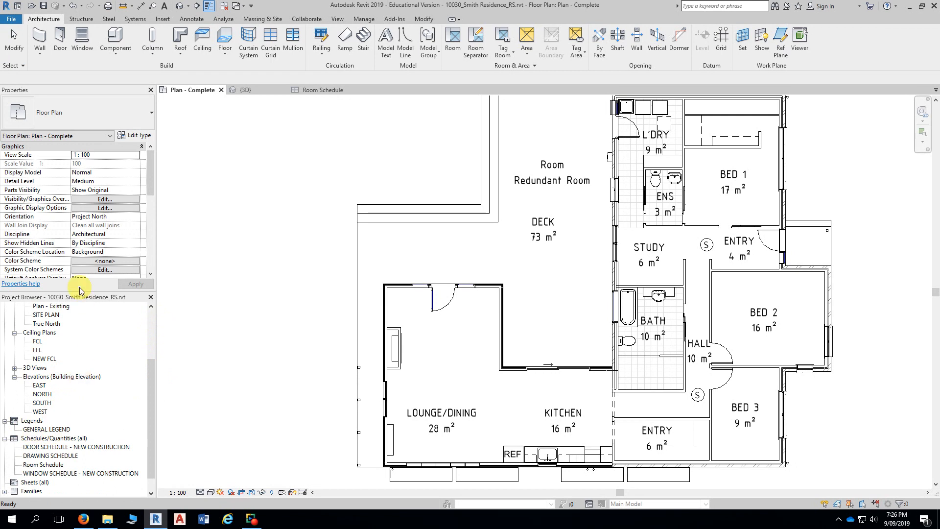
drag(73, 298, 300, 105)
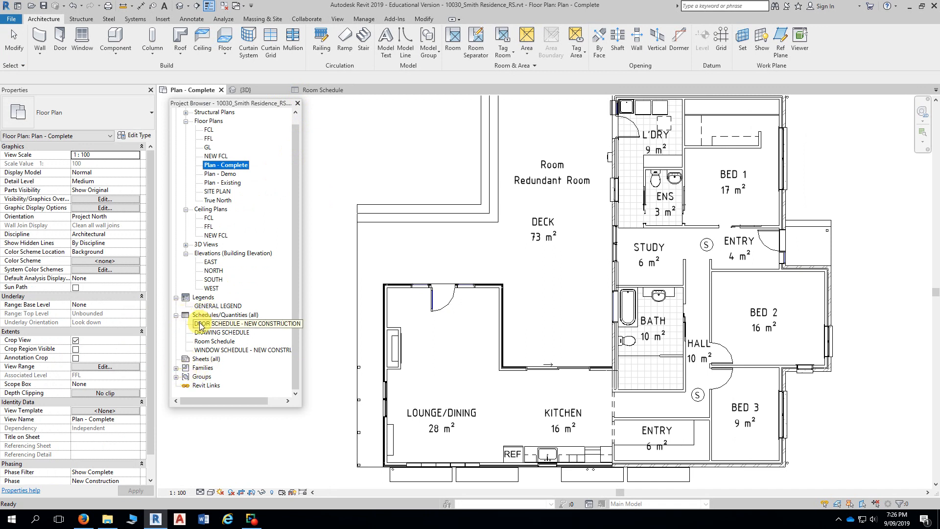
click(200, 342)
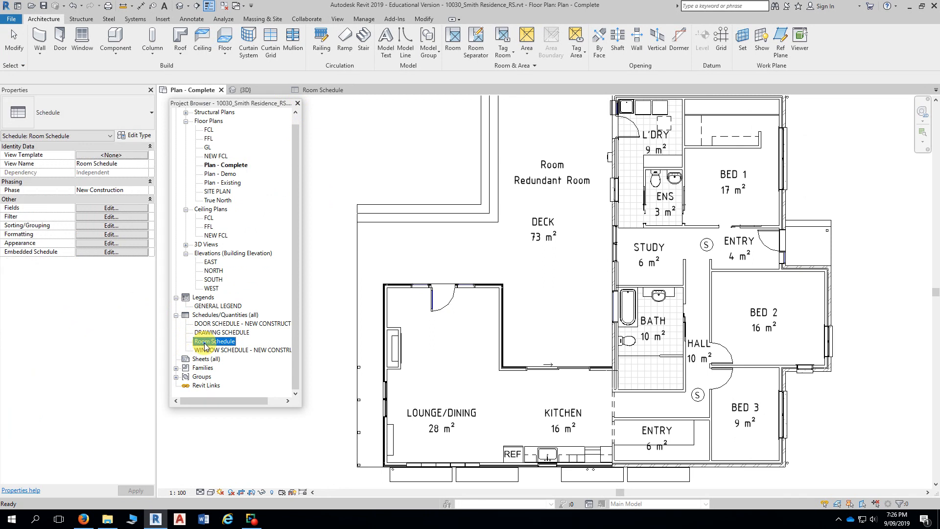
double_click(208, 343)
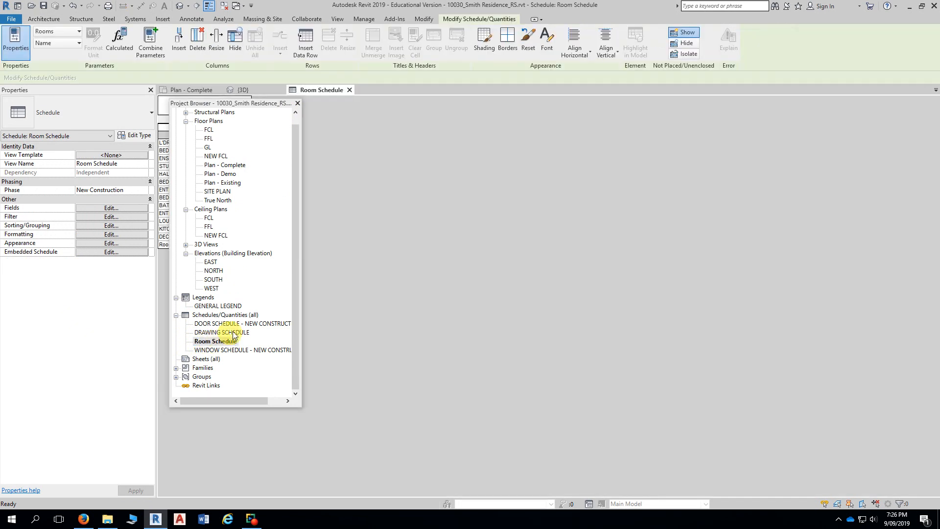
double_click(247, 101)
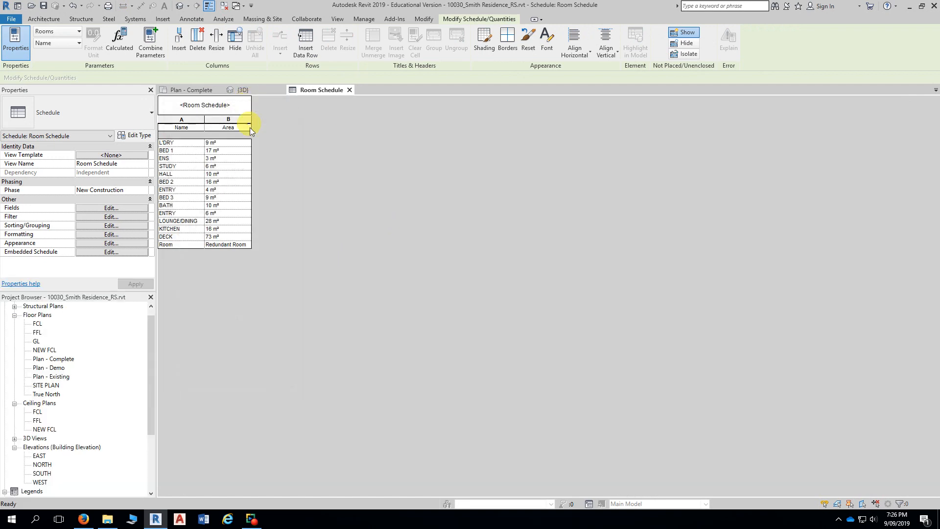
Step: Delete the redundant room's row from Room Schedule, confirming removal of the room and its associated tags
click(185, 245)
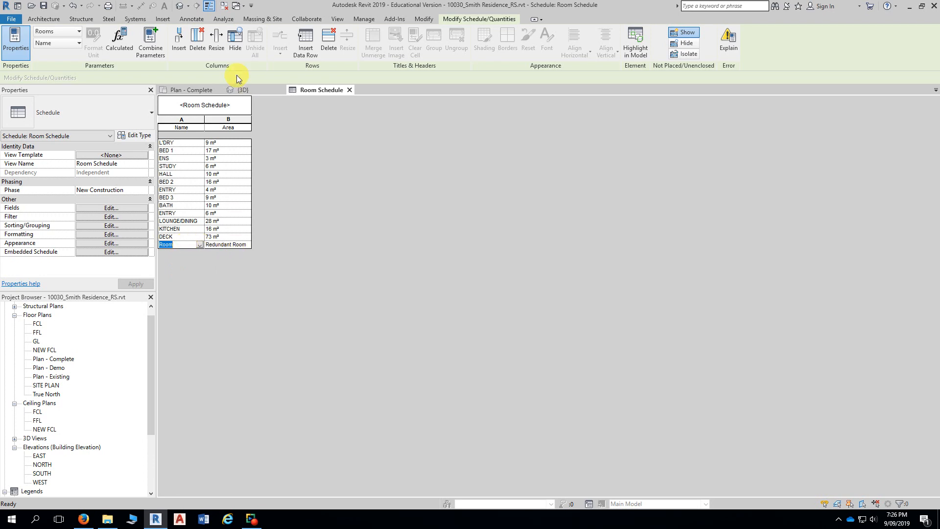
click(330, 43)
drag(435, 206, 364, 120)
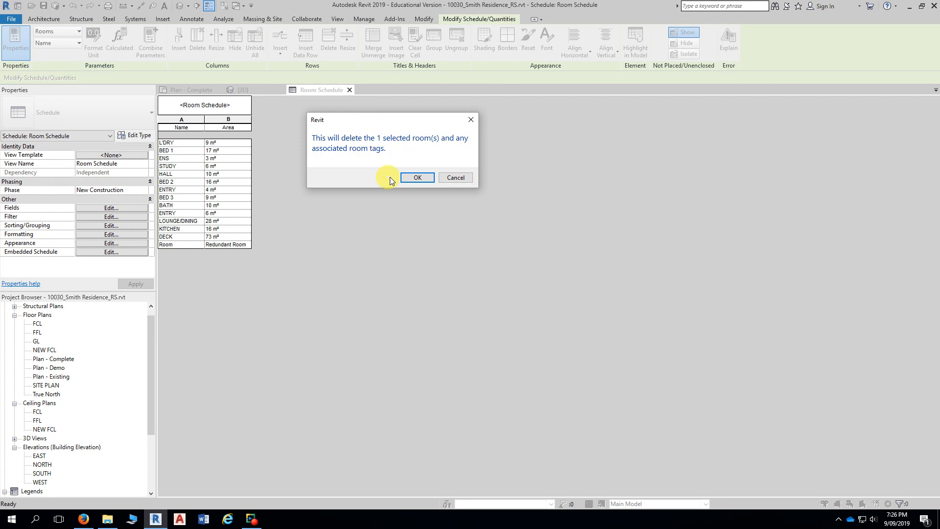
click(417, 178)
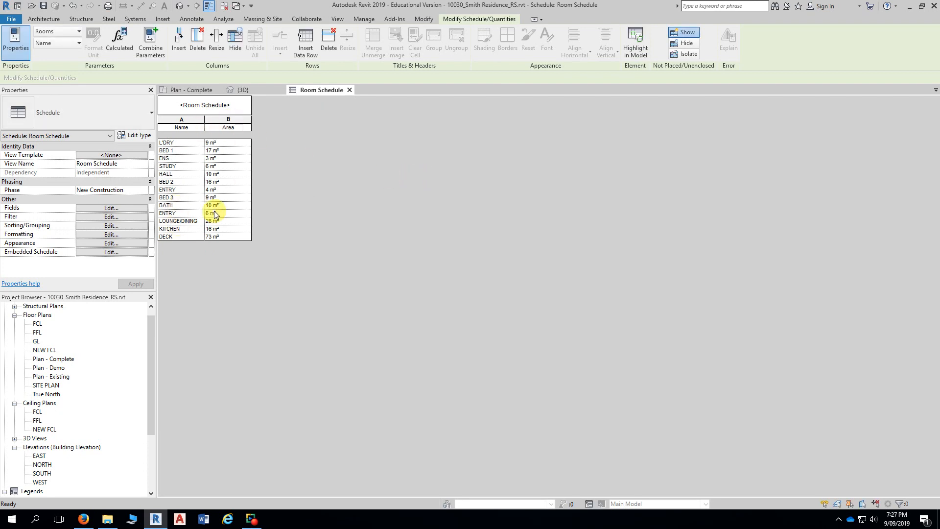
Step: Return to the Plan - Complete floor plan and check the deck area and overall room layout
double_click(61, 361)
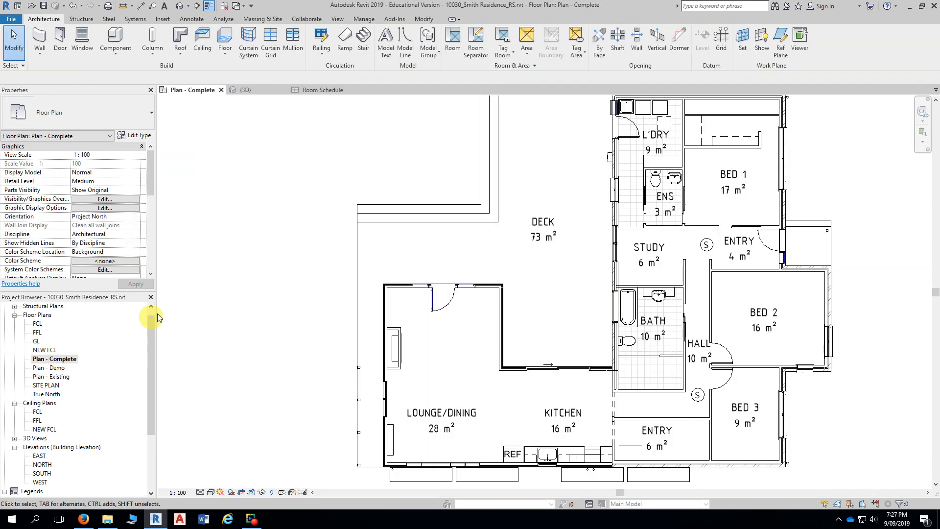
scroll(302, 252, up, 2)
scroll(261, 225, down, 1)
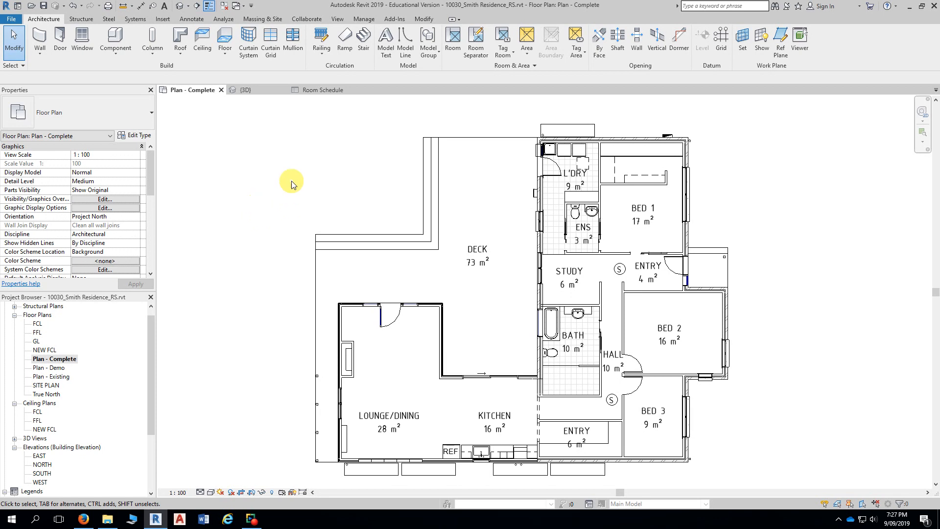
scroll(292, 181, down, 2)
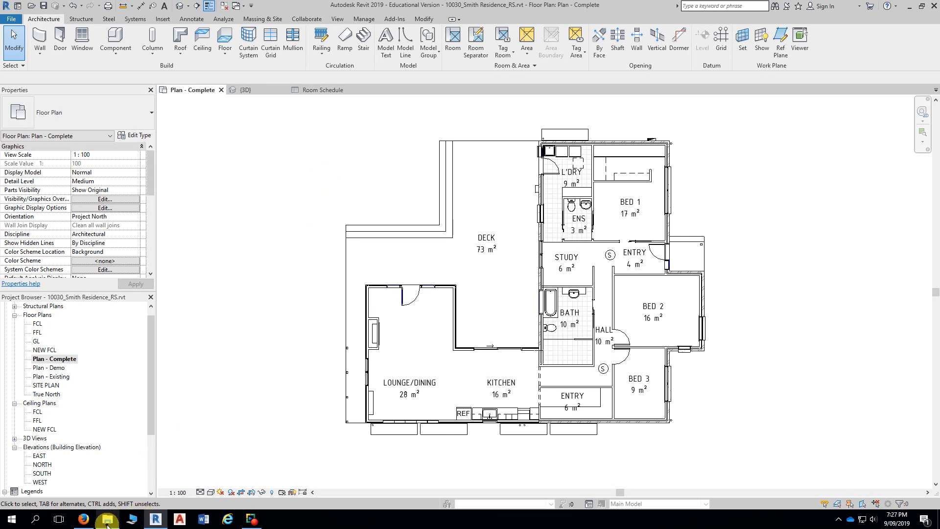
Step: Switch to Firefox and examine the A115 drawing's section lines and door, window and wall tags, returning to Plan - Complete in Revit
mouse_move(107, 524)
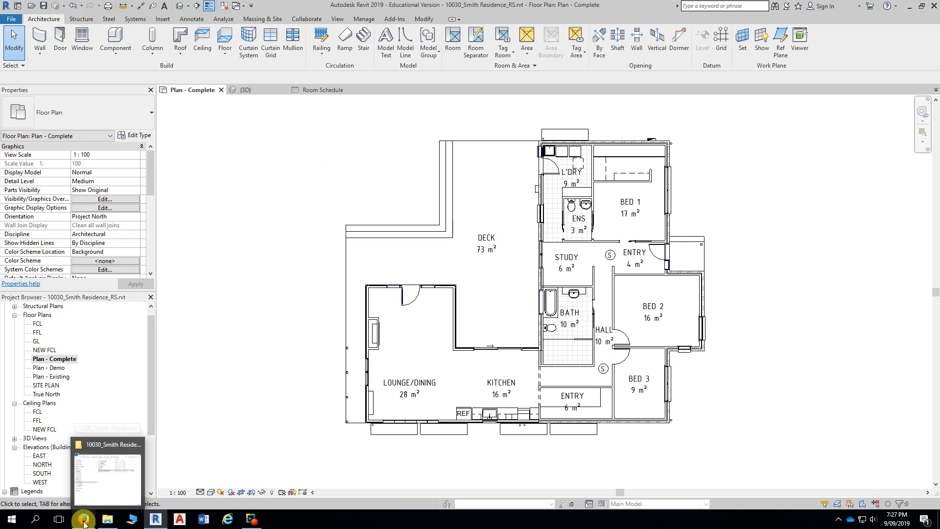
click(83, 519)
scroll(414, 236, down, 2)
scroll(414, 237, down, 2)
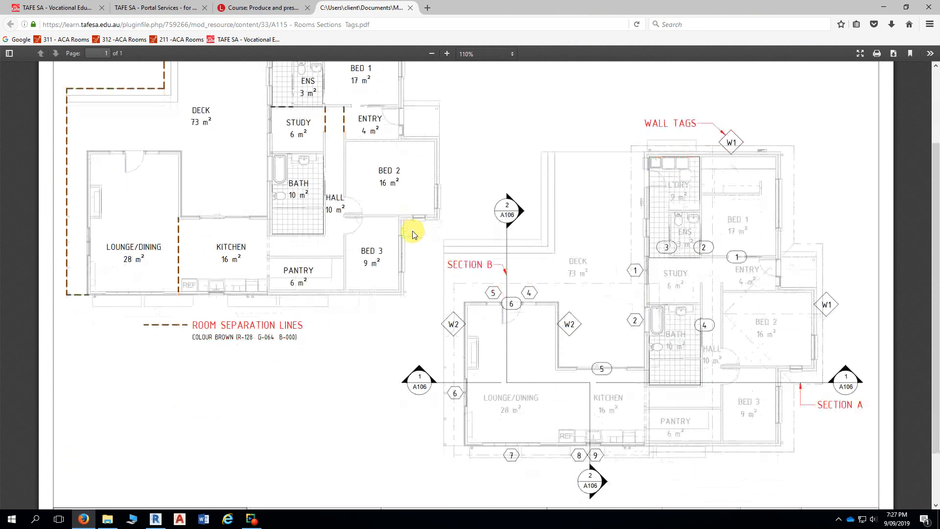
scroll(414, 237, down, 2)
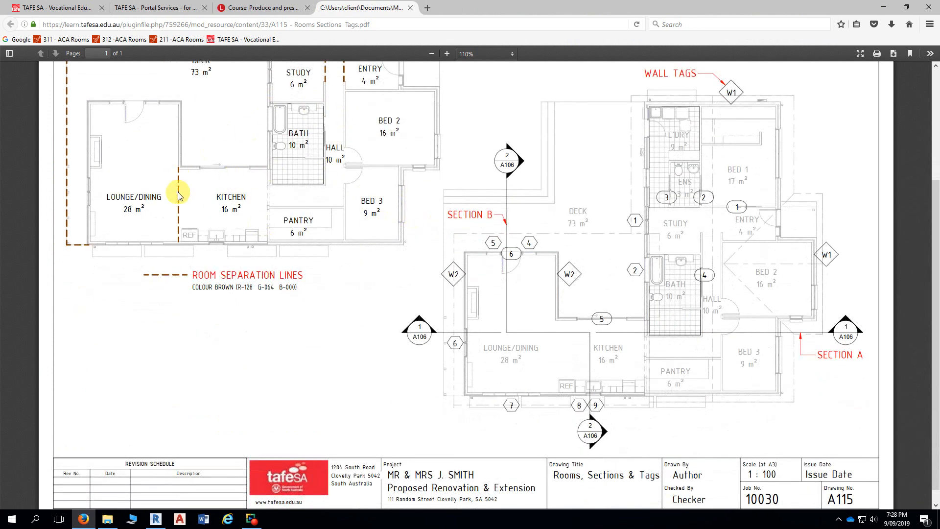
scroll(375, 247, up, 1)
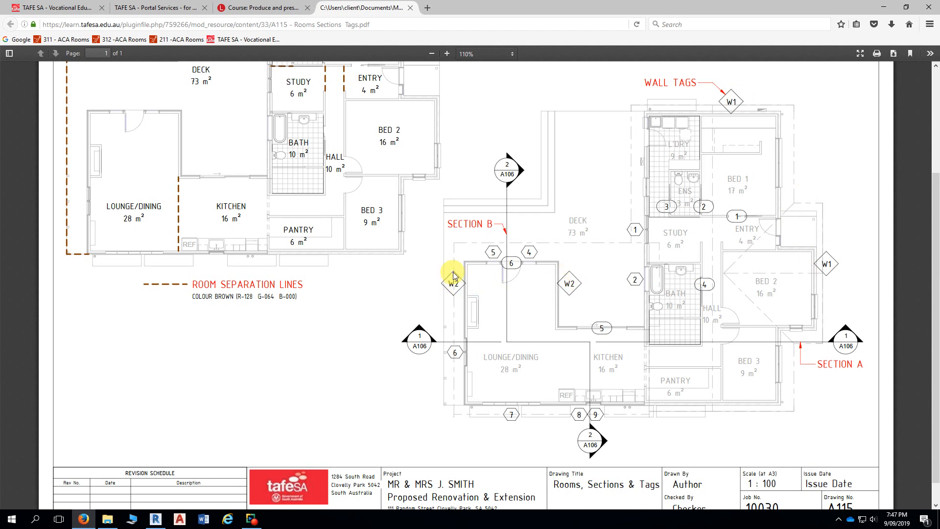
scroll(465, 269, down, 1)
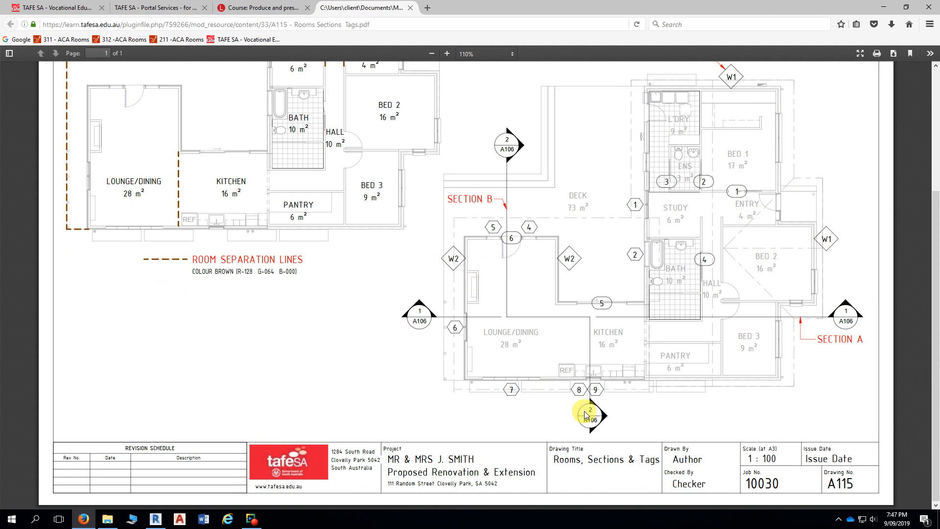
ctrl+scroll(594, 396, up, 3)
scroll(602, 401, down, 2)
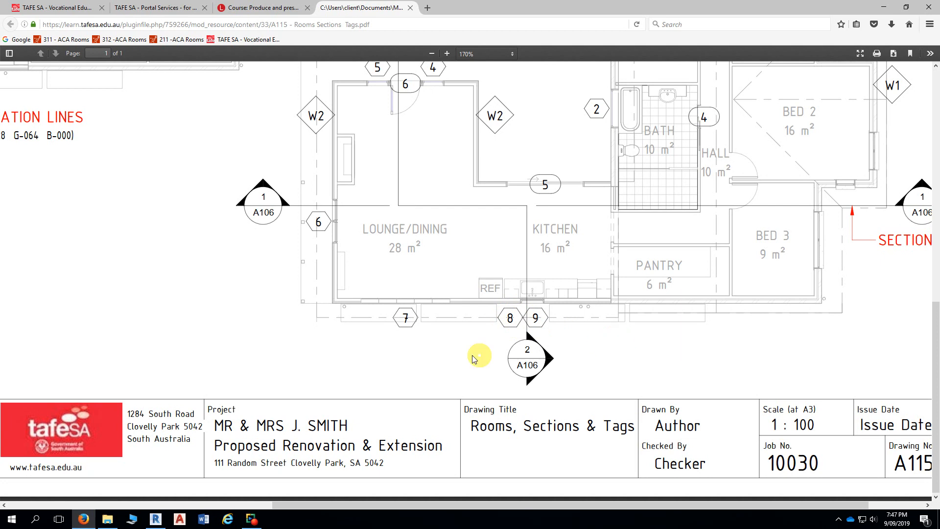
scroll(438, 354, up, 5)
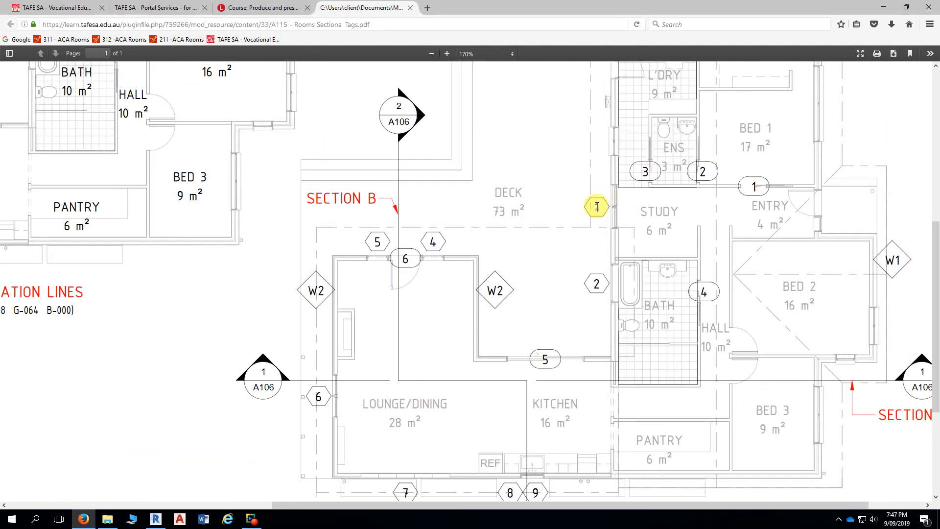
scroll(597, 207, down, 2)
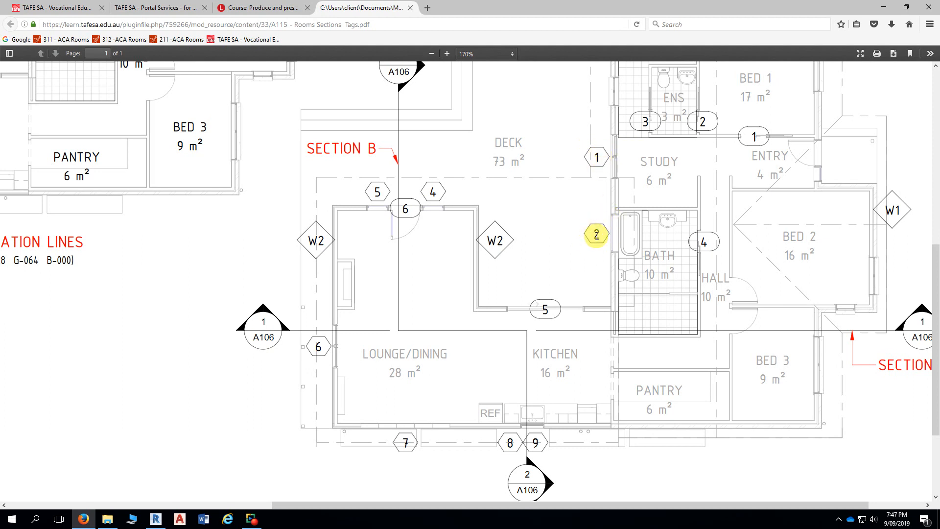
scroll(596, 236, down, 3)
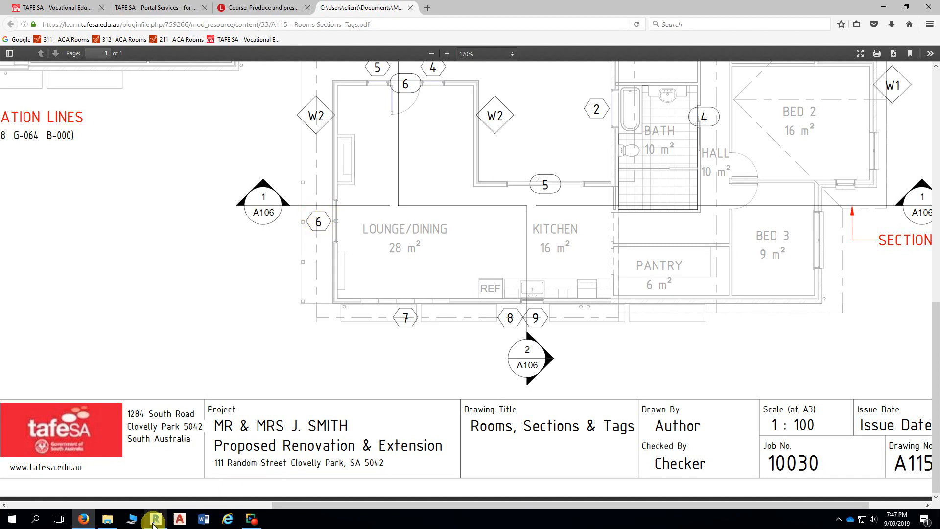
click(156, 519)
scroll(274, 230, up, 2)
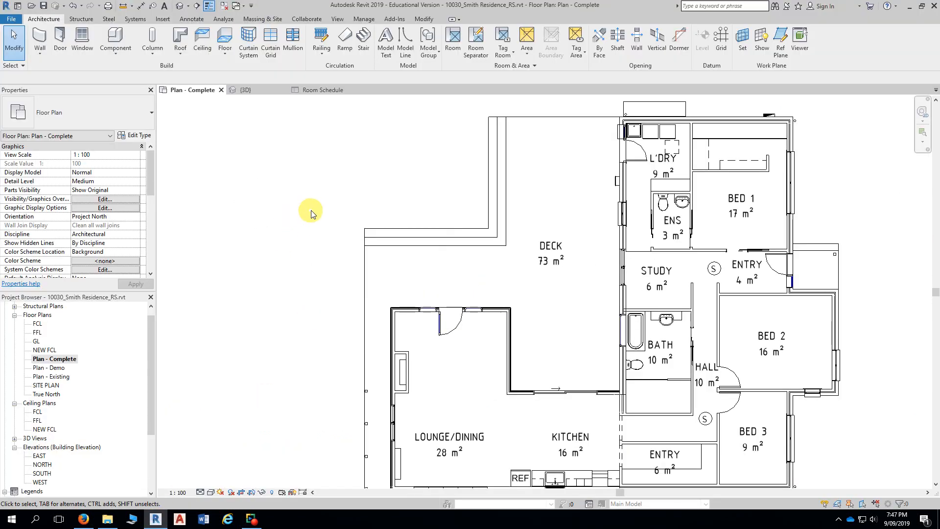
Step: Dismiss the save reminder and tag the BED 1 door and both ENS doors by category, with leaders turned off
middle_drag(310, 210, 218, 199)
scroll(231, 192, down, 1)
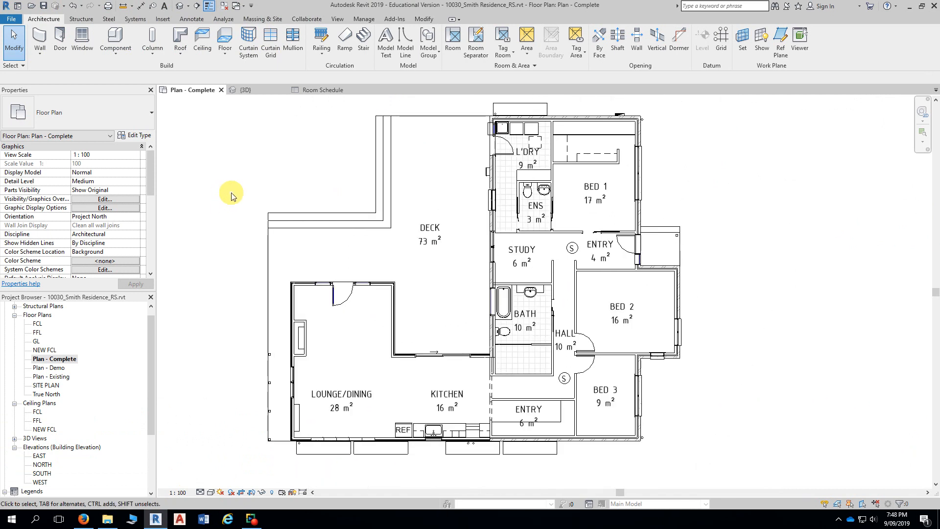
click(191, 20)
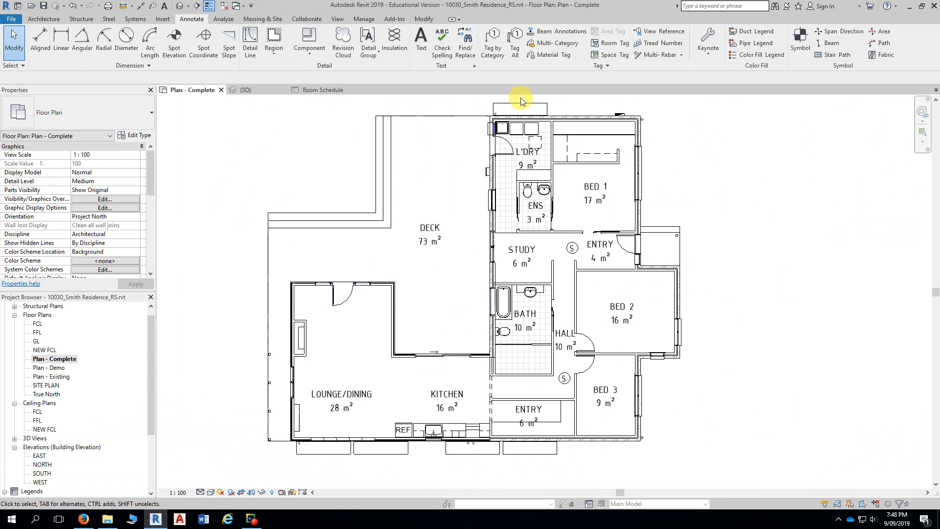
click(500, 57)
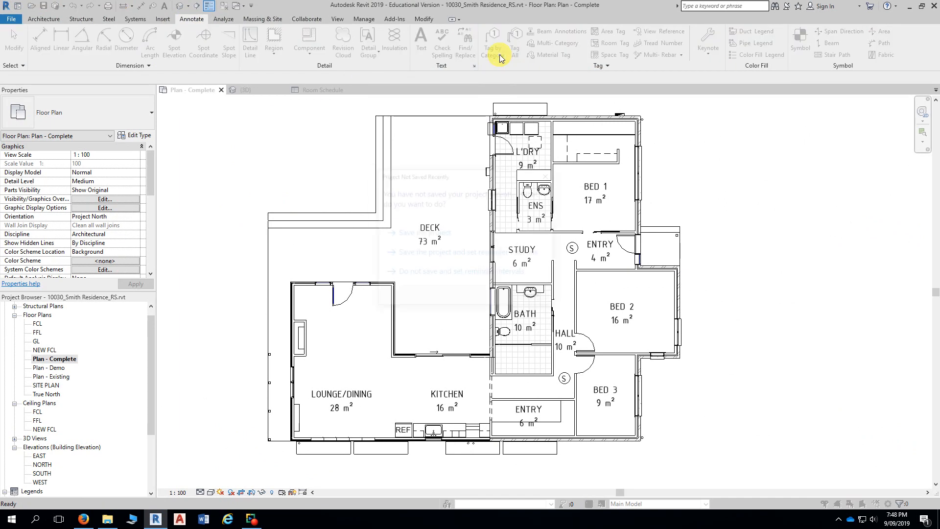
click(534, 298)
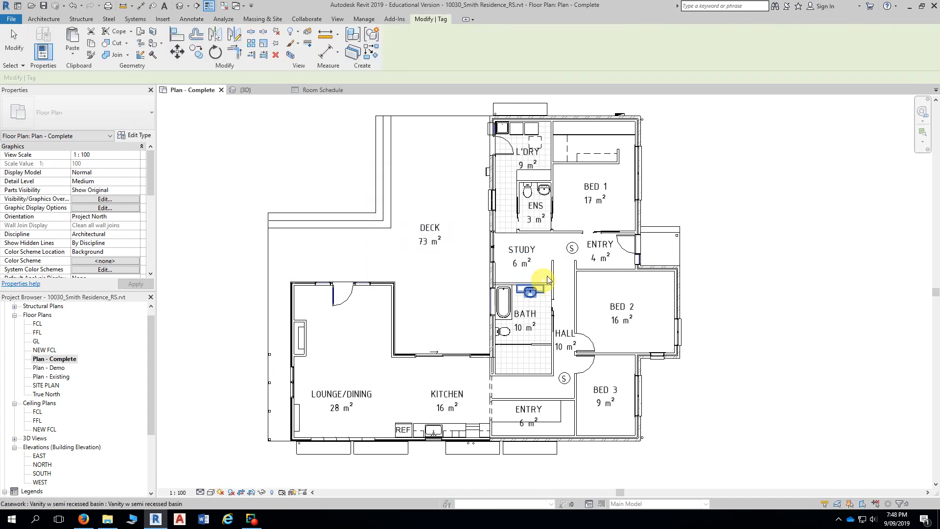
scroll(661, 182, up, 3)
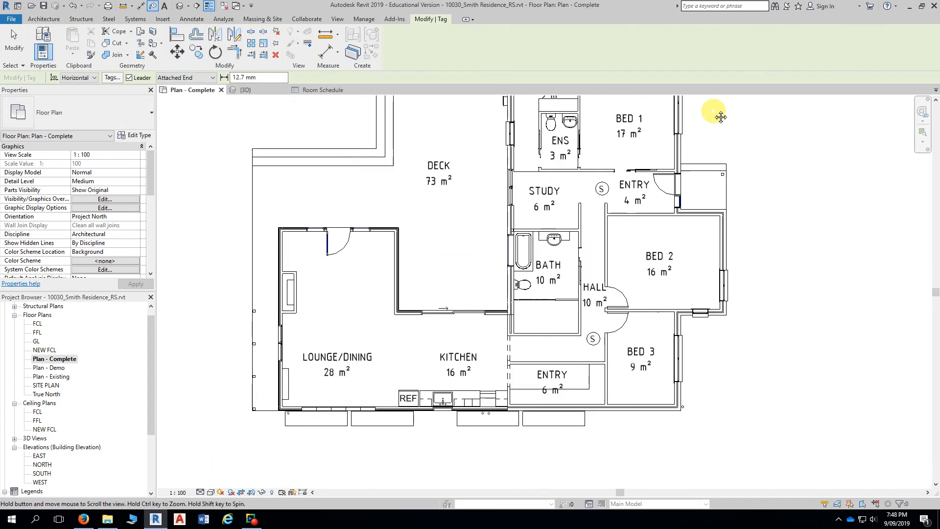
scroll(711, 143, up, 2)
scroll(751, 189, up, 2)
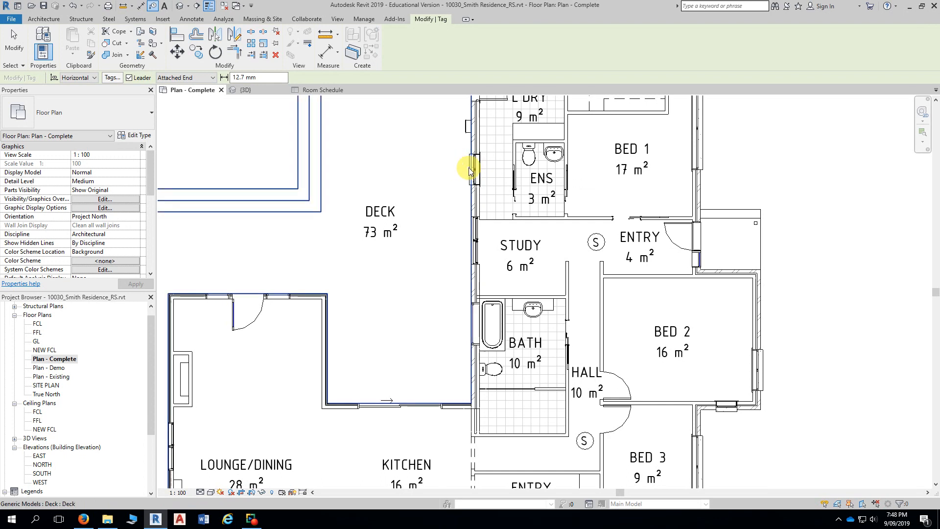
click(129, 78)
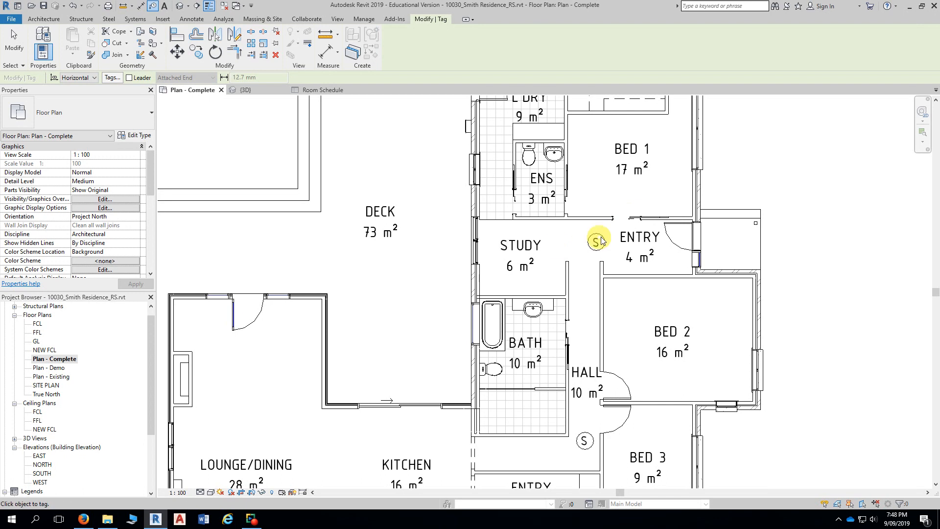
click(625, 221)
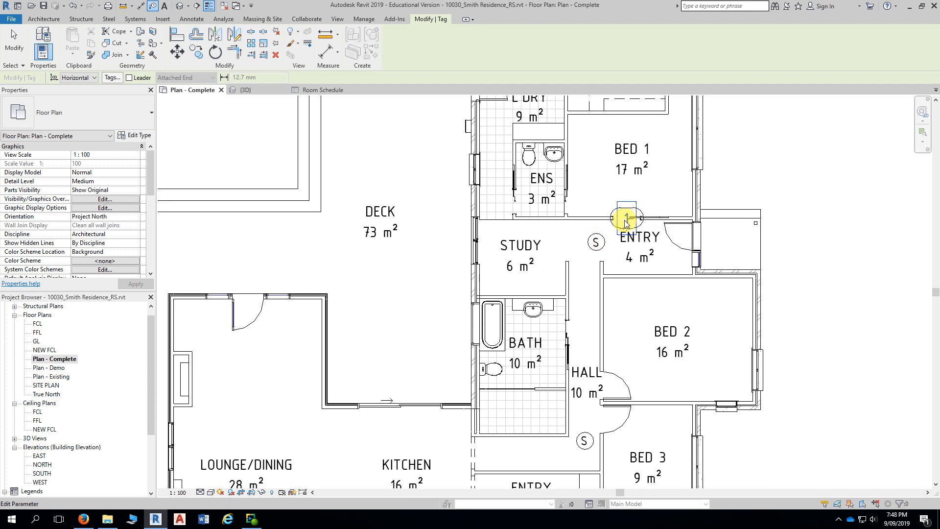
click(568, 195)
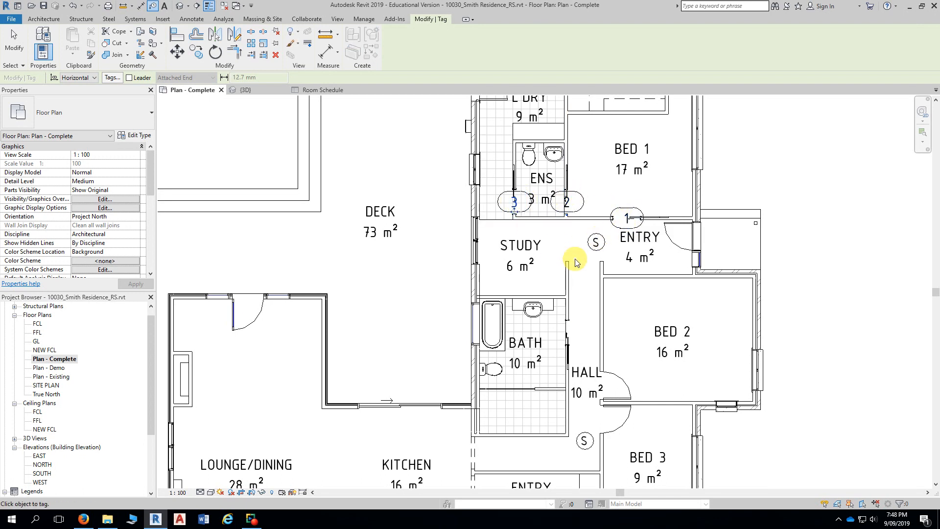
Step: Tag the BATH door, the sliding door between KITCHEN and deck, and the LOUNGE/DINING door to the deck
middle_drag(571, 258, 617, 147)
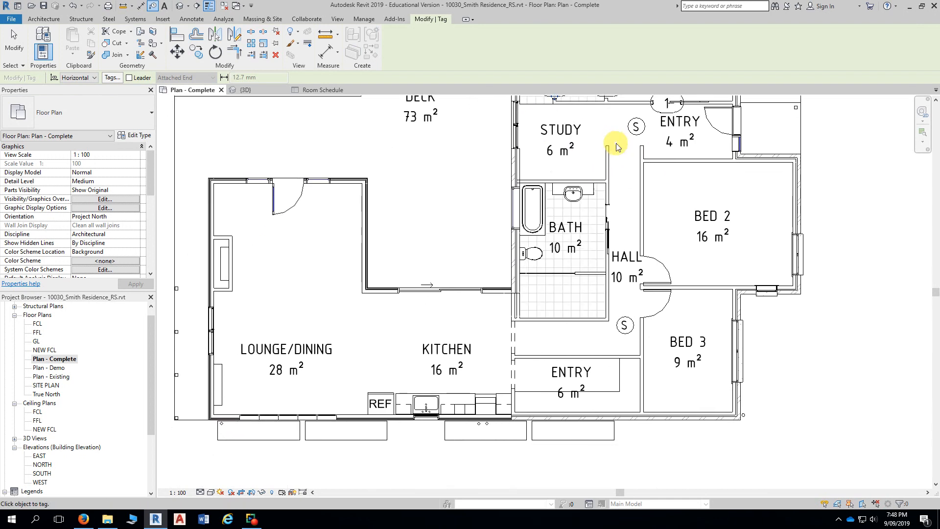
click(607, 220)
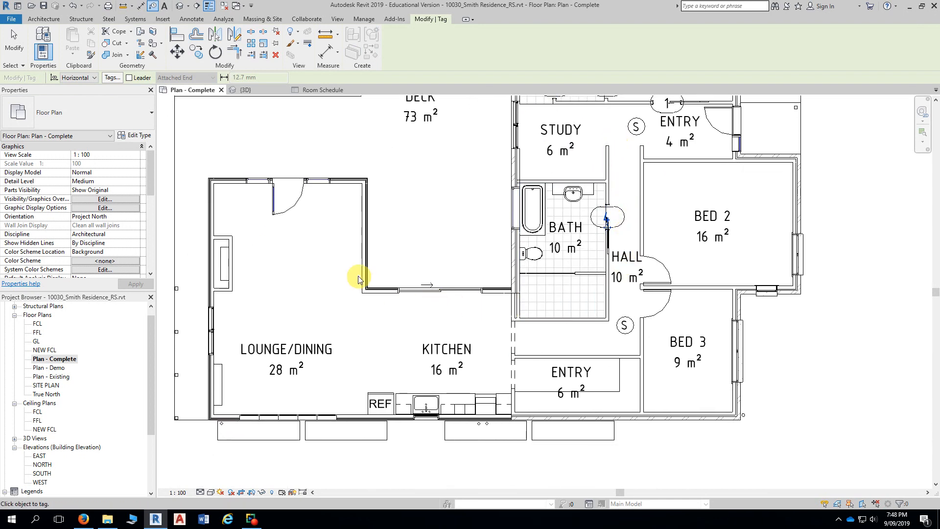
click(433, 294)
click(286, 185)
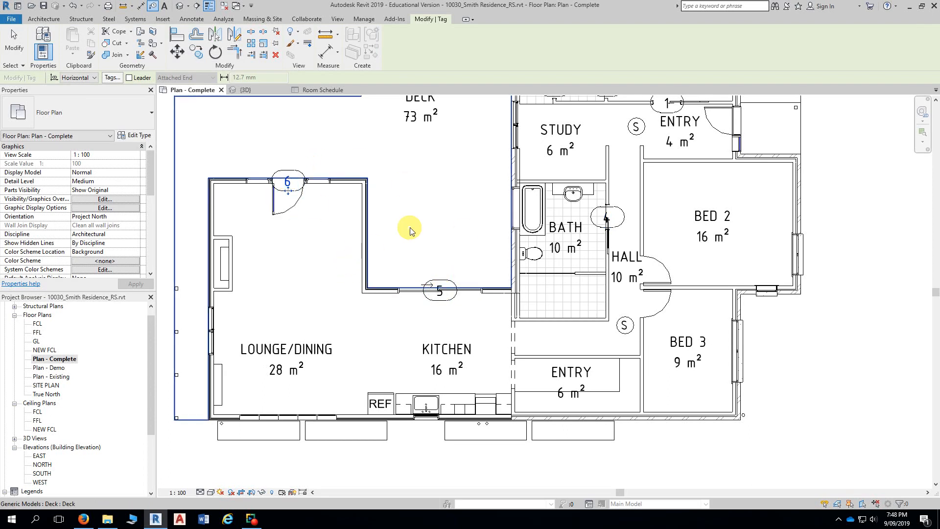
Step: Tag the STUDY and BATH windows along the wall facing the deck
scroll(411, 230, down, 1)
middle_drag(419, 214, 455, 222)
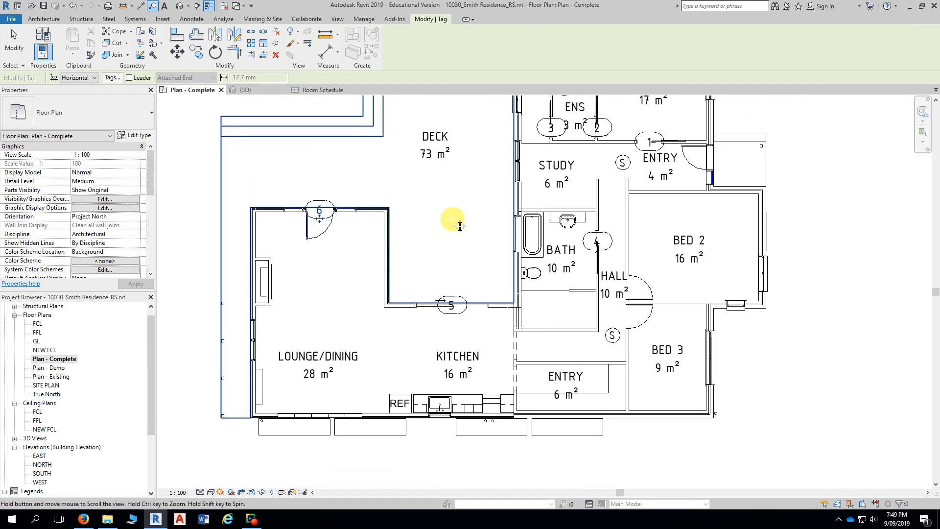
click(518, 168)
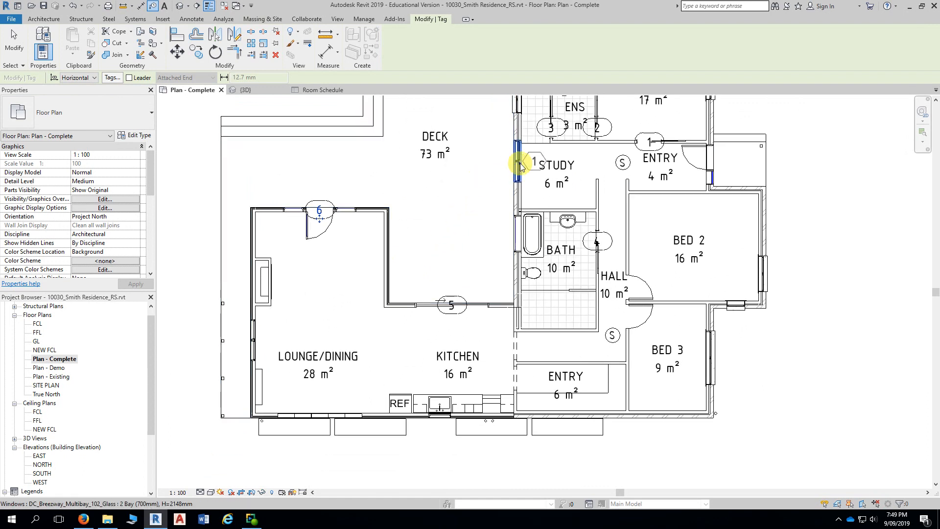
click(515, 239)
Step: Tag the two fixed windows on either side of the LOUNGE/DINING door
middle_drag(478, 265, 540, 220)
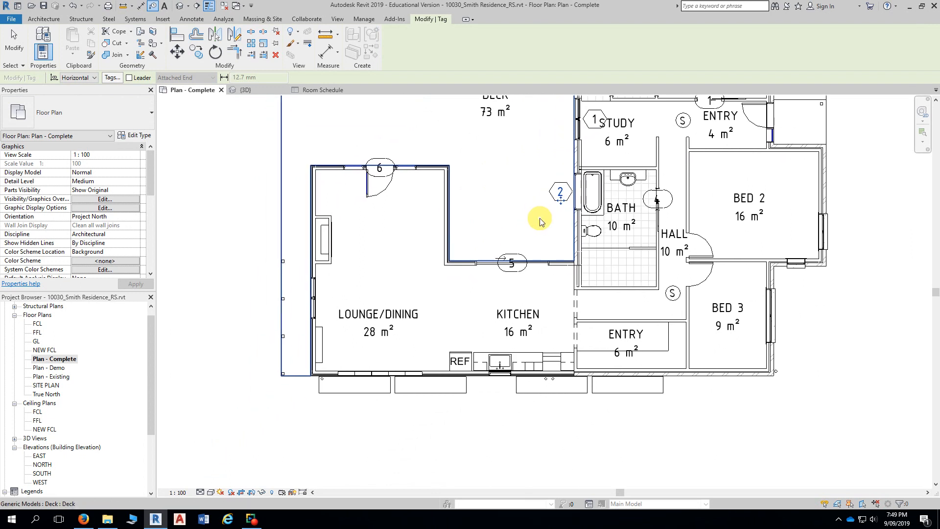
scroll(430, 133, up, 2)
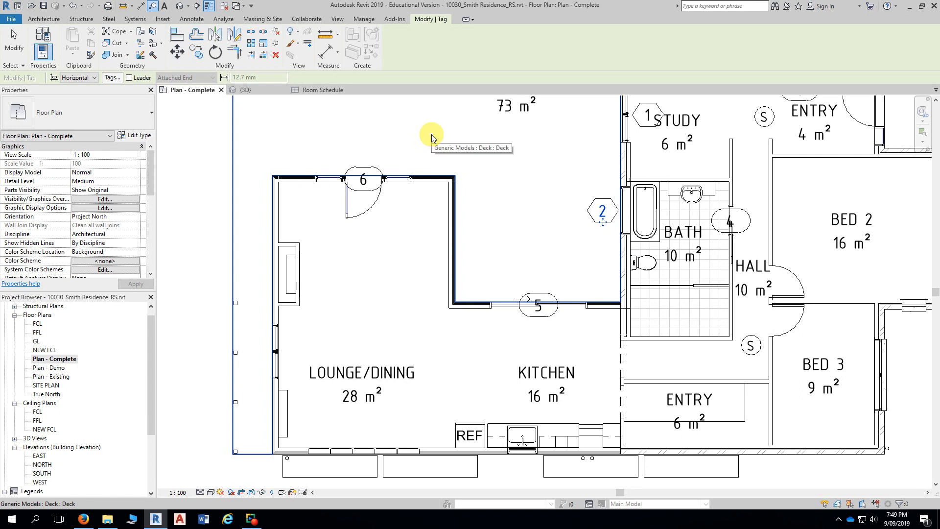
click(399, 179)
click(329, 180)
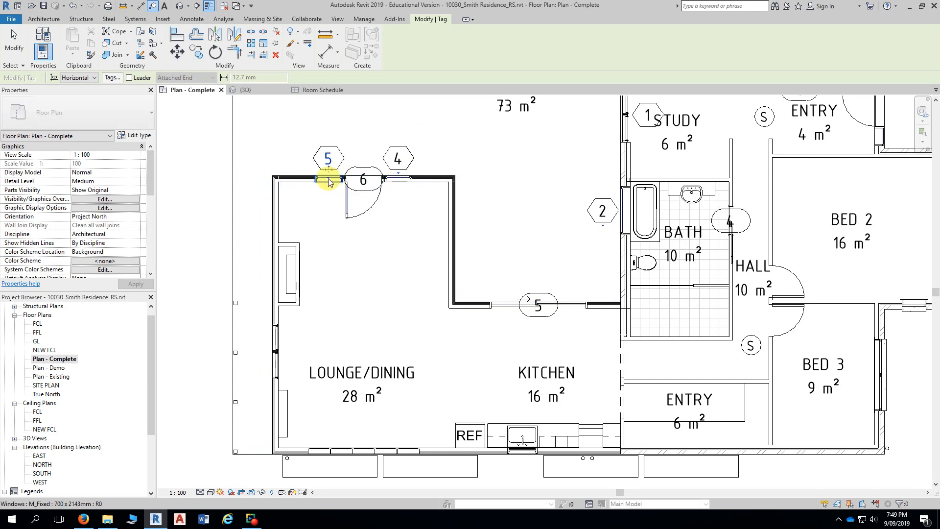
Step: Tag the LOUNGE/DINING side-wall window and the five-bay window in its lower exterior wall
middle_drag(365, 266, 415, 157)
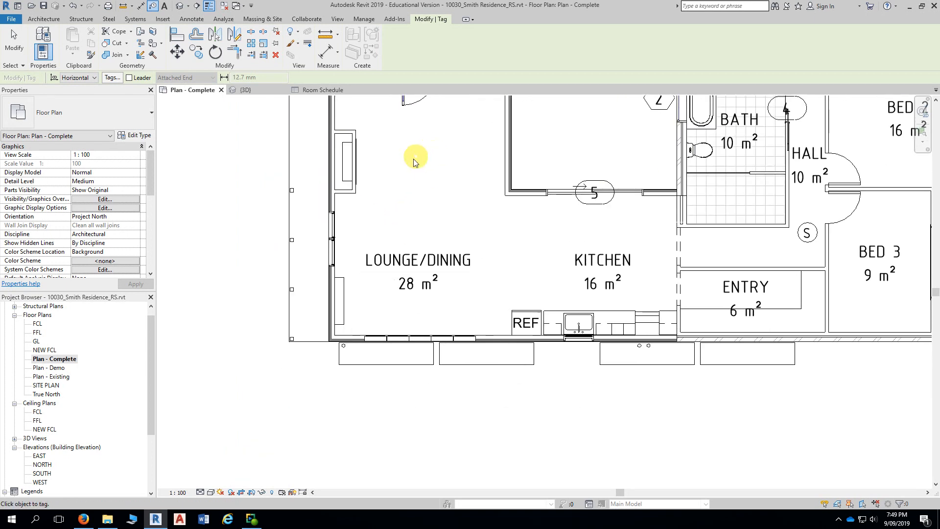
click(347, 235)
middle_drag(389, 283, 361, 179)
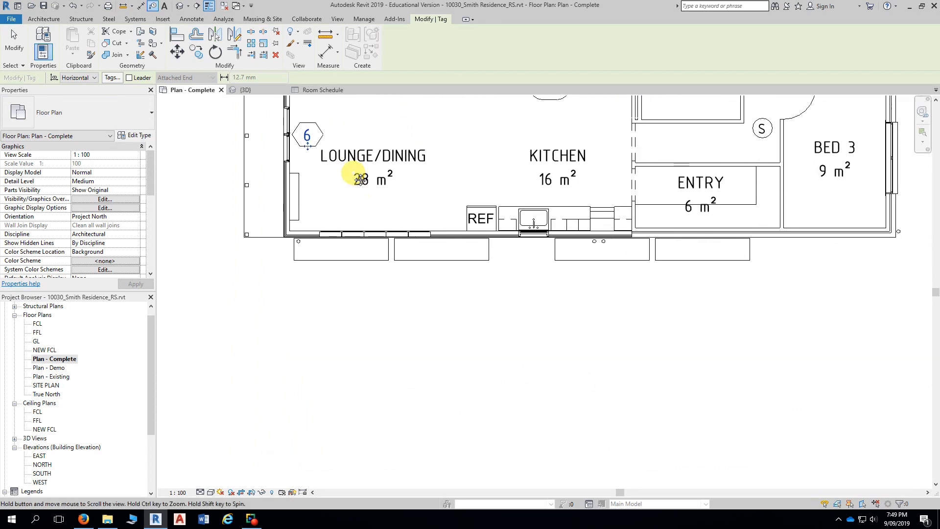
click(365, 240)
Step: Tag the two overlapping windows behind the kitchen sink, placing their tags next to each other outside the wall
middle_drag(479, 295, 380, 323)
scroll(416, 294, up, 3)
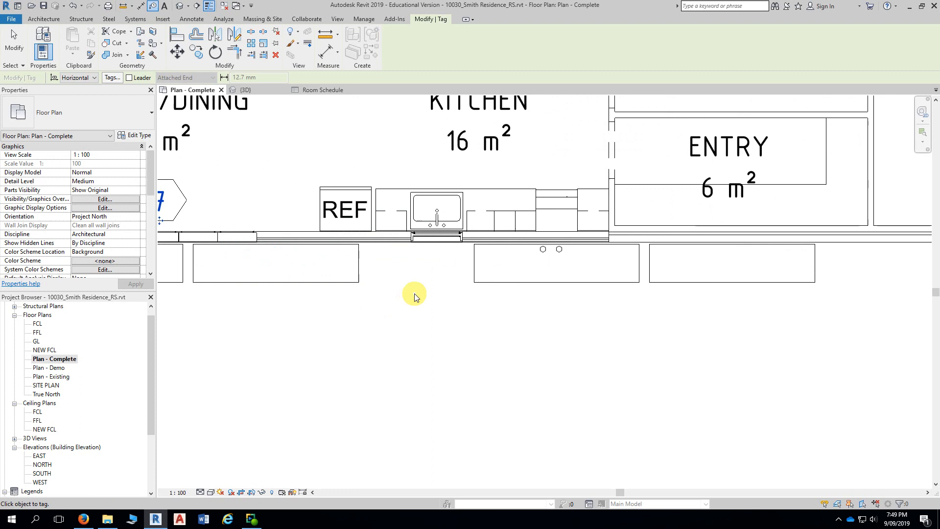
click(427, 242)
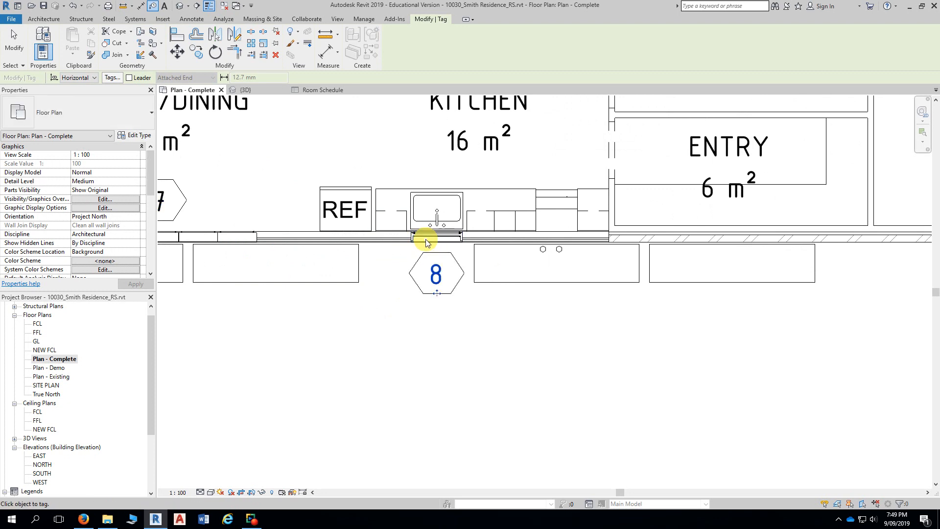
drag(436, 294, 394, 298)
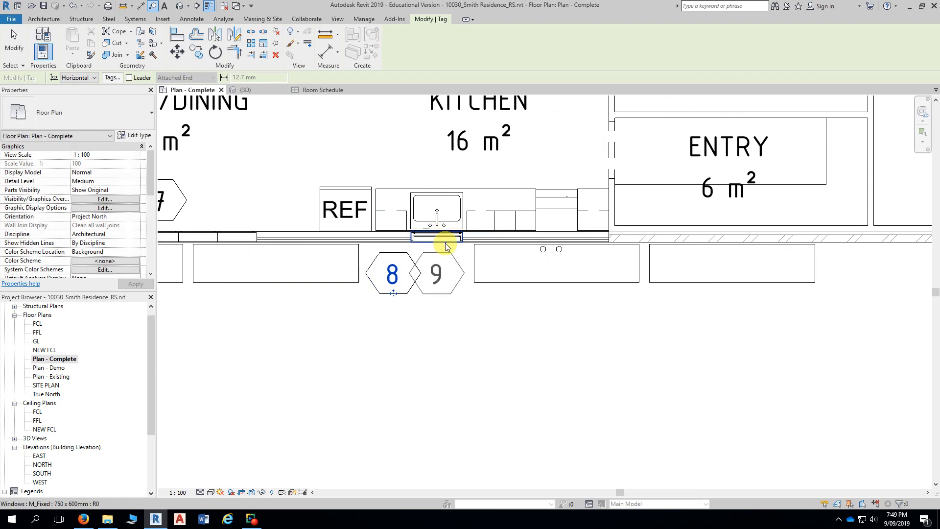
click(445, 246)
drag(439, 292, 444, 294)
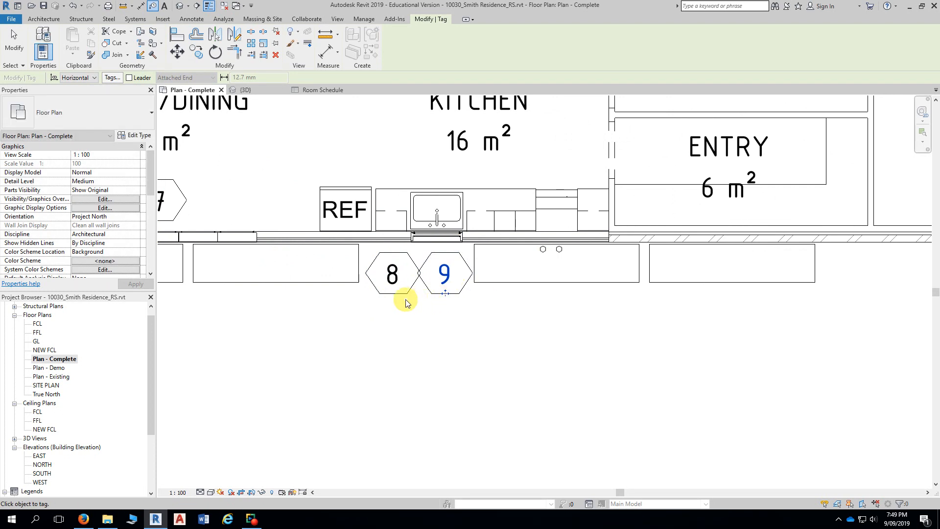
Step: End tagging and fine-tune the positions of window tags 8 and 9 so they sit edge to edge outside the kitchen wall
key(Escape)
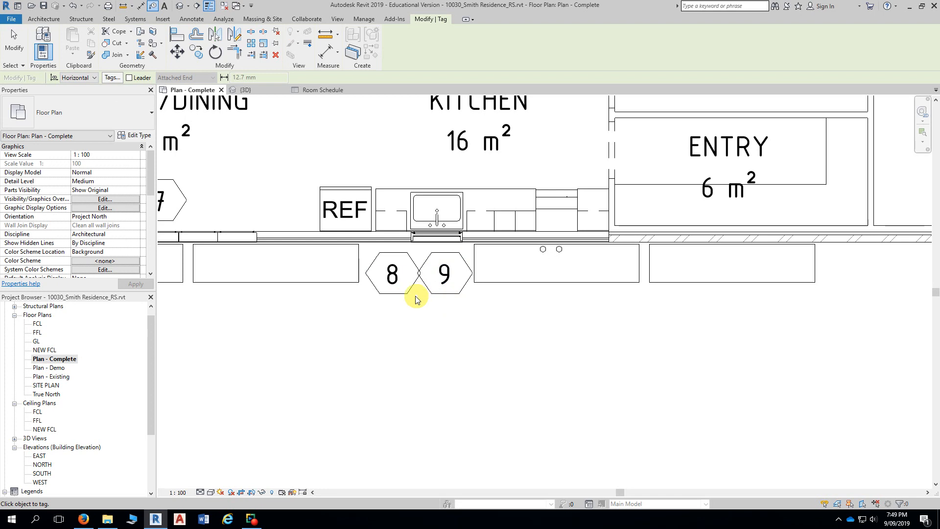
key(Escape)
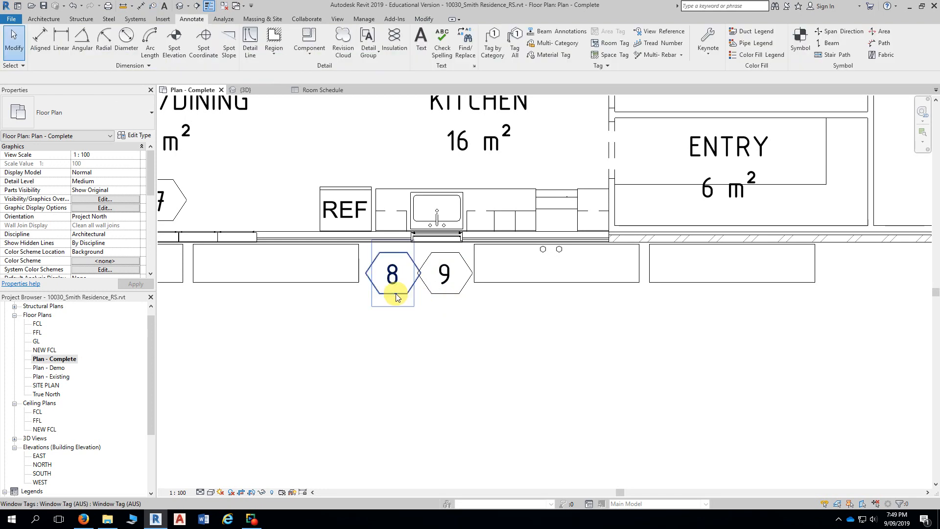
click(394, 295)
drag(393, 296, 389, 296)
click(429, 319)
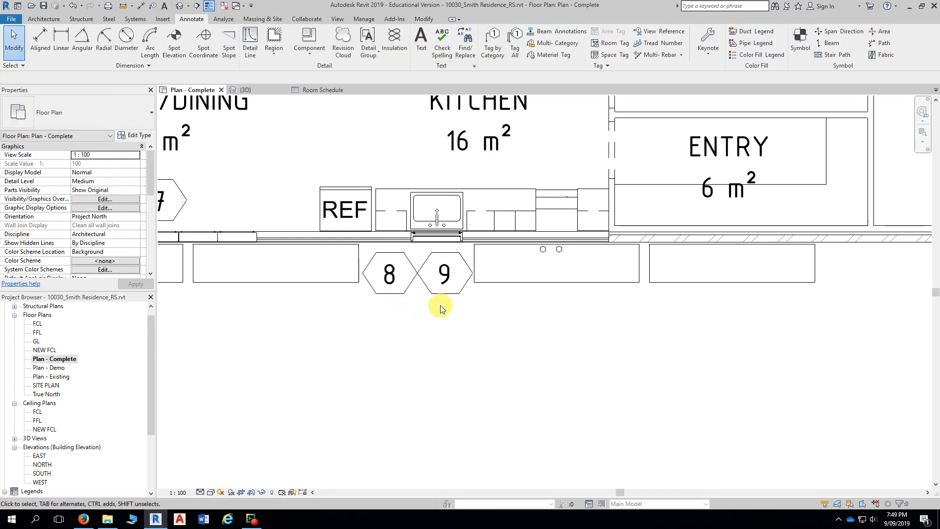
click(446, 297)
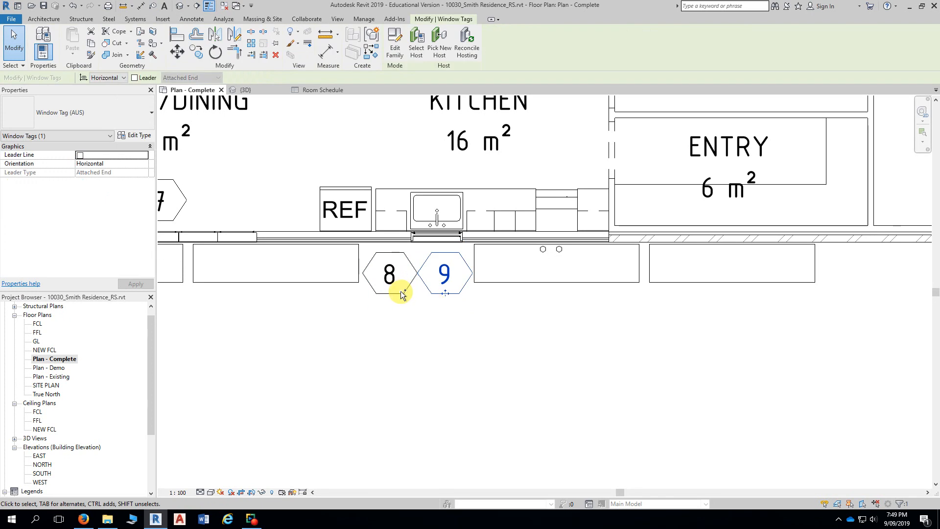
ctrl+click(399, 292)
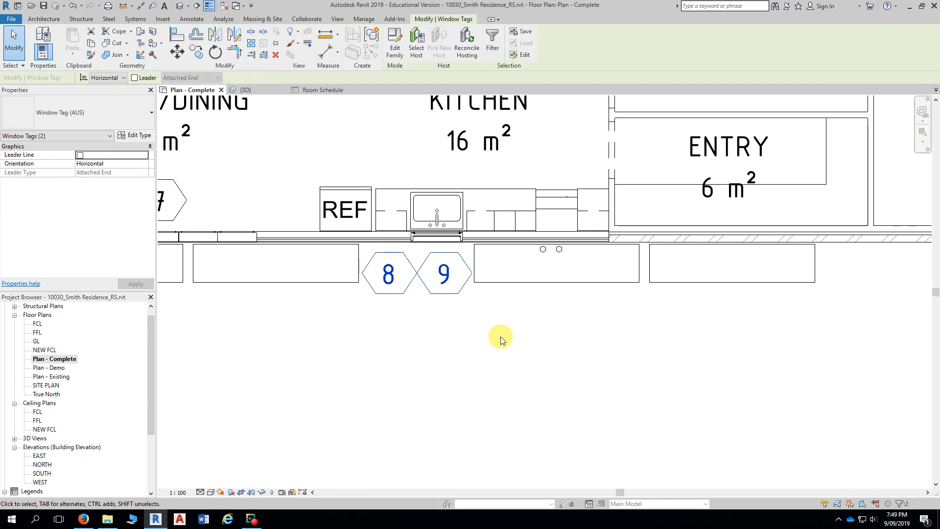
click(538, 338)
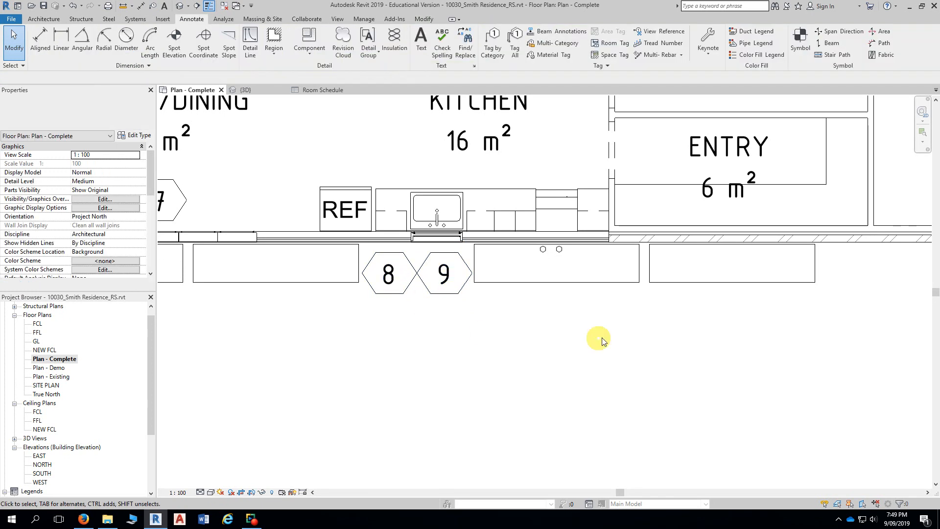
Step: Move the five-bay LOUNGE/DINING window's tag outside the exterior wall, in line with window tags 8 and 9
scroll(367, 386, down, 2)
middle_drag(386, 388, 608, 369)
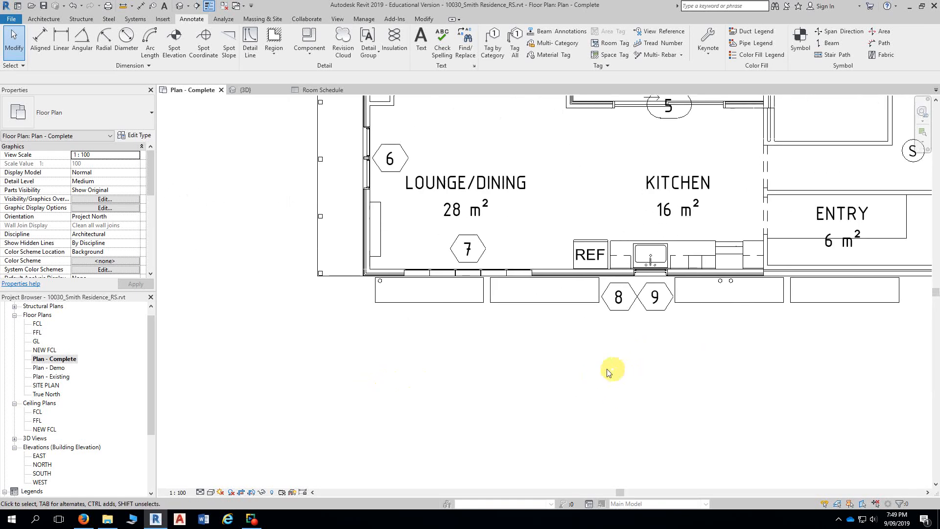
scroll(508, 336, up, 1)
scroll(495, 247, up, 1)
scroll(492, 240, up, 3)
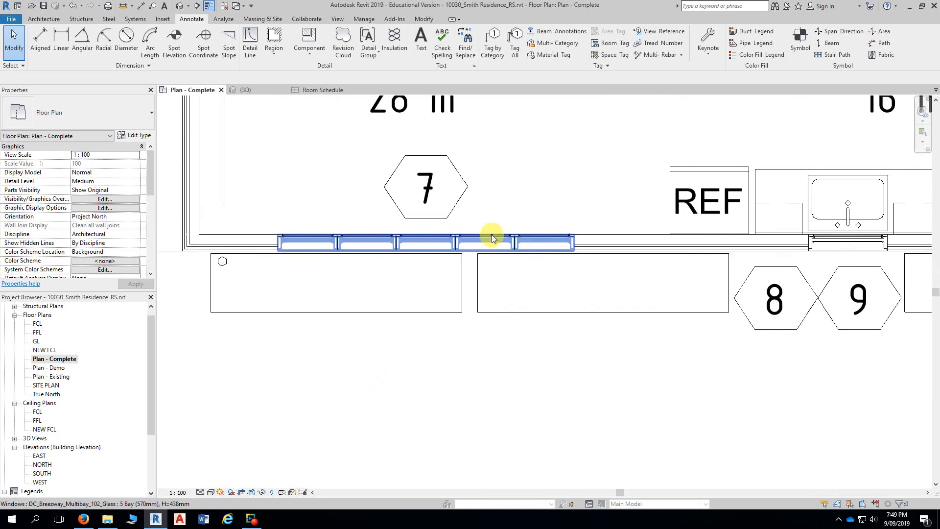
middle_drag(502, 239, 459, 214)
scroll(446, 189, down, 1)
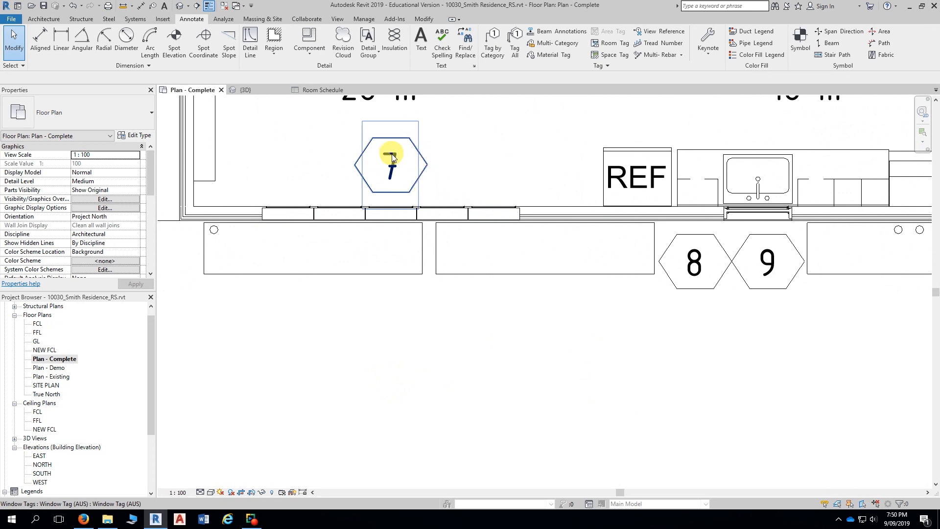
click(425, 169)
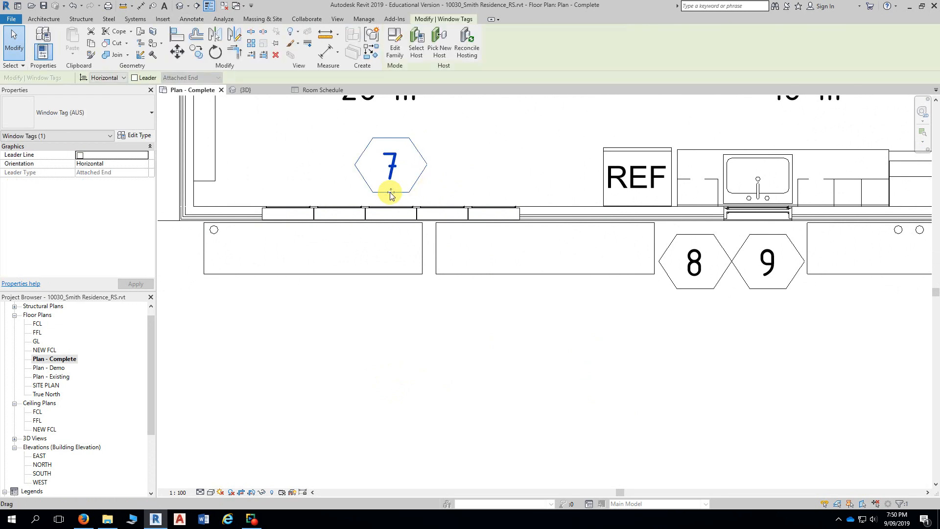
drag(390, 194, 388, 289)
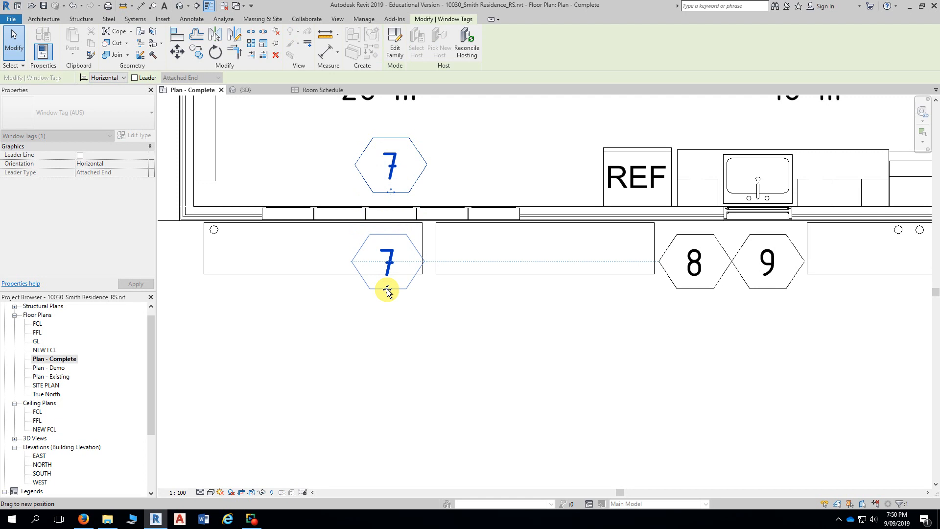
drag(387, 290, 389, 292)
scroll(304, 310, down, 3)
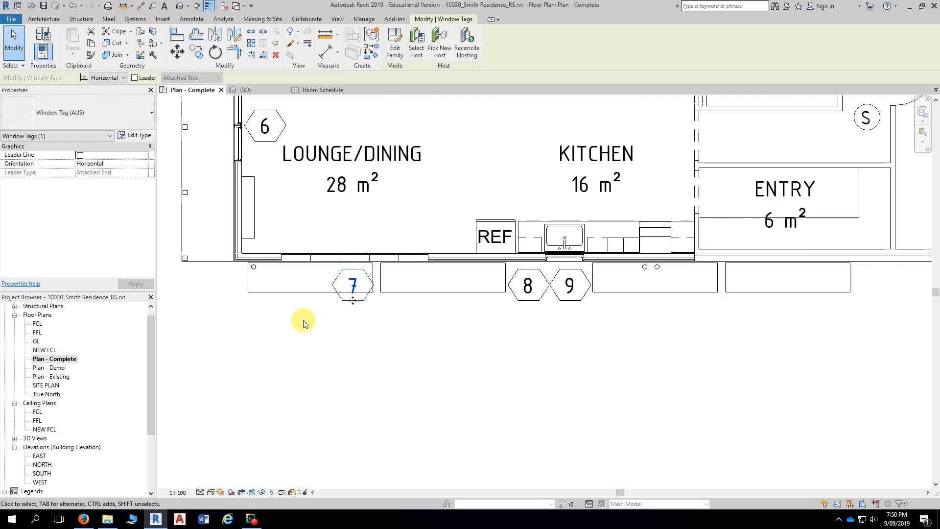
Step: Move window tag 6 from inside LOUNGE/DINING to outside the side wall, beside its window
middle_drag(304, 310, 277, 337)
scroll(277, 338, up, 5)
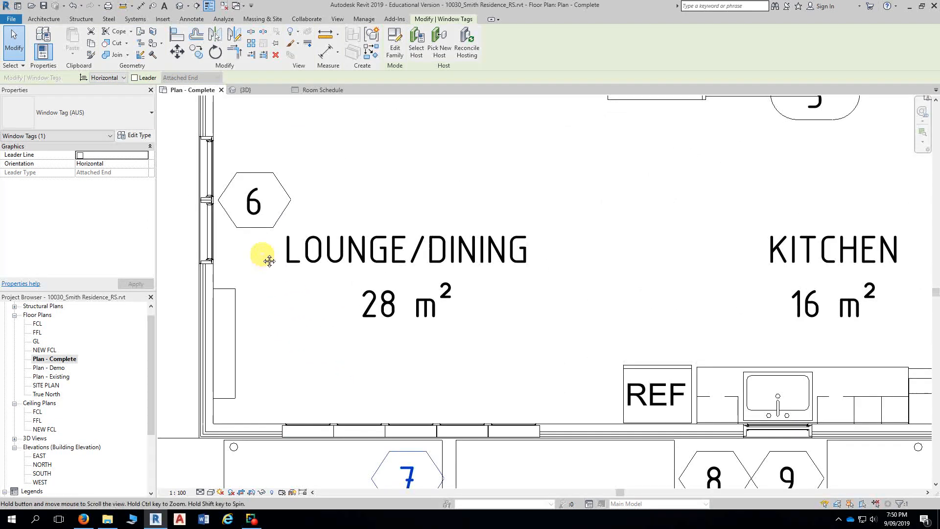
middle_drag(265, 254, 437, 296)
scroll(436, 296, up, 2)
drag(426, 259, 298, 257)
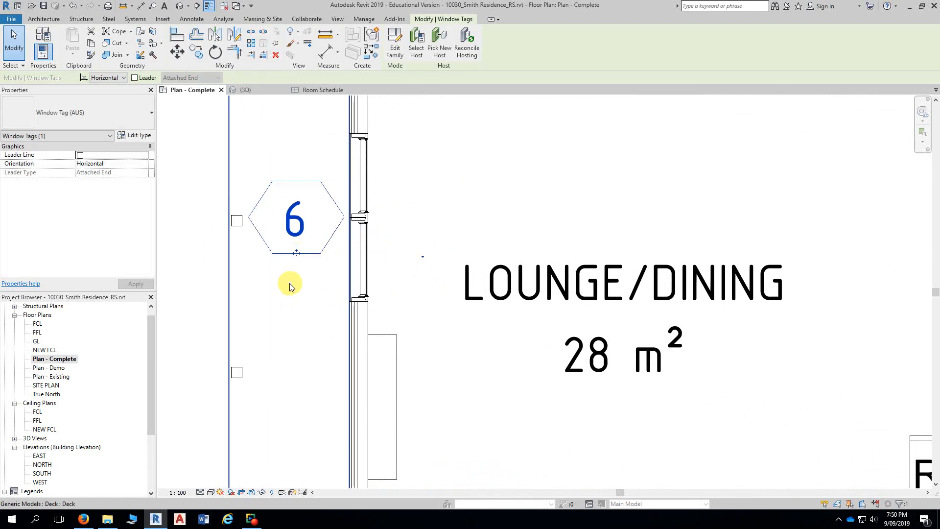
scroll(290, 284, down, 2)
scroll(292, 286, down, 4)
middle_drag(260, 212, 260, 275)
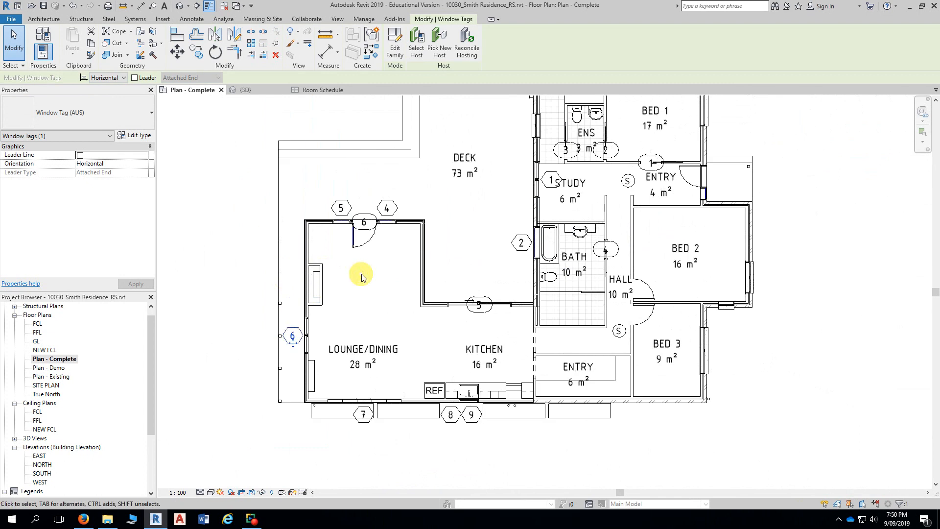
Step: Move window tag 1 out of the STUDY onto the DECK side of the wall, aligned vertically with window tag 2
middle_drag(484, 270, 408, 286)
scroll(465, 224, up, 3)
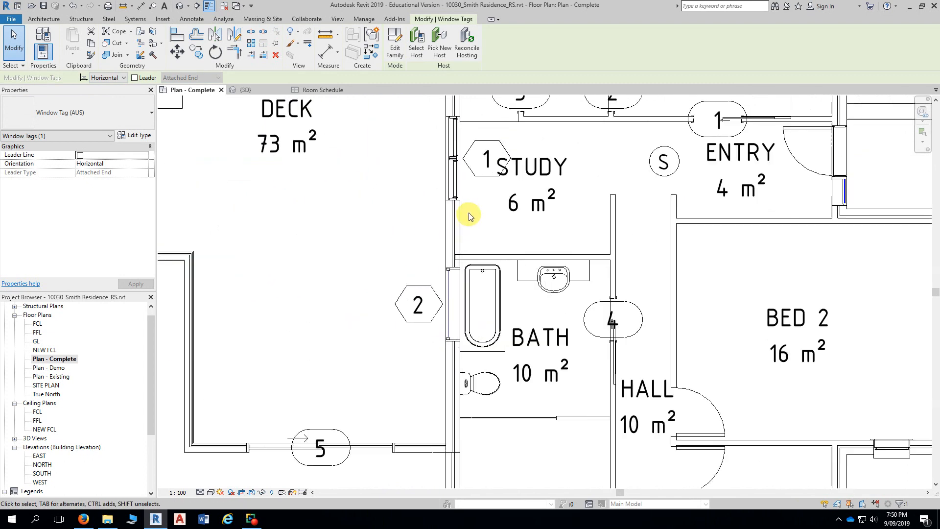
middle_drag(476, 216, 524, 236)
scroll(524, 222, up, 1)
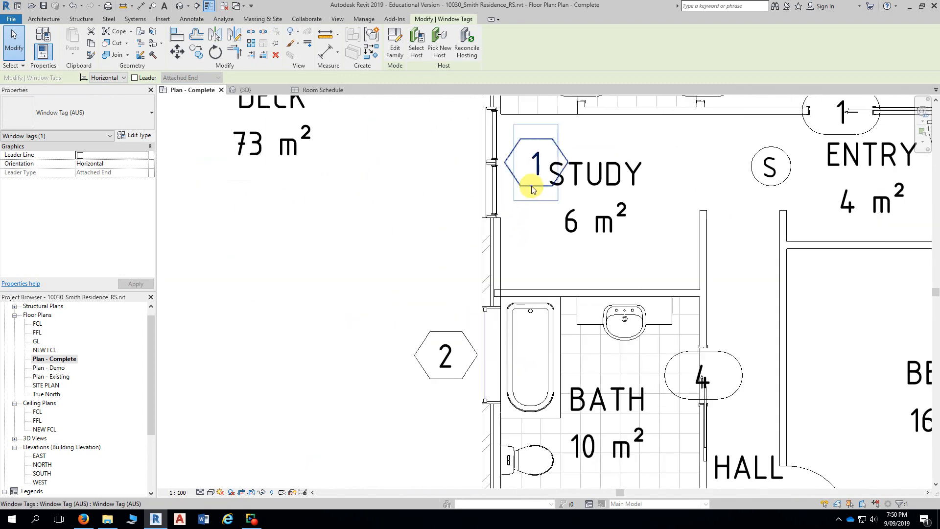
drag(533, 187, 447, 189)
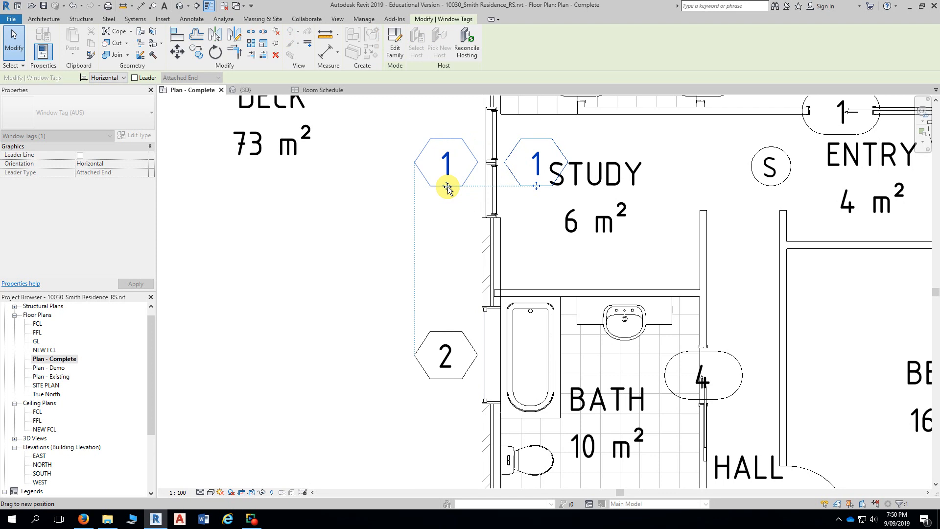
drag(447, 188, 446, 186)
scroll(388, 279, down, 4)
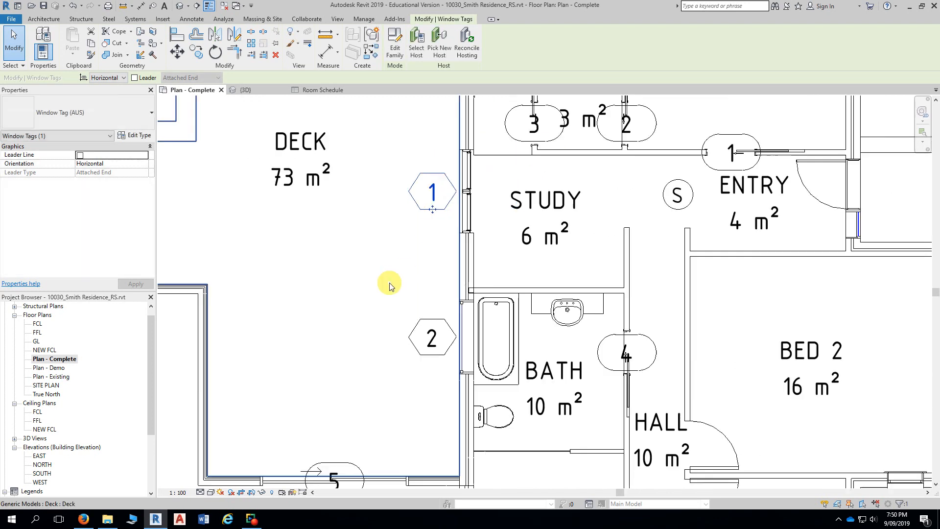
scroll(391, 281, down, 3)
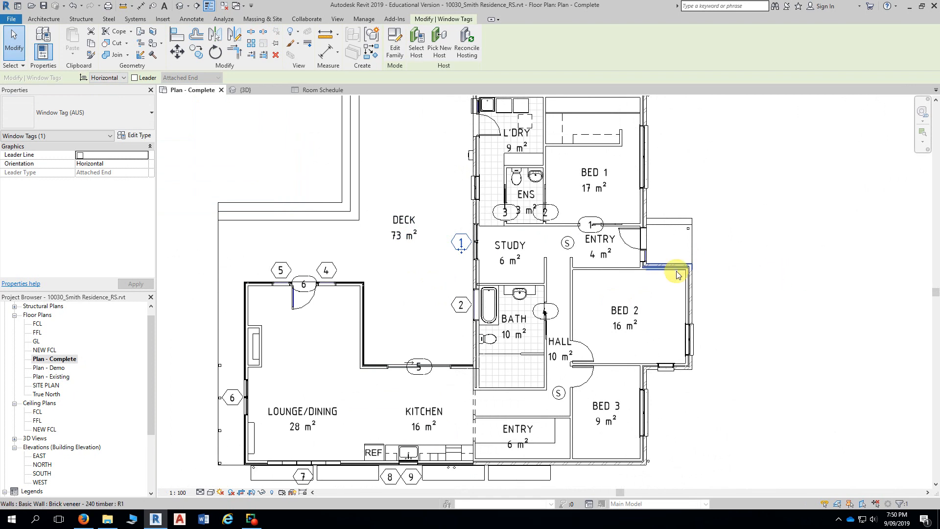
Step: Nudge door tag 2 toward BED 1 and door tag 3 away from the ENS label so their numbers clear the pocket doors
scroll(538, 245, up, 5)
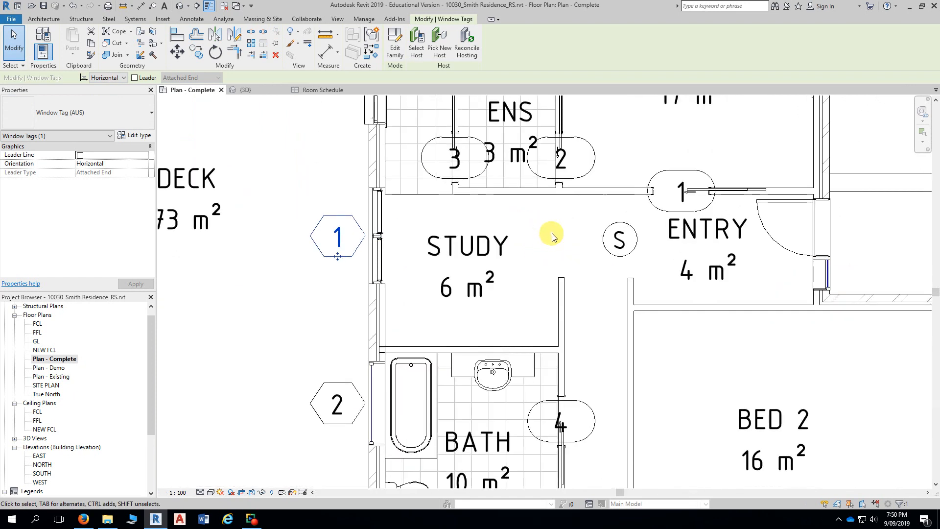
scroll(562, 213, up, 2)
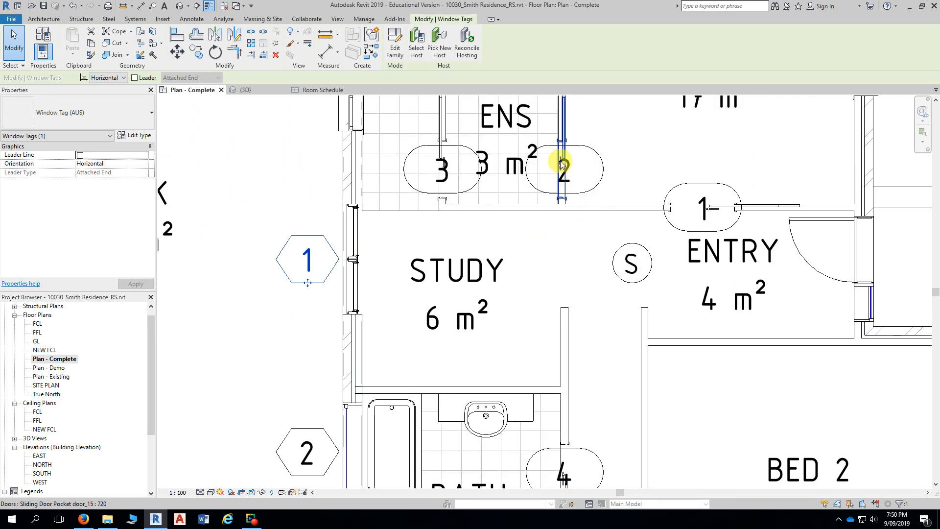
click(601, 169)
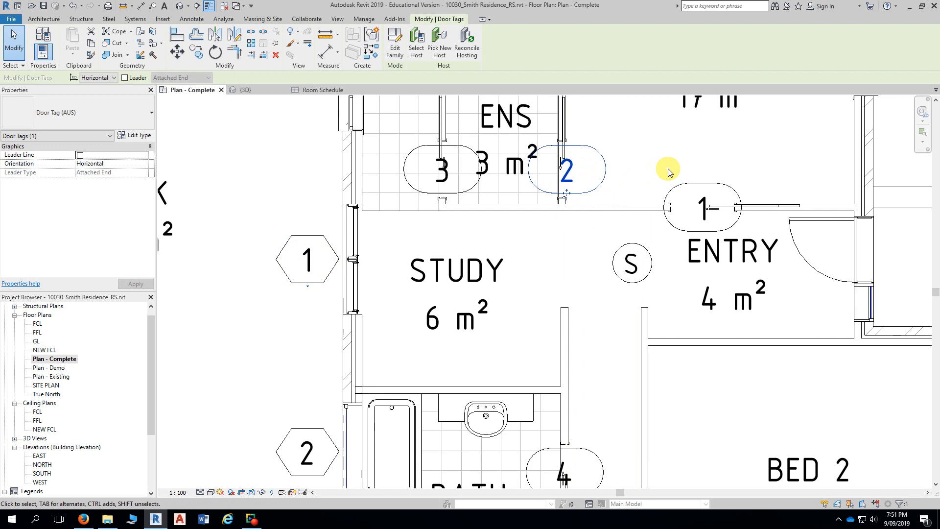
key(Right)
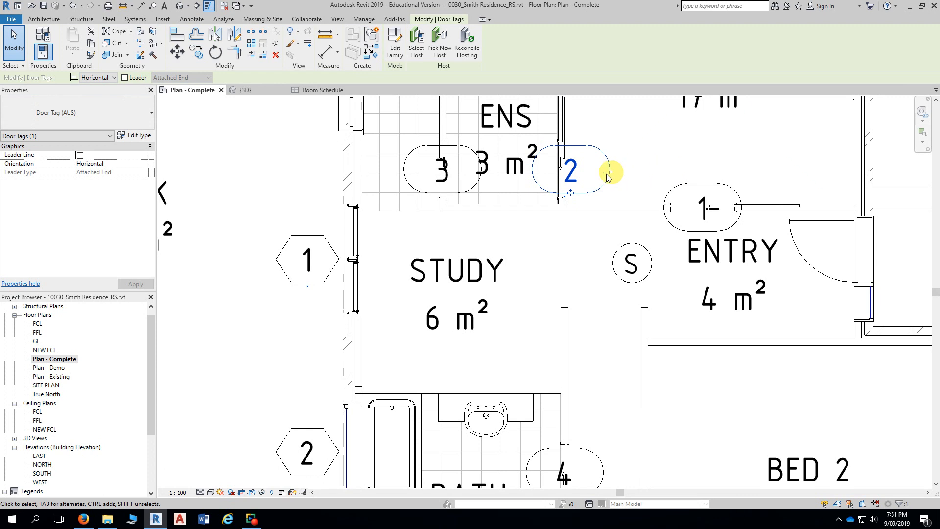
click(464, 192)
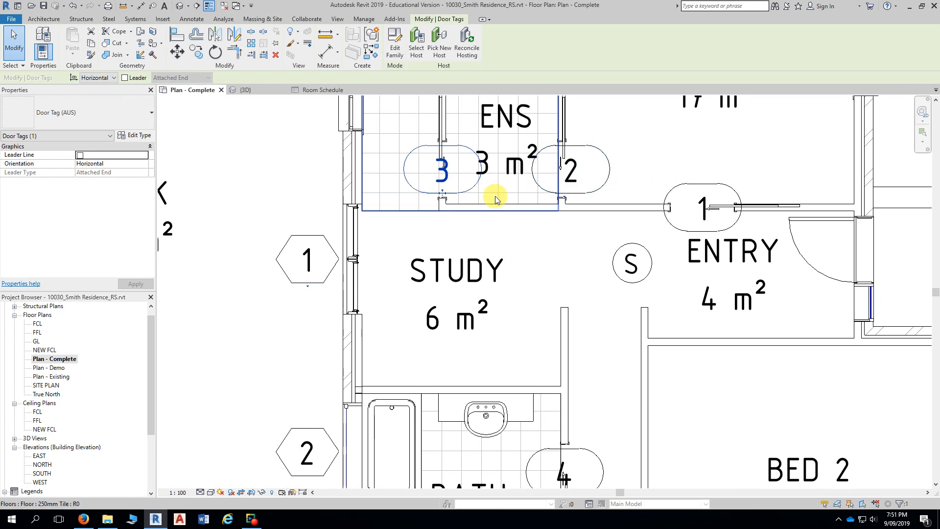
key(Left)
key(Left)
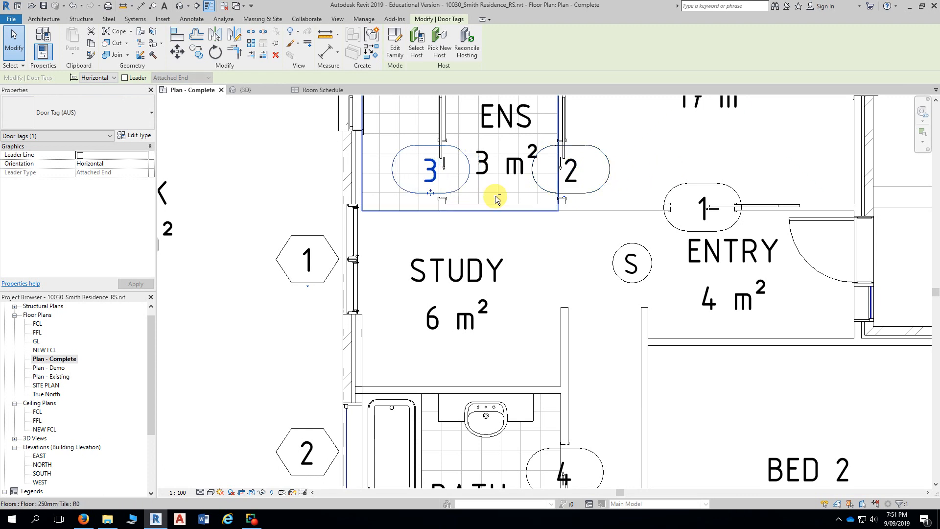
key(Escape)
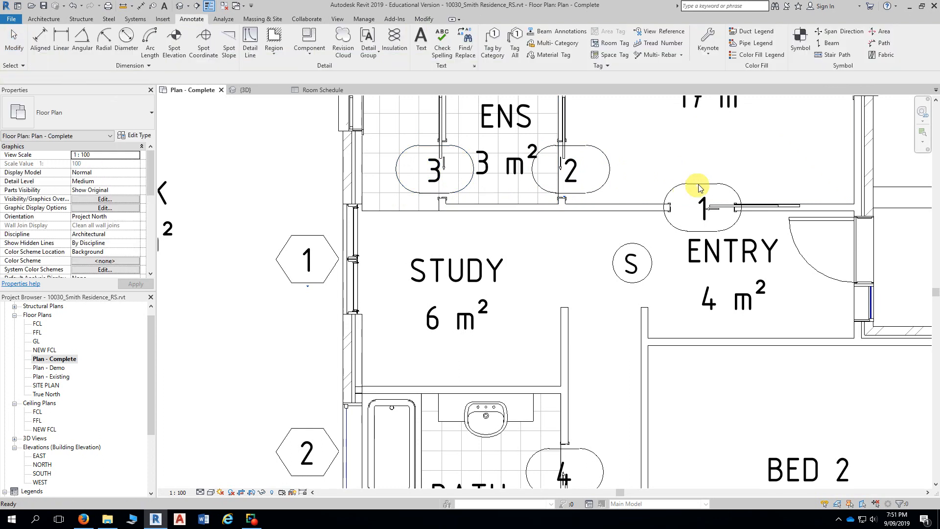
Step: Nudge the BATH door's tag 4 toward the HALL so its number clears the door linework
middle_drag(706, 176, 664, 127)
middle_drag(559, 342, 588, 114)
scroll(603, 186, up, 1)
middle_drag(606, 188, 655, 156)
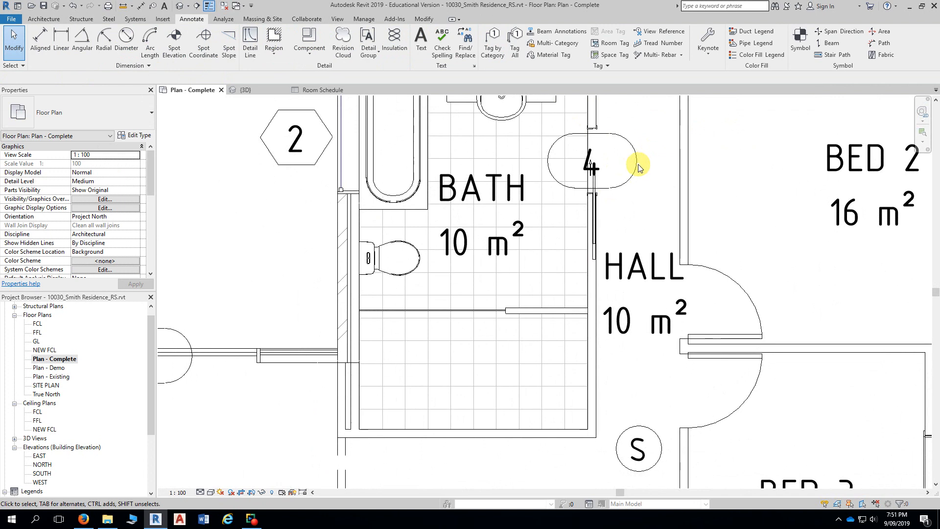
click(637, 164)
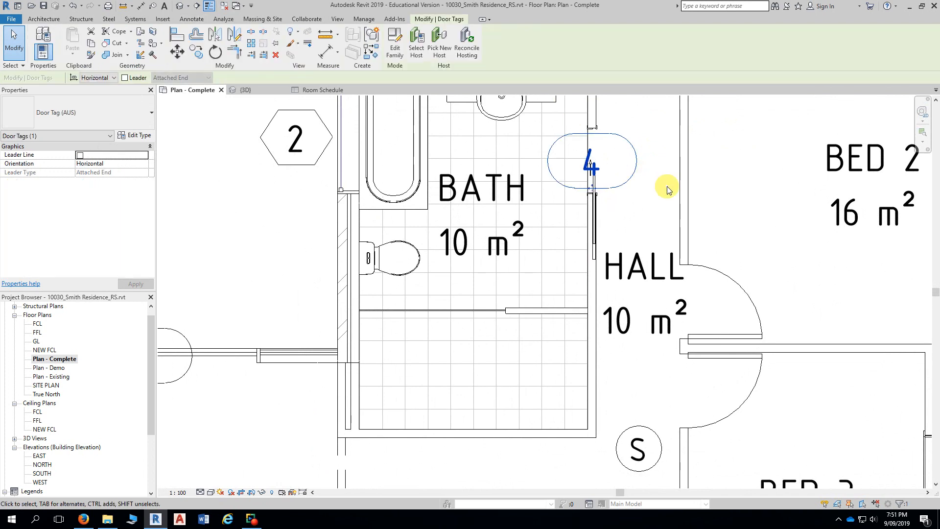
key(Right)
key(Right)
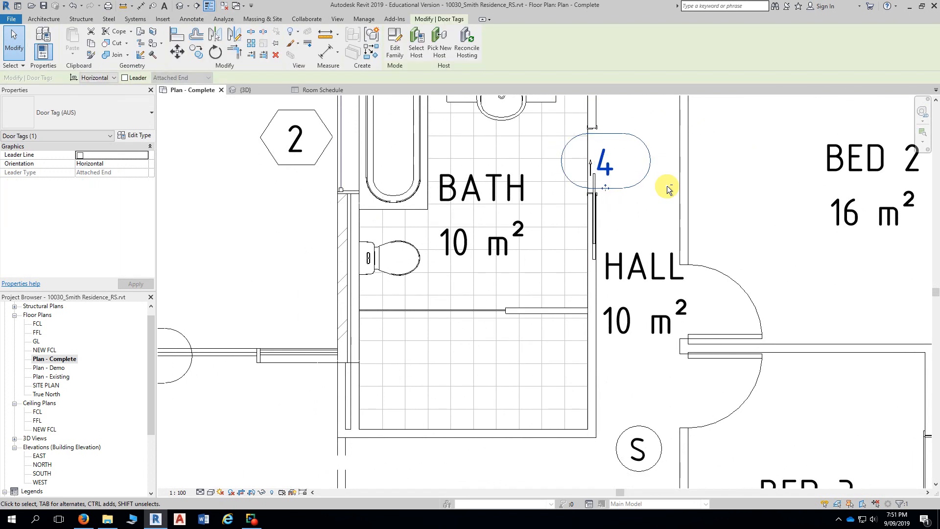
key(Escape)
scroll(676, 206, down, 5)
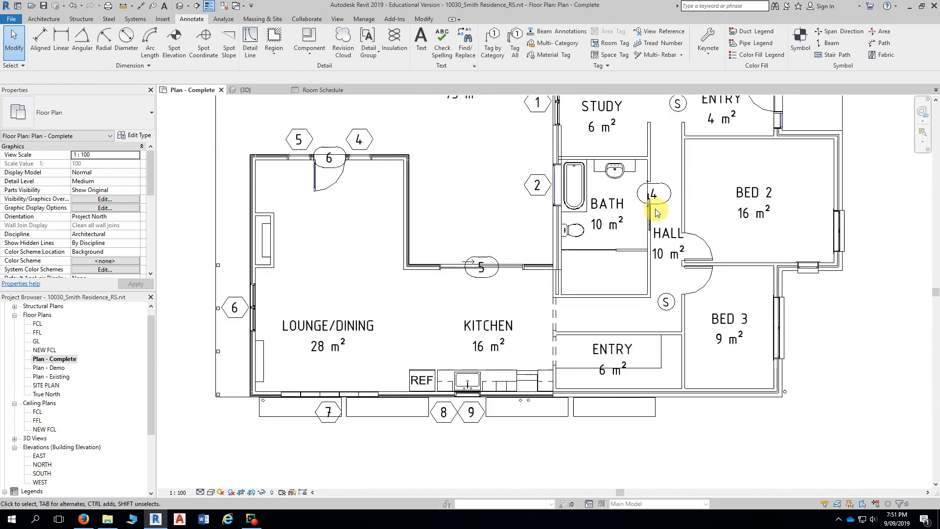
Step: Nudge the KITCHEN sliding door's tag 5 up toward the DECK so its number clears the door panels
middle_drag(506, 184, 447, 178)
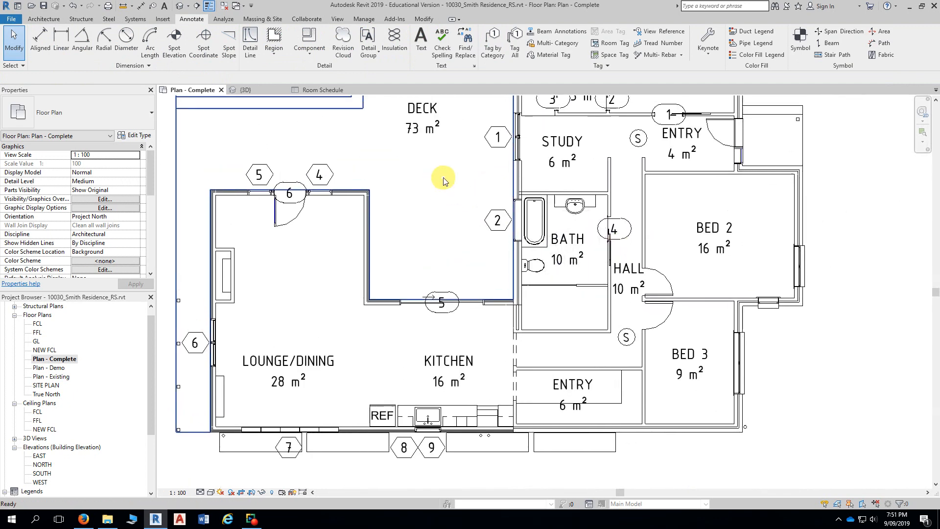
middle_drag(452, 227, 420, 266)
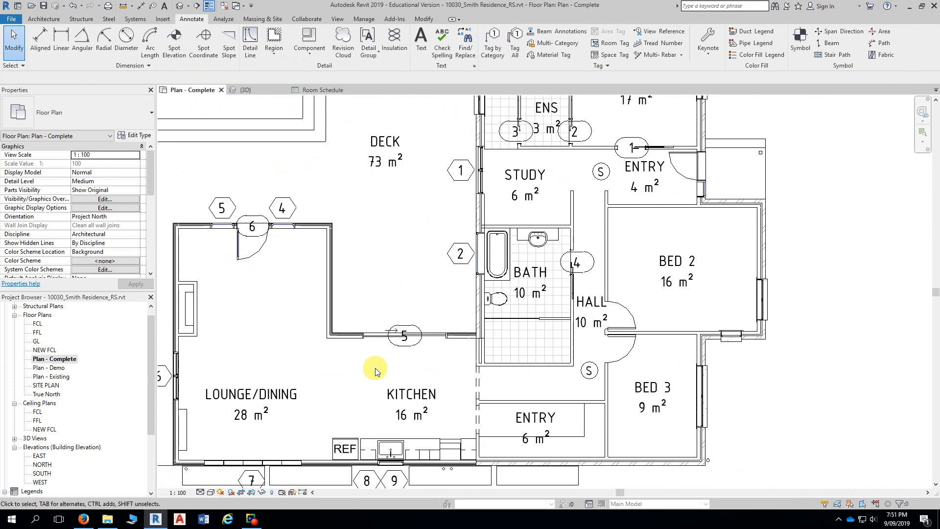
scroll(421, 342, up, 5)
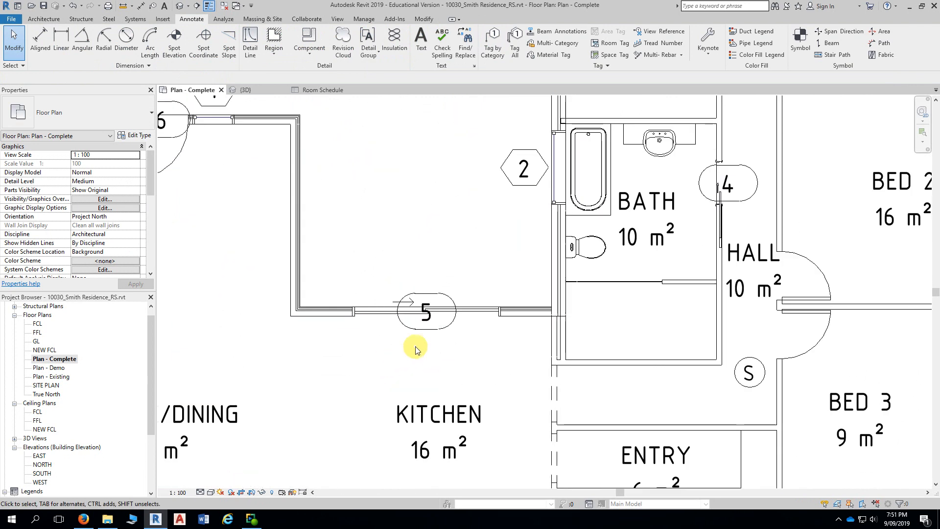
click(440, 323)
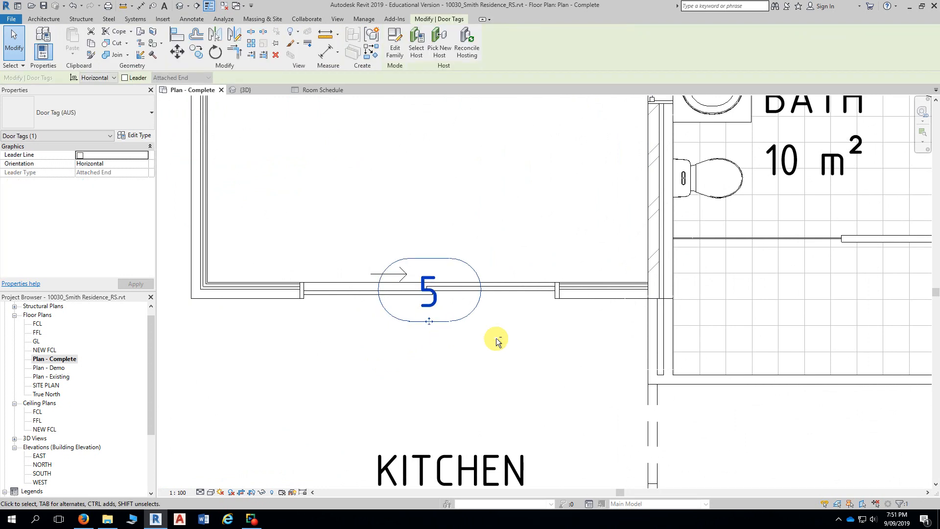
key(Up)
key(Up)
key(Up)
key(Up)
key(Up)
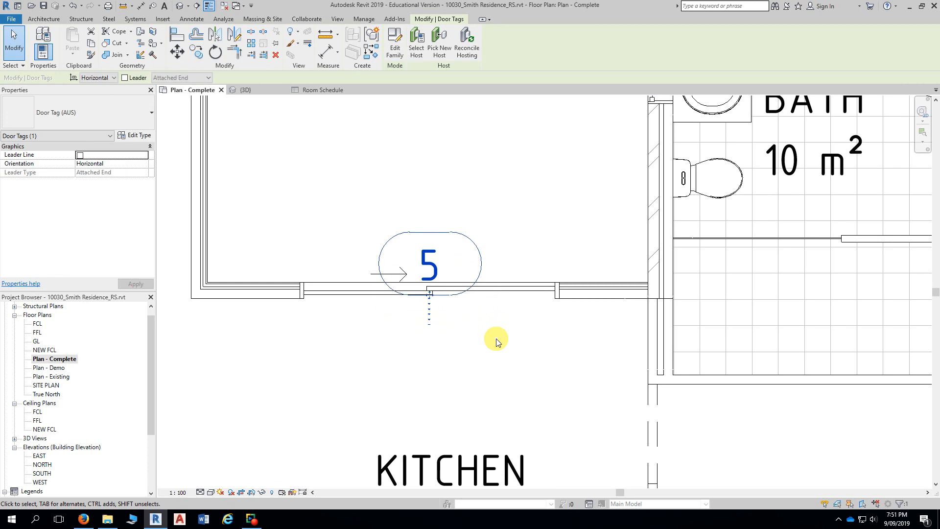
click(480, 359)
scroll(474, 357, down, 4)
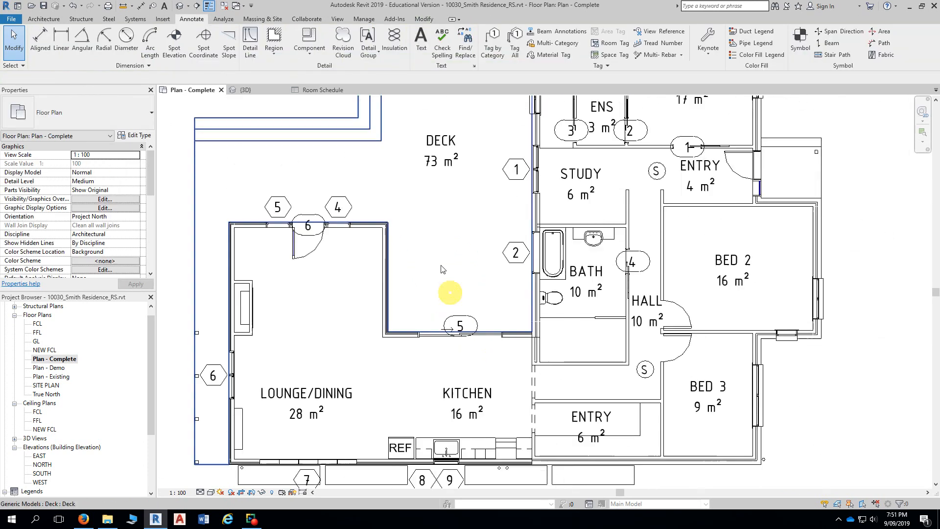
Step: Nudge door tag 1 between BED 1 and ENTRY sideways toward the STUDY so its number clears the sliding door
mouse_move(441, 221)
middle_down()
mouse_move(411, 273)
mouse_move(401, 271)
middle_up()
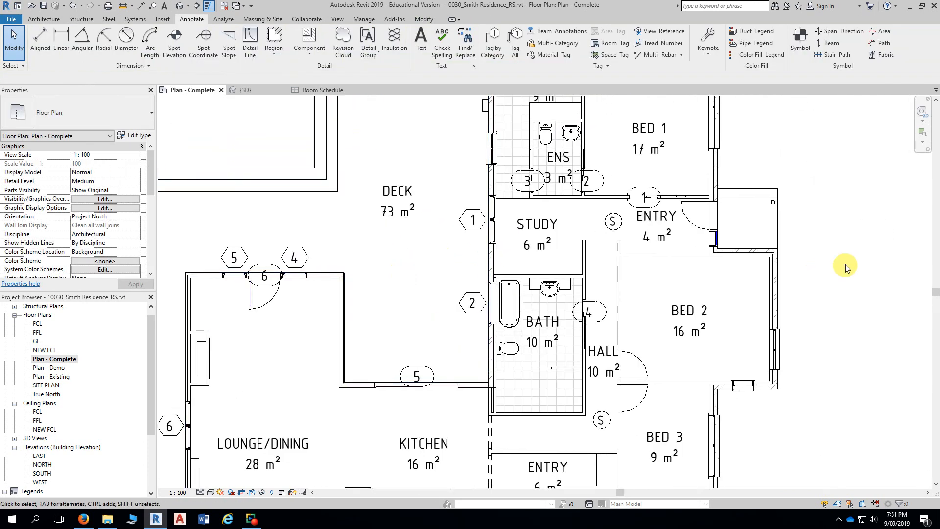
middle_drag(861, 250, 825, 271)
scroll(668, 231, up, 3)
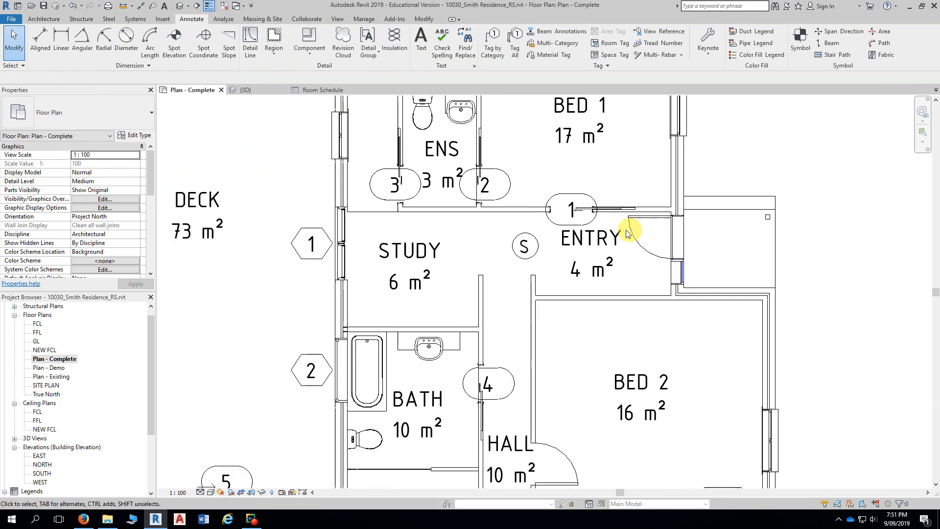
scroll(588, 228, up, 2)
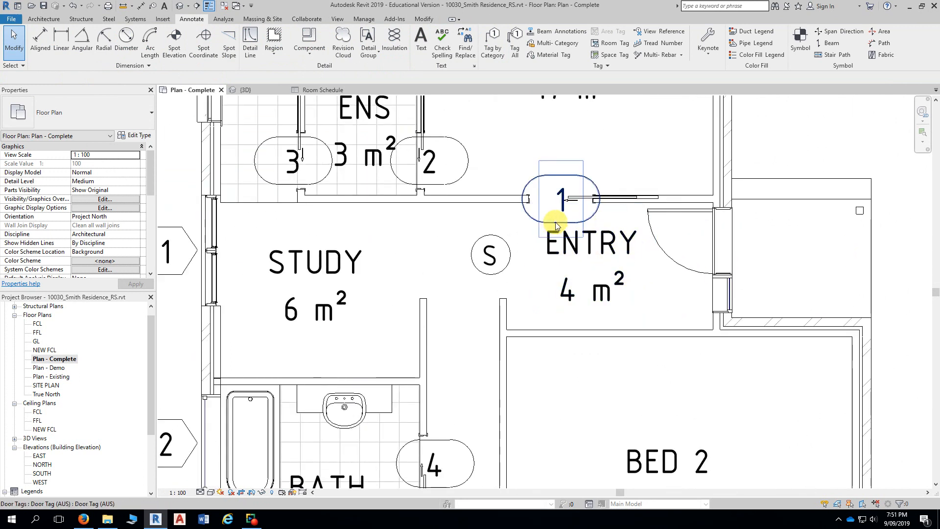
click(556, 225)
key(Left)
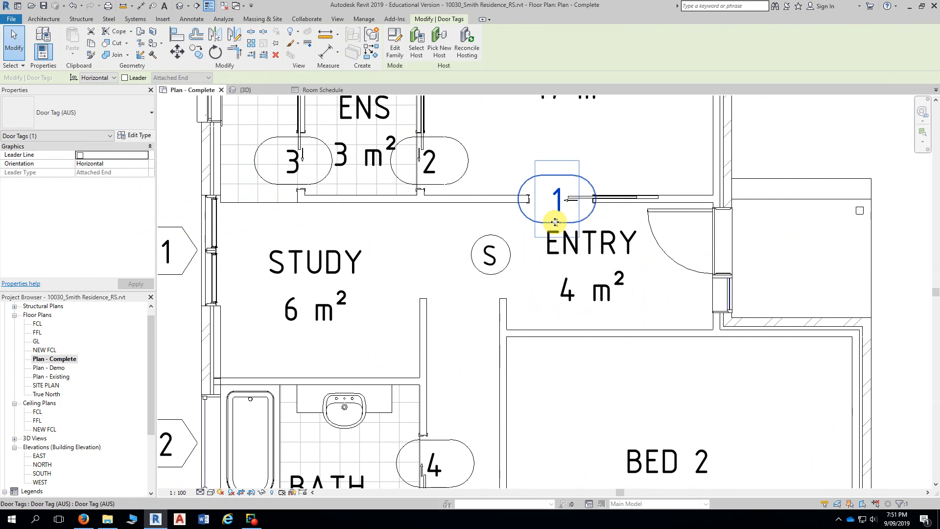
key(Escape)
scroll(709, 256, down, 2)
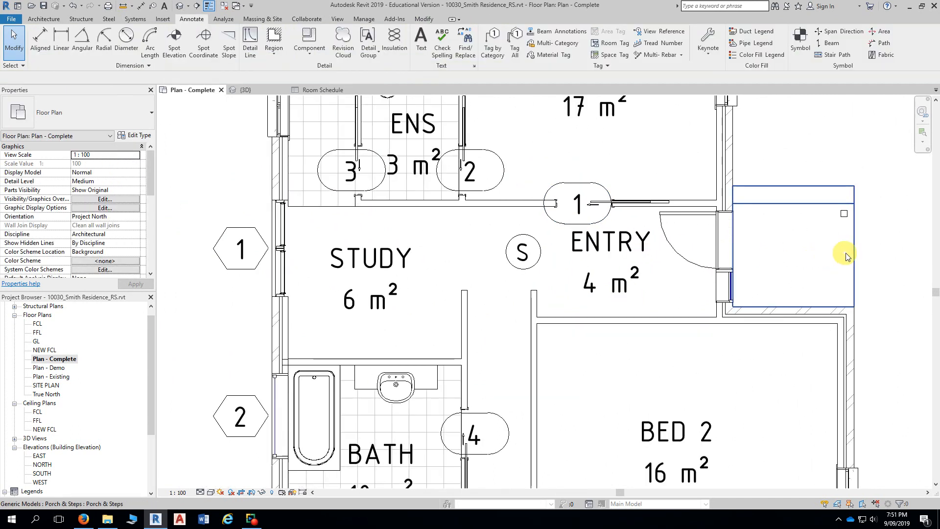
scroll(862, 258, down, 2)
middle_drag(883, 268, 800, 277)
scroll(803, 275, down, 2)
mouse_move(848, 252)
middle_down()
mouse_move(801, 254)
mouse_move(776, 269)
mouse_move(782, 275)
middle_up()
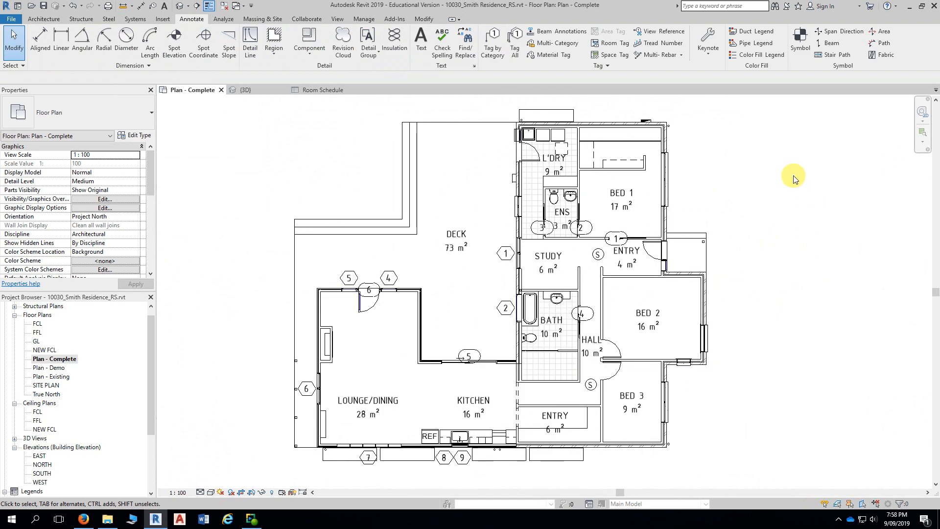
Step: Use Tag by Category without leaders to tag the exterior wall above BED 1 and BED 2's outer side wall
middle_drag(793, 176, 792, 186)
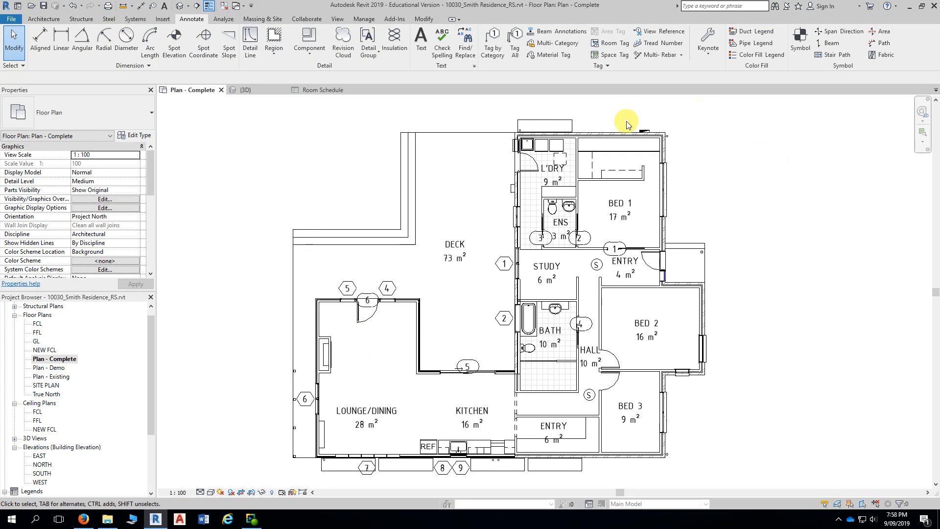
click(493, 54)
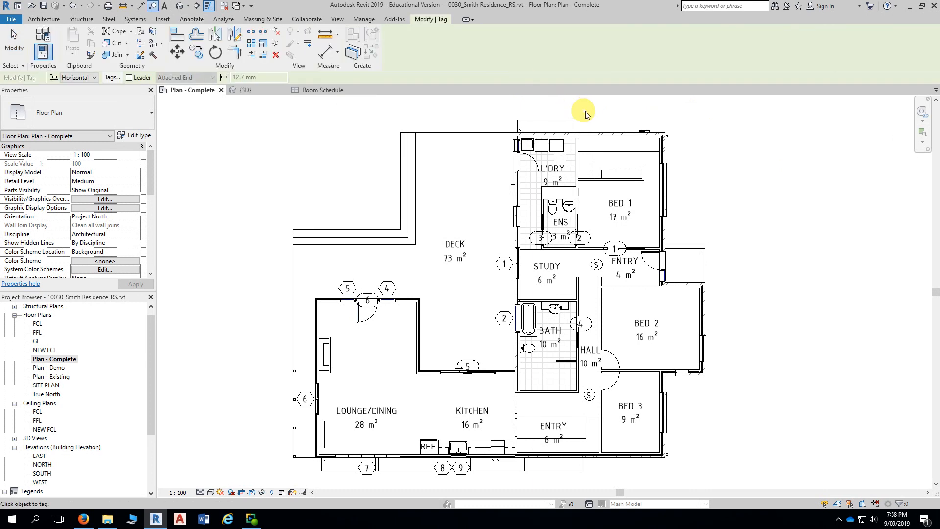
click(609, 135)
ctrl+scroll(730, 147, down, 2)
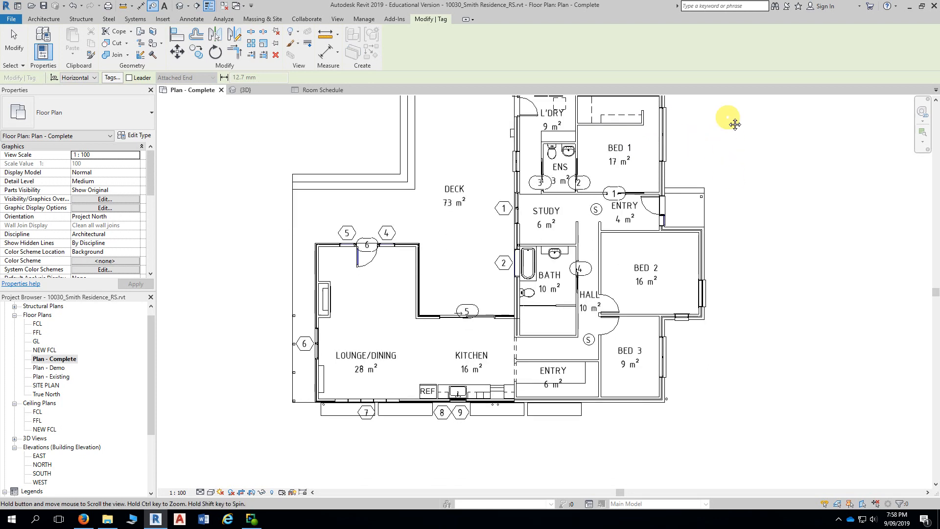
click(707, 247)
middle_drag(760, 291, 822, 266)
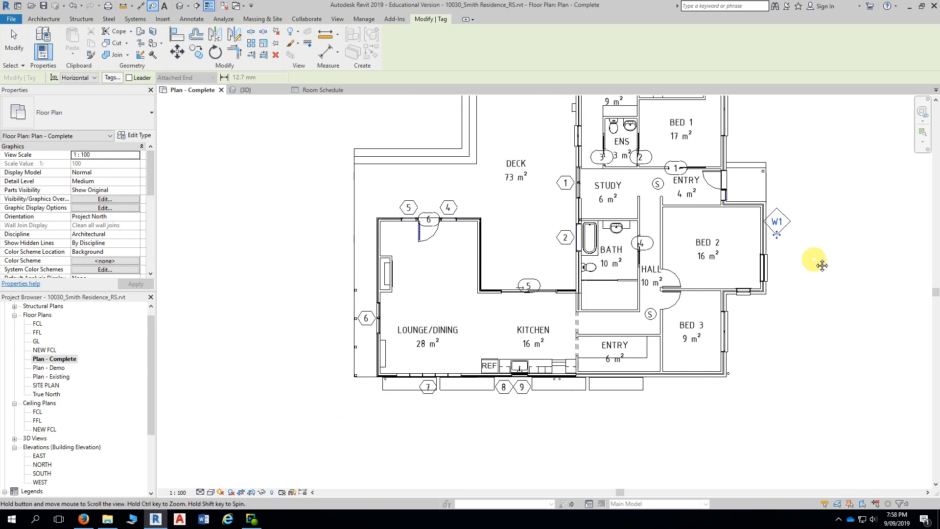
Step: Tag the LOUNGE/DINING extension's outer side wall and its side wall facing the DECK, without leaders, and finish tagging
scroll(407, 210, up, 4)
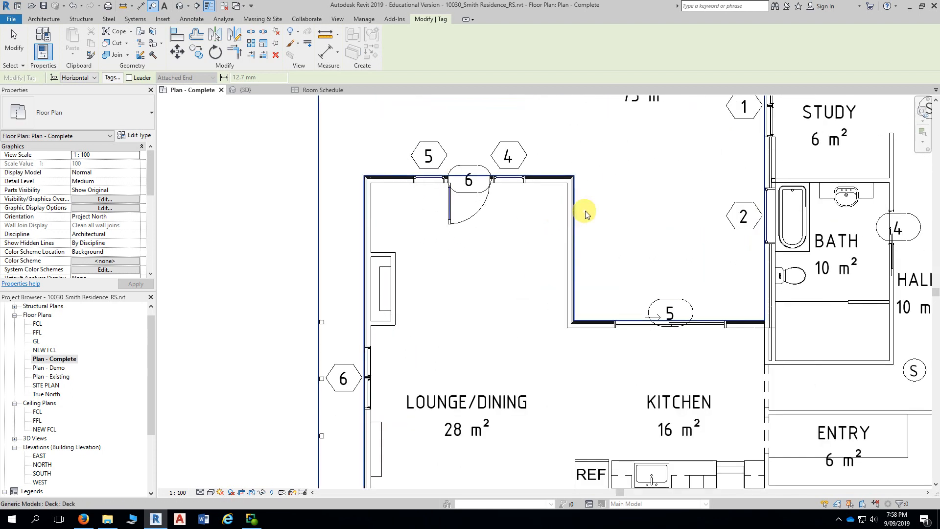
click(598, 218)
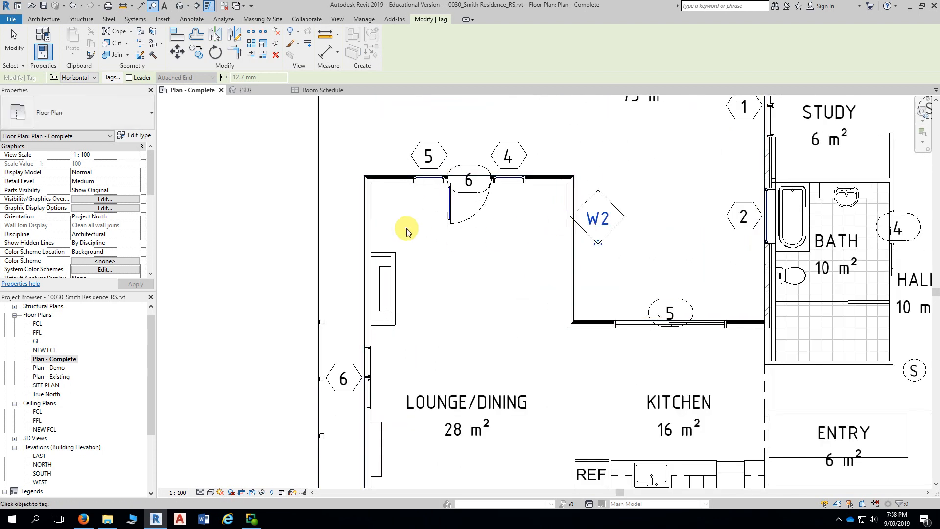
click(367, 219)
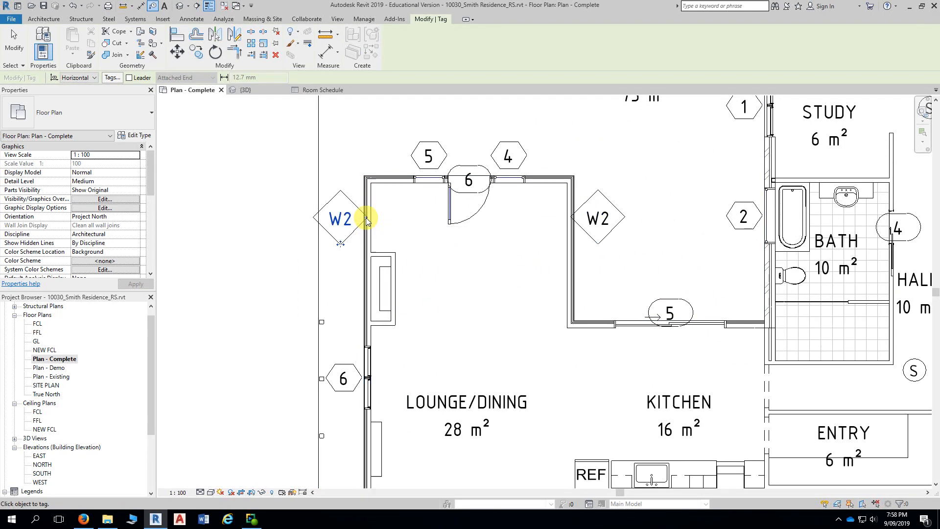
key(Escape)
key(Escape)
scroll(230, 216, down, 3)
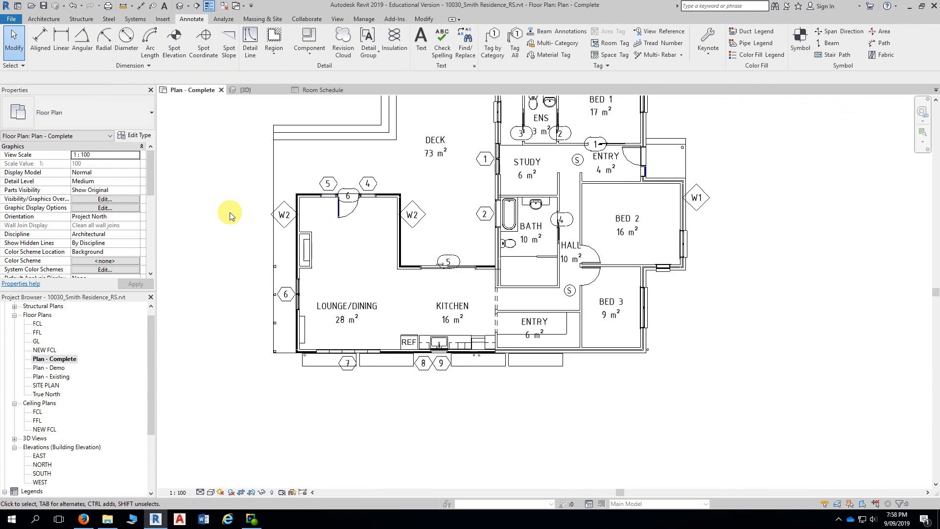
scroll(705, 284, down, 2)
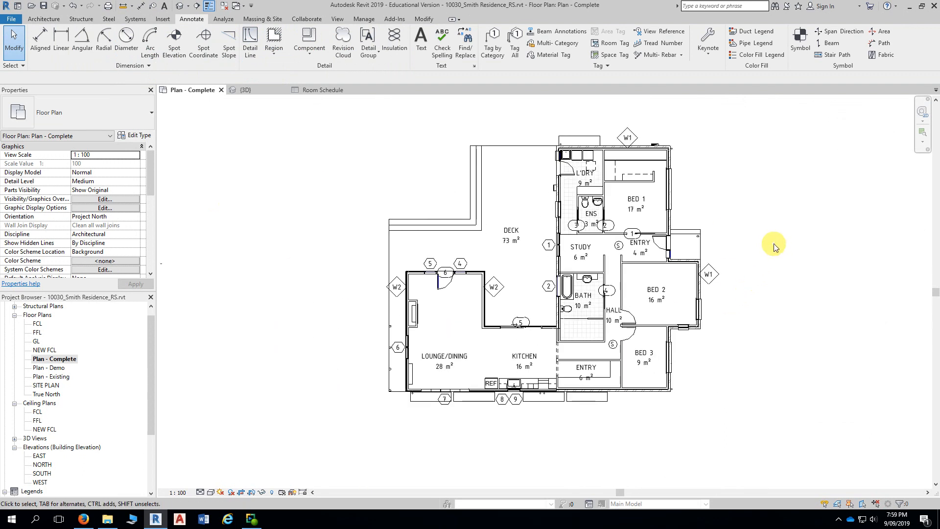
Step: Examine the wall tags around Plan - Complete against the exterior walls of the existing house and the LOUNGE/DINING extension
scroll(773, 246, up, 1)
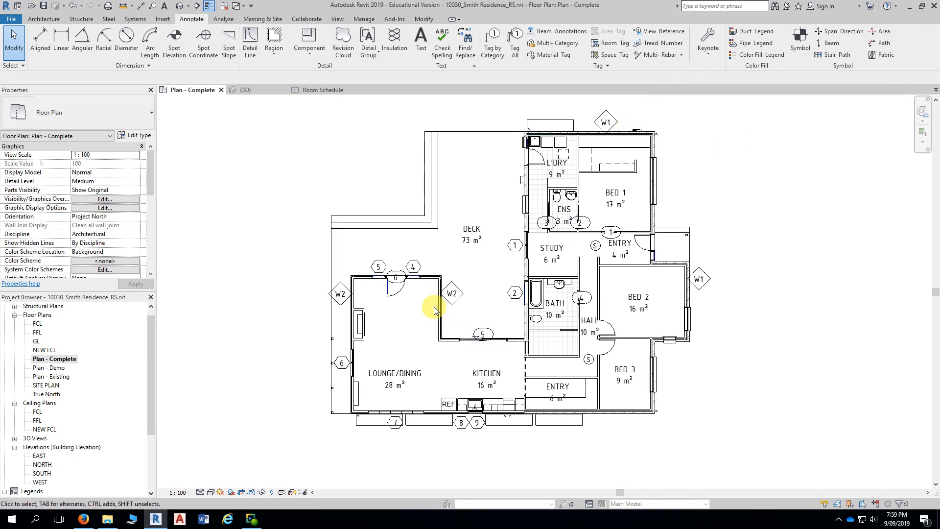
scroll(434, 309, up, 2)
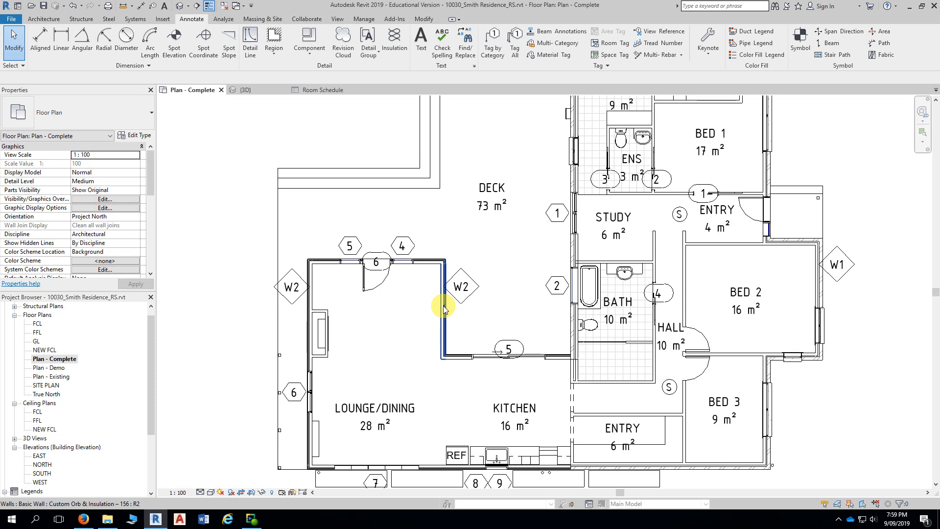
scroll(831, 356, down, 3)
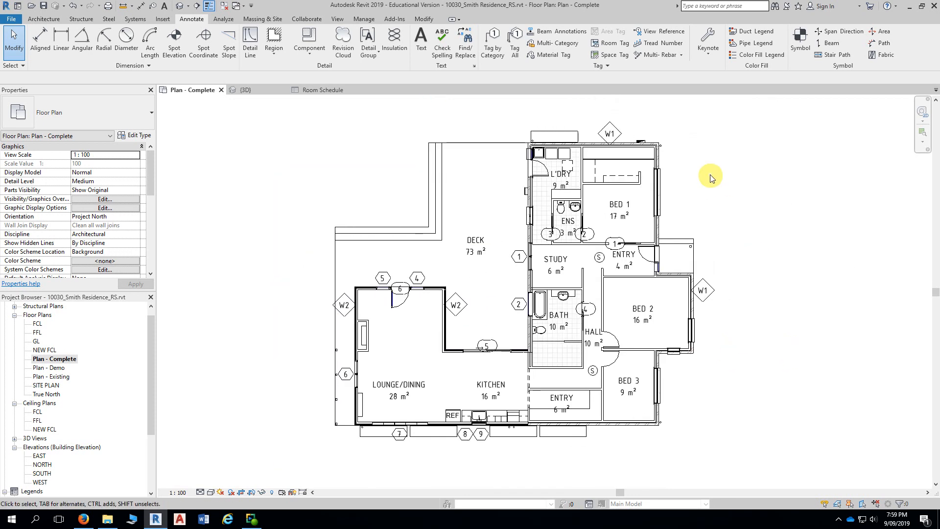
scroll(709, 176, up, 2)
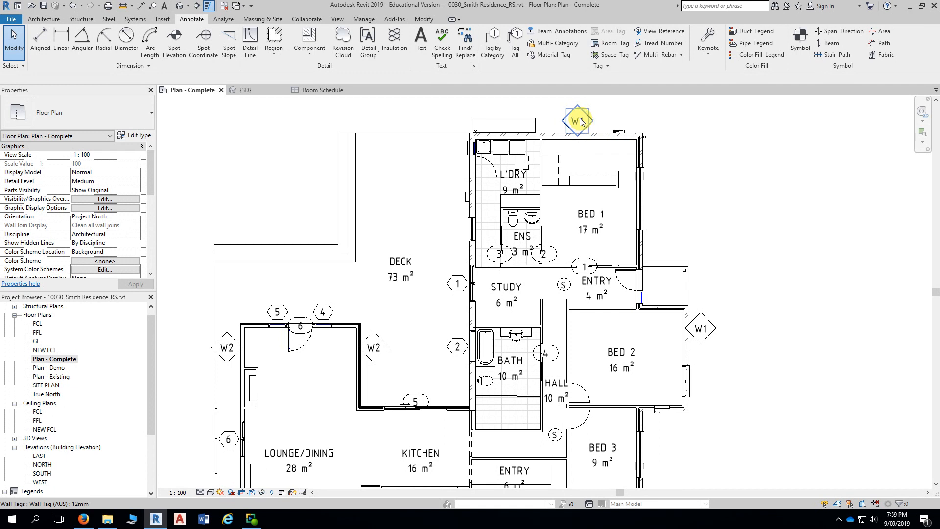
scroll(343, 409, up, 3)
middle_drag(339, 405, 427, 277)
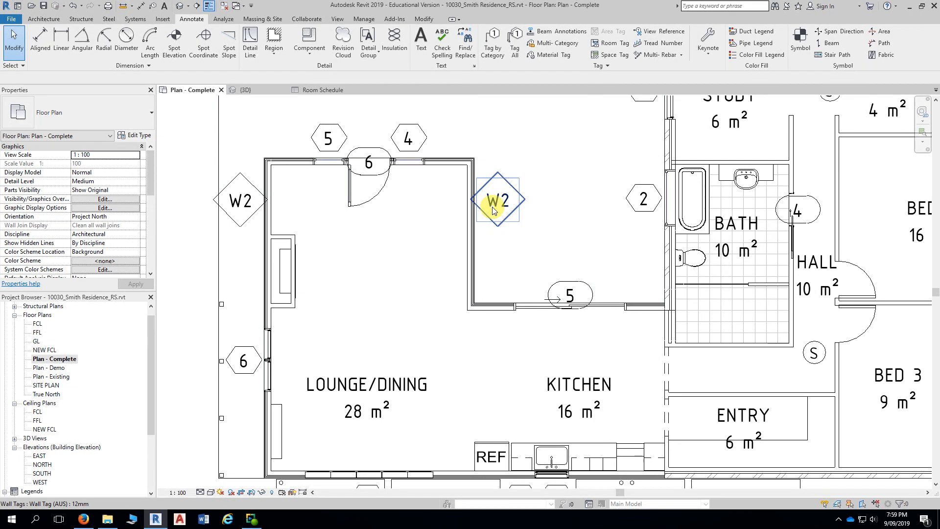
scroll(803, 294, down, 5)
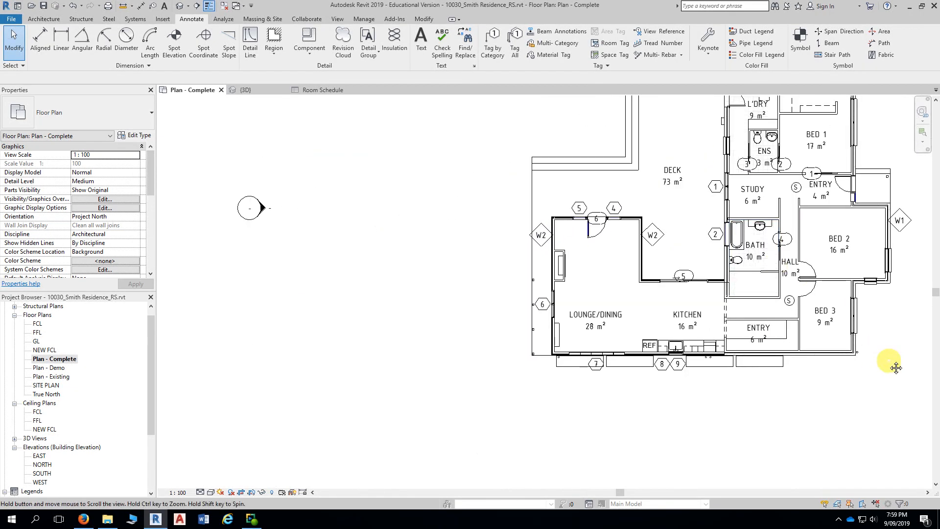
middle_drag(896, 369, 829, 290)
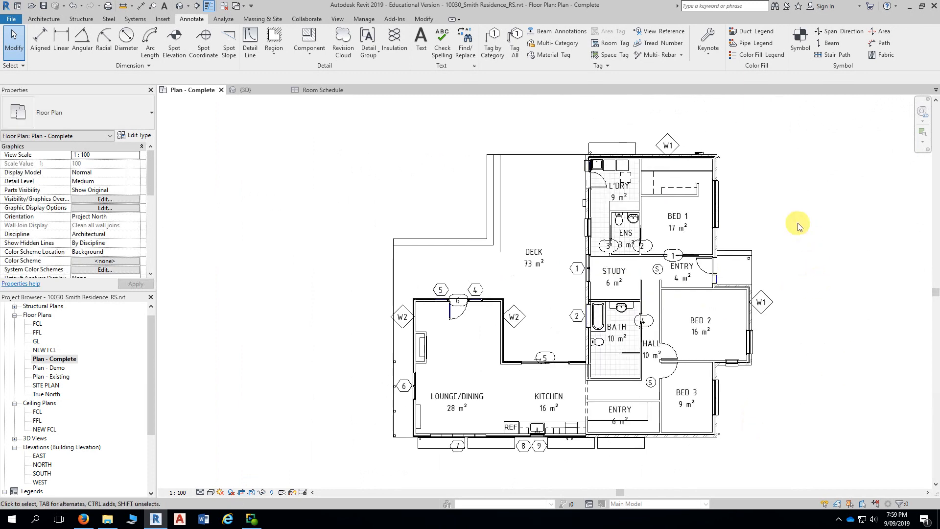
scroll(798, 226, up, 1)
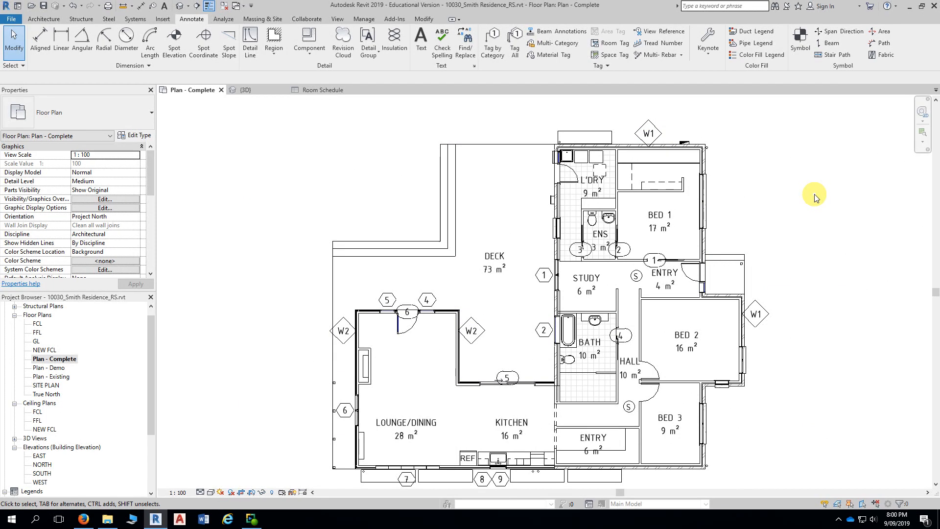
middle_drag(813, 193, 740, 186)
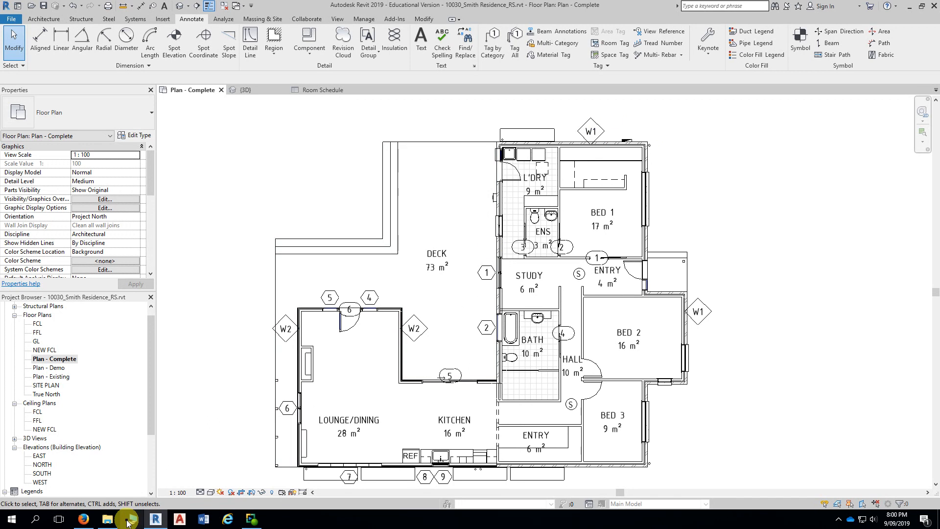
Step: Switch to File Explorer, check the project's 6 - Sheets folder and go to the My Passport (E:) drive
click(108, 520)
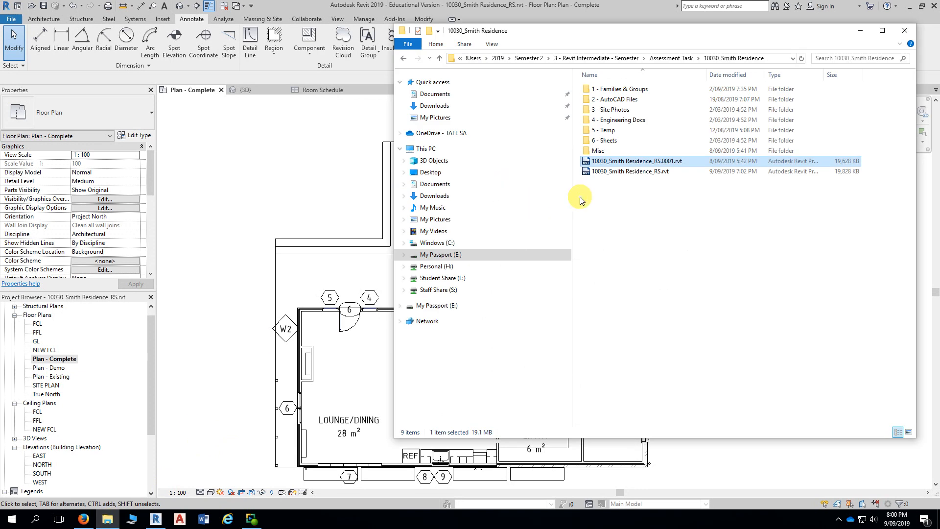
double_click(606, 139)
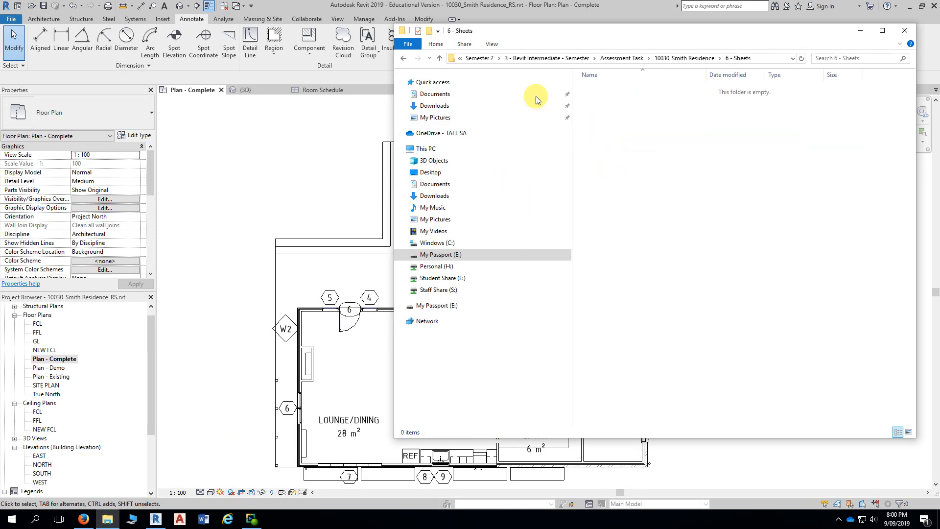
click(403, 58)
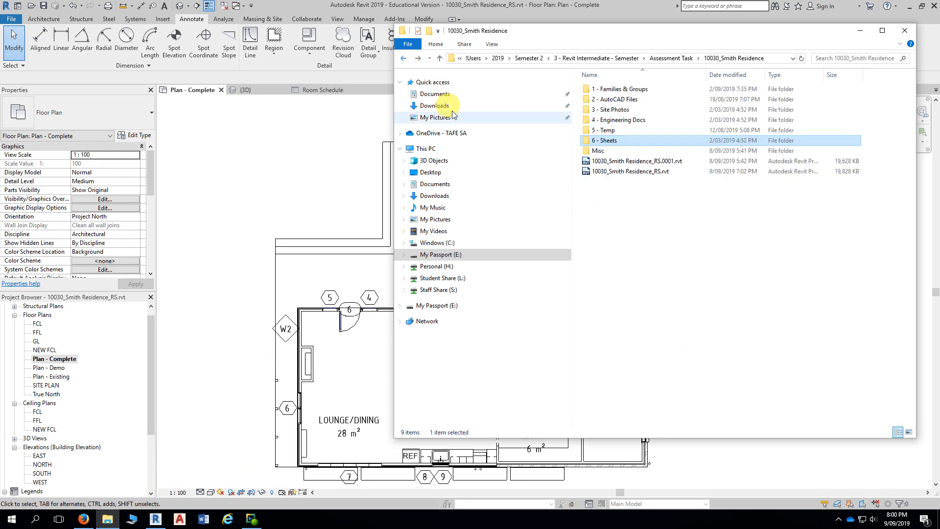
click(443, 256)
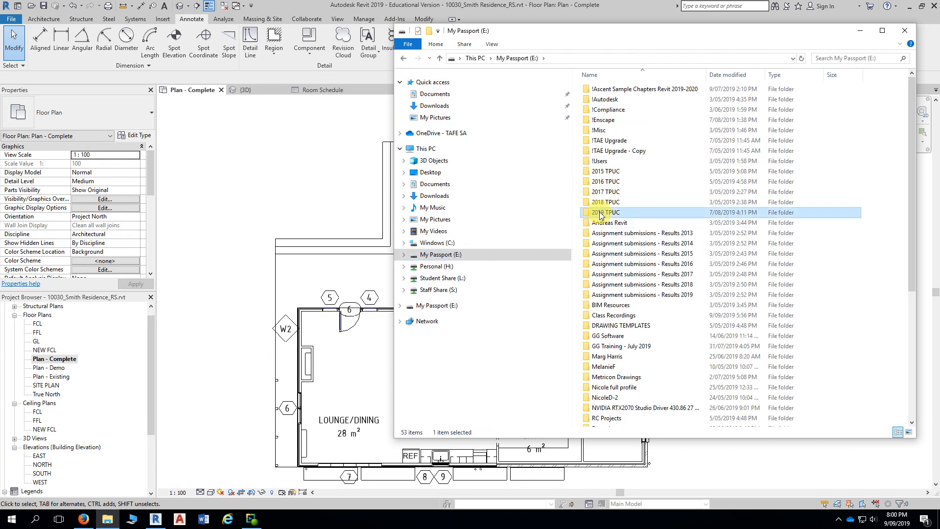
Step: Open A104 - Floor Plan.pdf from the Sheet Set folder in CPPBDN5012A's Assessment Task, under 2019 TPUC, Drafting, CPP50911 - Diploma of Building Design
double_click(606, 216)
double_click(607, 109)
double_click(606, 92)
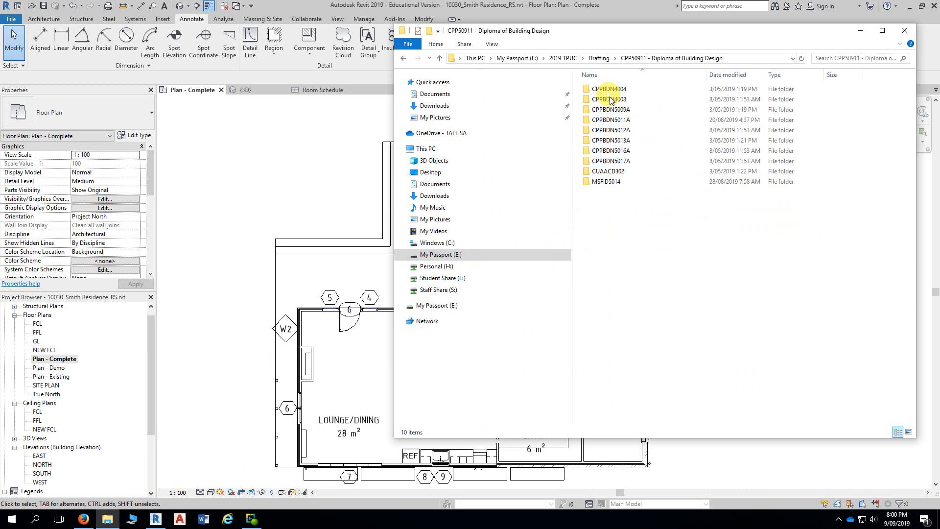
double_click(611, 130)
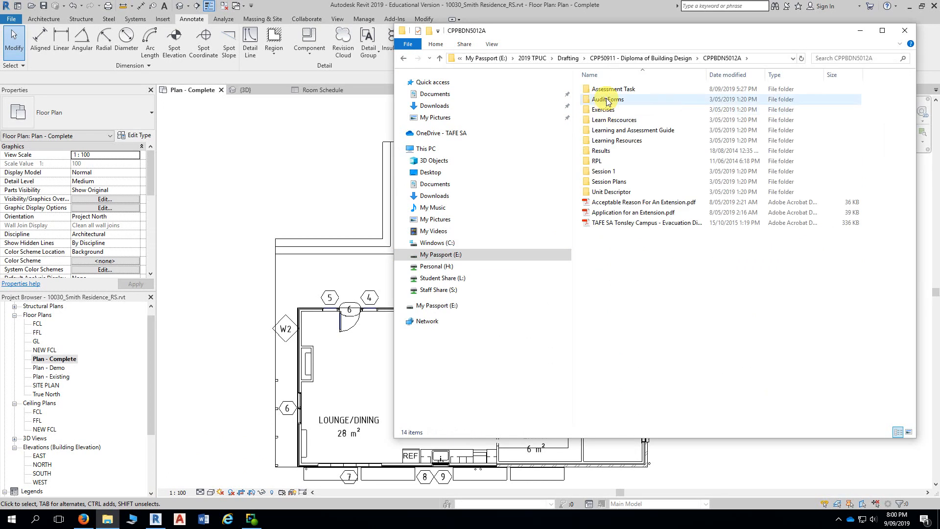
click(608, 90)
double_click(608, 90)
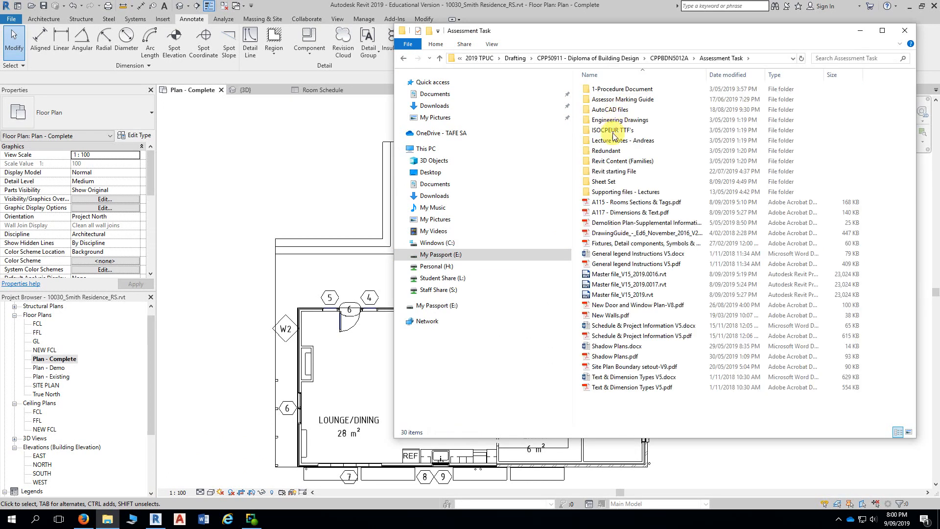
double_click(596, 182)
double_click(612, 89)
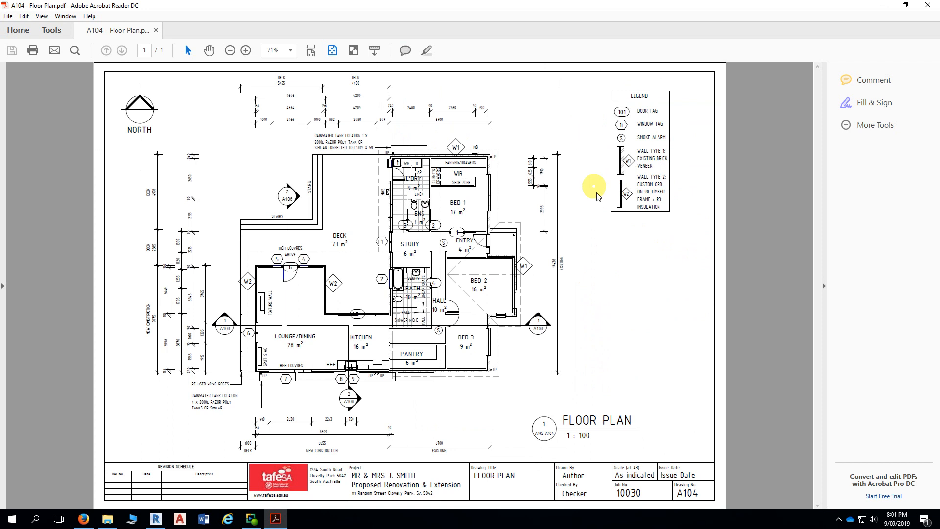
Step: Examine the A104 floor plan's legend, reading the W1 tag's Wall Type 1 description
ctrl+scroll(594, 209, up, 3)
scroll(639, 176, up, 2)
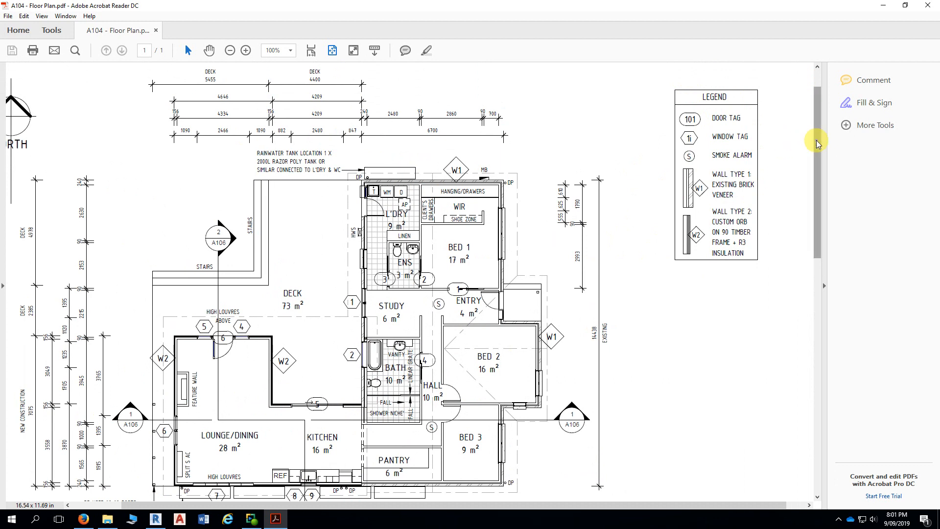
ctrl+scroll(803, 147, up, 3)
scroll(773, 163, up, 1)
scroll(774, 163, down, 3)
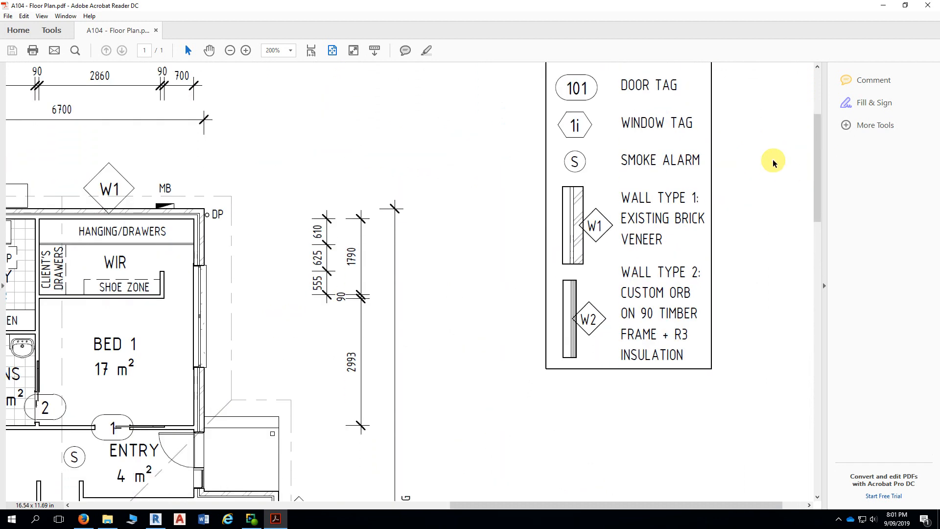
scroll(595, 139, up, 1)
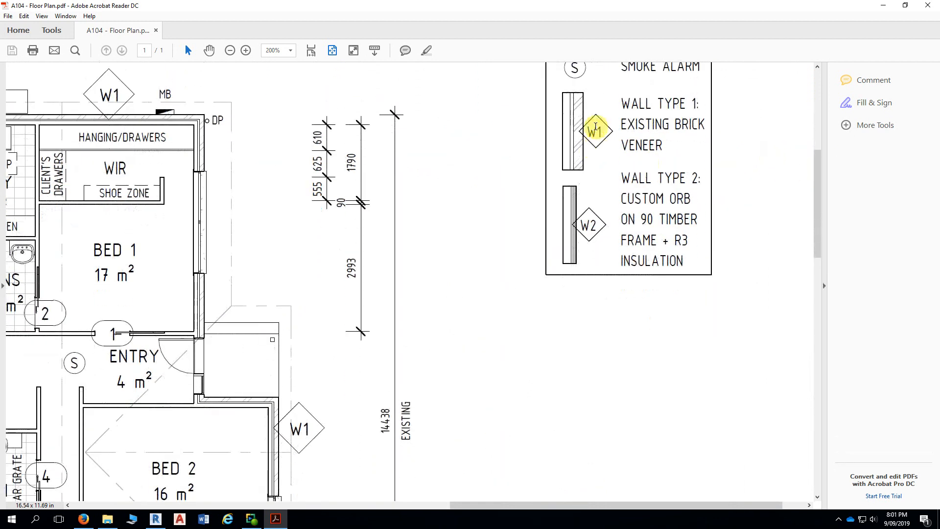
drag(588, 131, 624, 147)
drag(681, 124, 677, 145)
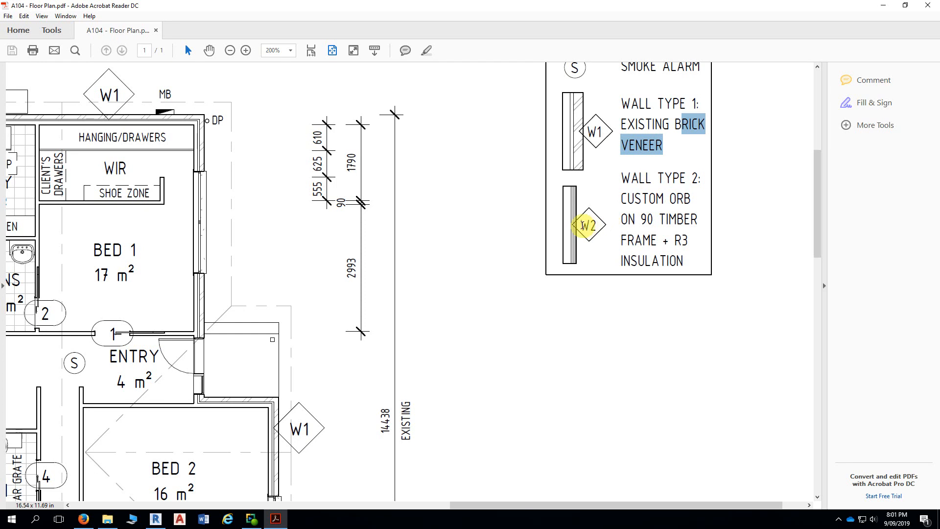
Step: Read the legend's W2 description for Wall Type 2, and relate the legend to the W1 tag above BED 1
double_click(589, 225)
drag(620, 198, 692, 199)
drag(622, 218, 688, 240)
drag(621, 260, 685, 261)
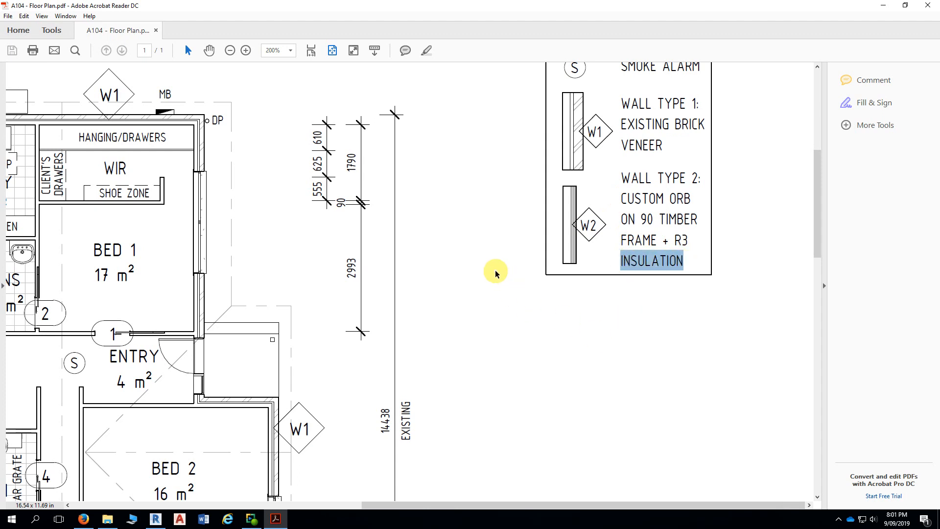
ctrl+scroll(495, 268, down, 1)
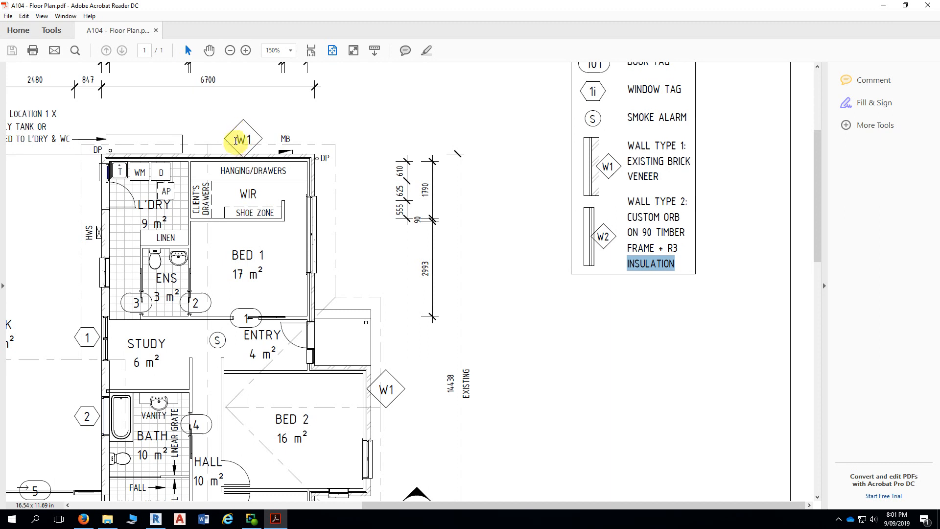
double_click(237, 141)
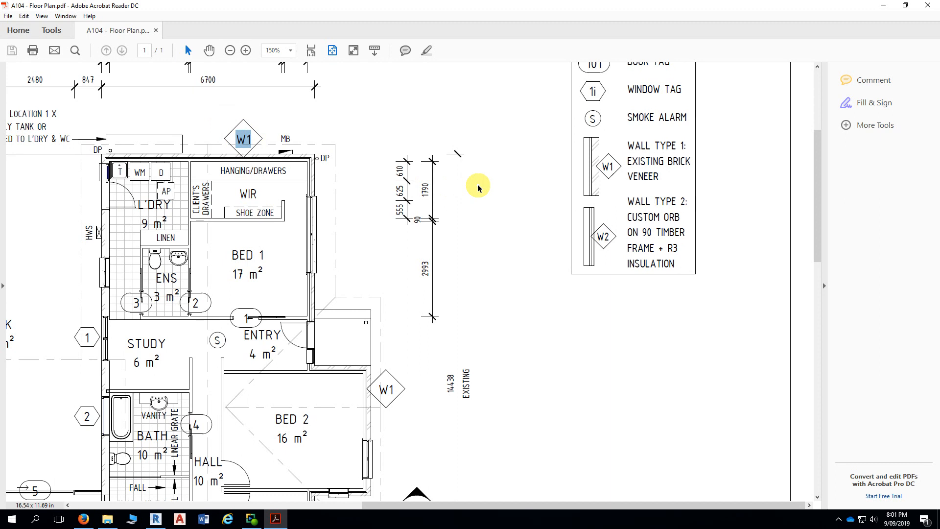
Step: Switch to Revit and open the type properties of the Brick veneer - 240 timber wall above BED 1, showing its Type Mark
click(155, 519)
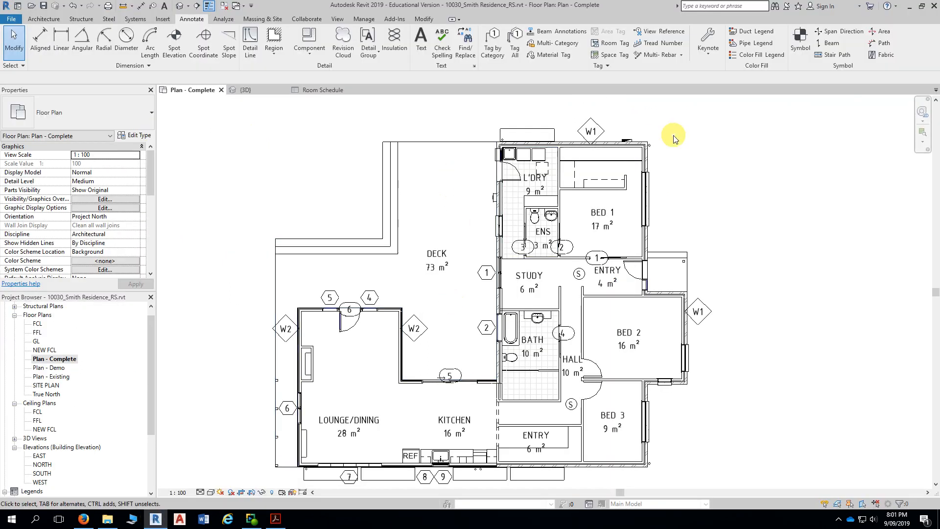
scroll(759, 151, down, 1)
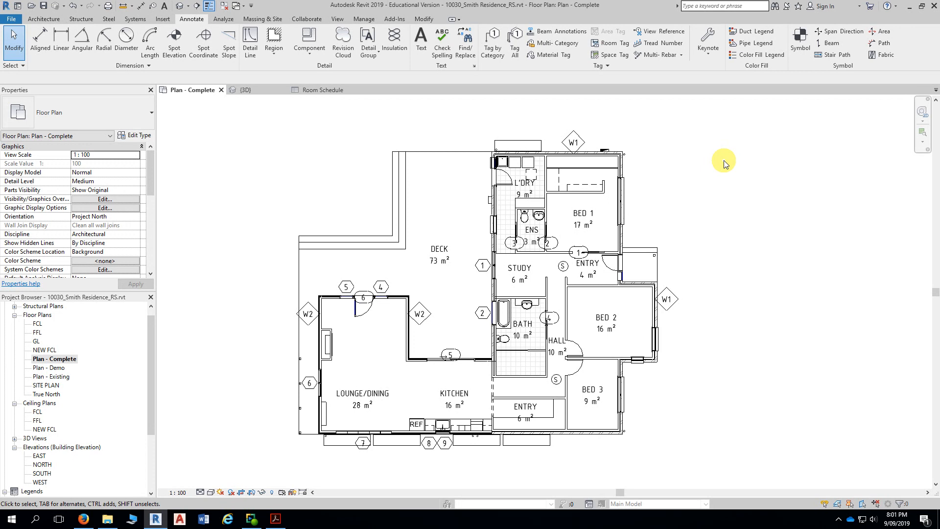
scroll(606, 133, up, 3)
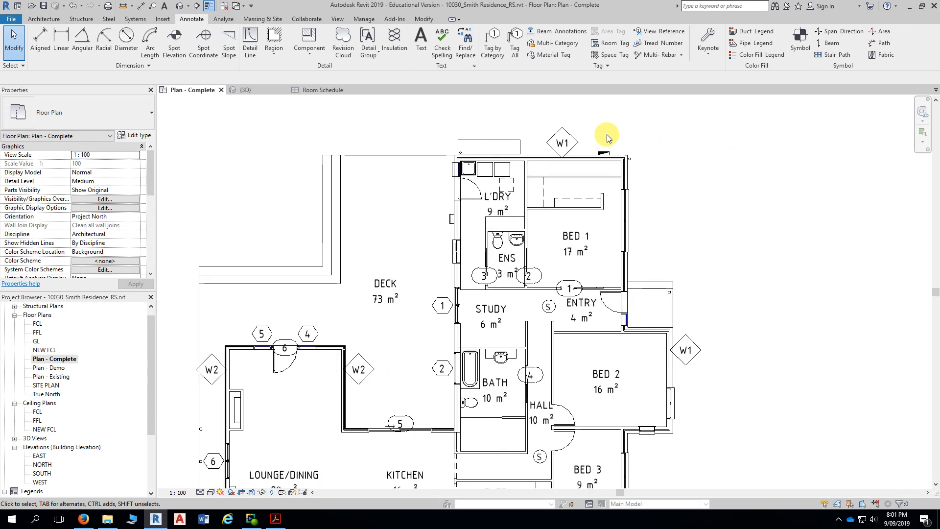
middle_drag(606, 133, 639, 121)
scroll(713, 147, up, 1)
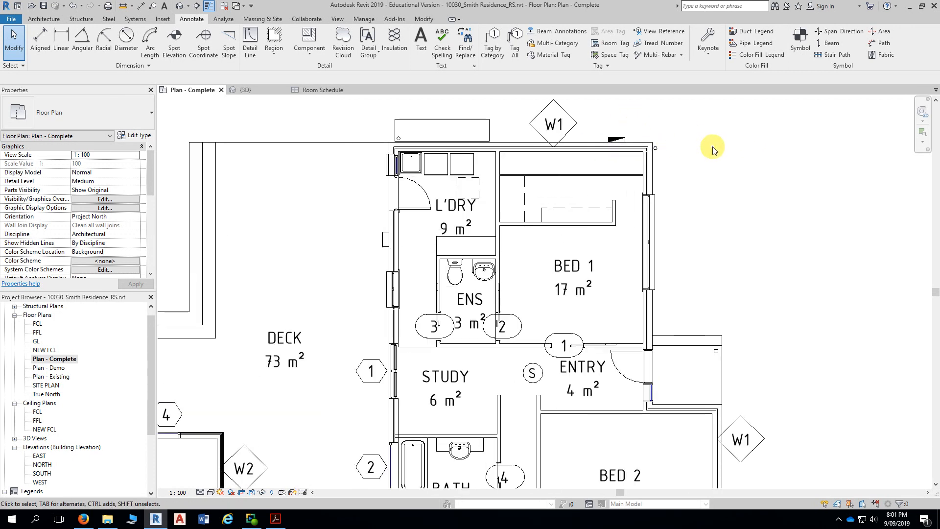
middle_drag(713, 146, 765, 157)
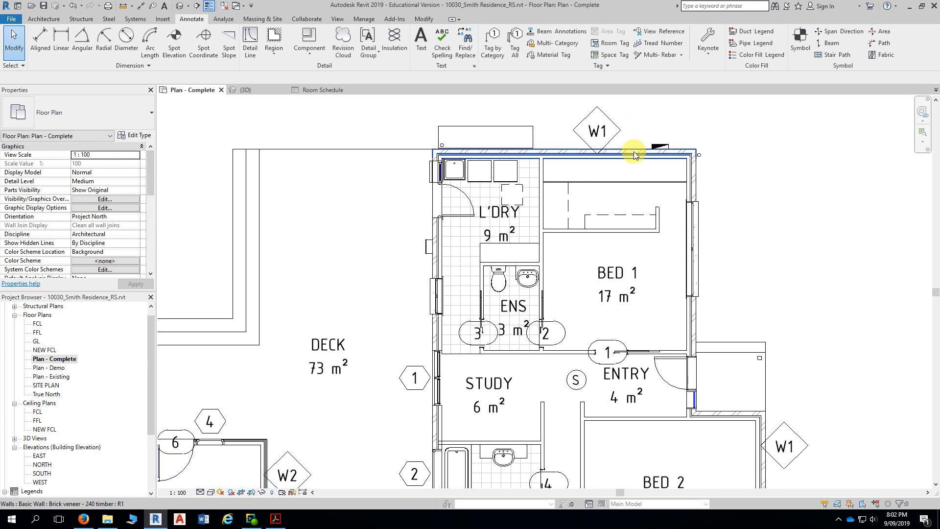
click(644, 135)
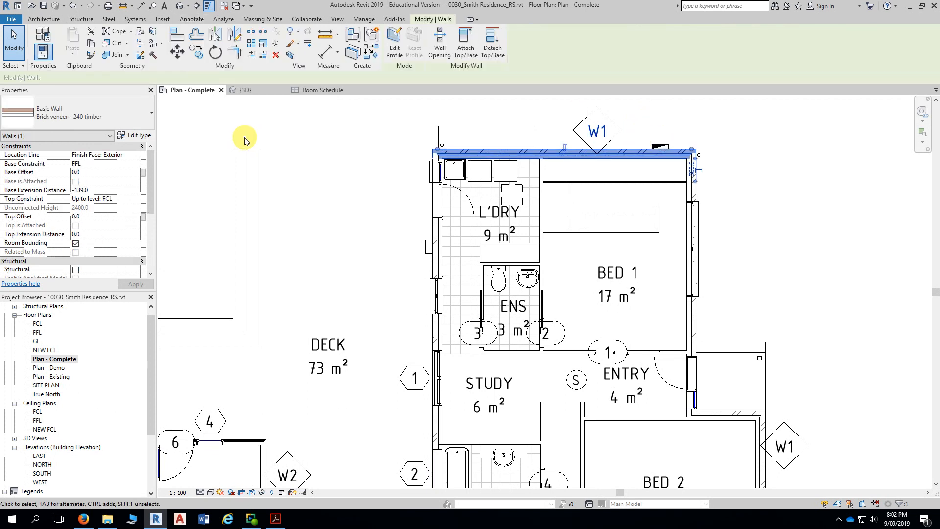
middle_drag(222, 137, 273, 116)
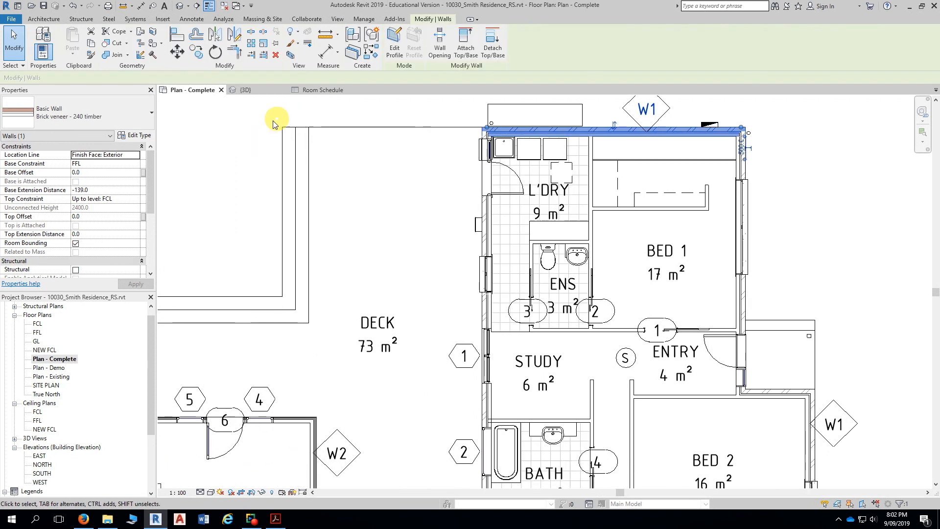
click(137, 137)
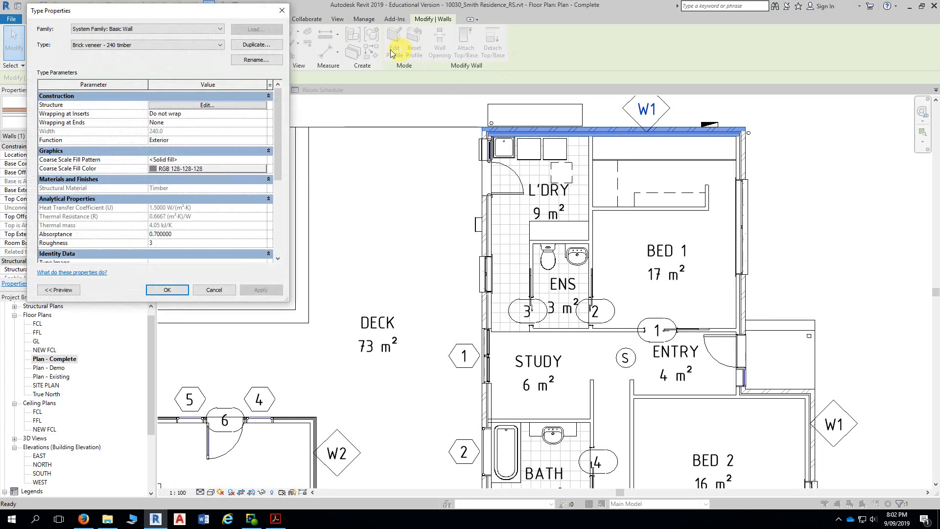
drag(231, 16, 346, 13)
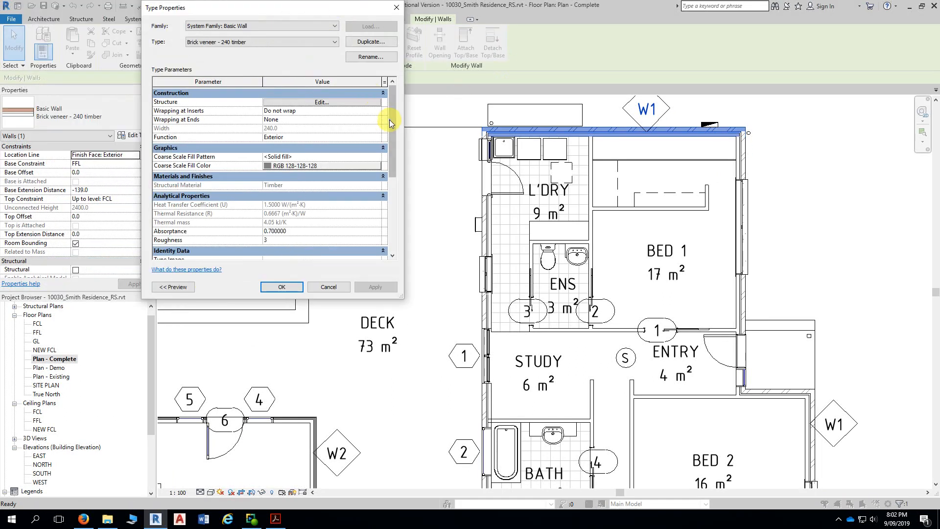
drag(389, 105, 385, 194)
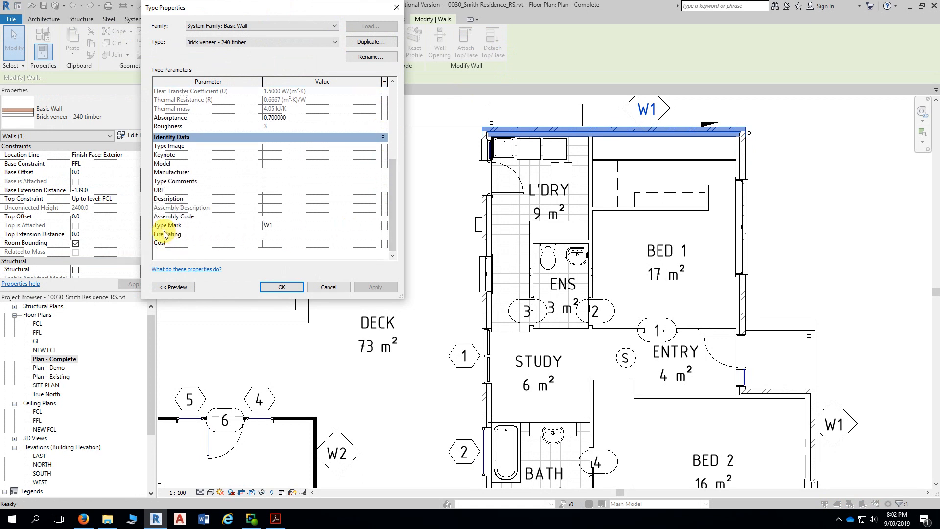
mouse_move(174, 229)
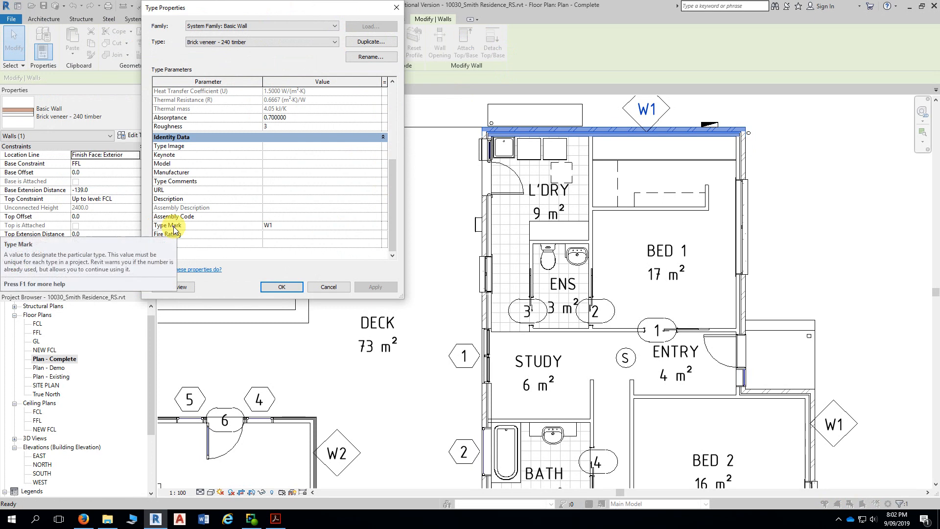
Step: Set the brick veneer wall type's Type Mark to ZZ and apply it to the plan's wall tags
click(279, 226)
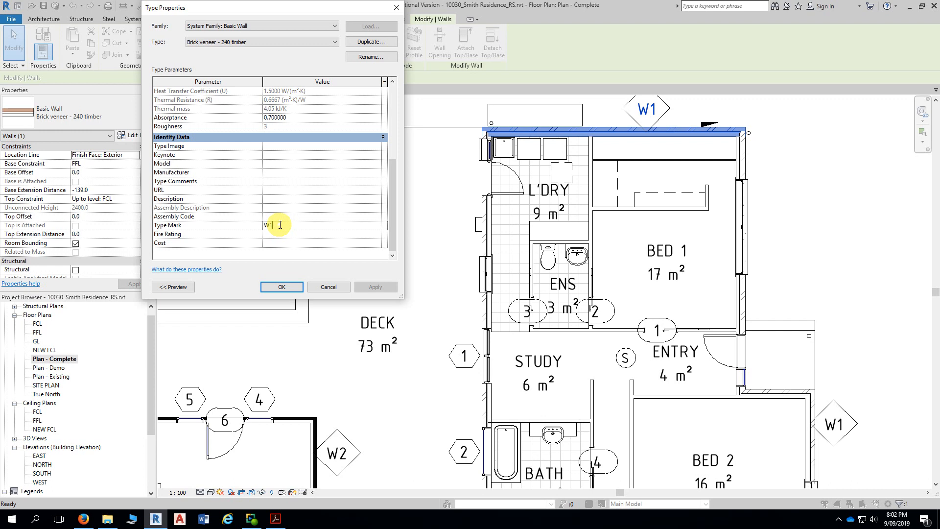
double_click(279, 225)
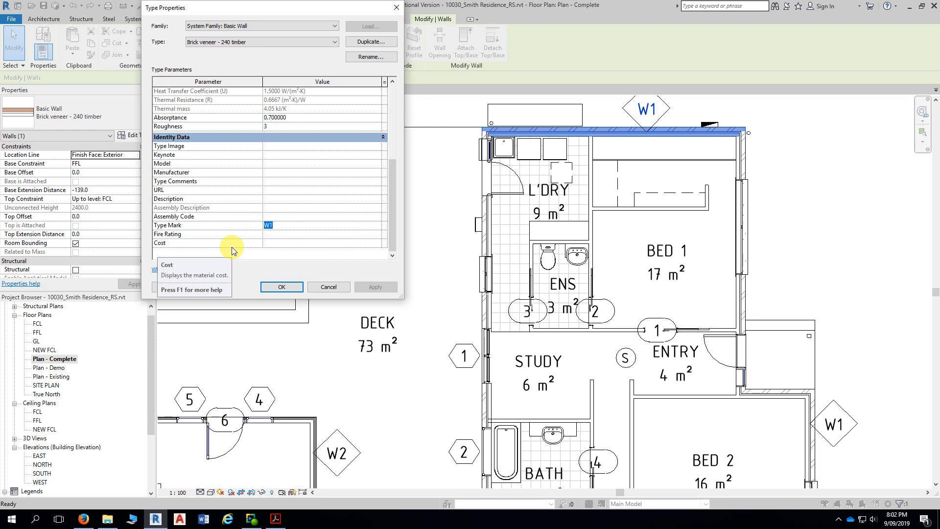
text(zz)
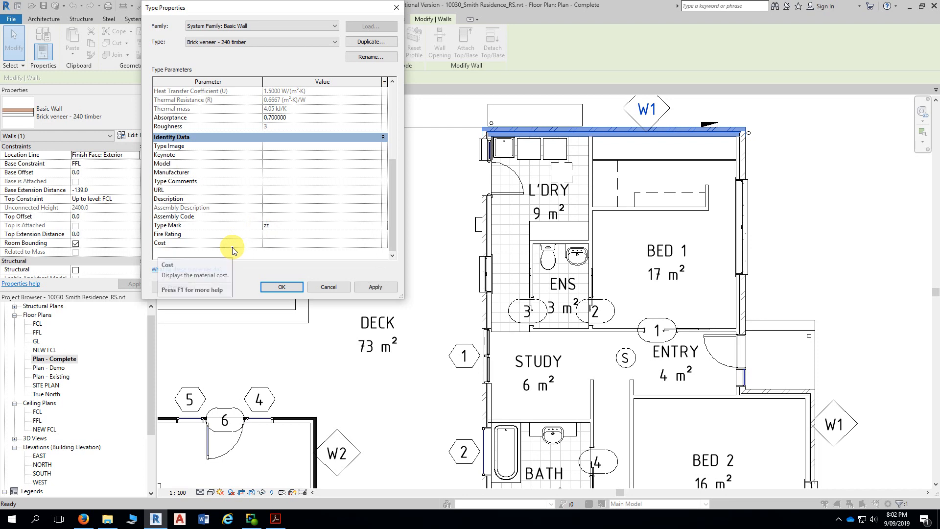
key(BackSpace)
key(BackSpace)
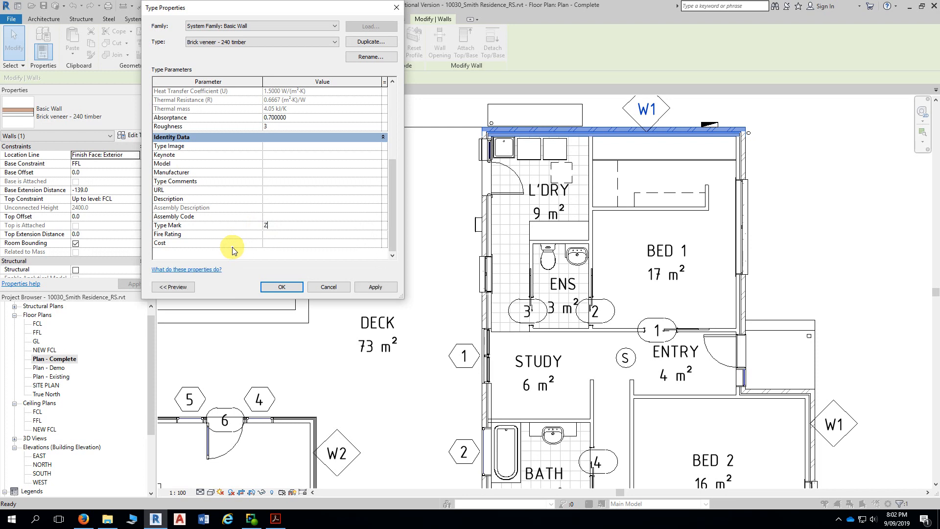
click(372, 286)
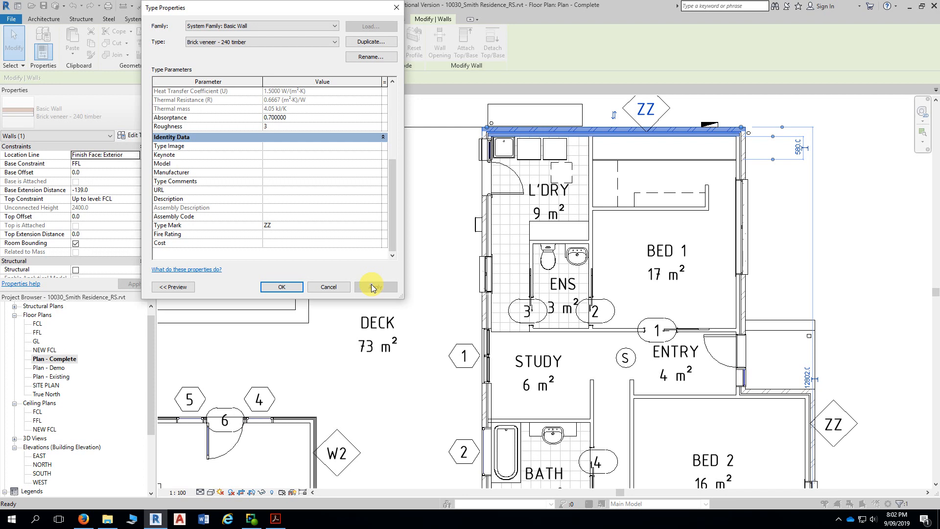
Step: Clear the brick veneer wall type's Type Mark and apply the blank value
click(267, 225)
key(BackSpace)
click(382, 286)
click(900, 214)
Step: Set the brick veneer wall type's Type Mark to W1, apply it, close the type properties and deselect the wall
click(277, 226)
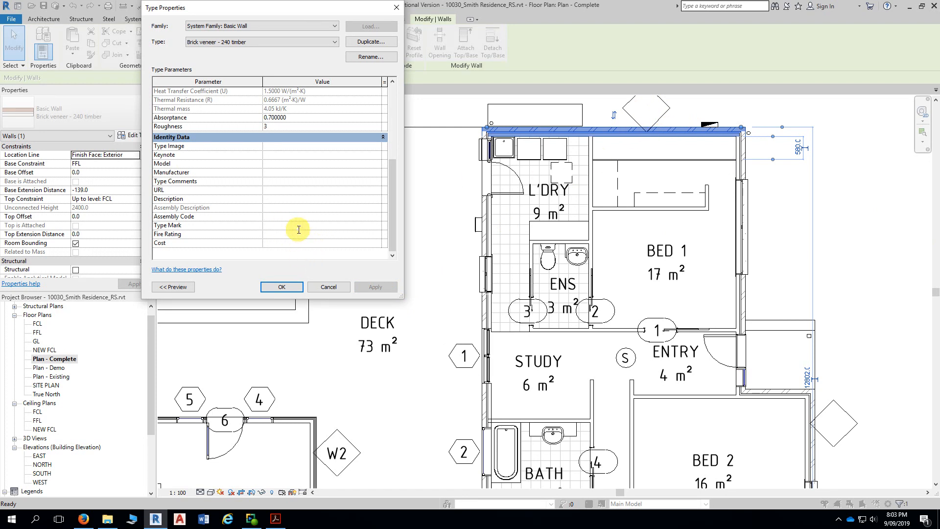
text(W1)
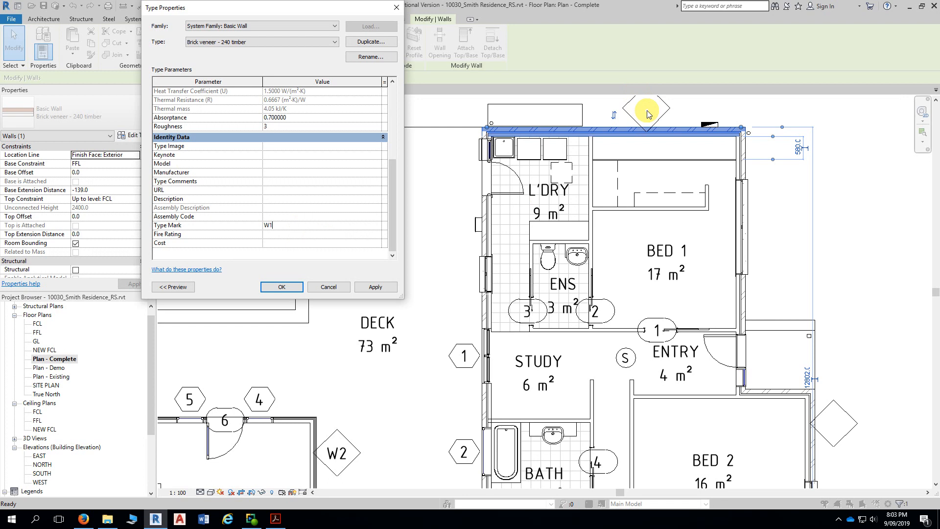
click(379, 286)
click(284, 287)
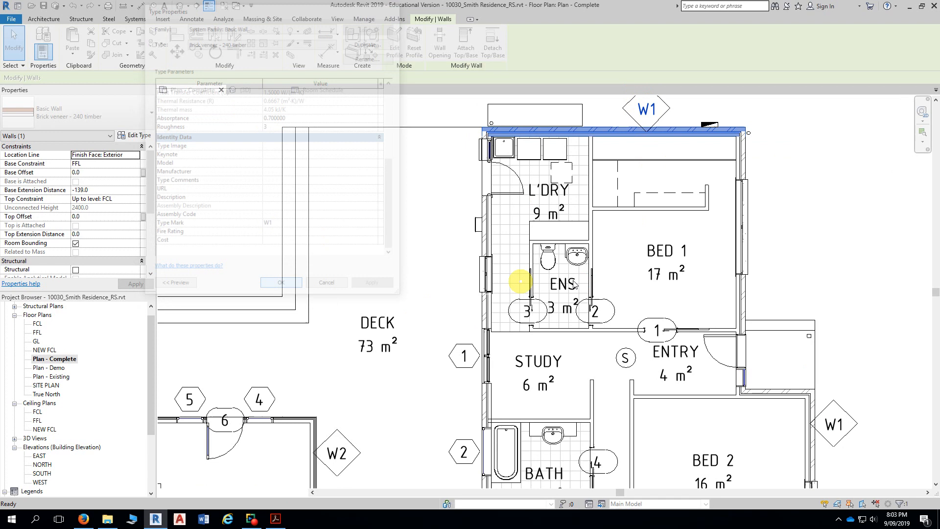
click(837, 230)
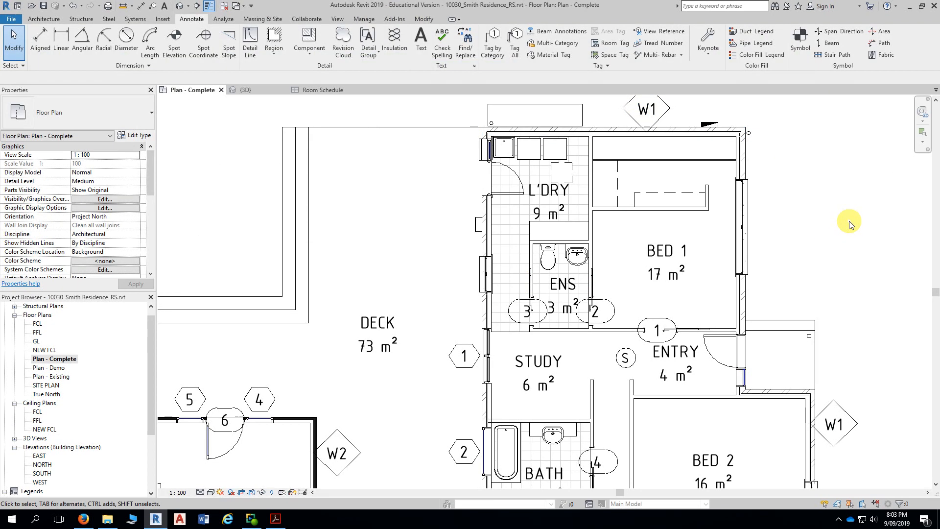
Step: Set the underlay's base level for Plan - Complete to NEW FCL
scroll(849, 221, down, 1)
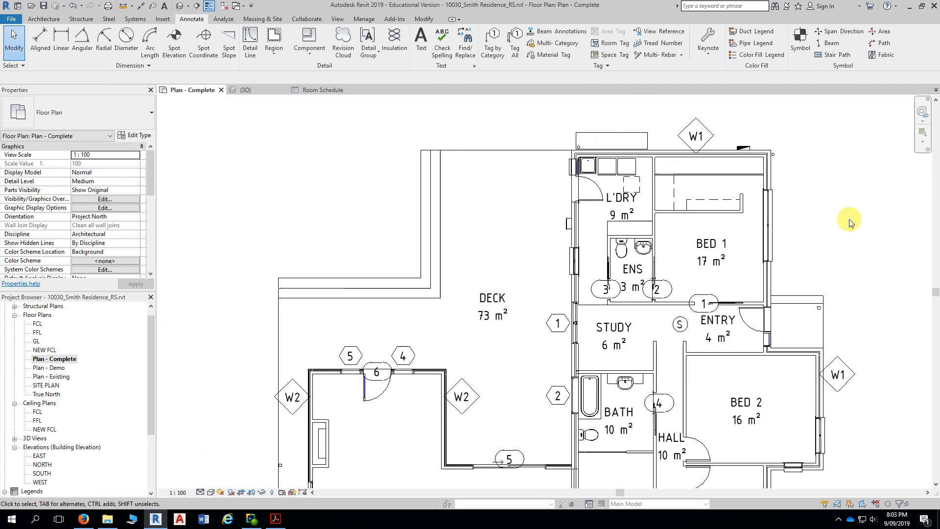
middle_drag(845, 218, 733, 177)
scroll(768, 185, down, 1)
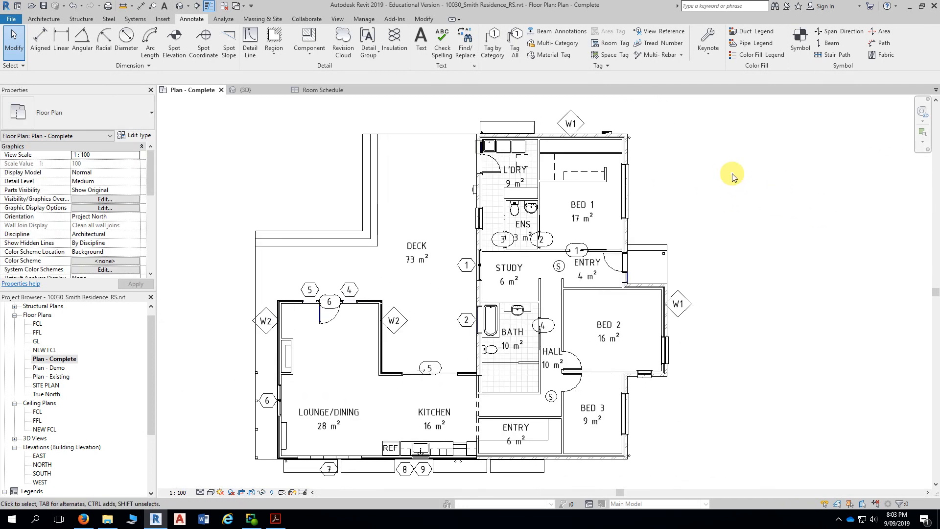
scroll(732, 175, down, 1)
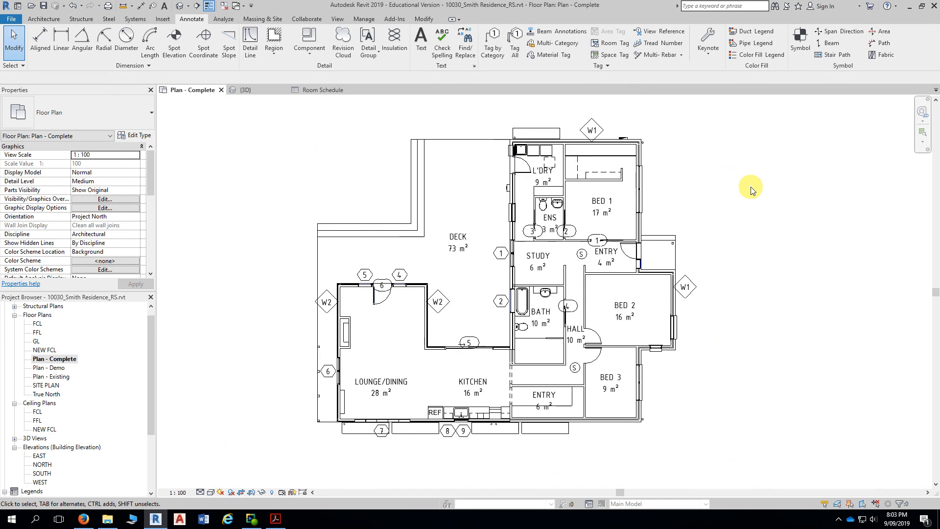
middle_drag(749, 188, 731, 183)
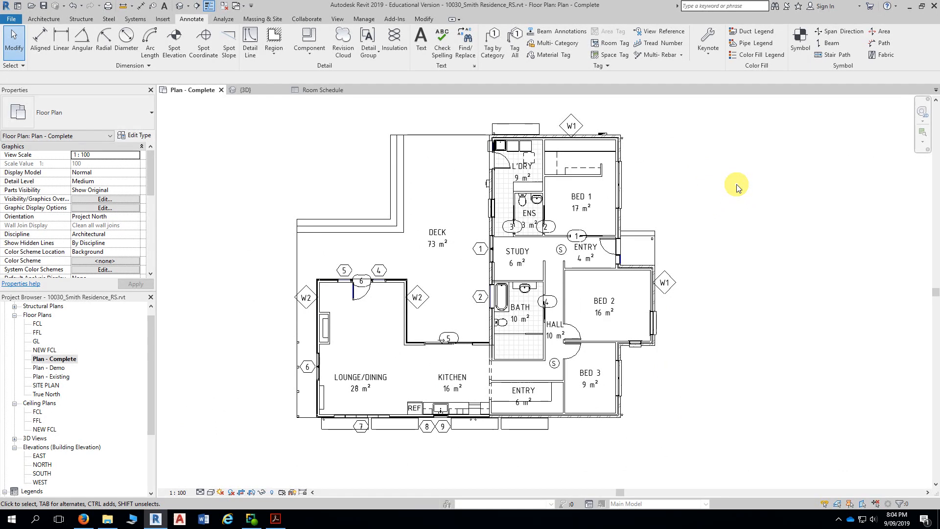
mouse_move(737, 184)
middle_down()
mouse_move(792, 194)
mouse_move(788, 186)
middle_up()
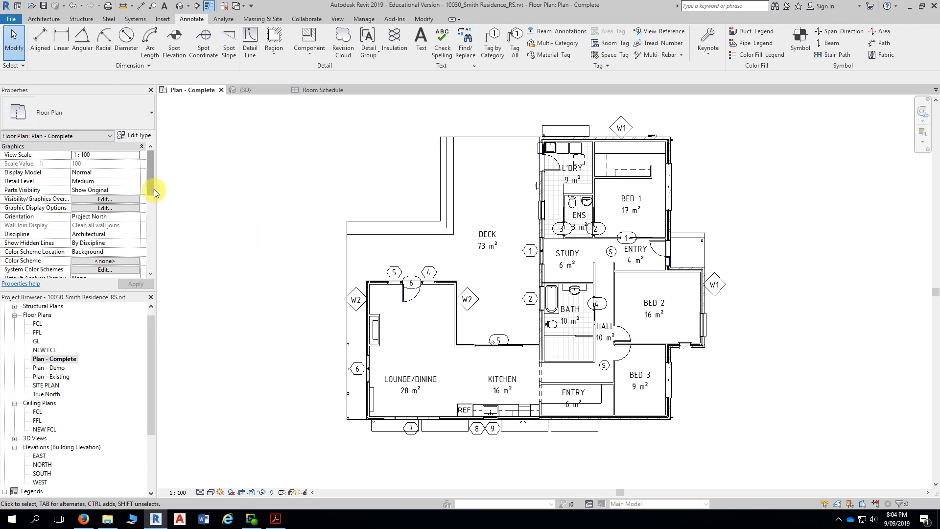
scroll(149, 175, down, 4)
click(136, 198)
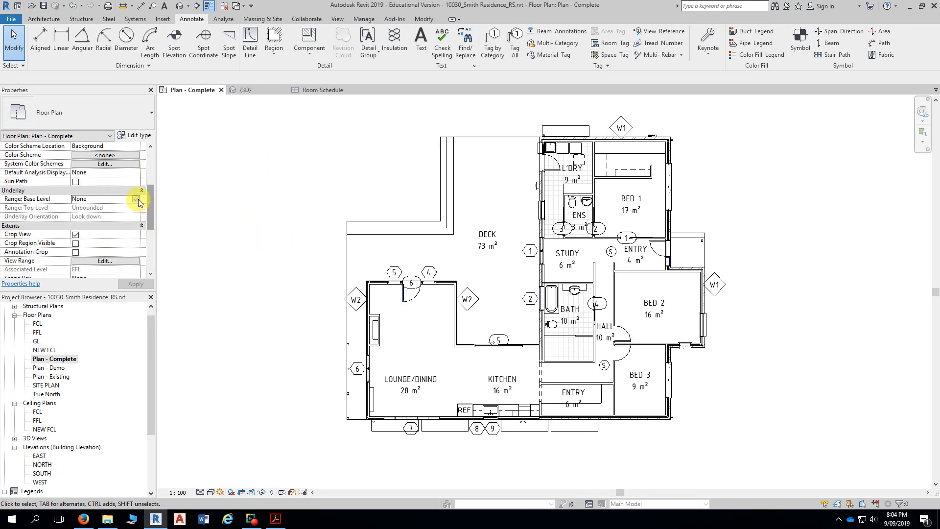
click(135, 199)
click(86, 236)
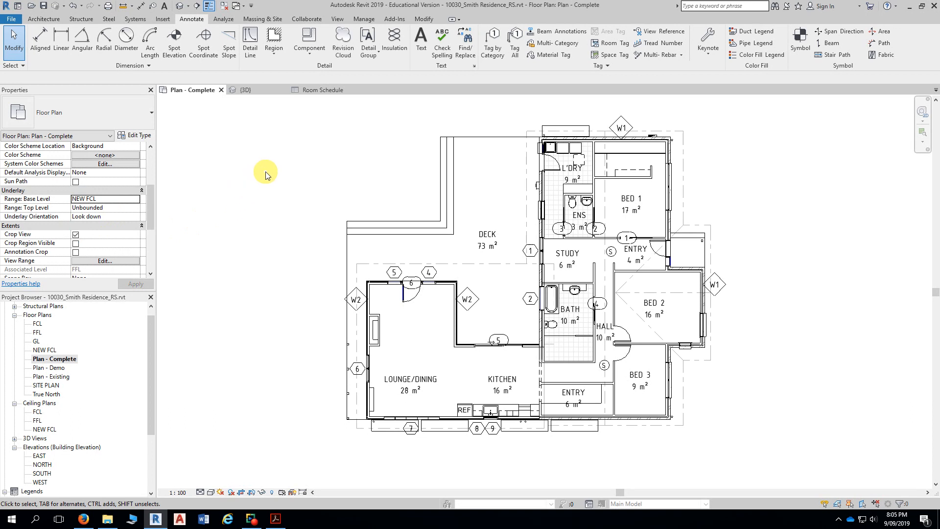
Step: Examine the dashed roof outlines on the plan, including the New Roof - Extension_V6 group around the lounge/dining extension
scroll(342, 161, up, 2)
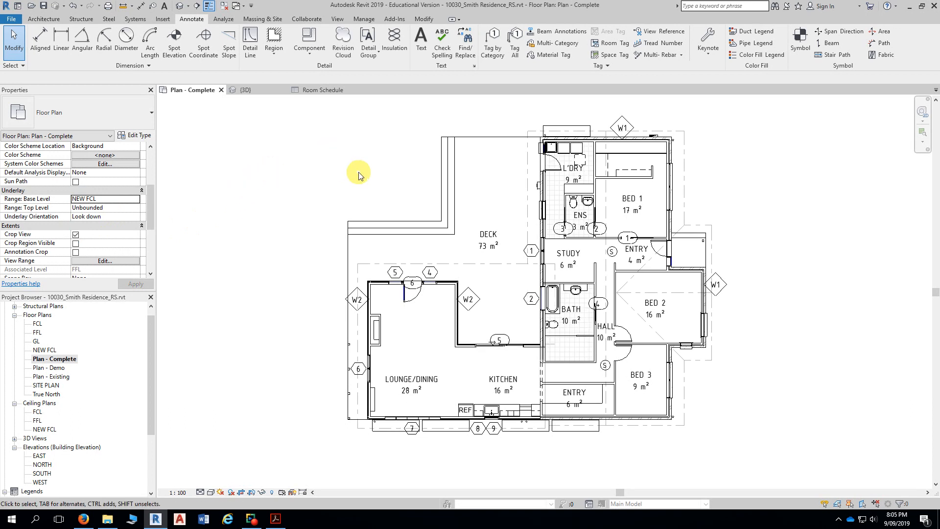
middle_drag(386, 182, 337, 141)
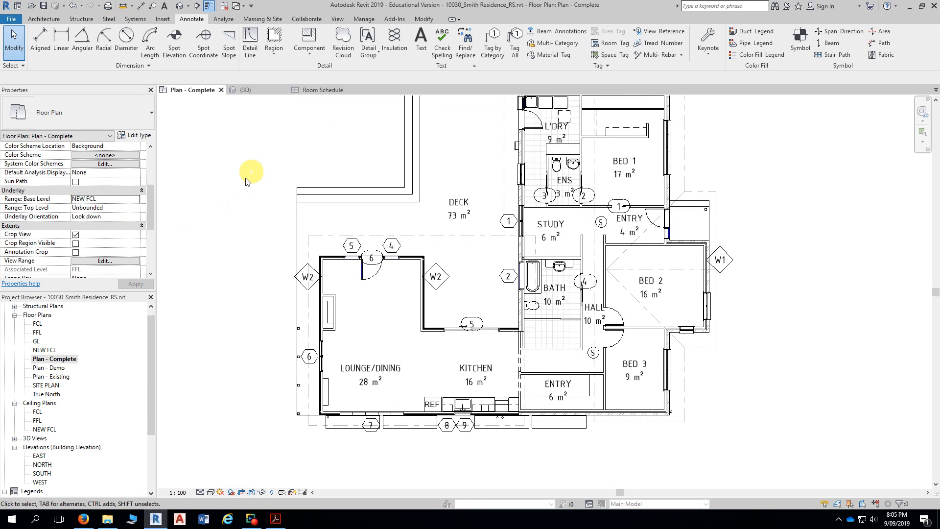
scroll(243, 223, up, 2)
middle_drag(245, 218, 218, 175)
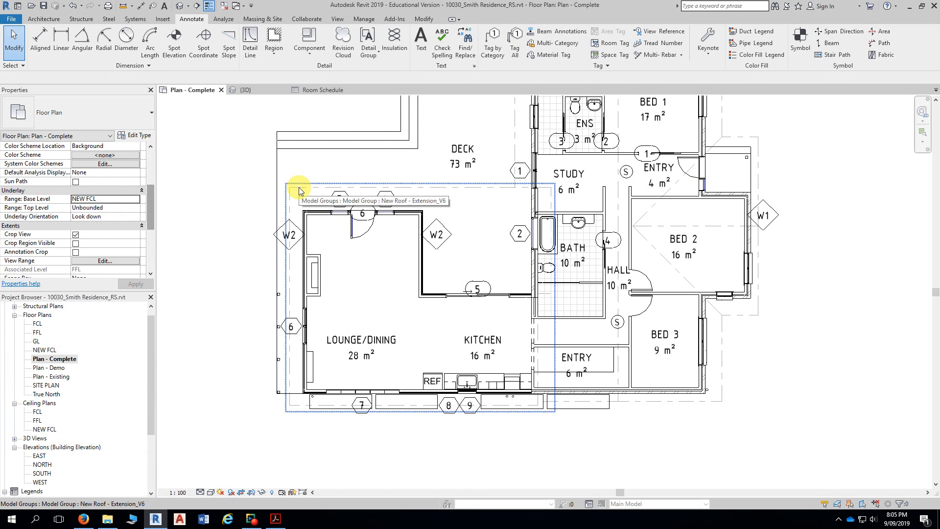
key(Tab)
key(Tab)
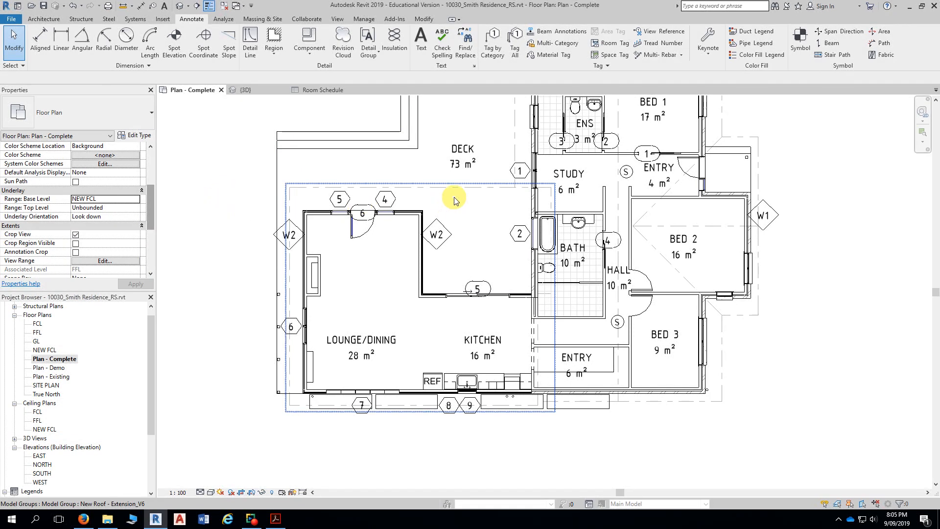
scroll(455, 197, up, 2)
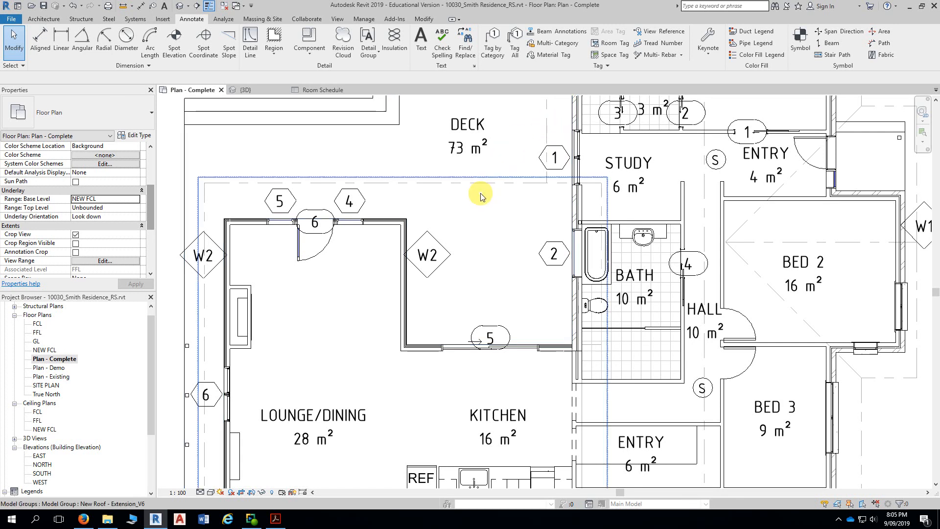
scroll(478, 189, down, 3)
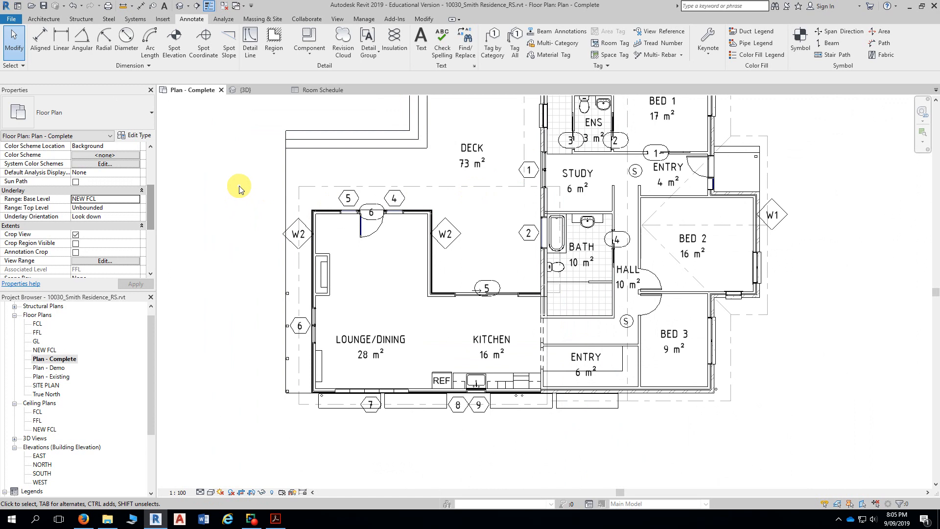
scroll(242, 187, down, 1)
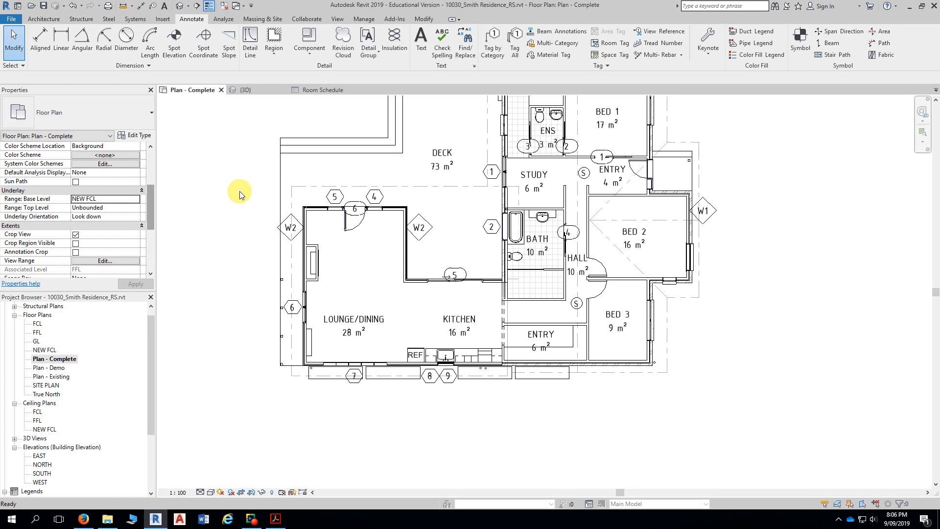
scroll(246, 173, down, 2)
middle_drag(246, 173, 258, 241)
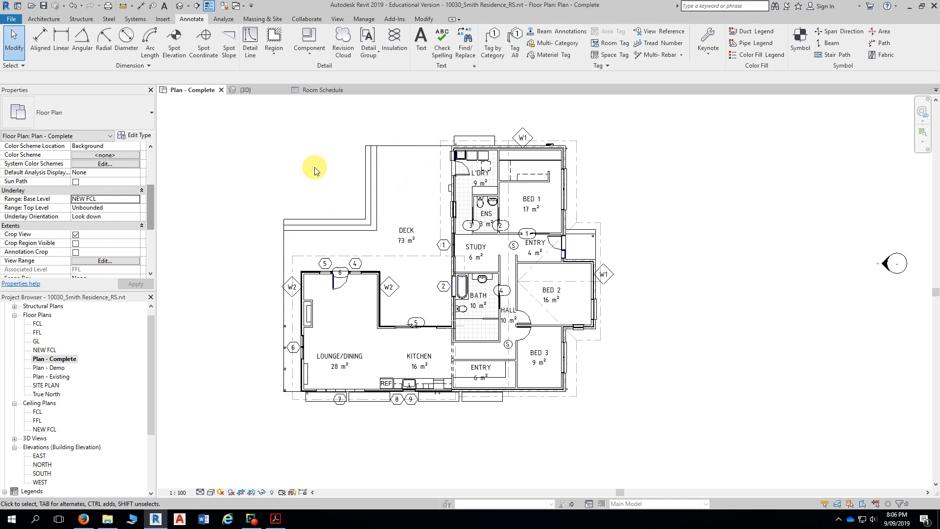
Step: Check the Section A and Section B positions on drawing A115 in the browser, and return to the Revit plan
scroll(313, 170, up, 2)
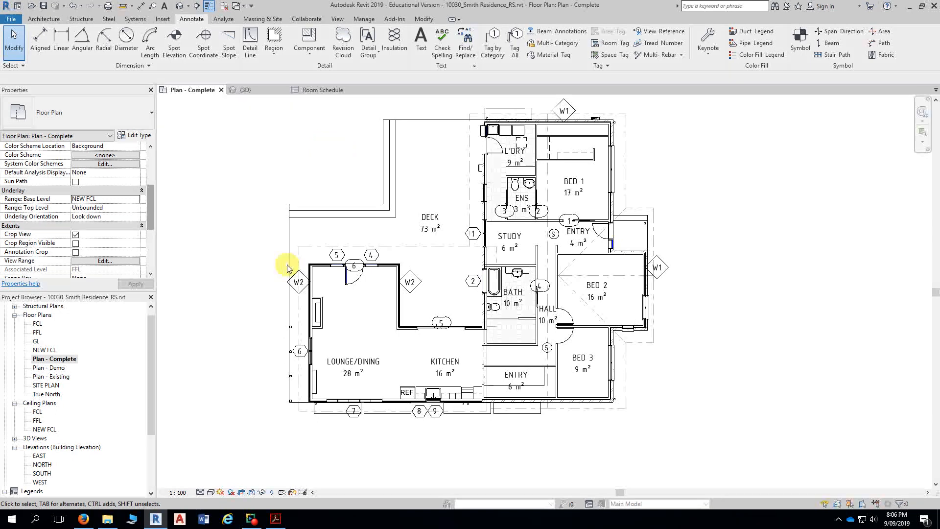
click(84, 519)
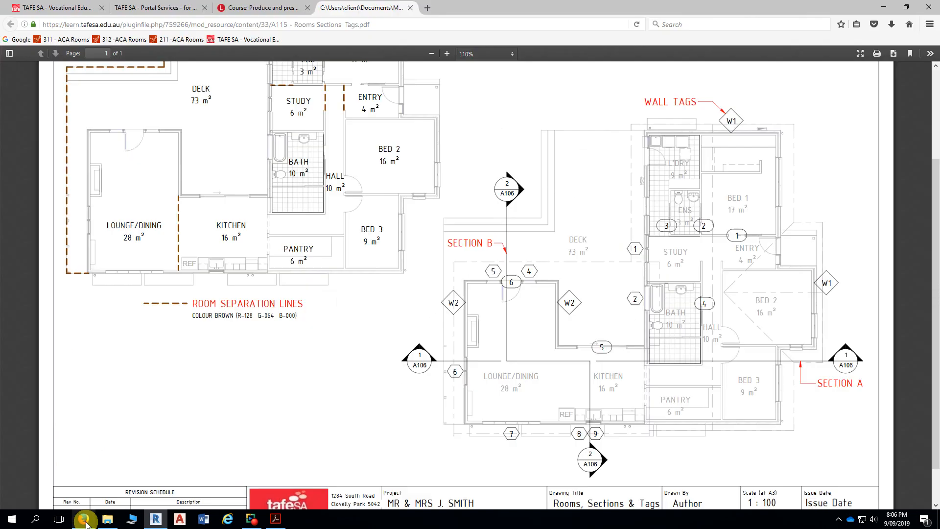
scroll(478, 250, down, 2)
scroll(478, 252, down, 1)
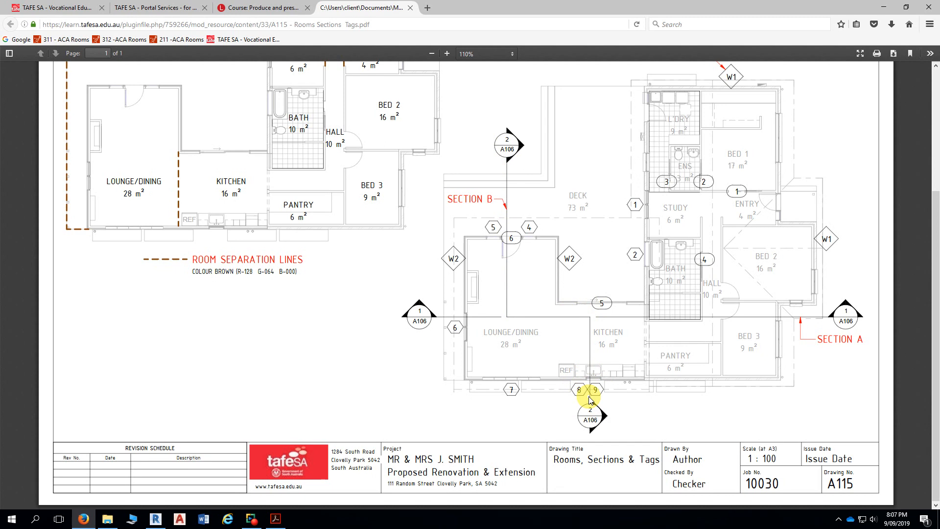
click(156, 519)
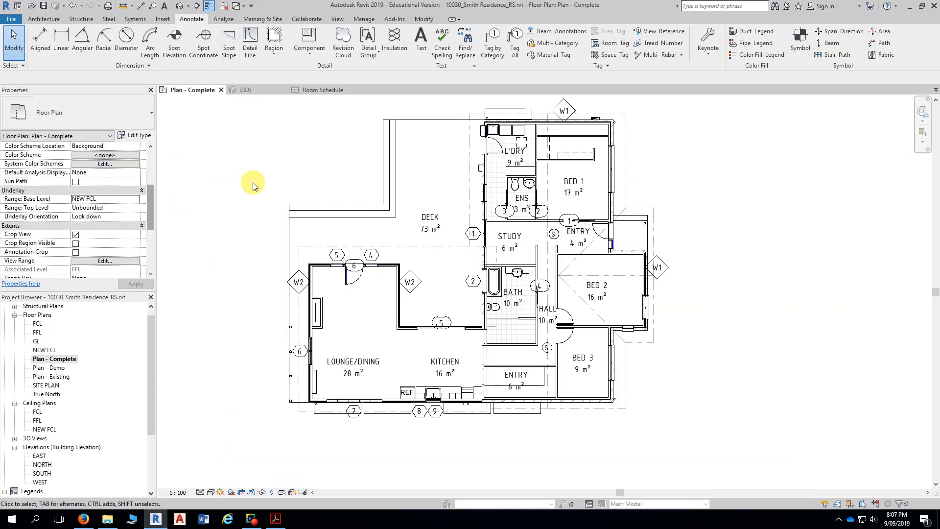
Step: Close the inactive 3D and Room Schedule views, keeping only Plan - Complete open
middle_drag(265, 148, 310, 142)
scroll(307, 174, up, 1)
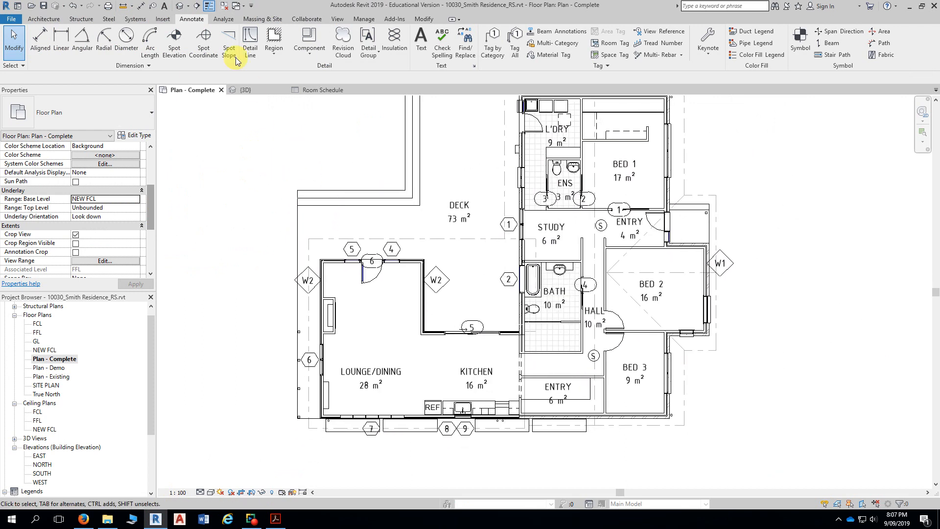
click(224, 6)
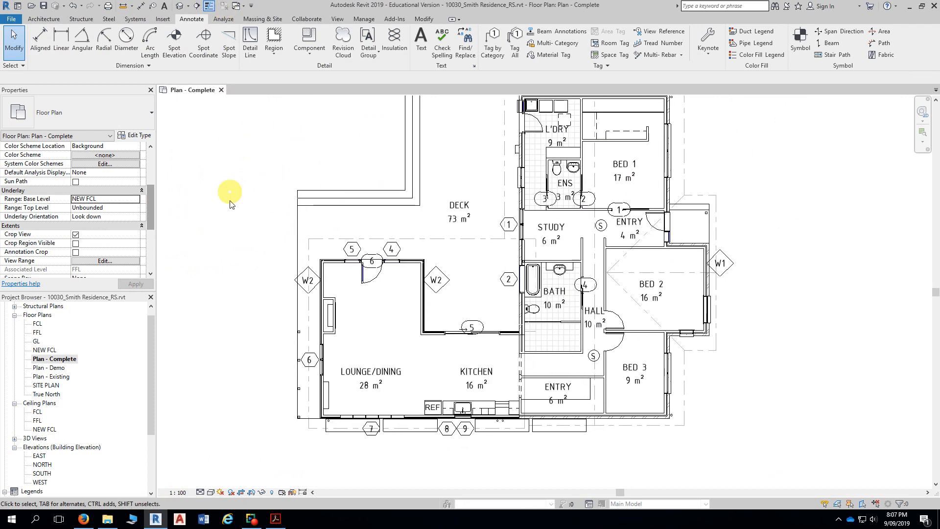
Step: Draw a horizontal building section through the lounge/dining, kitchen and Bed 3 from west to east, looking north
middle_drag(235, 216, 243, 139)
scroll(250, 195, up, 2)
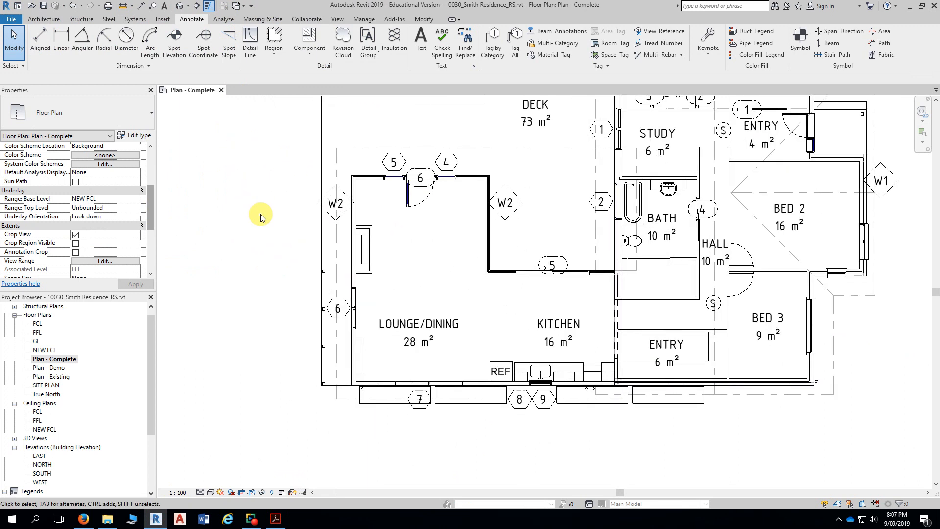
middle_drag(261, 217, 208, 170)
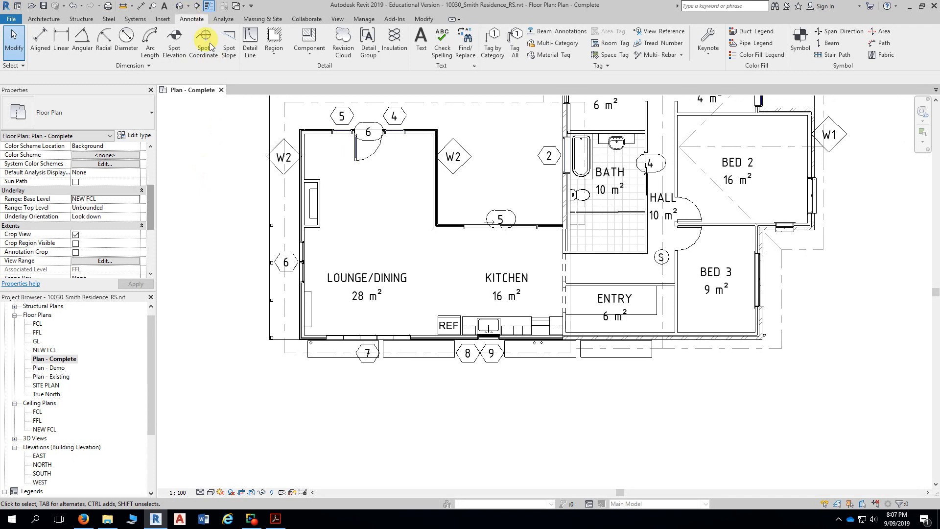
click(337, 20)
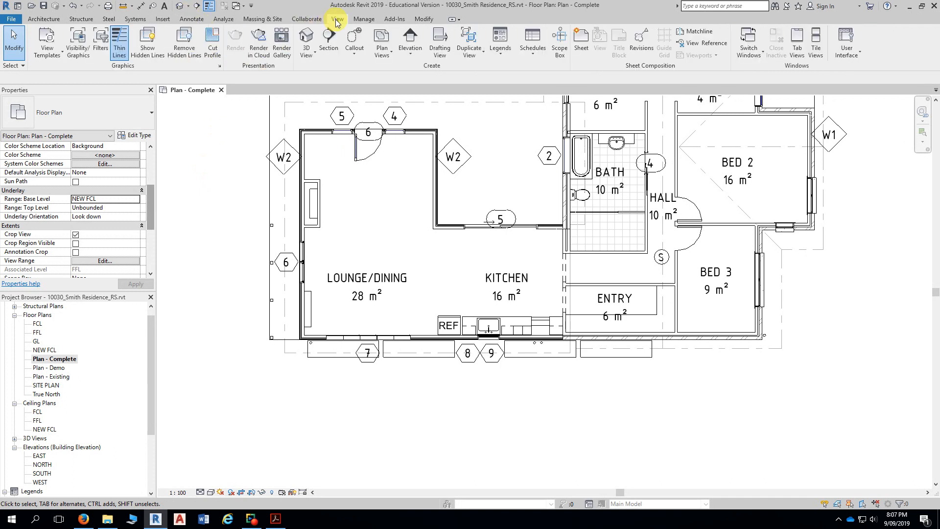
click(328, 47)
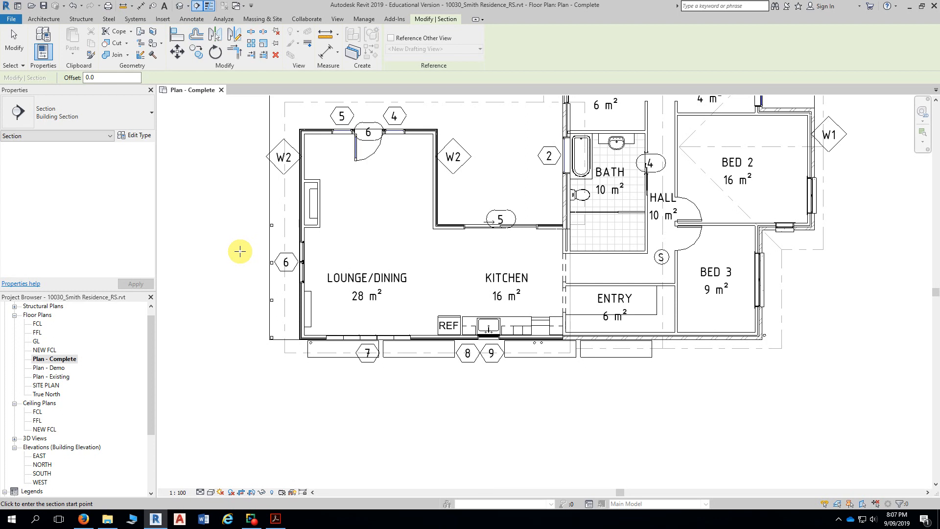
click(240, 243)
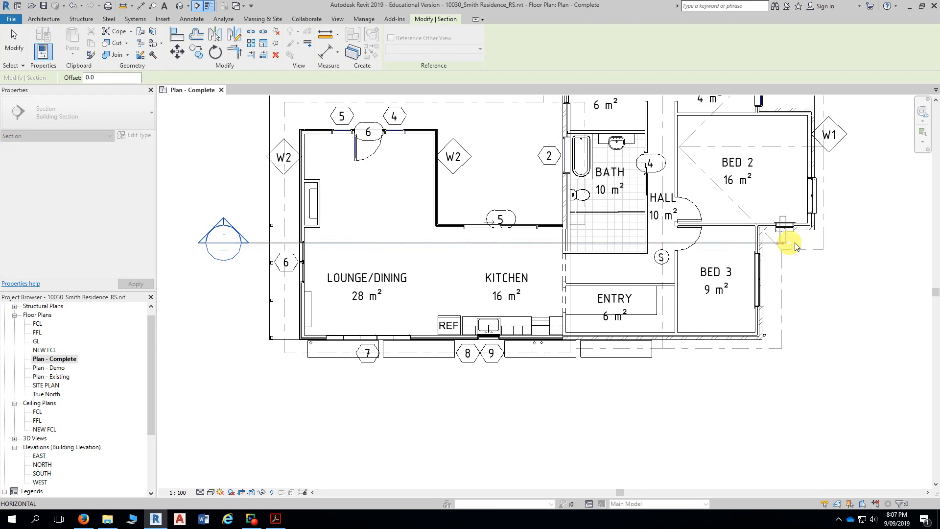
click(852, 244)
key(Escape)
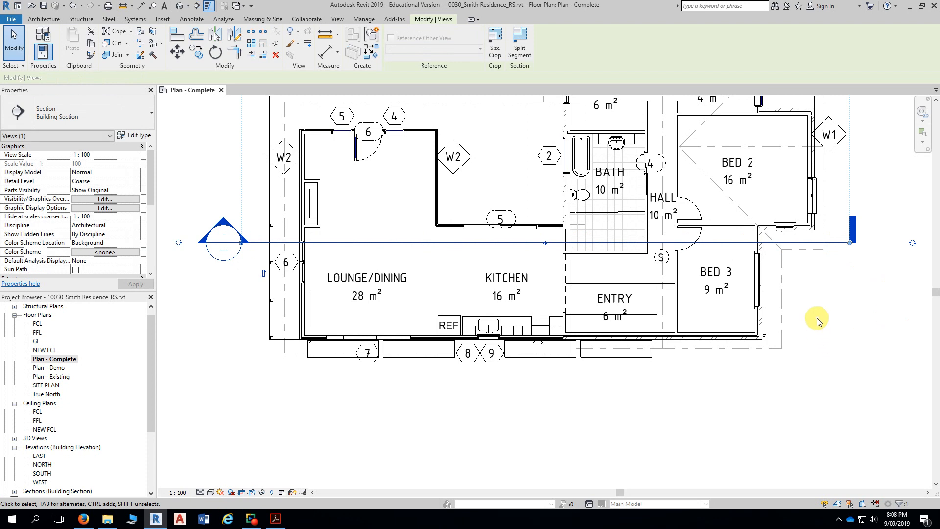
Step: Nudge the section line slightly down the plan, still just above the existing roof's corner near Bed 3
scroll(808, 295, up, 3)
scroll(836, 266, down, 1)
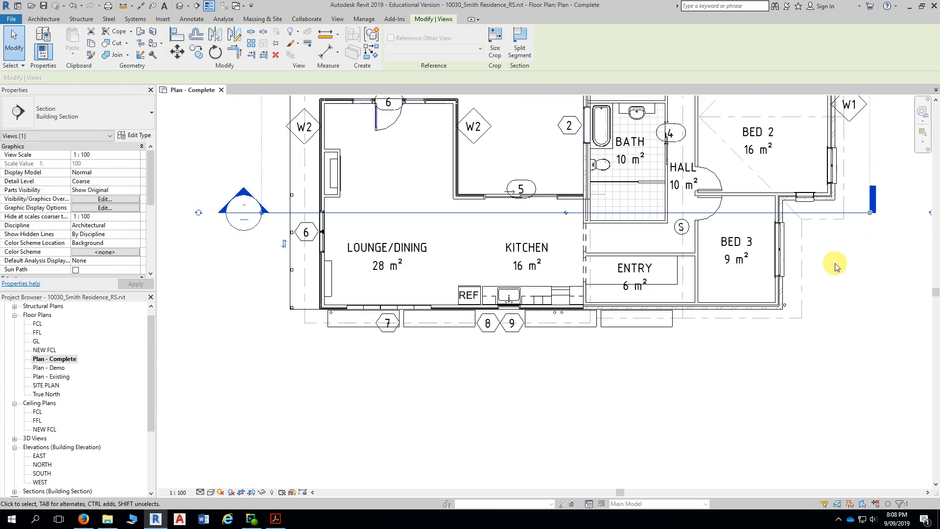
scroll(839, 264, up, 2)
scroll(857, 252, down, 1)
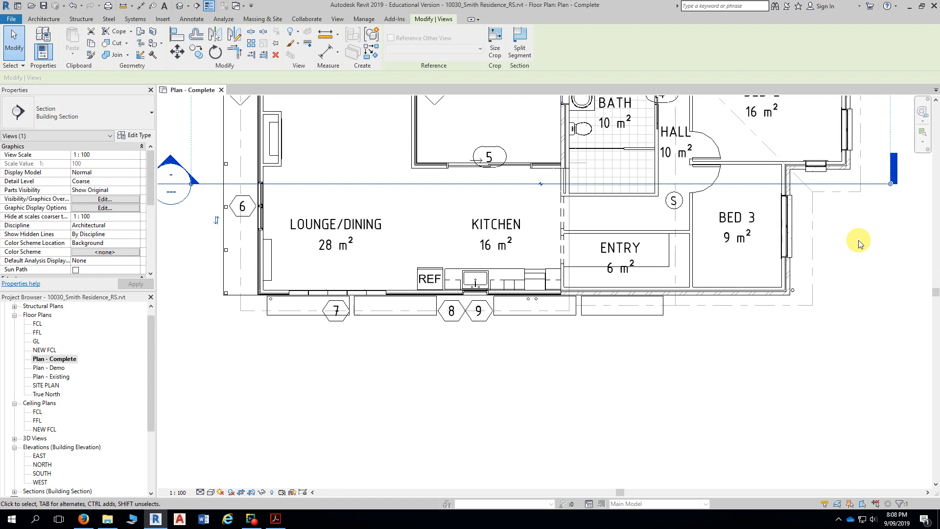
key(Down)
key(Down)
key(Down)
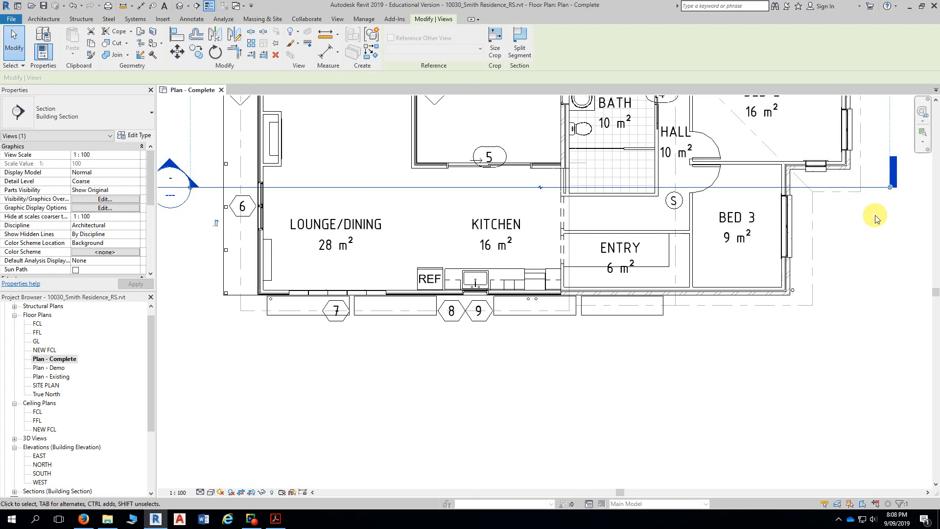
scroll(874, 212, up, 2)
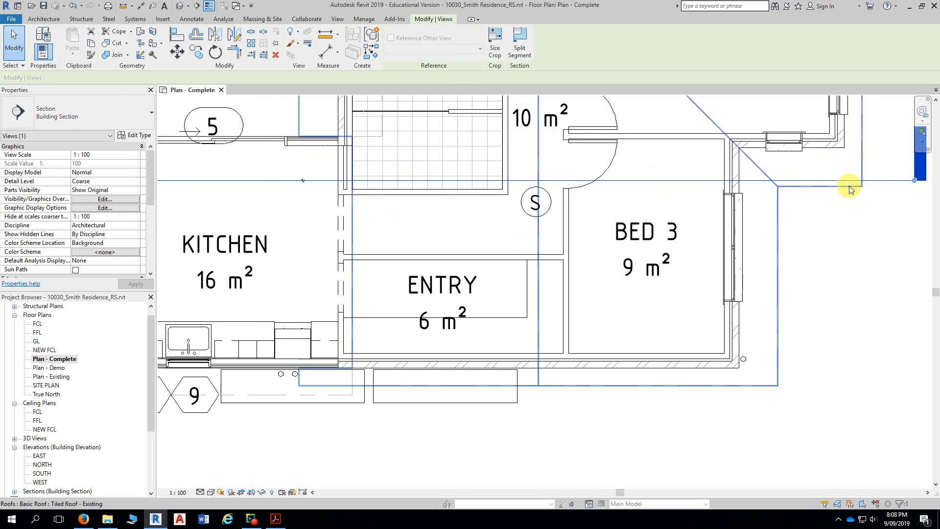
scroll(843, 201, down, 3)
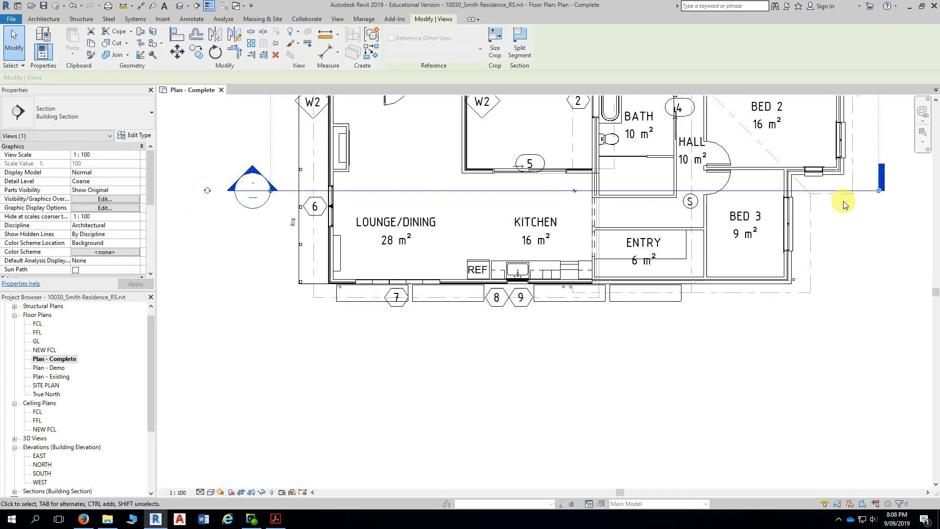
Step: Cycle the section's east tail to a section head and pull both ends of the line slightly closer to the building
scroll(864, 229, down, 2)
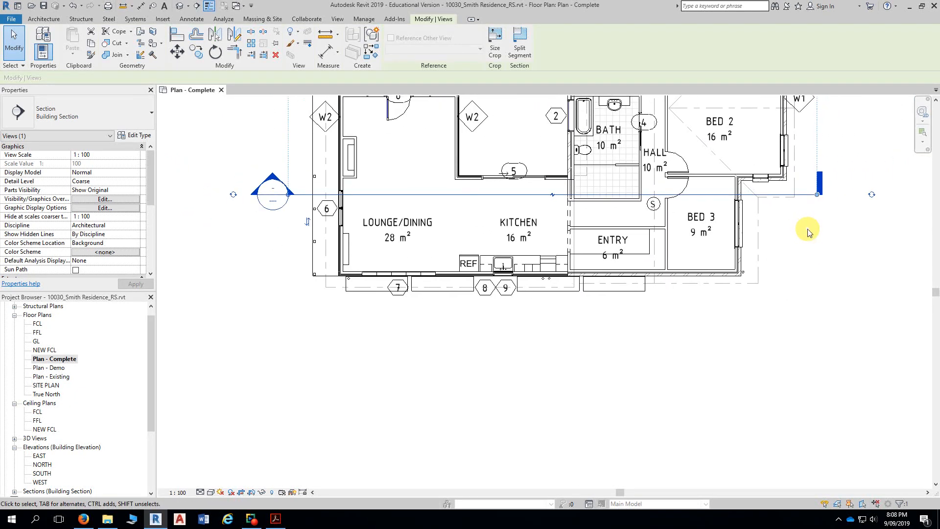
mouse_move(807, 229)
middle_down()
mouse_move(813, 239)
mouse_move(792, 241)
middle_up()
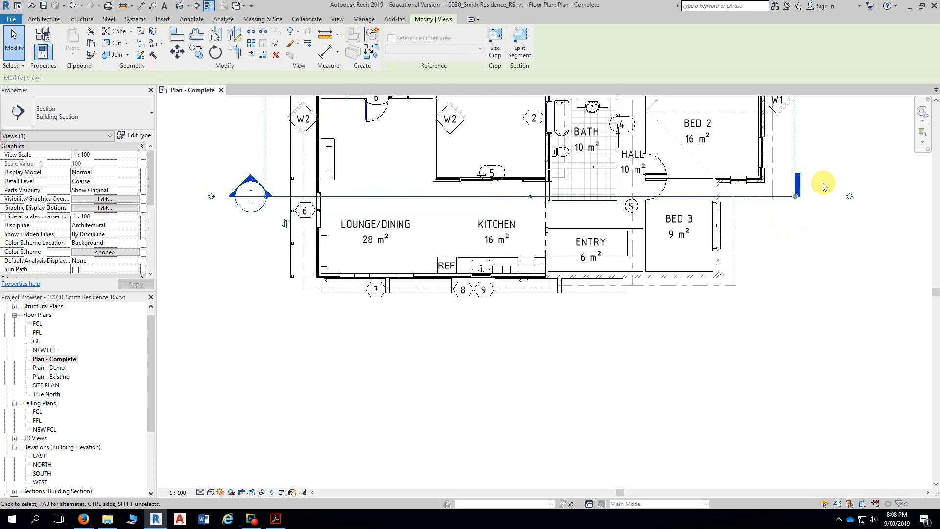
click(849, 198)
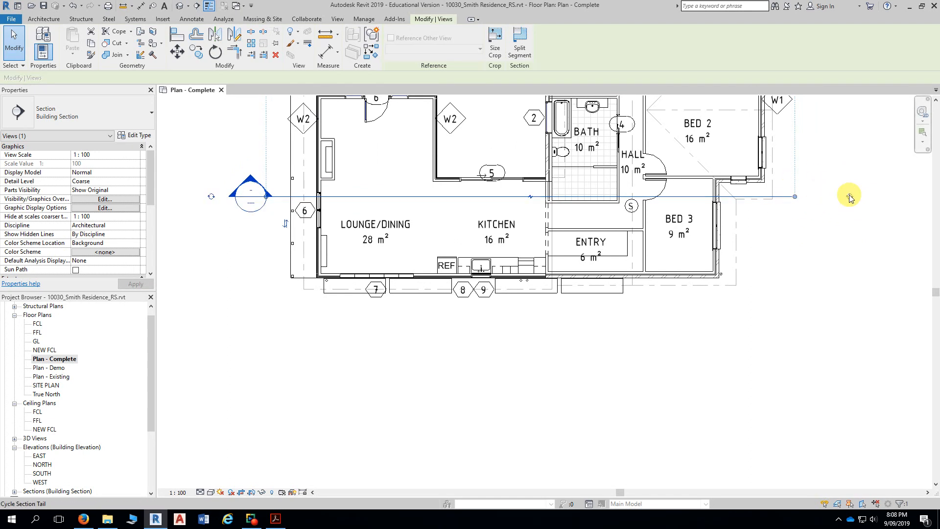
click(849, 197)
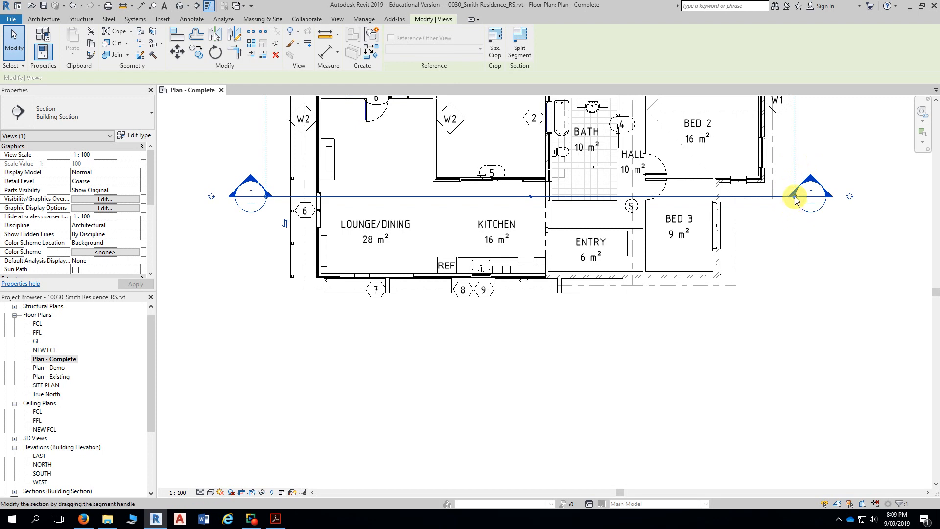
drag(795, 199, 789, 197)
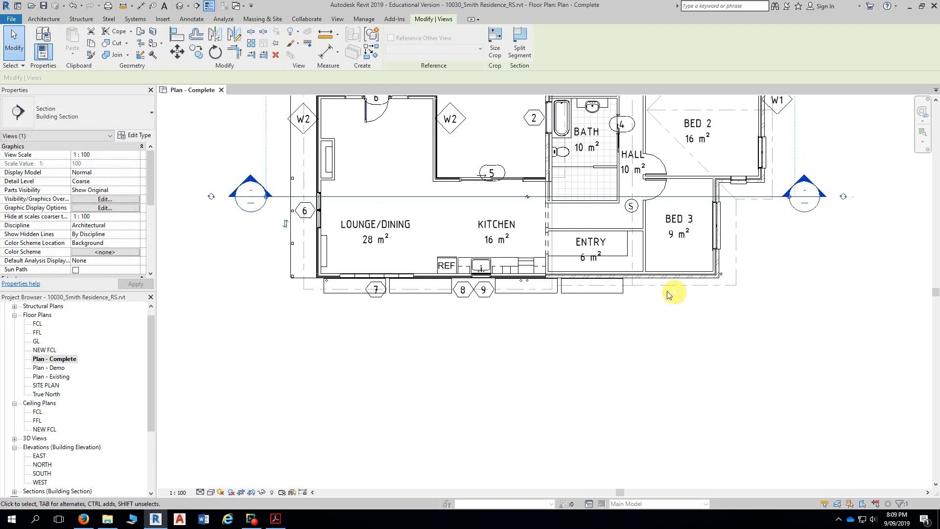
drag(269, 197, 277, 197)
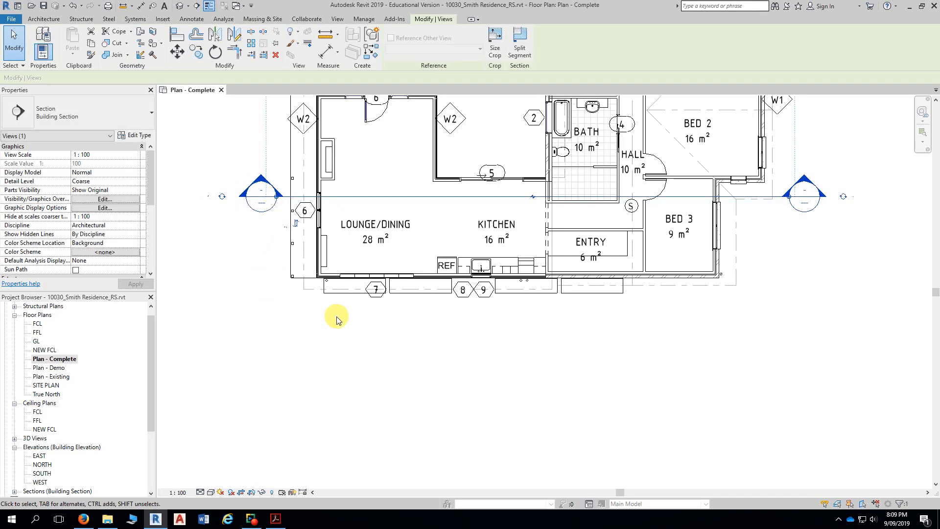
middle_drag(374, 328, 355, 336)
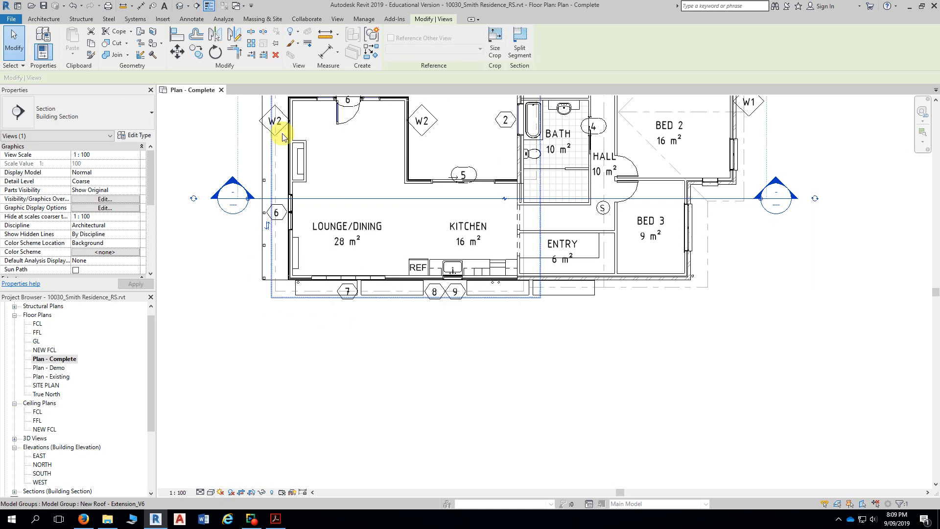
click(381, 342)
middle_drag(389, 348, 415, 345)
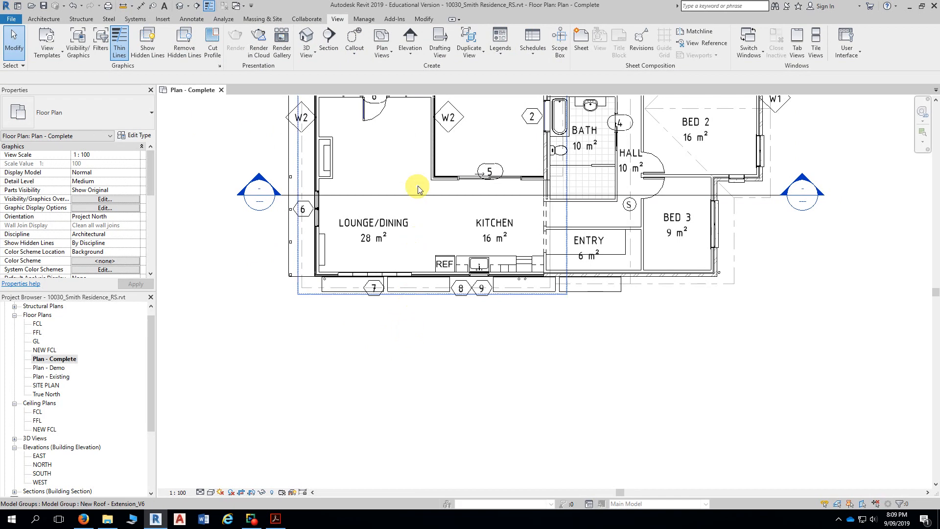
Step: Rename the new horizontal section view SECTION A and deselect it
click(775, 199)
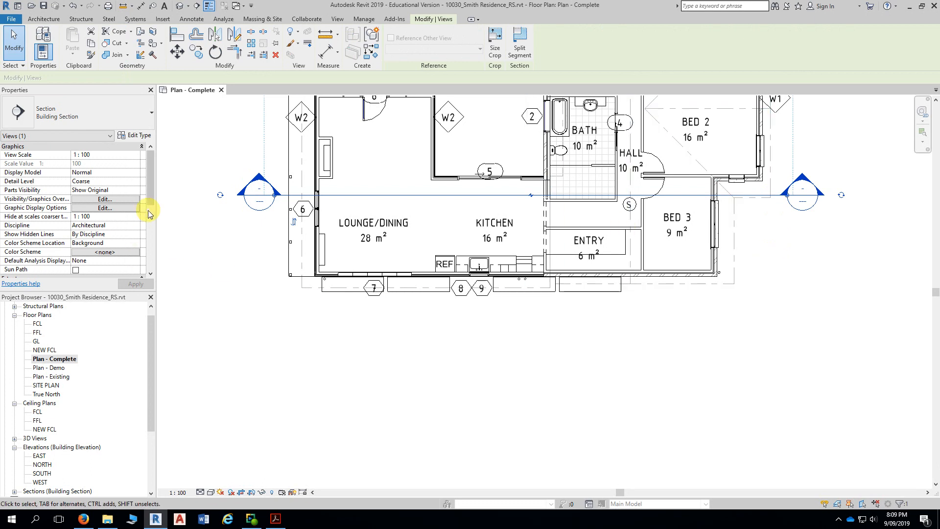
drag(153, 168, 149, 221)
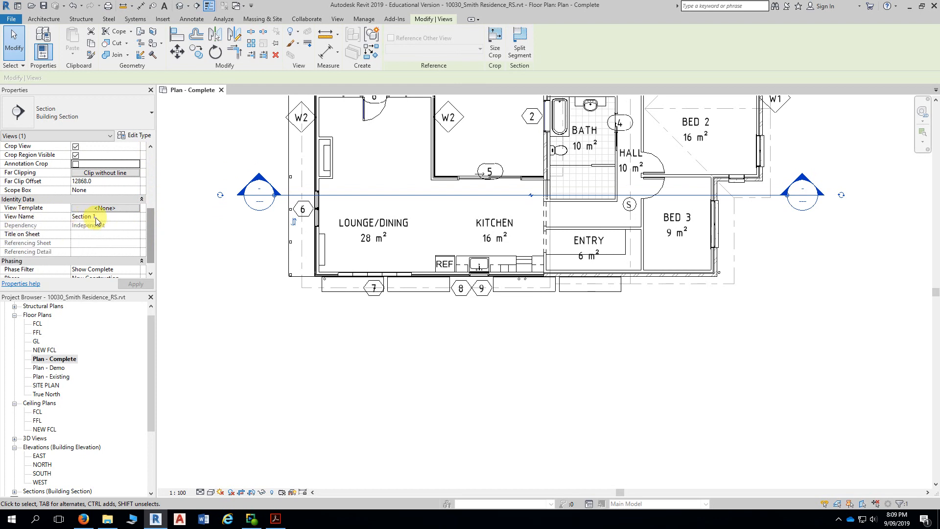
click(111, 217)
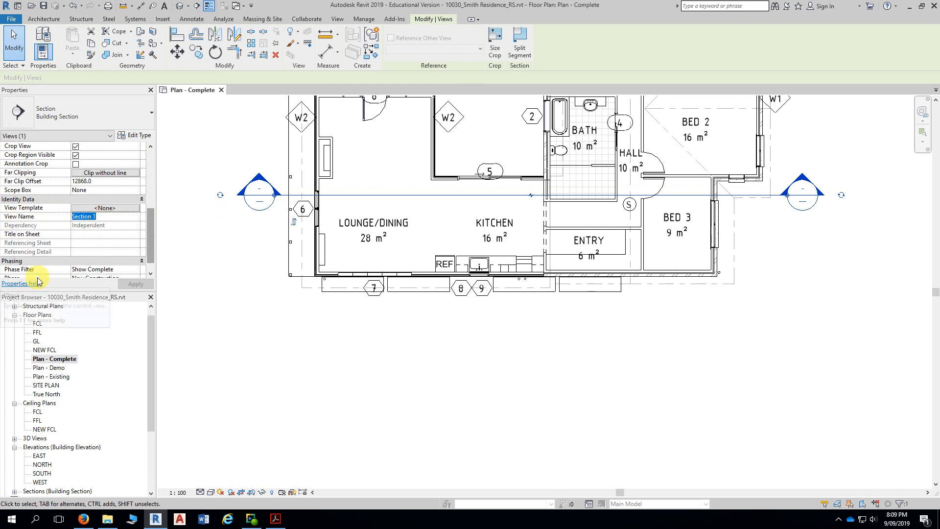
text(SECT)
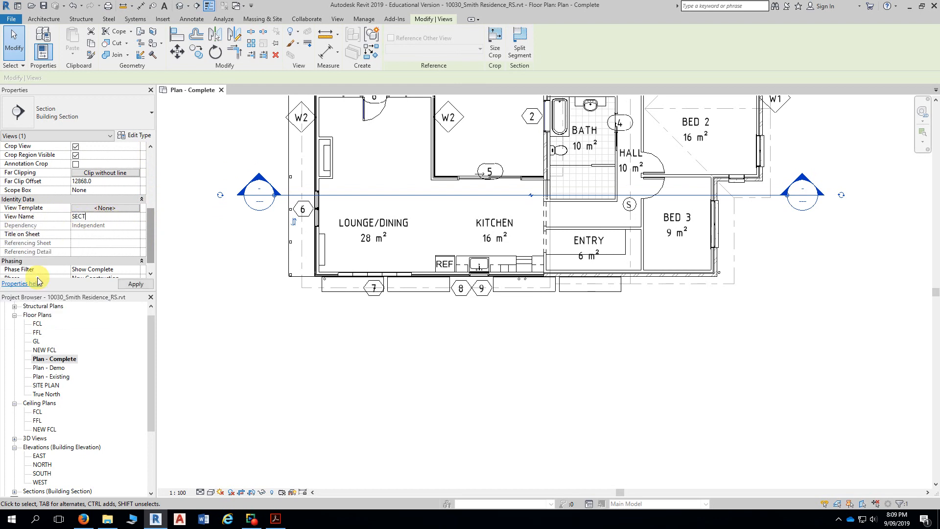
text(ION A)
click(238, 309)
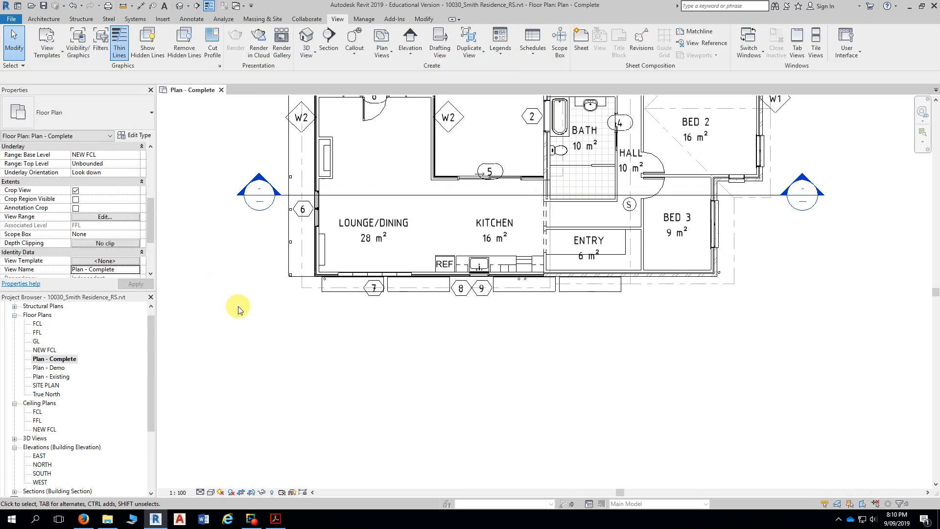
middle_drag(235, 310, 228, 371)
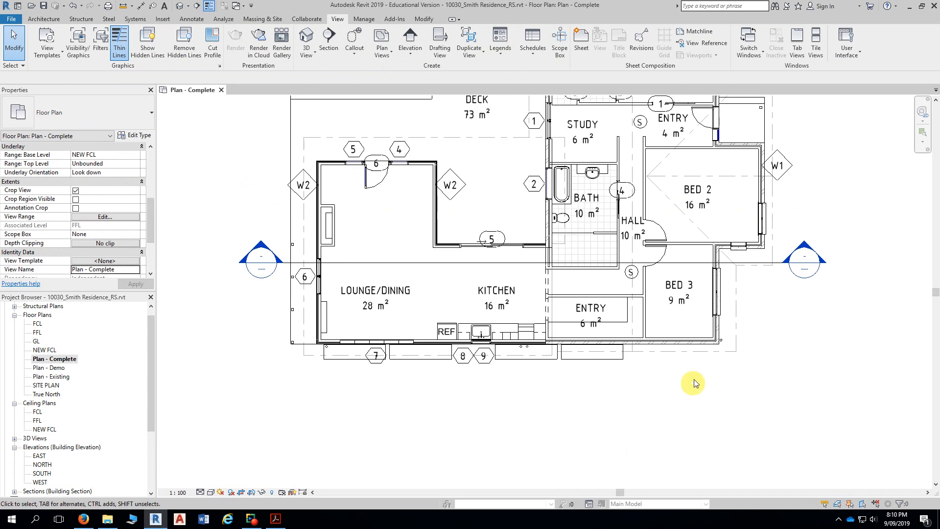
Step: Cycle the east end symbol of the SECTION A line to a tail and back to a section head
click(775, 266)
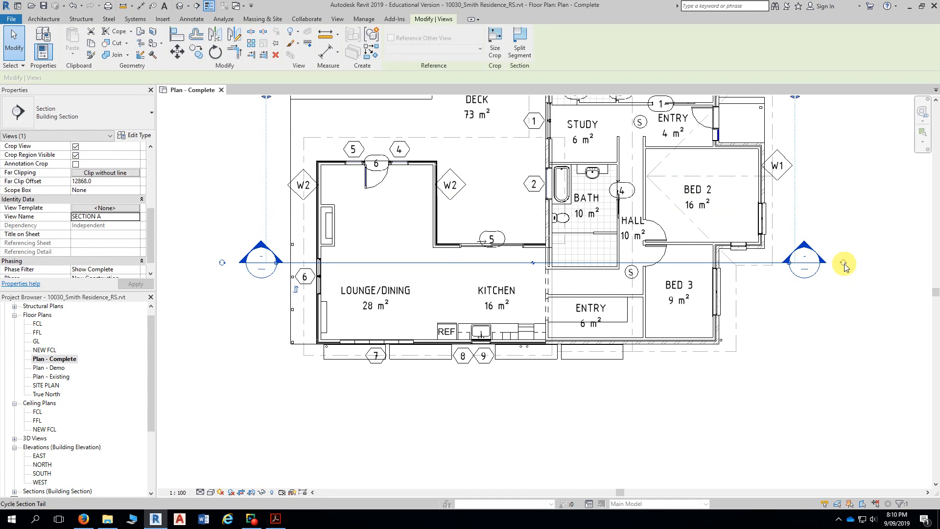
click(844, 265)
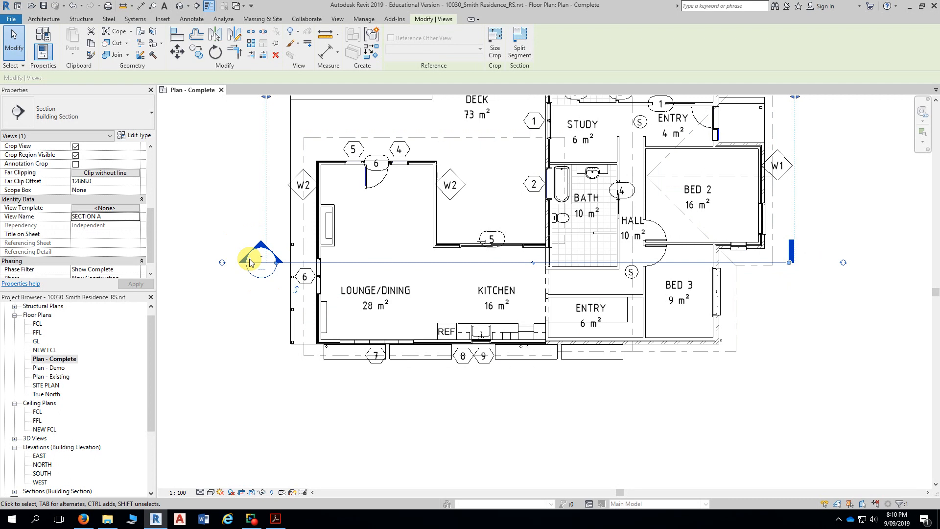
click(843, 264)
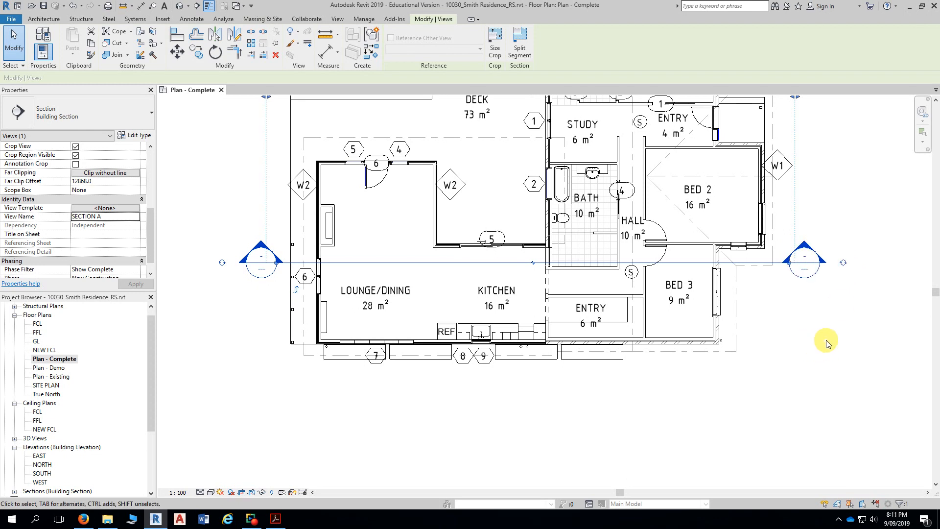
click(834, 346)
Step: Draw a vertical building section from the deck down through the lounge/dining room to just outside the window 7 wall, looking towards the bedrooms
scroll(826, 331, down, 1)
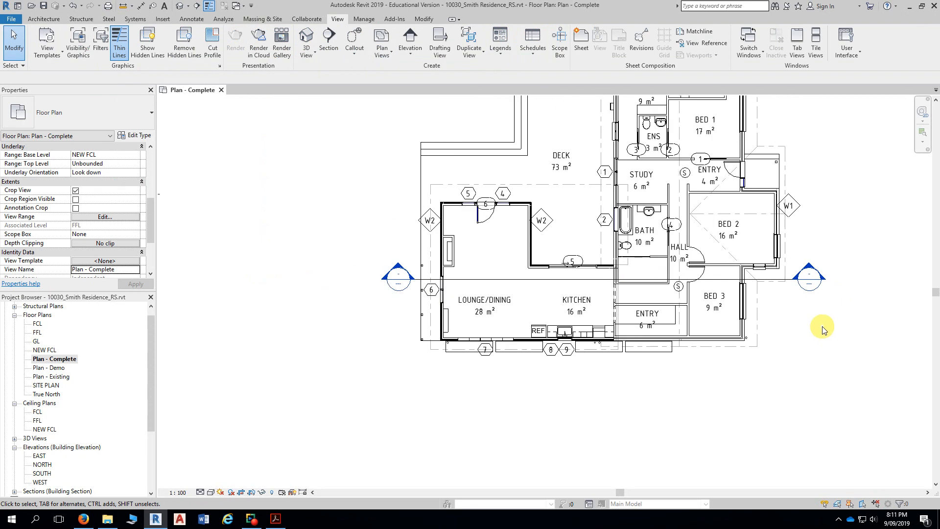
middle_drag(808, 339, 763, 355)
scroll(754, 333, up, 2)
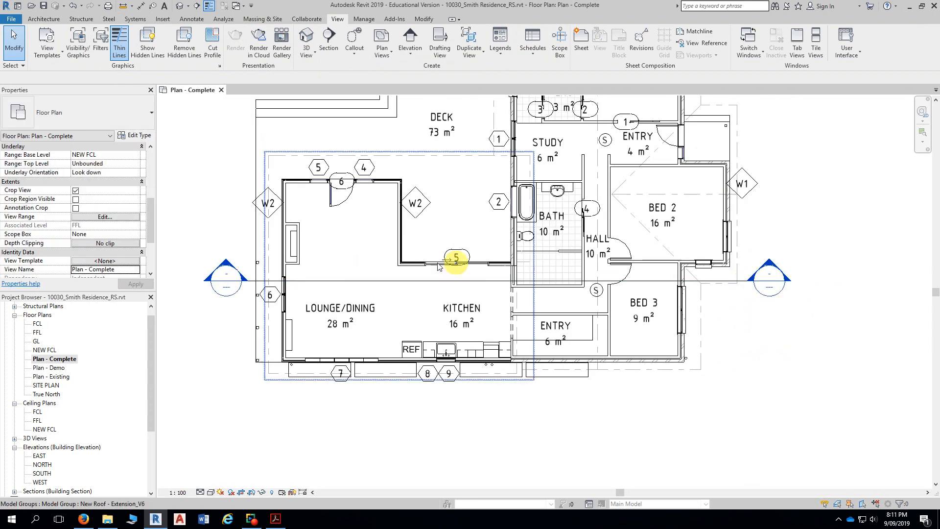
scroll(222, 196, down, 1)
middle_drag(222, 189, 246, 215)
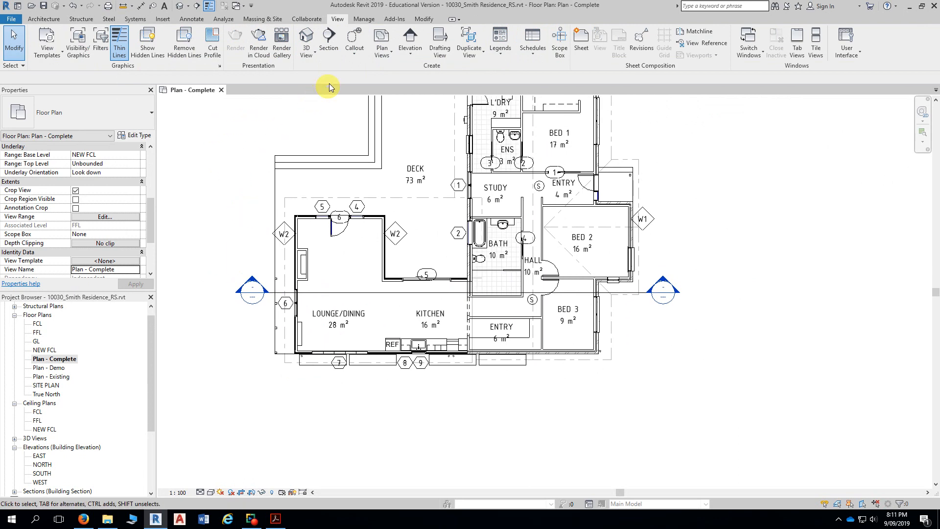
click(329, 39)
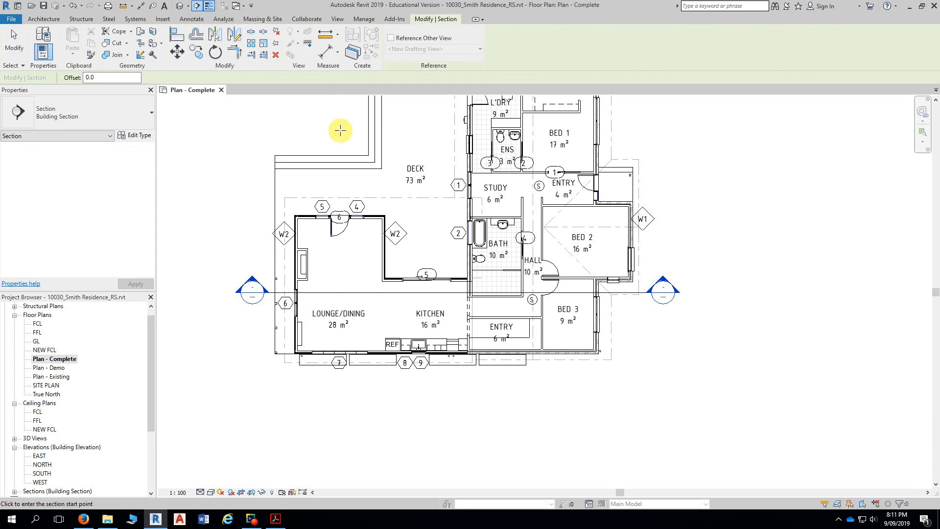
click(341, 129)
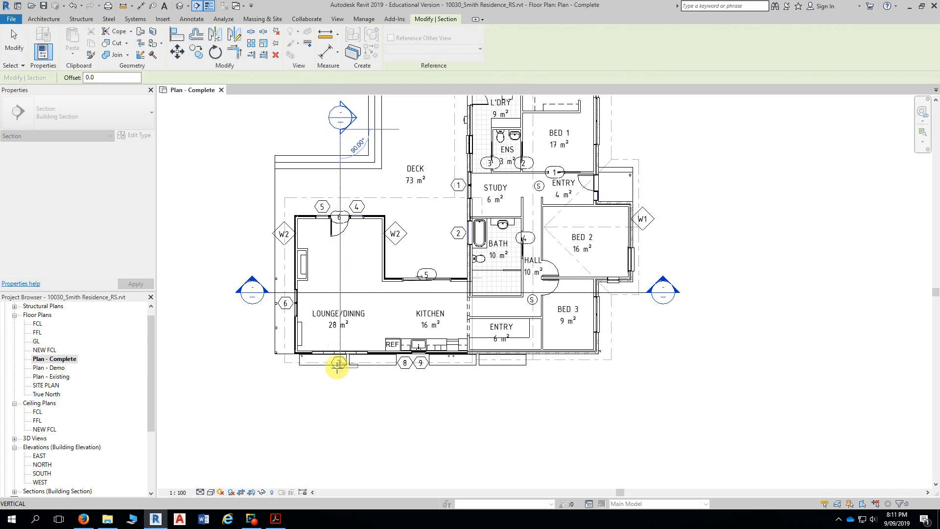
click(341, 381)
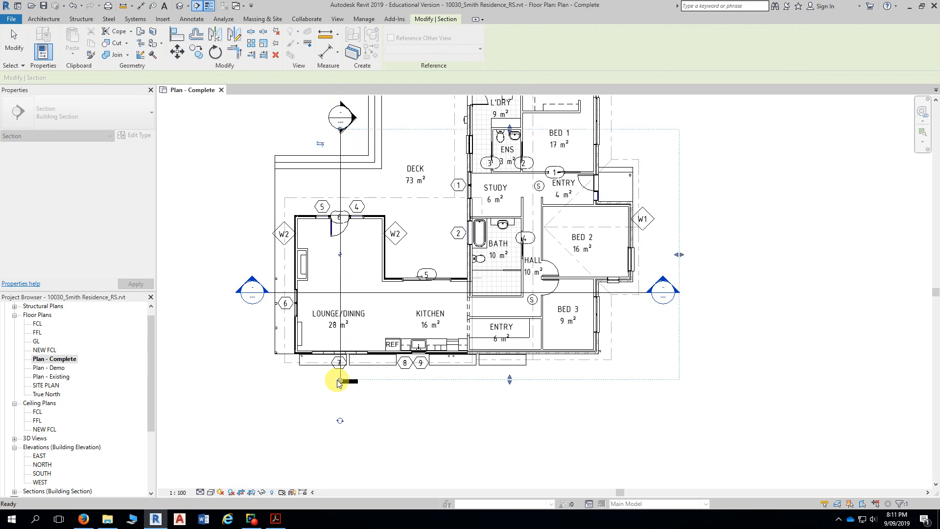
key(Escape)
Step: Nudge the vertical section line slightly west so it cuts through the opening of door 6
scroll(240, 227, up, 3)
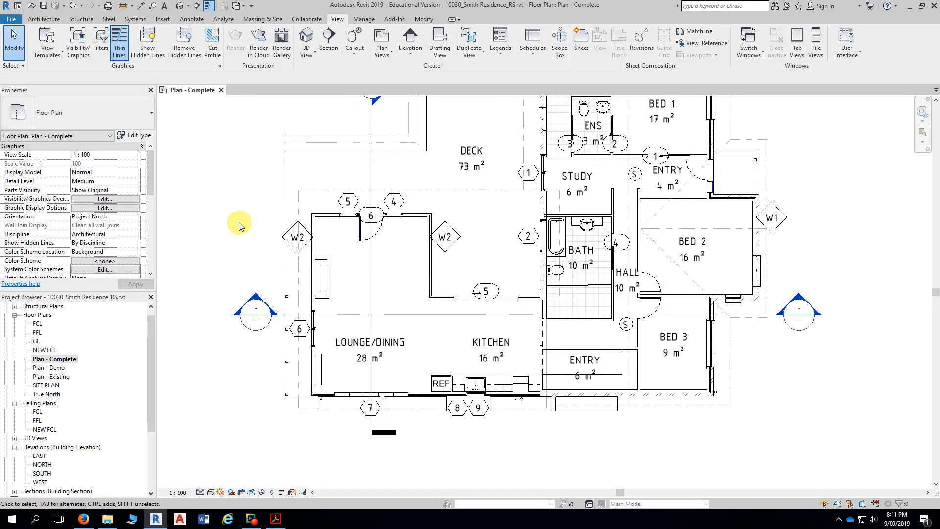
middle_drag(226, 181, 256, 210)
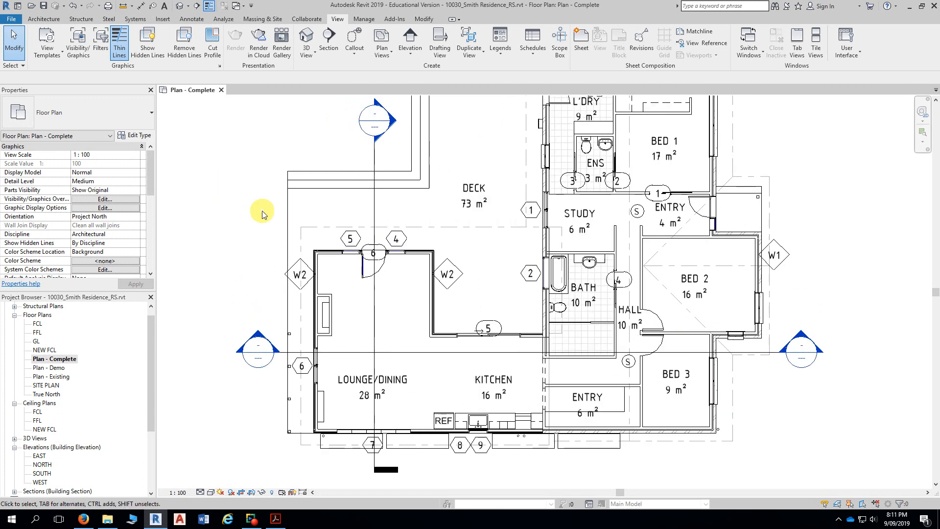
click(374, 207)
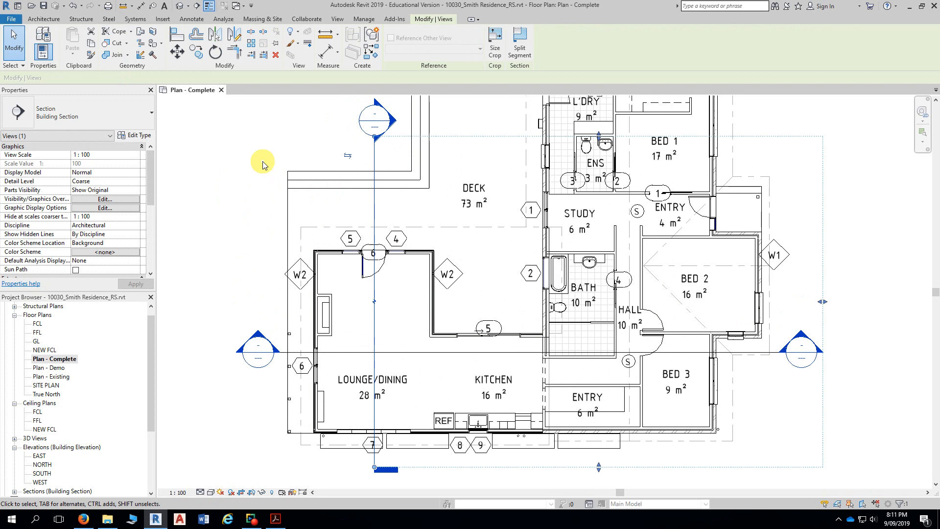
scroll(284, 153, up, 2)
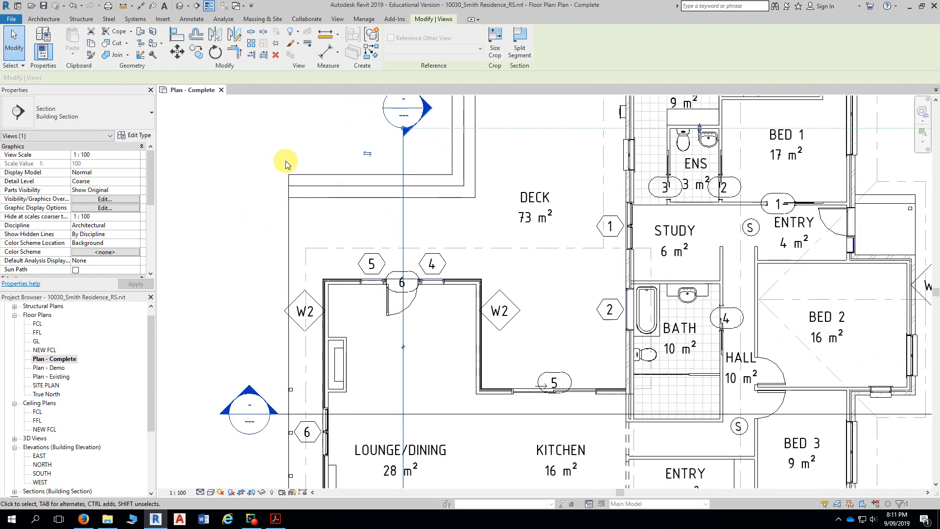
middle_drag(283, 153, 285, 107)
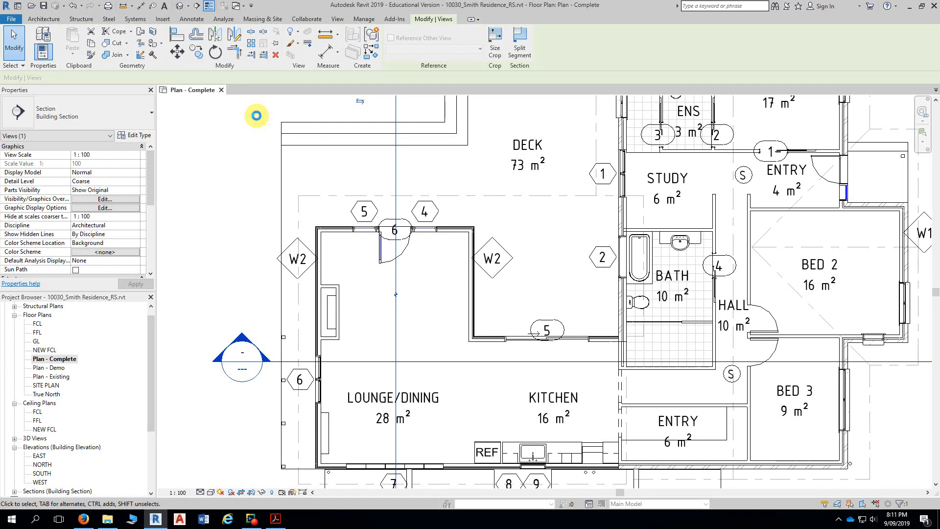
key(Left)
key(Left)
key(Left)
key(Left)
key(Left)
key(Left)
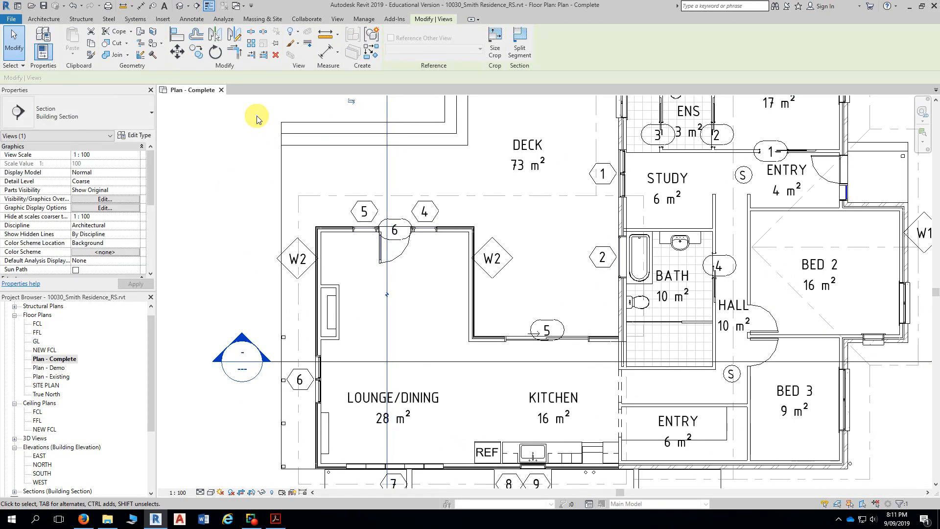
Step: Shorten the vertical section line slightly at its deck end by moving the section head closer to the house
scroll(257, 142, down, 4)
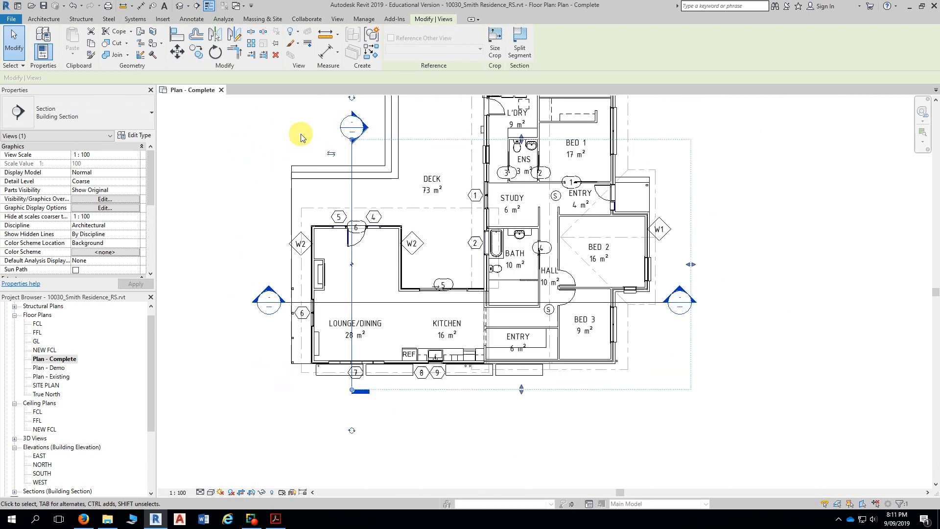
scroll(300, 130, up, 2)
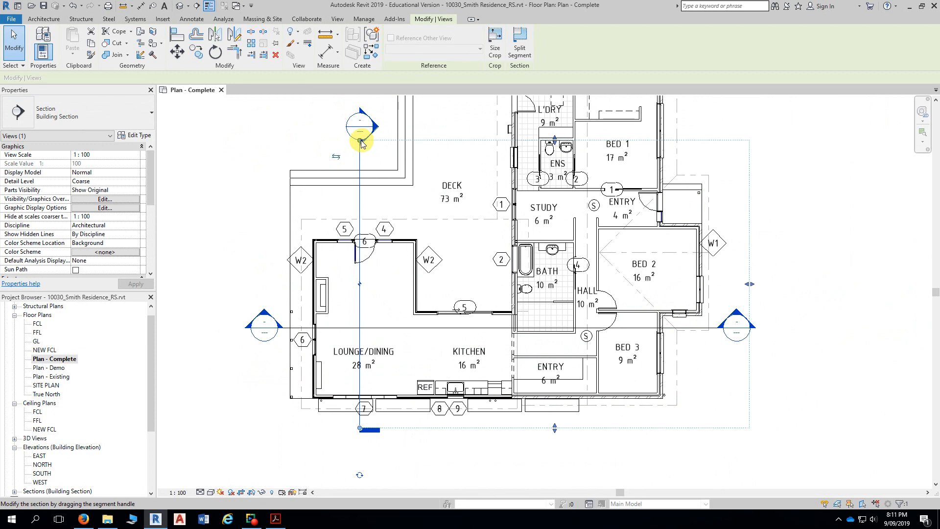
drag(361, 141, 361, 148)
middle_drag(292, 134, 295, 116)
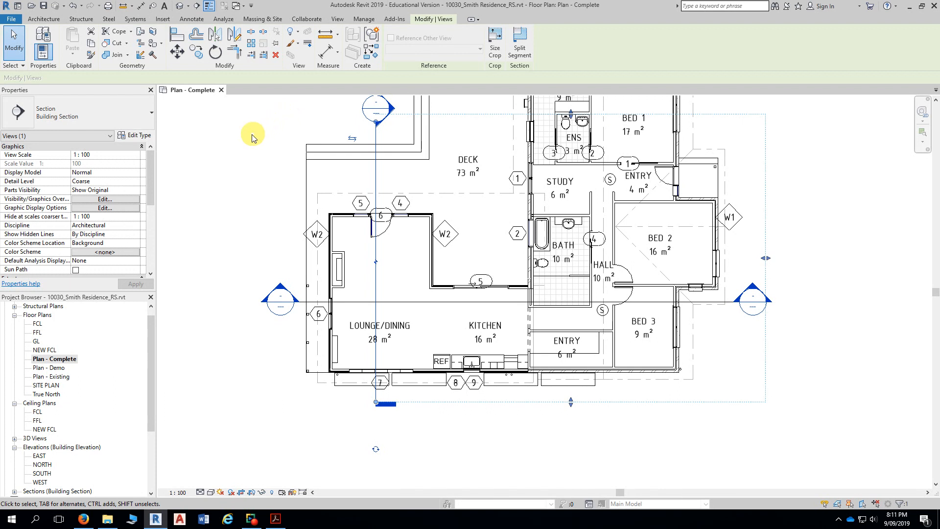
Step: Rename the vertical section's view as SECTION B
drag(151, 166, 60, 219)
click(107, 218)
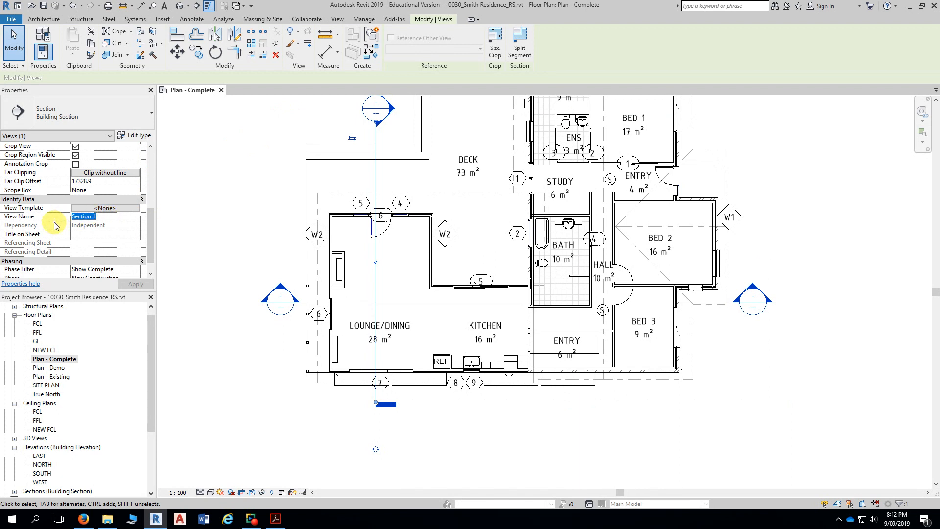
text(SECTION B)
click(204, 219)
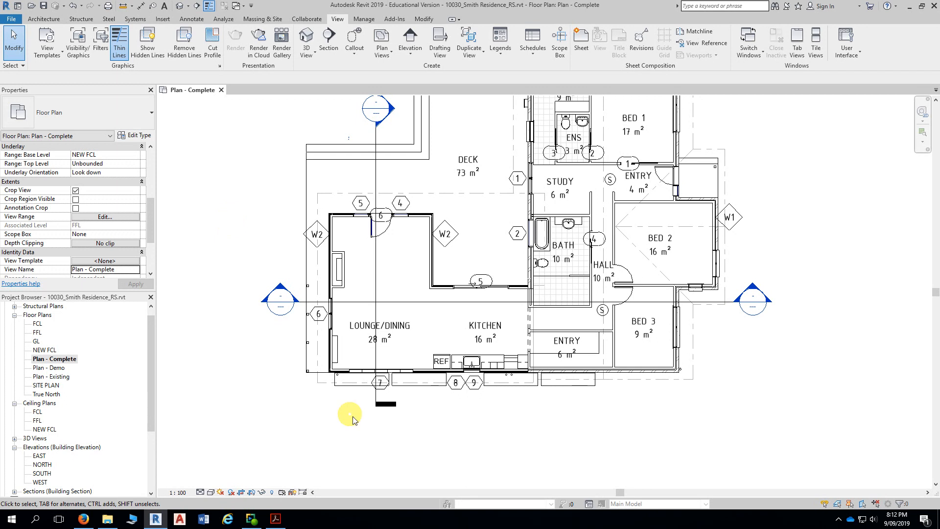
Step: Change the tail at the south end of the SECTION B line into a section head
middle_drag(388, 435, 371, 439)
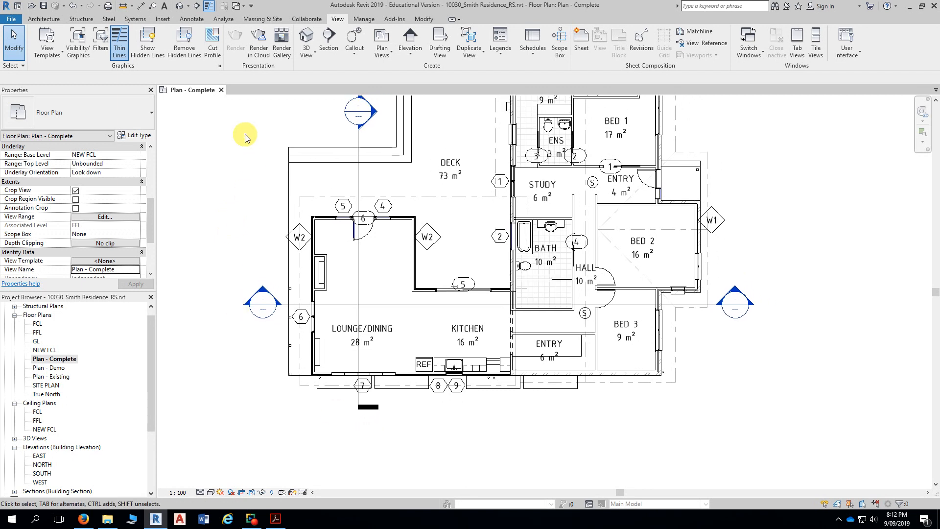
click(359, 140)
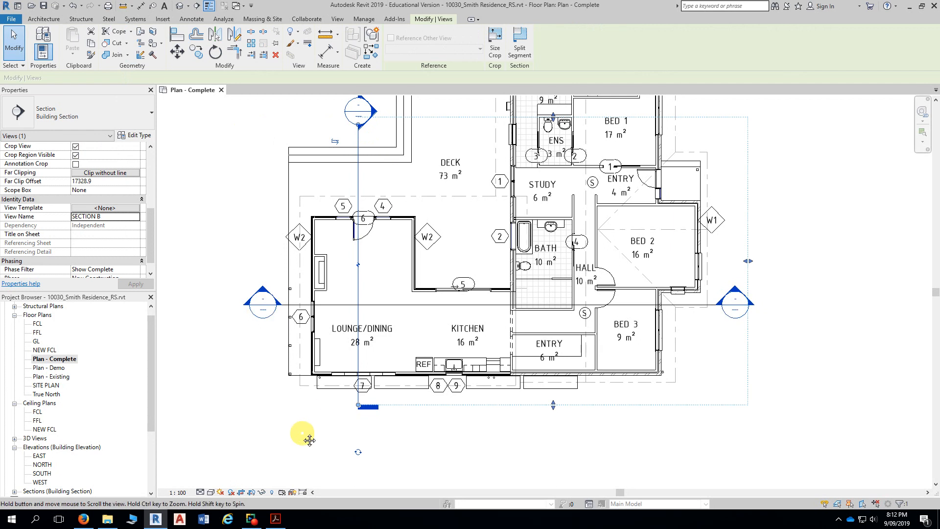
middle_drag(308, 438, 329, 245)
scroll(332, 254, up, 2)
scroll(332, 255, up, 1)
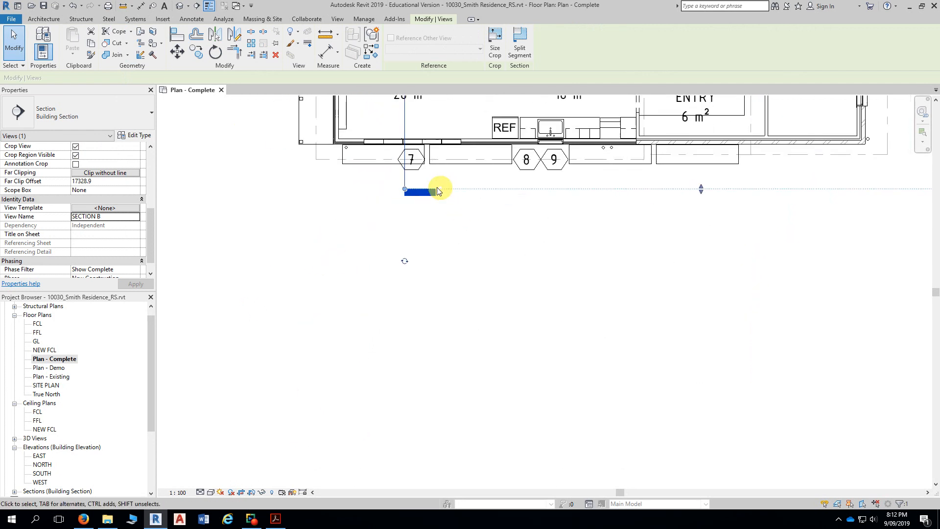
click(405, 264)
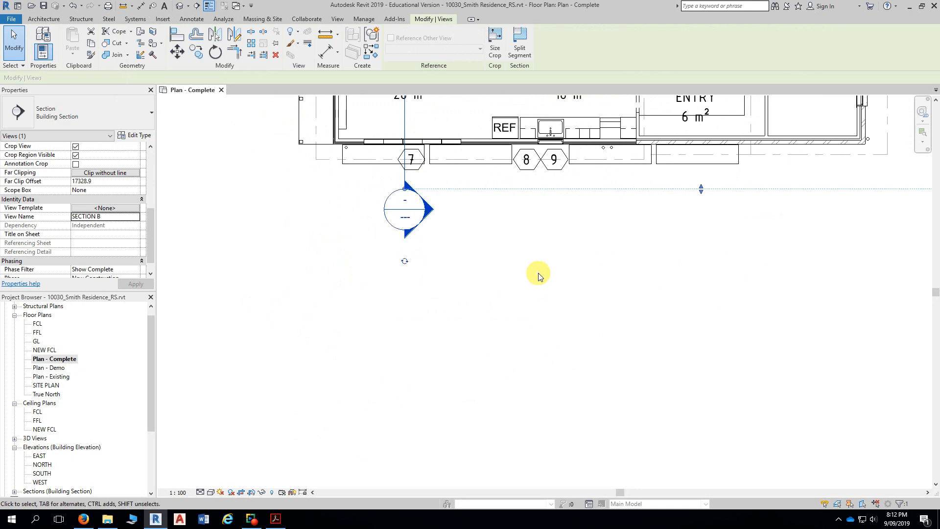
scroll(538, 273, down, 2)
middle_drag(540, 273, 495, 380)
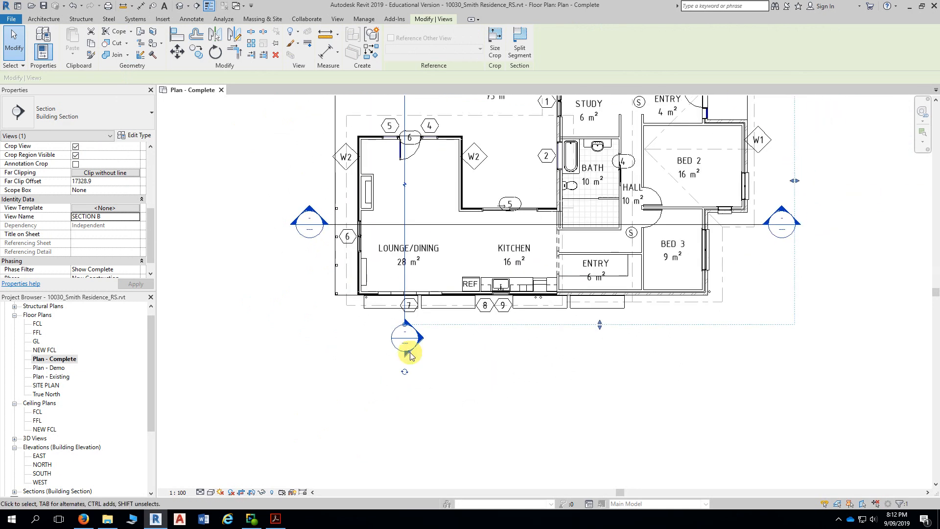
middle_drag(240, 293, 232, 310)
middle_drag(231, 154, 224, 212)
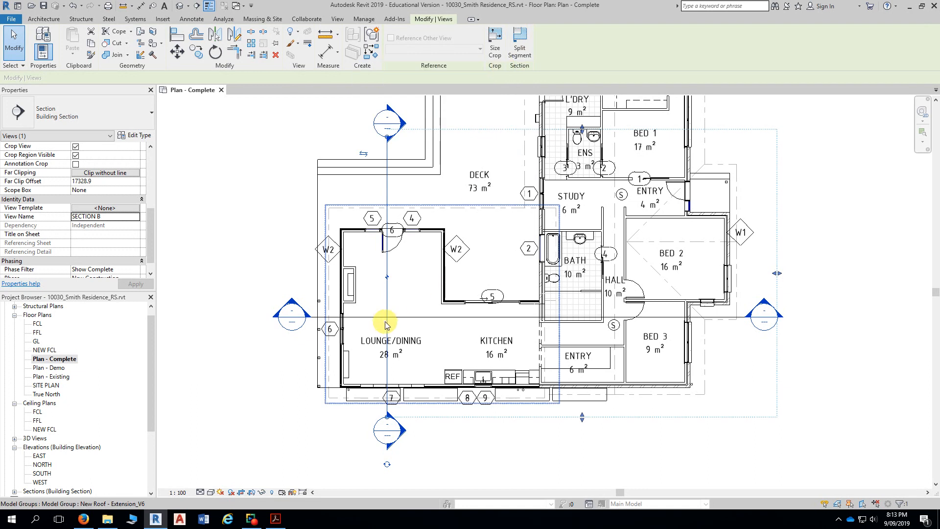
Step: Split the SECTION B line where it crosses SECTION A and shift its lower segment east to cut through the kitchen sink
middle_drag(383, 308, 401, 188)
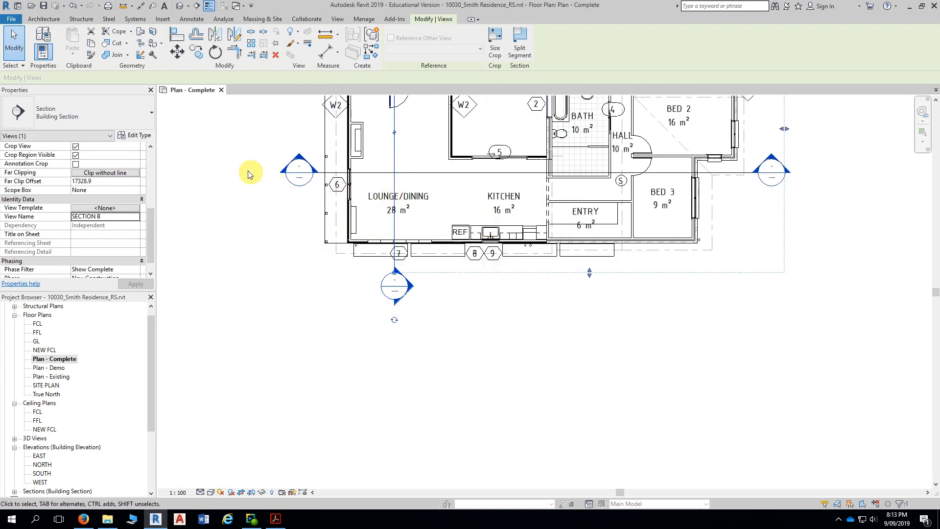
scroll(242, 157, up, 2)
middle_drag(361, 116, 268, 132)
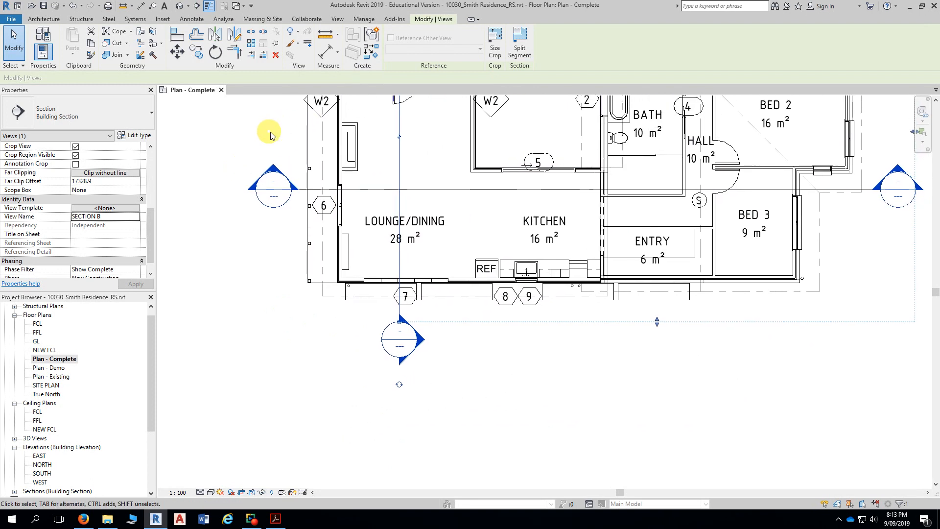
click(525, 52)
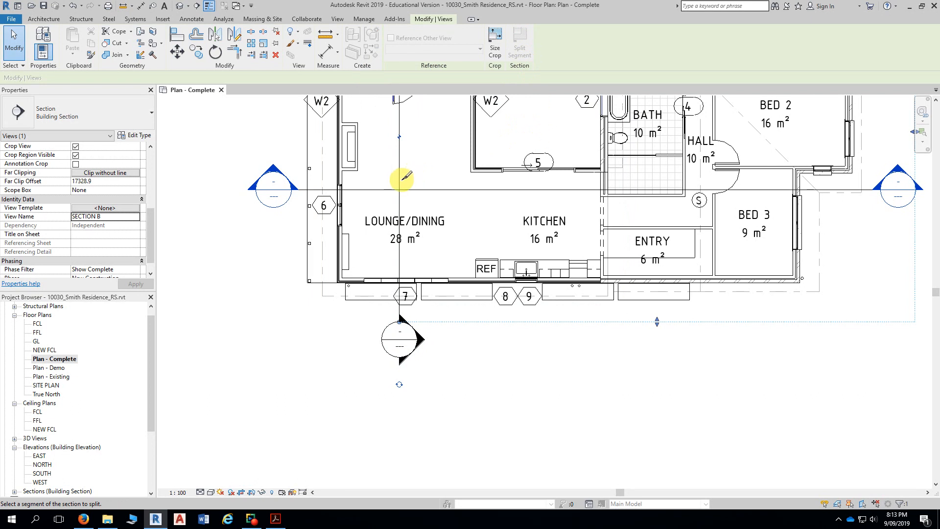
scroll(400, 180, up, 2)
scroll(400, 177, up, 1)
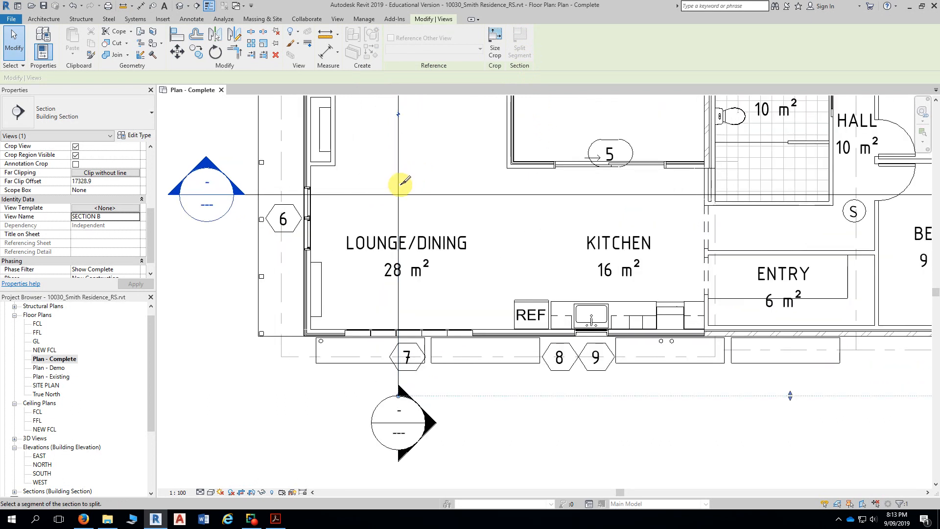
middle_drag(401, 173, 417, 119)
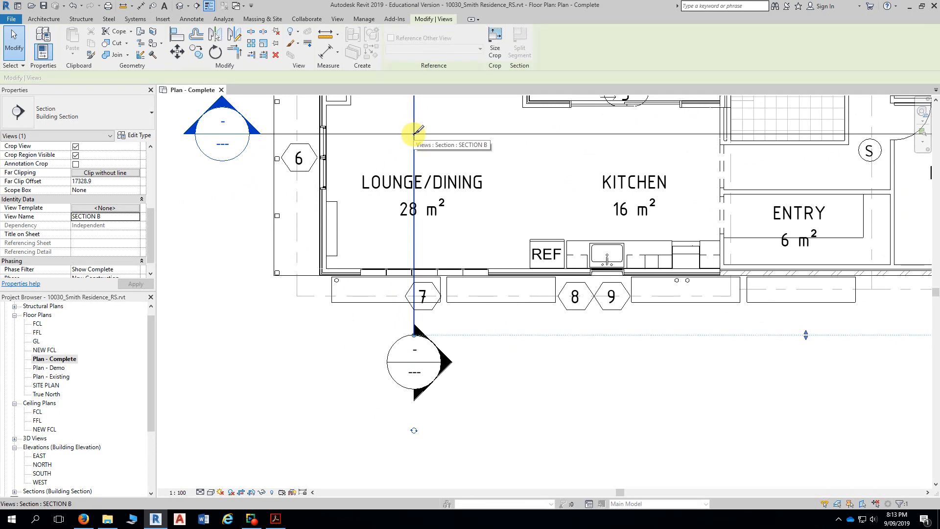
click(415, 133)
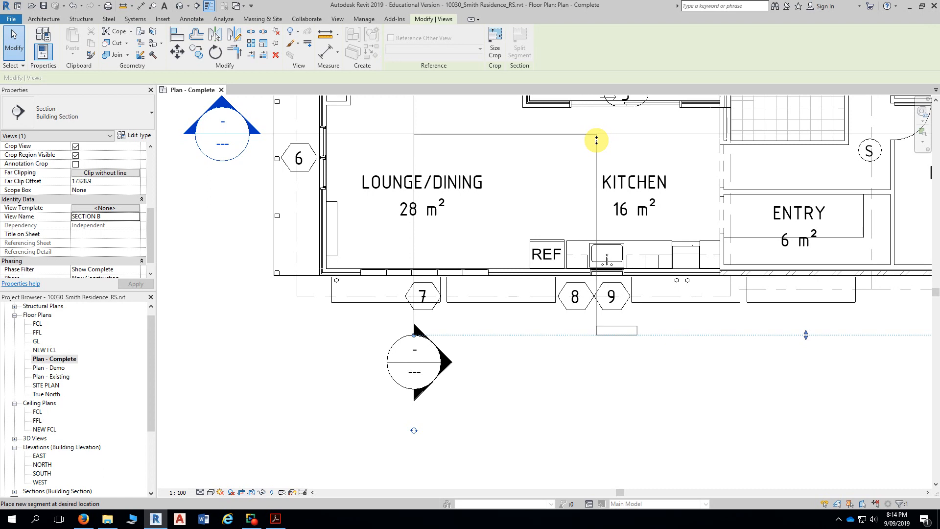
click(596, 141)
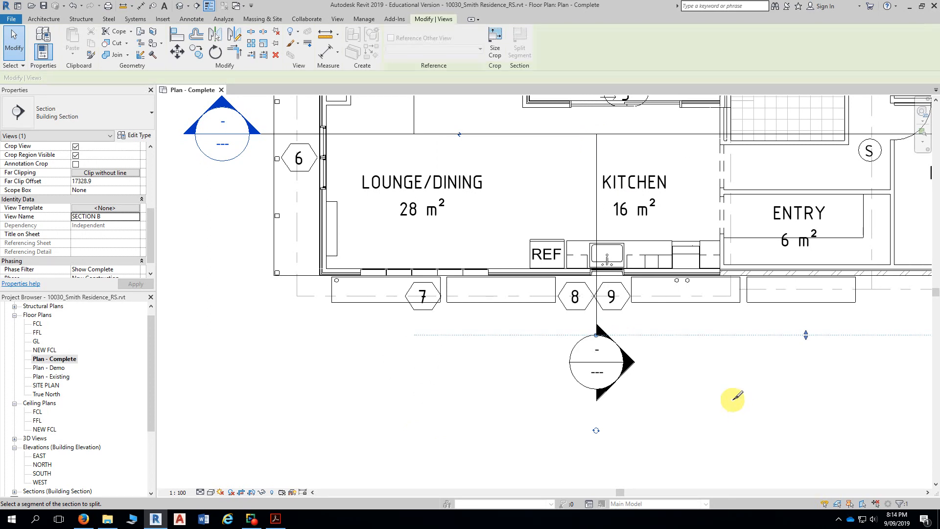
key(Escape)
key(Escape)
middle_drag(699, 363, 701, 382)
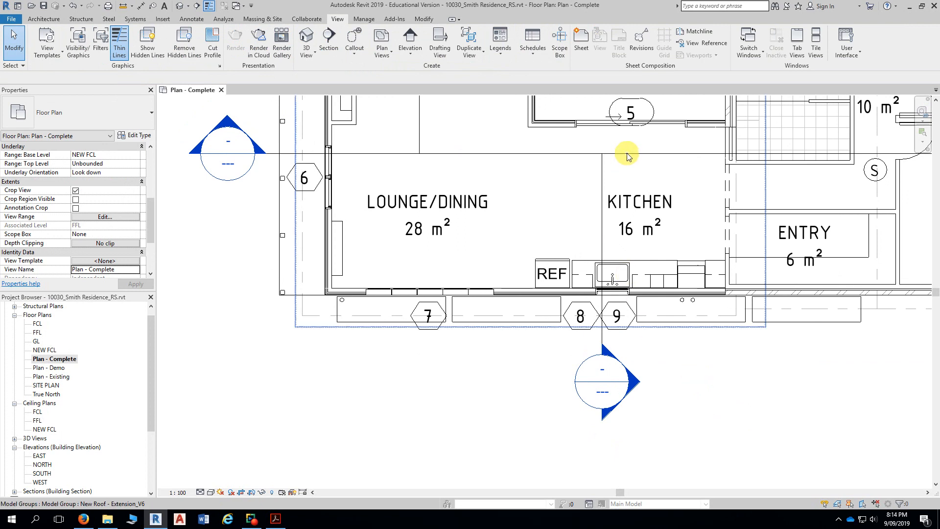
scroll(713, 362, down, 2)
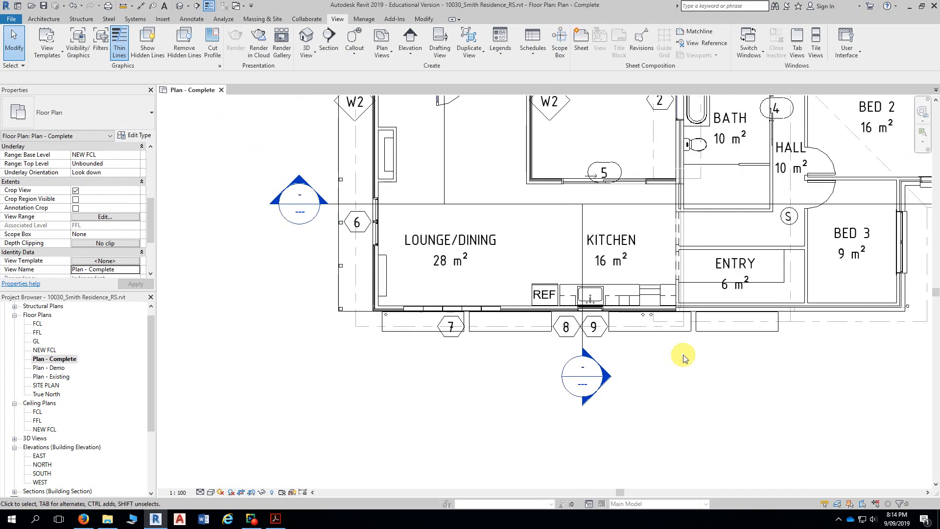
Step: Switch to the reference PDF in Firefox and examine how SECTION A and SECTION B cross in the lounge/dining and kitchen area
click(84, 517)
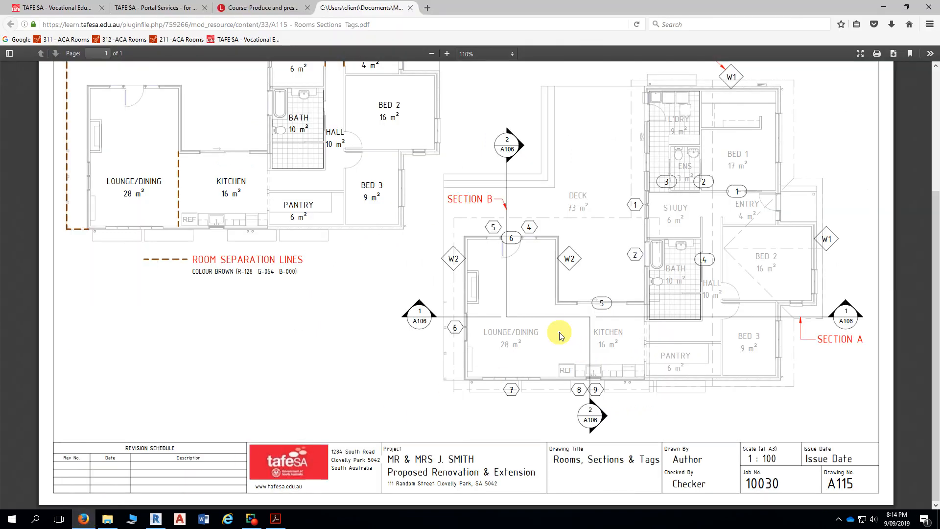
scroll(560, 333, up, 1)
scroll(561, 328, down, 1)
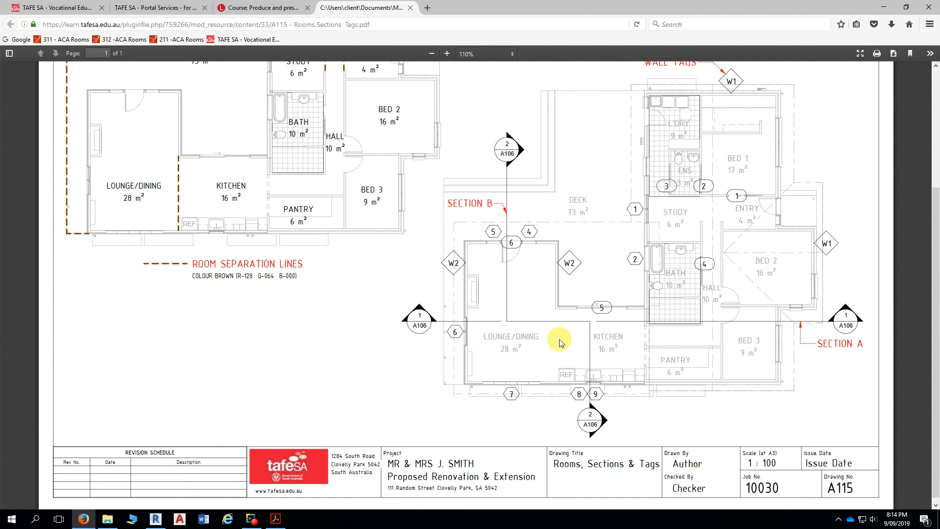
ctrl+scroll(560, 324, up, 5)
ctrl+scroll(560, 338, up, 3)
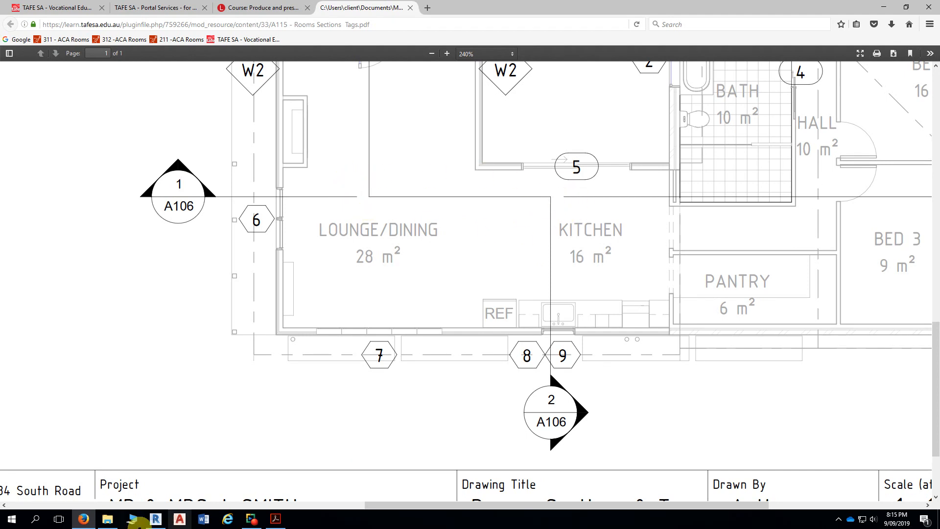
Step: Back in Revit, break the SECTION A line with a gap and pull its ends just outside SECTION B's vertical segments in the lounge/dining and kitchen
click(155, 519)
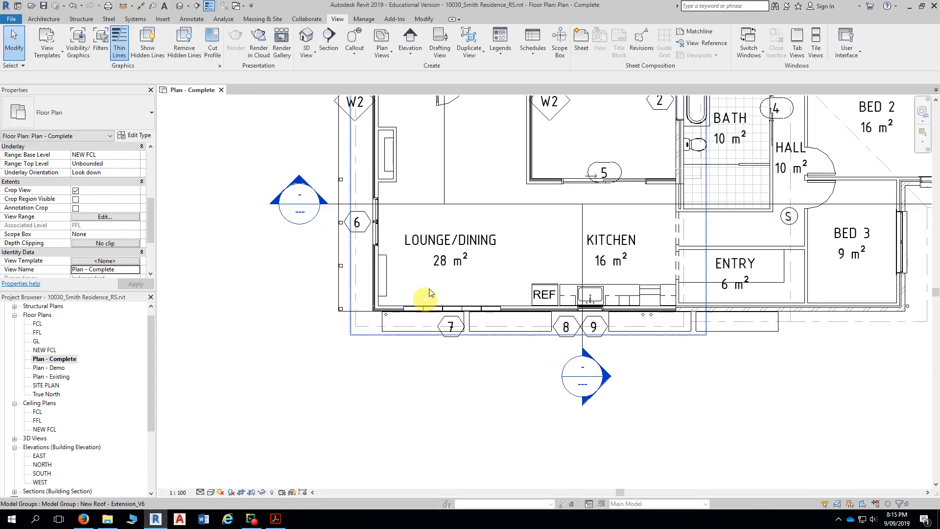
scroll(483, 213, up, 2)
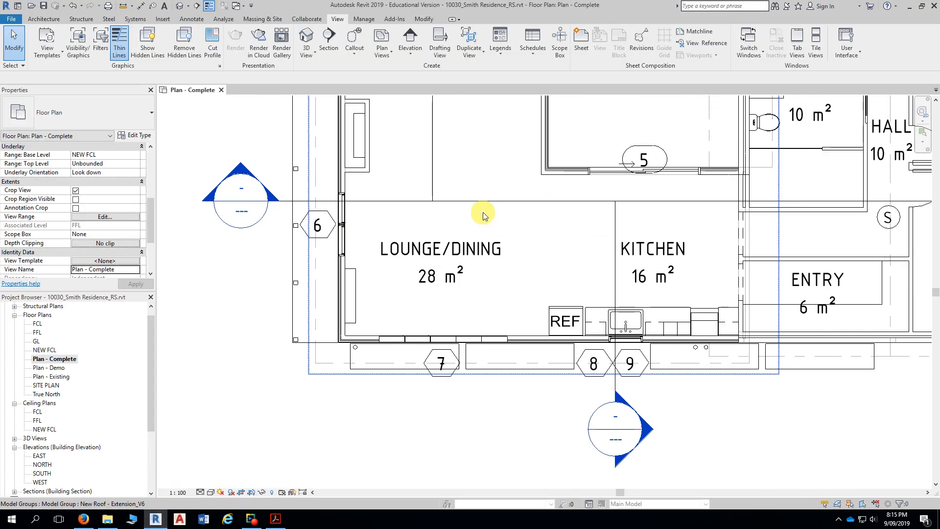
click(411, 202)
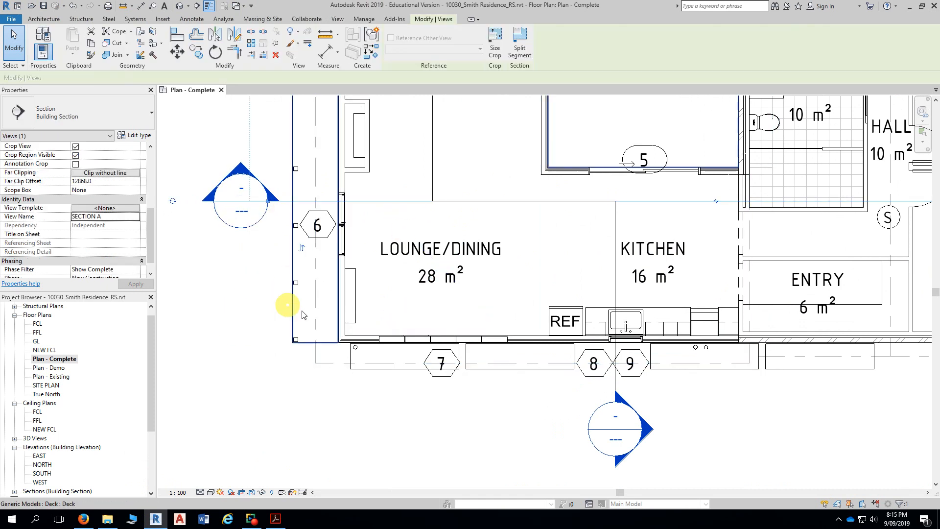
click(717, 202)
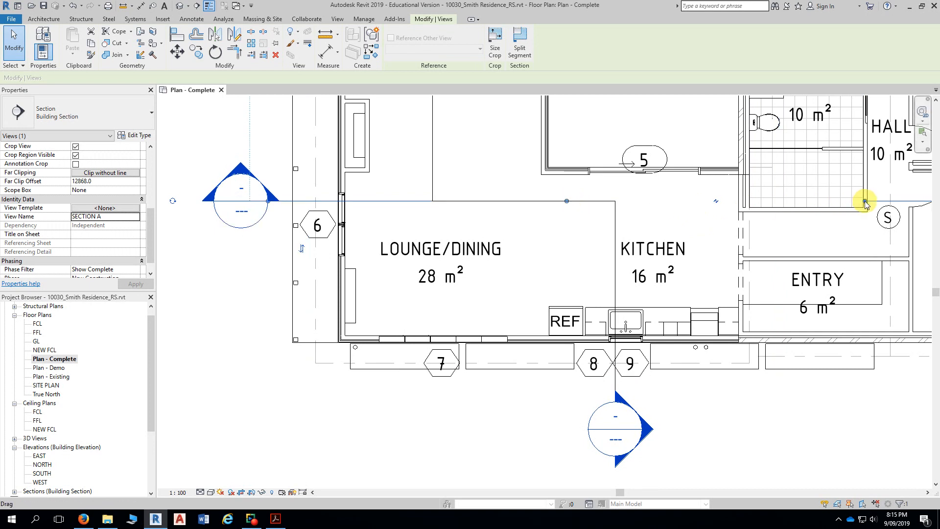
drag(865, 202, 626, 206)
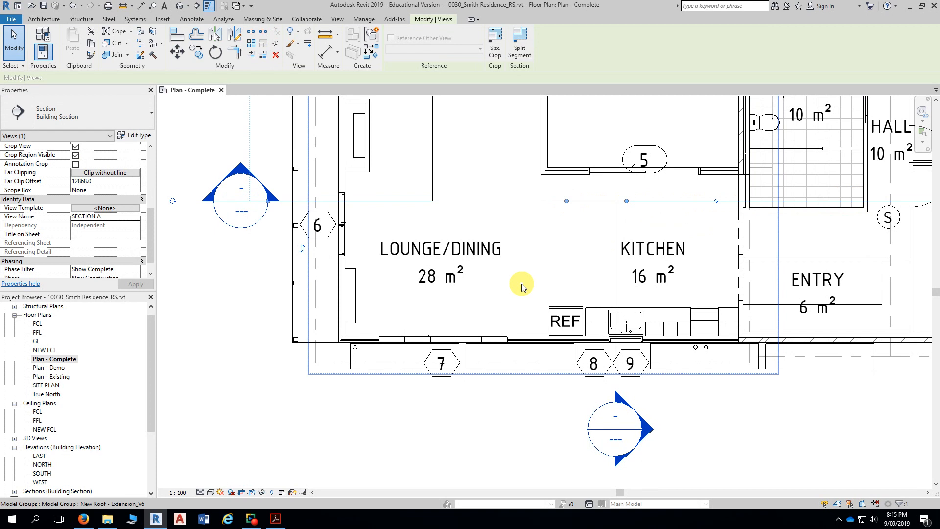
drag(566, 204, 420, 204)
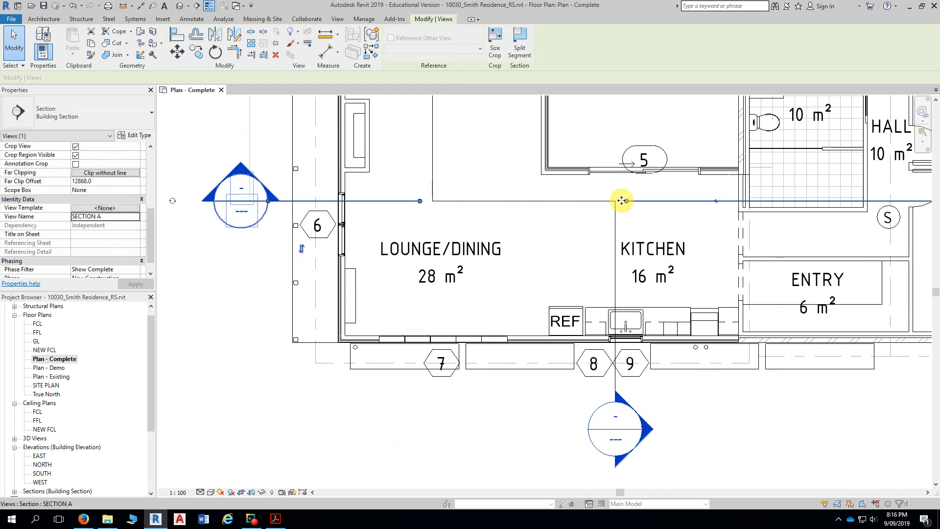
click(443, 419)
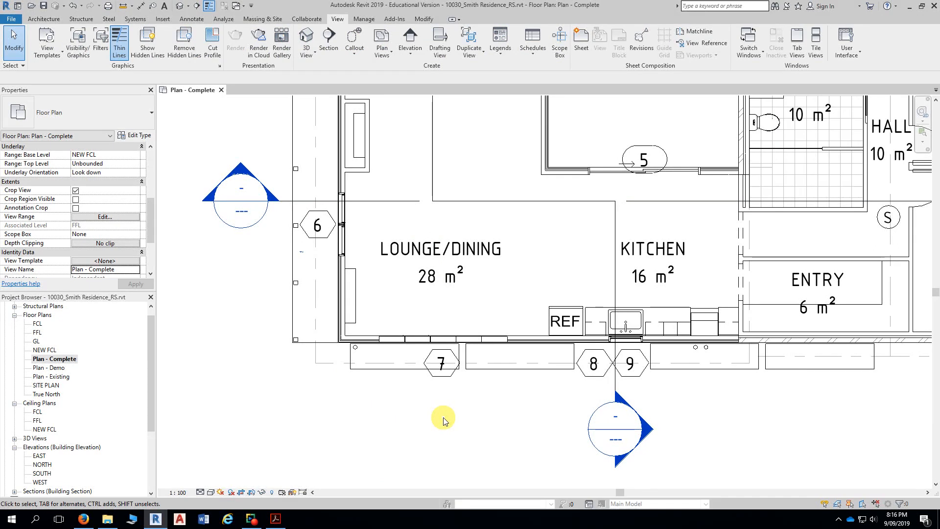
click(304, 202)
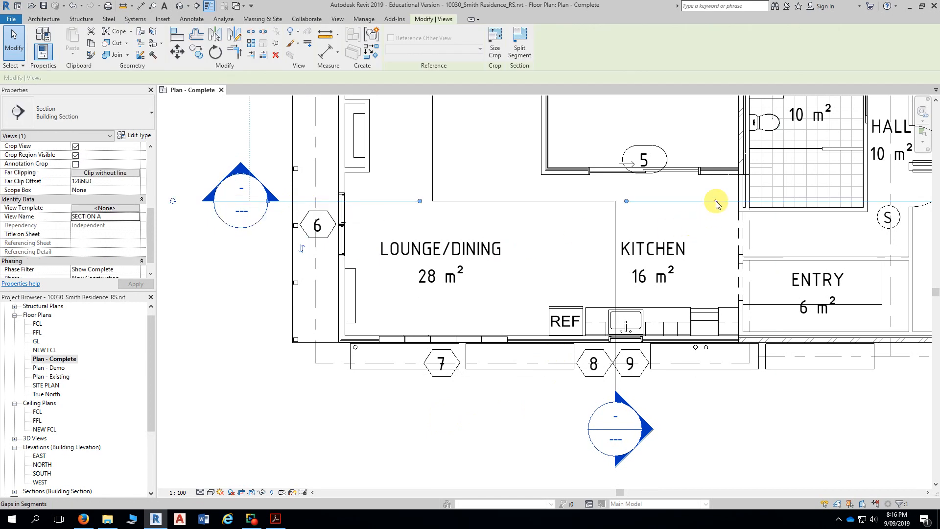
click(730, 430)
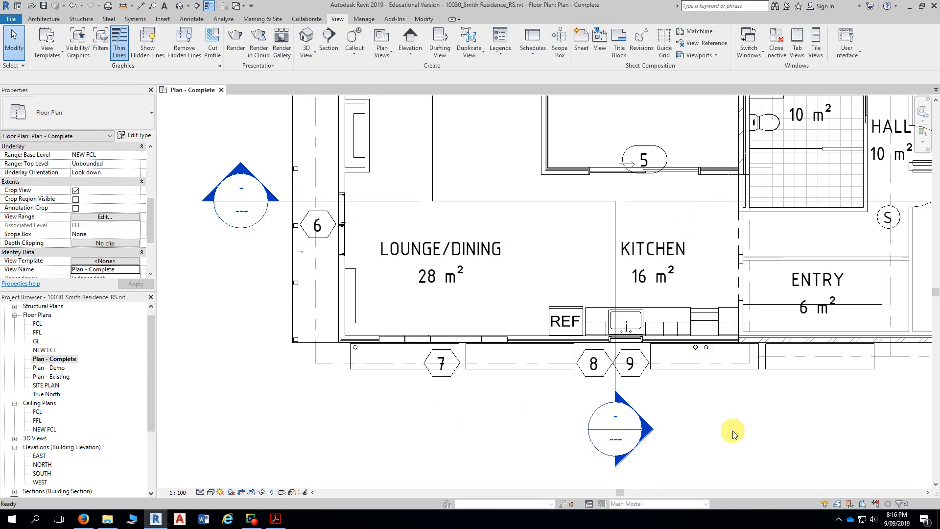
Step: Nudge the horizontal jog of the SECTION B line in the lounge/dining so it lines up with the SECTION A line
scroll(448, 433, up, 1)
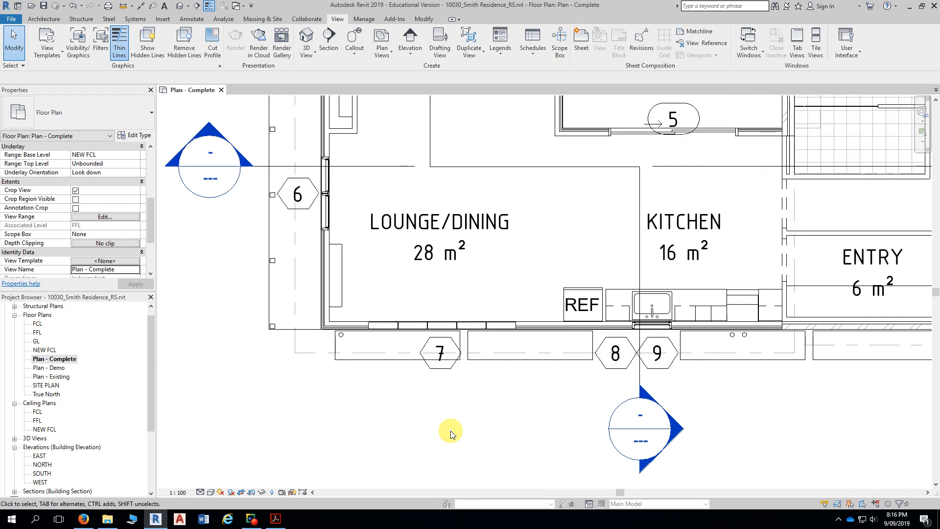
scroll(455, 152, up, 2)
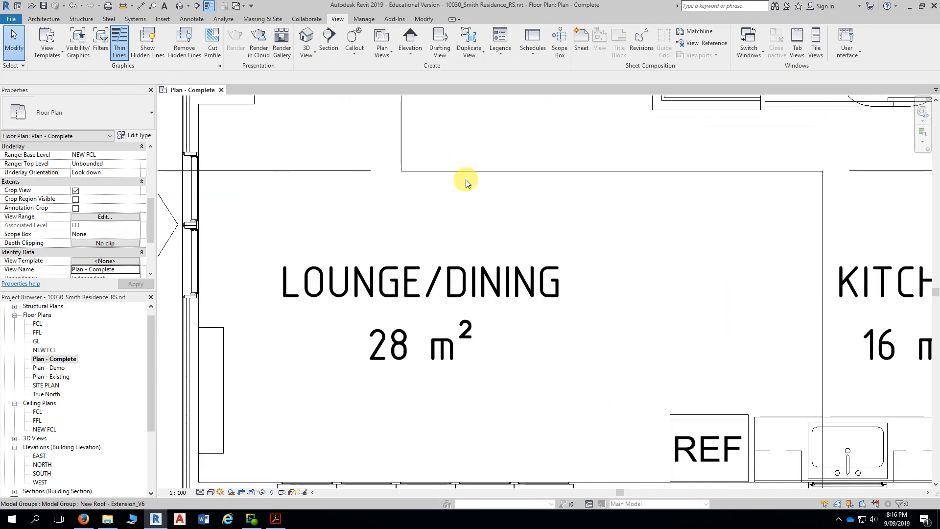
middle_drag(478, 185, 443, 168)
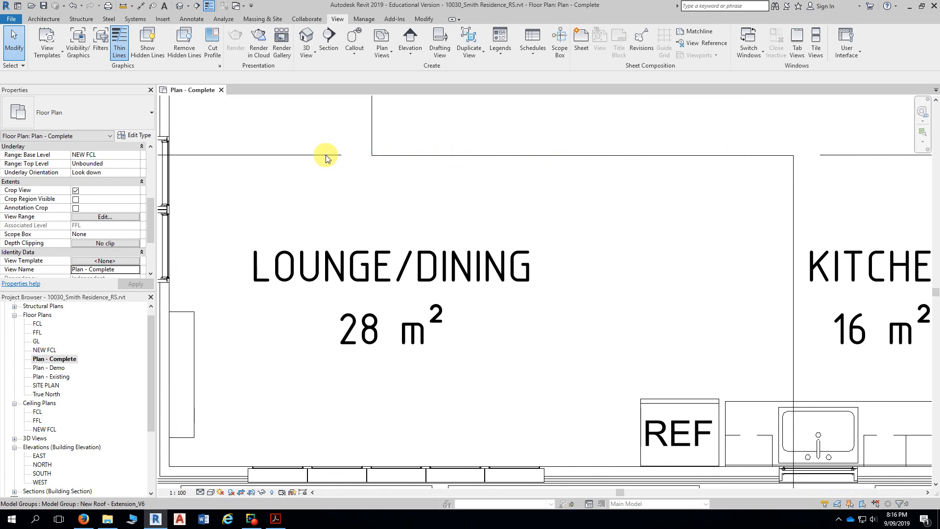
click(473, 156)
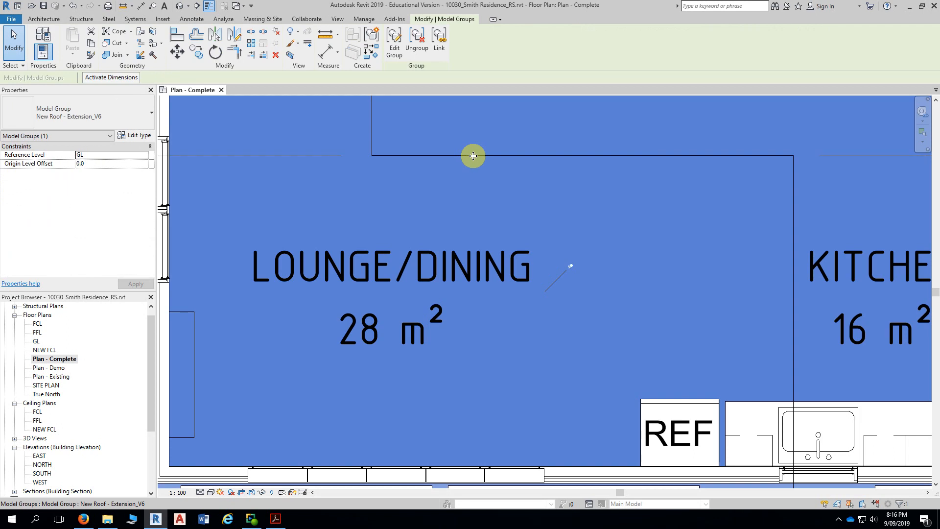
key(Escape)
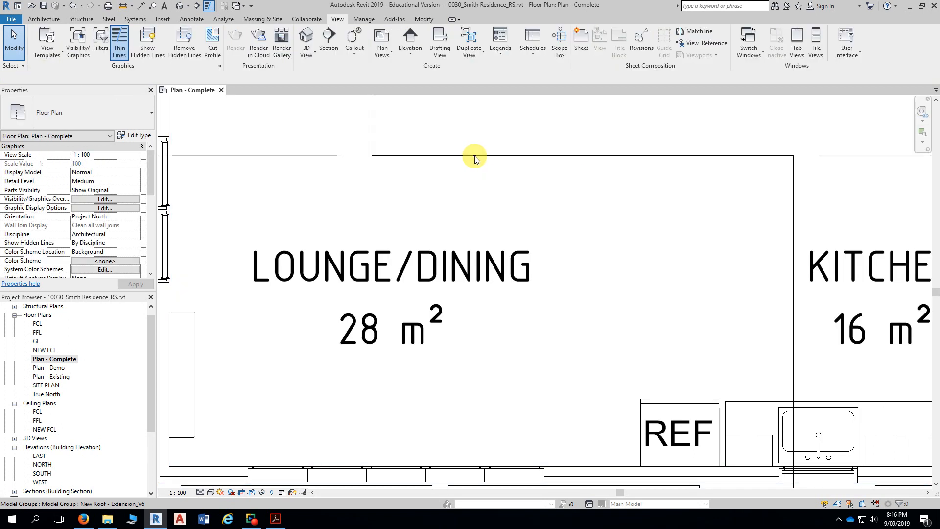
click(478, 155)
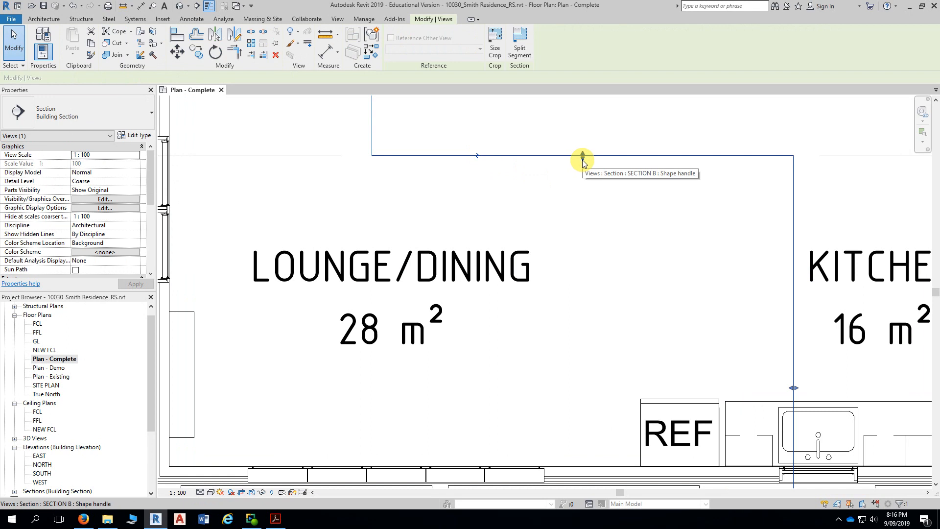
mouse_move(582, 161)
mouse_down()
mouse_move(583, 134)
mouse_move(583, 172)
mouse_move(582, 156)
mouse_up()
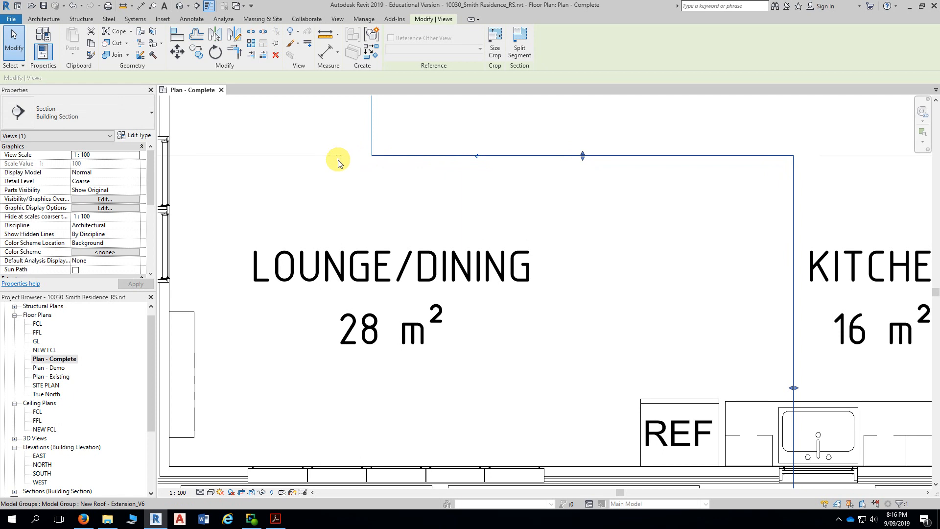
scroll(338, 163, up, 2)
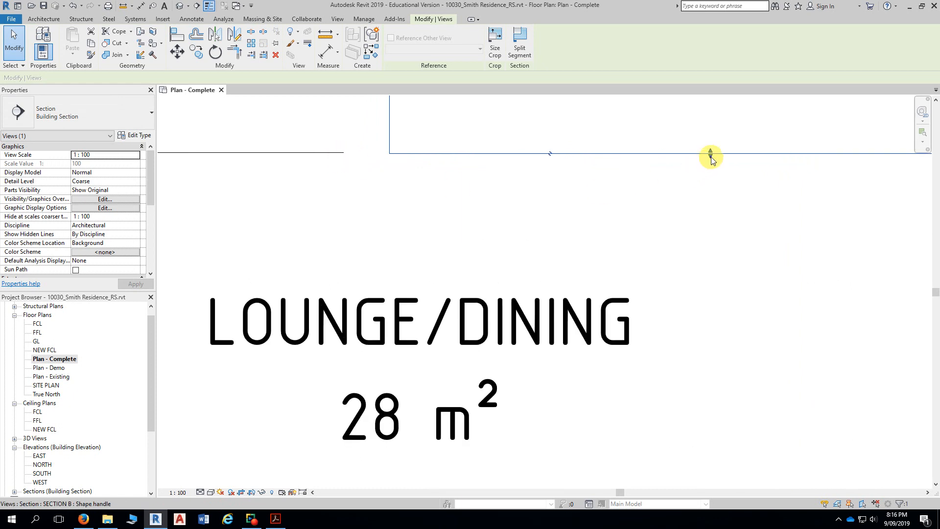
drag(711, 158, 711, 154)
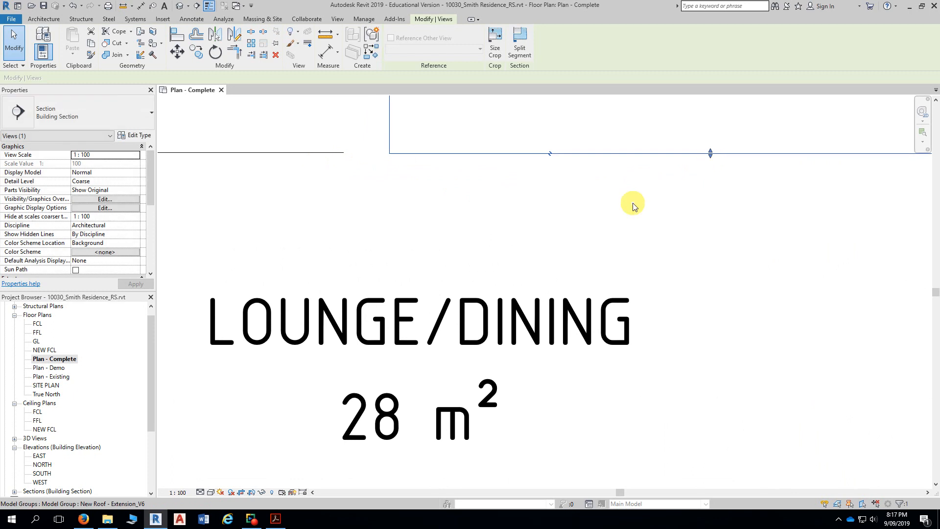
scroll(629, 211, down, 1)
scroll(625, 219, down, 2)
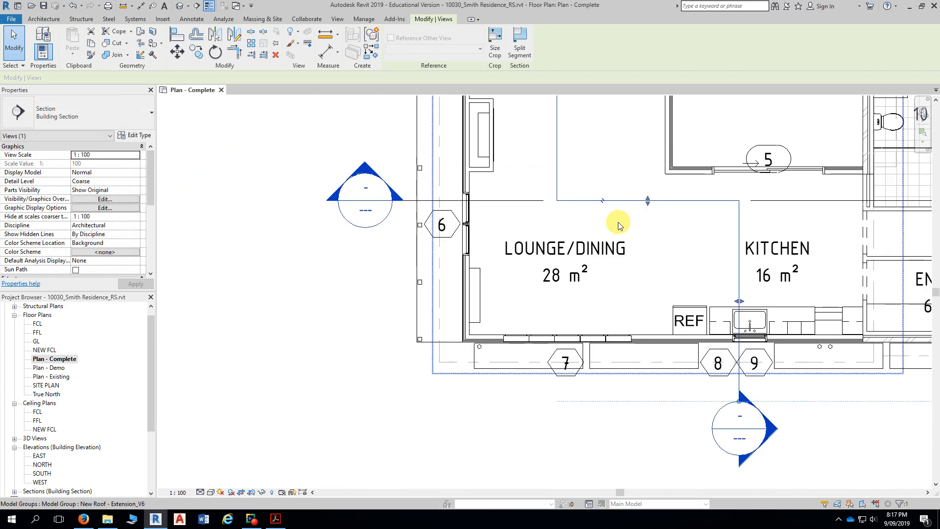
click(547, 288)
Step: Move the section head at the south end of SECTION B slightly closer to the house
scroll(323, 315, down, 3)
scroll(423, 377, up, 1)
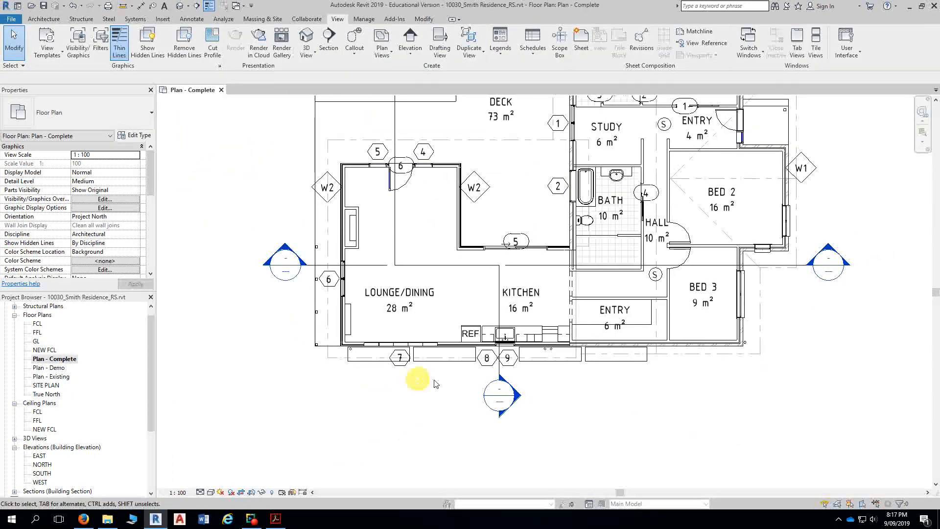
scroll(490, 392, up, 1)
scroll(567, 399, up, 1)
scroll(598, 404, down, 1)
scroll(598, 404, up, 2)
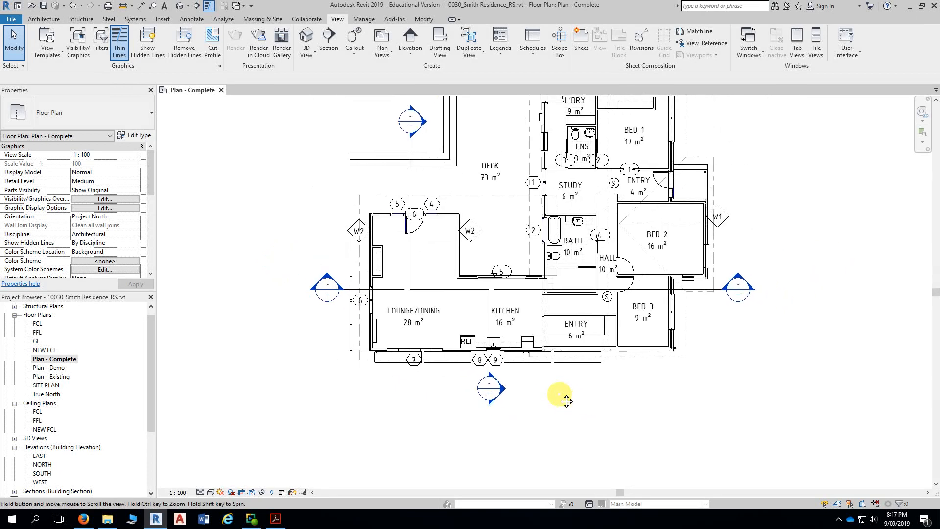
scroll(554, 319, up, 1)
scroll(551, 298, up, 2)
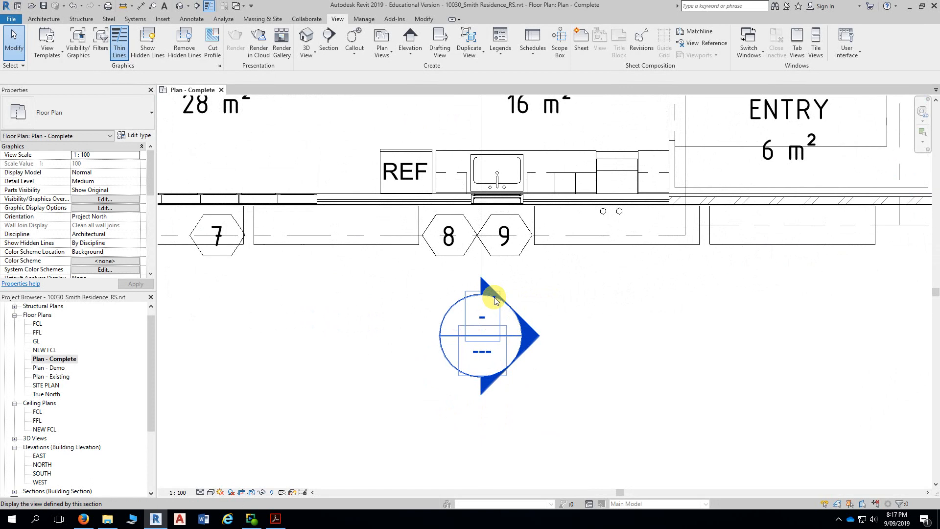
click(486, 265)
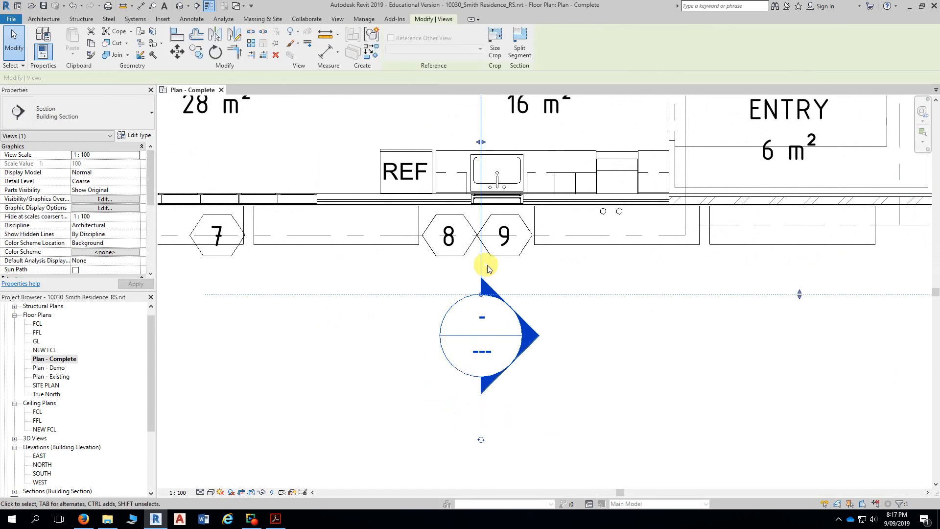
scroll(517, 280, up, 1)
drag(475, 296, 476, 293)
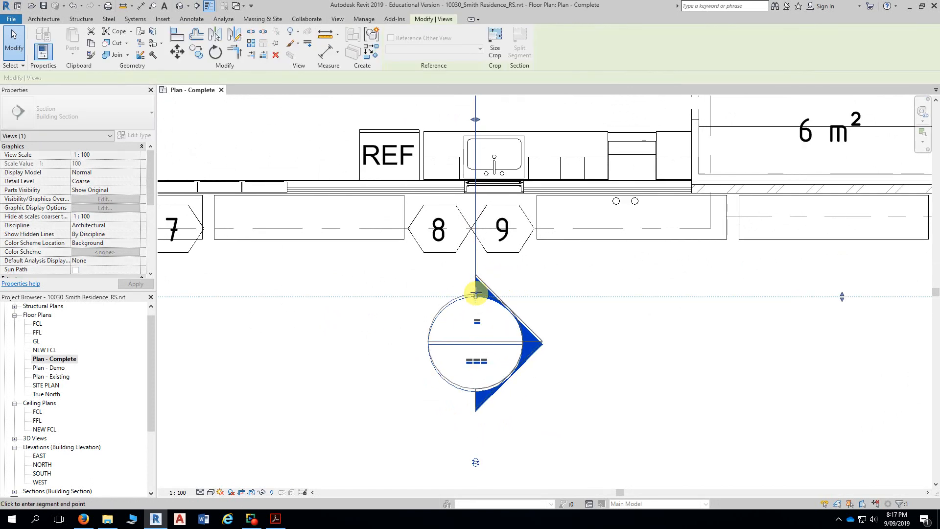
click(590, 311)
scroll(593, 325, down, 3)
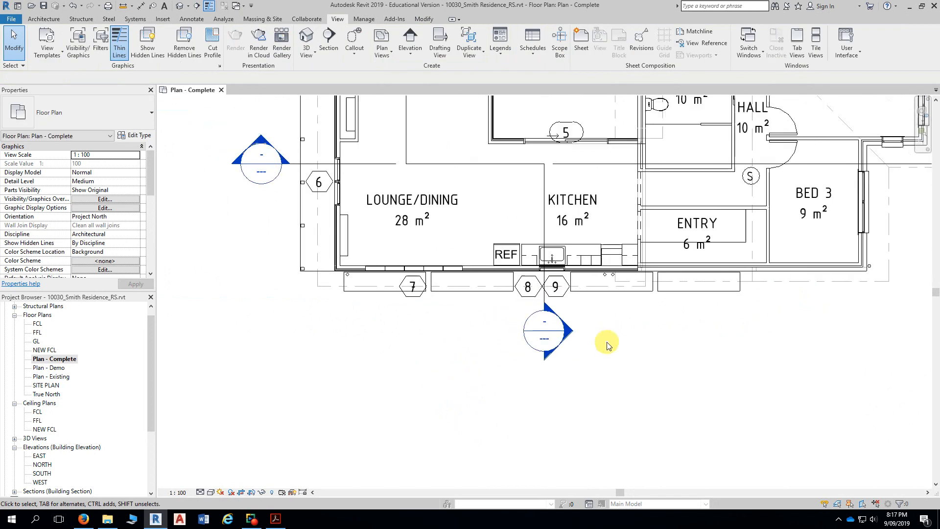
scroll(606, 345, down, 3)
middle_drag(638, 409, 579, 400)
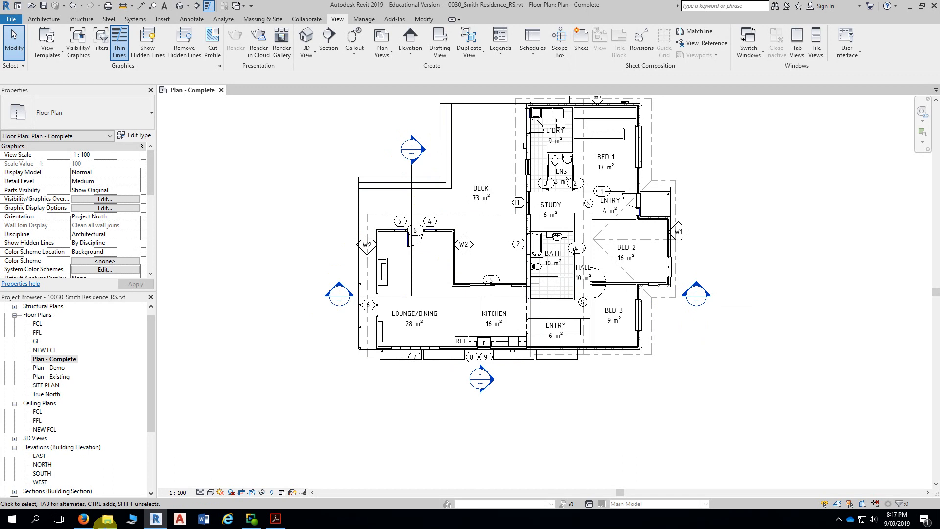
Step: Switch to the reference PDF in Firefox and compare its full SECTION A and SECTION B layout and head labels with the plan
click(83, 518)
ctrl+scroll(631, 418, down, 4)
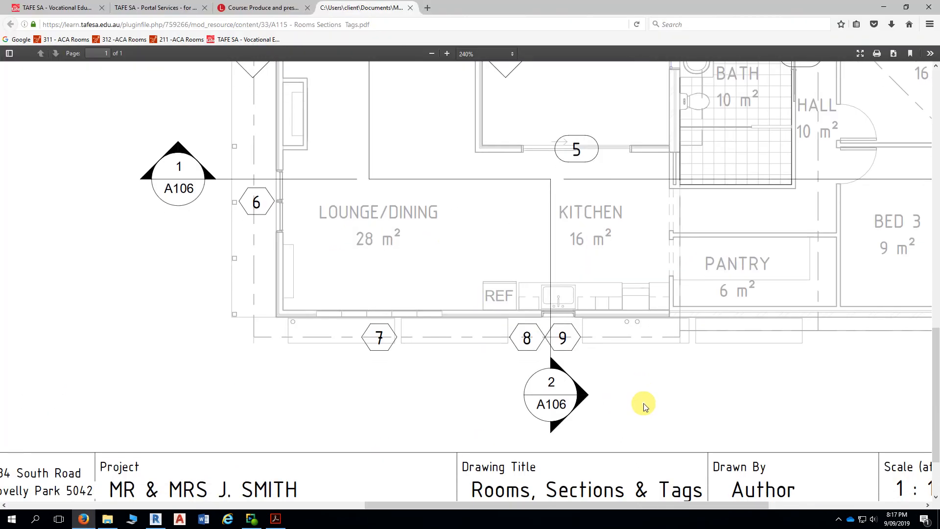
ctrl+scroll(689, 401, down, 5)
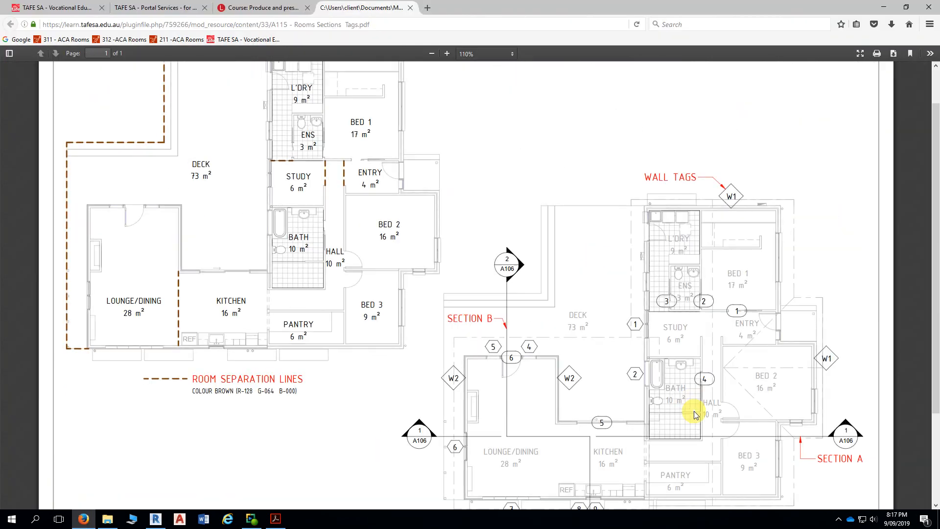
scroll(694, 401, down, 5)
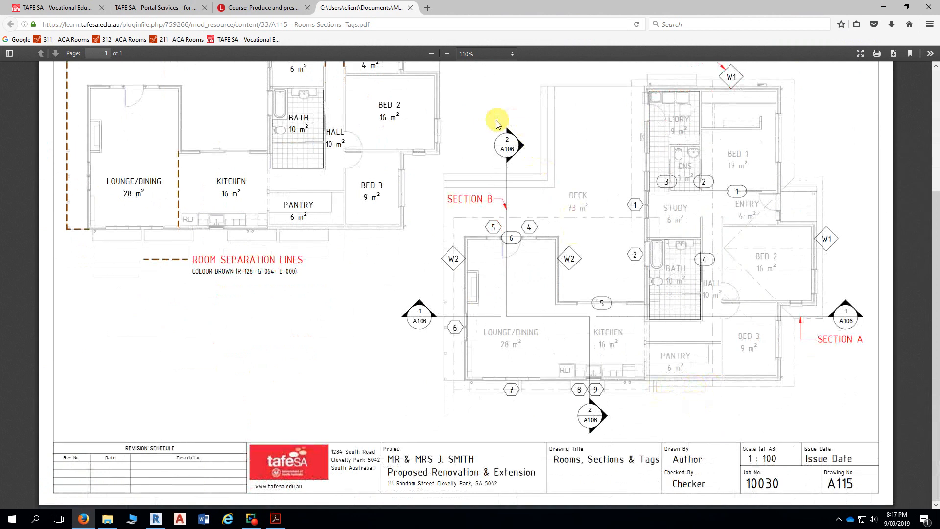
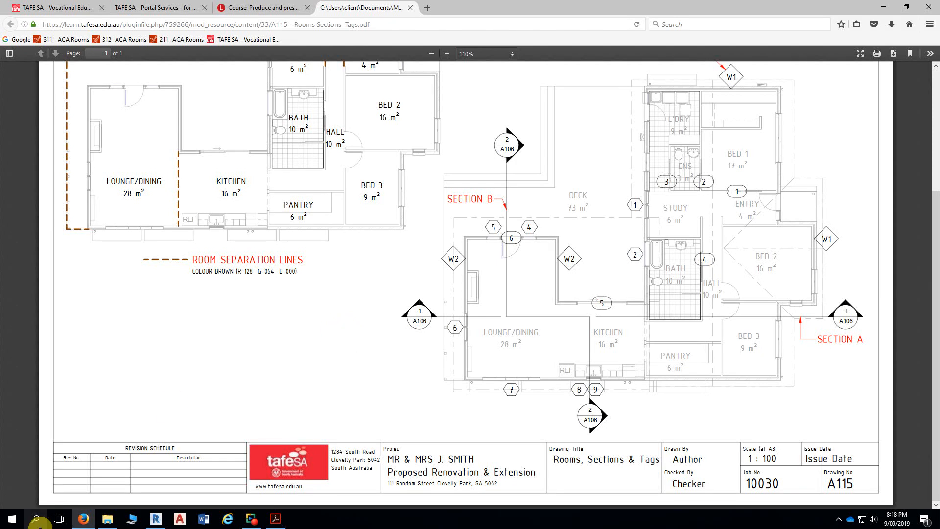
Step: Switch to Revit and review both section lines and their heads across the whole Plan - Complete floor plan
click(155, 518)
scroll(327, 182, up, 1)
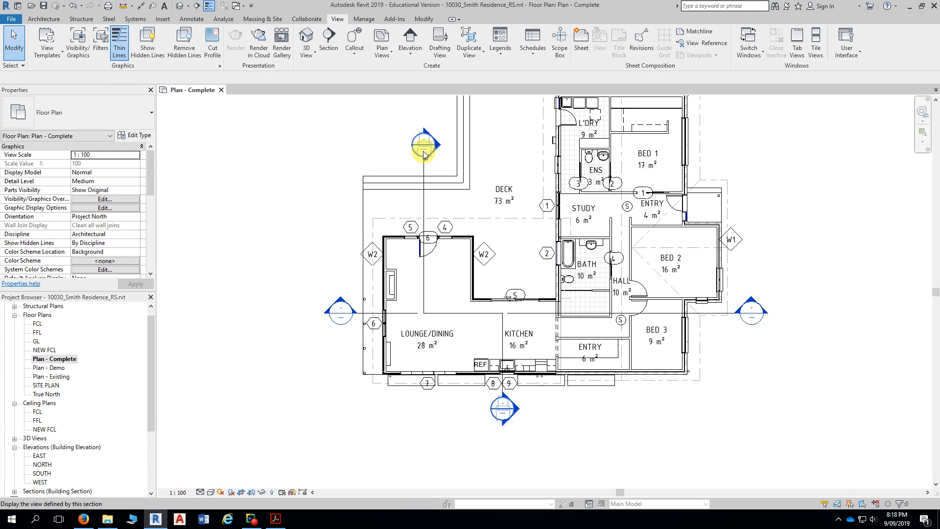
scroll(423, 155, up, 1)
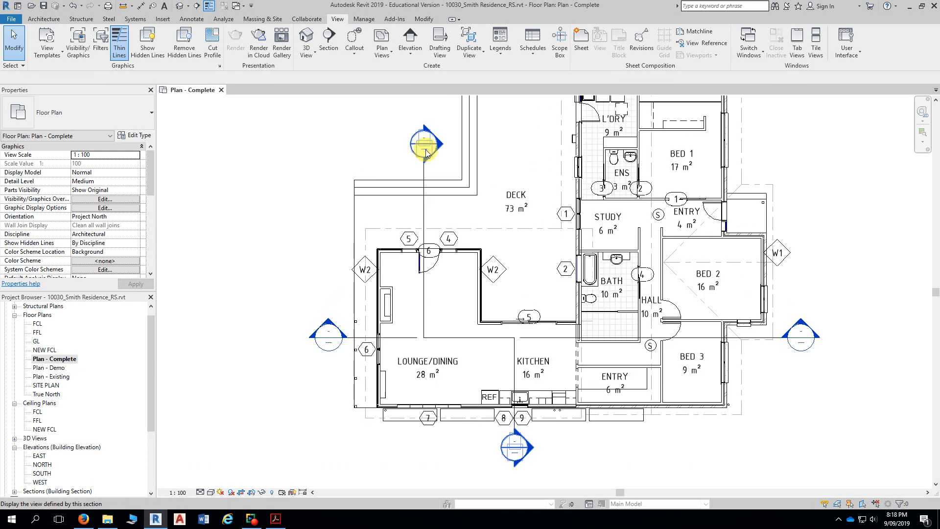
scroll(308, 155, down, 3)
scroll(256, 151, up, 2)
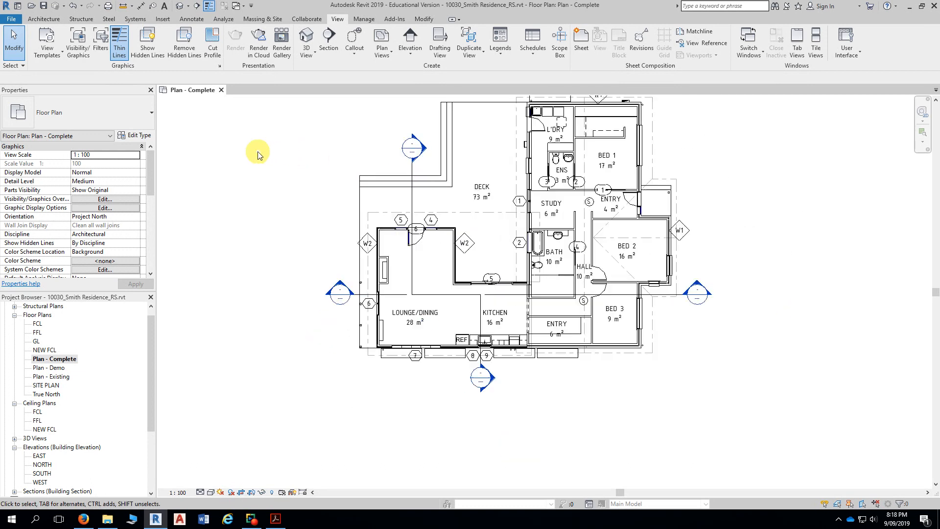
middle_drag(256, 151, 270, 190)
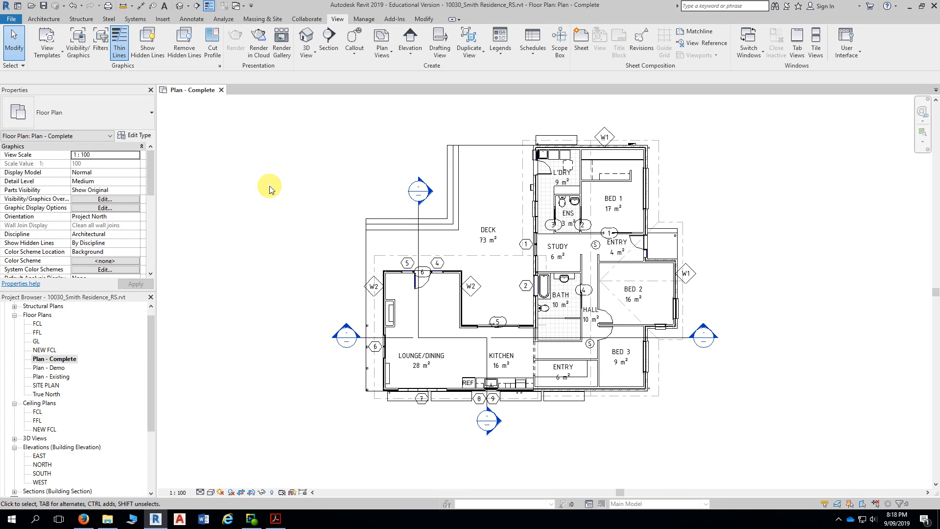
scroll(274, 174, down, 1)
middle_drag(277, 174, 290, 182)
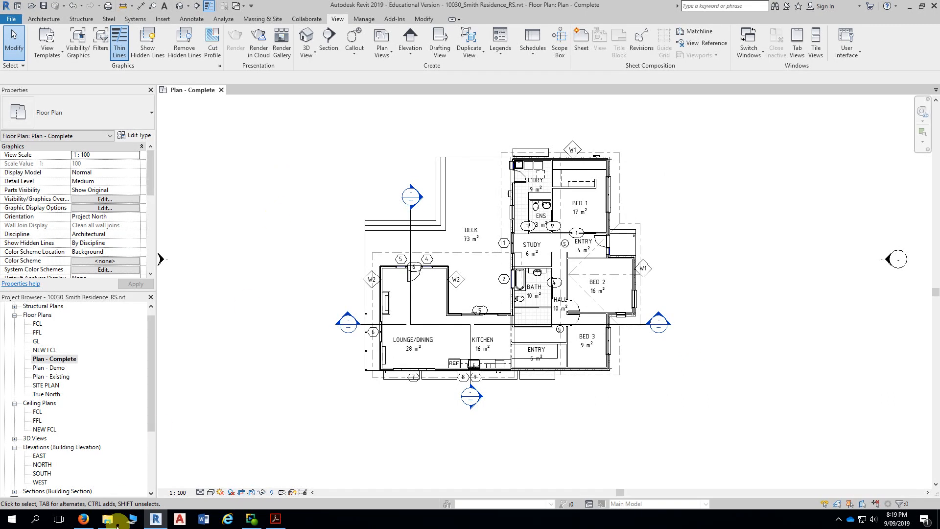
Step: Return to the reference PDF in Firefox and recheck its wall tags and section locations against the plan
click(84, 520)
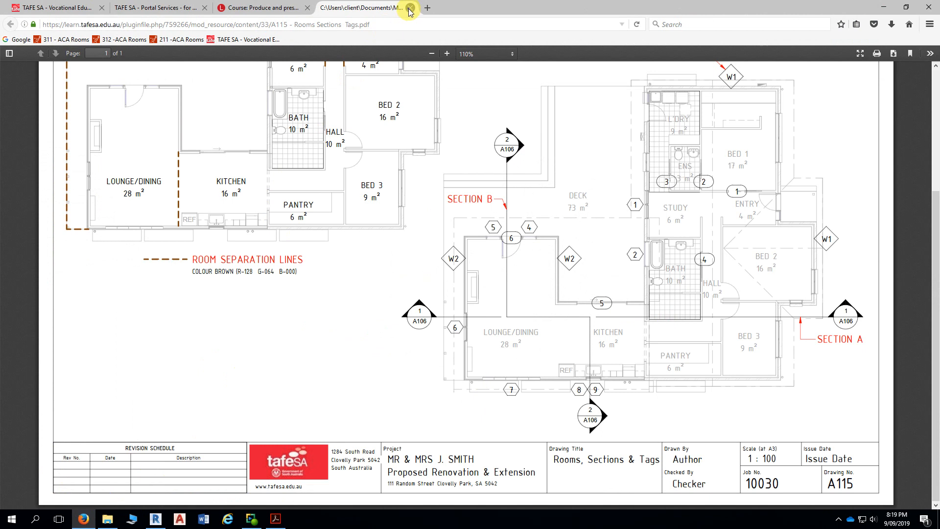
scroll(561, 182, up, 3)
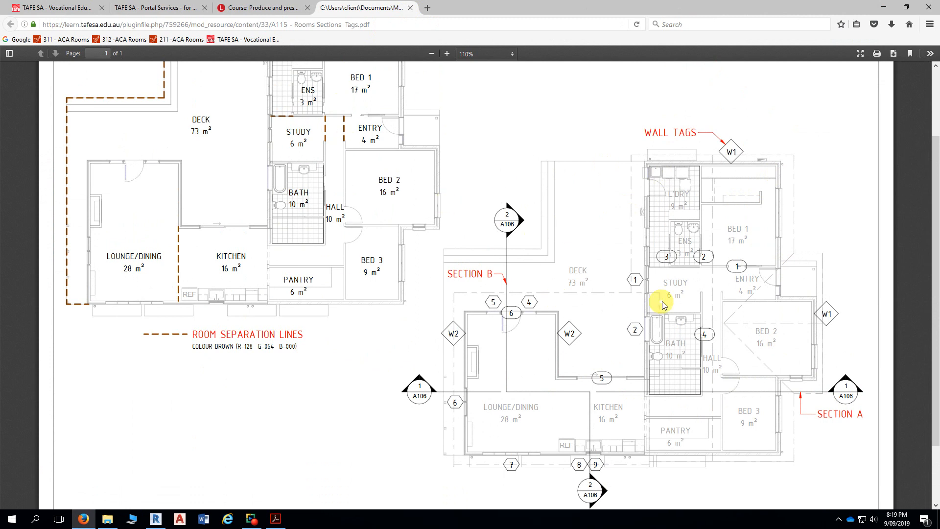
scroll(671, 286, down, 3)
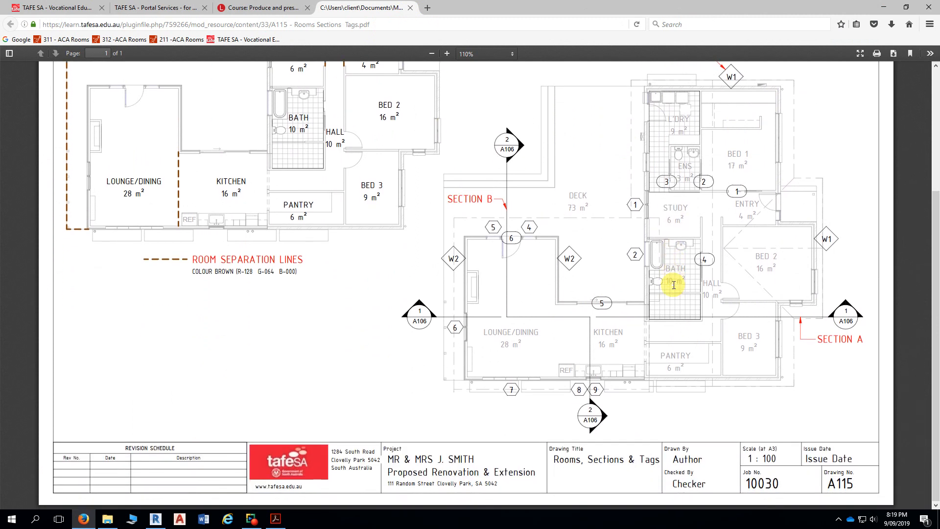
scroll(668, 260, up, 3)
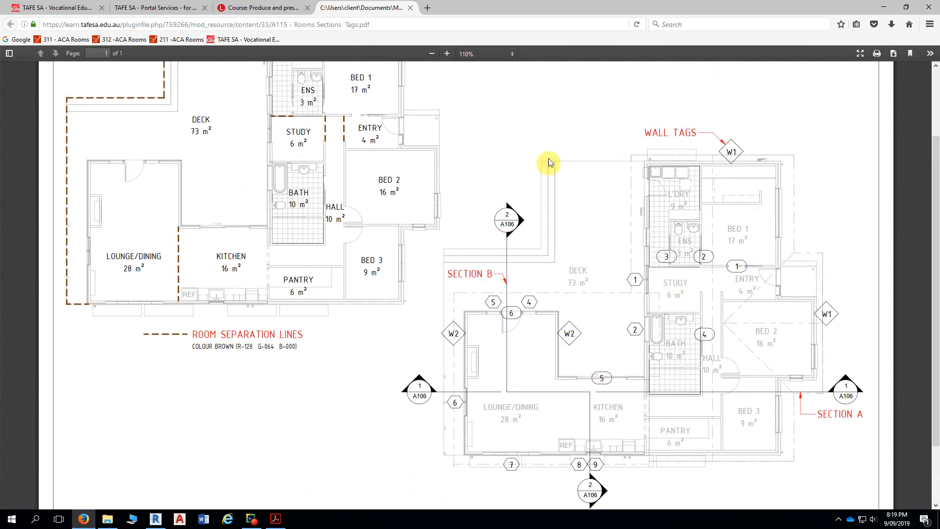
Step: Close the rooms and sections PDF and open Dimensions & Text.pdf from the course page
click(411, 9)
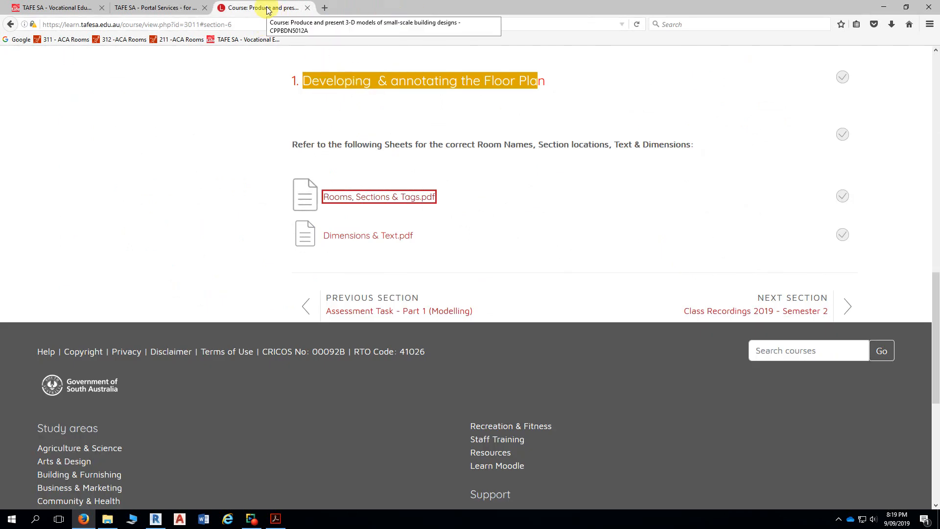
click(463, 116)
scroll(395, 108, down, 1)
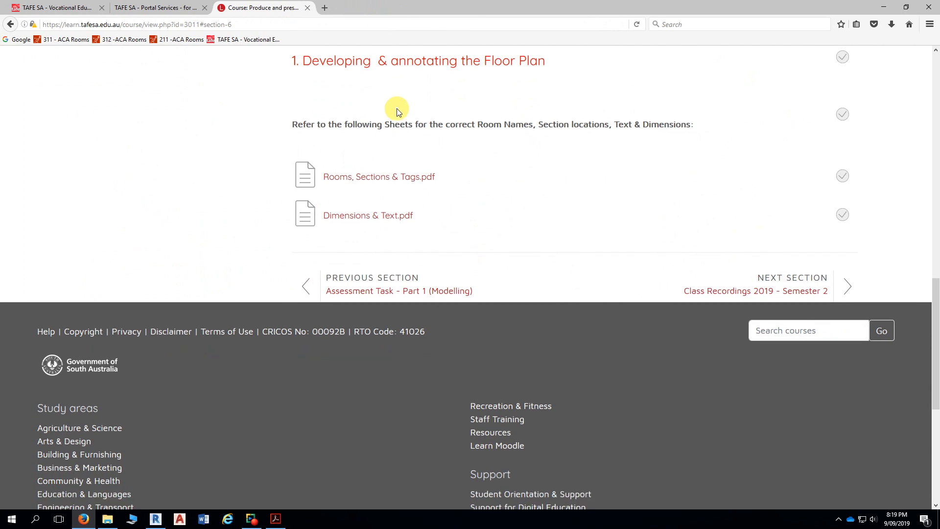
scroll(410, 207, up, 1)
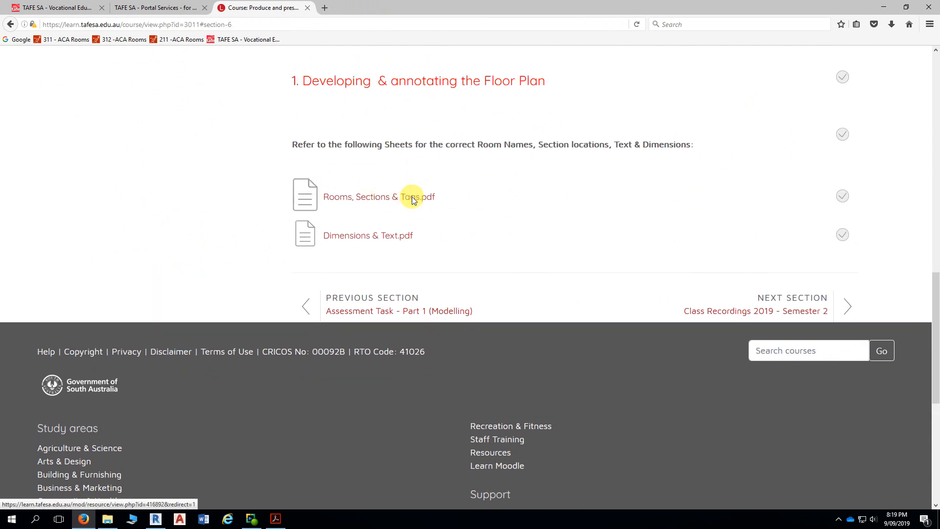
click(360, 238)
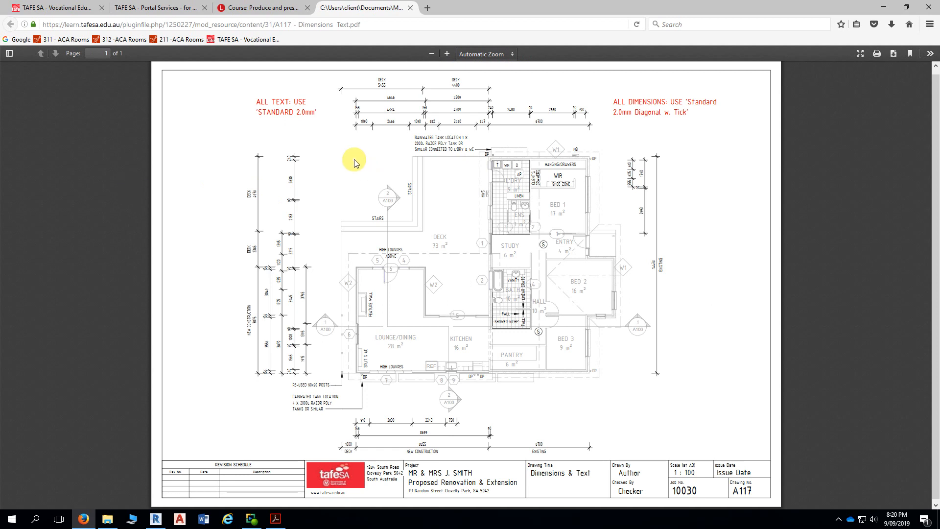
Step: Examine the rainwater tank notes, the post note, and the fall, grate and niche labels in the bathroom on the Dimensions & Text sheet
ctrl+scroll(353, 157, up, 2)
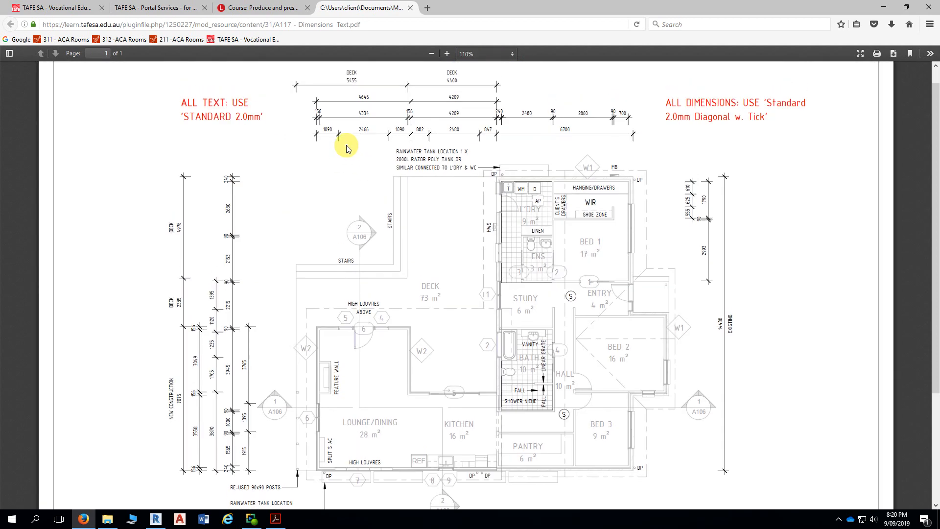
ctrl+scroll(344, 156, up, 3)
scroll(344, 158, down, 3)
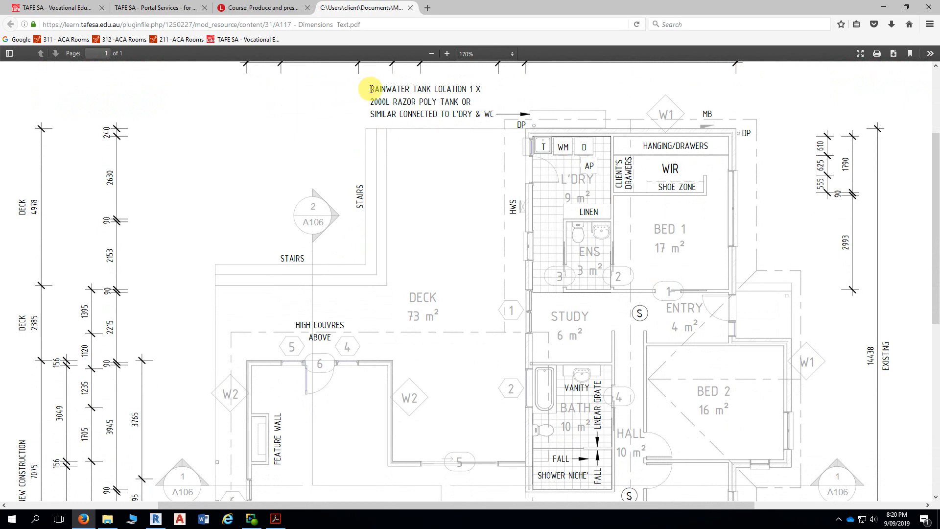
mouse_move(370, 89)
mouse_down()
mouse_move(418, 88)
mouse_move(429, 104)
mouse_move(512, 119)
mouse_up()
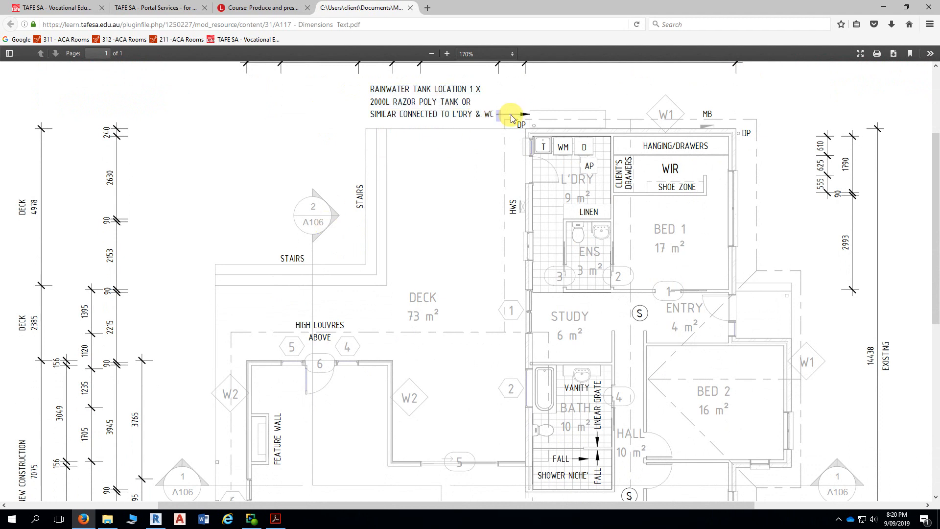
scroll(509, 130, down, 1)
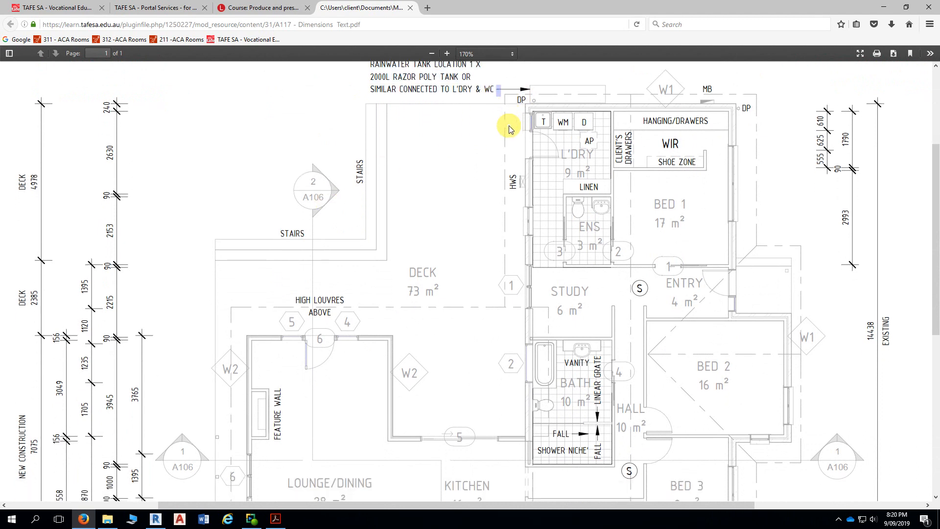
ctrl+scroll(495, 113, down, 3)
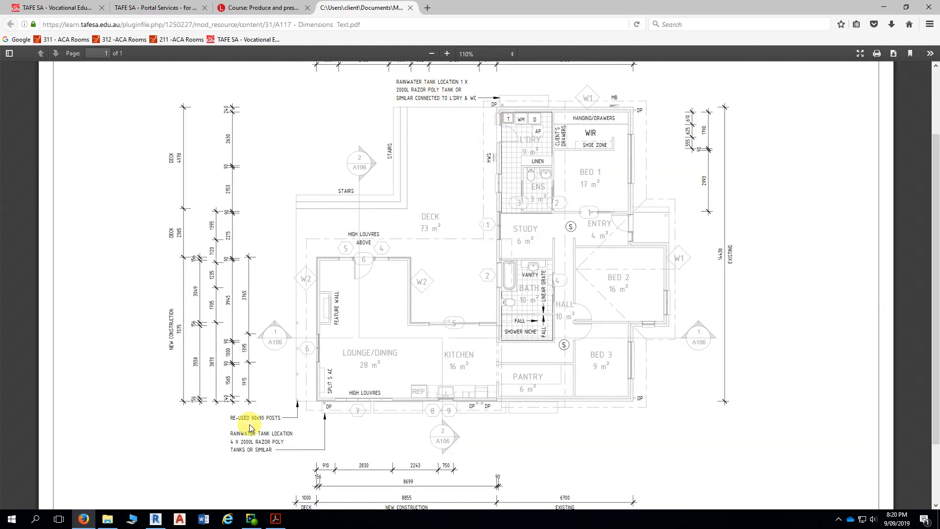
scroll(236, 437, down, 3)
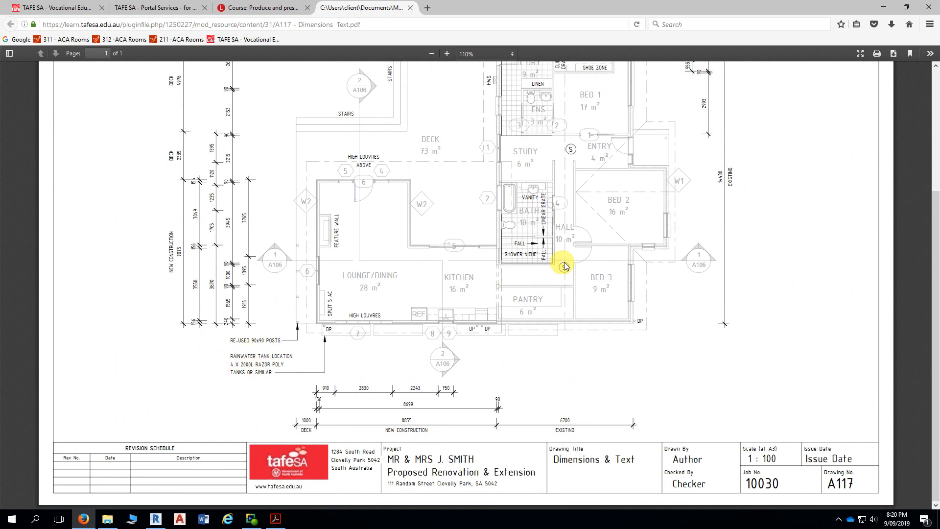
ctrl+scroll(563, 262, up, 3)
ctrl+scroll(565, 255, up, 2)
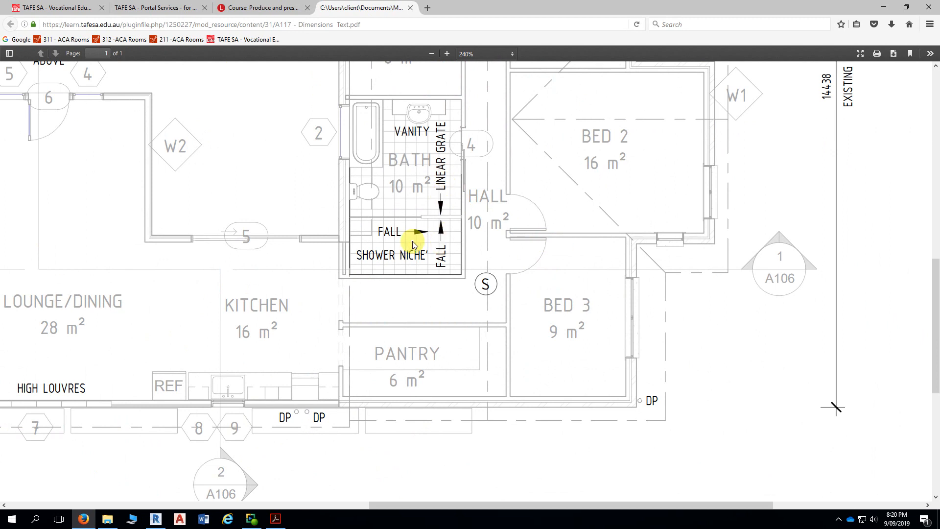
ctrl+scroll(432, 199, down, 2)
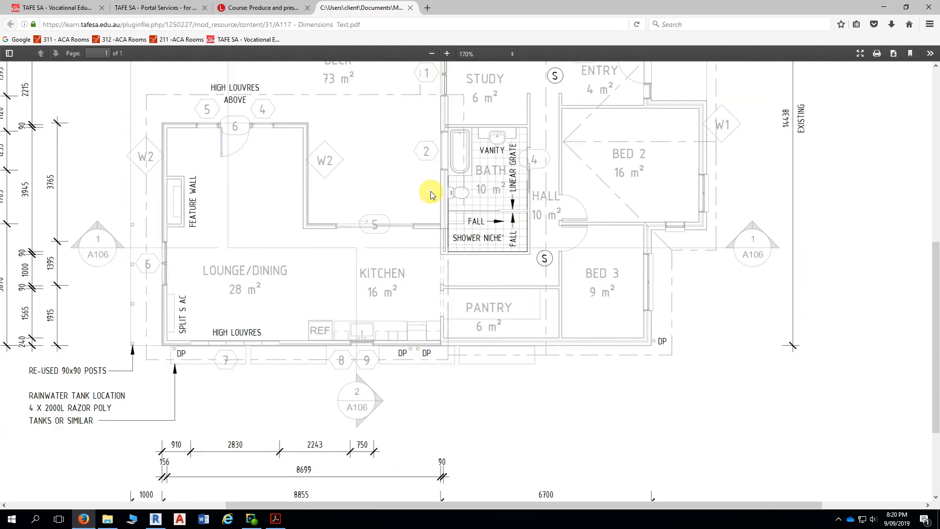
Step: Examine the wardrobe and laundry labels at the north end of the house and the note specifying the dimension style
scroll(430, 193, up, 5)
scroll(433, 194, up, 4)
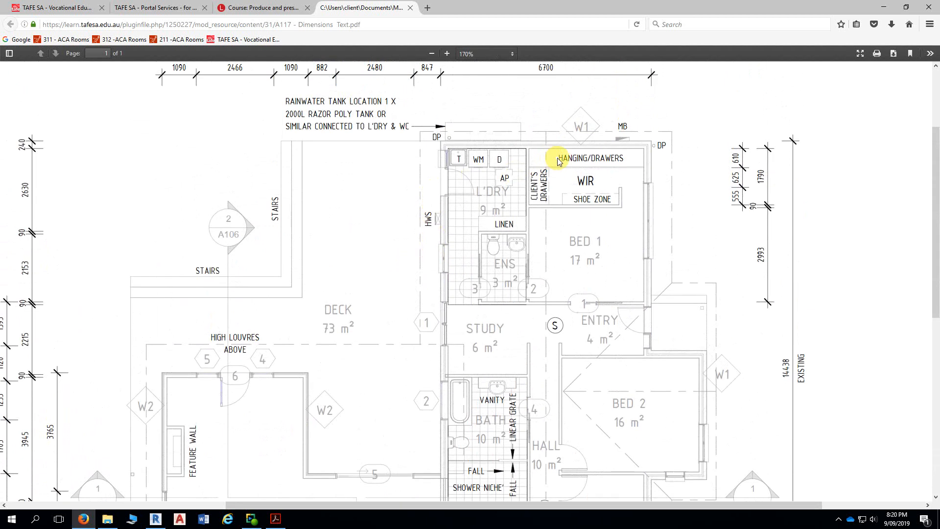
drag(558, 159, 623, 162)
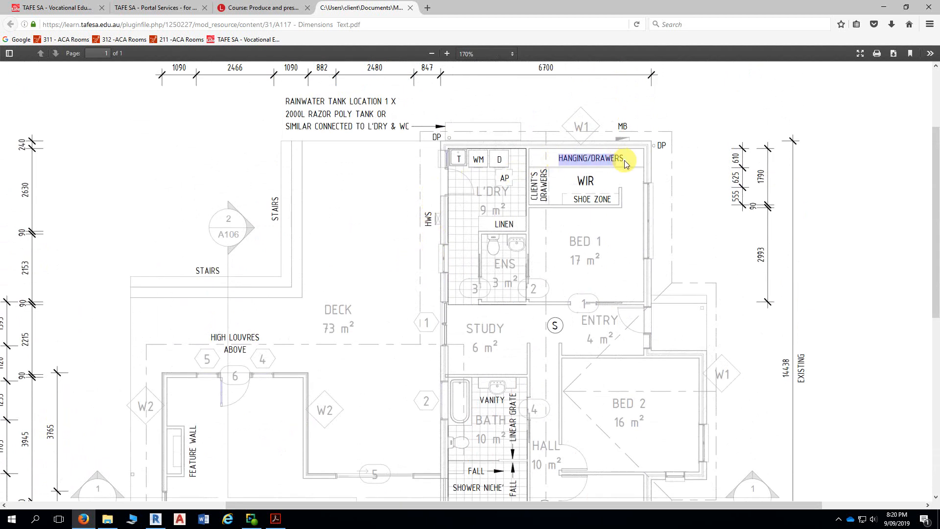
mouse_move(561, 160)
mouse_down()
mouse_move(623, 160)
mouse_move(575, 159)
mouse_up()
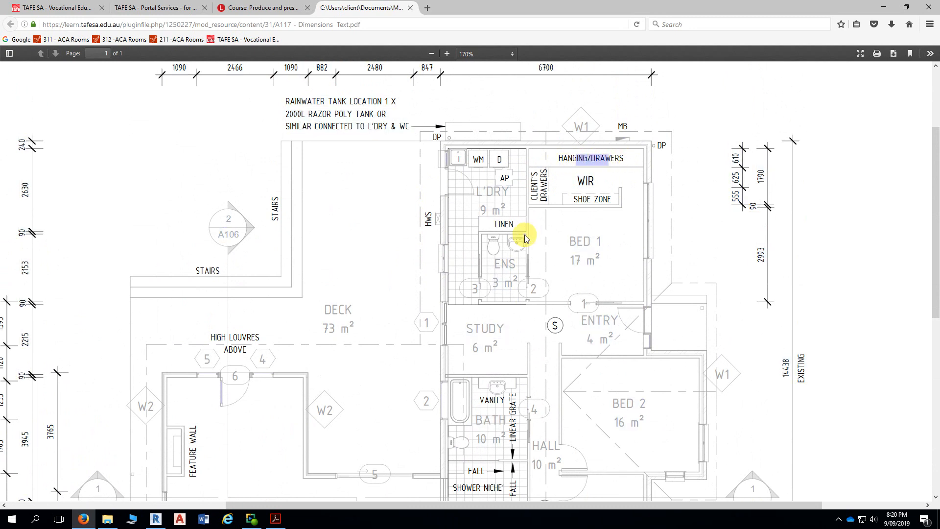
scroll(520, 230, down, 2)
scroll(525, 230, up, 5)
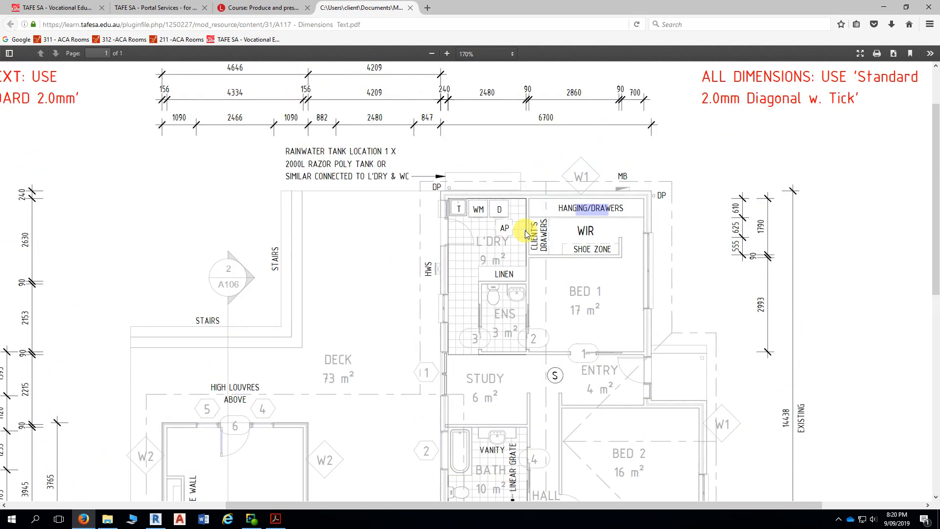
scroll(524, 233, down, 4)
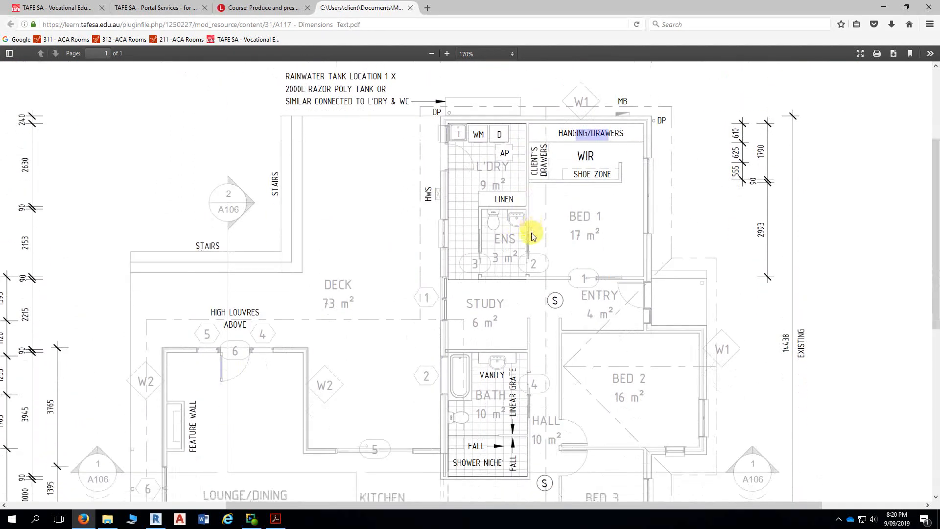
scroll(533, 236, up, 1)
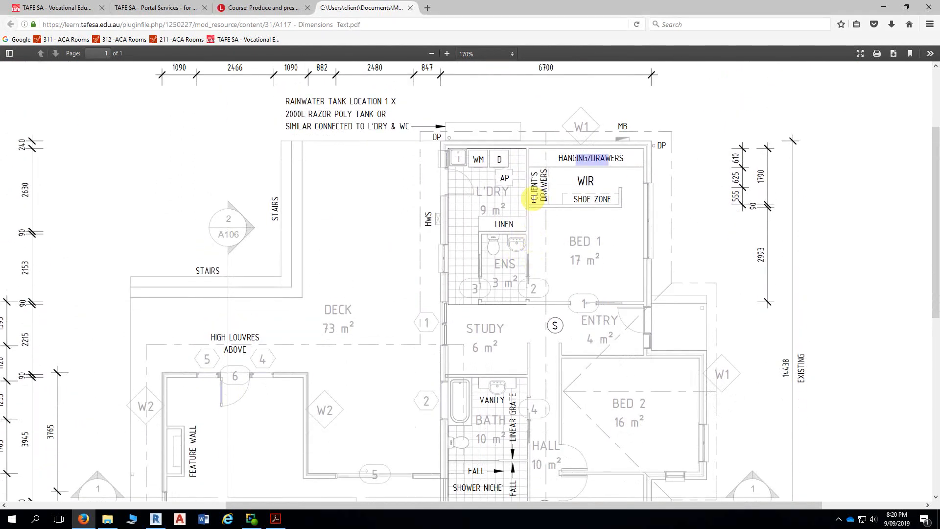
scroll(538, 184, up, 5)
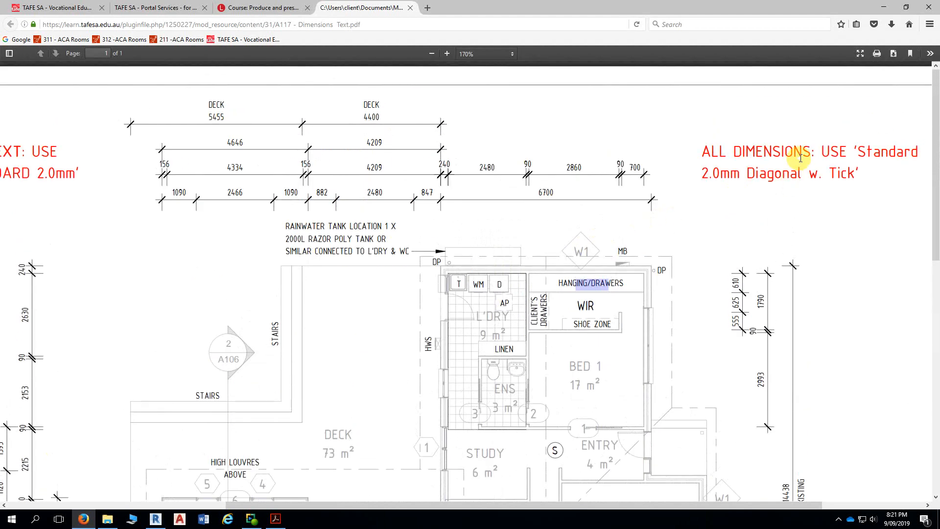
drag(702, 174, 742, 175)
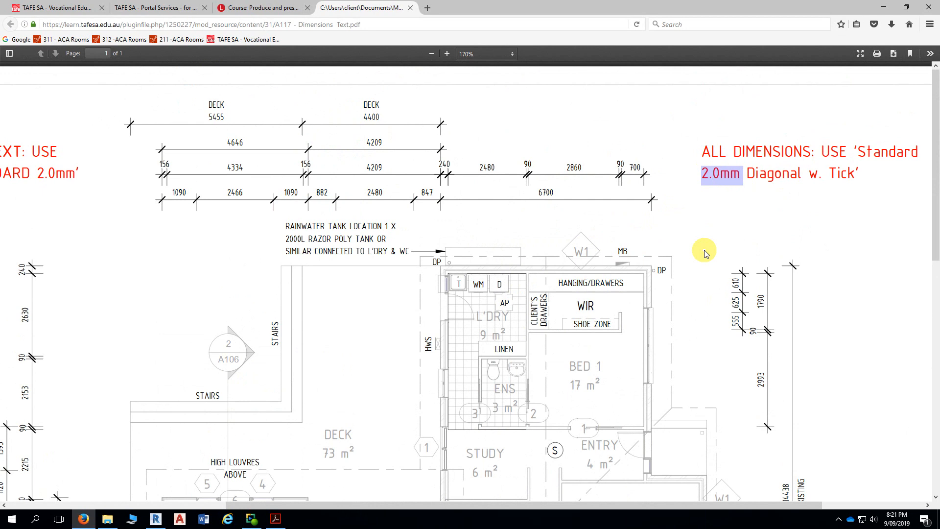
Step: Compare the text size of the WIR label with the SHOE ZONE label above BED 1, and return to the full-sheet overview
ctrl+scroll(620, 249, up, 4)
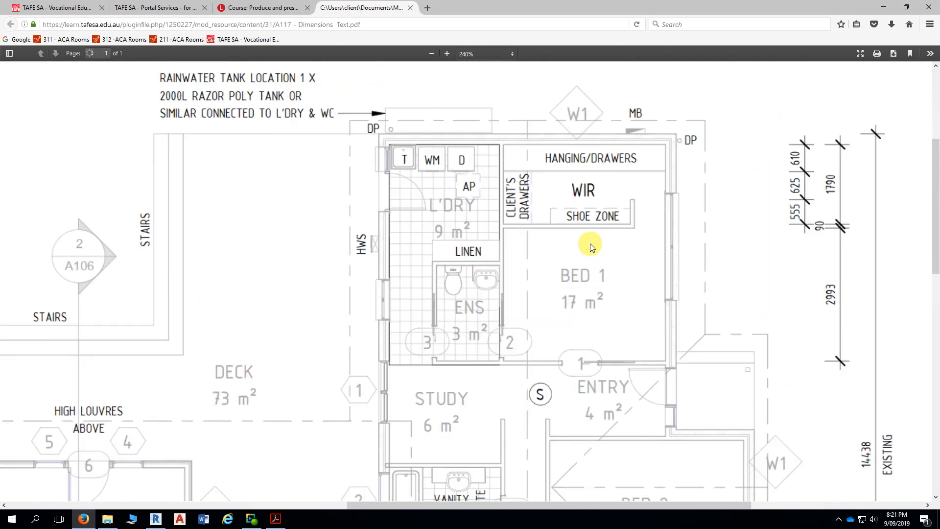
ctrl+scroll(589, 243, up, 3)
drag(564, 170, 597, 168)
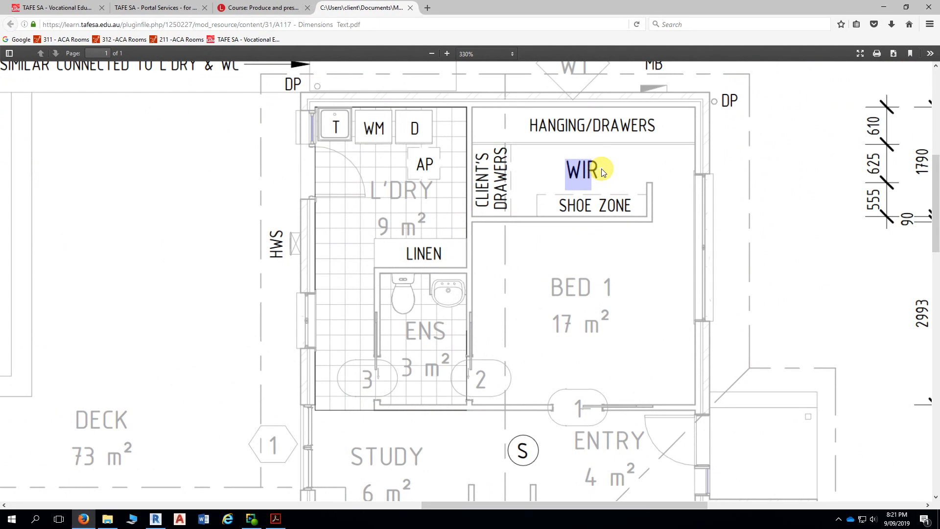
mouse_move(597, 170)
mouse_down()
mouse_move(584, 164)
mouse_move(594, 183)
mouse_move(585, 165)
mouse_up()
click(597, 170)
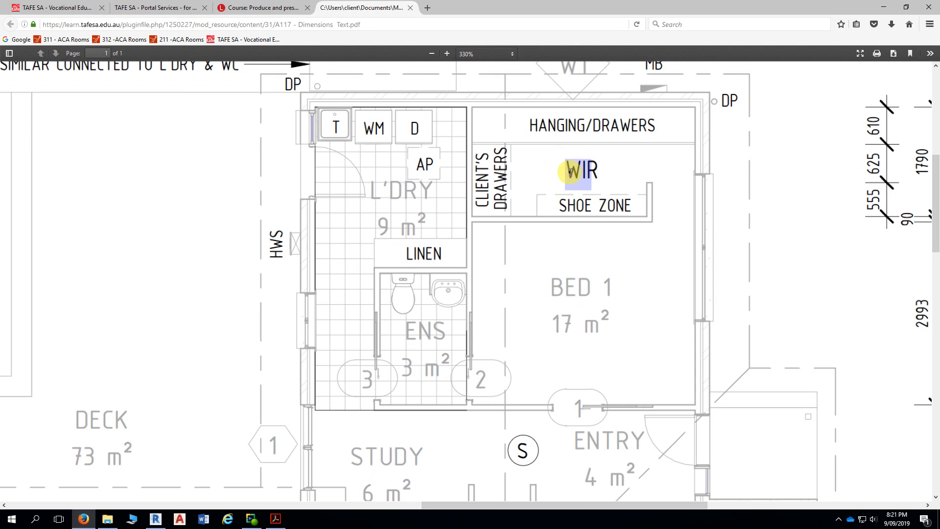
drag(565, 172, 600, 171)
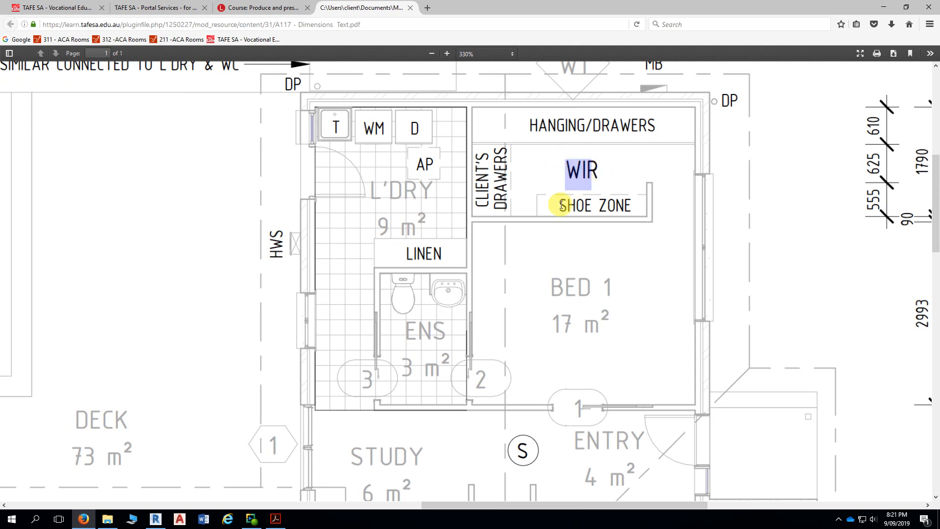
drag(557, 205, 628, 204)
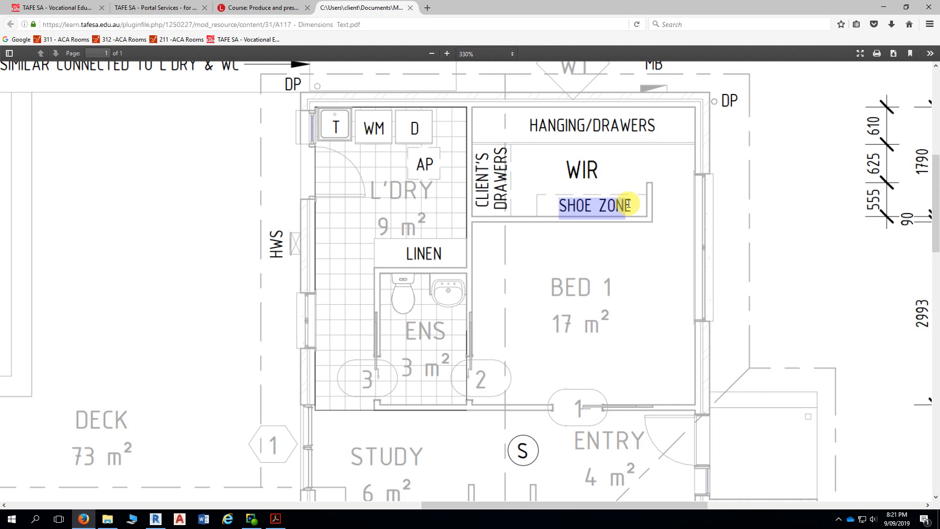
drag(629, 204, 632, 206)
ctrl+scroll(519, 223, down, 10)
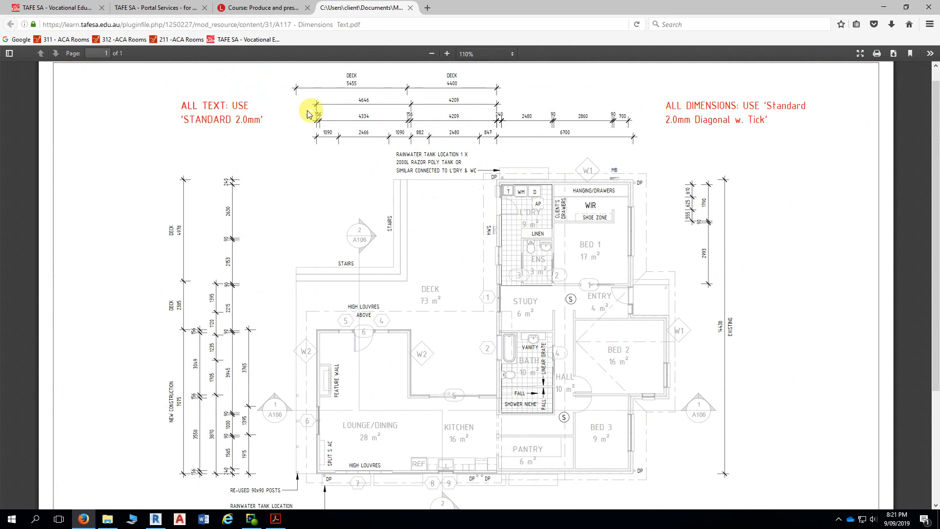
Step: Check the text style and dimension style notes on the Dimensions & Text sheet, along with the WIR label
drag(183, 109, 256, 121)
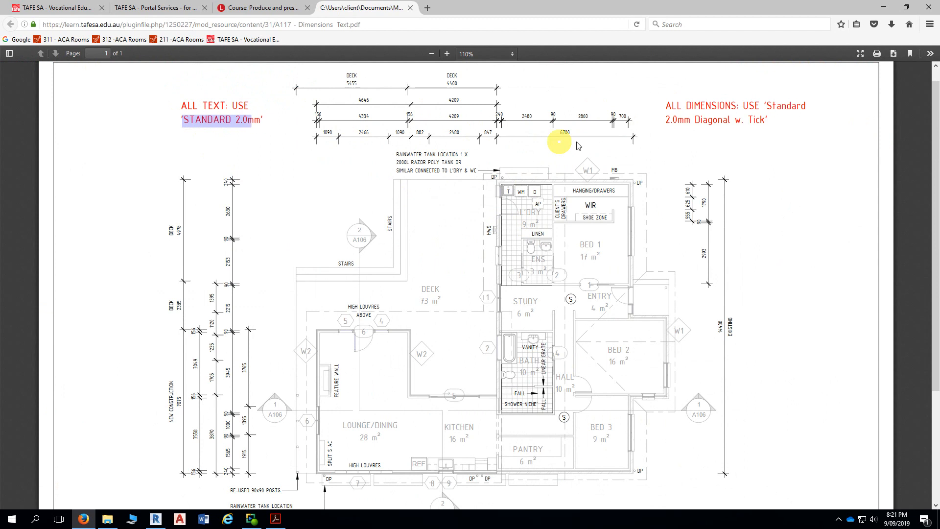
drag(667, 108, 796, 108)
drag(667, 120, 743, 120)
click(737, 121)
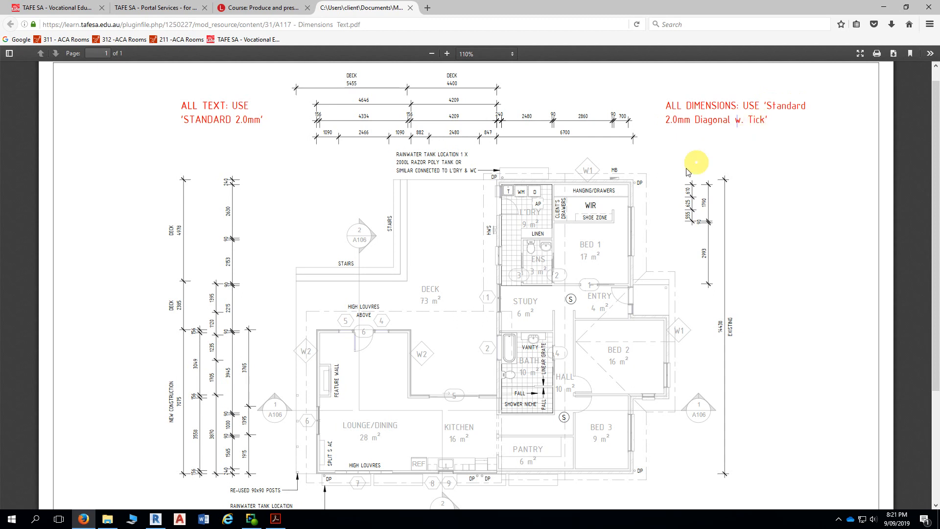
drag(586, 205, 598, 205)
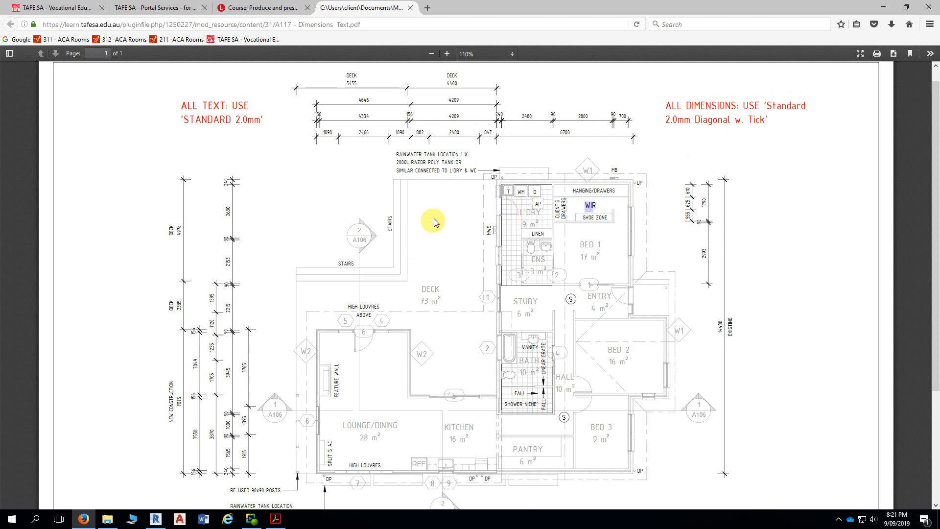
Step: Examine the wording and line breaks of the three-line rainwater tank note north-west of the laundry
ctrl+scroll(440, 186, up, 5)
scroll(409, 176, down, 1)
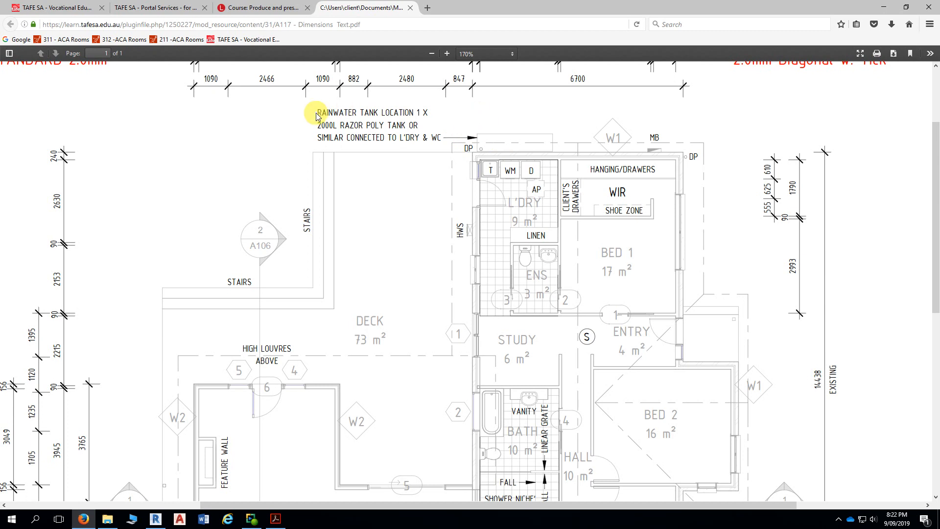
drag(317, 110, 442, 140)
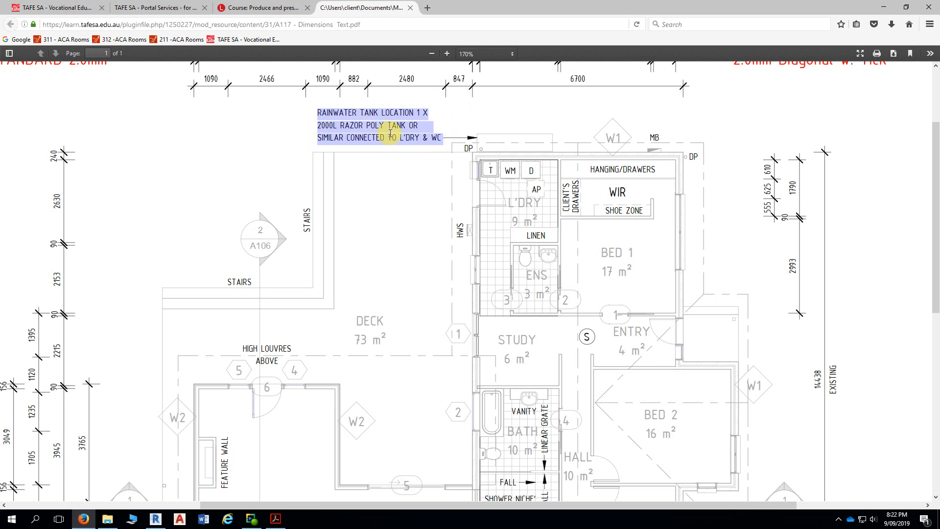
click(464, 122)
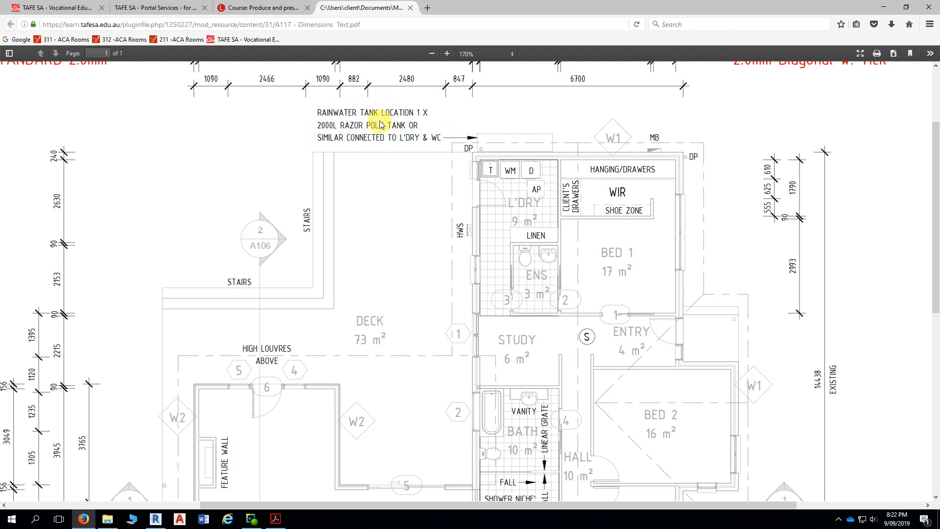
drag(319, 114, 431, 116)
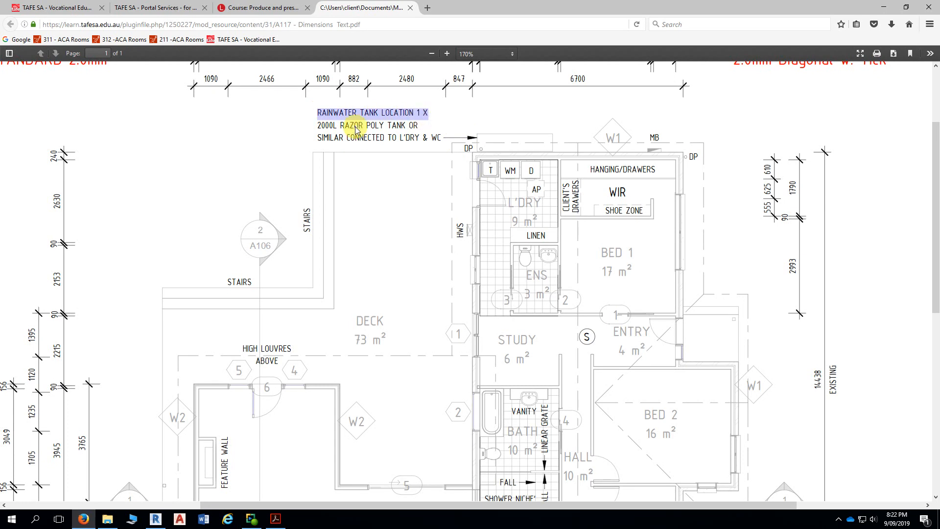
click(319, 126)
drag(319, 126, 417, 125)
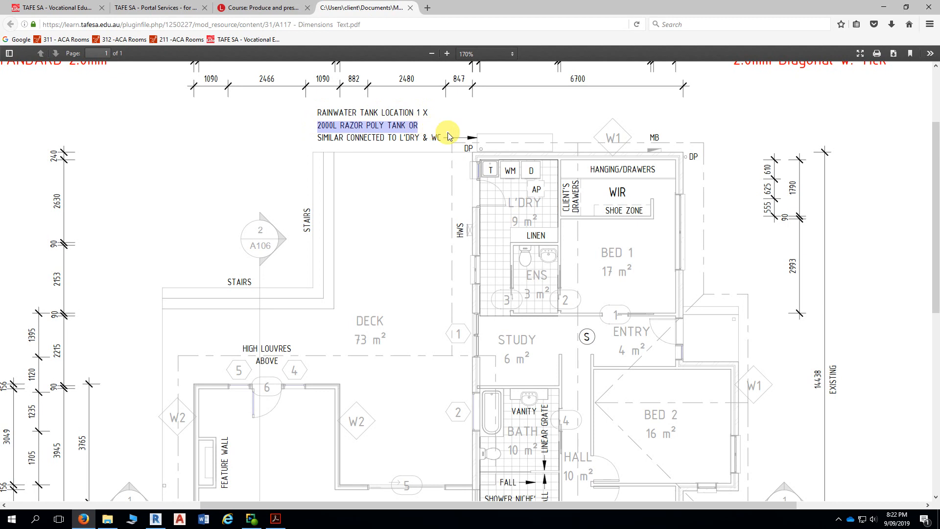
drag(318, 113, 429, 149)
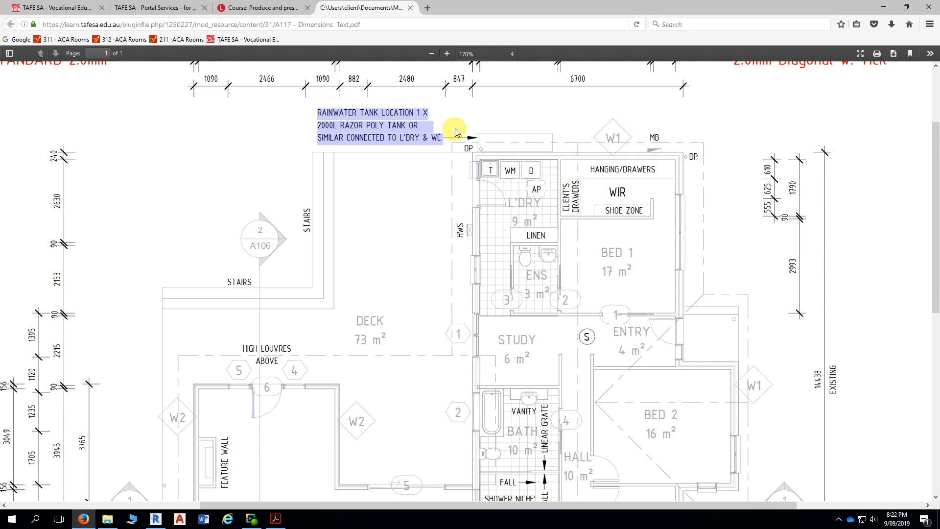
Step: Examine the leader arrow joining the rainwater tank note to the tank, and the labels around the laundry
scroll(458, 125, up, 1)
ctrl+scroll(465, 147, up, 3)
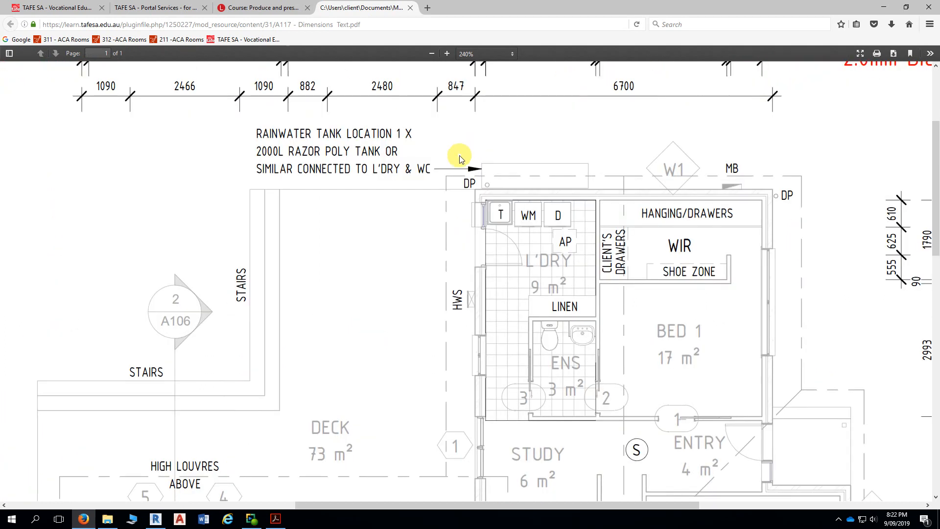
scroll(460, 154, up, 1)
ctrl+scroll(460, 161, up, 3)
scroll(463, 167, down, 3)
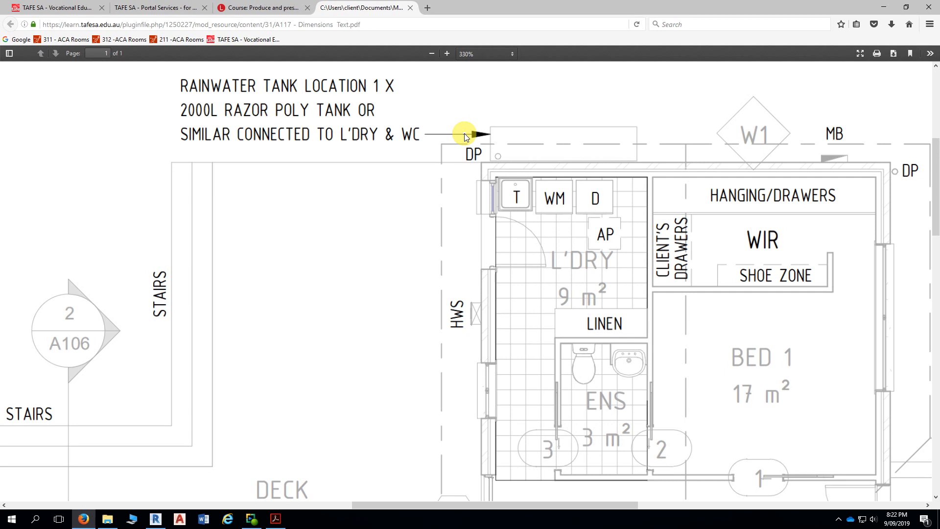
scroll(450, 128, down, 1)
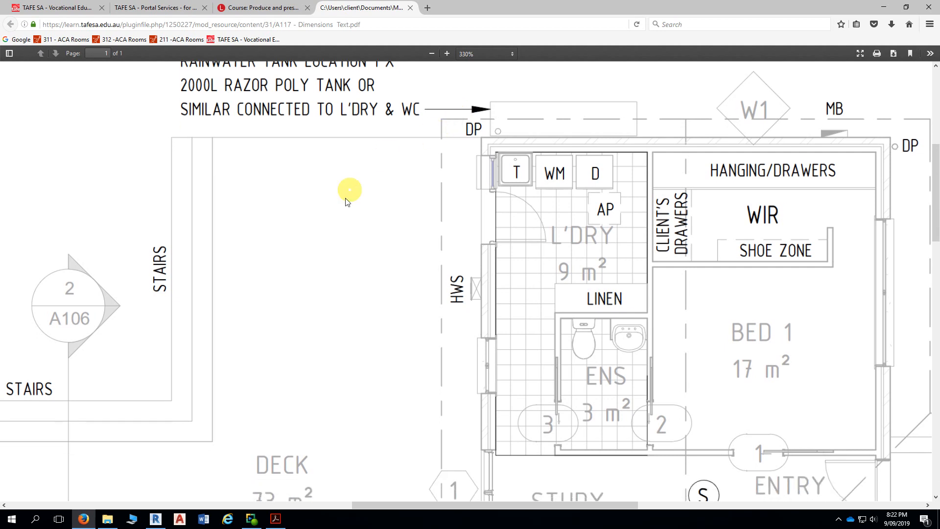
Step: Switch to Revit and review the Standard 2.0mm text type's properties and the available text types, dismissing the save reminder
mouse_move(157, 521)
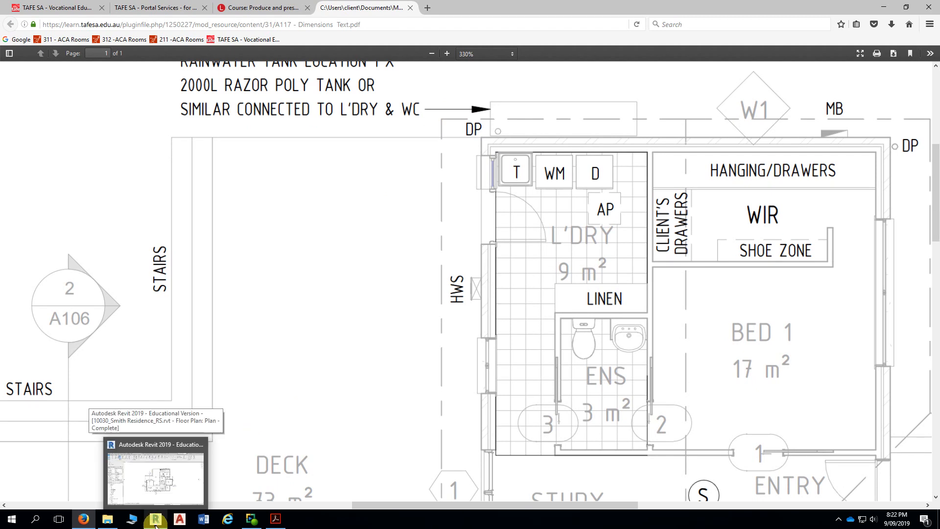
click(156, 523)
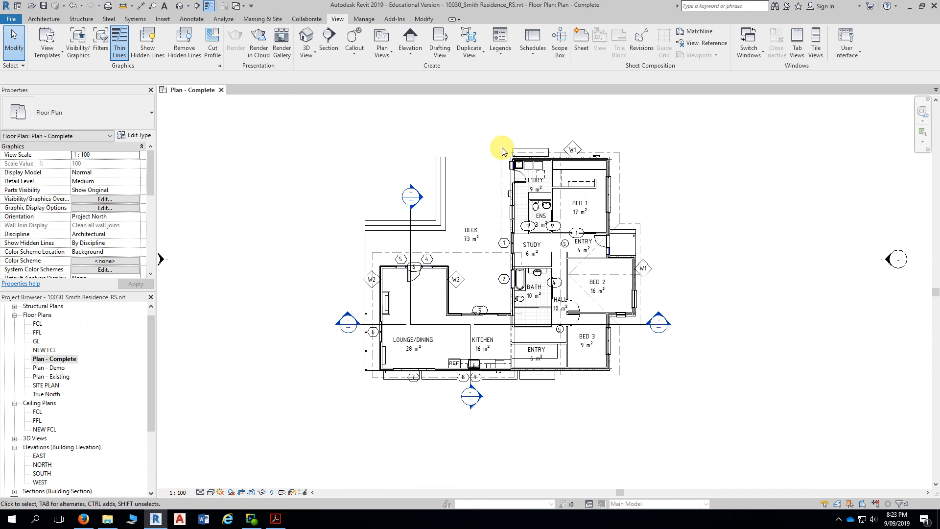
scroll(502, 147, up, 4)
middle_drag(506, 147, 482, 175)
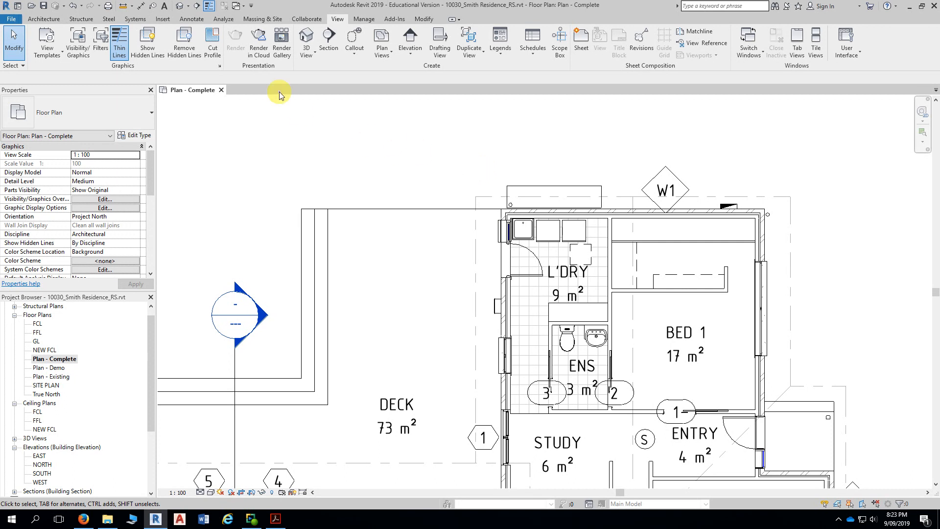
click(191, 22)
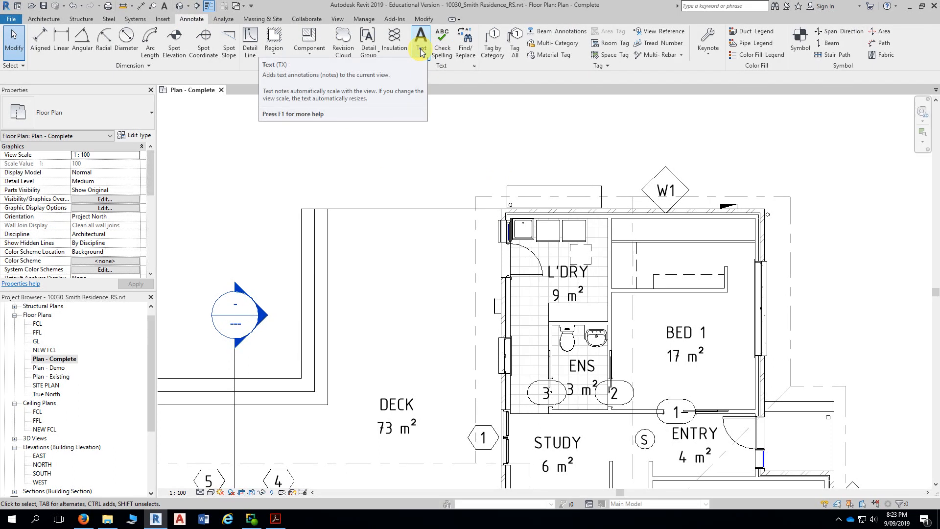
click(474, 67)
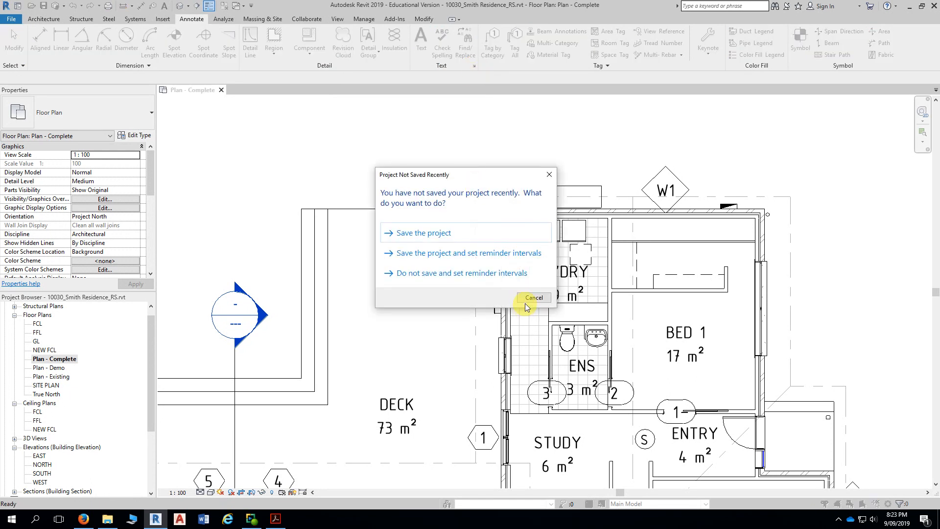
click(525, 301)
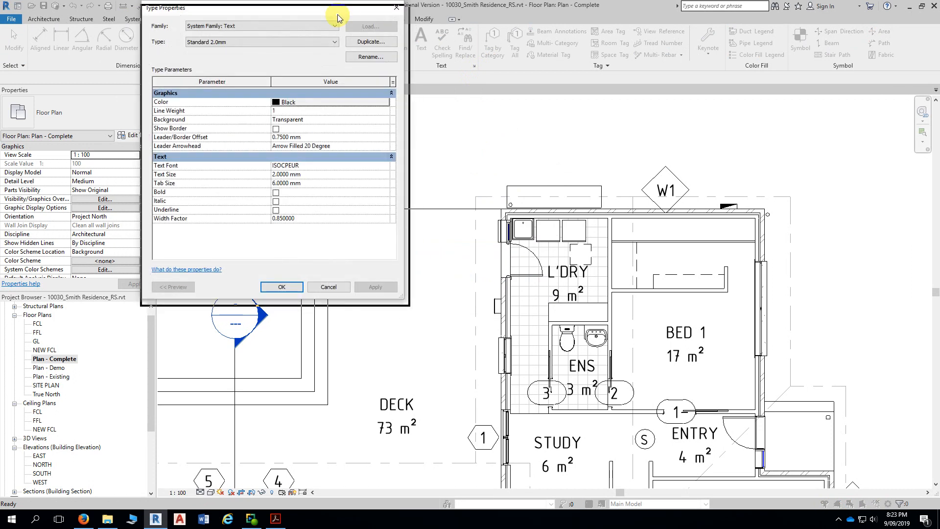
click(277, 46)
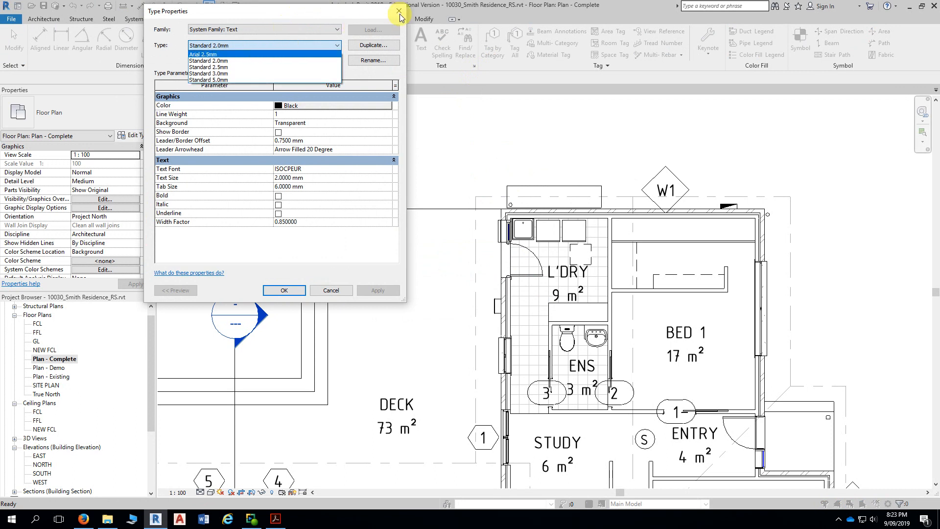
click(293, 10)
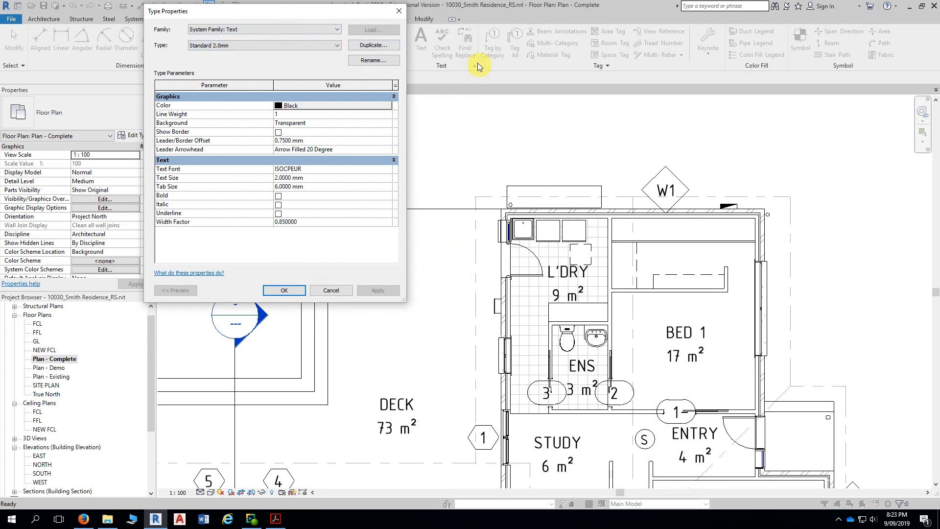
click(399, 11)
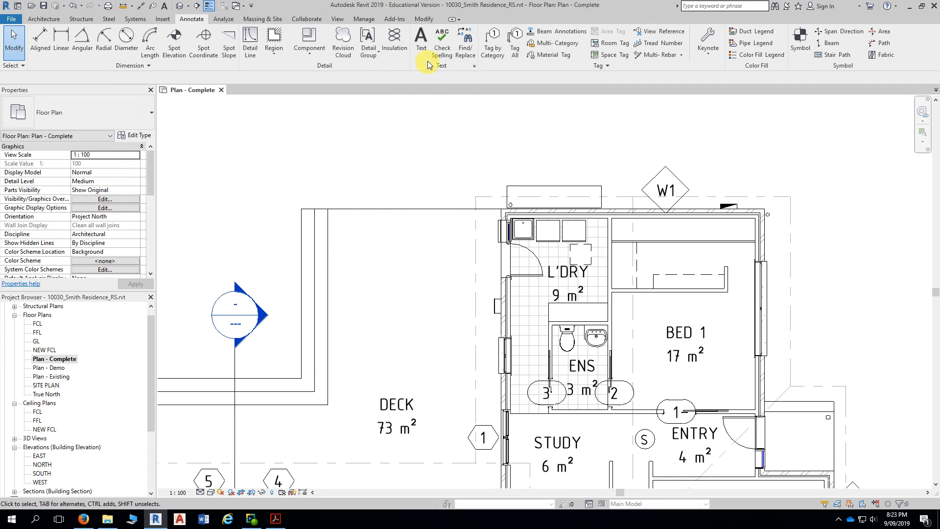
Step: Review the leader attachment and alignment options for placing Standard 2.0mm text, and leave the Text command
click(424, 46)
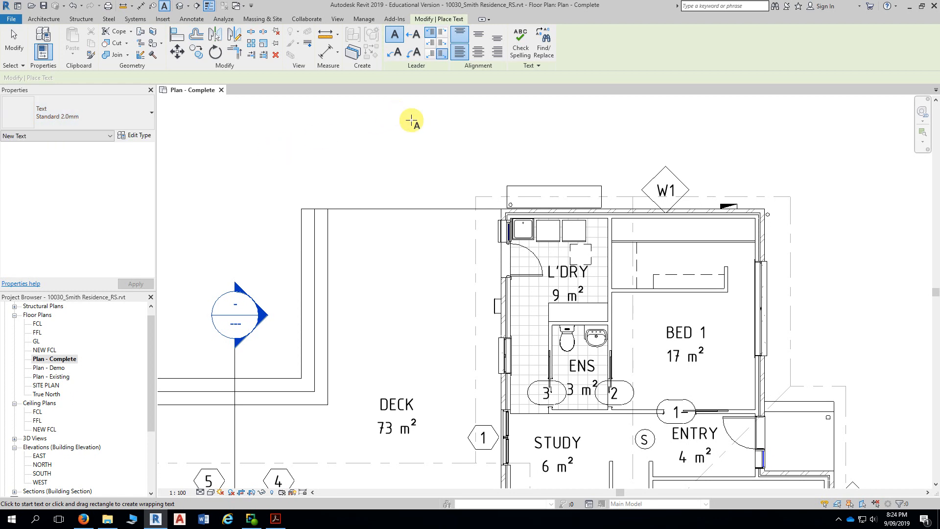
middle_drag(461, 139, 436, 139)
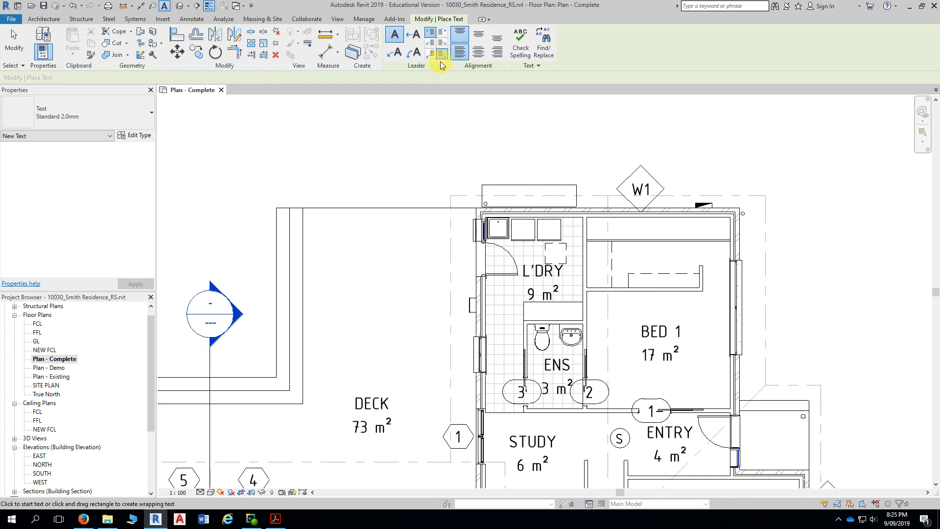
click(440, 54)
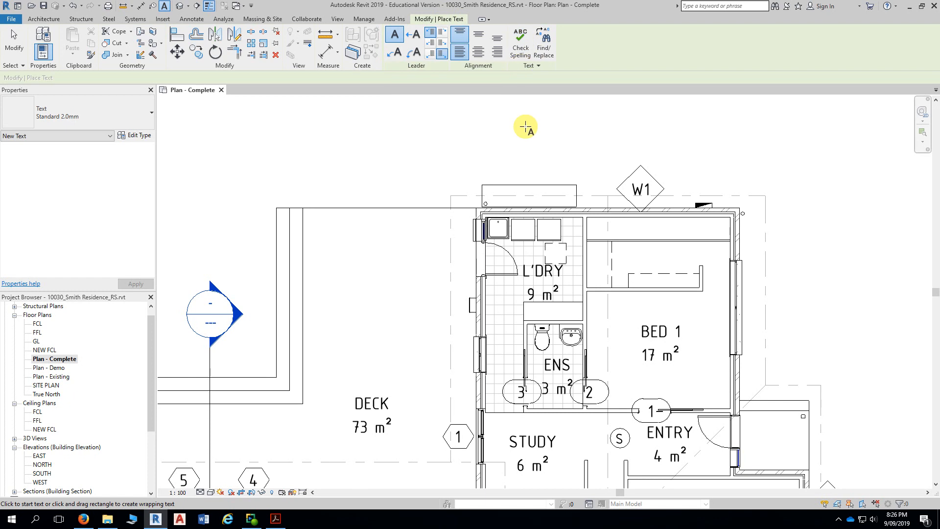
click(14, 47)
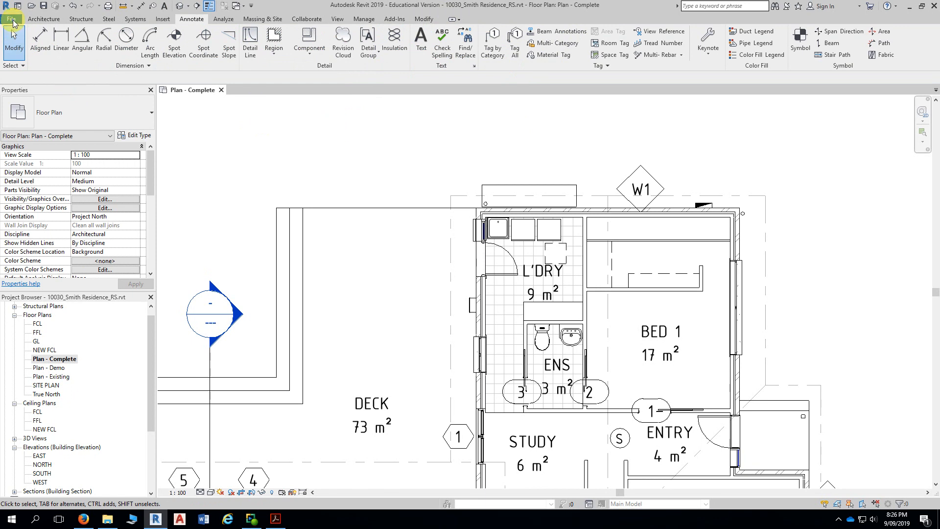
Step: Set the main spell-check dictionary to British English (ise) in the program options
click(12, 20)
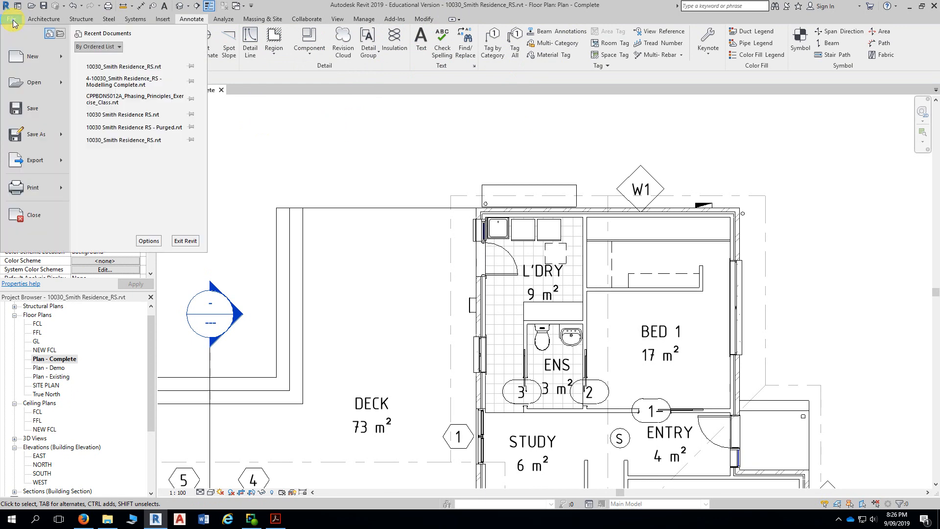
click(147, 241)
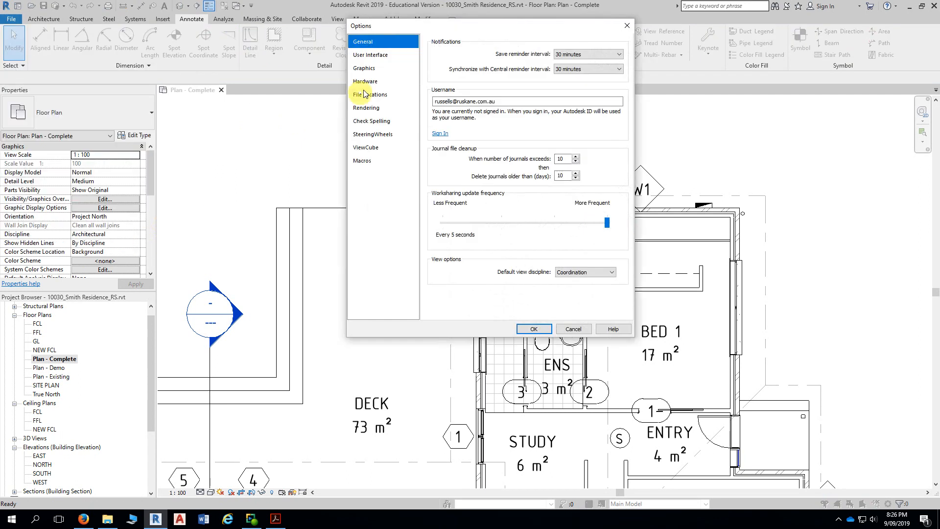
drag(422, 30, 397, 18)
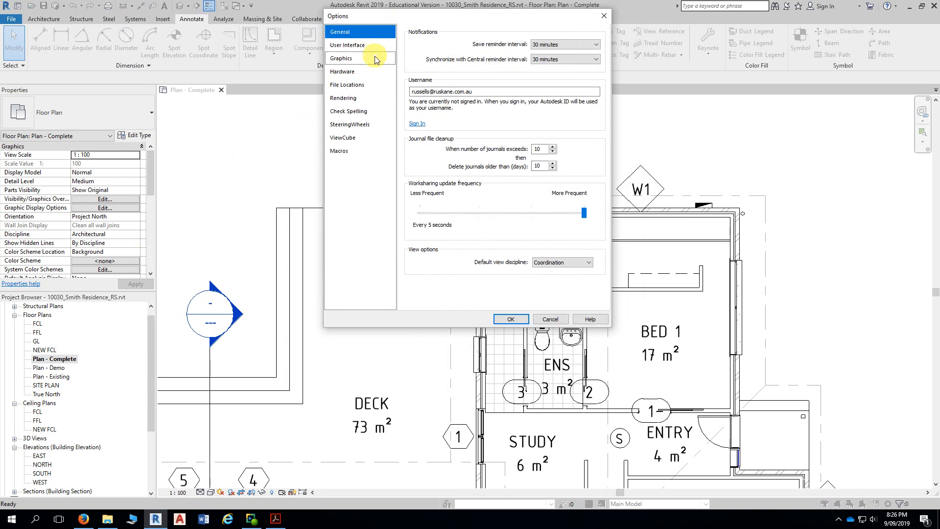
click(351, 114)
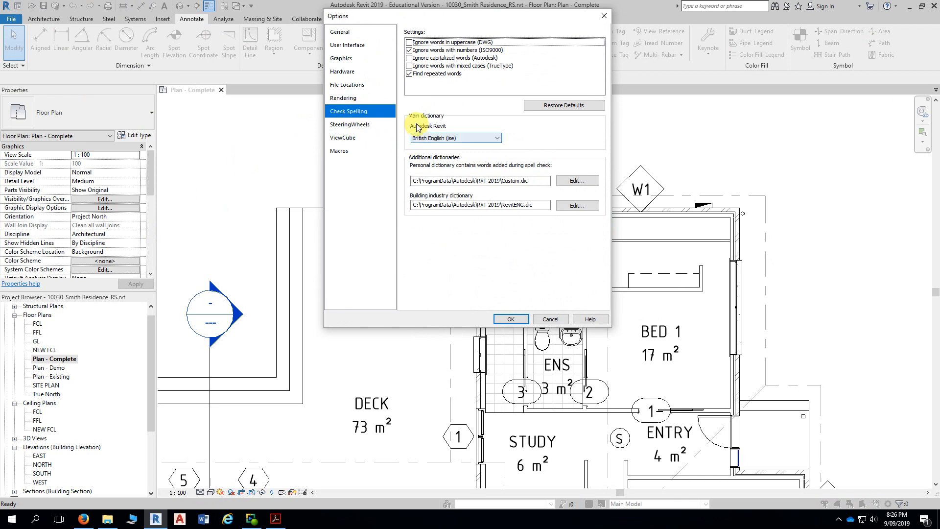
click(474, 137)
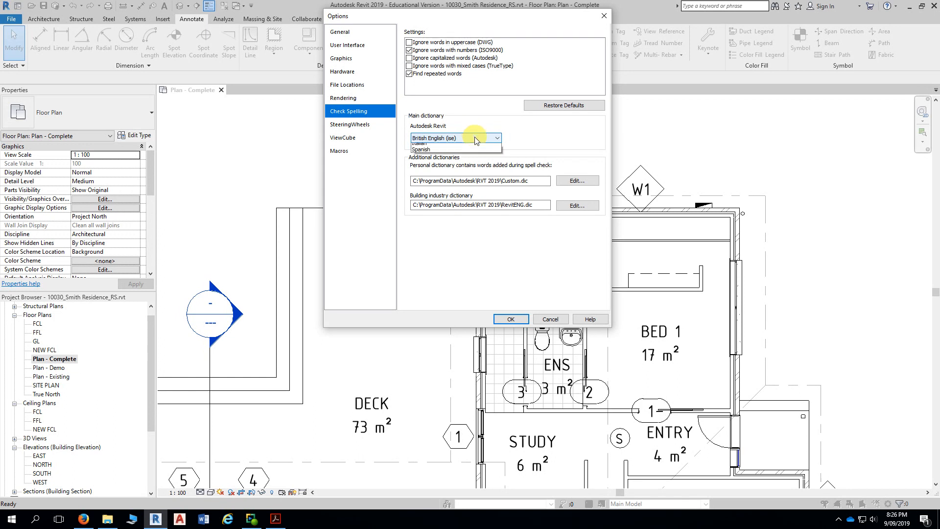
click(457, 147)
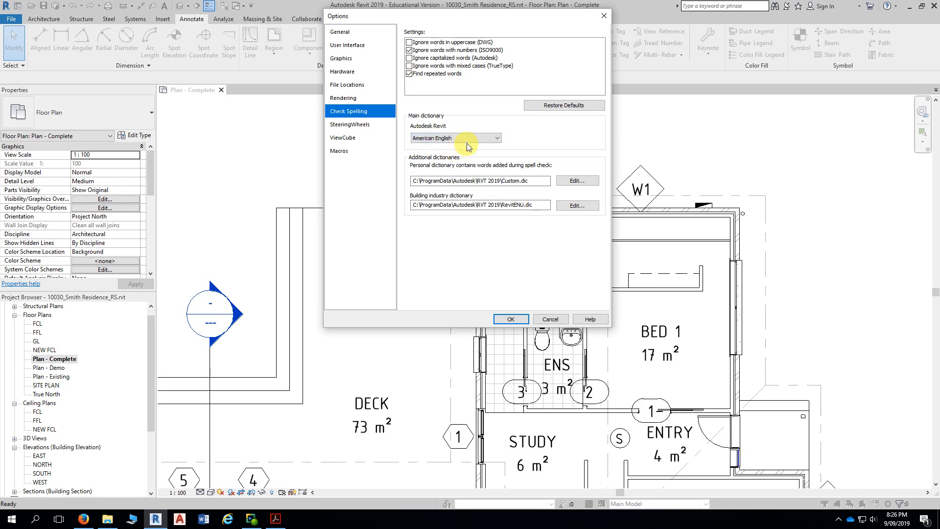
click(462, 136)
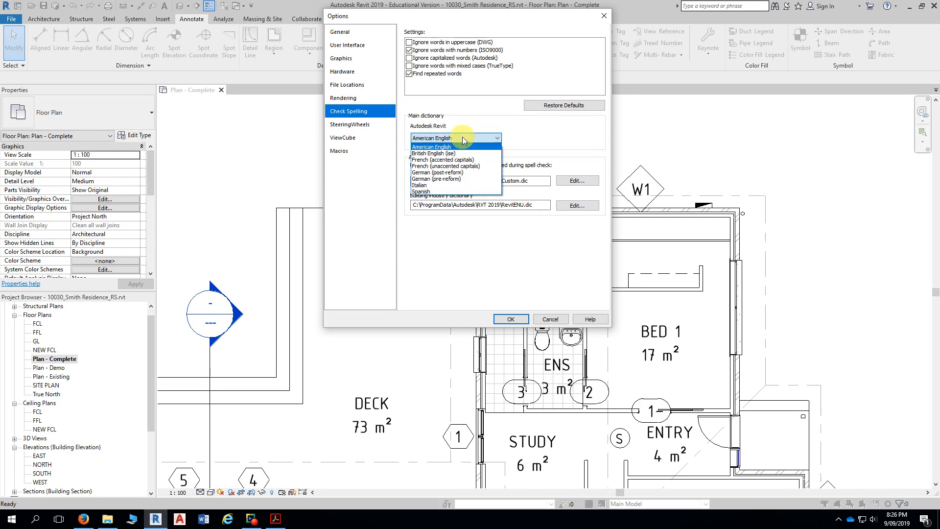
click(430, 153)
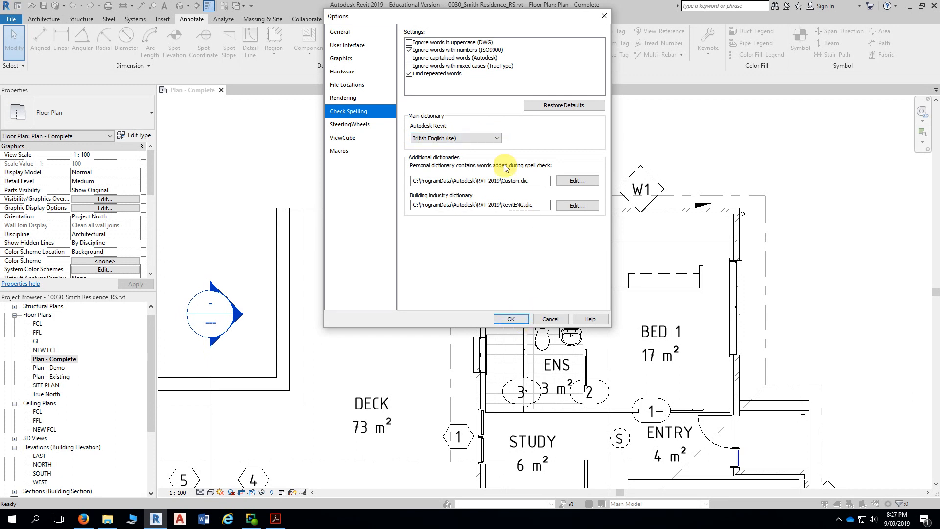
click(512, 320)
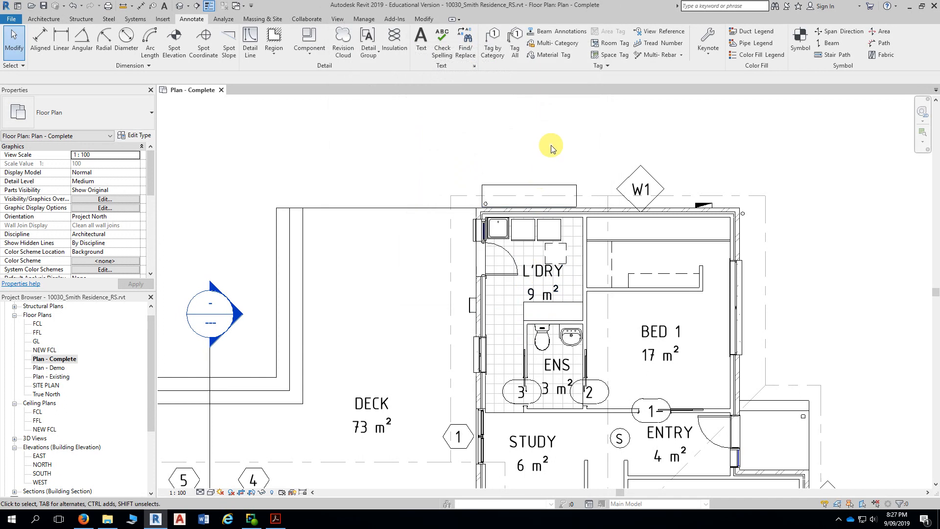
Step: Set up the Text command to place Standard 2.0mm notes with a one-segment leader beside the laundry's rainwater tank
click(421, 52)
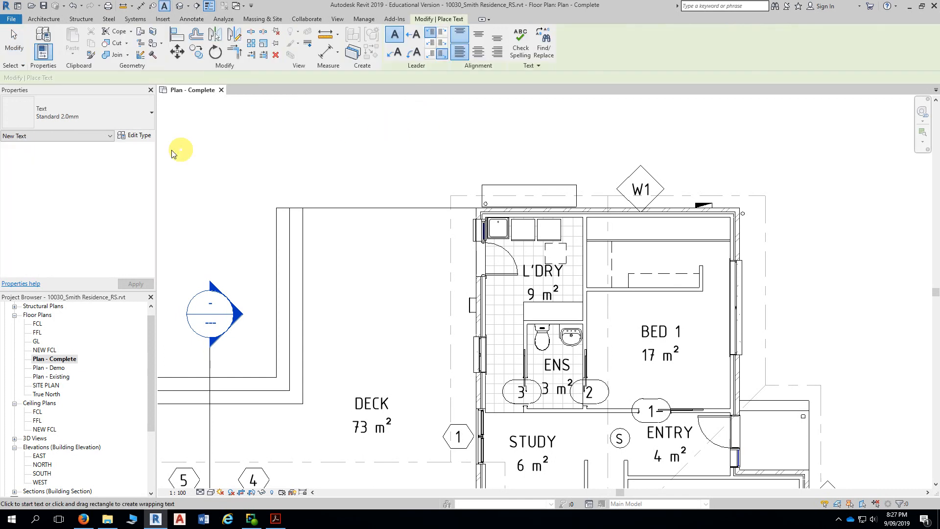
click(416, 37)
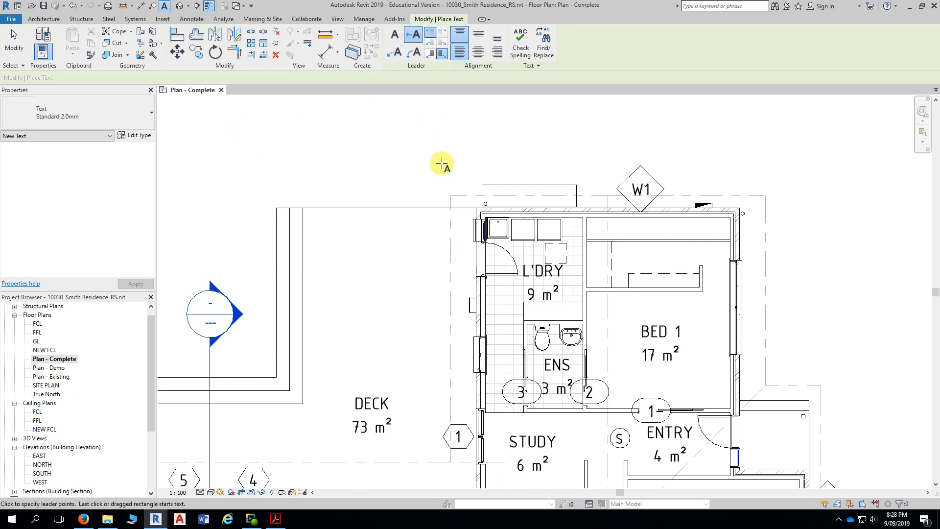
scroll(448, 176, up, 3)
middle_drag(451, 179, 537, 153)
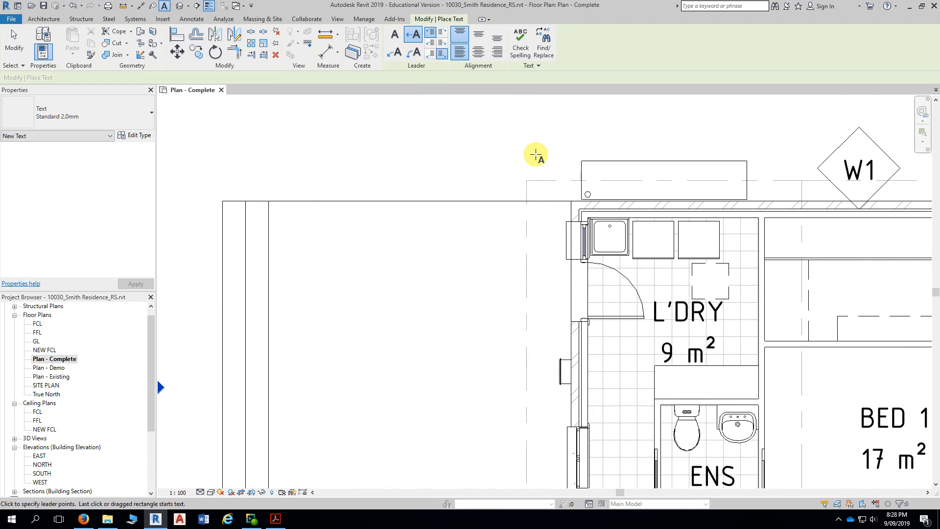
click(577, 169)
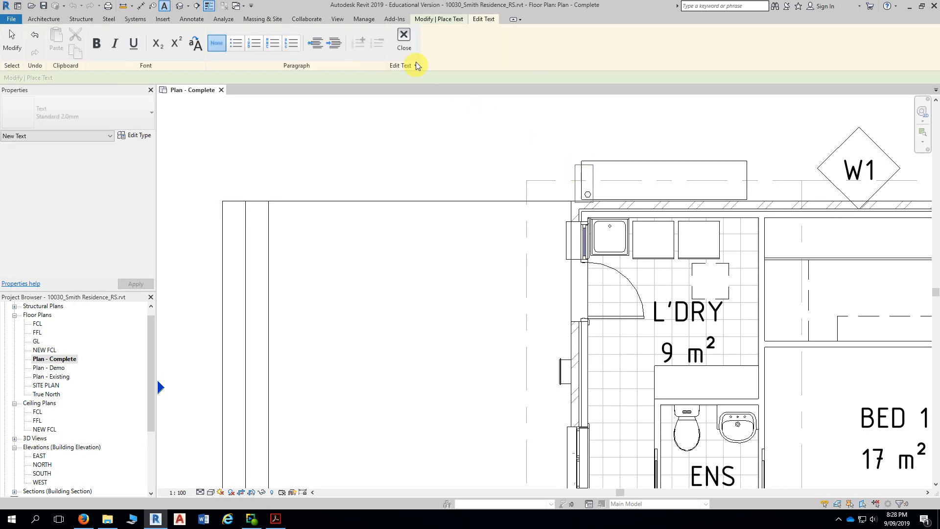
click(404, 39)
key(Escape)
key(Escape)
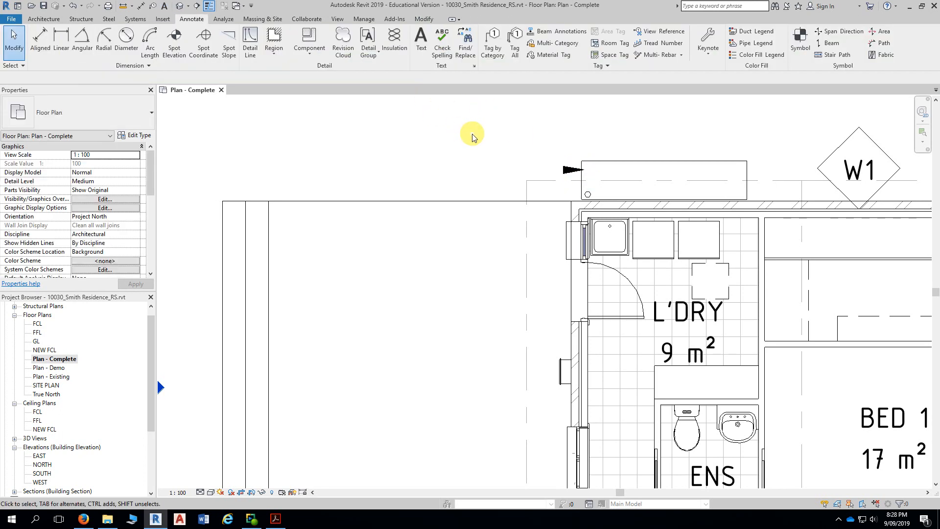
Step: Place a one-segment text leader horizontally from the rainwater tank's short side facing the deck, ready for the note text
click(421, 44)
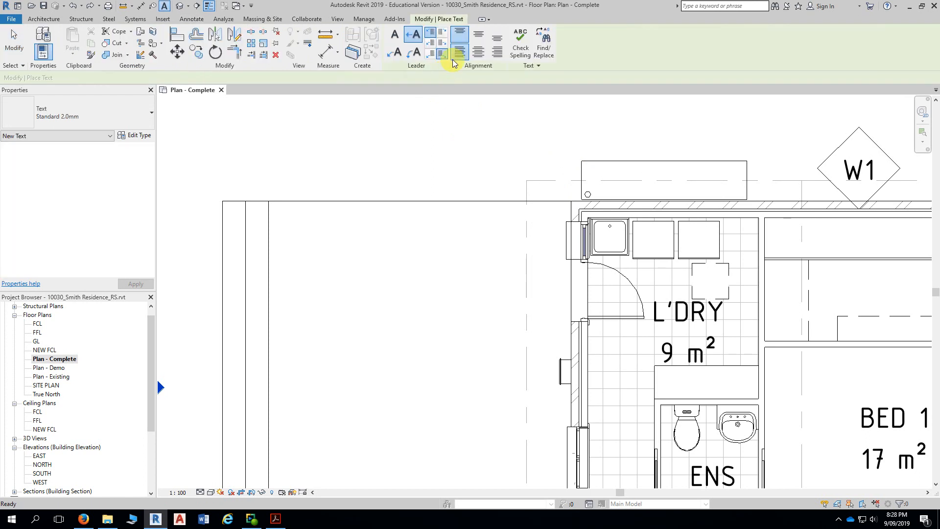
click(581, 170)
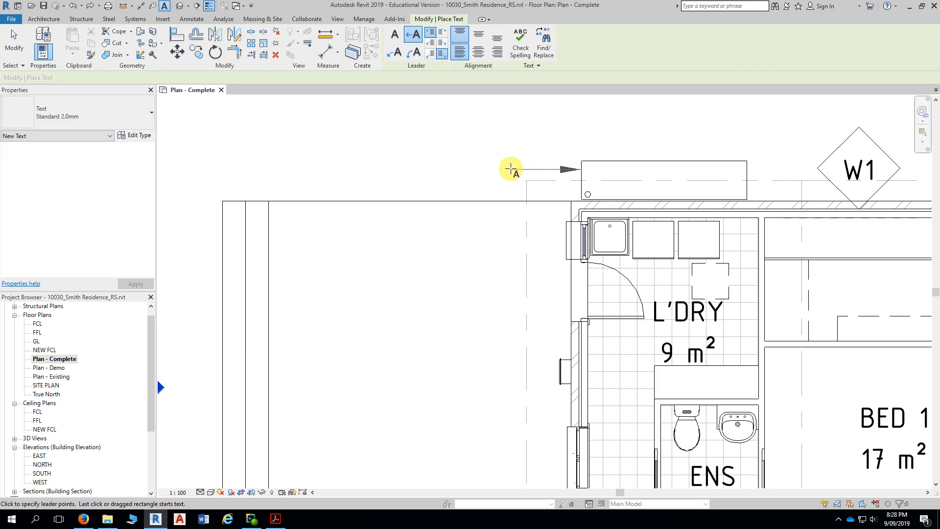
click(511, 169)
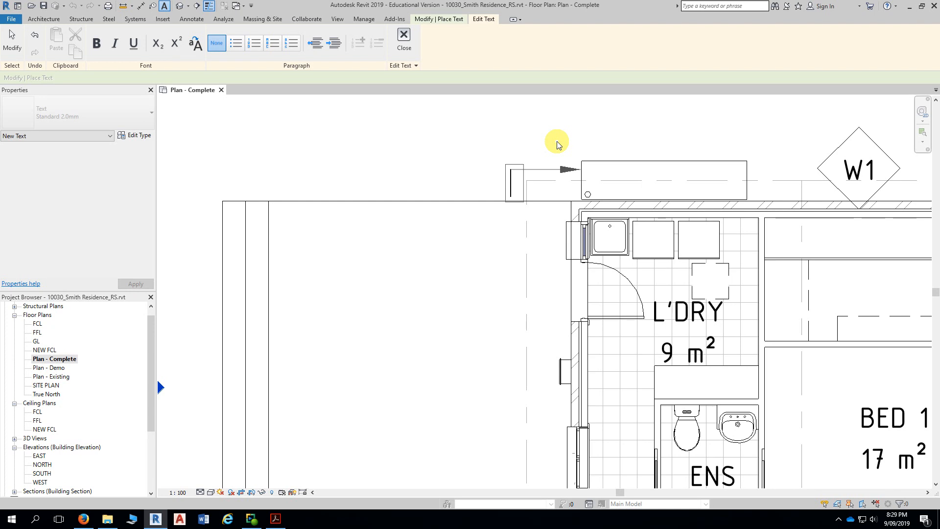
Step: Enter the note "RAINWATER TANK LOCATION 1 X 2000L RAZOR POLY TANK OR SIMILAR CONNECTED TO L'DRY & WC" and finish the Text command
text(RAINWATER)
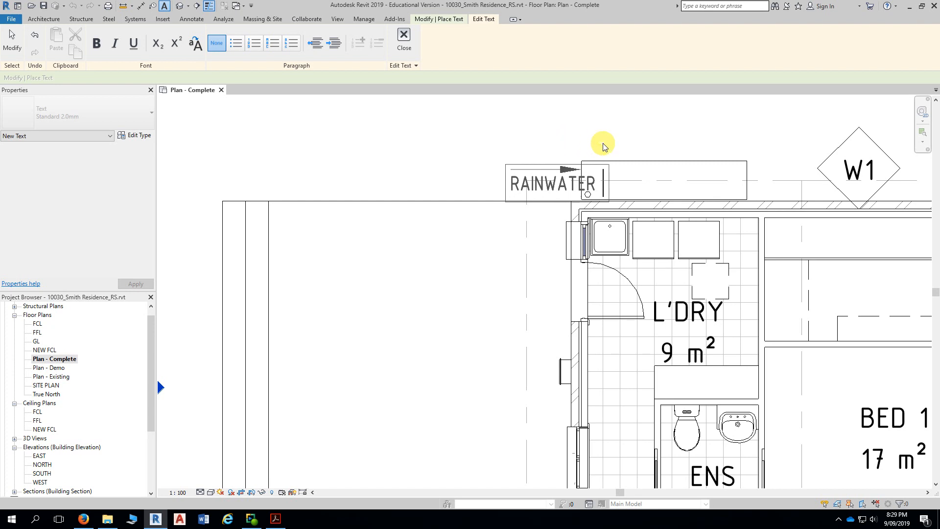
middle_drag(603, 143, 351, 130)
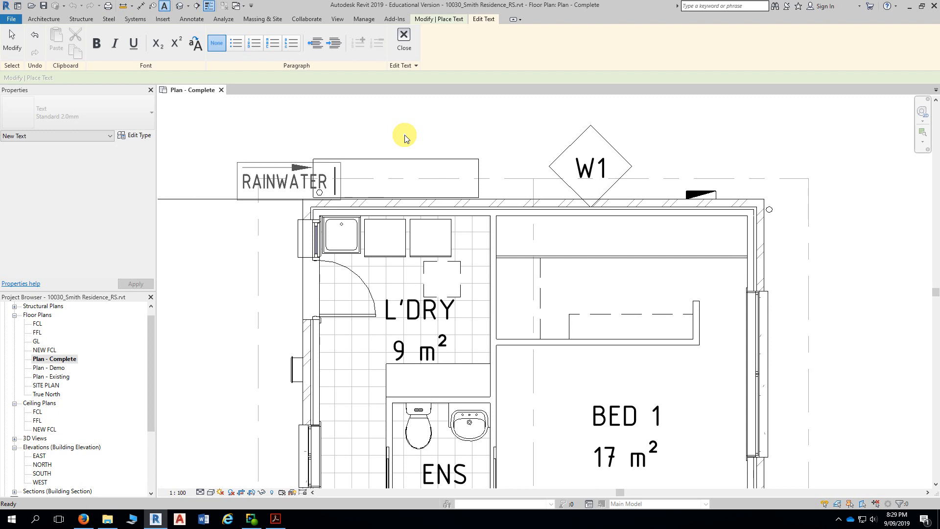
text(TANK LOCA)
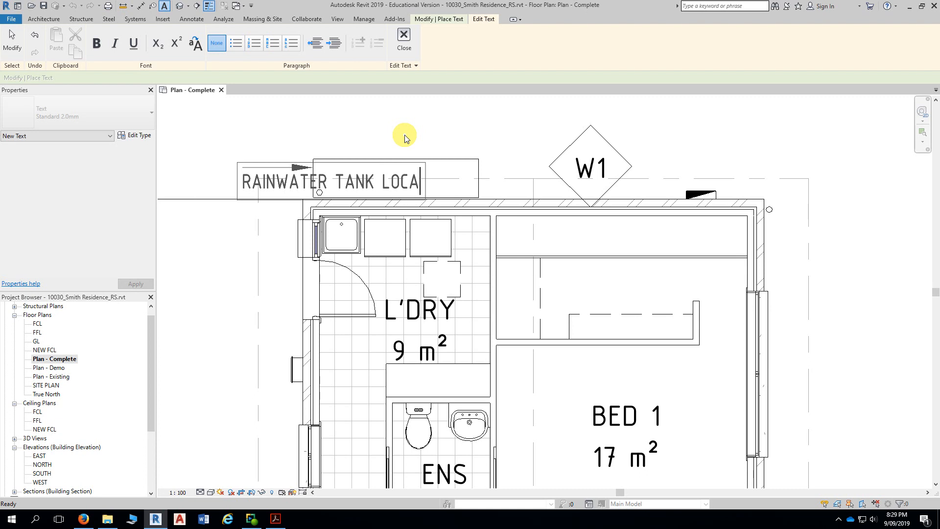
text(TION 1 X )
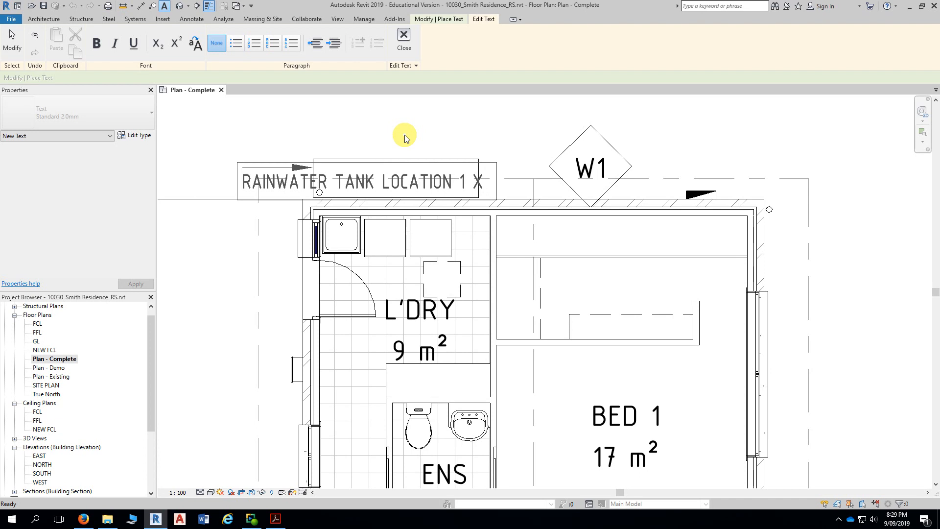
text(2000)
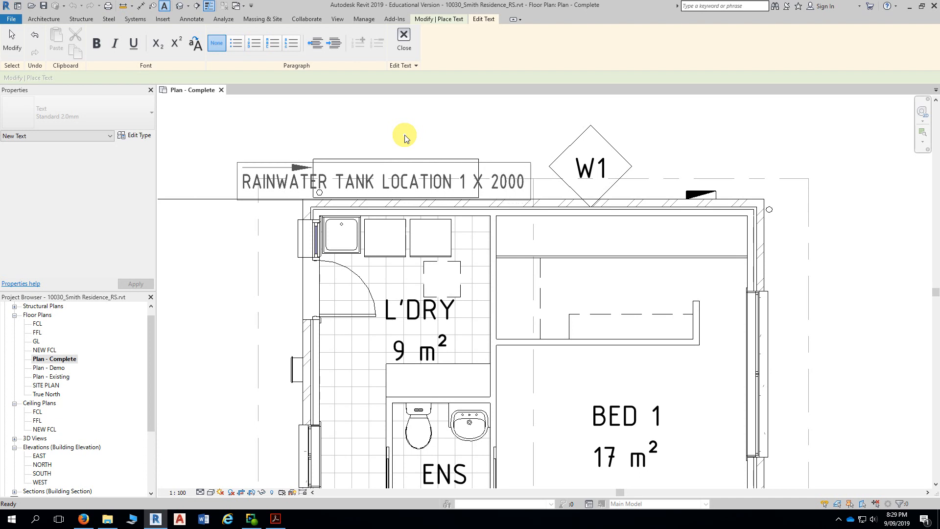
text(L RAZOR)
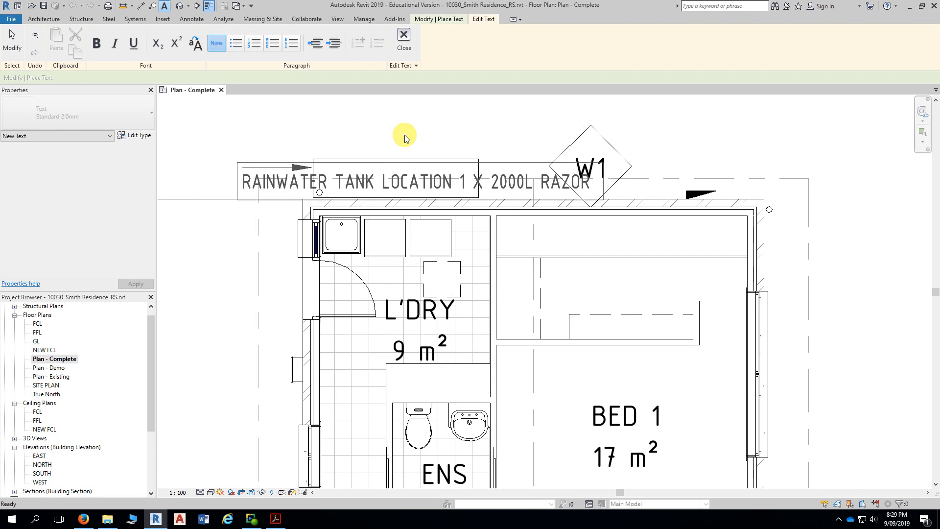
text( POL)
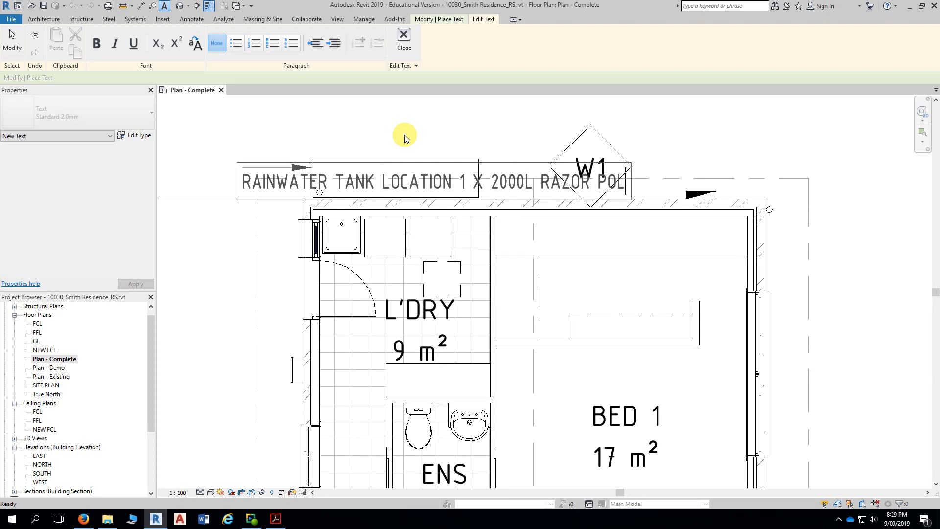
text(Y TA)
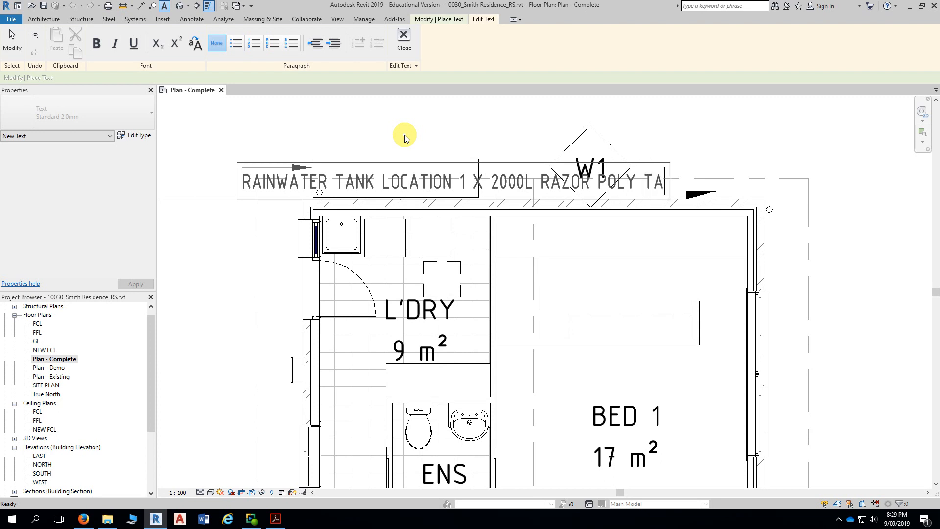
text(NK OR)
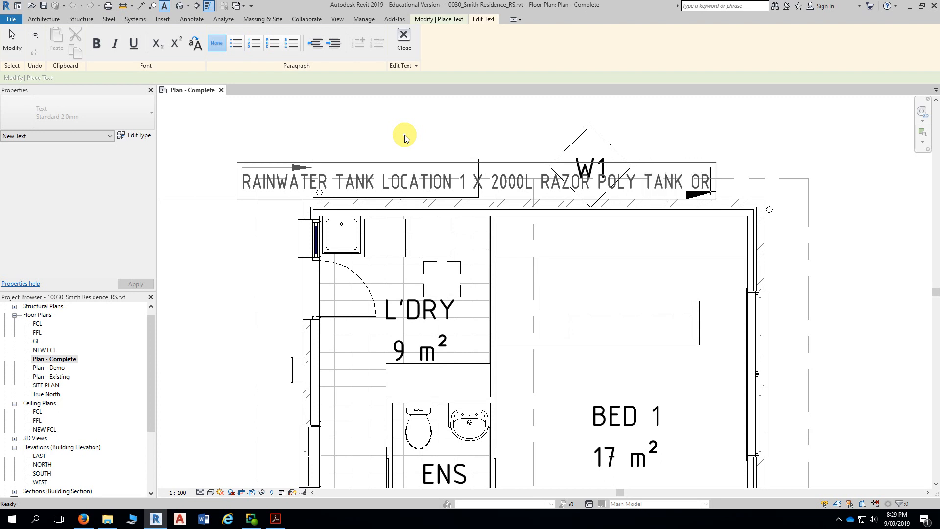
text( SIMILAR)
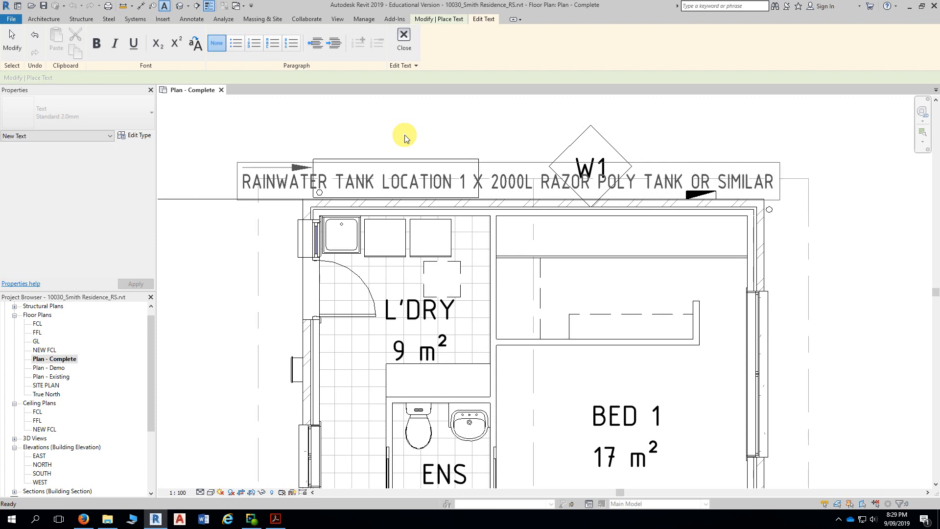
text( CONNE)
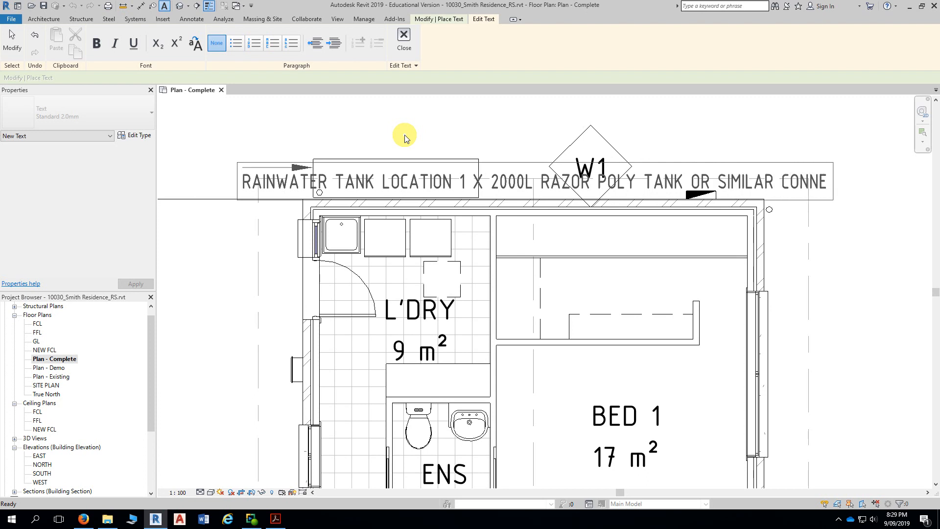
text(CTED)
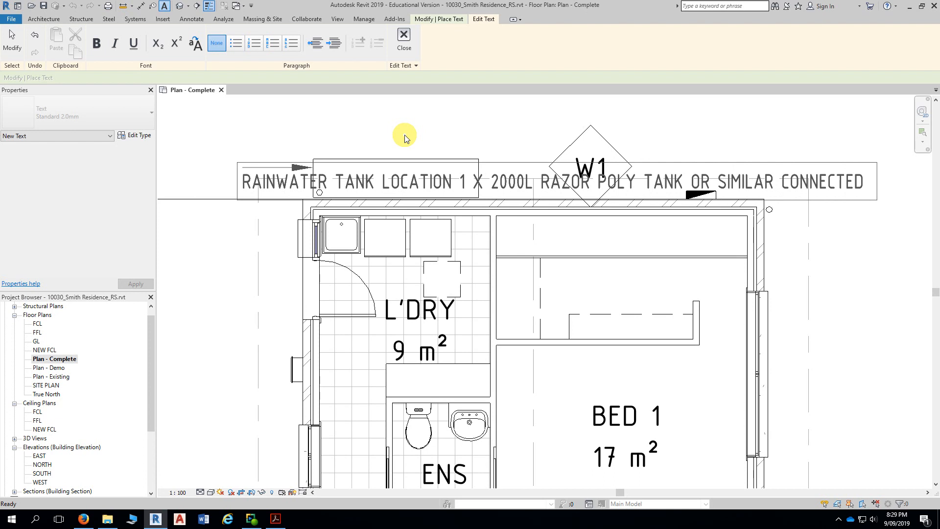
text( TO ')
key(BackSpace)
text(L'DR)
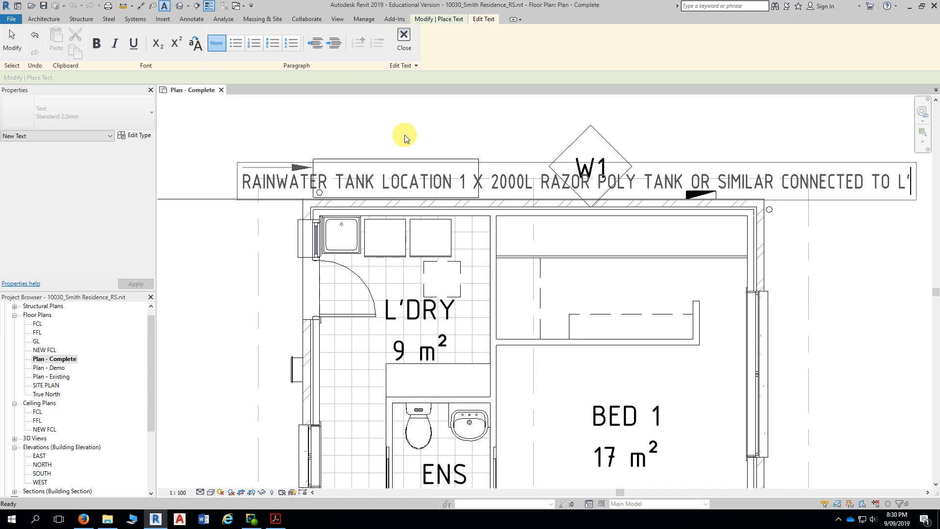
text(Y)
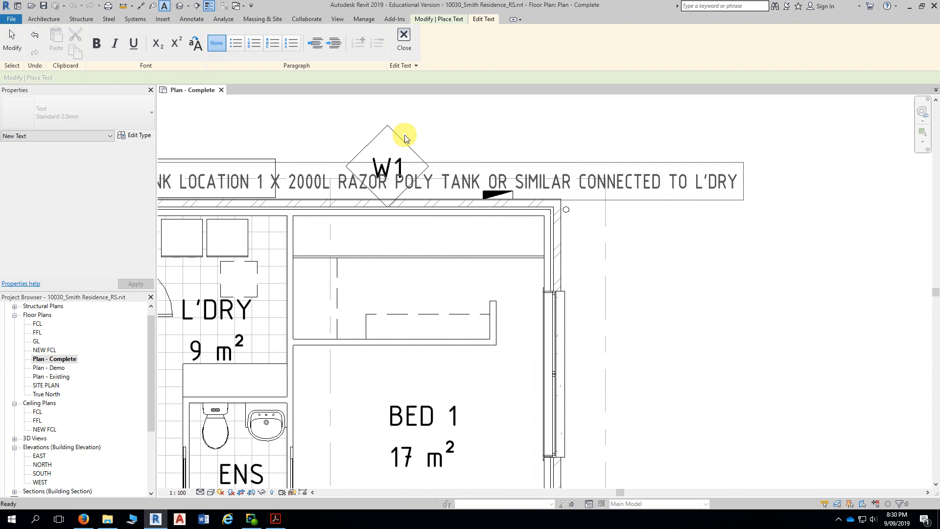
text( & W)
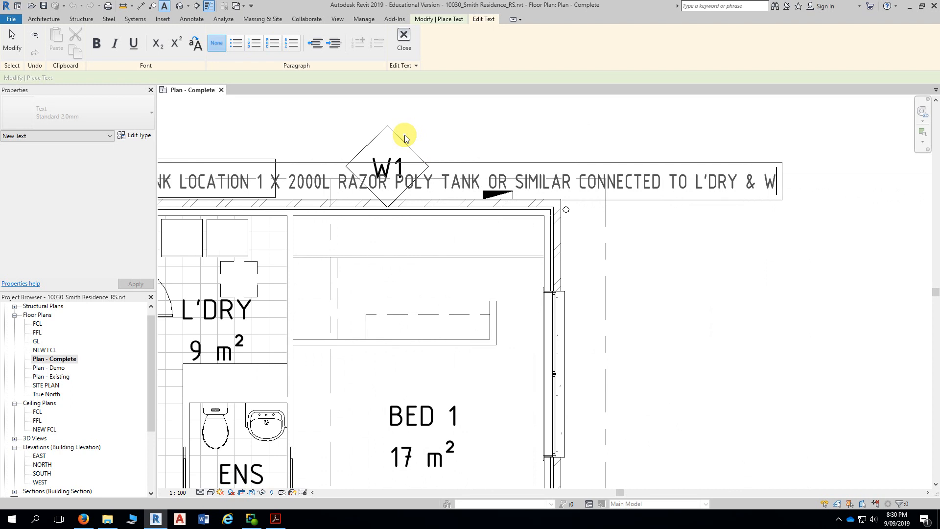
text(C)
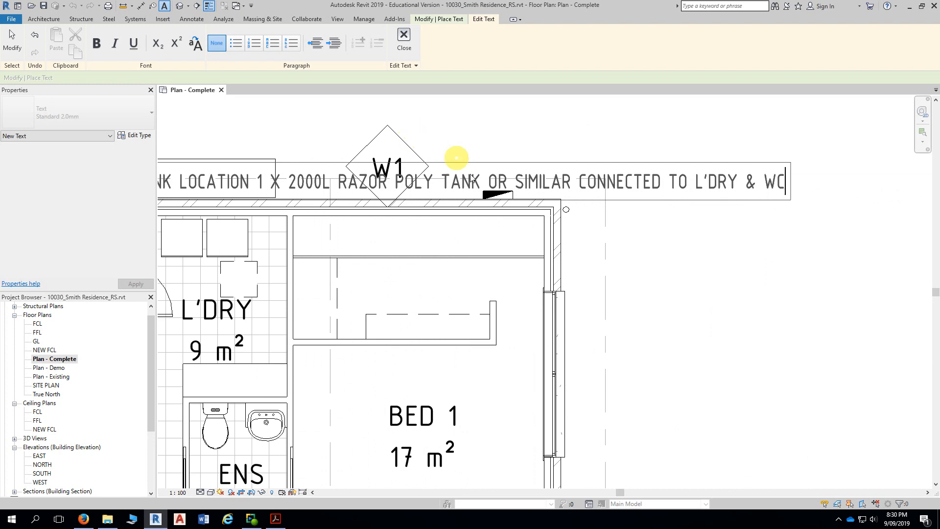
scroll(690, 262, down, 2)
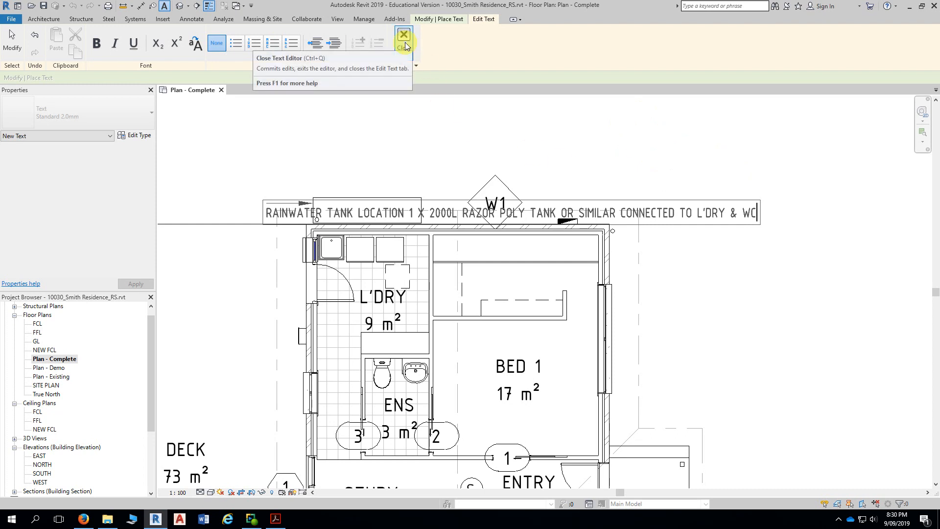
click(618, 137)
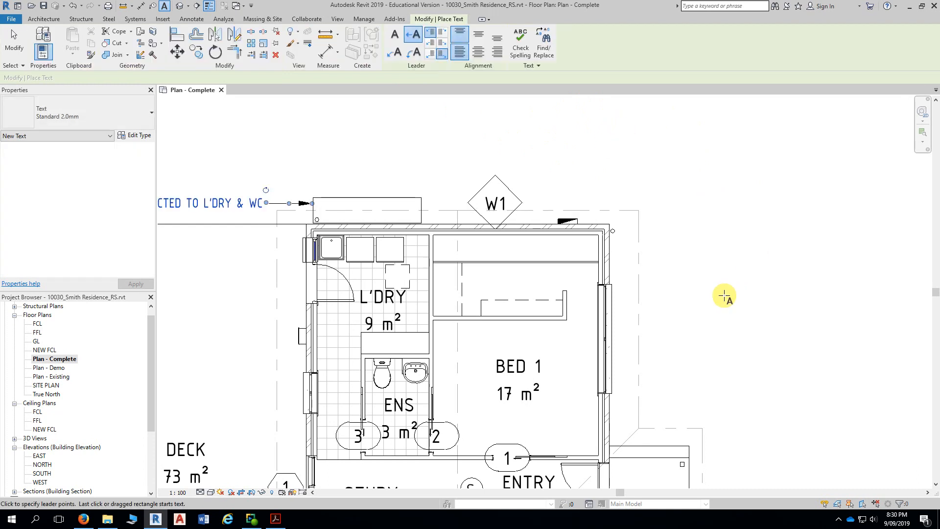
scroll(724, 295, down, 3)
middle_drag(733, 292, 789, 260)
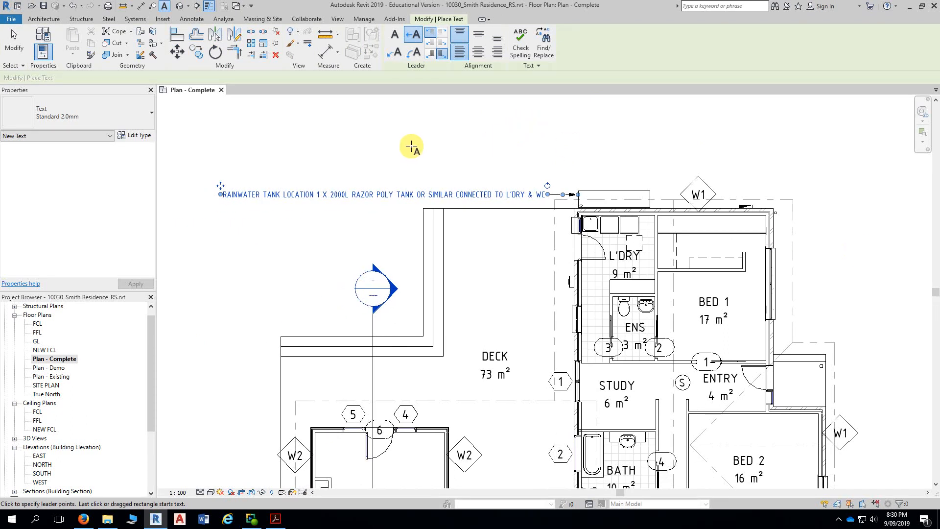
key(Escape)
key(Escape)
Step: Narrow the rainwater tank note so its text wraps onto three lines, bringing its left edge in to about the deck's outer line
scroll(374, 154, up, 1)
middle_drag(378, 155, 427, 137)
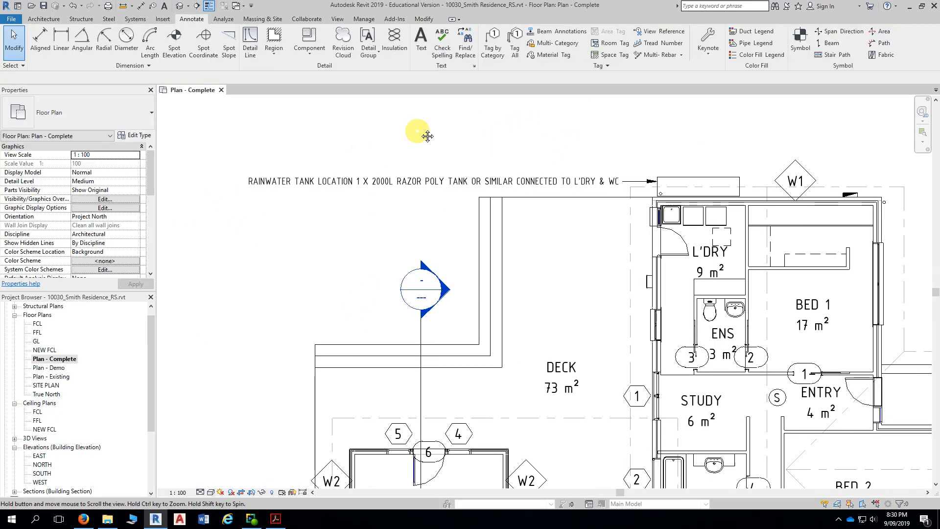
scroll(413, 195, up, 2)
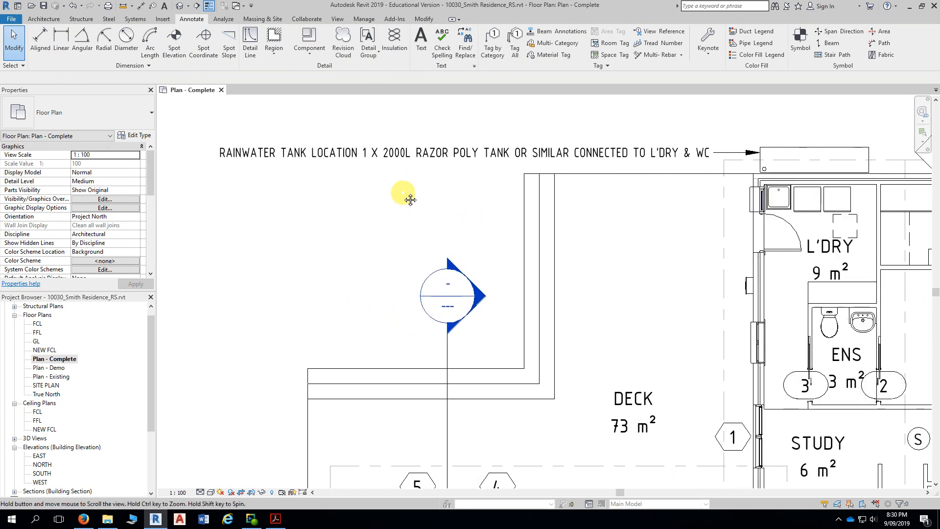
middle_drag(410, 200, 398, 192)
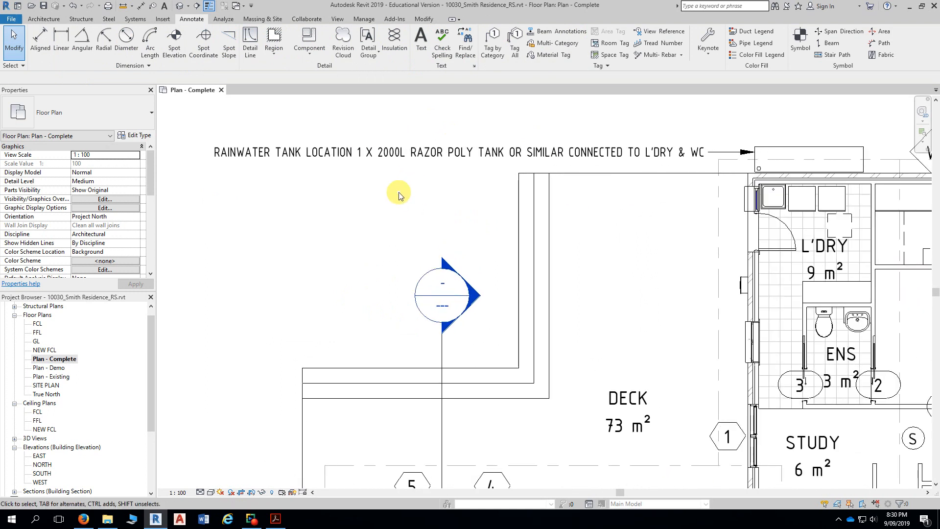
click(426, 161)
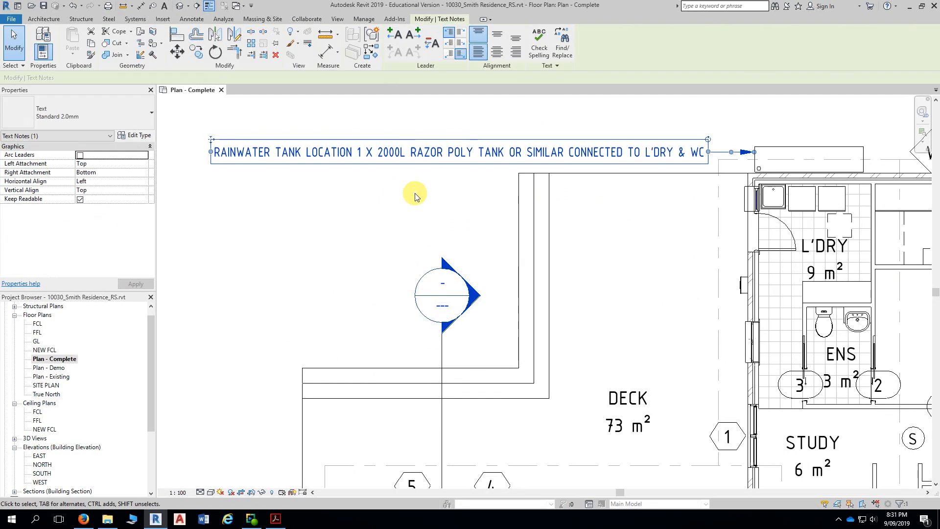
scroll(414, 196, down, 2)
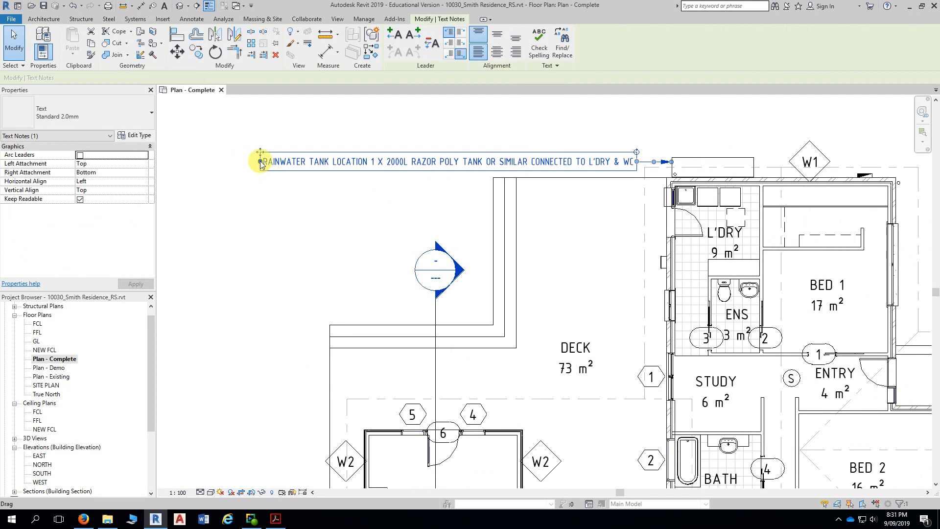
drag(261, 163, 493, 168)
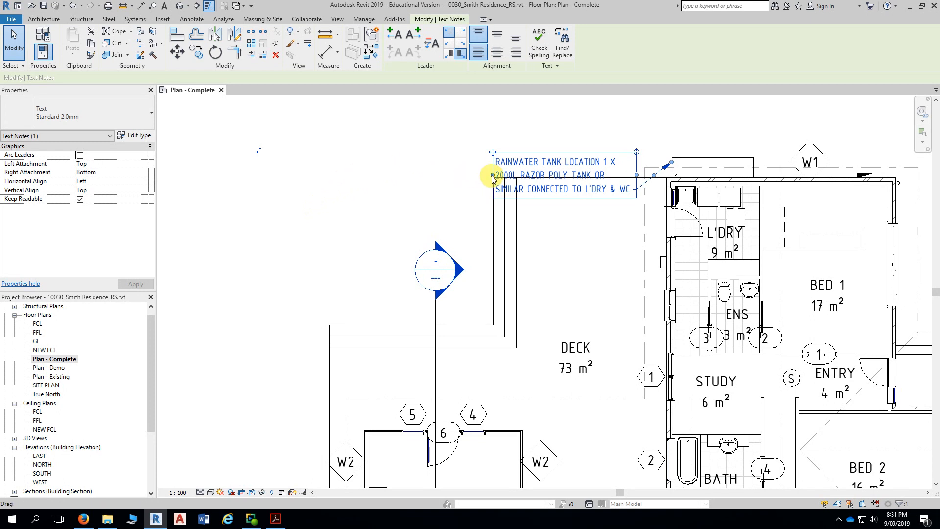
mouse_move(493, 178)
mouse_down()
mouse_move(445, 172)
mouse_move(494, 176)
mouse_up()
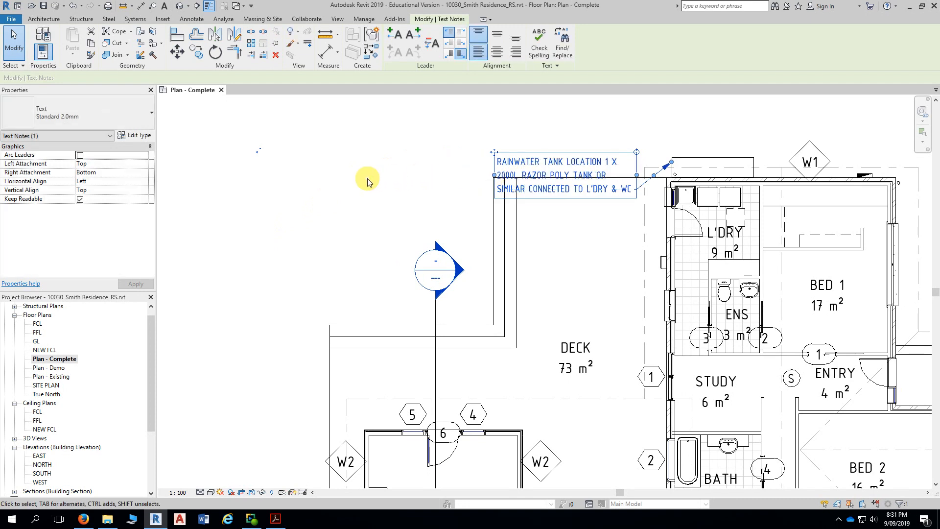
scroll(315, 183, up, 4)
middle_drag(314, 182, 245, 187)
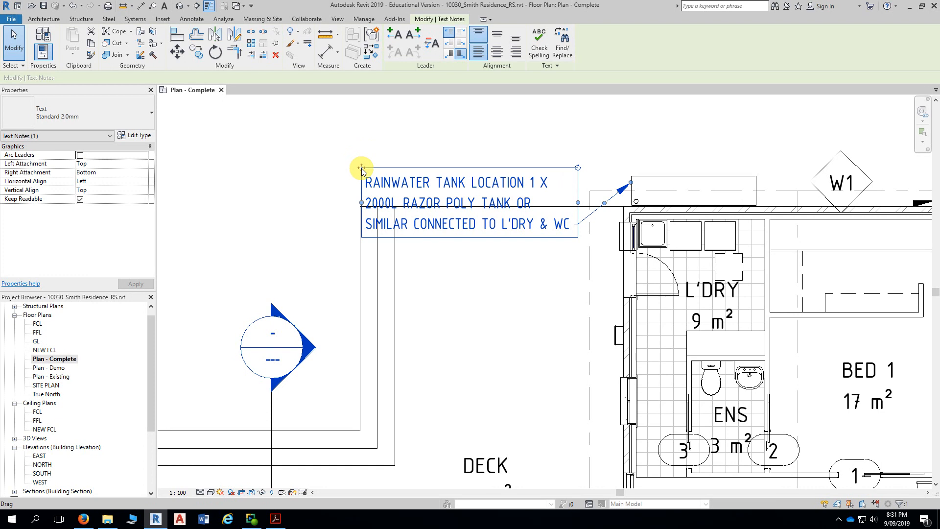
Step: Raise the rainwater tank note above the deck's edge so that its leader runs horizontally from the last text line to the tank
drag(361, 168, 361, 126)
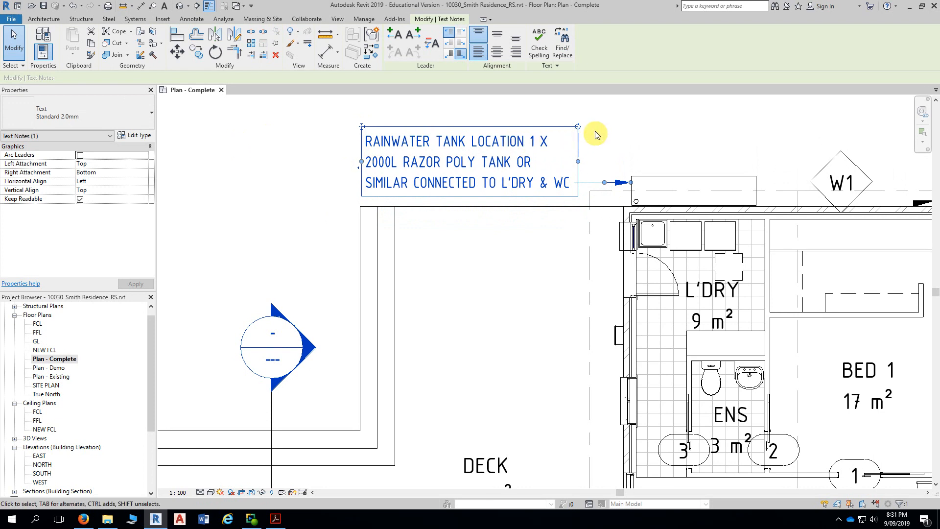
scroll(625, 159, up, 3)
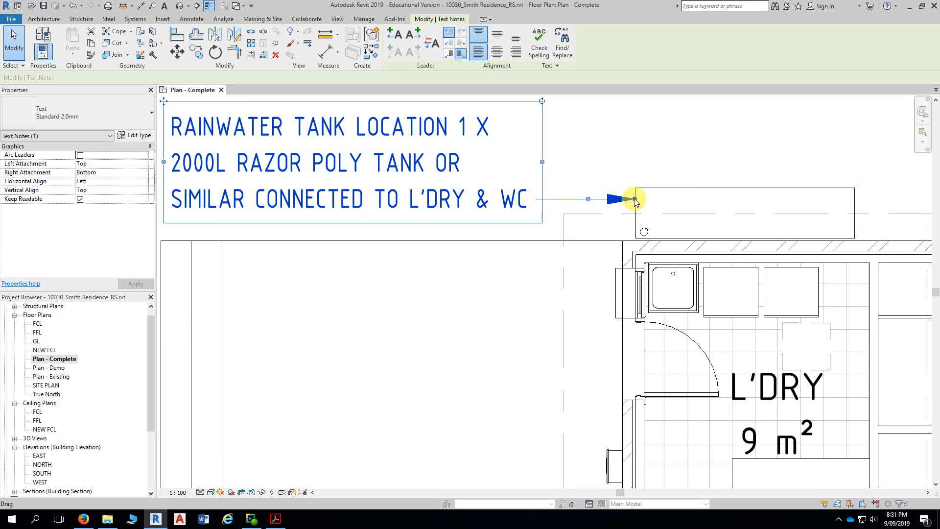
mouse_move(635, 200)
mouse_down()
mouse_move(617, 194)
mouse_move(629, 190)
mouse_move(634, 199)
mouse_up()
key(Escape)
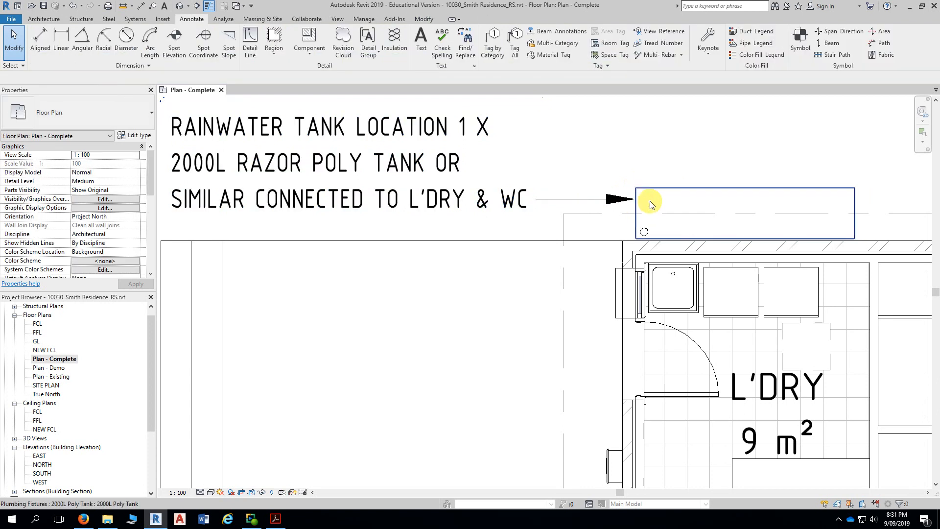
Step: Extend the rainwater tank note's leader so the arrow tip touches the tank's short edge
scroll(634, 201, up, 3)
click(616, 199)
scroll(624, 195, up, 2)
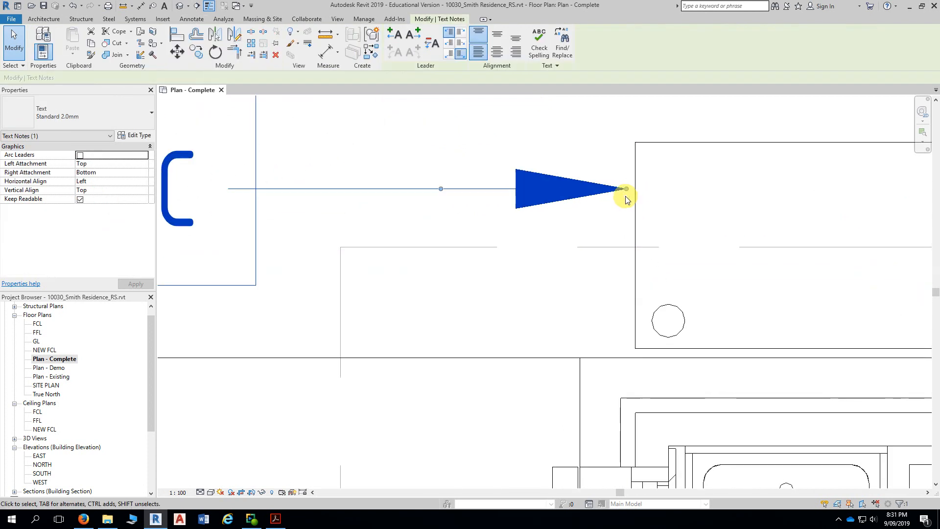
drag(625, 189, 635, 188)
key(Escape)
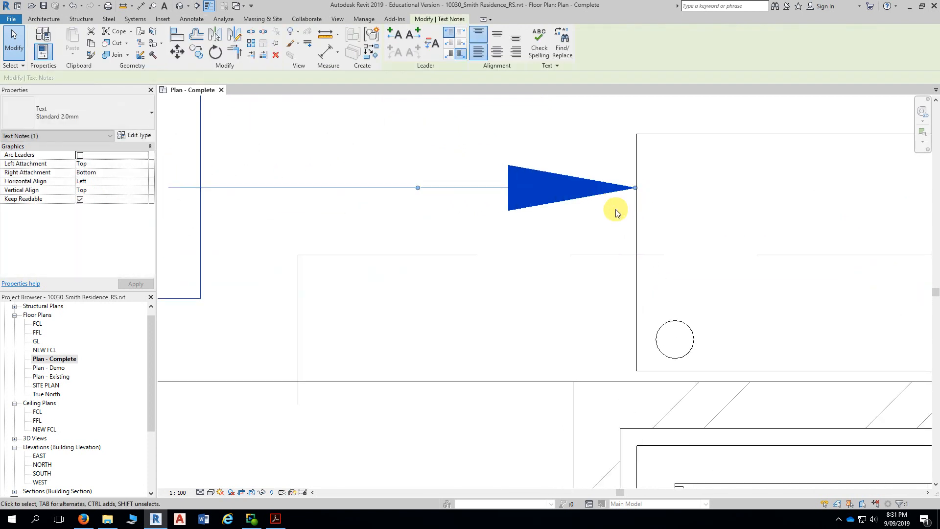
scroll(612, 212, down, 5)
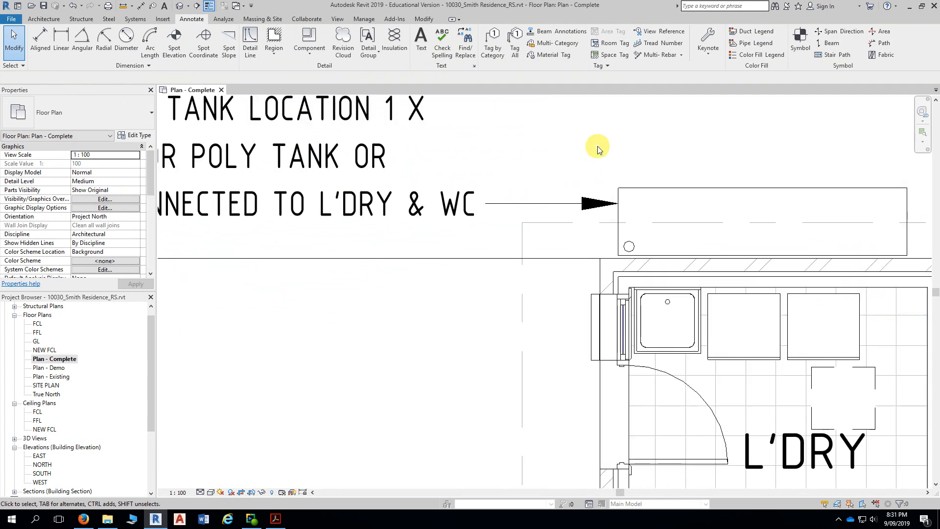
Step: Nudge the rainwater tank note and its leader away from the tank in small increments
middle_drag(592, 137, 597, 155)
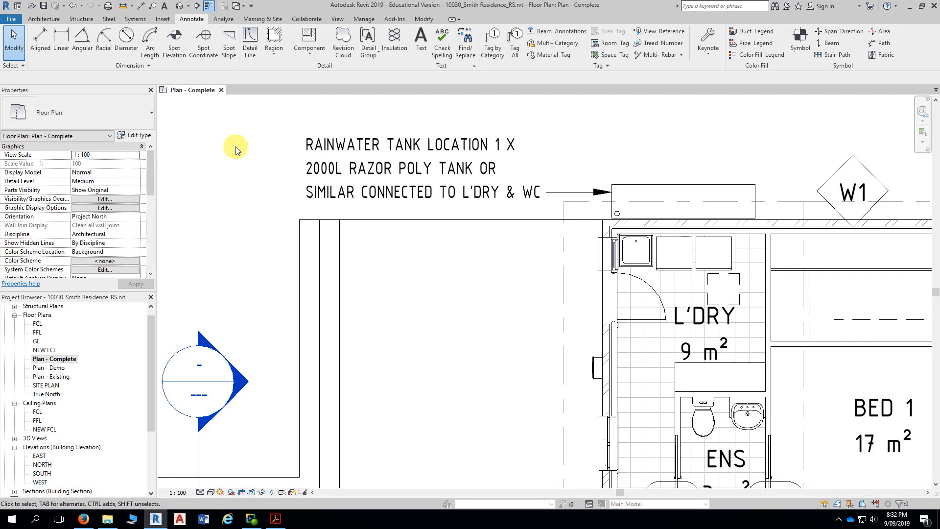
scroll(252, 151, down, 1)
middle_drag(252, 151, 336, 157)
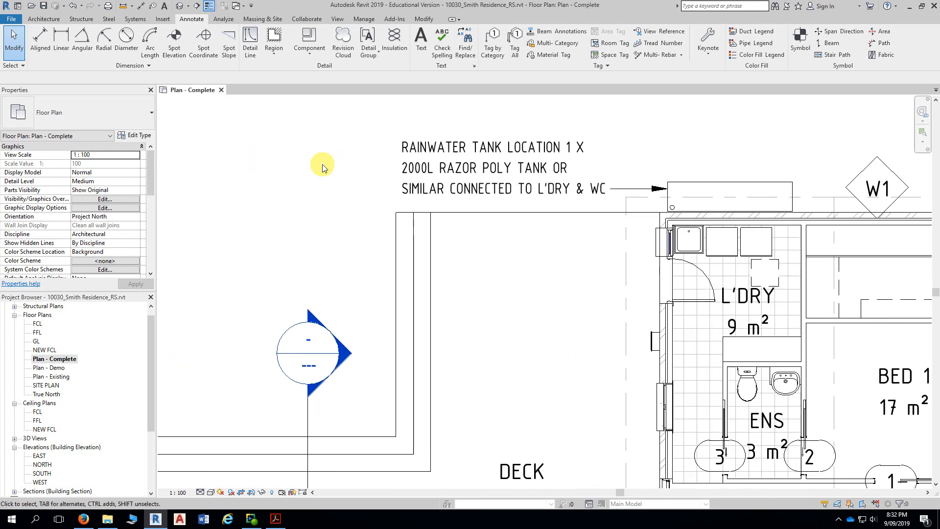
click(438, 178)
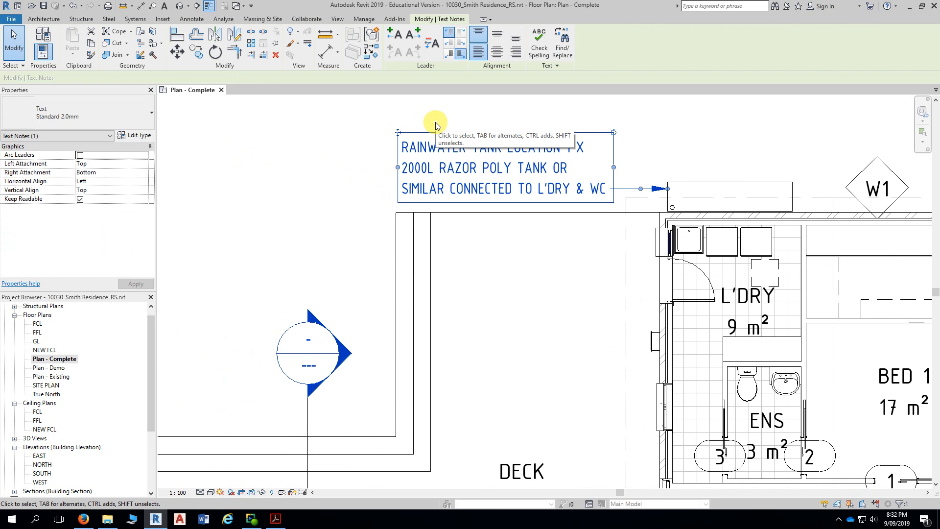
key(Left)
key(Left)
key(Left)
key(Left)
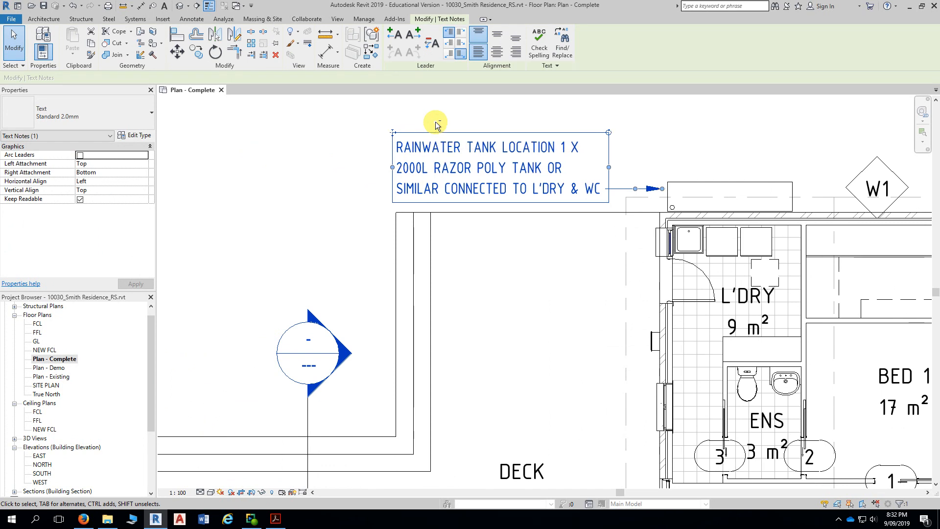
key(Left)
key(Left)
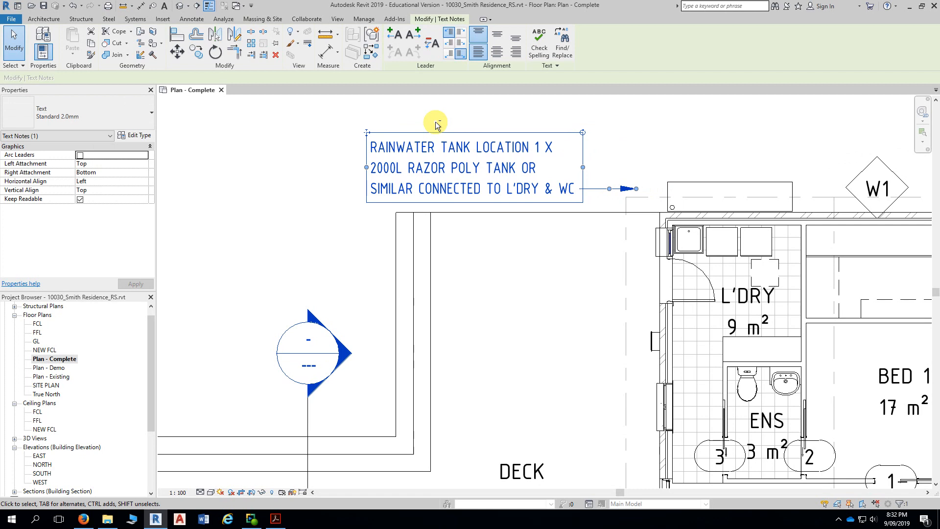
key(Left)
key(Left)
key(Left)
key(Left)
key(Left)
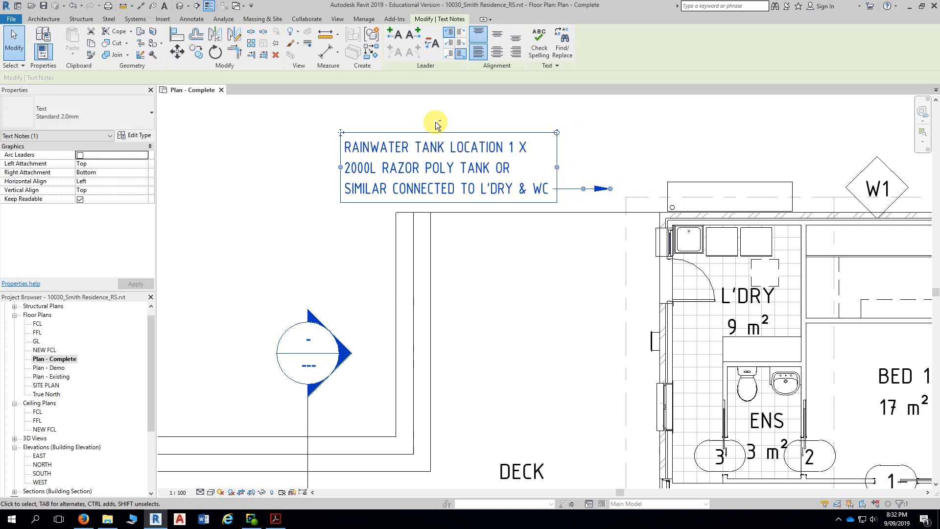
Step: Nudge the rainwater tank note back toward the tank until the arrow tip sits just short of its edge
key(Right)
key(Right)
key(Right)
key(Right)
key(Right)
key(Right)
key(Right)
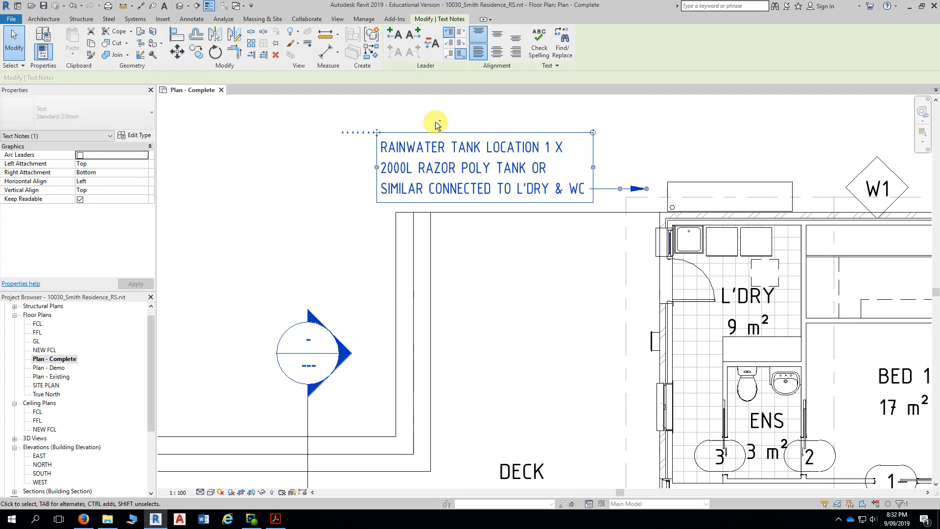
key(Right)
key(Right)
key(Right)
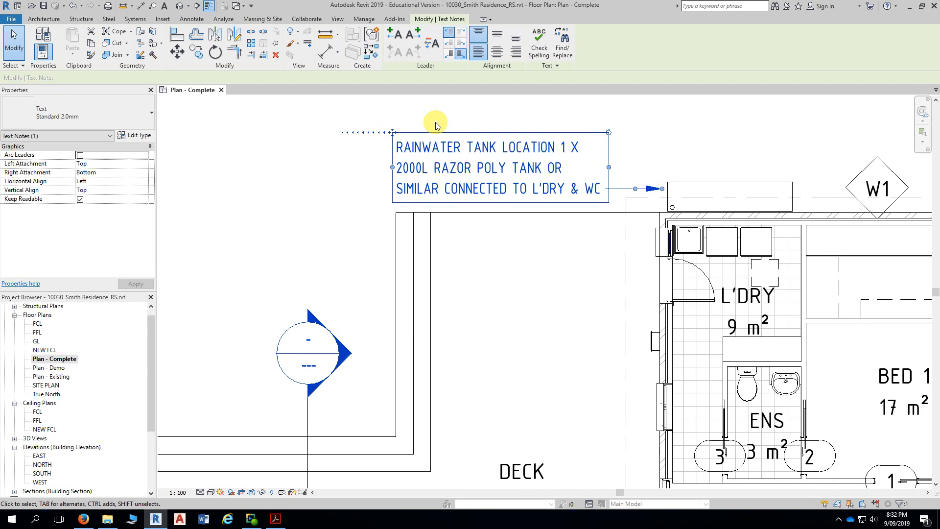
Step: Nudge the rainwater tank note up and back down to its starting height
key(Up)
key(Up)
key(Up)
key(Down)
key(Down)
key(Down)
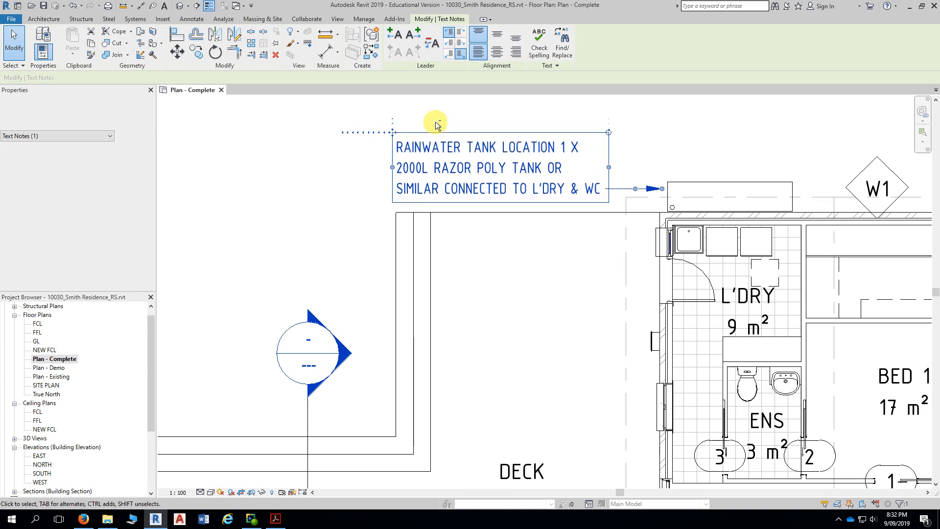
key(Up)
key(Up)
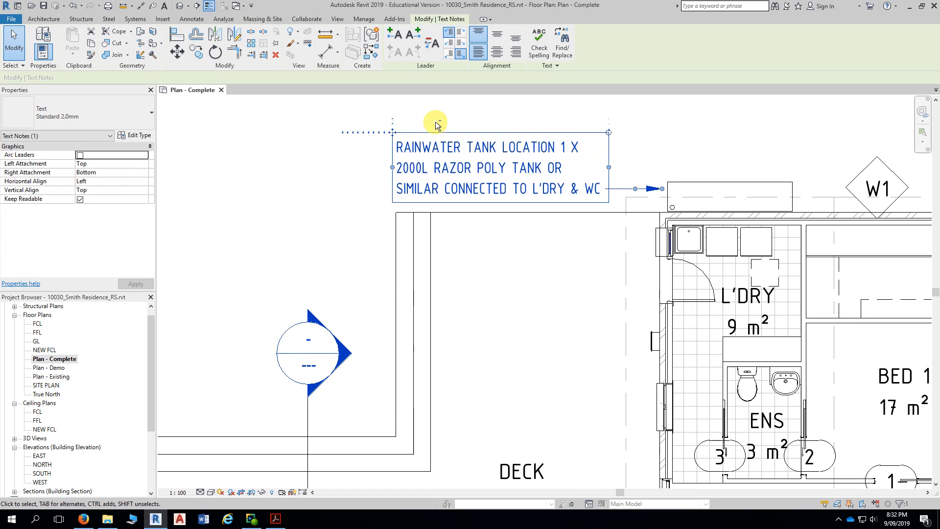
key(Down)
key(Down)
Step: Nudge the rainwater tank note four small increments away from the tank and four back
key(Left)
key(Left)
key(Left)
key(Left)
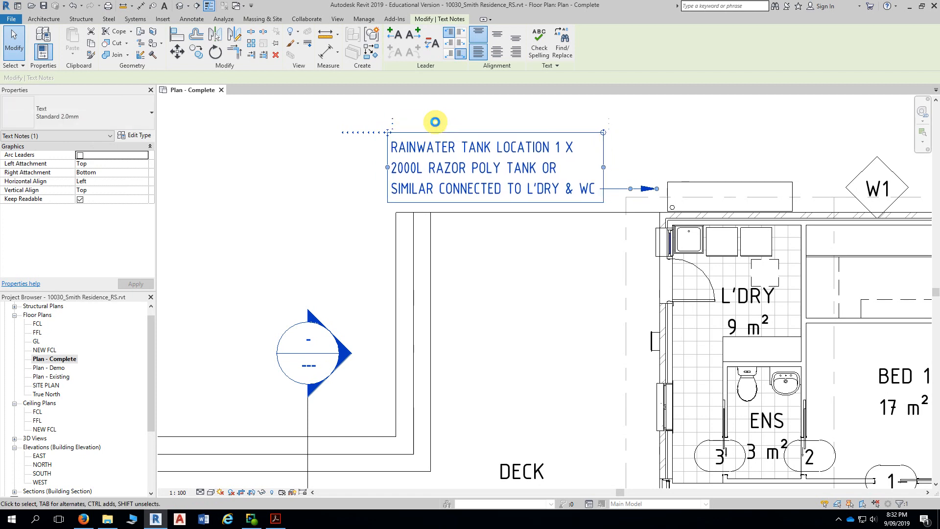
key(Right)
key(Right)
key(Right)
key(Right)
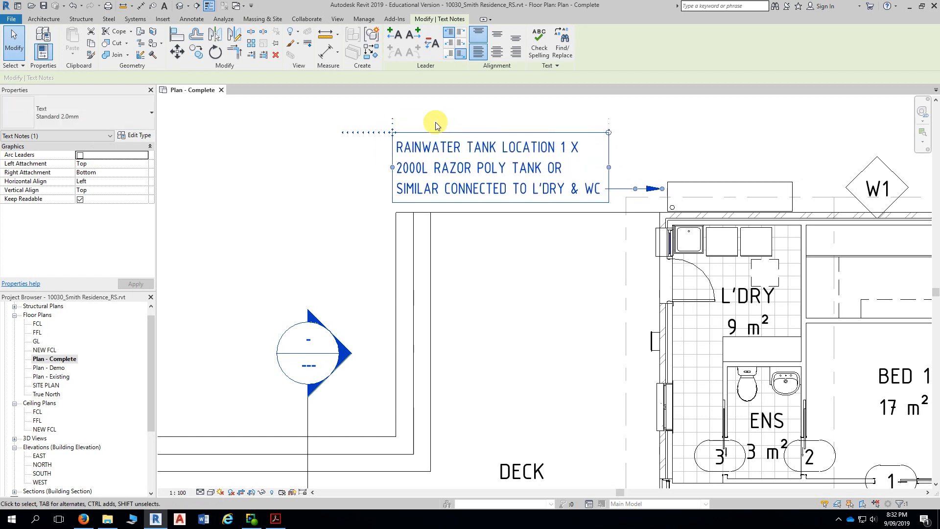
Step: Fine-nudge the note at close range, moving the arrow tip toward the tank's edge and slightly back off it
scroll(653, 147, up, 5)
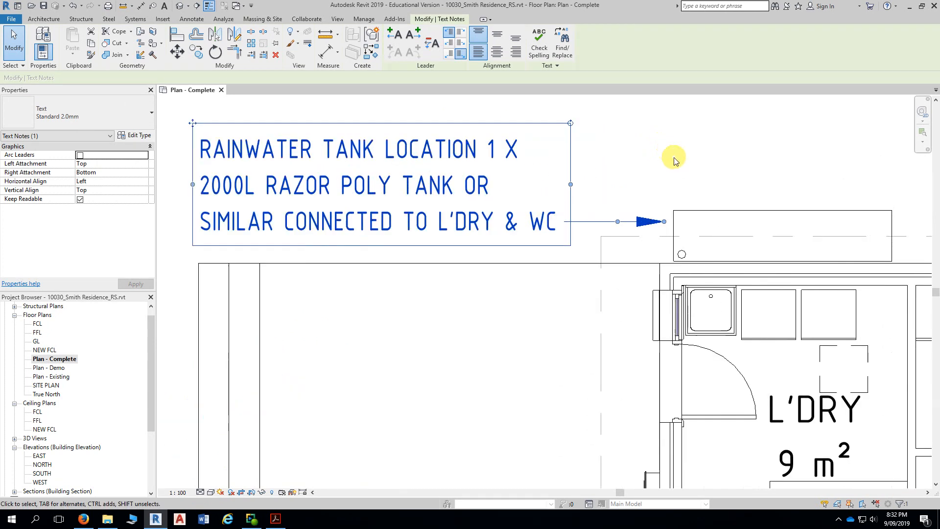
middle_drag(632, 165, 609, 148)
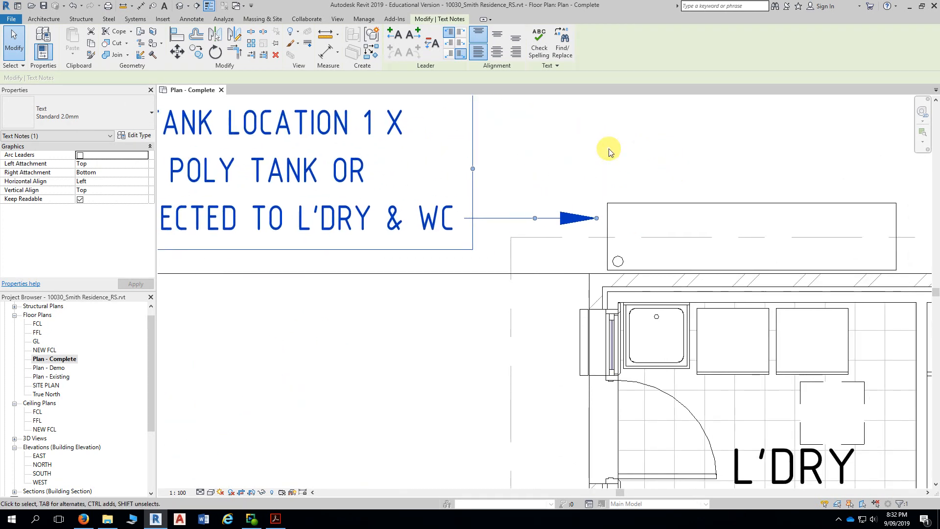
key(Right)
key(Right)
key(Right)
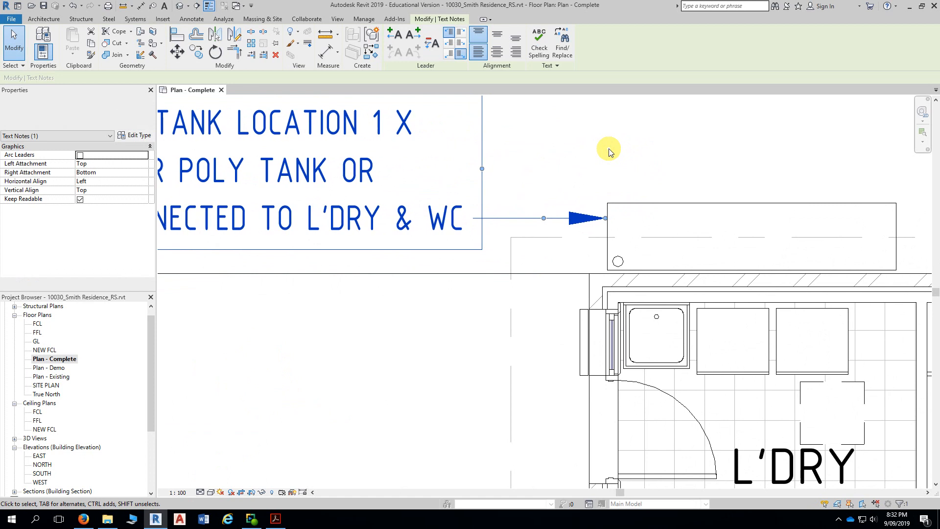
key(Left)
key(Left)
key(Left)
key(Left)
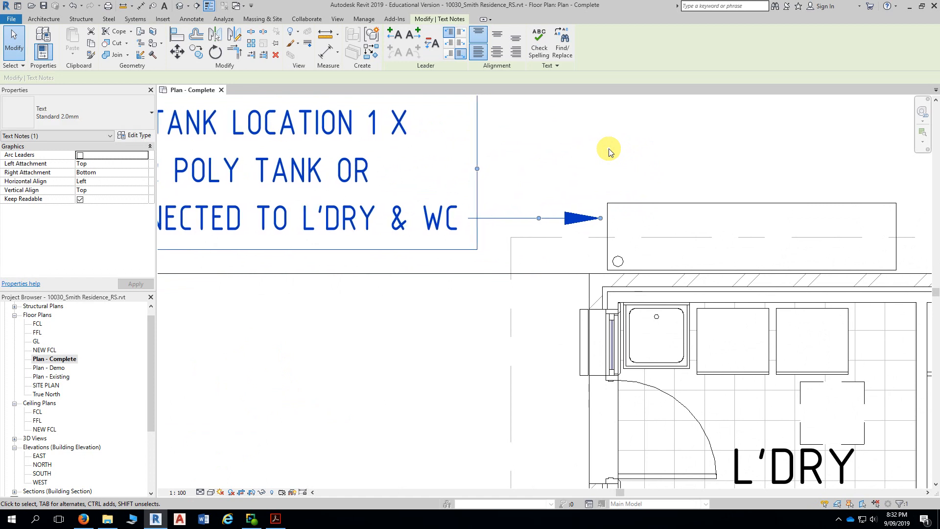
Step: Nudge the rainwater tank note away from the tank in larger increments
key(shift+Left)
key(shift+Left)
key(shift+Left)
key(shift+Left)
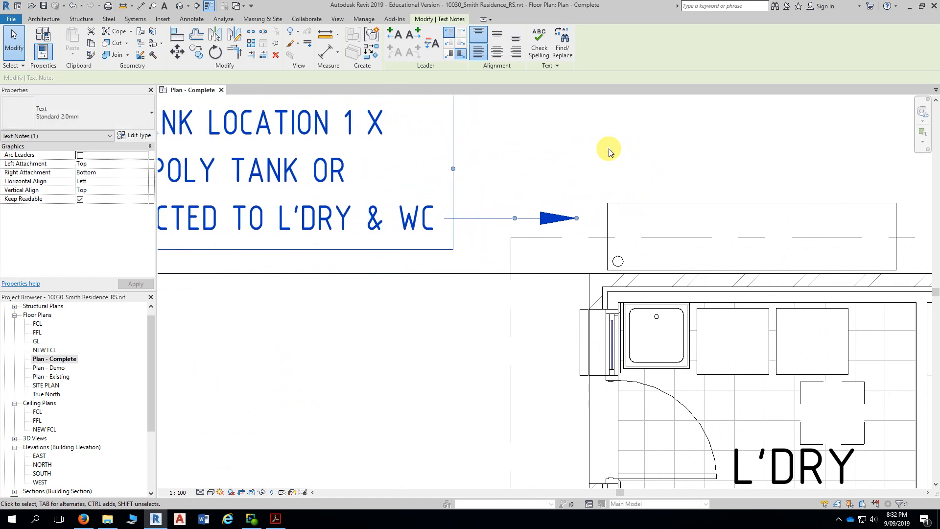
key(shift+Left)
key(shift+Left)
key(shift+Left)
key(shift+Left)
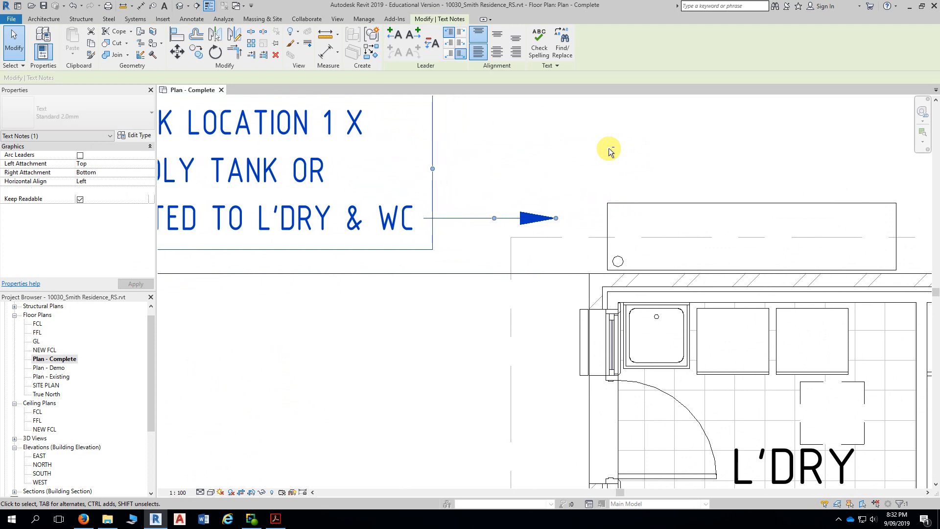
Step: Nudge the note back with large and small increments until the arrow tip meets the tank's short edge, and deselect it
key(shift+Right)
key(shift+Right)
key(shift+Right)
key(shift+Right)
key(shift+Right)
key(shift+Right)
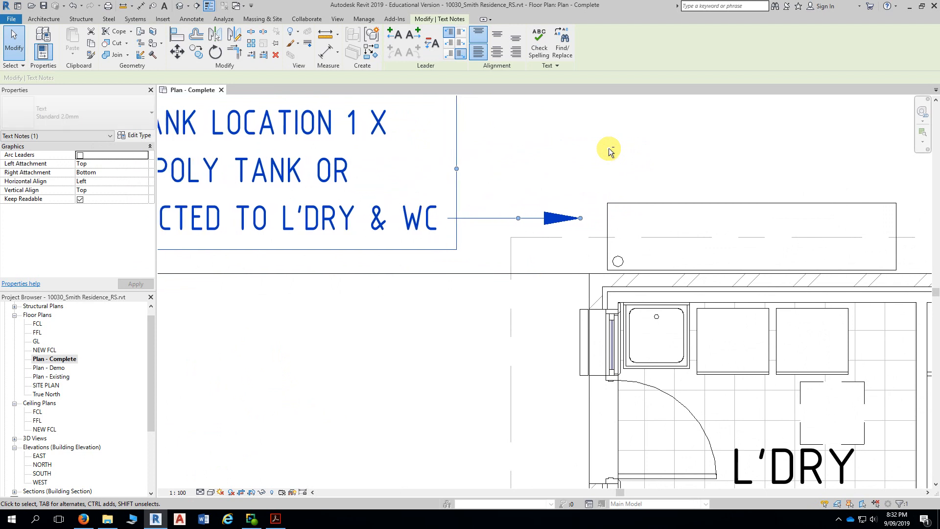
key(shift+Right)
key(shift+Right)
key(Right)
key(Right)
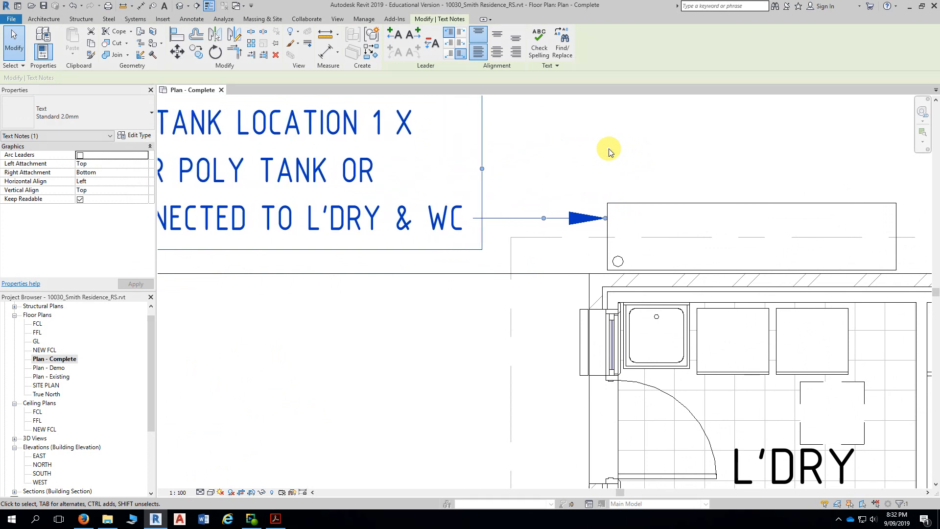
key(Escape)
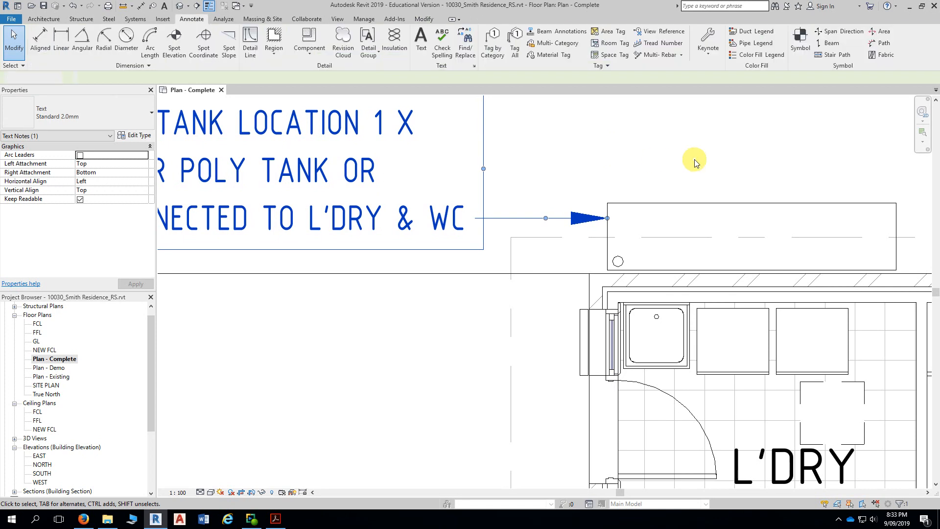
Step: Examine the rainwater tank note's placement and its leader arrow against the tank, deck and laundry
scroll(690, 161, down, 2)
scroll(666, 150, down, 2)
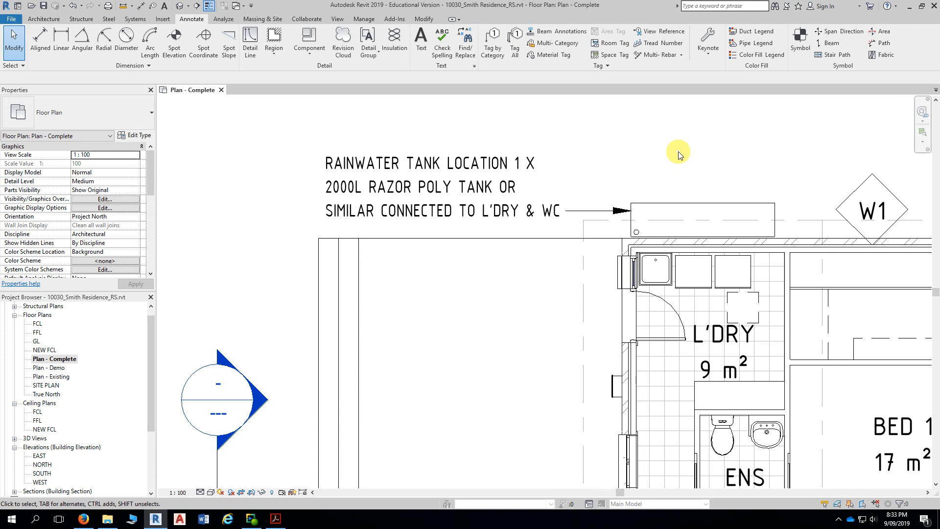
scroll(678, 152, down, 1)
middle_drag(652, 148, 578, 145)
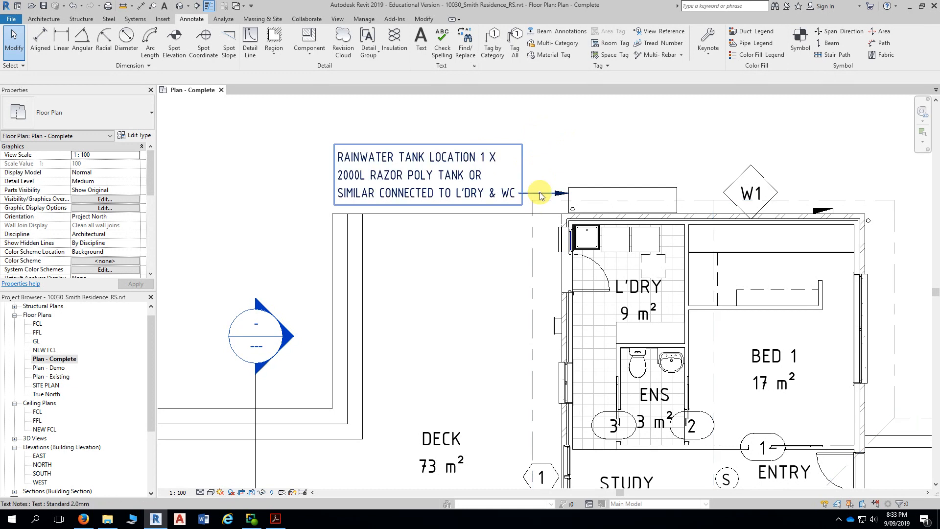
scroll(563, 154, down, 3)
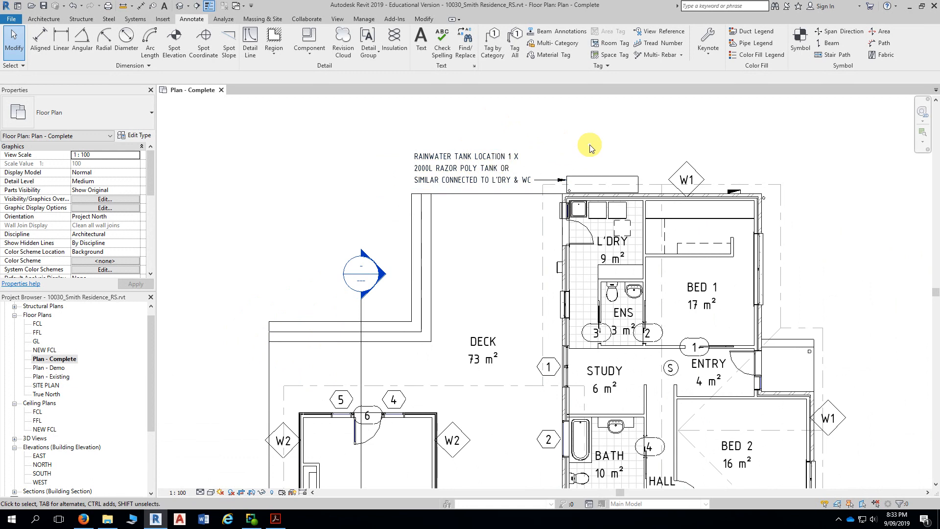
scroll(539, 184, up, 2)
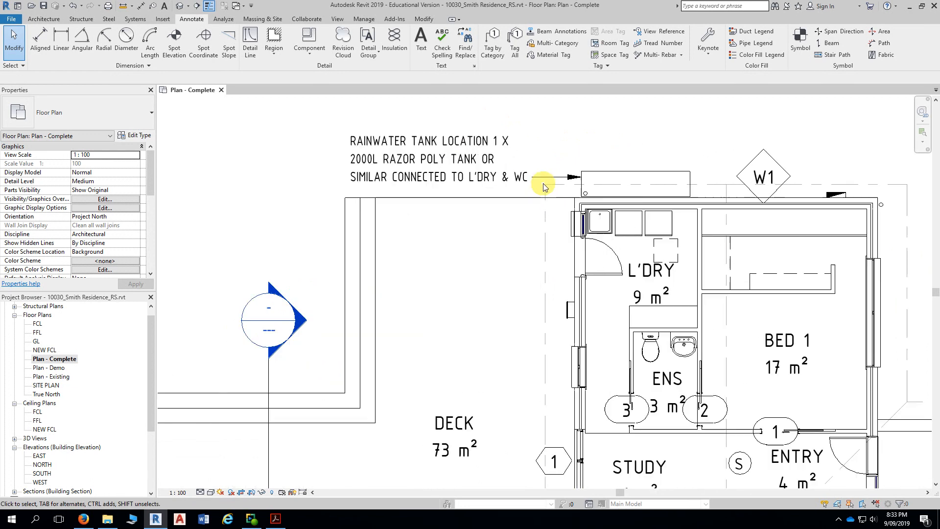
scroll(545, 178, down, 1)
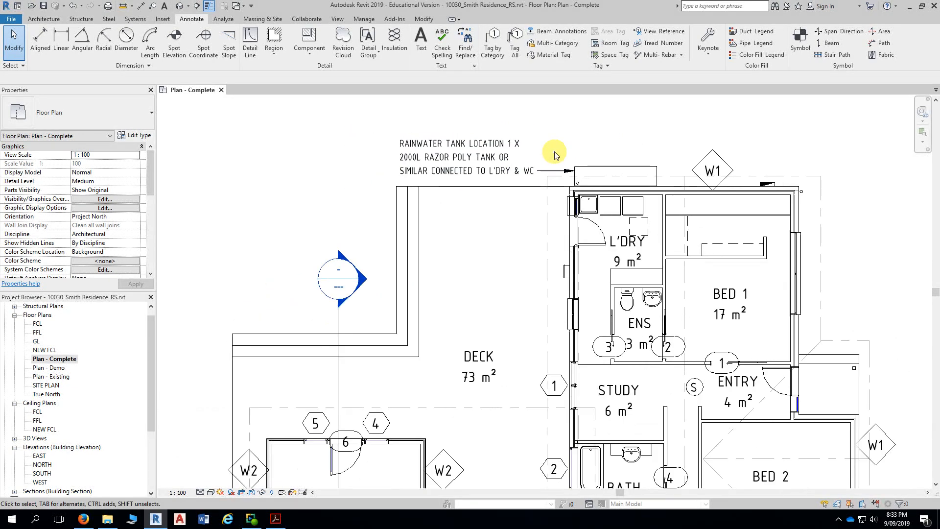
scroll(565, 147, up, 3)
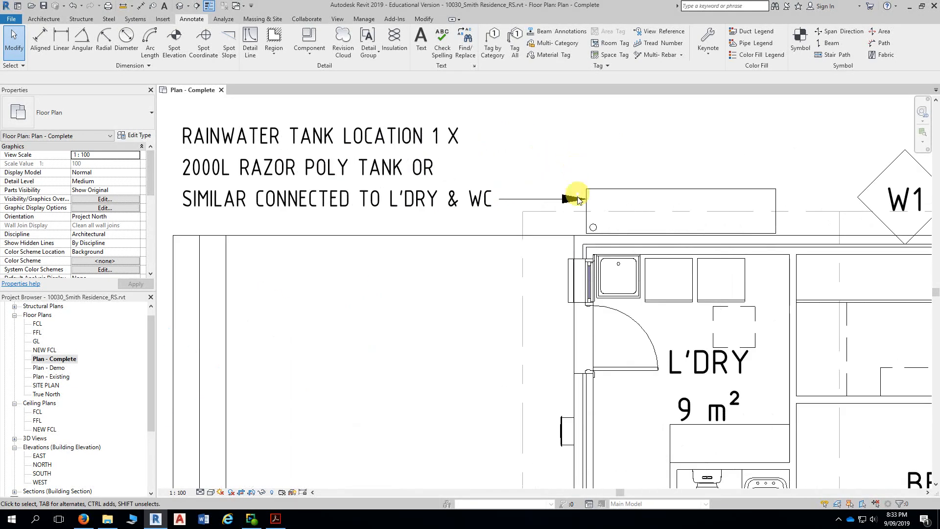
scroll(585, 208, up, 1)
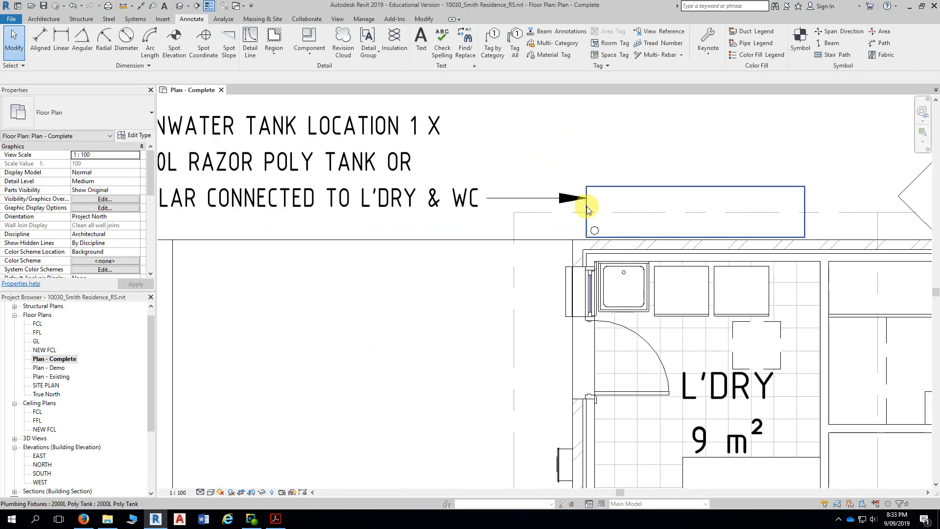
scroll(602, 159, down, 1)
scroll(587, 123, up, 1)
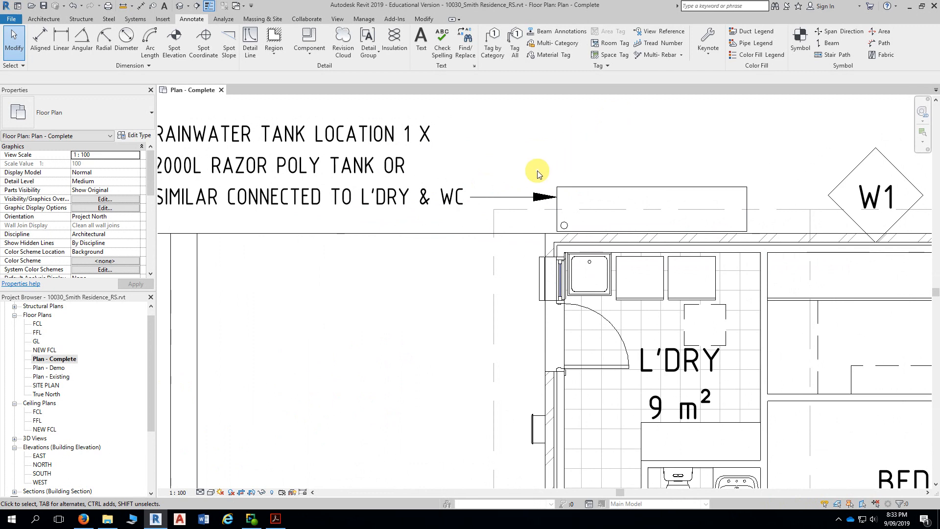
Step: Pull the rainwater tank leader's arrow tip up off the tank's edge, and return it level with the leader line, short of the tank
scroll(519, 189, up, 3)
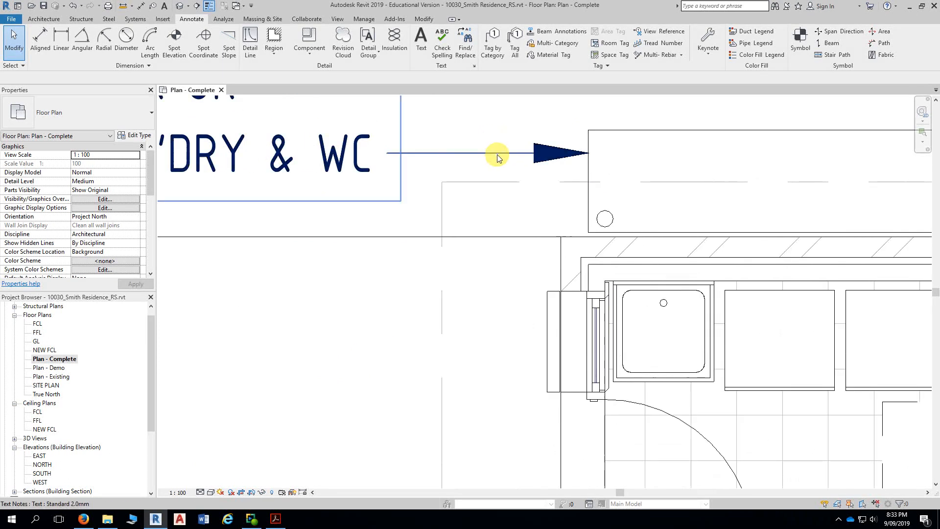
click(514, 153)
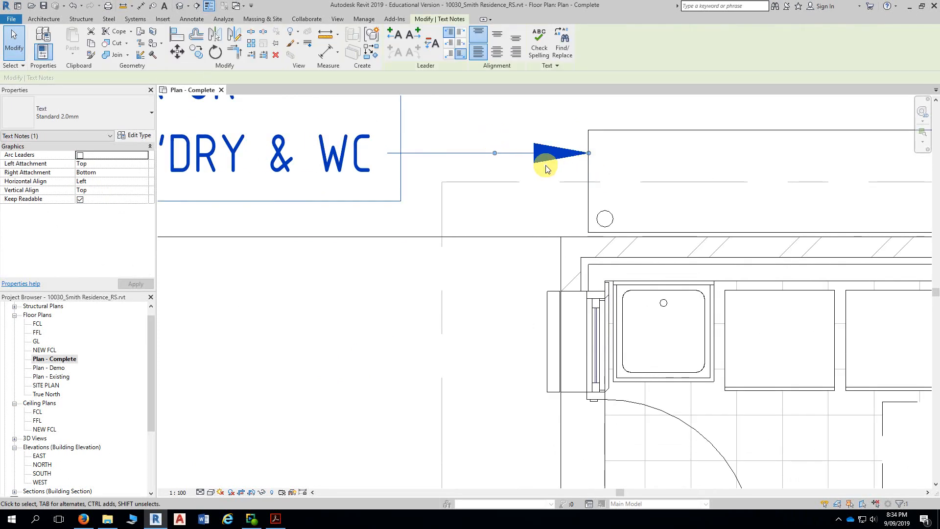
middle_drag(546, 167, 504, 176)
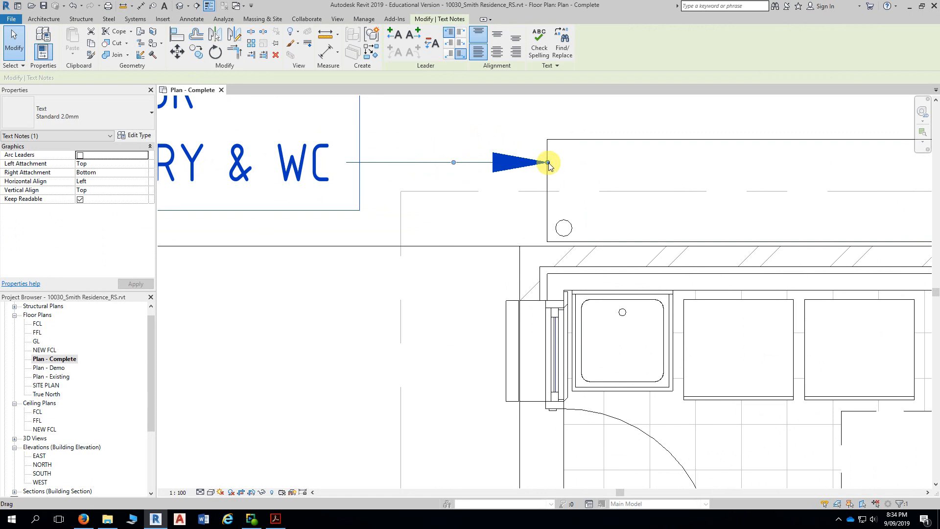
drag(548, 163, 535, 119)
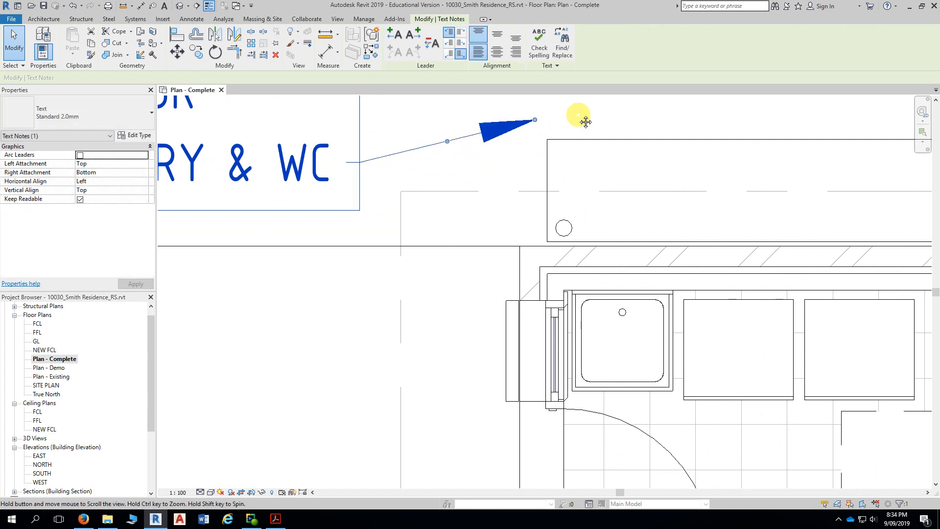
middle_drag(583, 119, 579, 136)
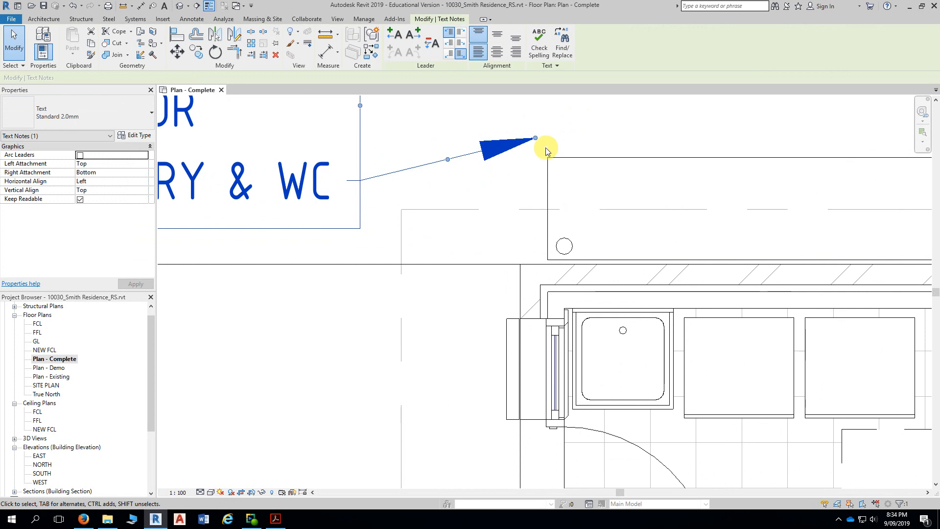
drag(535, 139, 532, 182)
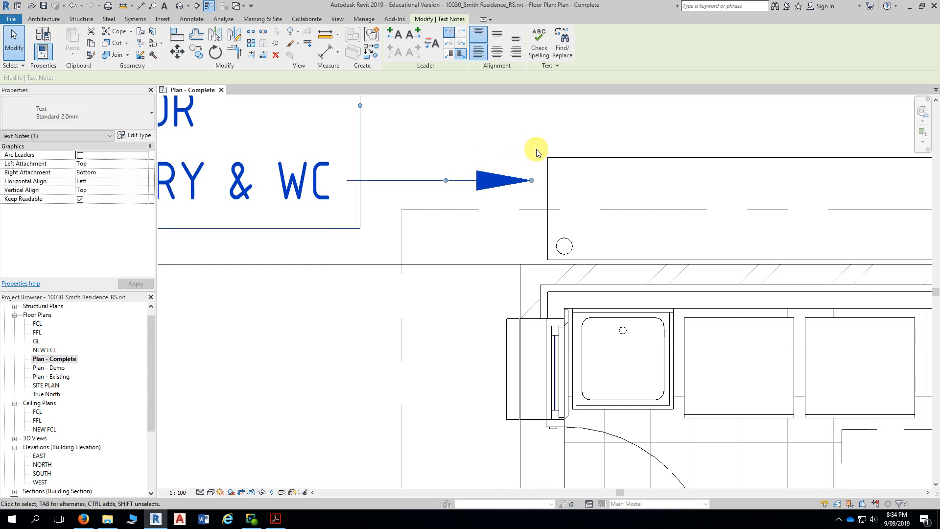
Step: Extend the leader's arrow tip to the tank's short edge with the leader line kept horizontal, and deselect the note
scroll(442, 154, up, 2)
middle_drag(443, 153, 488, 125)
scroll(492, 125, up, 1)
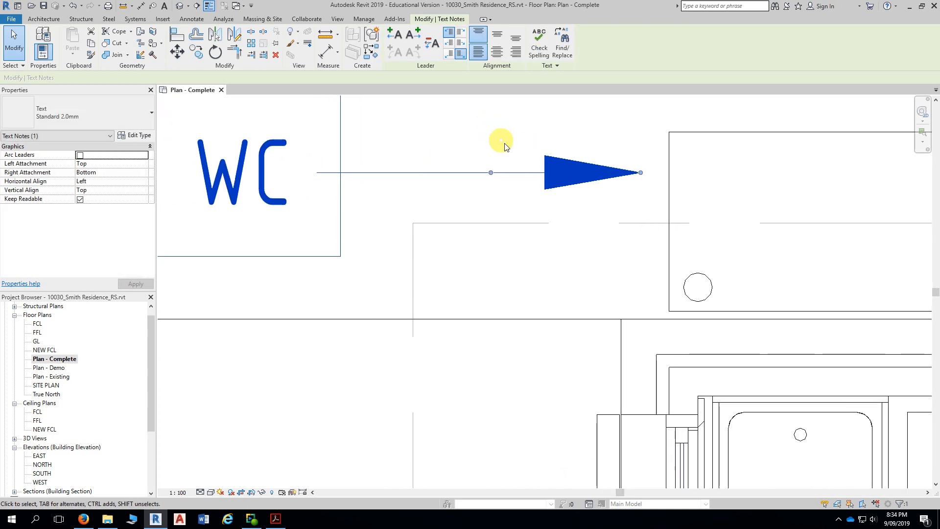
drag(643, 175, 644, 170)
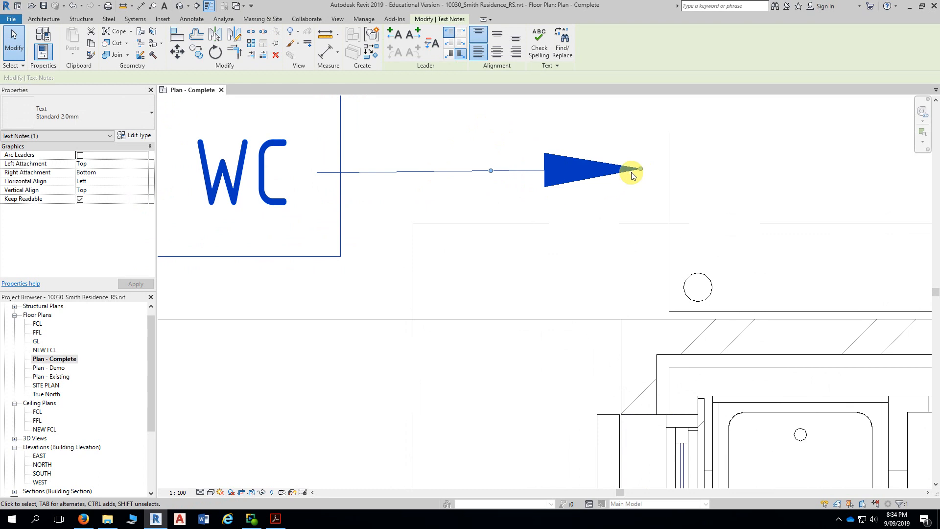
drag(640, 169, 668, 167)
scroll(667, 179, up, 2)
scroll(631, 218, down, 5)
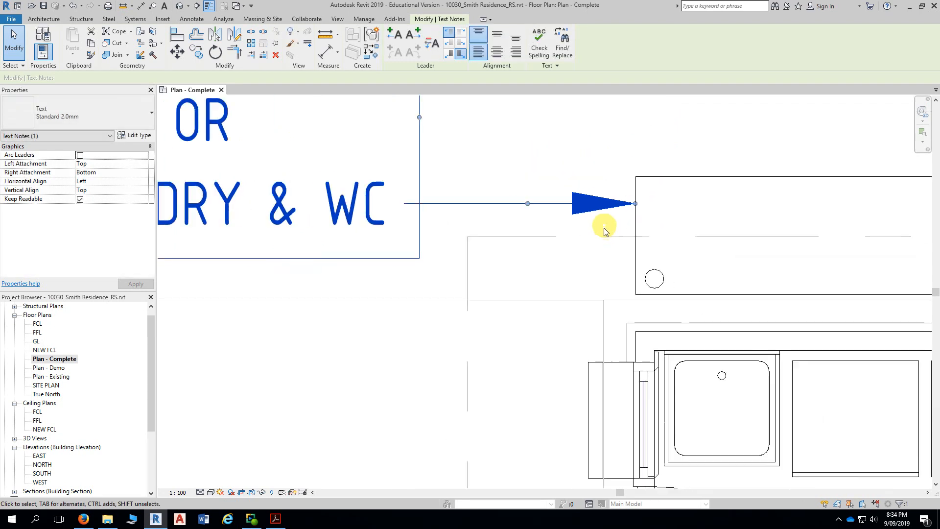
click(589, 150)
scroll(590, 149, down, 2)
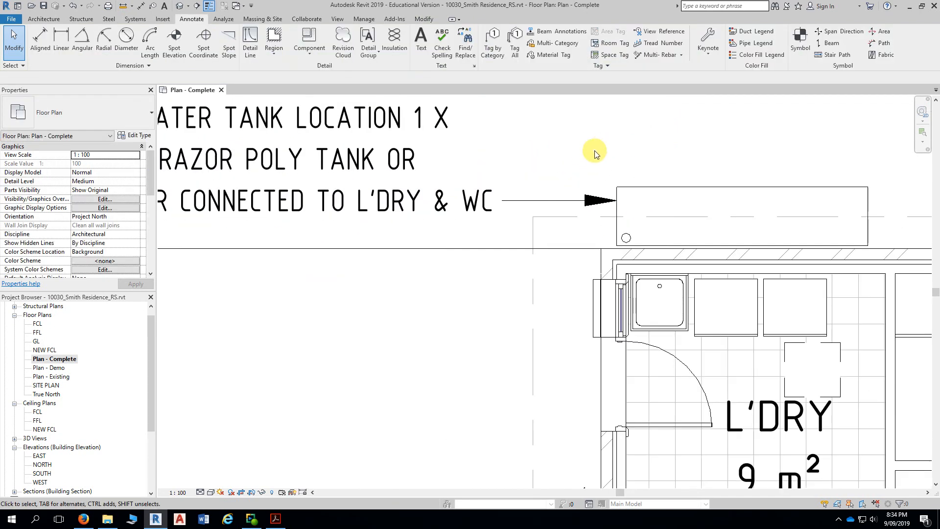
Step: Copy the rainwater tank note with its leader to the empty area below and left of the Lounge/Dining room
scroll(557, 204, down, 2)
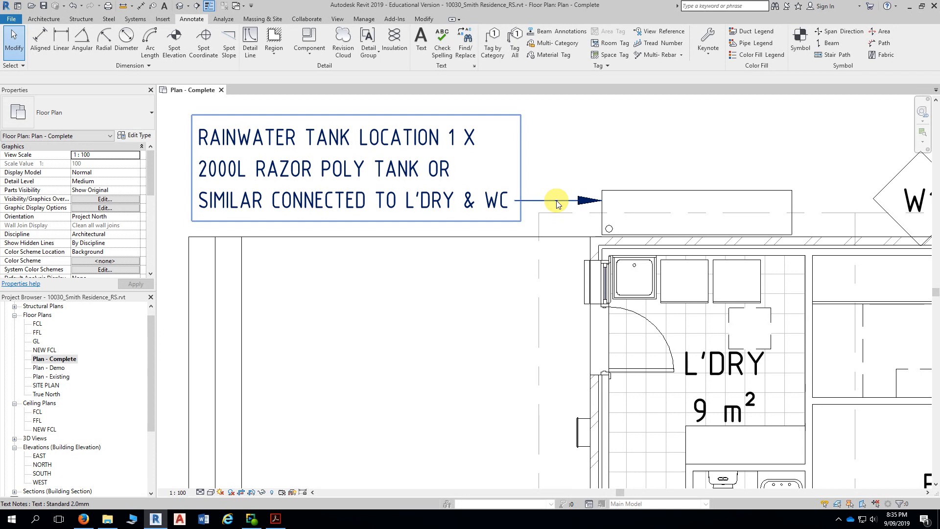
scroll(563, 156, down, 5)
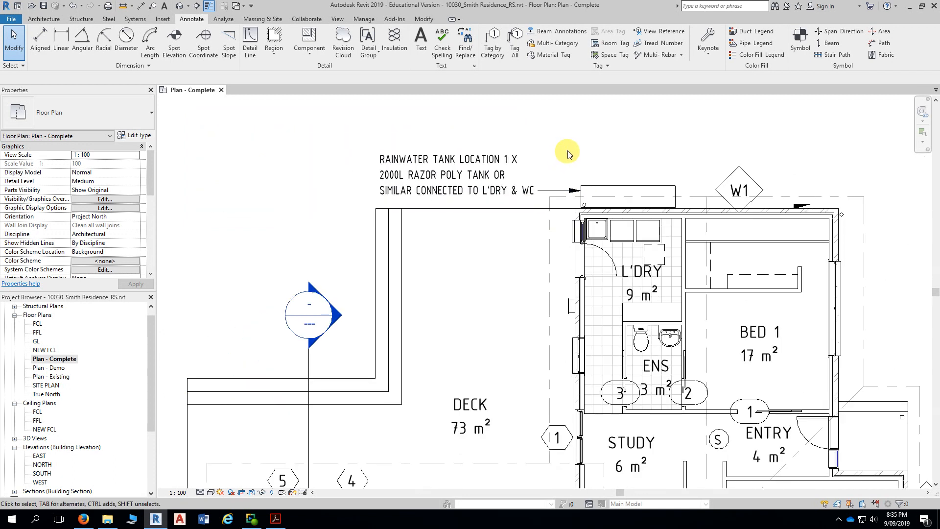
scroll(569, 147, down, 2)
scroll(420, 130, down, 2)
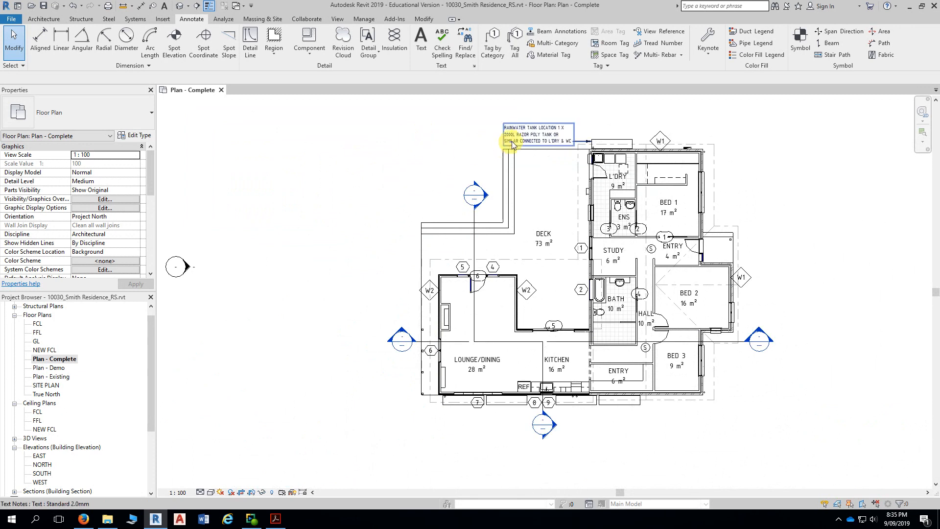
click(522, 142)
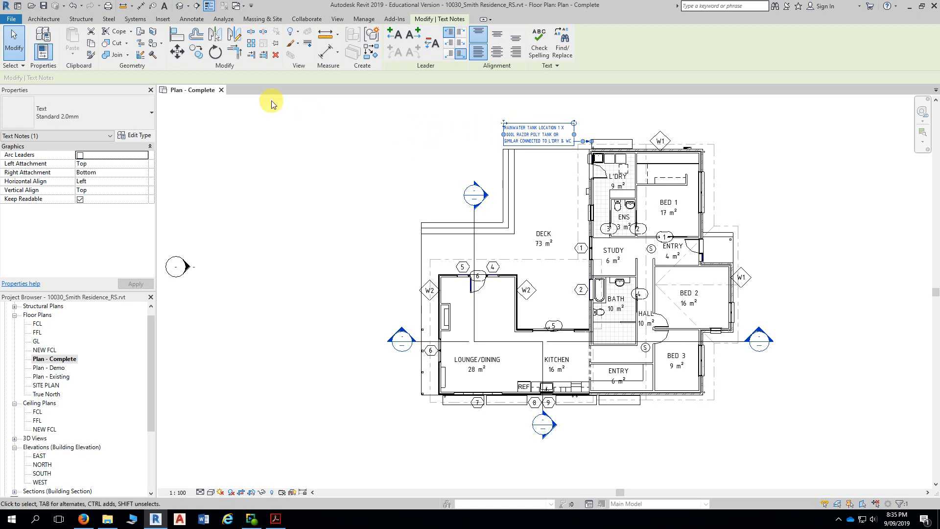
click(197, 53)
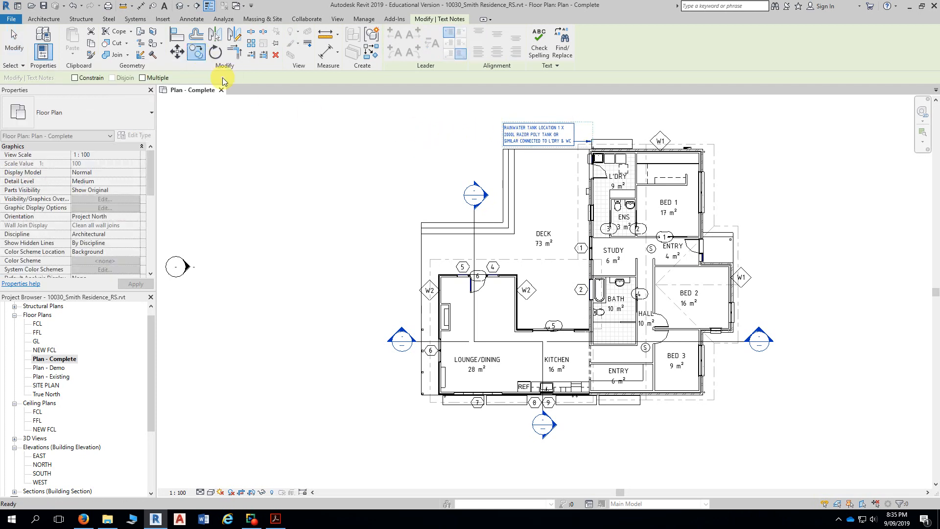
click(537, 138)
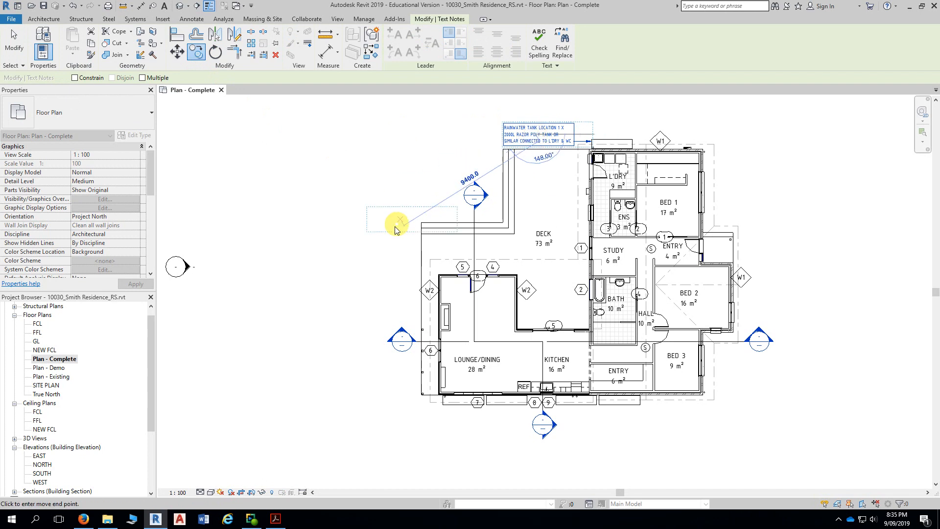
scroll(372, 420, up, 2)
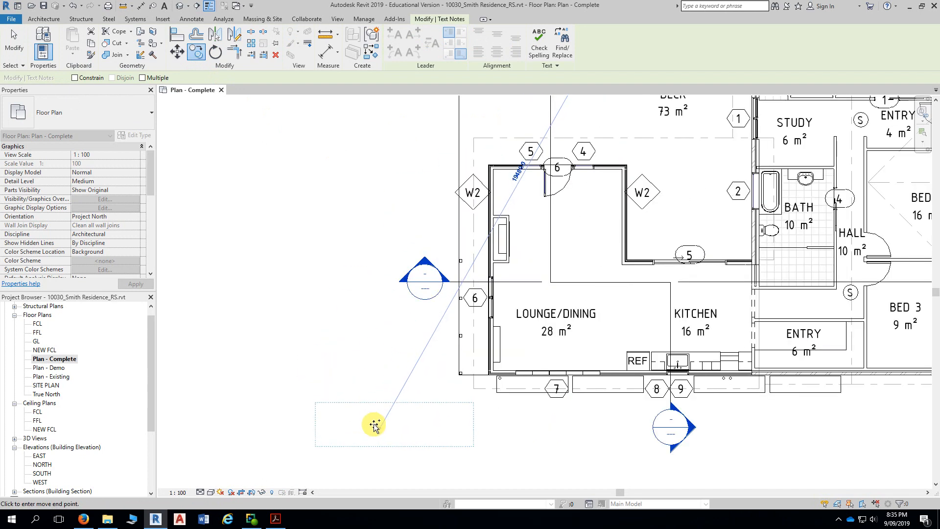
scroll(374, 426, up, 2)
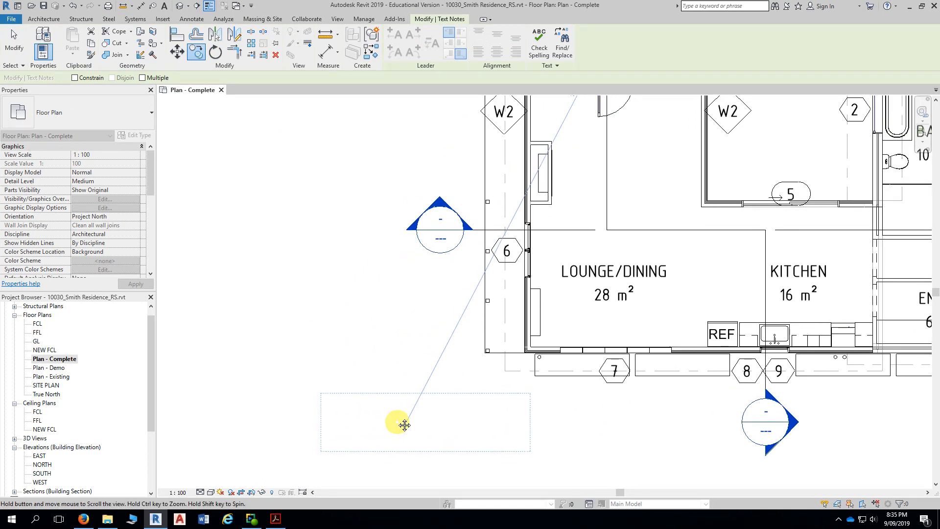
middle_drag(399, 424, 431, 284)
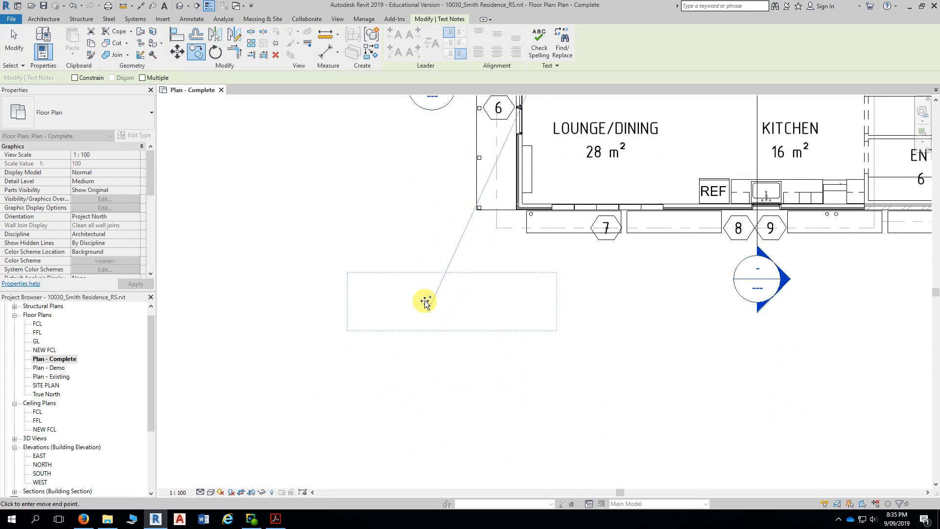
click(414, 301)
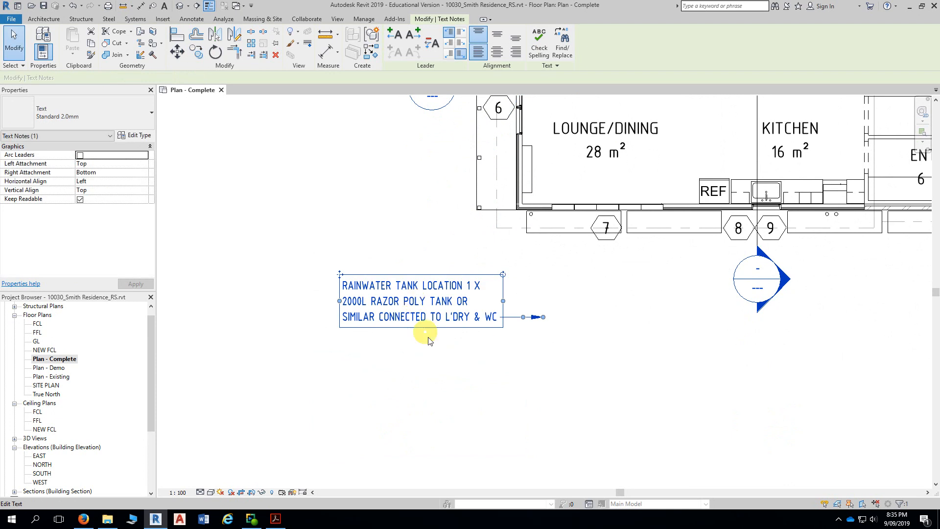
click(463, 404)
Step: In the copied note, change the tank quantity to 4 and the second line's TANK to TANKS
scroll(489, 367, up, 2)
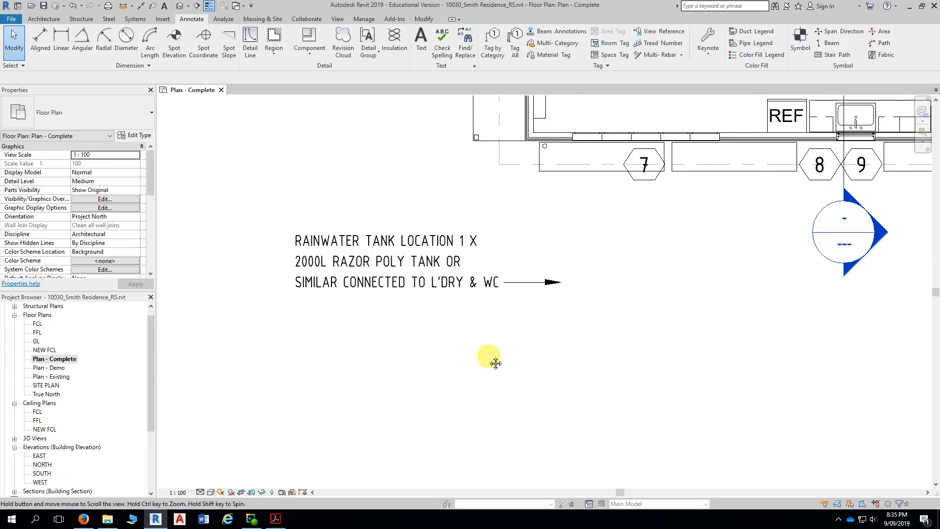
double_click(414, 255)
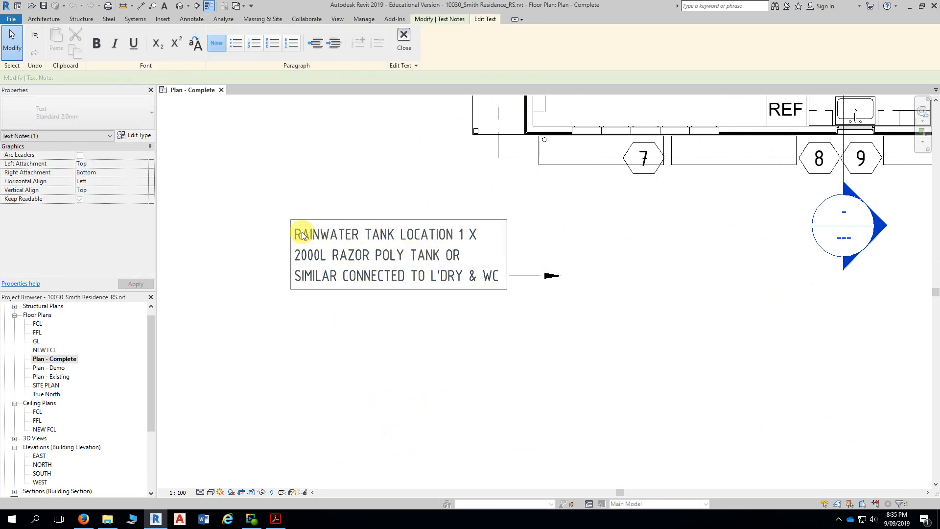
drag(298, 236, 428, 276)
click(445, 255)
click(490, 204)
click(462, 237)
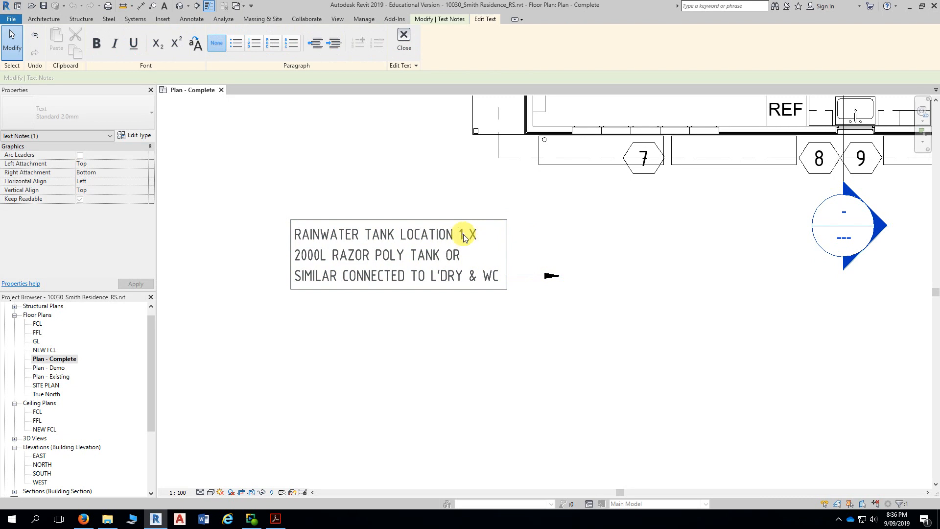
drag(459, 237, 465, 237)
text(4)
click(406, 255)
click(440, 255)
text(S)
Step: Delete "CONNECTED TO L'DRY & WC" from the copied note and narrow its text box so the first line ends at LOCATION
drag(345, 278, 498, 272)
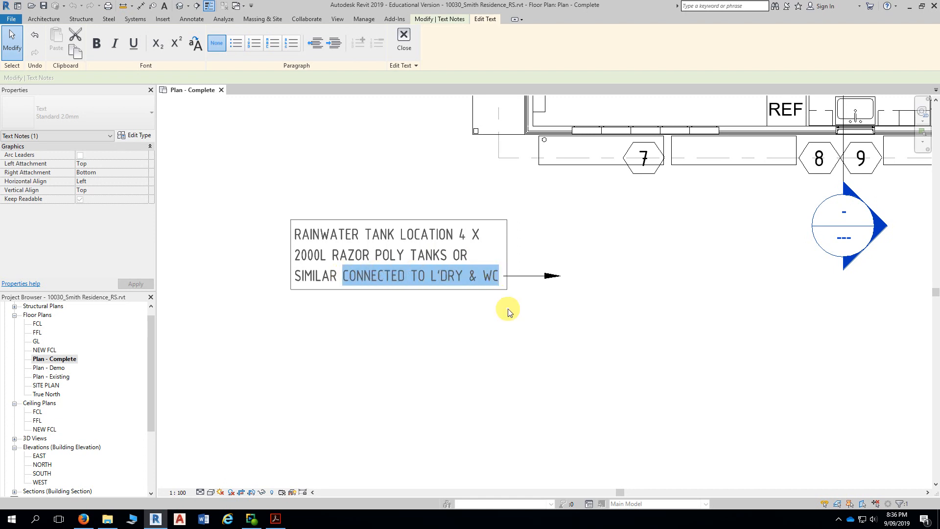
key(Delete)
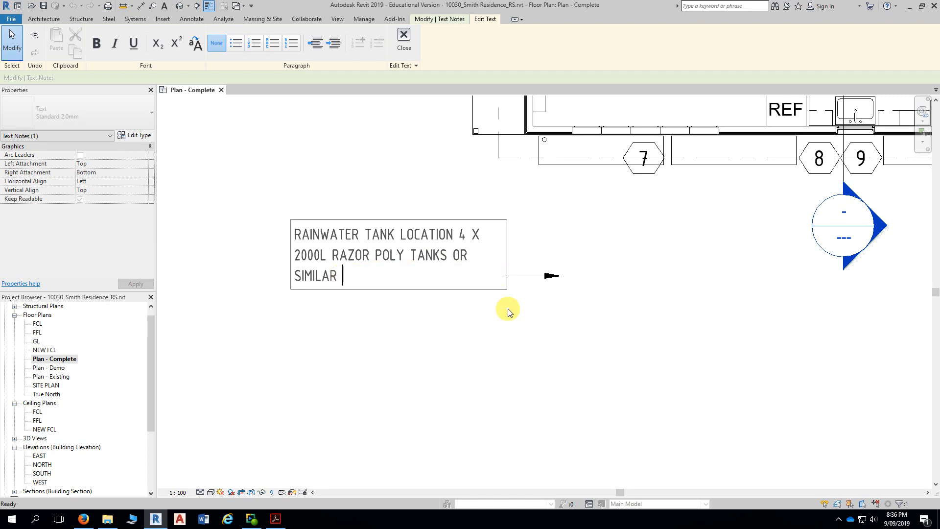
click(491, 342)
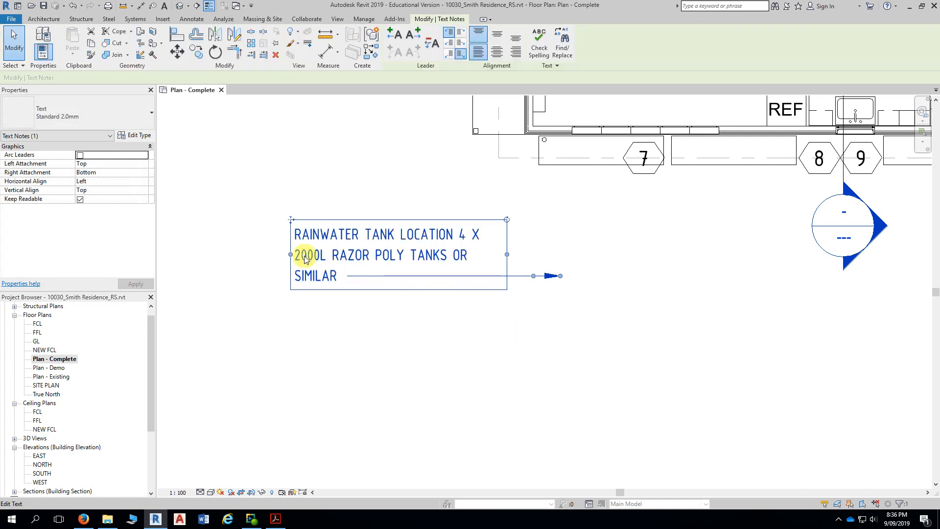
drag(289, 254, 334, 254)
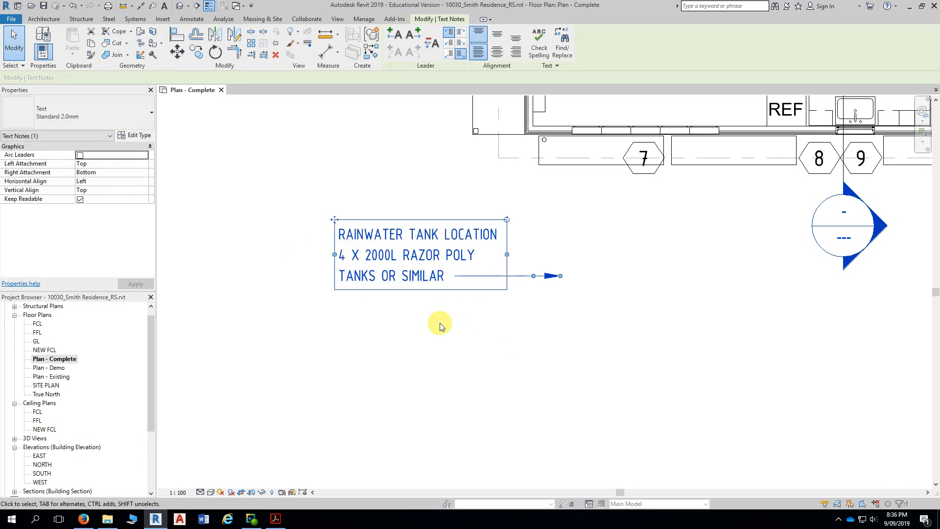
click(443, 324)
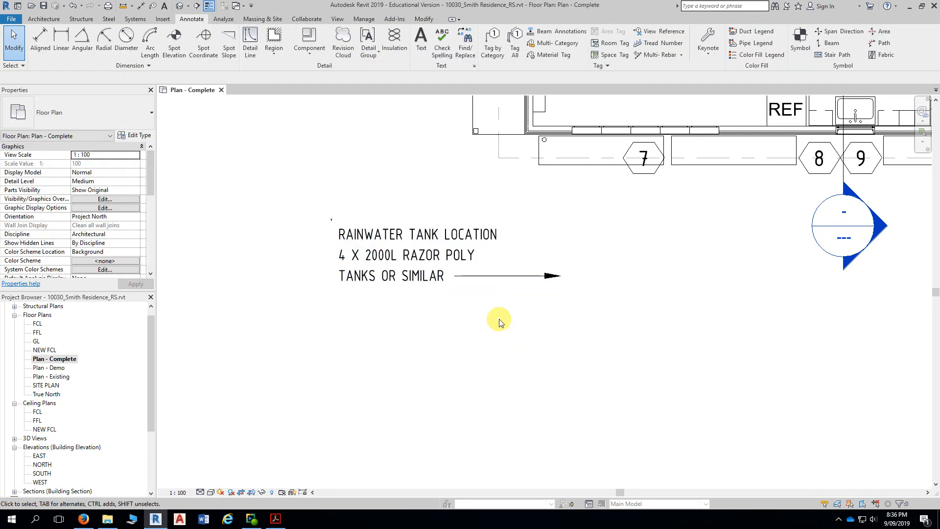
Step: Nudge the 4 X 2000L tank note left and down, away from the Lounge/Dining room's tanks, and deselect it
middle_drag(498, 319, 455, 349)
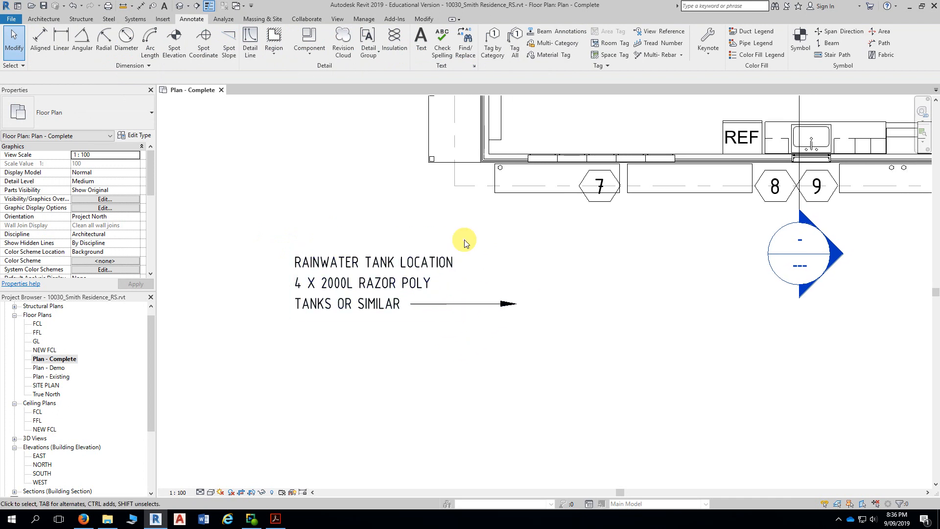
scroll(465, 238, down, 2)
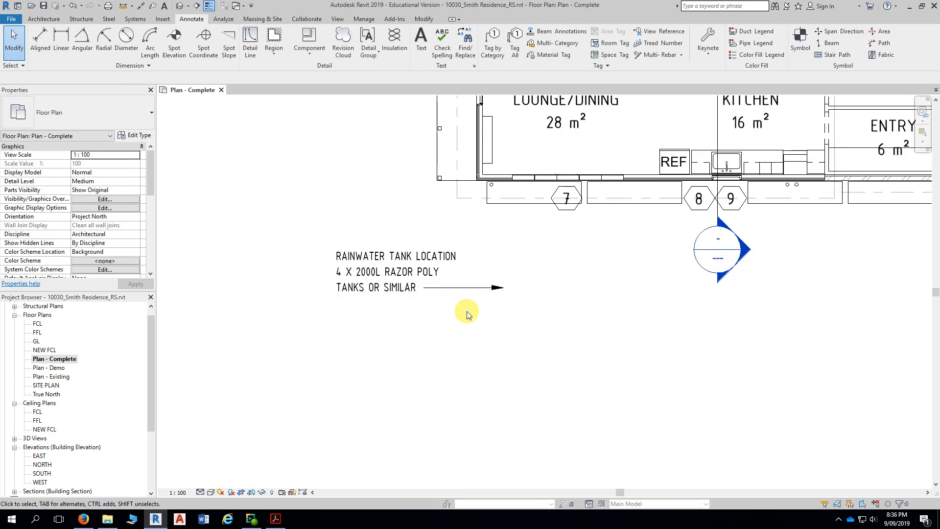
scroll(467, 312, down, 1)
middle_drag(470, 327, 503, 299)
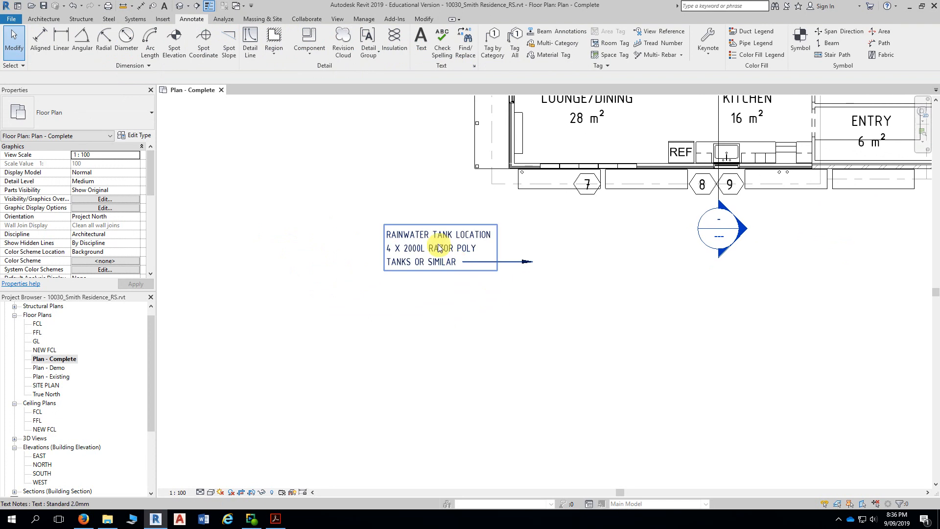
click(439, 248)
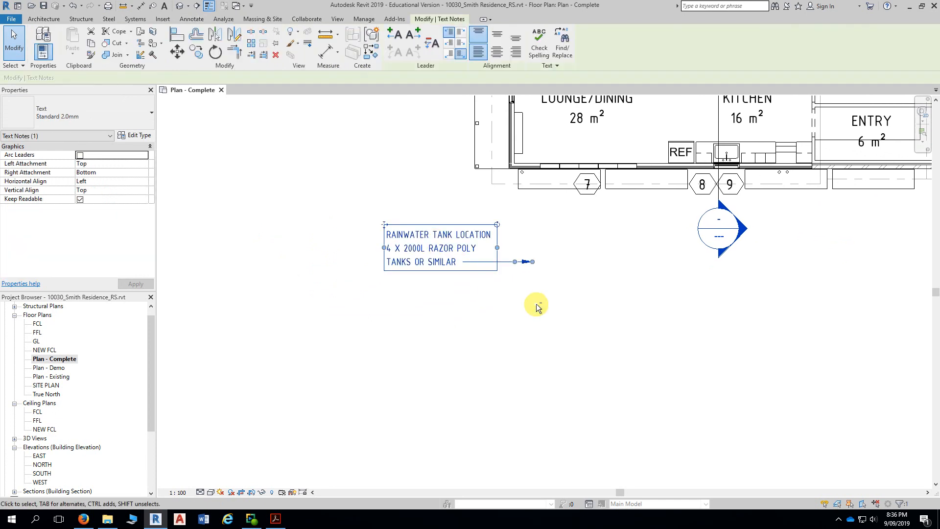
key(Left)
key(Left)
key(Left)
key(Left)
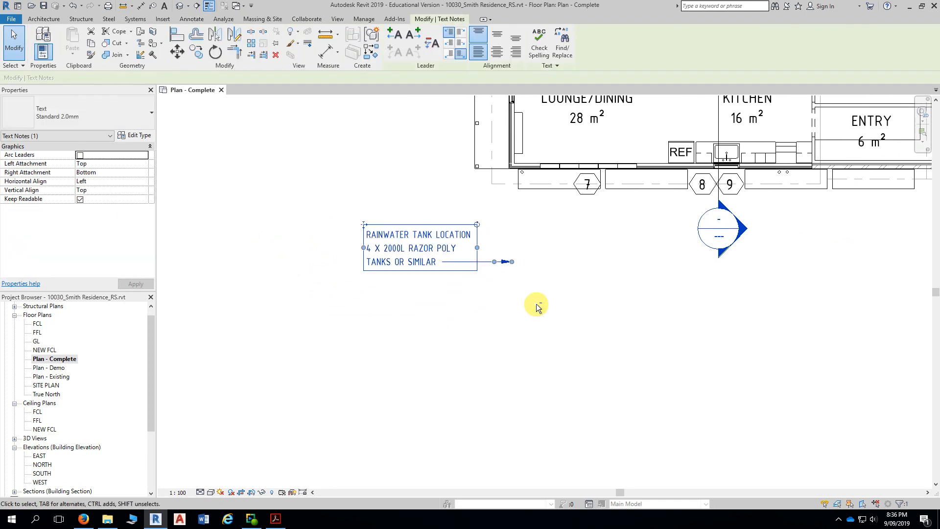
key(Down)
key(Down)
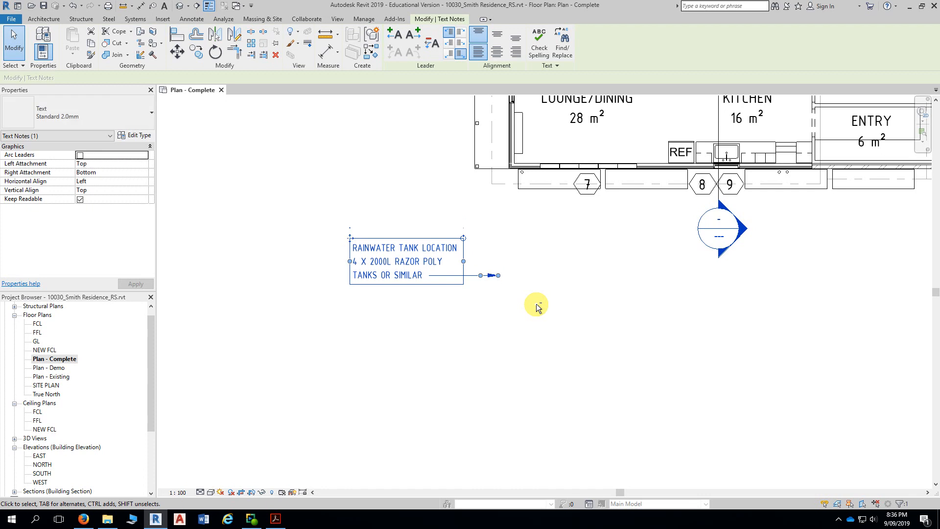
click(532, 301)
middle_drag(513, 226, 503, 234)
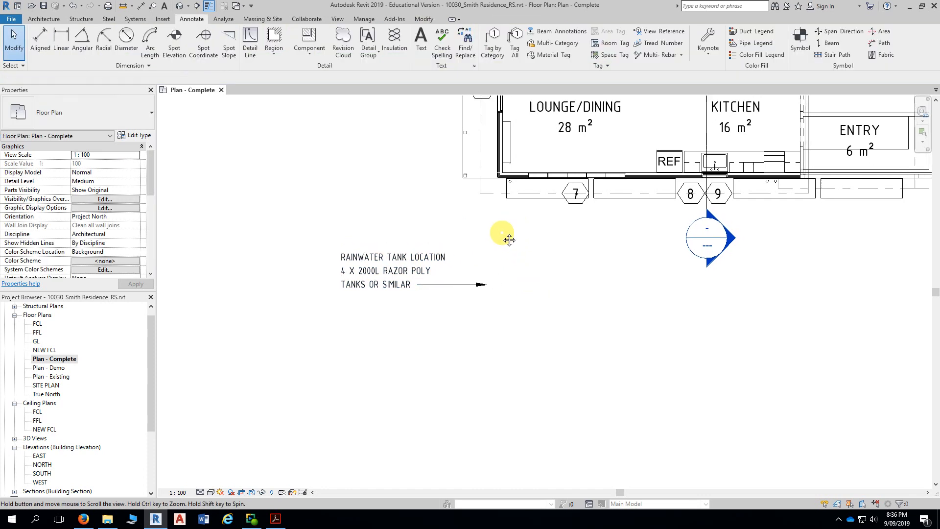
Step: Attach the 4 X 2000L tank note's leader arrowhead to the lower edge of the leftmost tank below the Lounge/Dining room
click(460, 286)
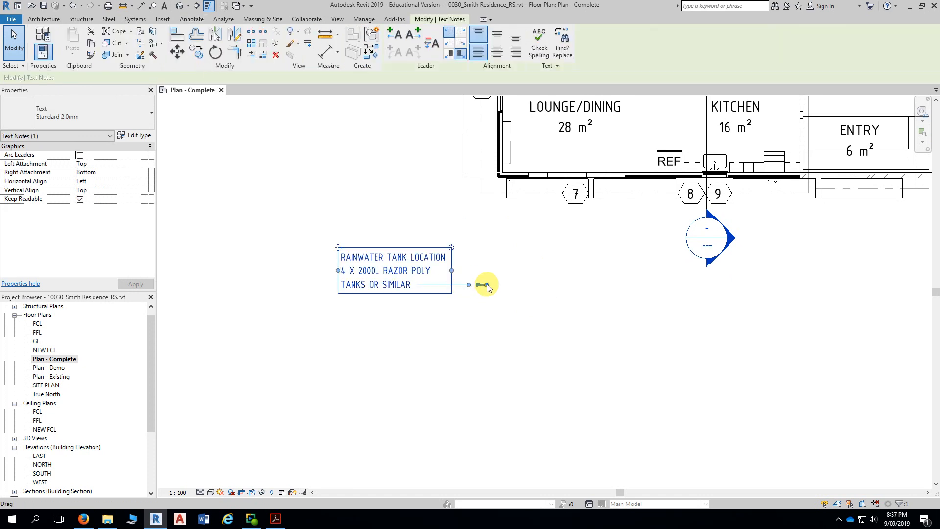
scroll(486, 286, up, 2)
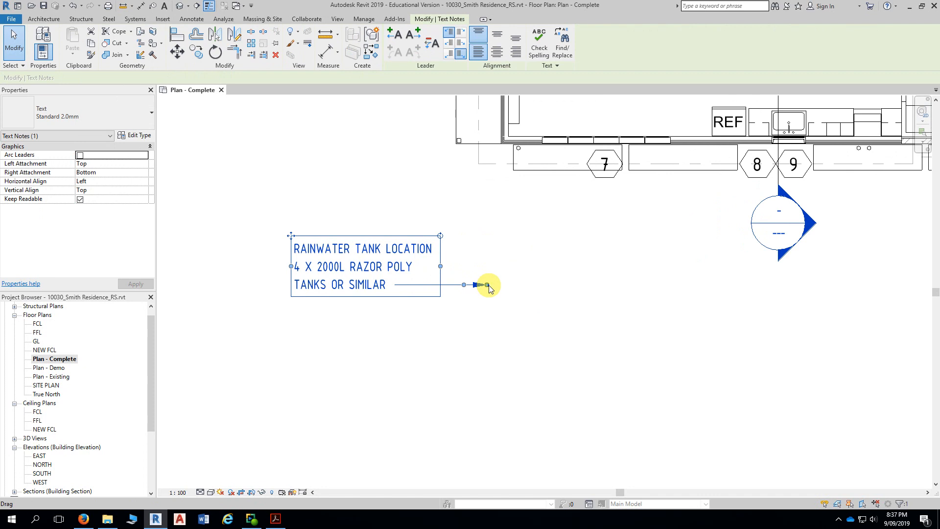
drag(487, 287, 488, 160)
scroll(523, 173, up, 8)
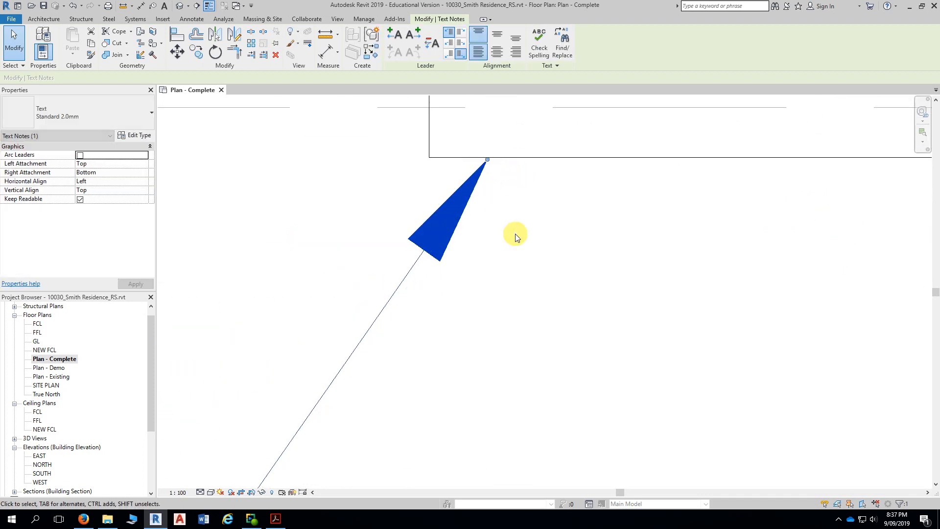
scroll(512, 235, down, 8)
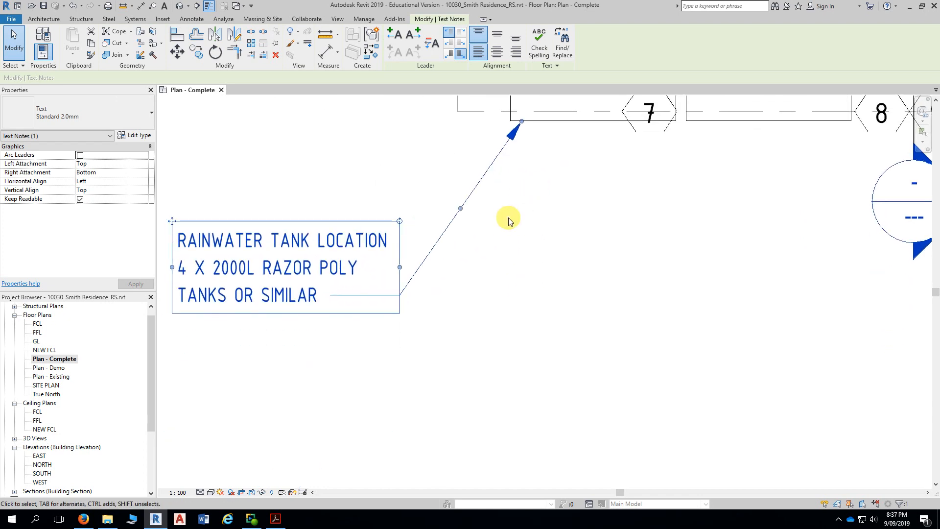
Step: Move the tank note's leader elbow directly below its arrowhead so the leader runs horizontally and then vertically, and deselect the note
middle_drag(493, 221, 546, 211)
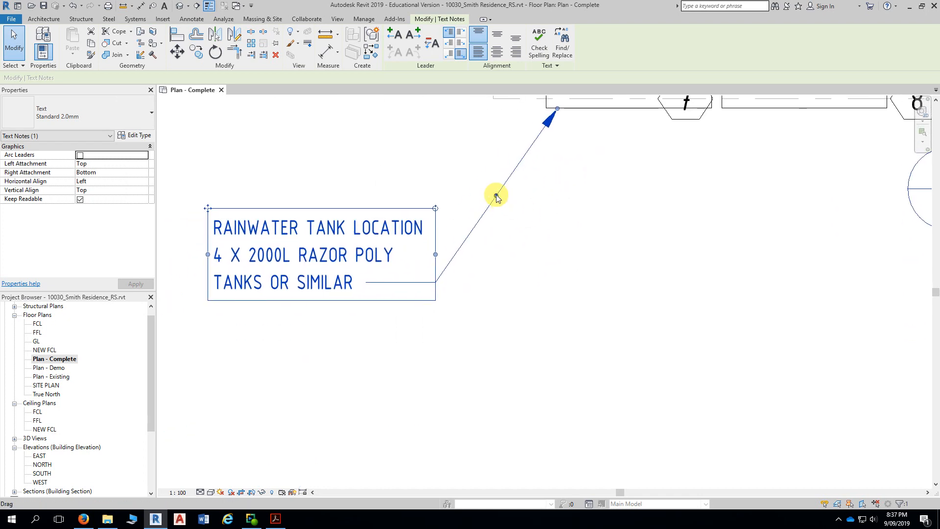
drag(496, 195, 555, 282)
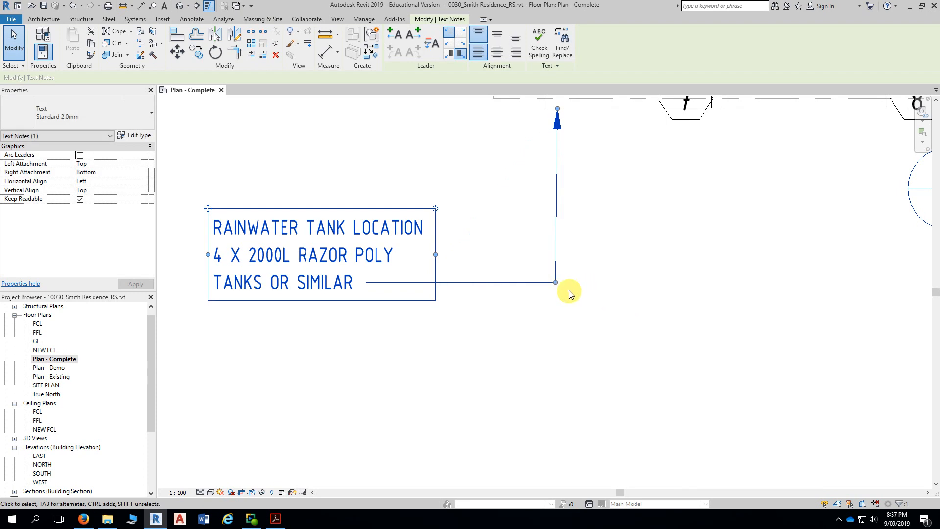
click(604, 304)
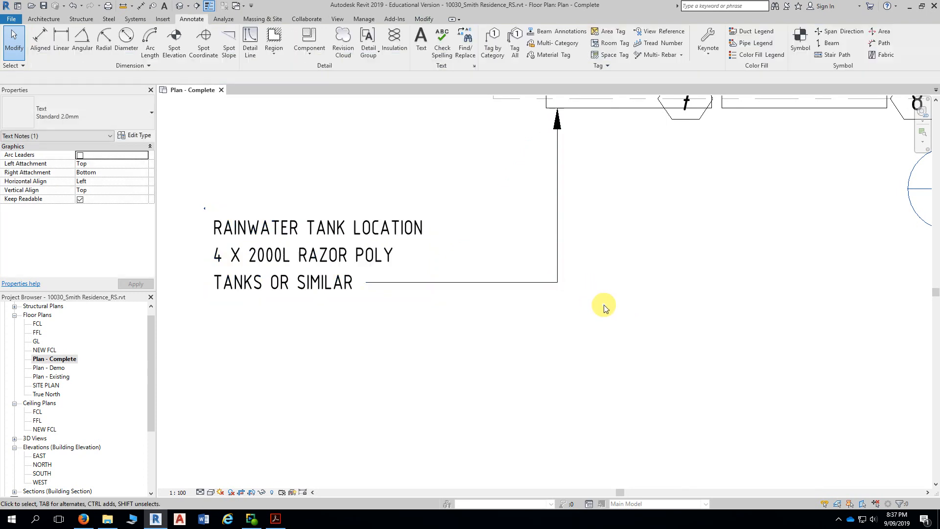
scroll(607, 305, down, 2)
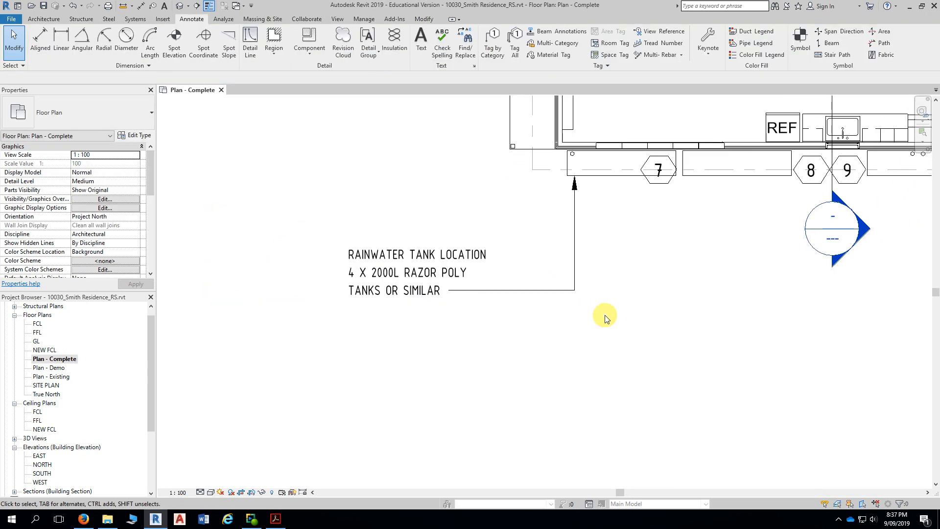
scroll(604, 315, down, 3)
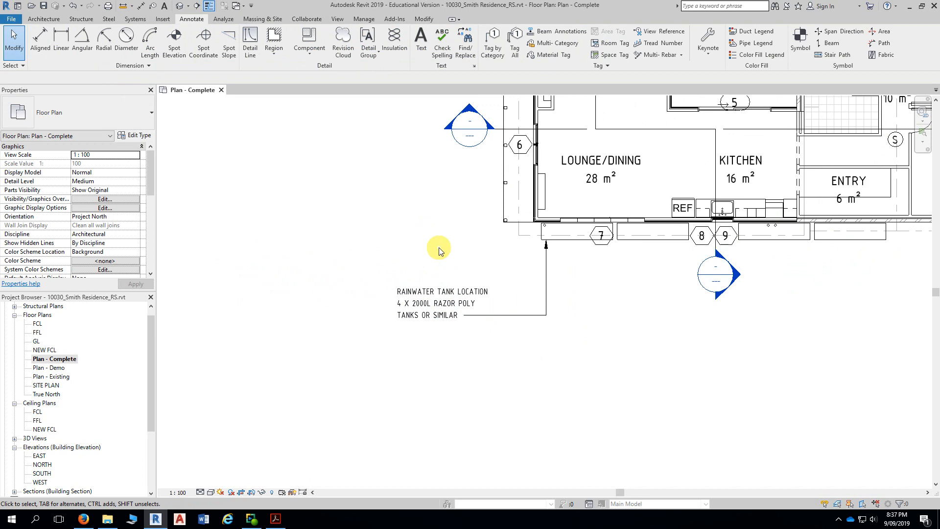
Step: Start a Standard 2.0mm text note with a two-segment leader from the lower-left verandah post, running straight down and then left above the tank note
scroll(433, 259, up, 4)
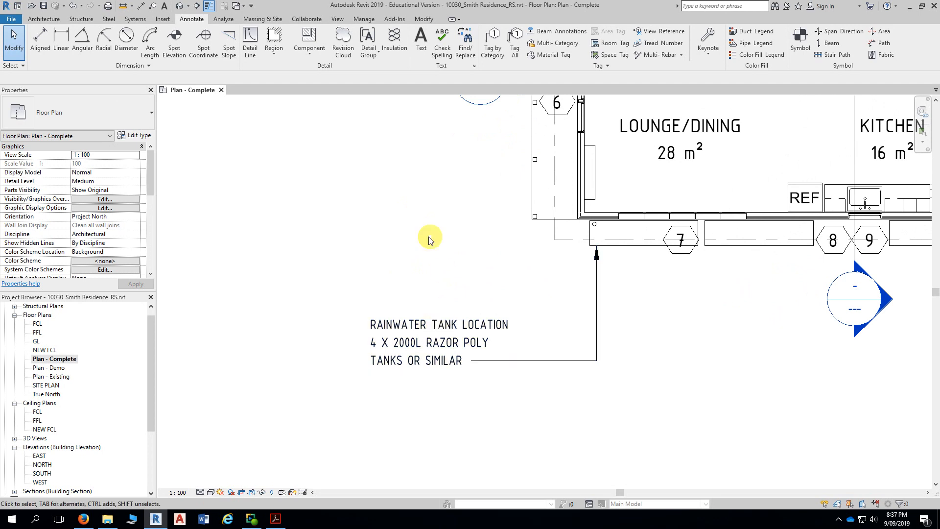
click(440, 325)
middle_drag(447, 249, 409, 220)
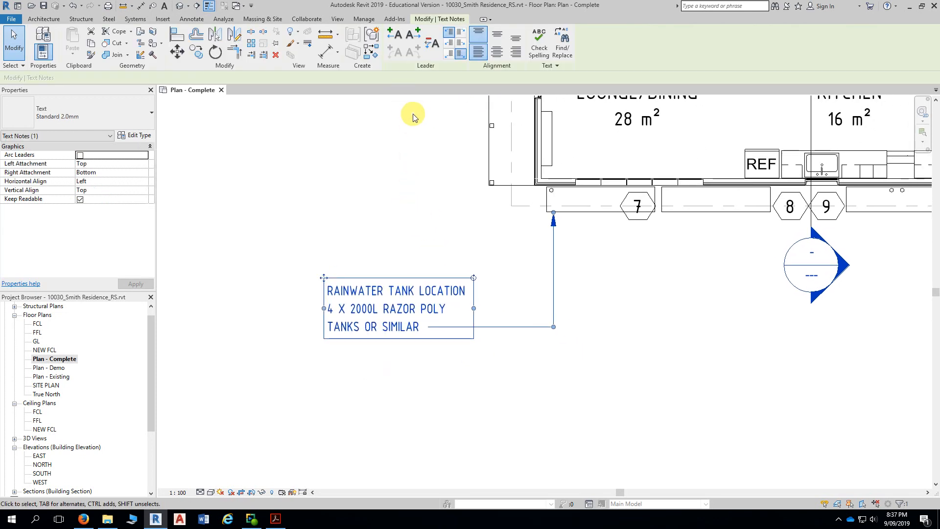
click(372, 54)
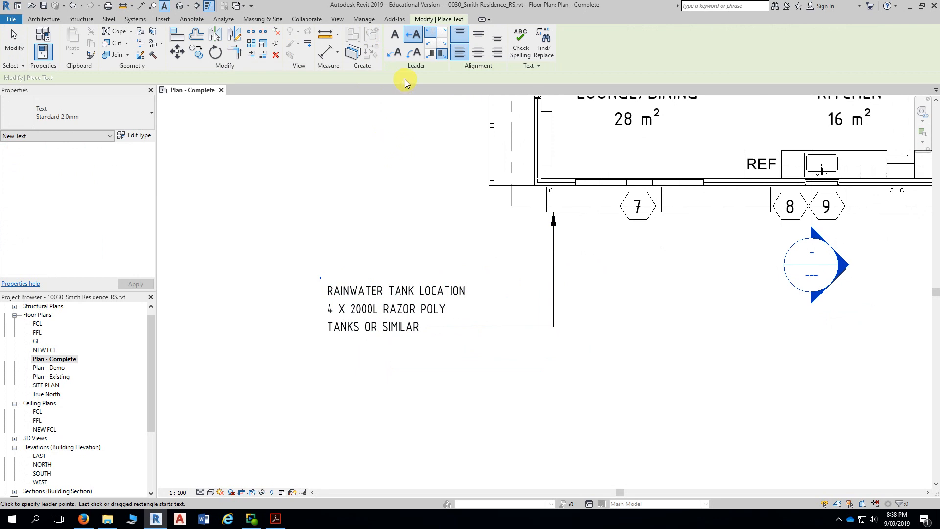
click(393, 55)
scroll(485, 198, up, 1)
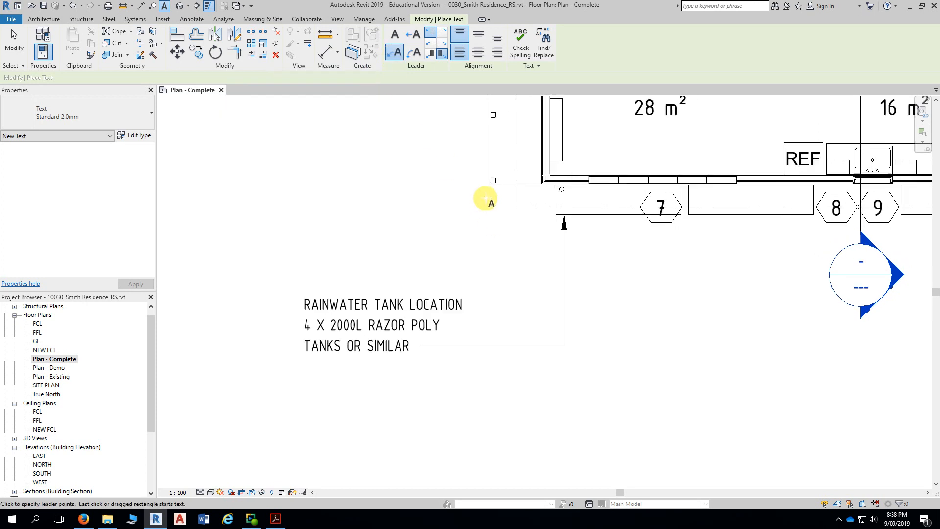
scroll(487, 197, up, 2)
scroll(499, 185, up, 3)
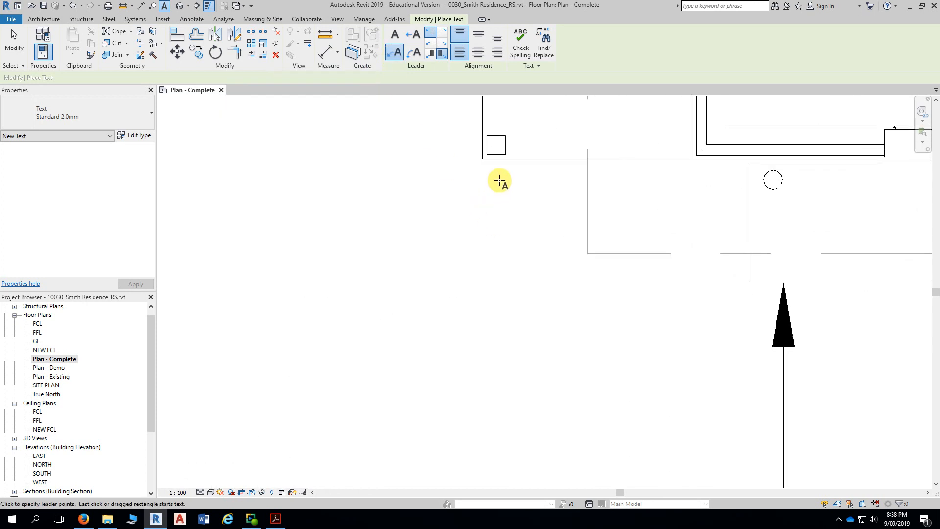
scroll(499, 181, up, 1)
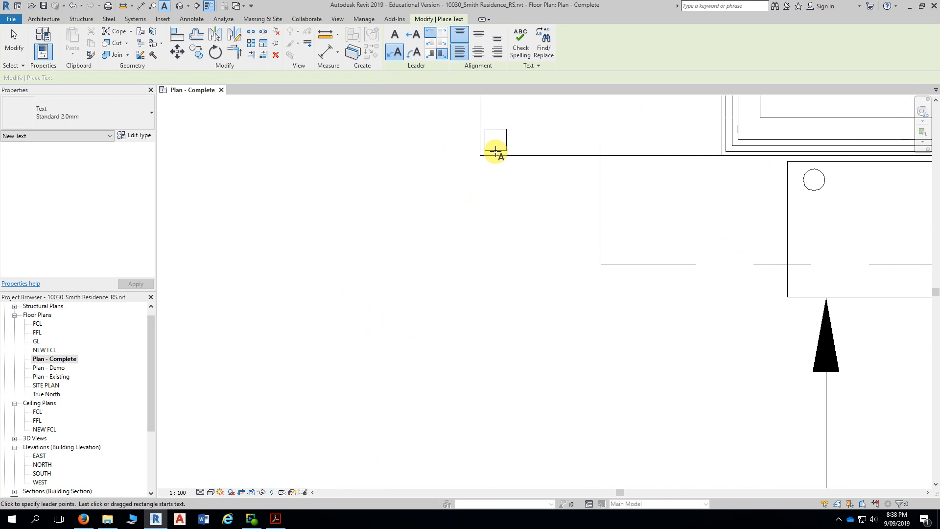
click(496, 151)
scroll(490, 259, down, 3)
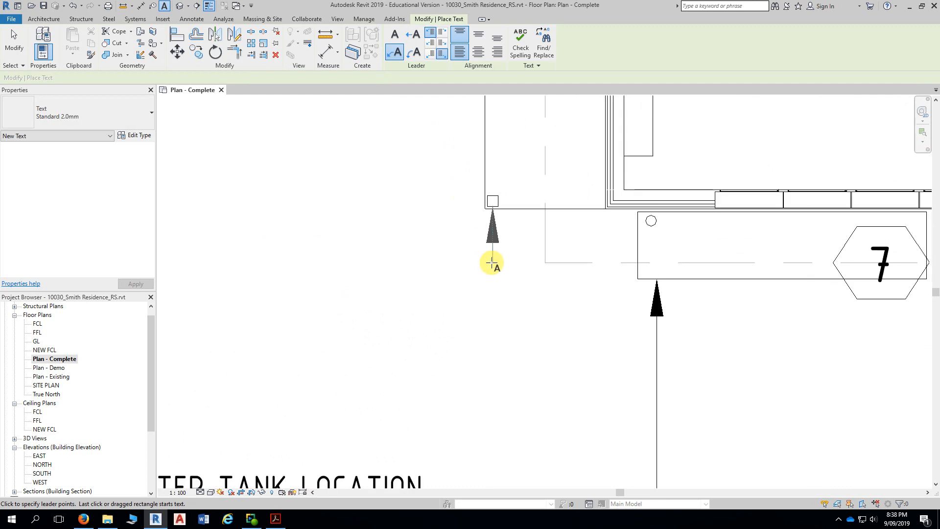
scroll(491, 263, down, 2)
middle_drag(487, 313, 504, 195)
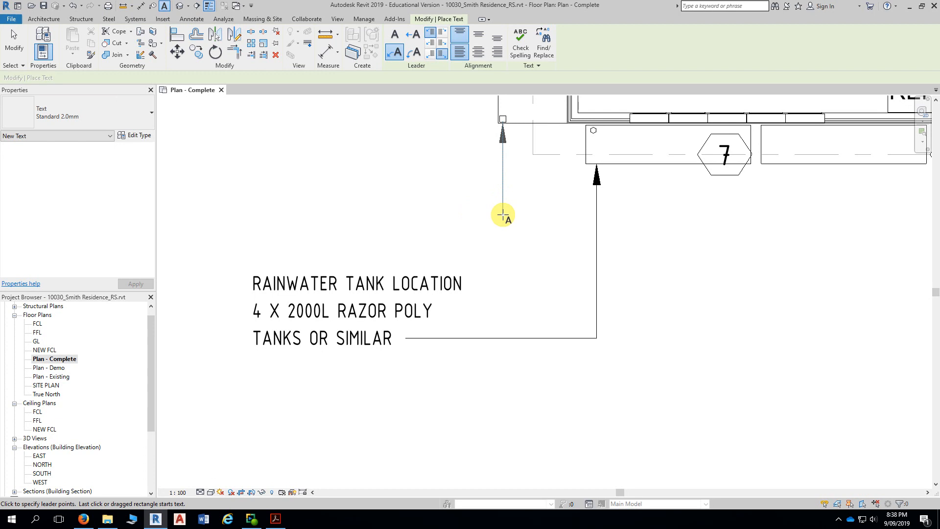
click(503, 214)
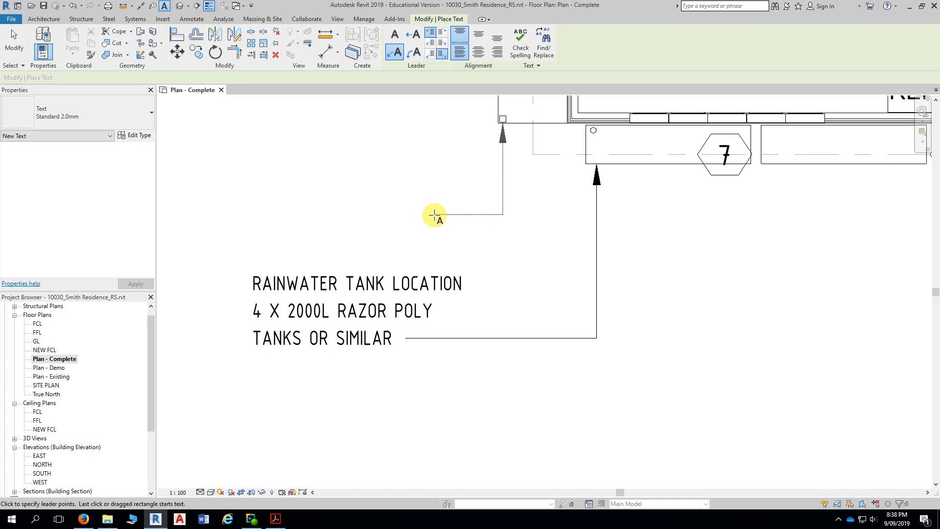
click(434, 215)
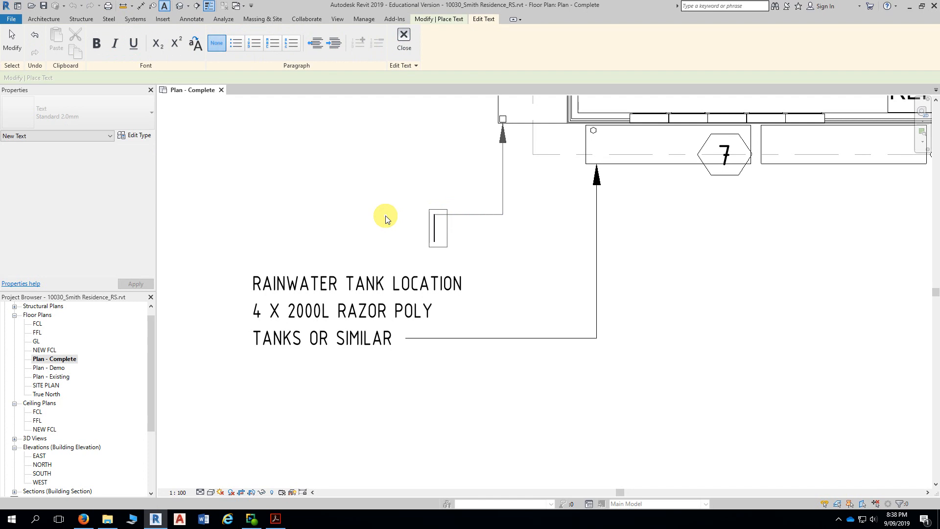
Step: Enter "RE-USED 90x90 POSTS" as the leader note's text and finish placing text
text(RE-USED )
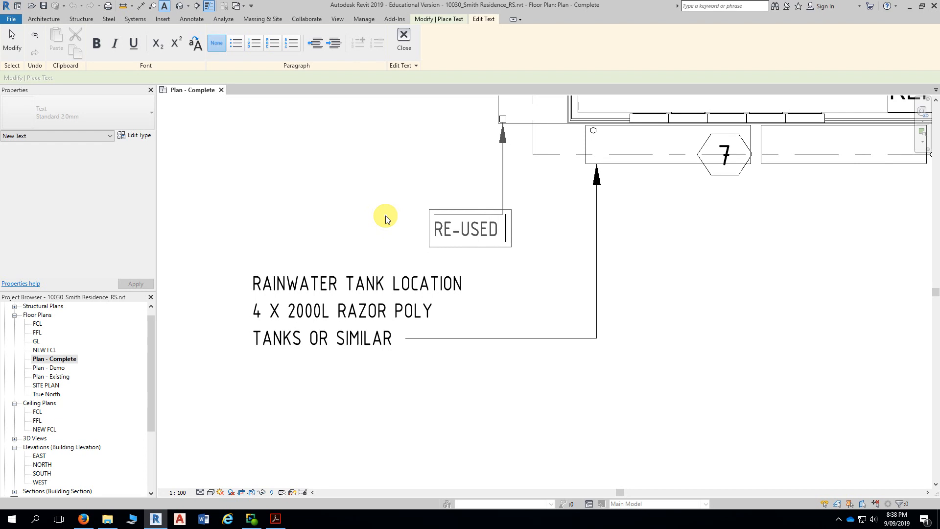
text(90)
key(BackSpace)
text(x90)
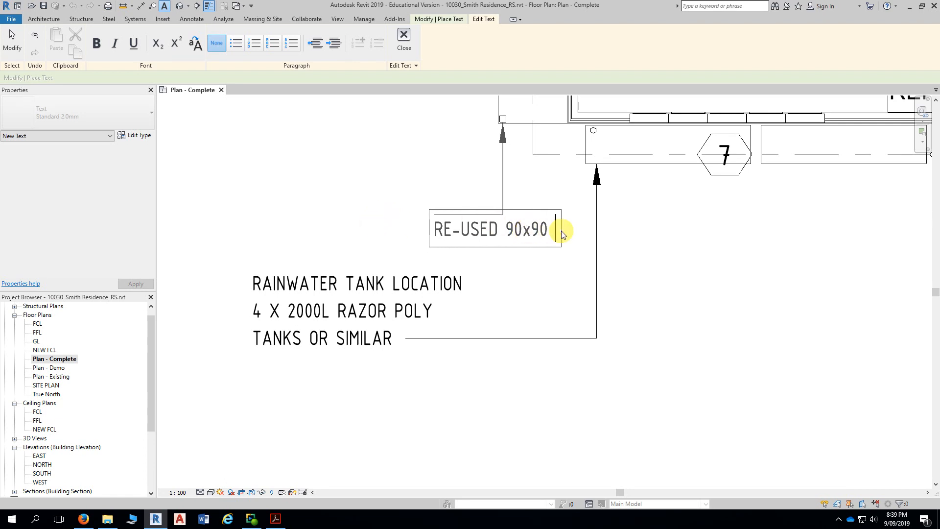
text(POSTS)
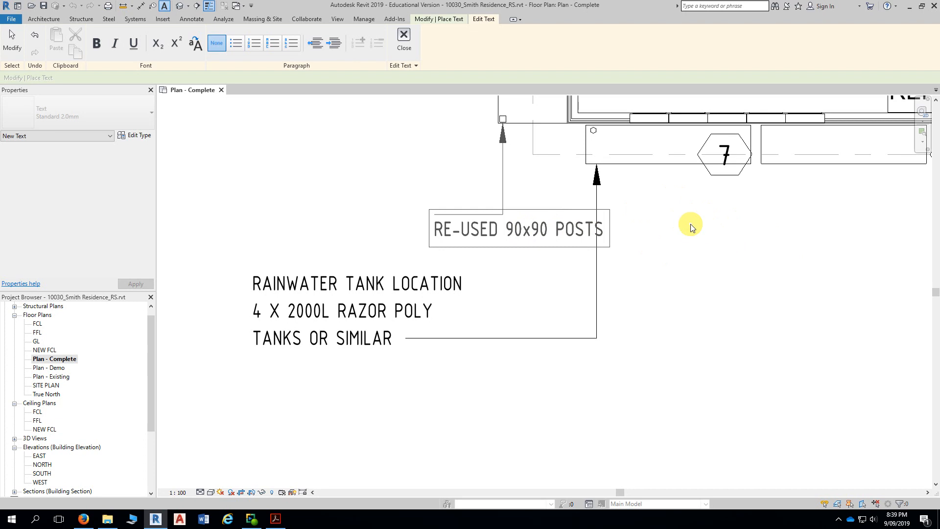
click(404, 48)
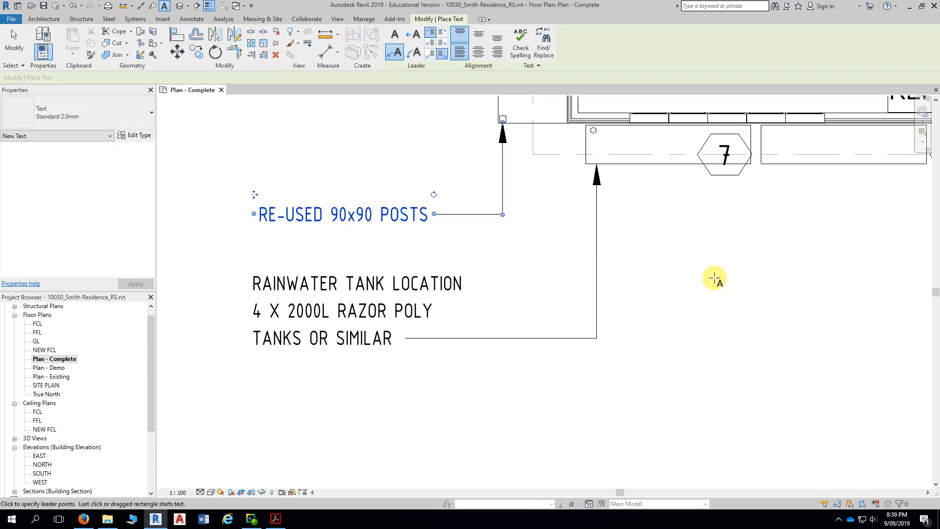
key(Escape)
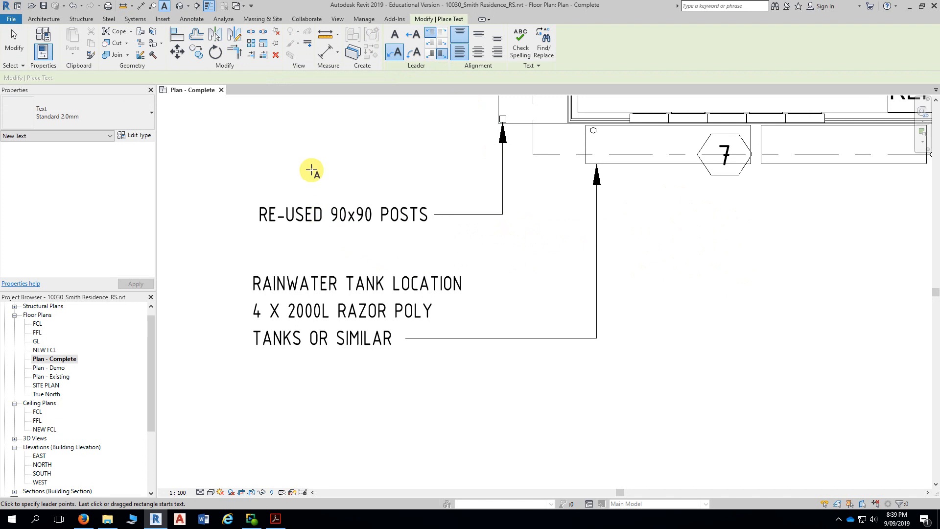
key(Escape)
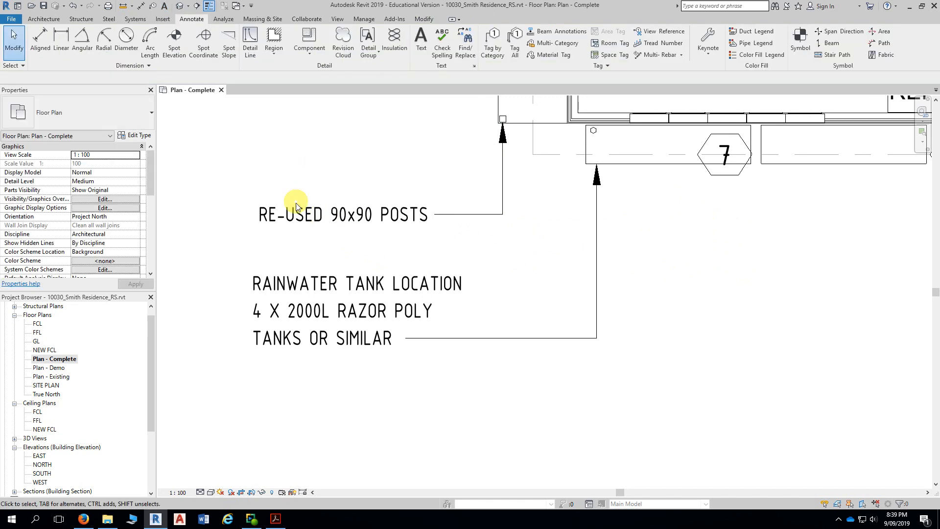
Step: Shift the RE-USED 90x90 POSTS note horizontally so its text aligns with the left edge of the rainwater tank note below
scroll(253, 234, up, 4)
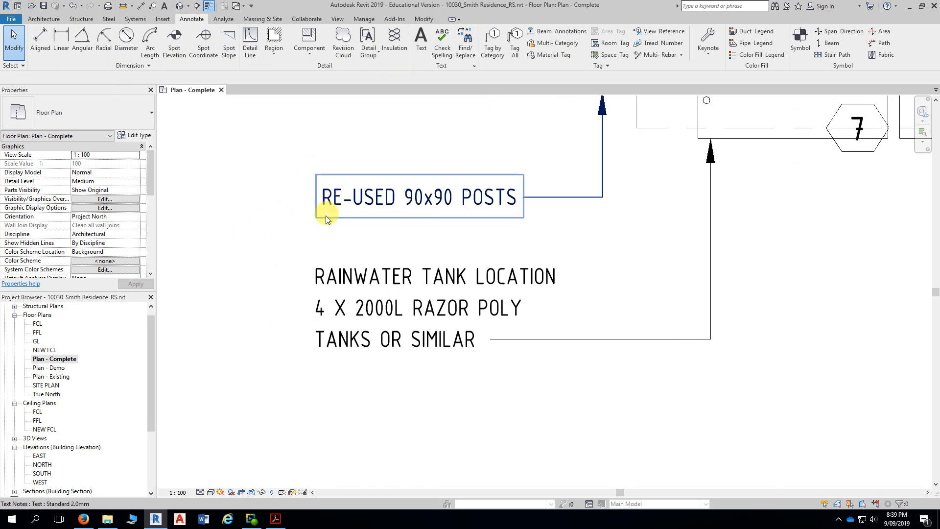
scroll(327, 223, up, 3)
scroll(327, 222, down, 1)
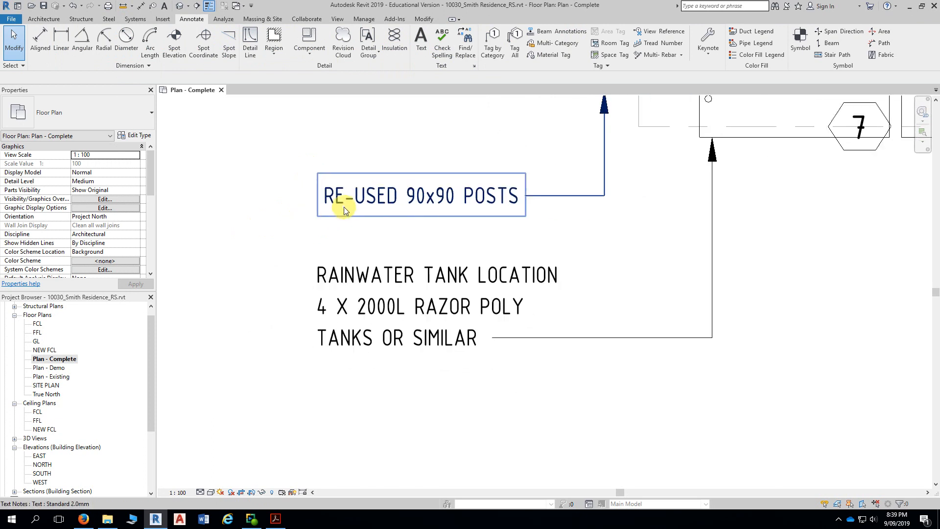
click(343, 206)
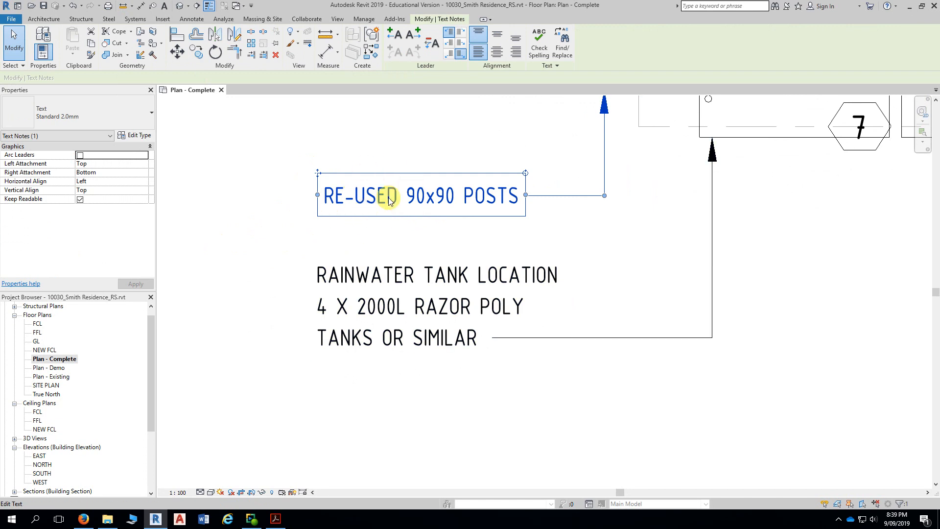
scroll(391, 201, up, 1)
middle_drag(398, 204, 422, 187)
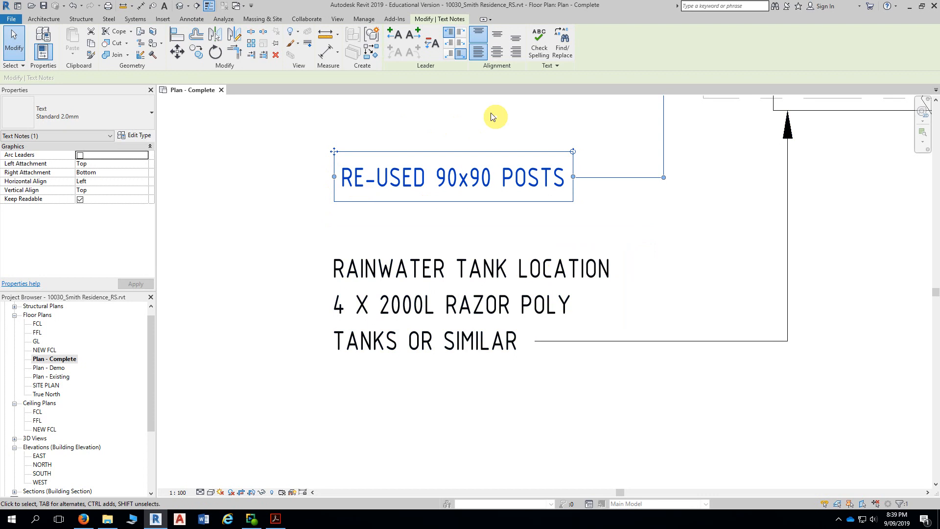
scroll(510, 312, down, 5)
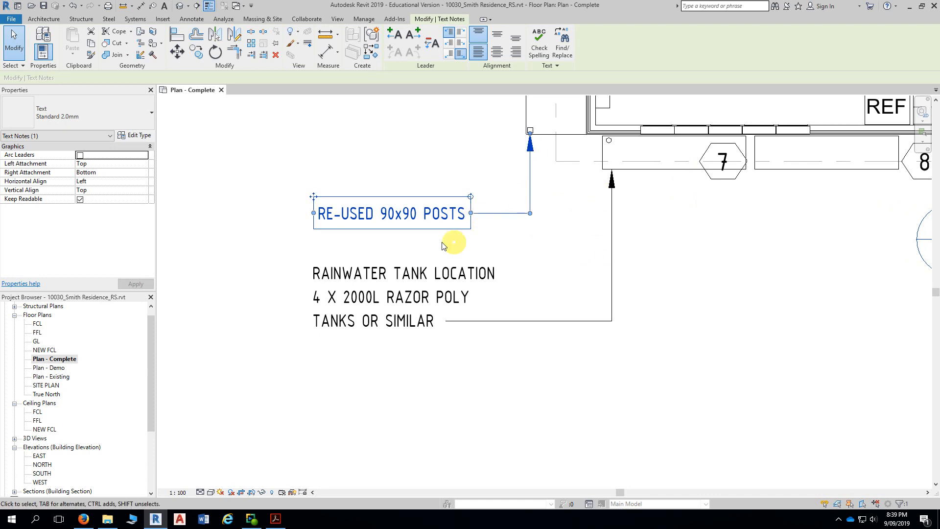
scroll(307, 238, up, 1)
scroll(305, 238, up, 1)
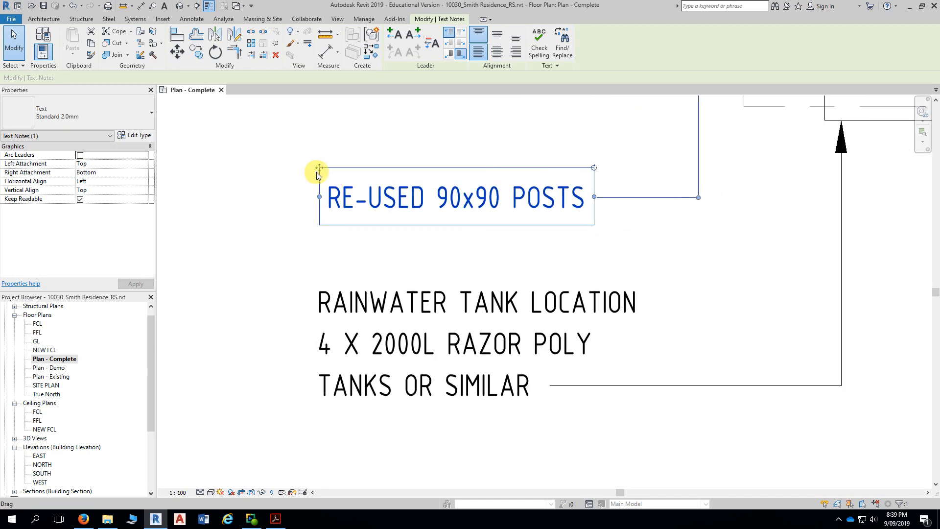
middle_drag(321, 219, 356, 200)
click(356, 200)
mouse_move(354, 150)
mouse_down()
mouse_move(393, 150)
mouse_move(343, 151)
mouse_up()
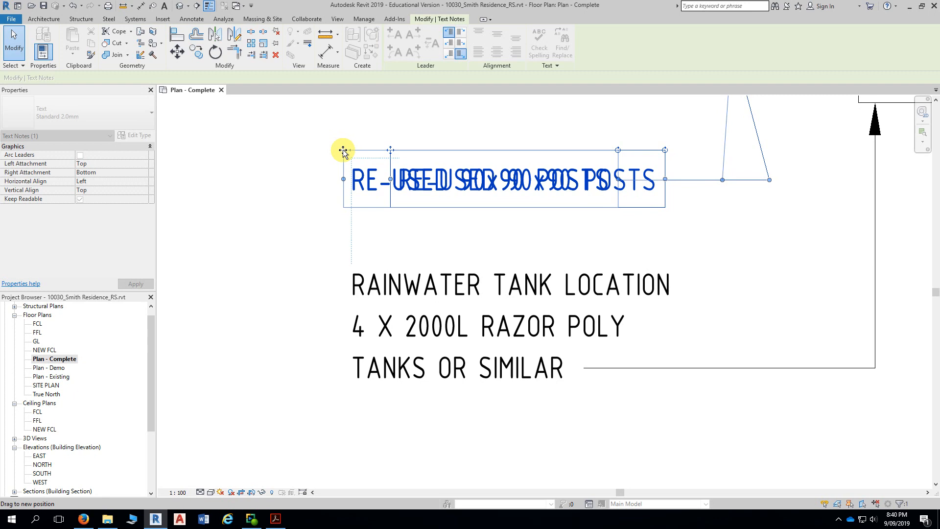
drag(343, 152, 343, 152)
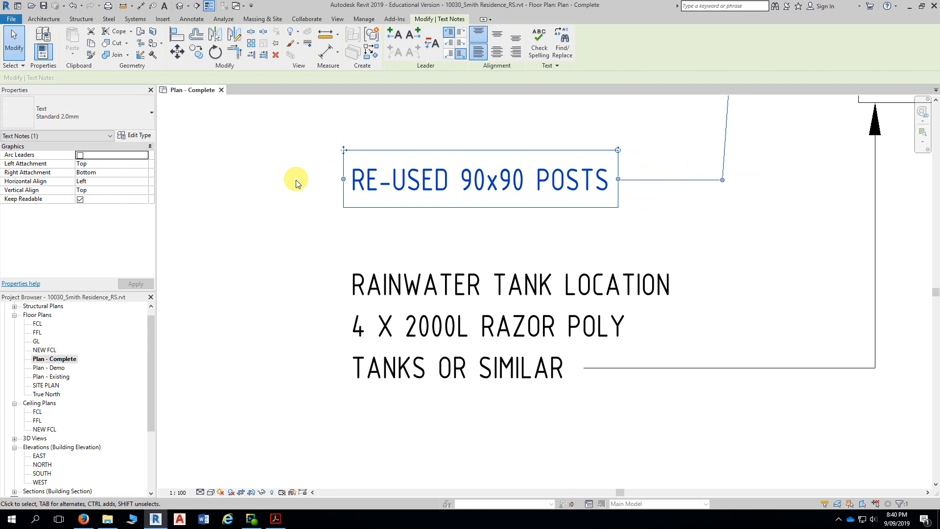
scroll(293, 186, down, 2)
middle_drag(288, 193, 280, 318)
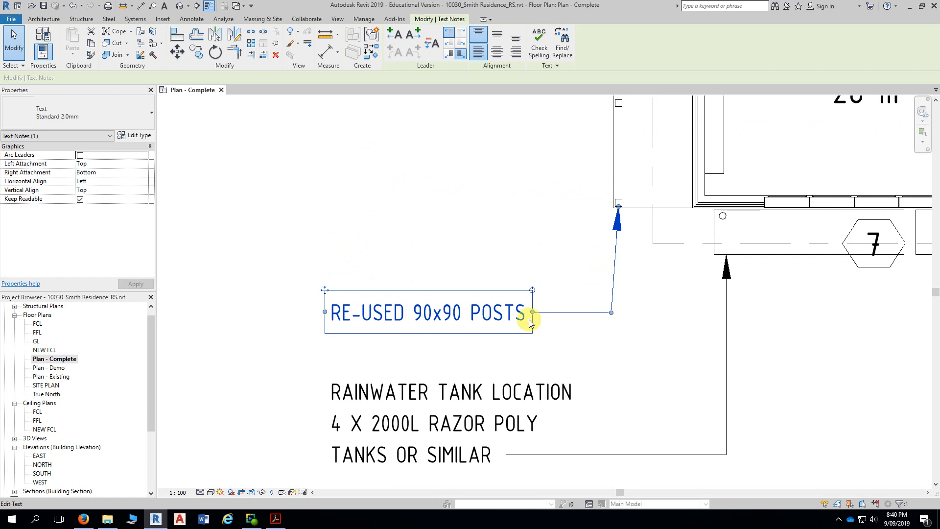
middle_drag(615, 351, 571, 264)
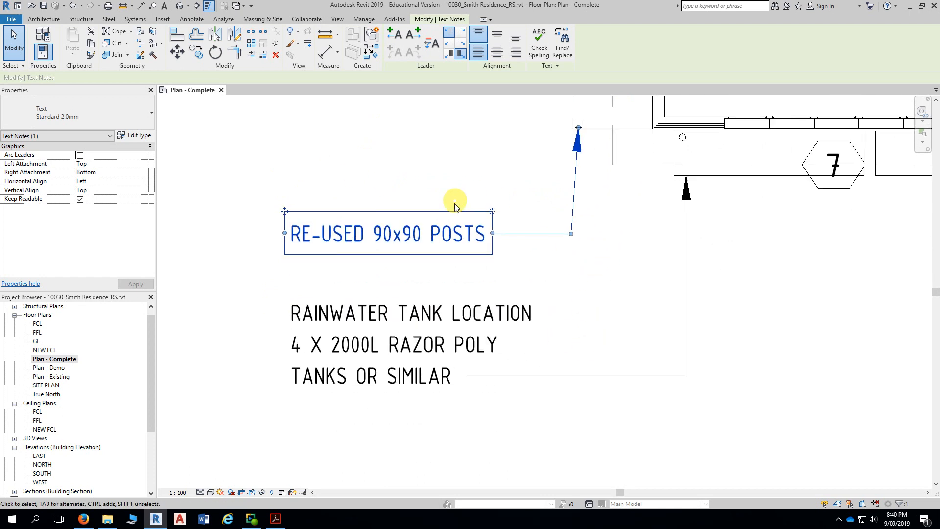
Step: Move the RE-USED 90x90 POSTS leader elbow directly below its arrowhead so the leader runs vertically and then horizontally, and deselect the note
drag(572, 234, 578, 233)
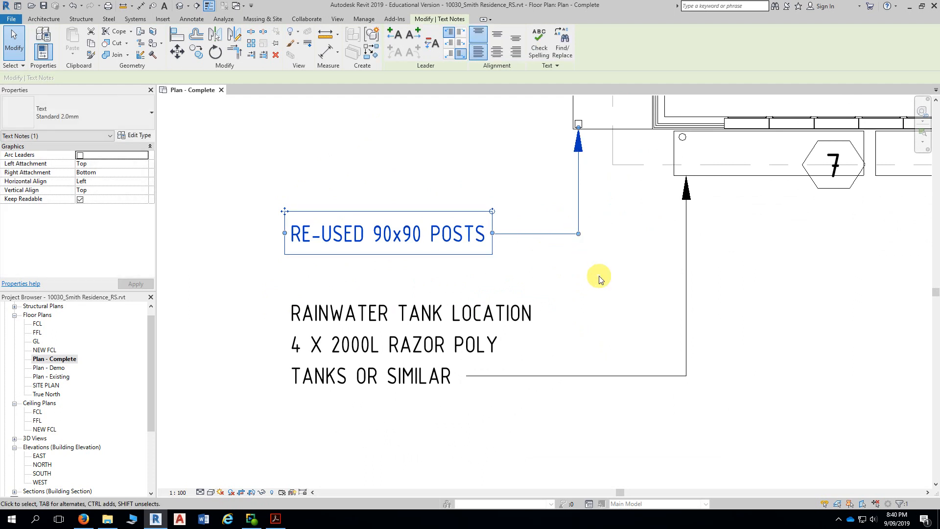
click(794, 353)
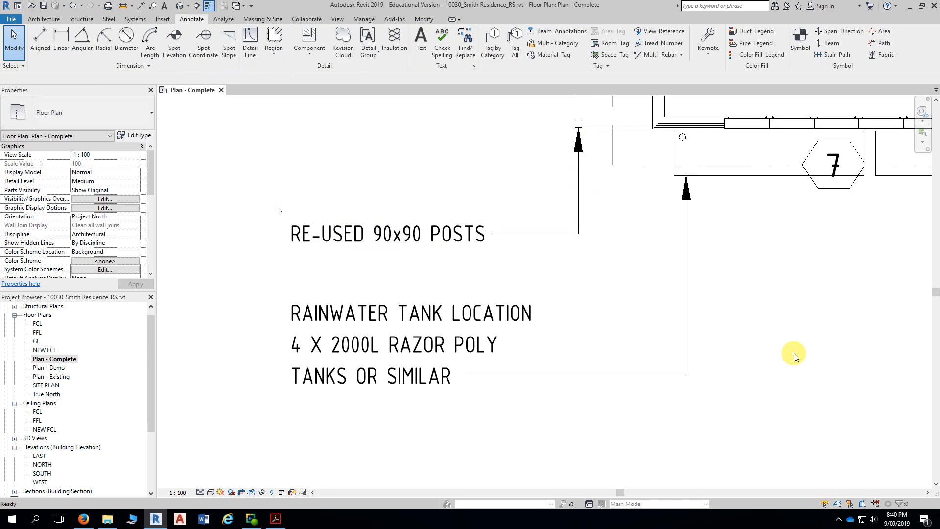
scroll(794, 353, down, 2)
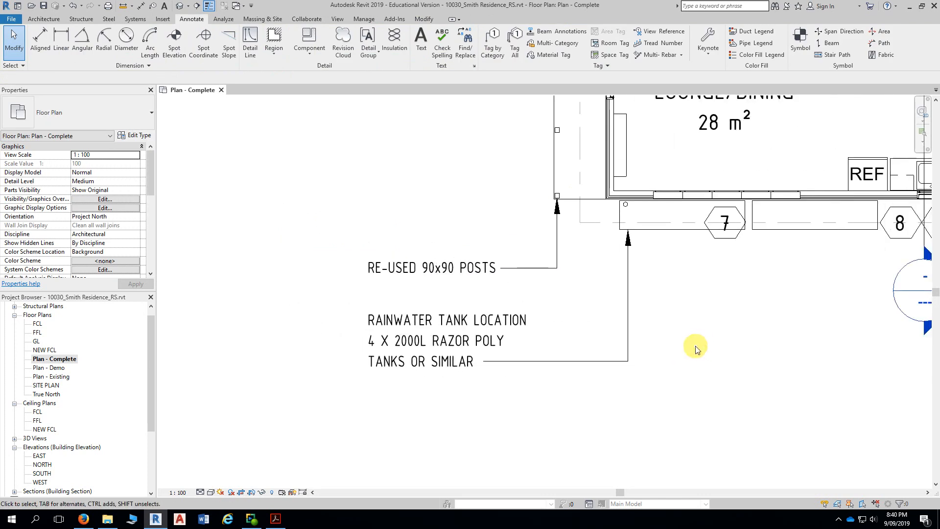
scroll(696, 349, down, 4)
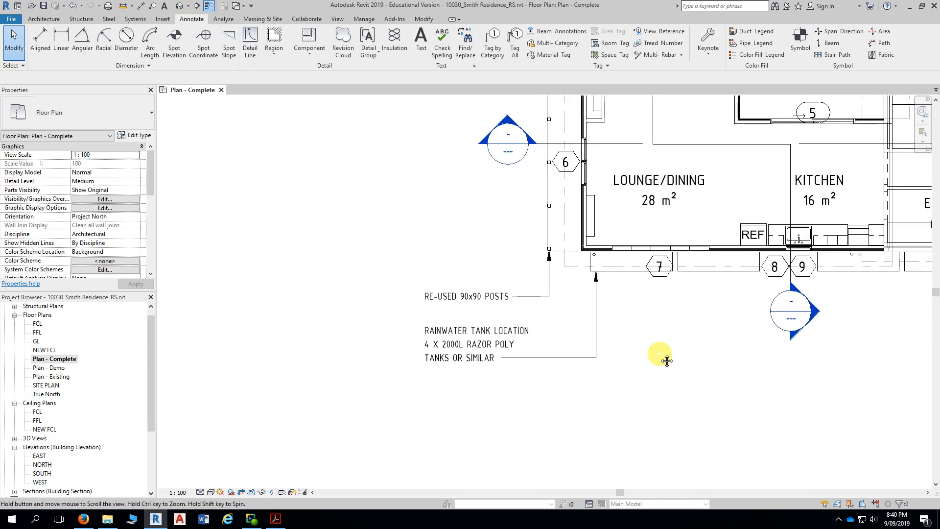
scroll(630, 352, down, 3)
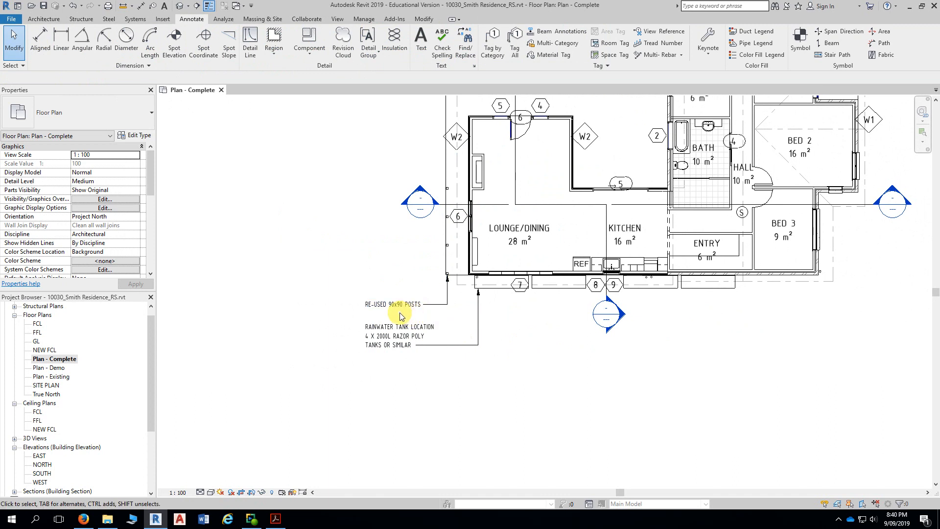
Step: Move the RE-USED 90x90 POSTS note straight up closer to the verandah post, keeping its text left-aligned with the tank note
scroll(407, 318, up, 5)
middle_drag(407, 320, 439, 270)
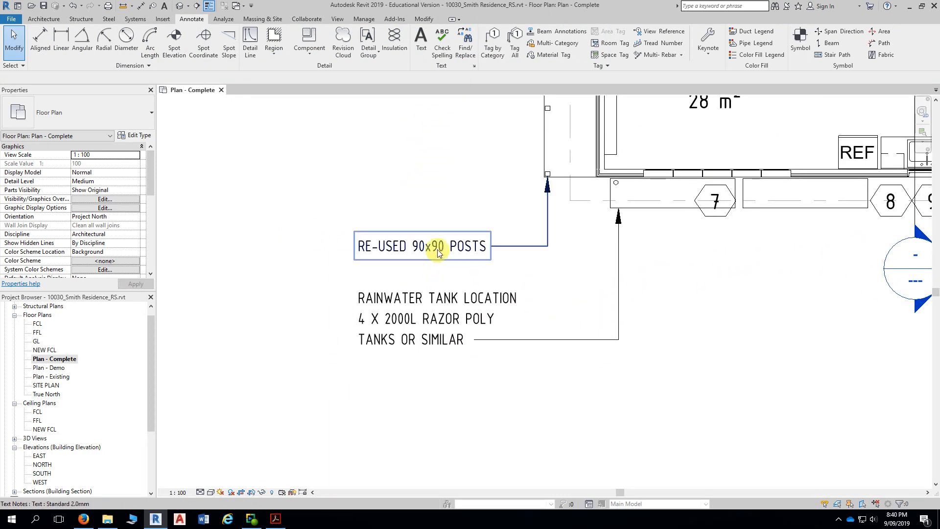
click(434, 249)
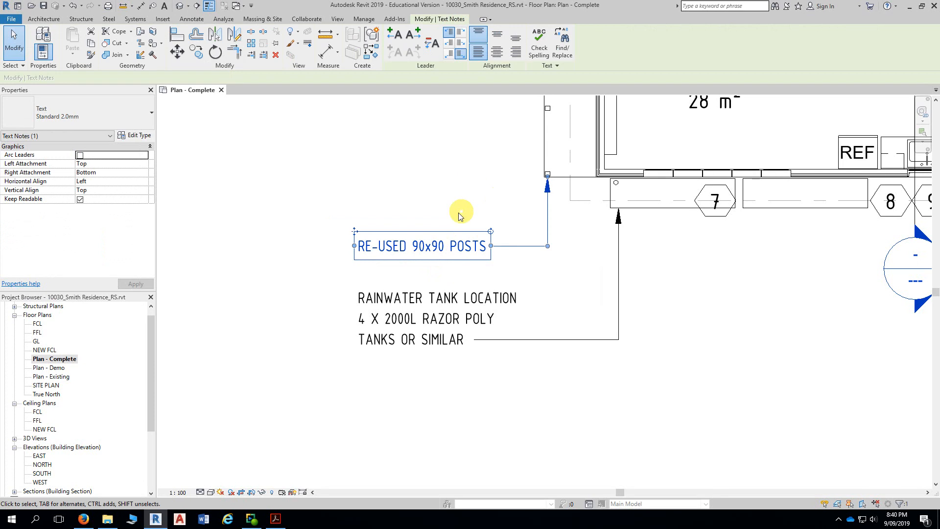
key(Escape)
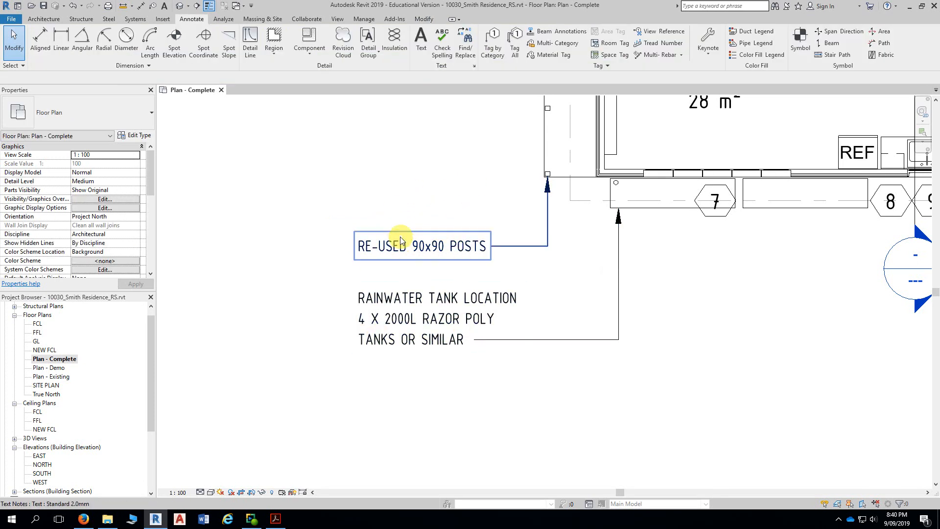
click(396, 247)
scroll(321, 241, up, 2)
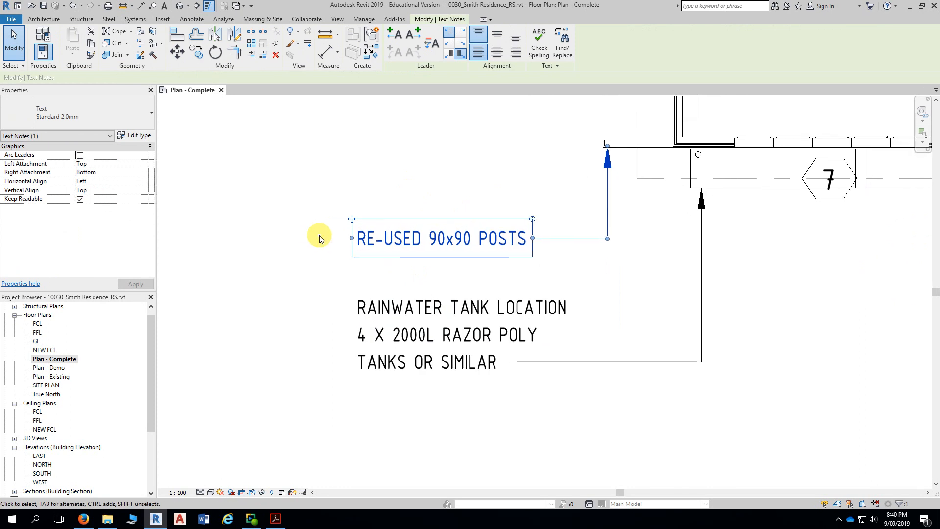
ctrl+drag(352, 223, 351, 188)
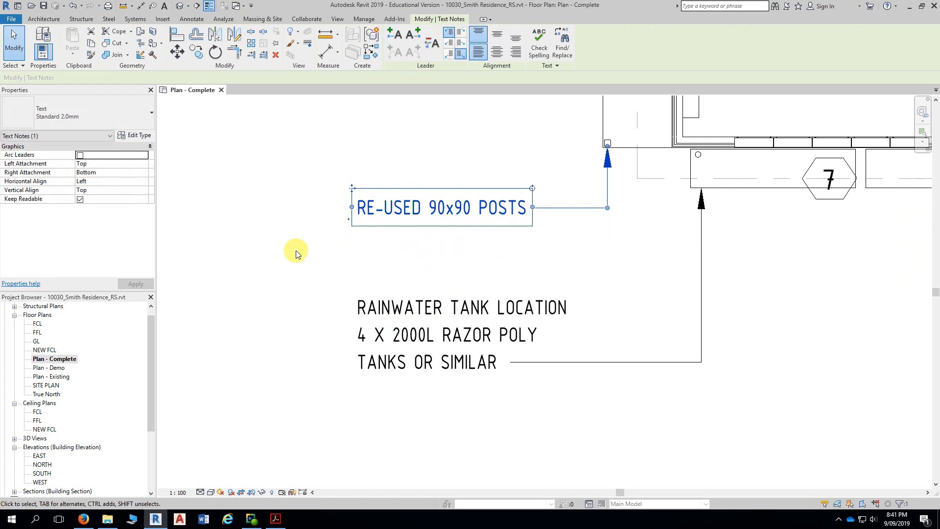
Step: Move the four-tank rainwater note straight up to sit just below the RE-USED 90x90 POSTS note, and deselect it
click(362, 315)
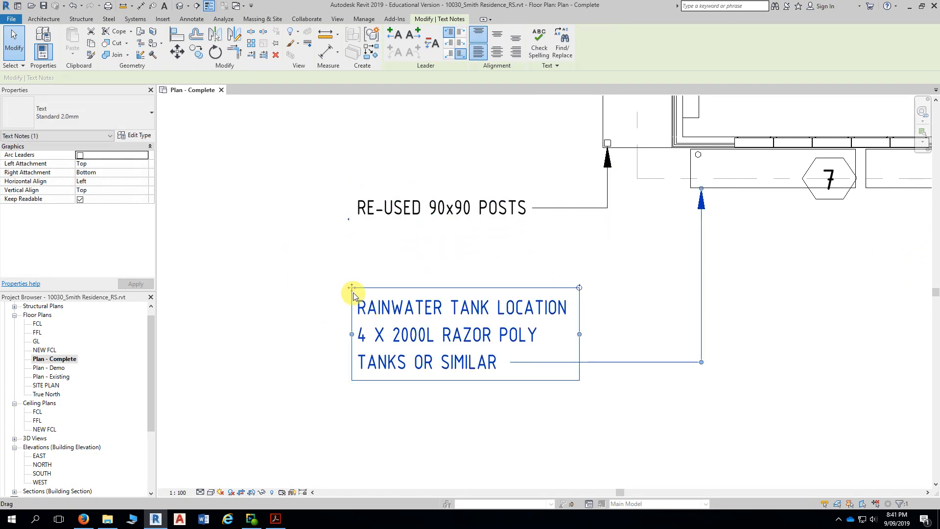
drag(352, 288, 355, 275)
drag(353, 266, 351, 245)
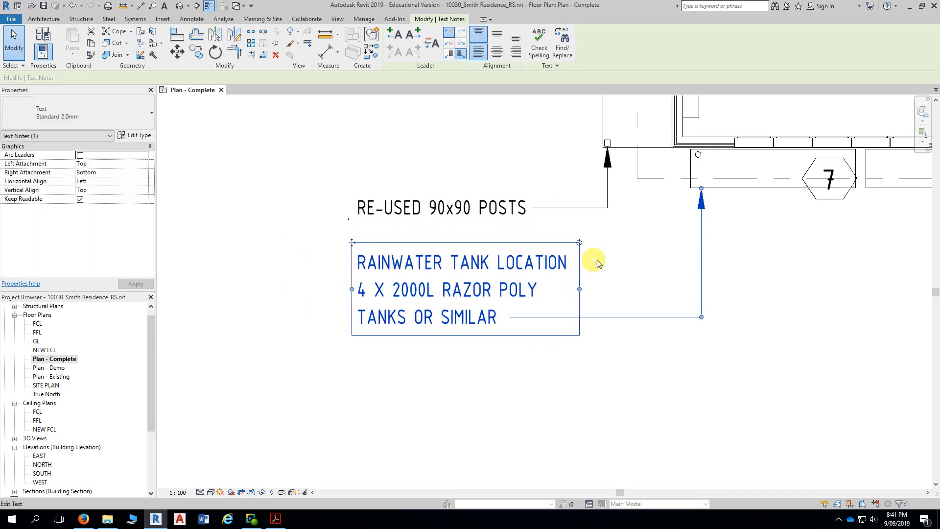
click(627, 296)
scroll(492, 368, down, 1)
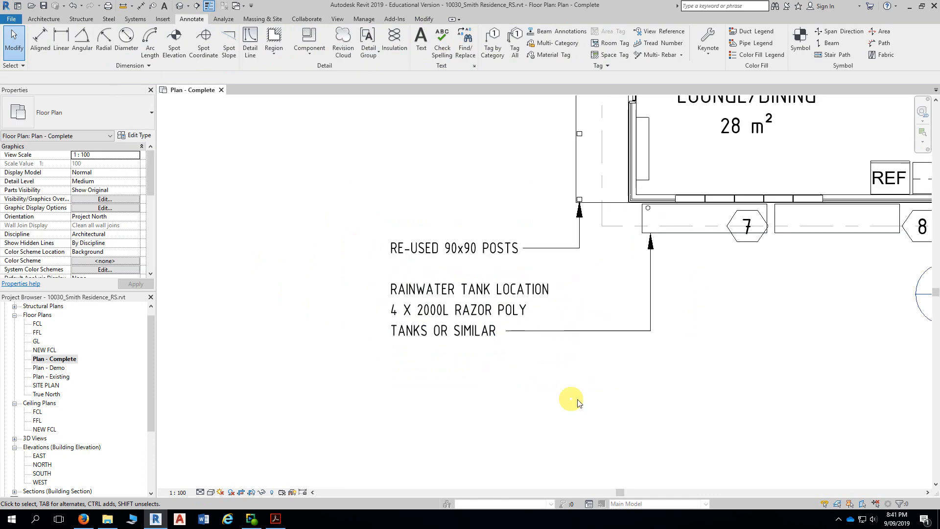
middle_drag(586, 405, 528, 399)
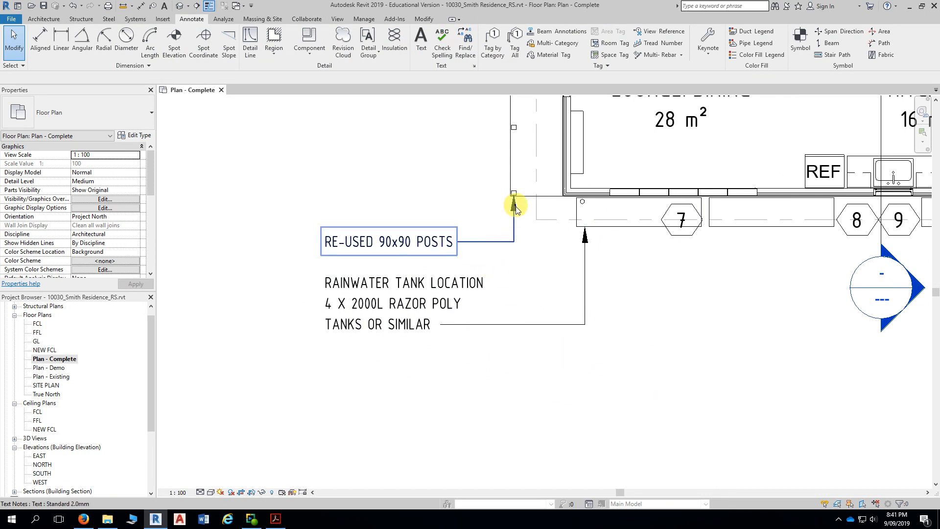
Step: Switch to the Dimensions Text PDF in Firefox and examine the post and rainwater tank notes below the lounge/dining area
click(83, 518)
scroll(377, 431, down, 8)
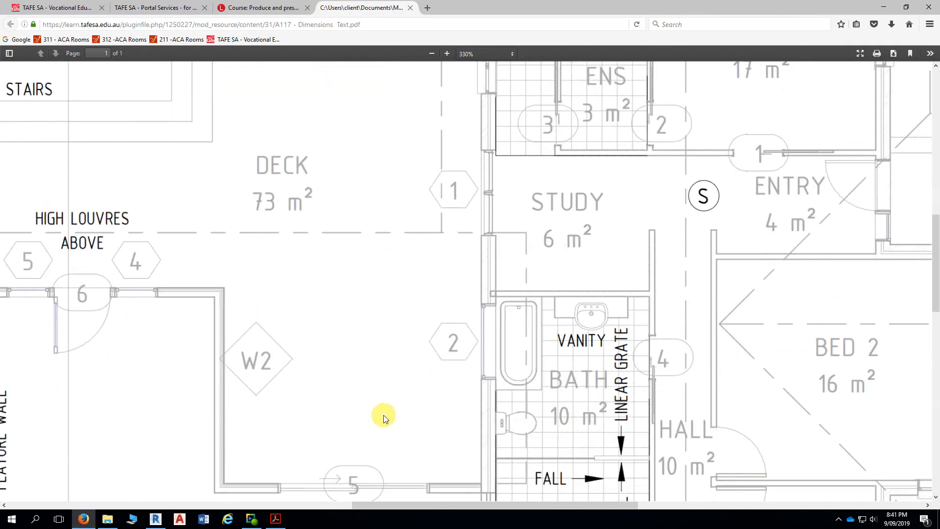
ctrl+scroll(383, 416, down, 6)
ctrl+scroll(266, 414, down, 7)
scroll(288, 414, down, 5)
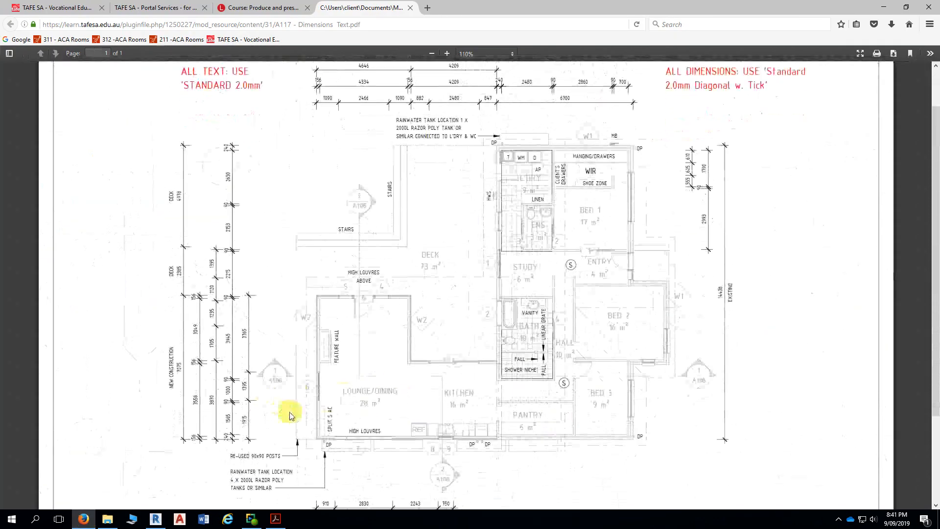
ctrl+scroll(246, 372, up, 7)
ctrl+scroll(247, 372, up, 3)
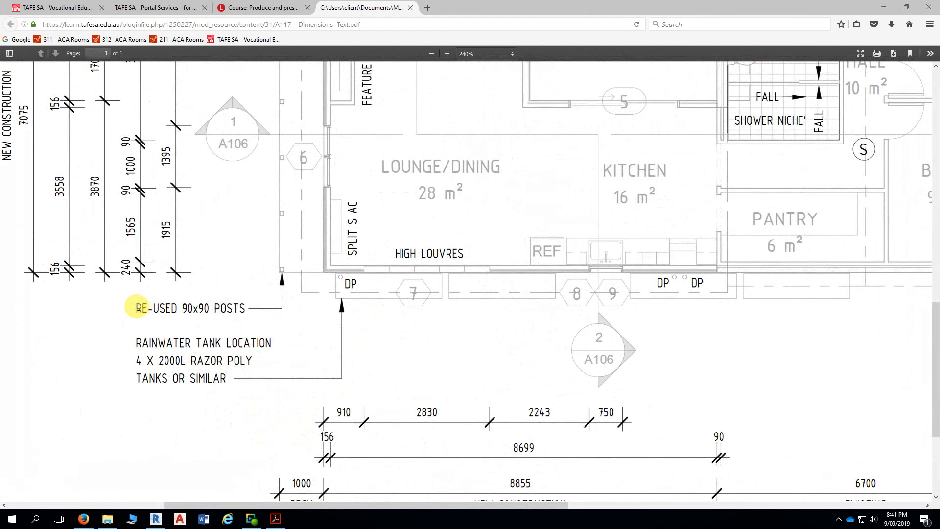
drag(139, 306, 259, 311)
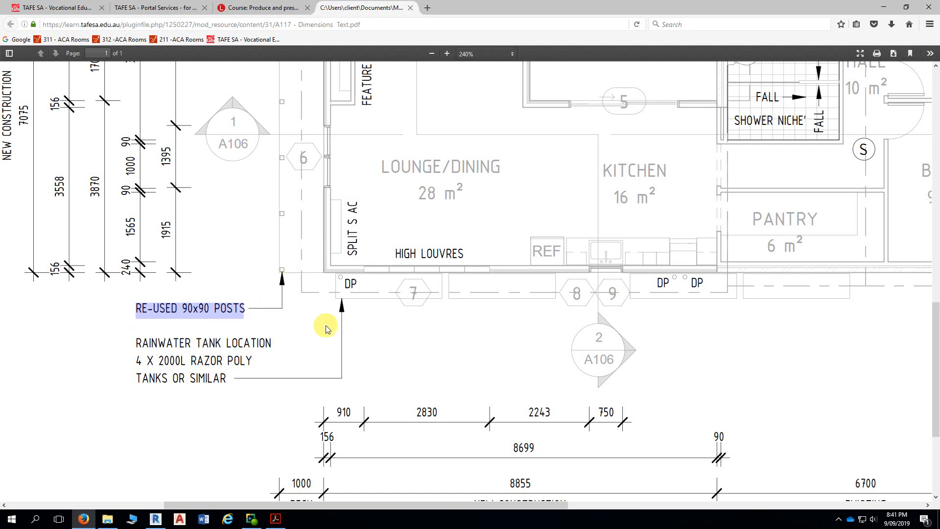
scroll(384, 357, down, 1)
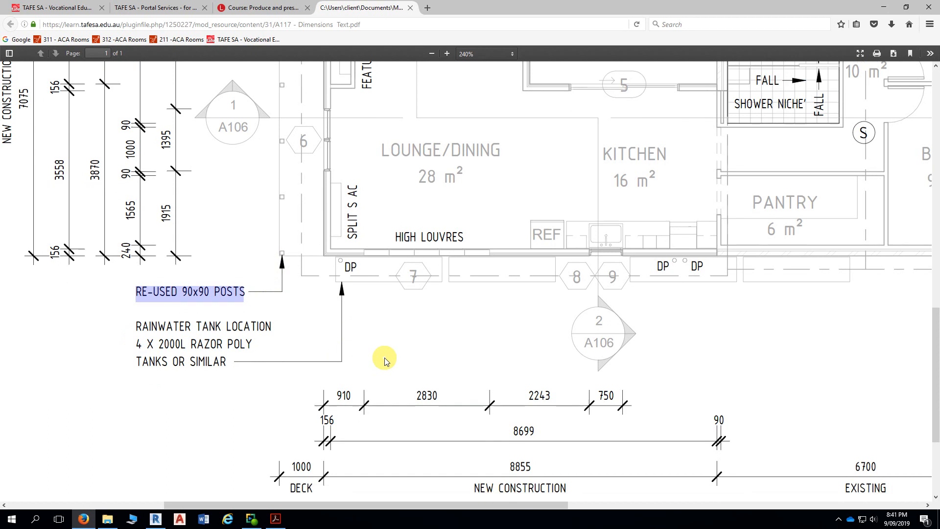
scroll(389, 350, up, 1)
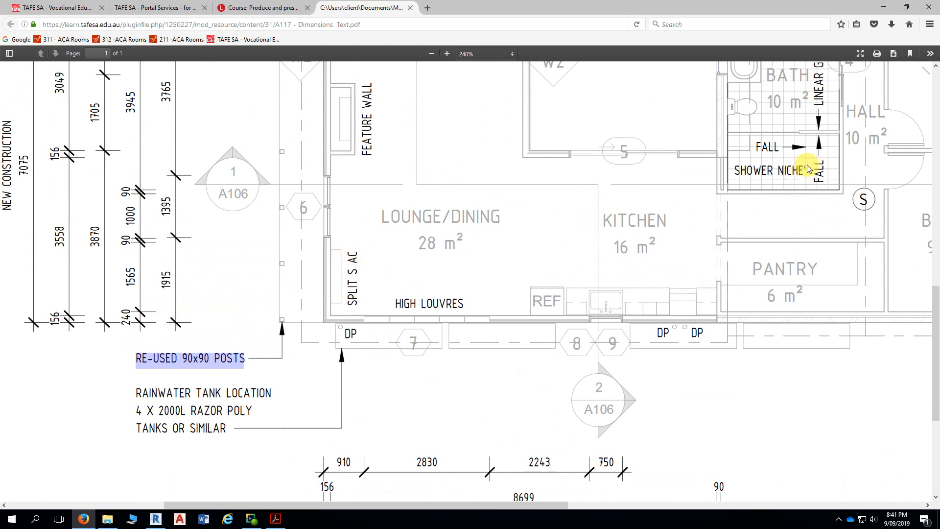
Step: Examine the reference sheet's remaining room text around the laundry, bathroom and Bed 1, including the WIR label's text size
ctrl+scroll(800, 168, down, 9)
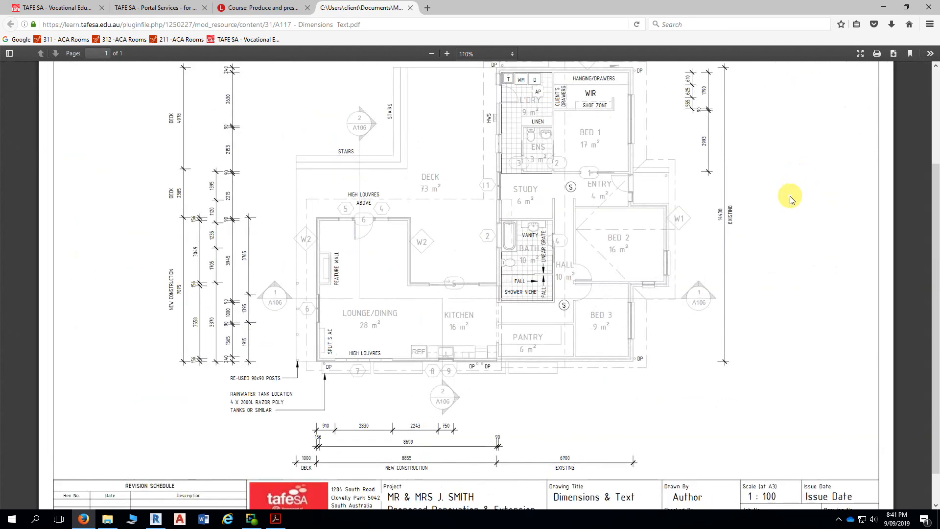
ctrl+scroll(790, 196, up, 1)
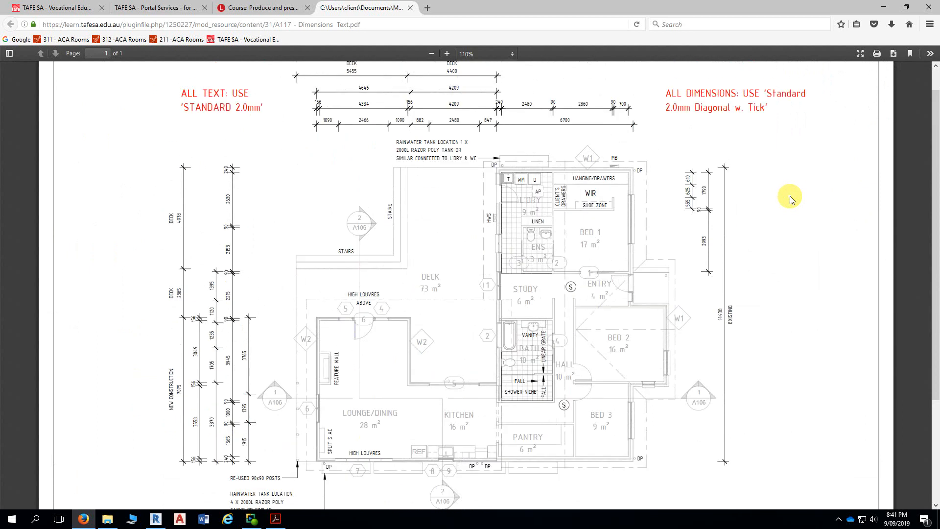
scroll(789, 195, down, 3)
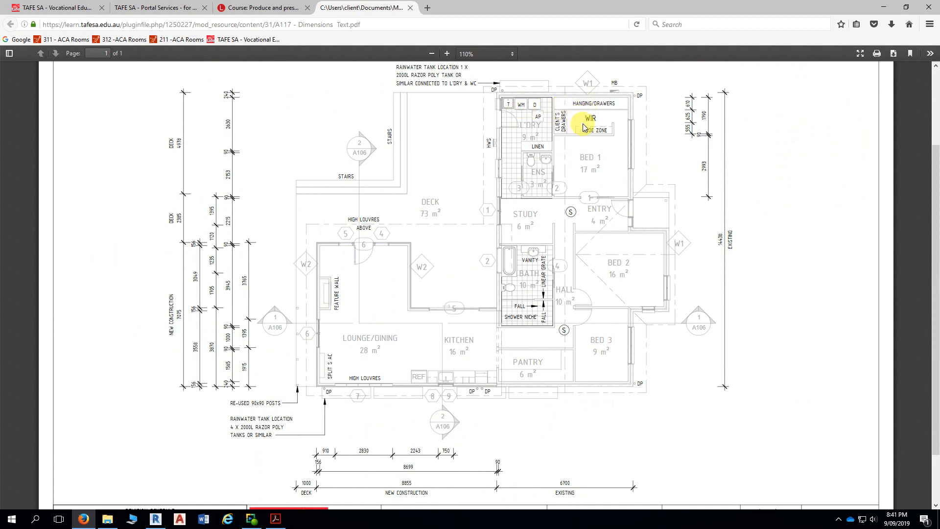
ctrl+scroll(584, 128, up, 4)
ctrl+scroll(544, 126, up, 3)
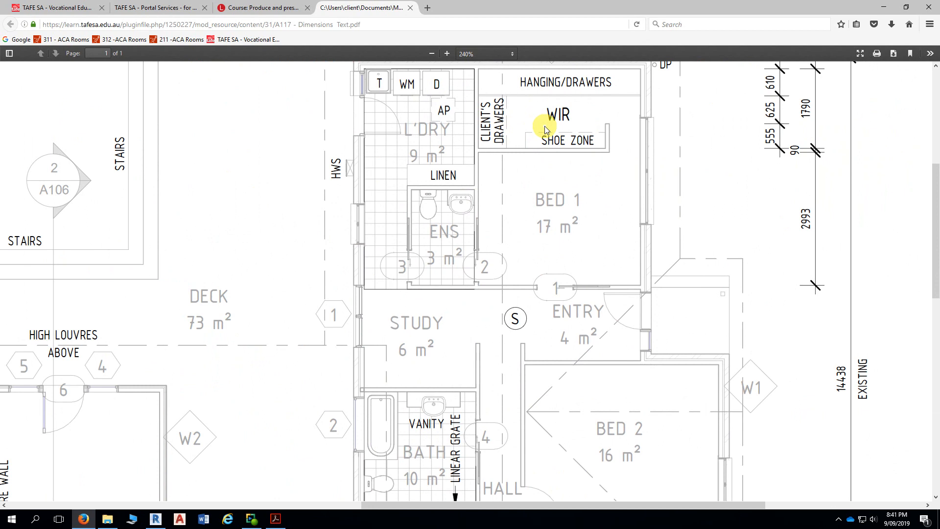
scroll(549, 156, down, 5)
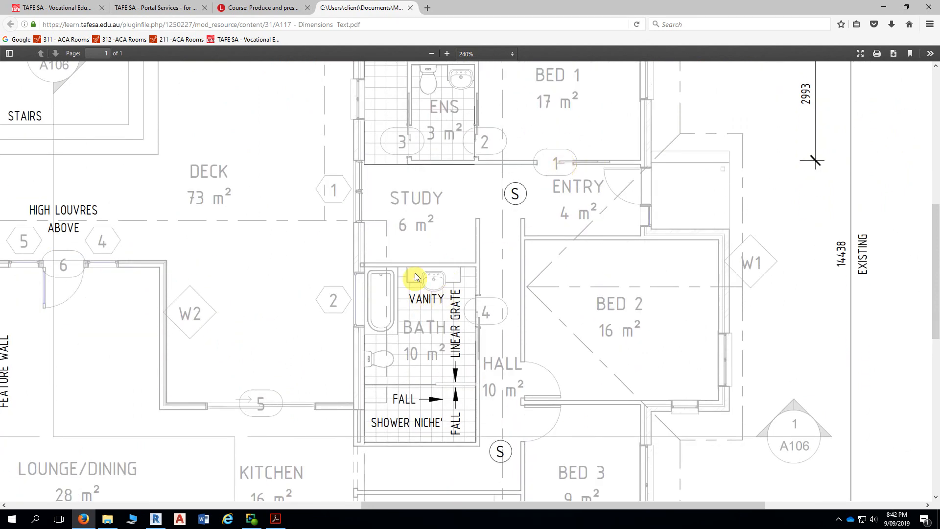
scroll(421, 205, up, 5)
scroll(431, 196, up, 1)
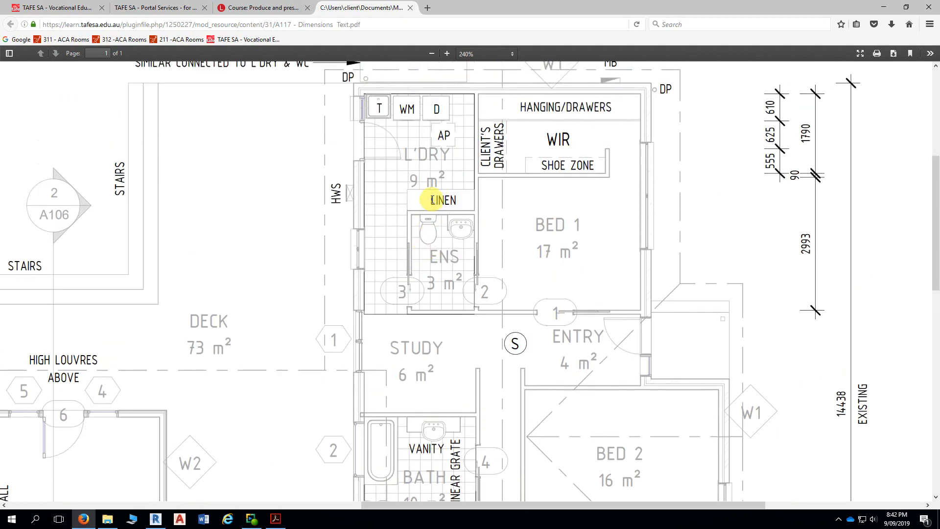
double_click(548, 139)
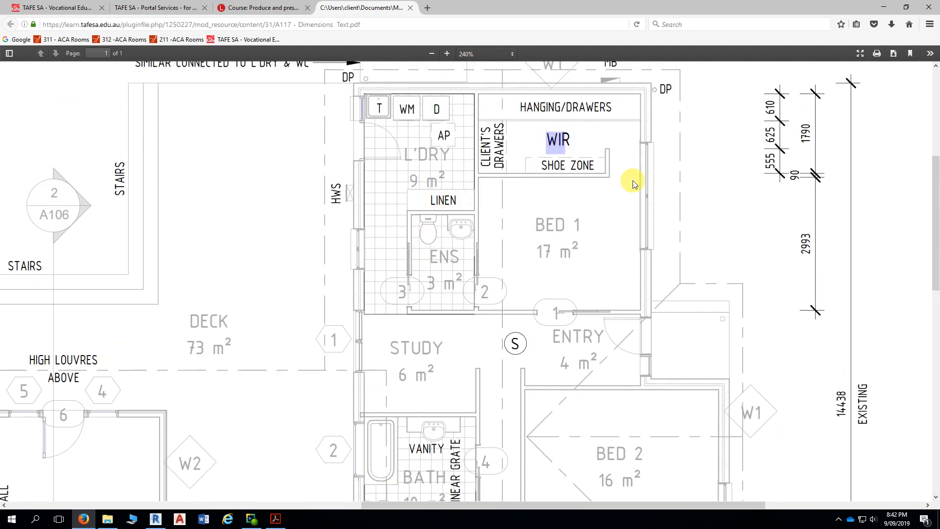
Step: Switch to Revit and add a WIR text note in the Standard 3.0mm type inside the walk-in robe above Bed 1
click(155, 522)
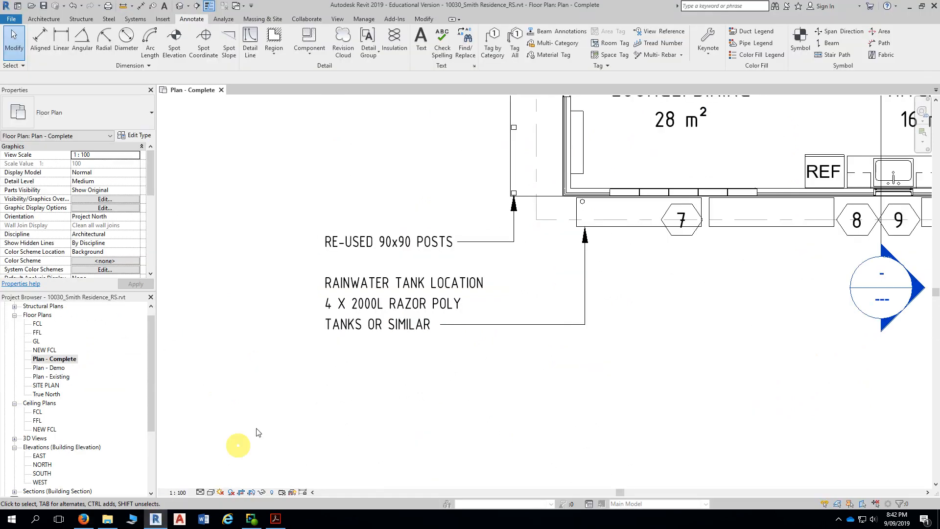
middle_drag(609, 263, 523, 414)
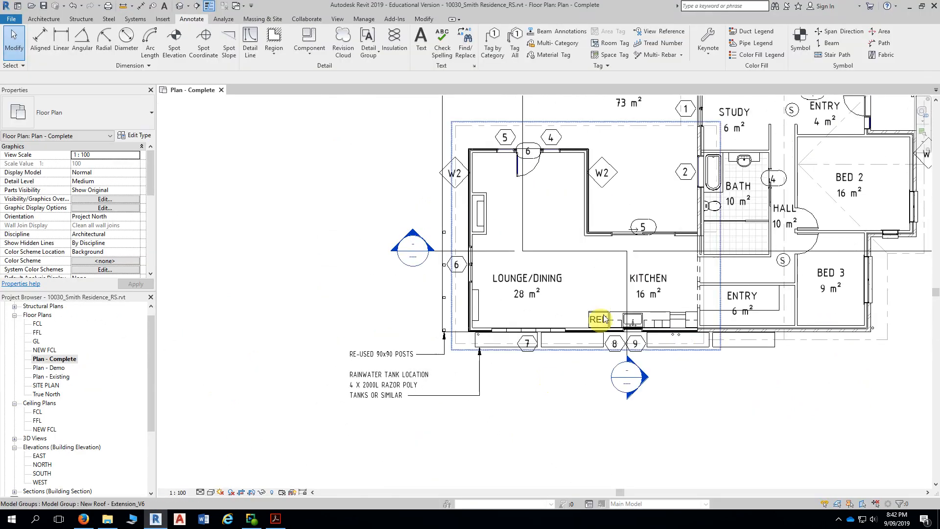
middle_drag(618, 197, 464, 315)
middle_drag(807, 185, 726, 283)
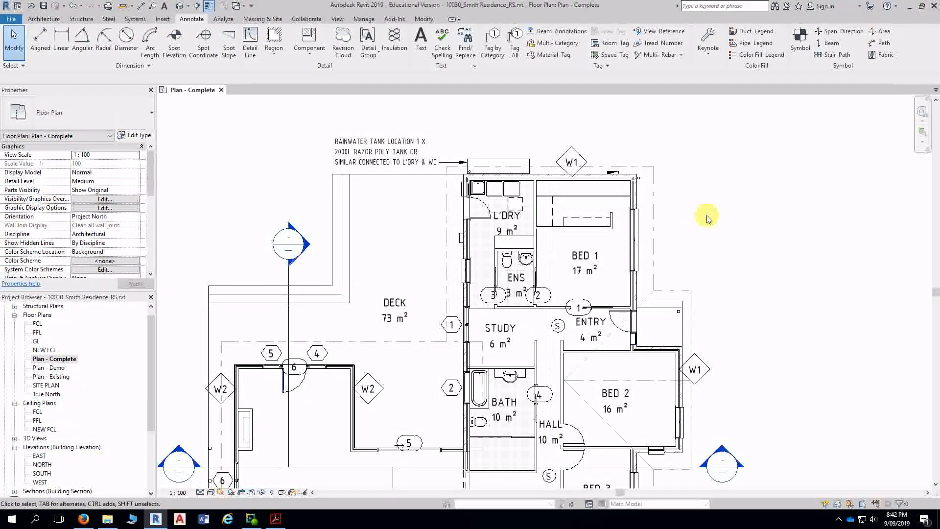
scroll(707, 217, up, 4)
middle_drag(709, 219, 778, 206)
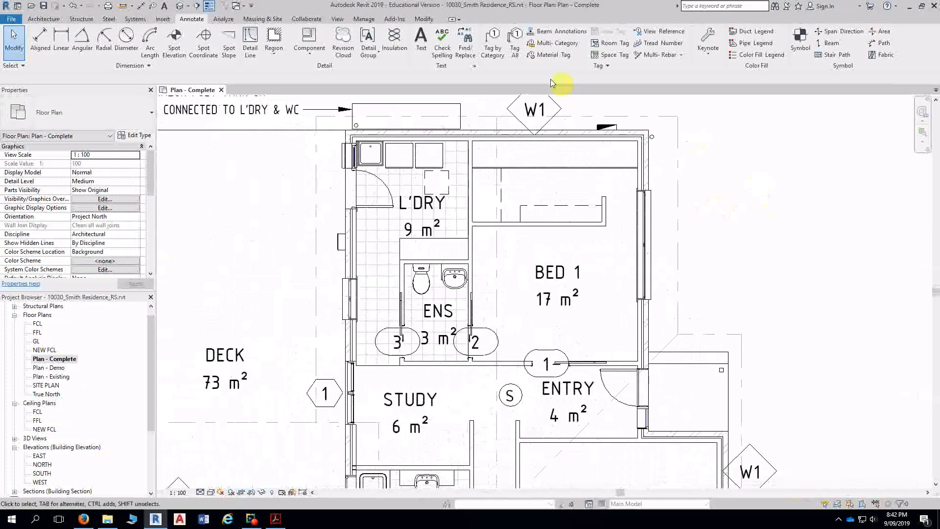
click(421, 44)
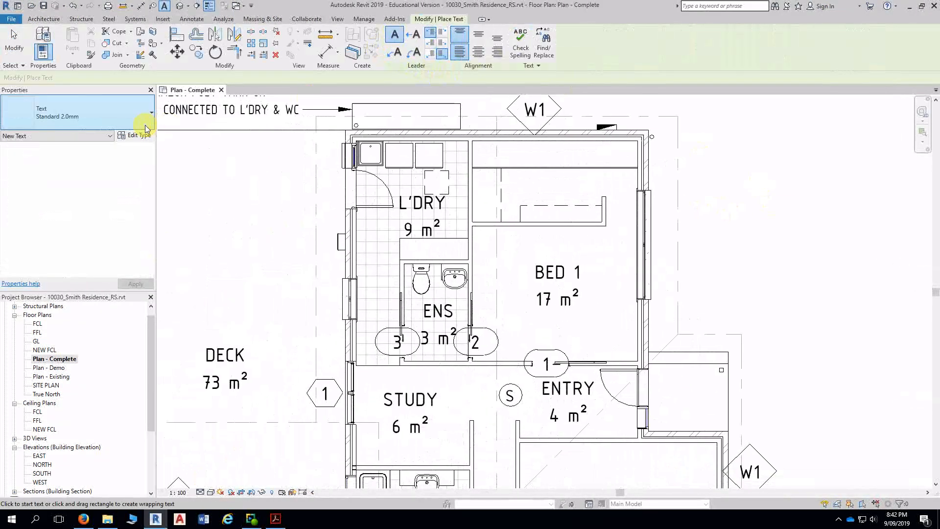
click(128, 120)
click(51, 195)
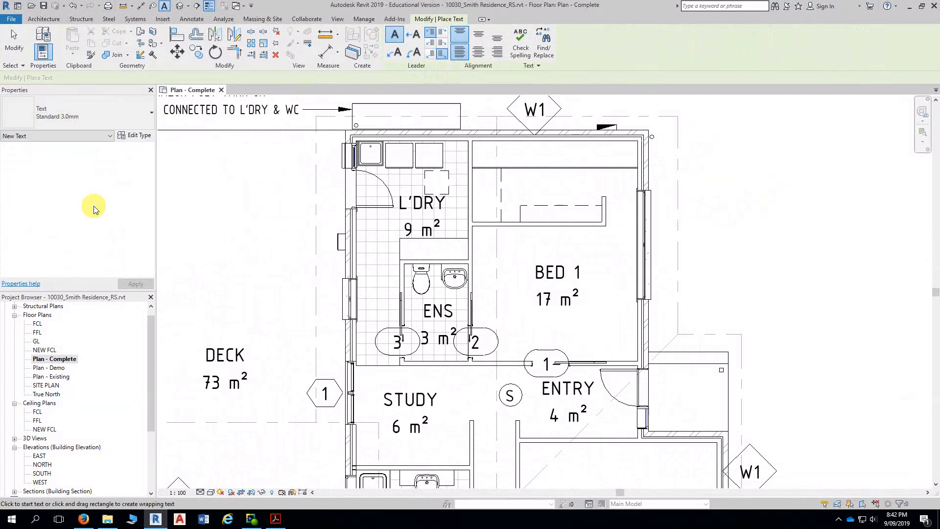
click(542, 184)
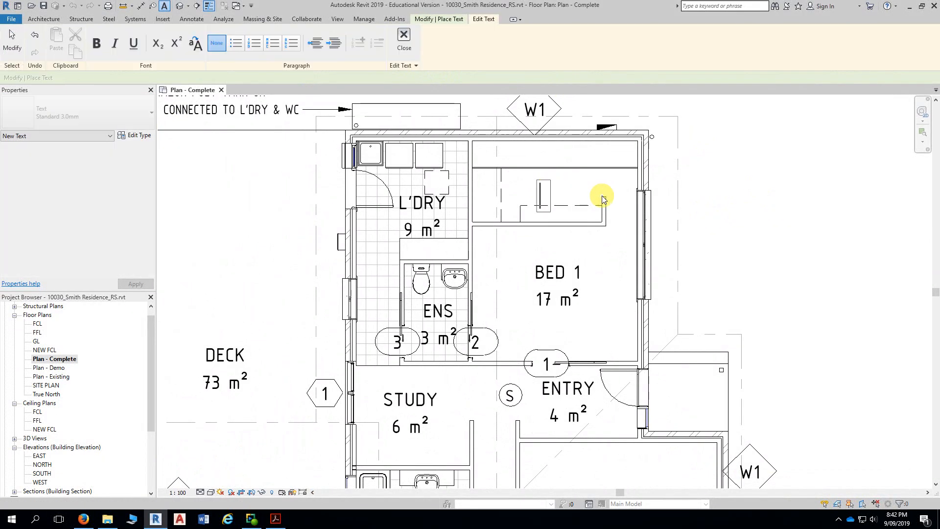
text(WIR)
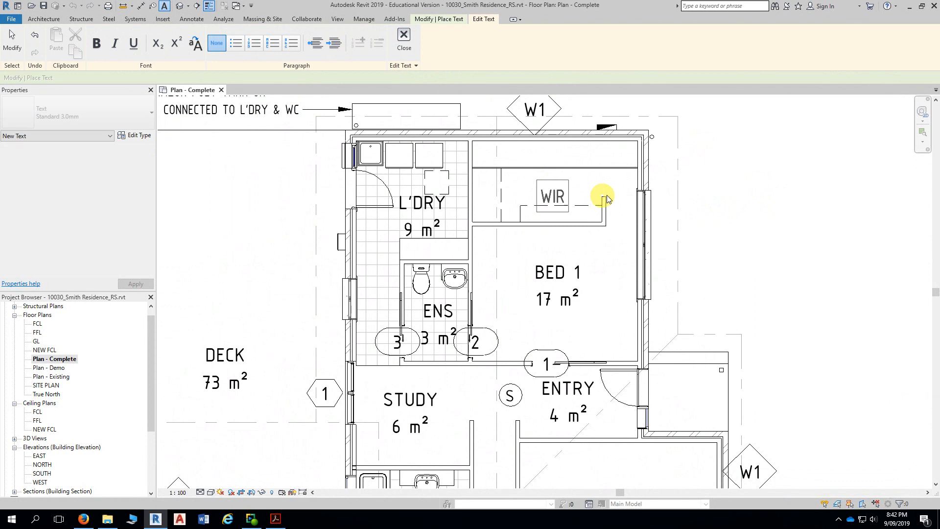
click(829, 177)
key(Escape)
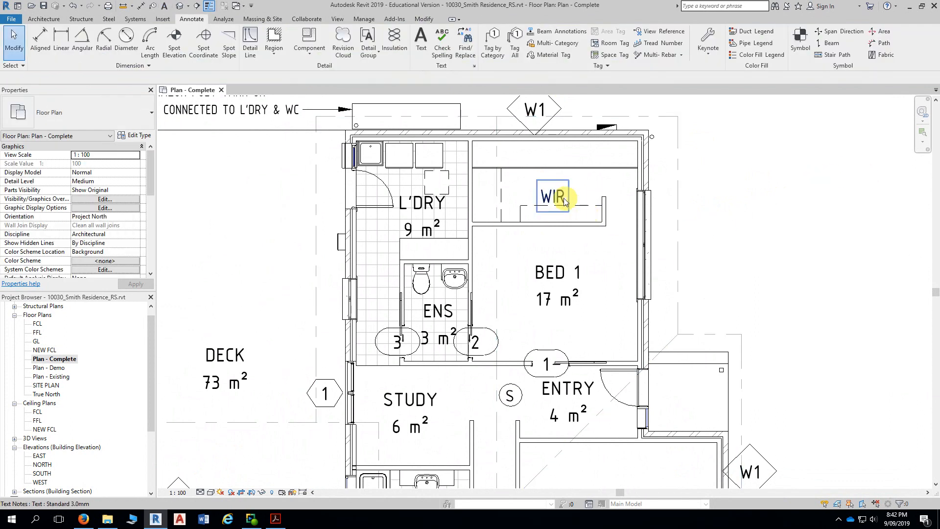
Step: Nudge the WIR note up and slightly right so it sits clear of the dashed shelf line in the robe
click(563, 197)
click(739, 216)
scroll(744, 219, up, 2)
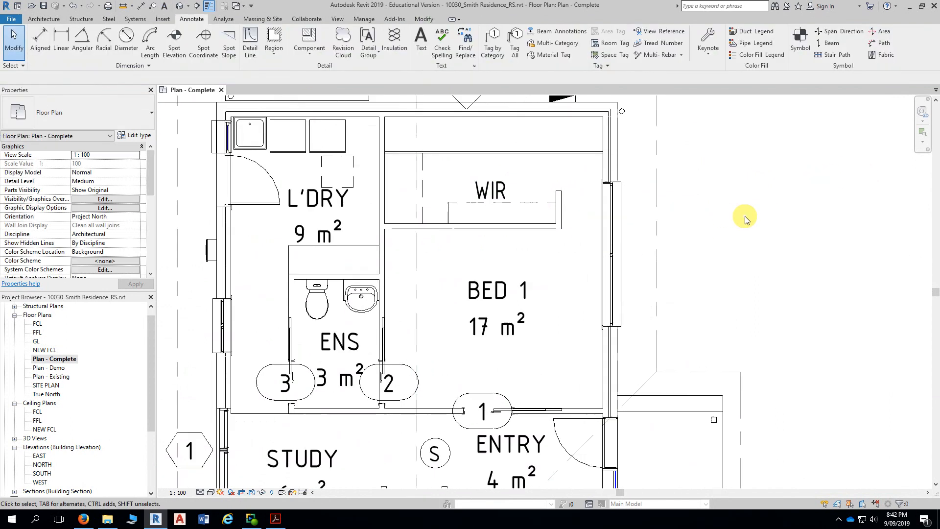
middle_drag(744, 219, 808, 215)
click(553, 188)
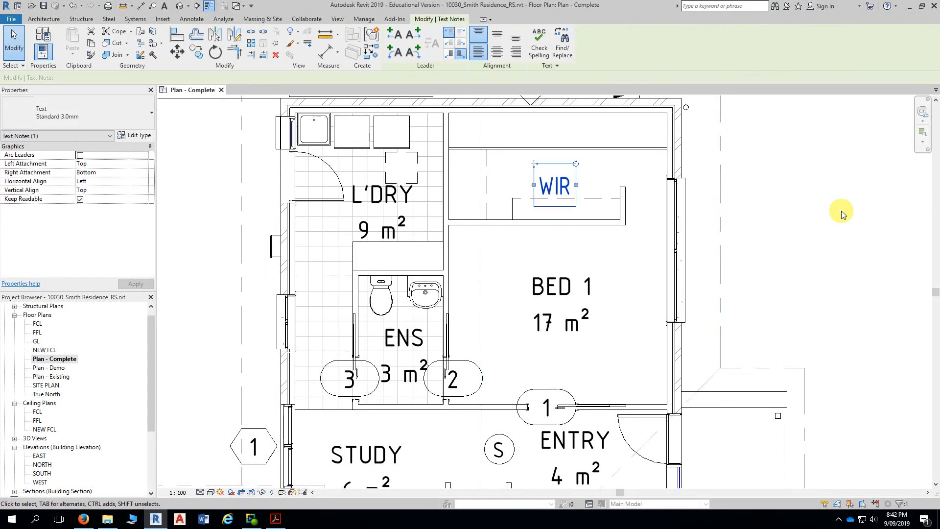
key(Up)
key(Up)
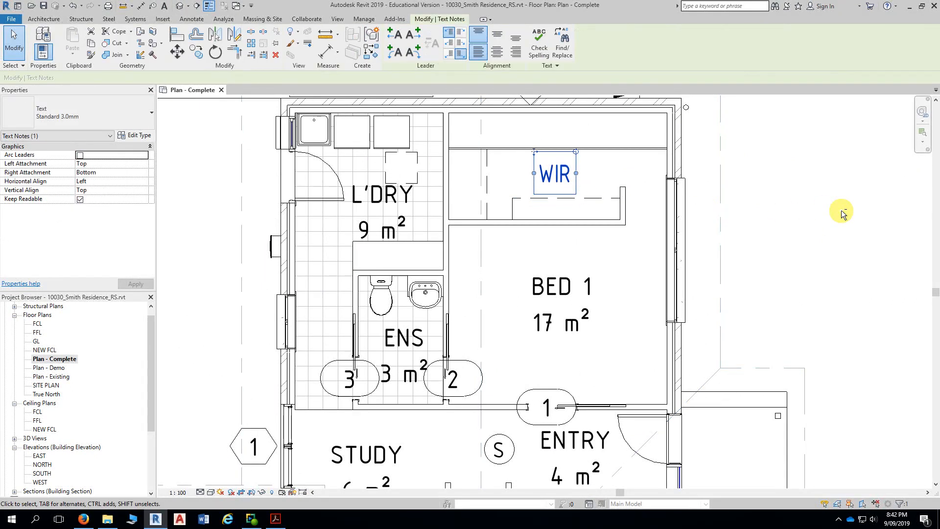
key(Right)
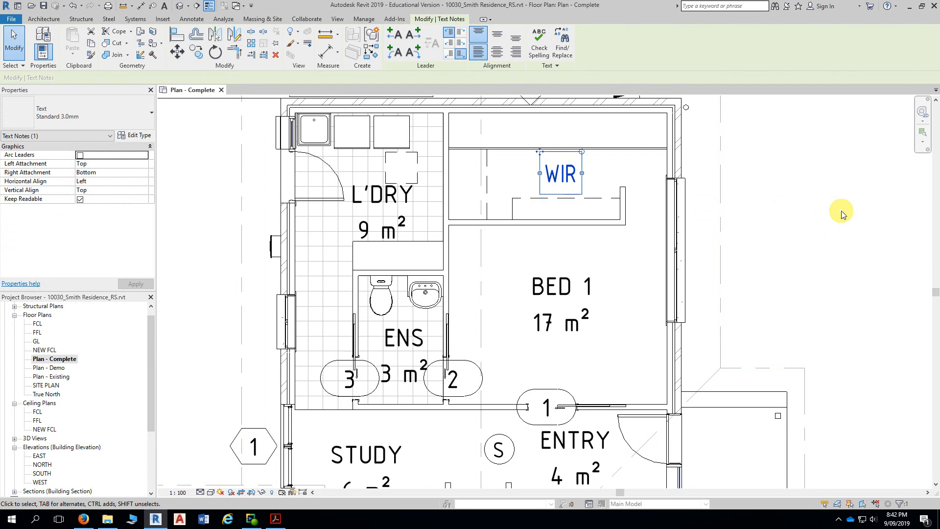
key(Escape)
Step: Switch to the reference PDF in Firefox and examine the label for the drawers at the end of the walk-in robe
scroll(844, 210, down, 3)
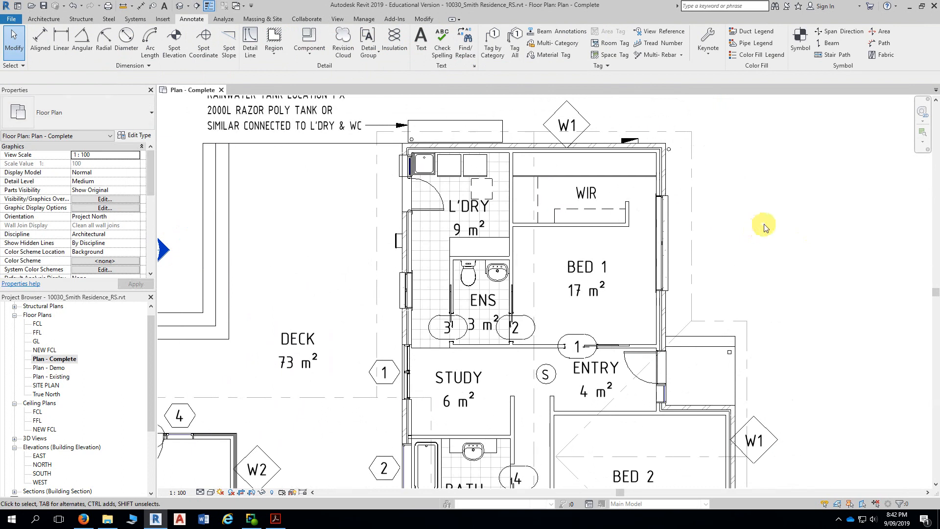
middle_drag(794, 230, 770, 212)
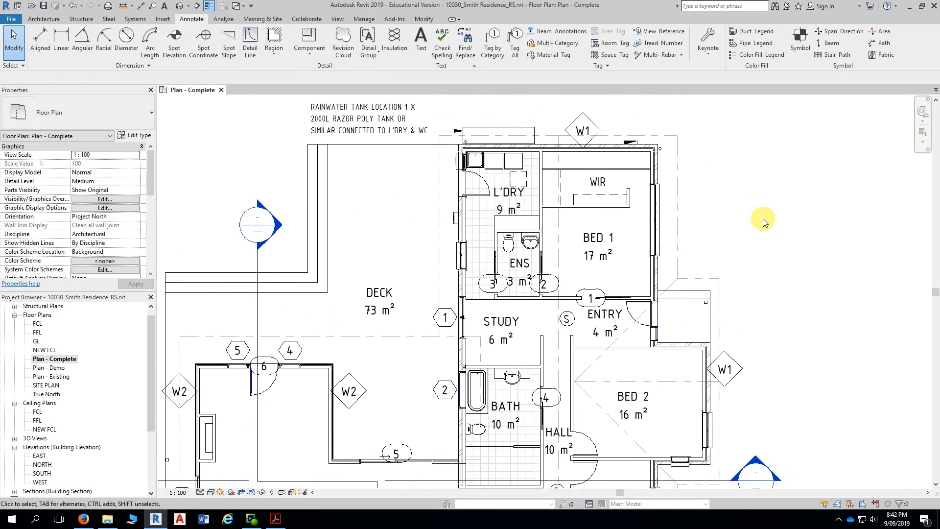
scroll(542, 185, up, 2)
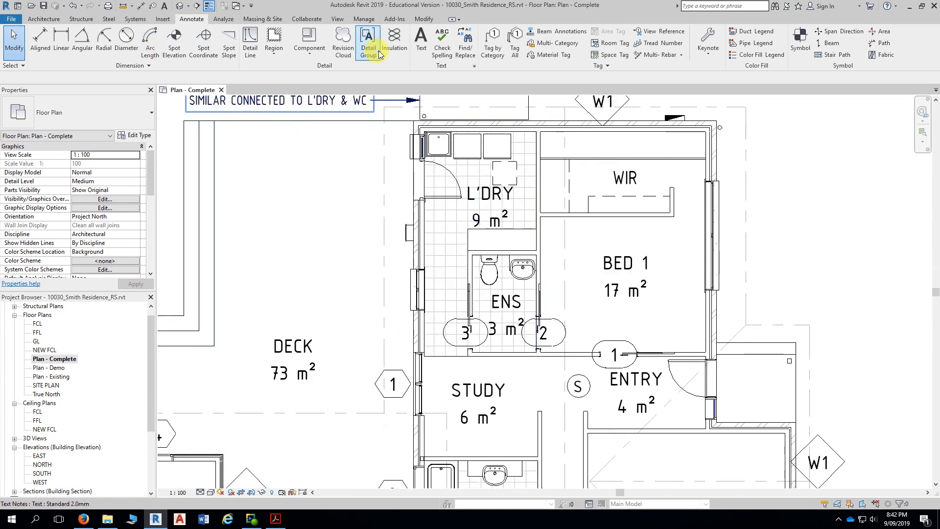
click(420, 49)
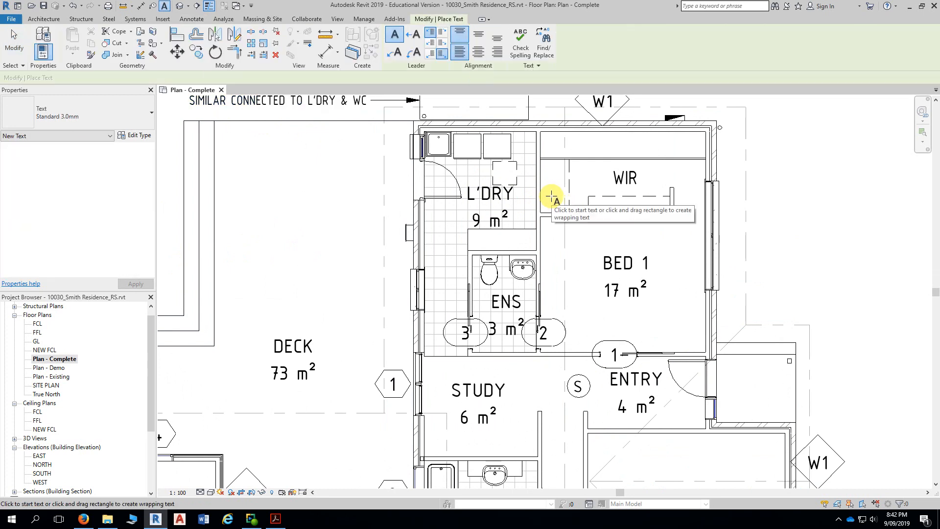
middle_drag(556, 200, 512, 184)
scroll(500, 179, up, 3)
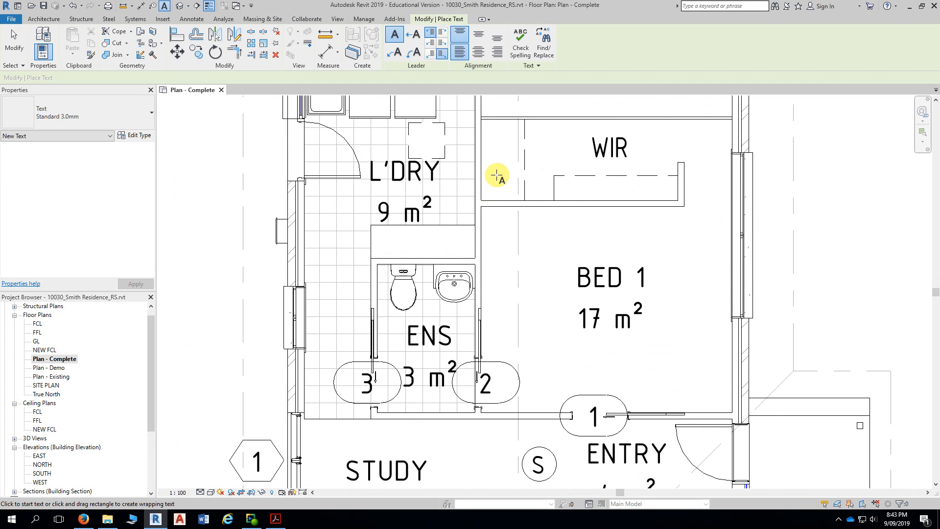
key(alt+Tab)
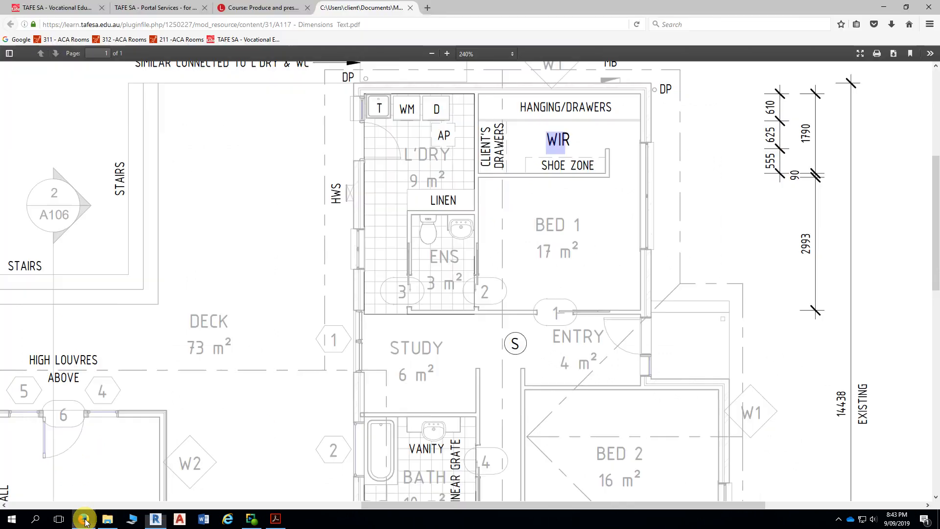
scroll(498, 147, up, 2)
ctrl+scroll(490, 231, up, 3)
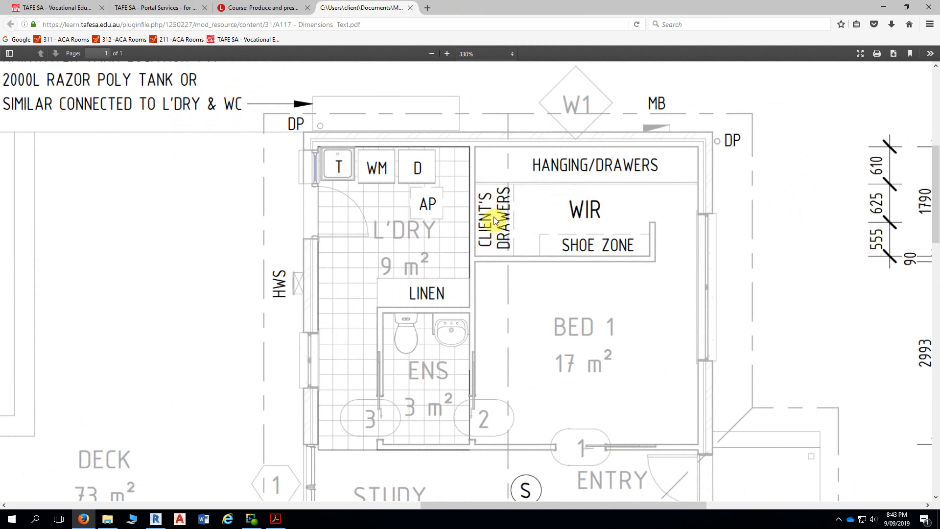
Step: Switch back to Revit and place a CLIENT'S DRAWERS text note in the Standard 2.0mm type beside the robe's drawers
click(156, 518)
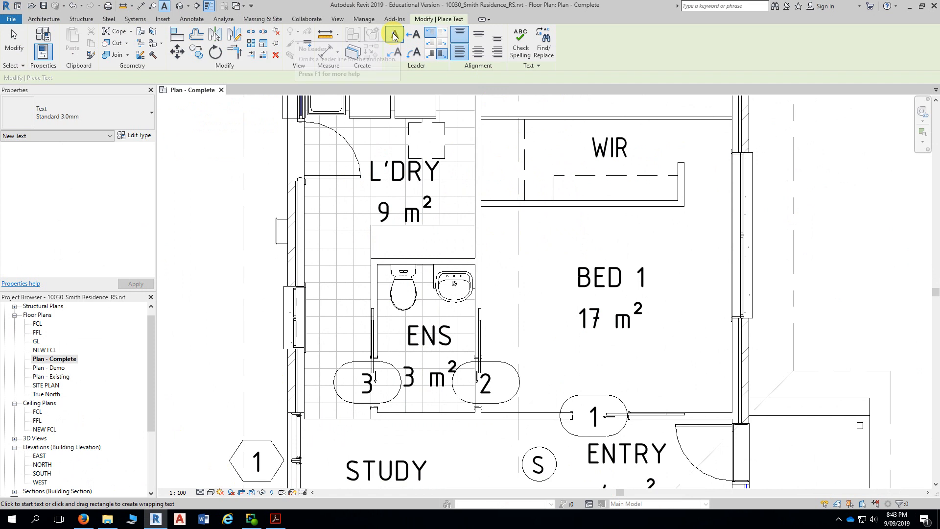
click(113, 113)
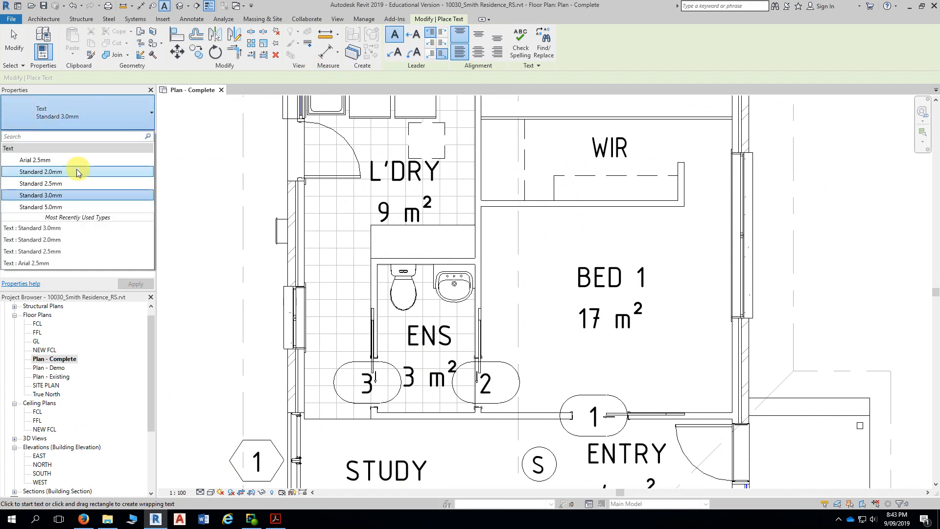
click(50, 177)
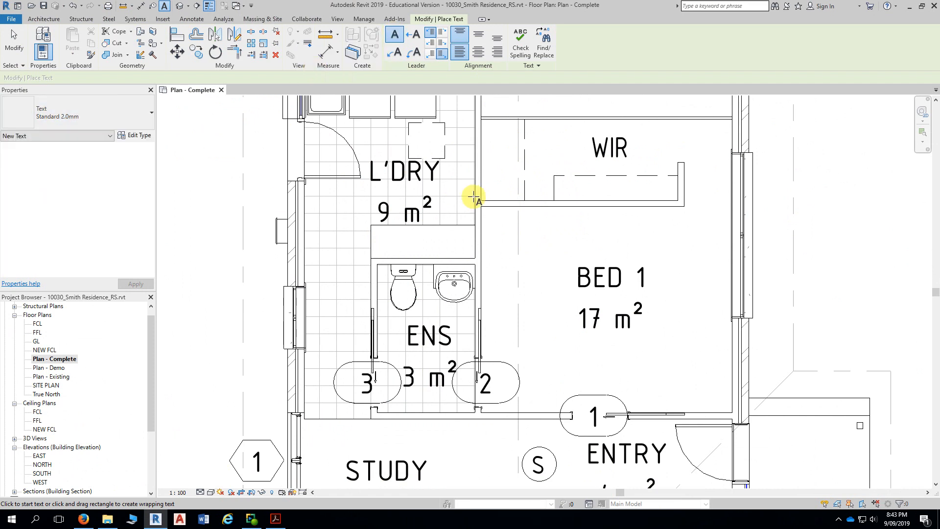
click(499, 179)
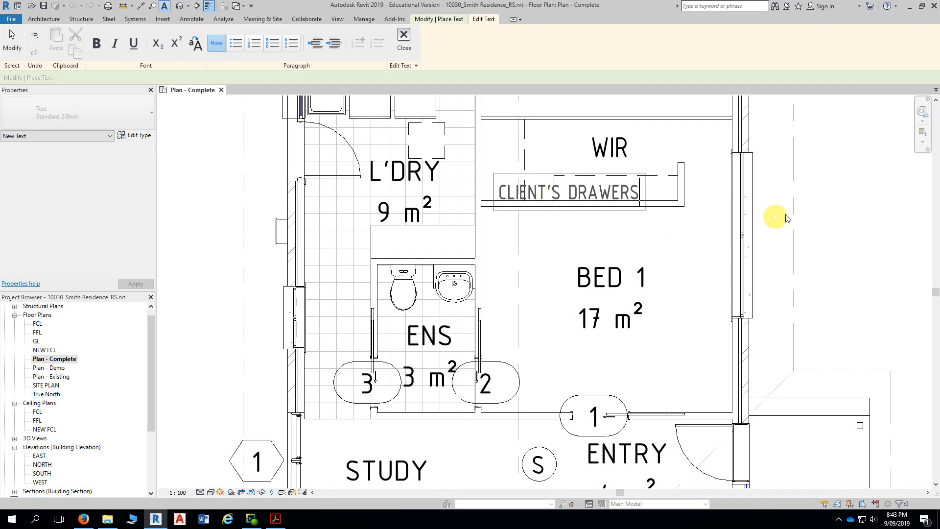
click(839, 184)
key(Escape)
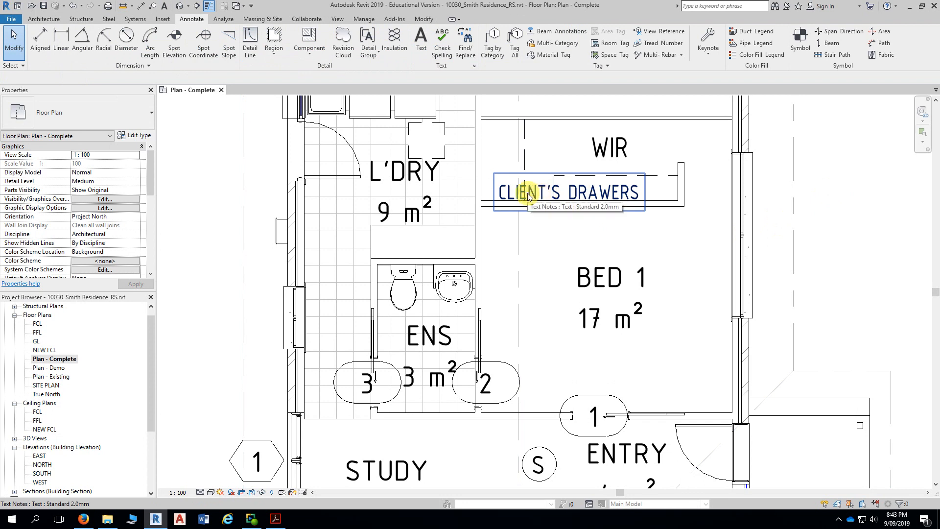
Step: Rotate the CLIENT'S DRAWERS note 90 degrees to read upward and narrow its box so the text wraps onto two lines
click(587, 198)
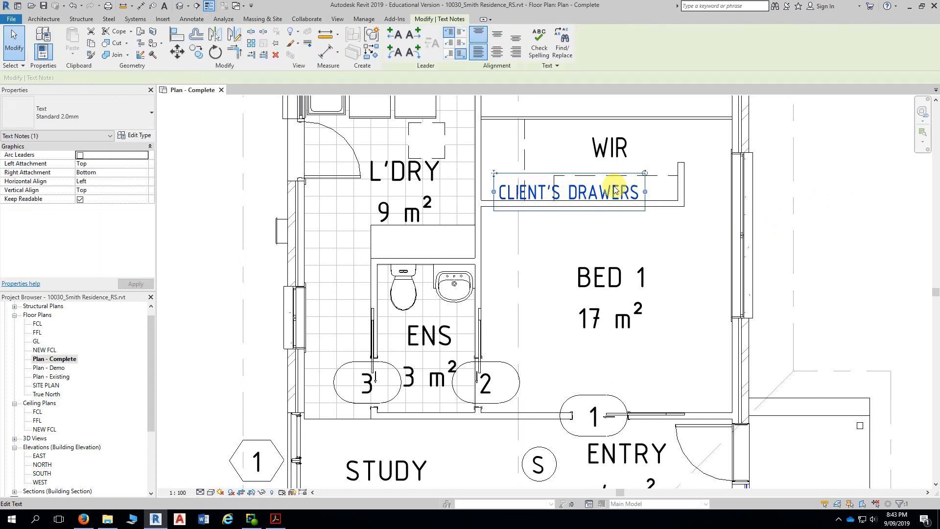
scroll(620, 188, up, 1)
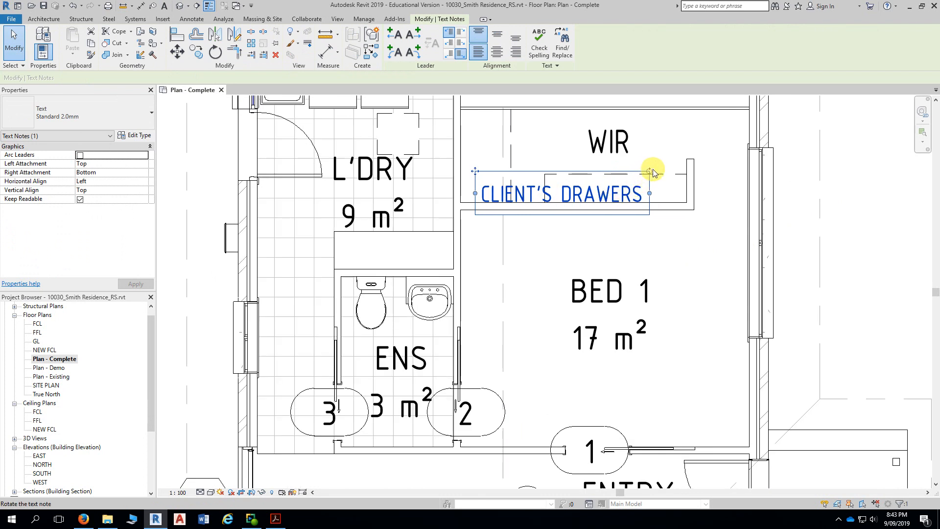
scroll(652, 176, up, 2)
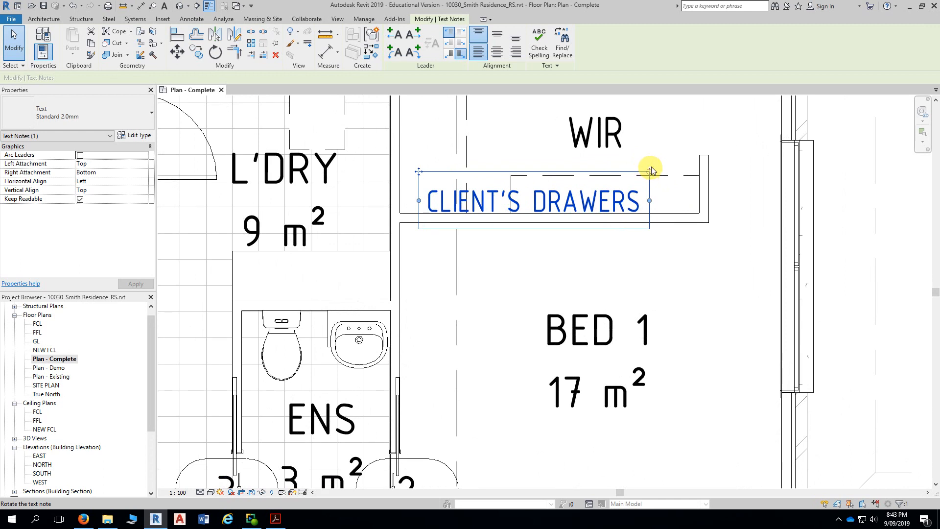
scroll(651, 170, down, 2)
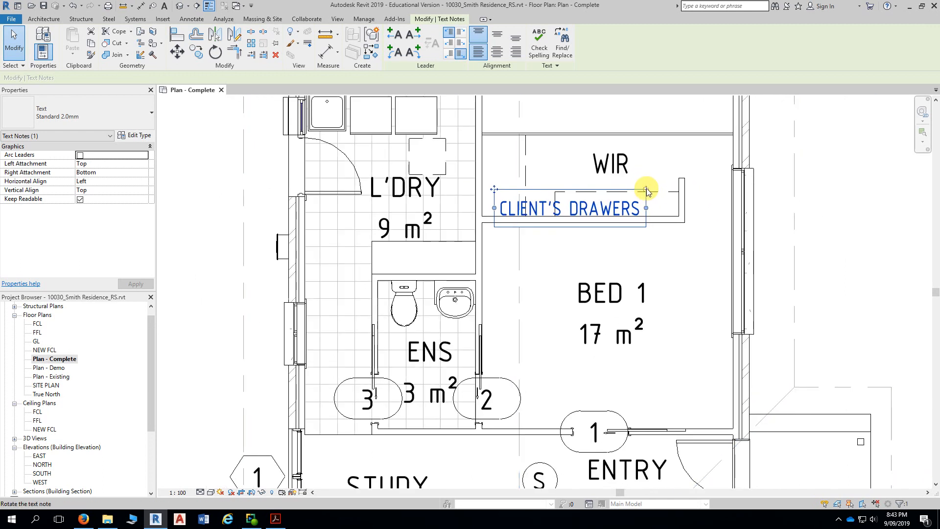
drag(646, 190, 544, 122)
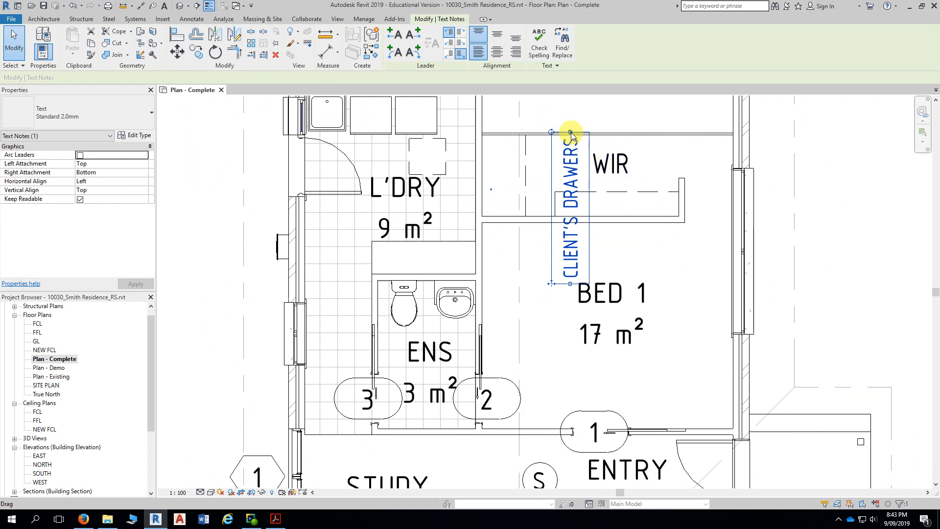
drag(570, 133, 570, 200)
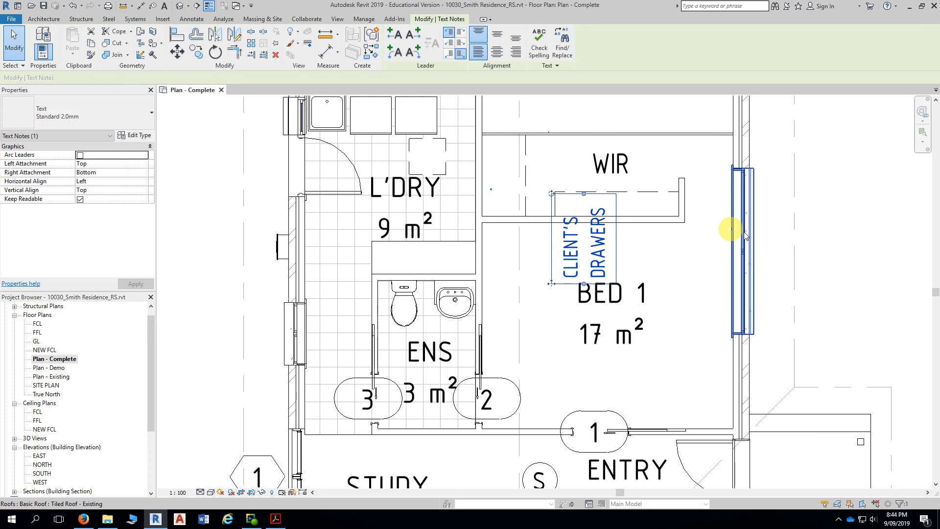
click(870, 253)
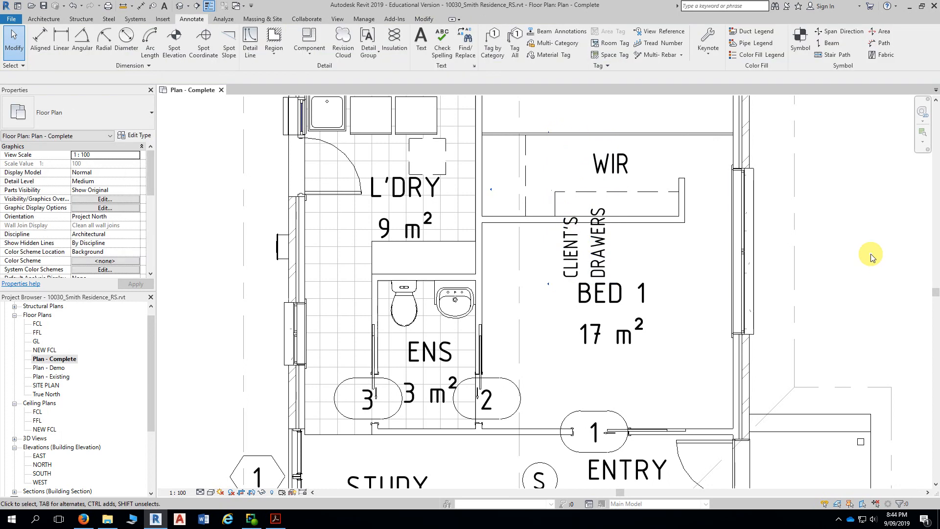
Step: Move the vertical CLIENT'S DRAWERS note into the drawer space against the robe's laundry-side wall
click(600, 255)
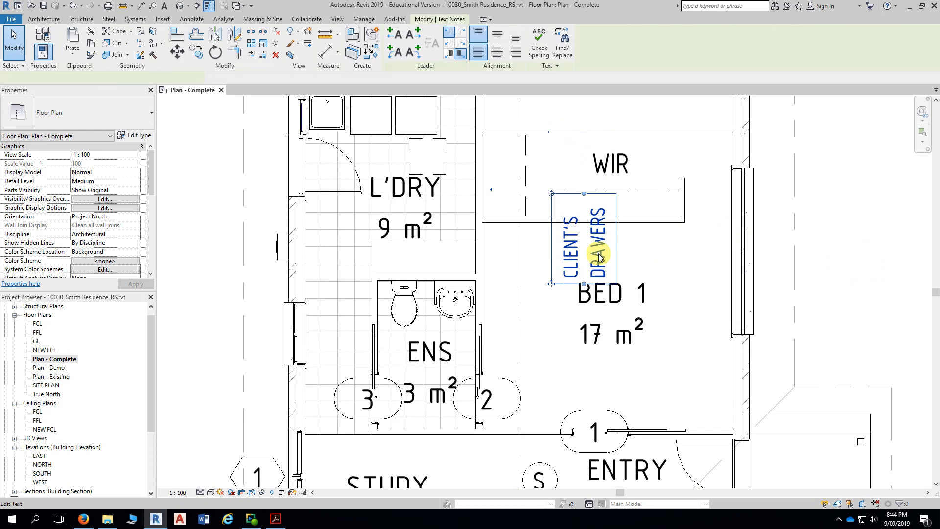
mouse_move(551, 285)
ctrl+mouse_down()
mouse_move(516, 227)
mouse_move(477, 217)
ctrl+mouse_up()
click(832, 289)
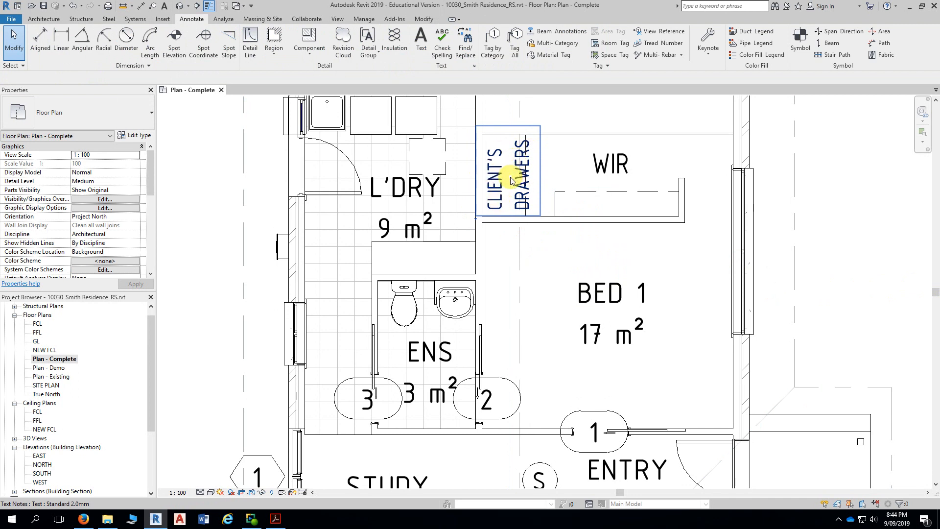
scroll(510, 180, up, 2)
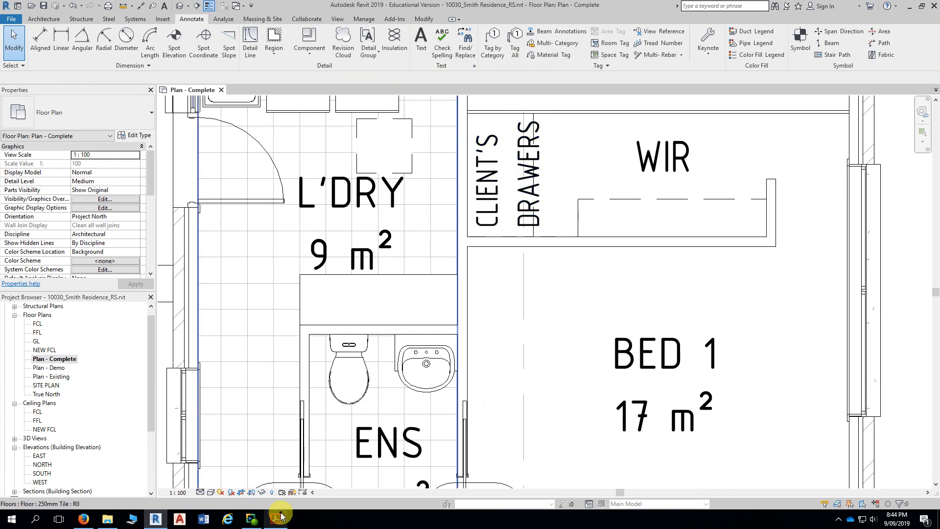
Step: Switch to the reference PDF in Firefox and examine the line spacing of the CLIENT'S DRAWERS label in the walk-in robe
click(83, 518)
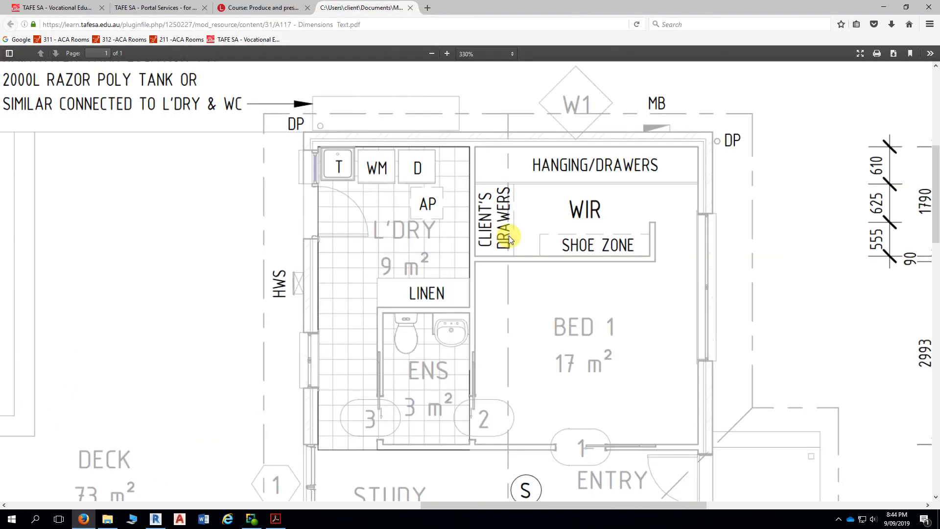
scroll(514, 245, up, 1)
ctrl+scroll(520, 258, up, 7)
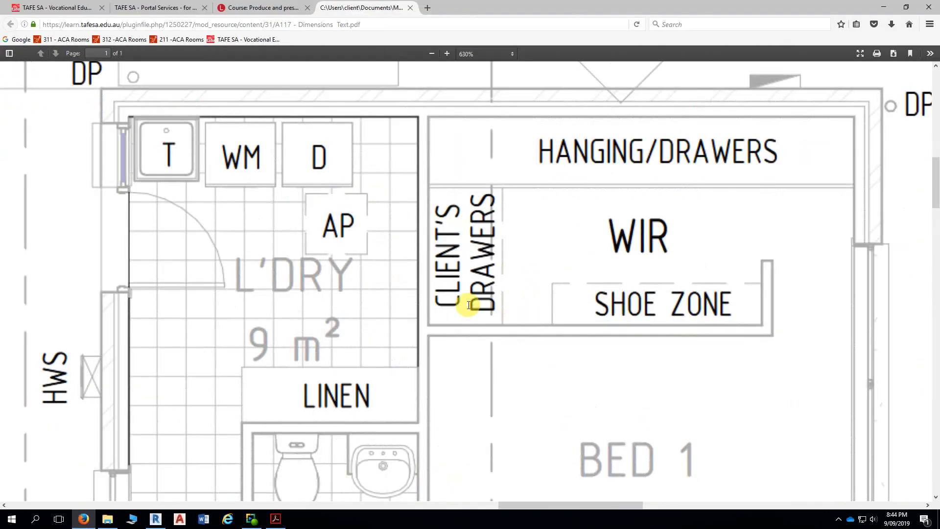
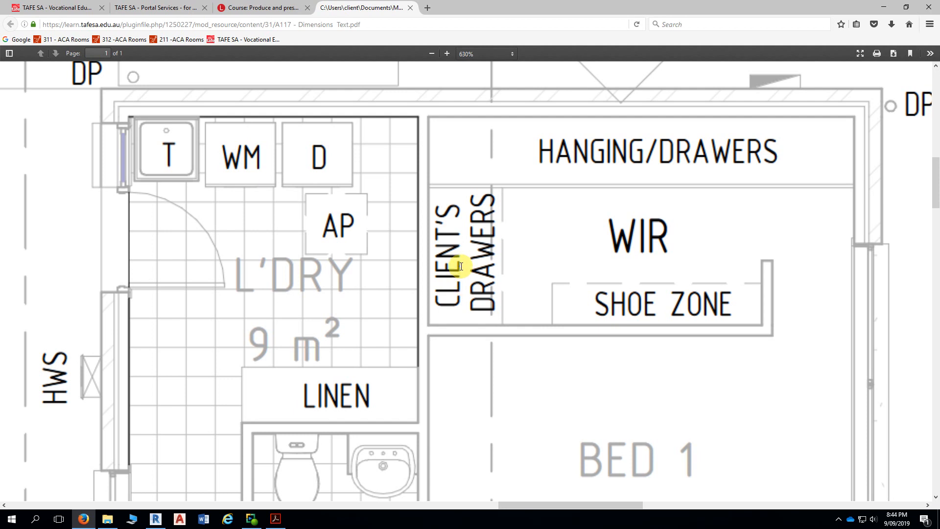
drag(461, 266, 451, 296)
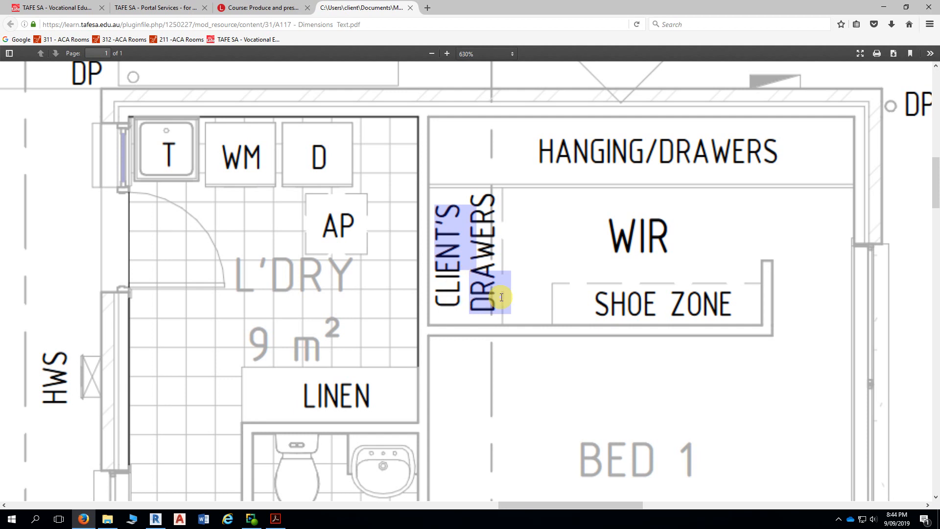
Step: Switch back to Revit and copy the vertical CLIENT'S DRAWERS note sideways into the middle of the walk-in robe
click(160, 522)
click(532, 153)
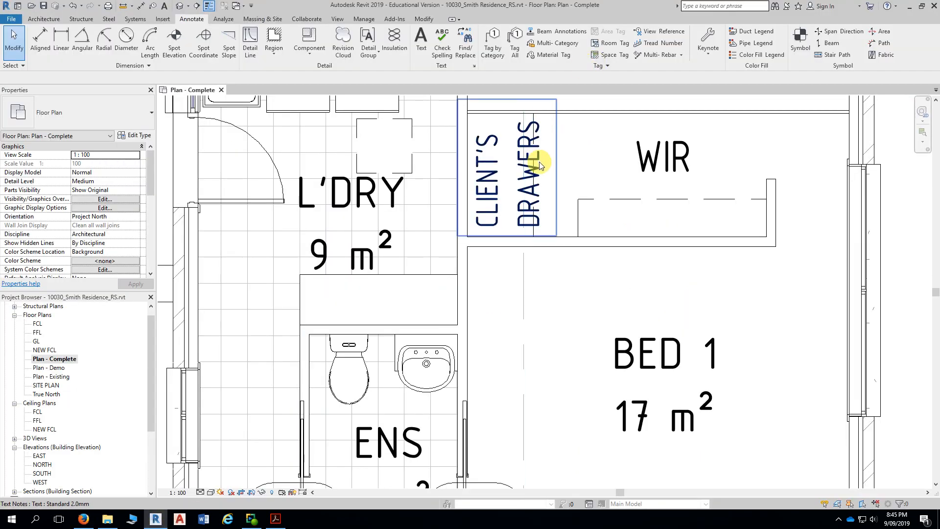
middle_drag(537, 155, 524, 185)
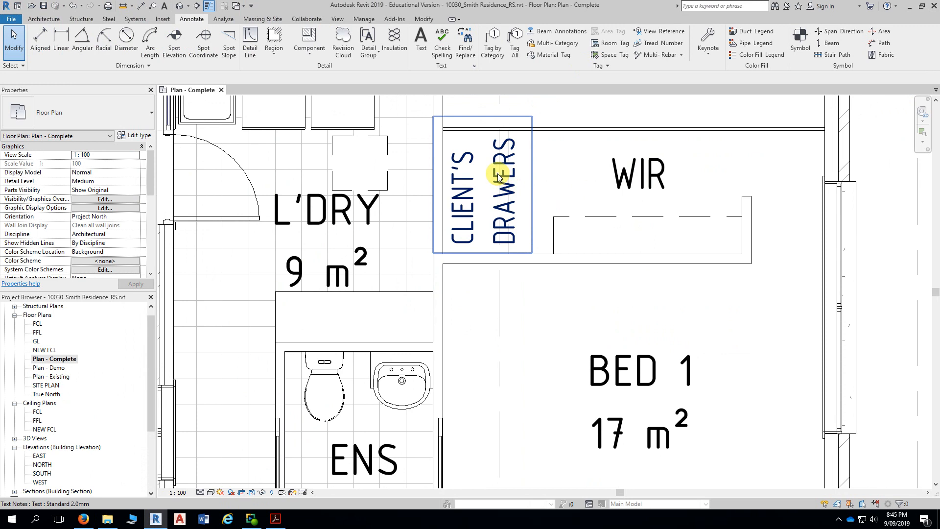
click(498, 176)
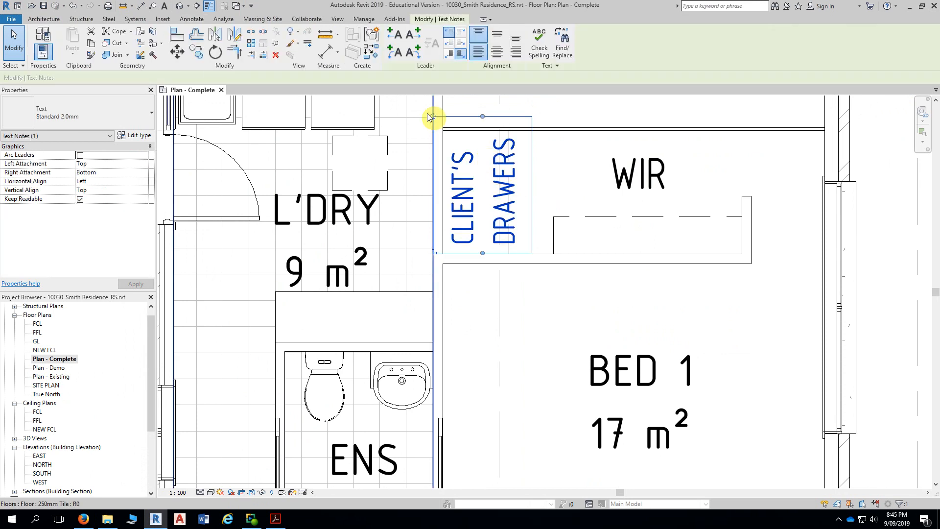
click(196, 51)
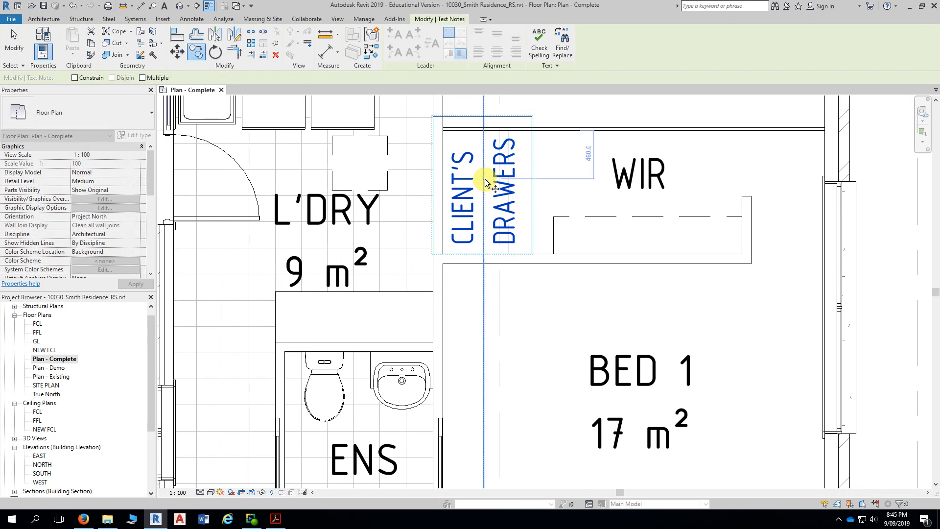
click(519, 184)
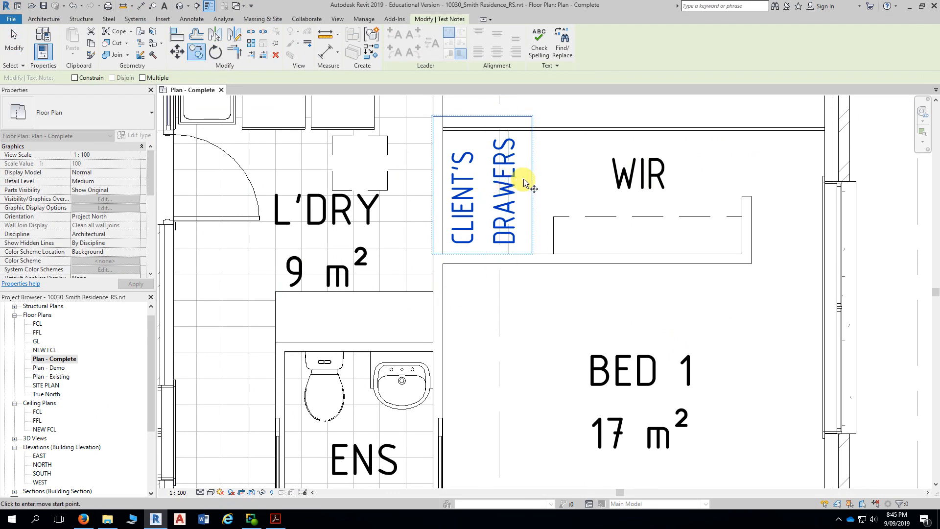
click(641, 182)
key(Escape)
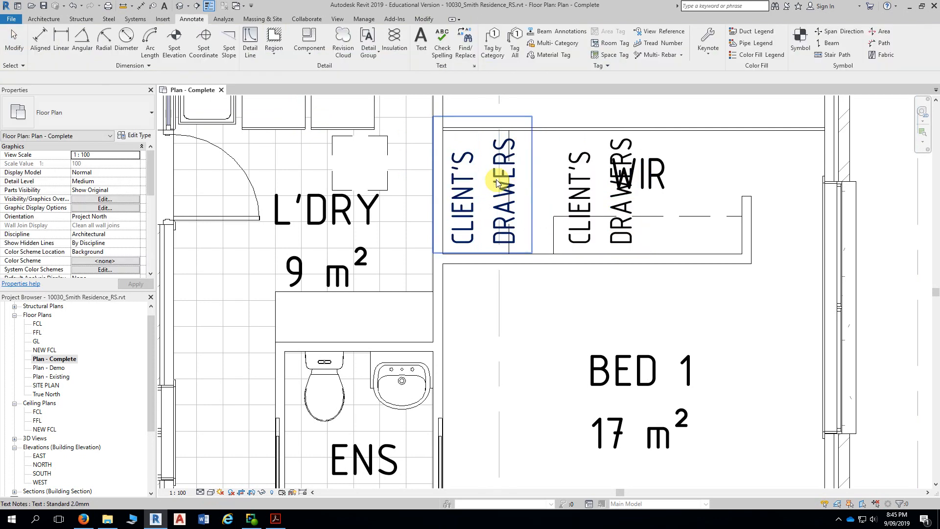
Step: Edit the original note in the drawer space so that it reads only CLIENT'S
click(464, 177)
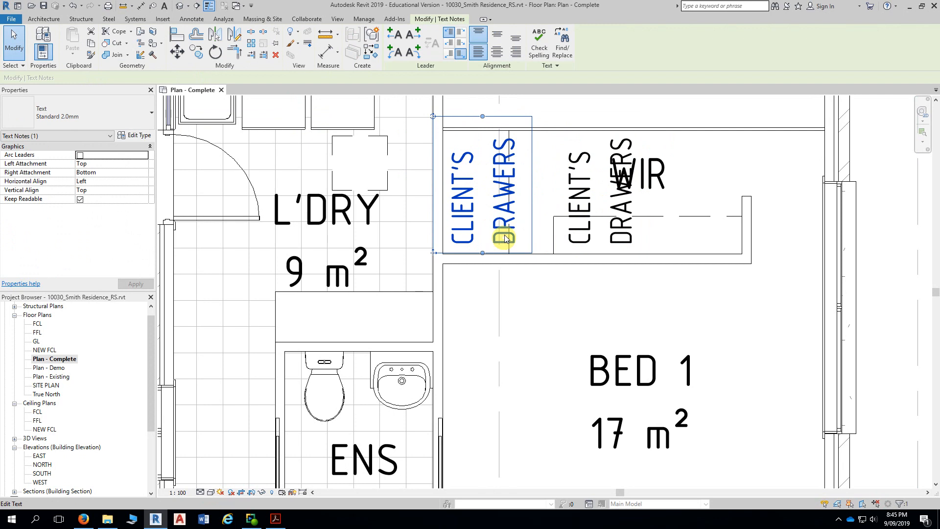
key(Delete)
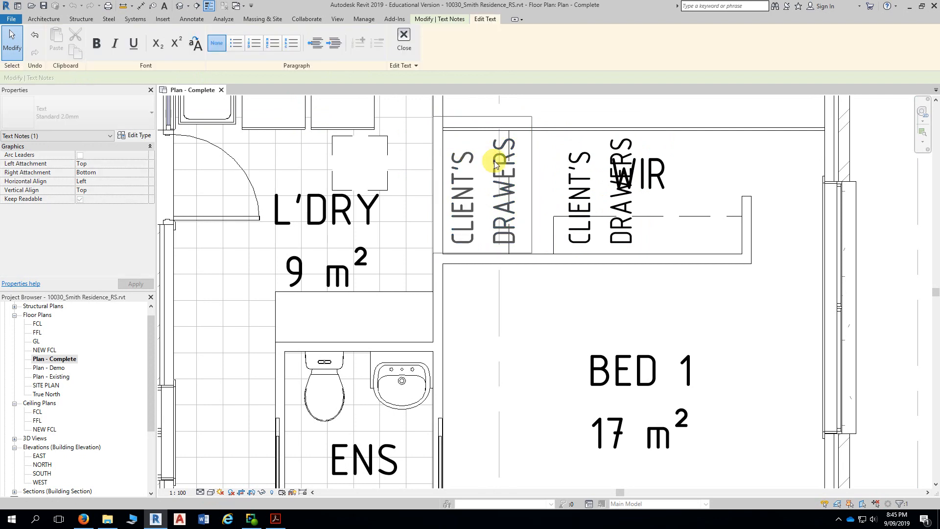
key(Delete)
key(Delete)
key(Delete)
key(Delete)
key(Delete)
key(Delete)
key(Delete)
key(Delete)
key(Delete)
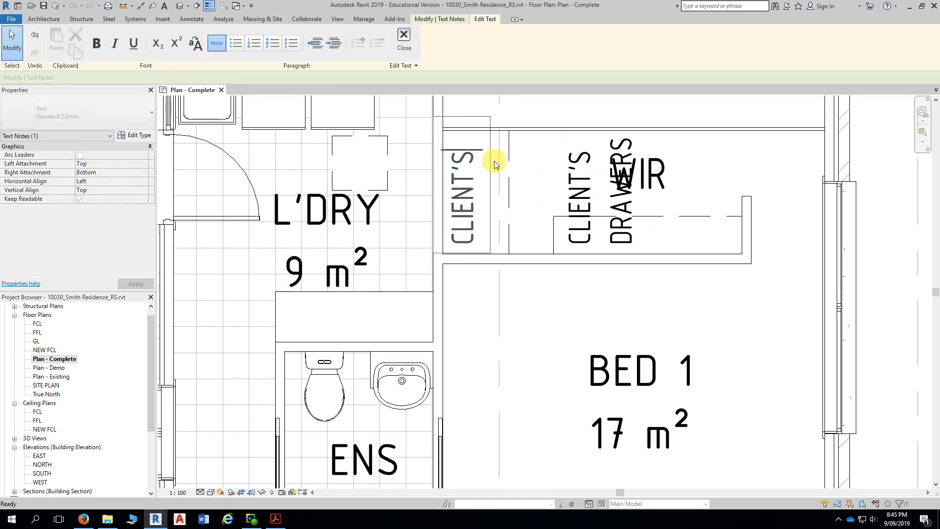
click(593, 105)
click(777, 202)
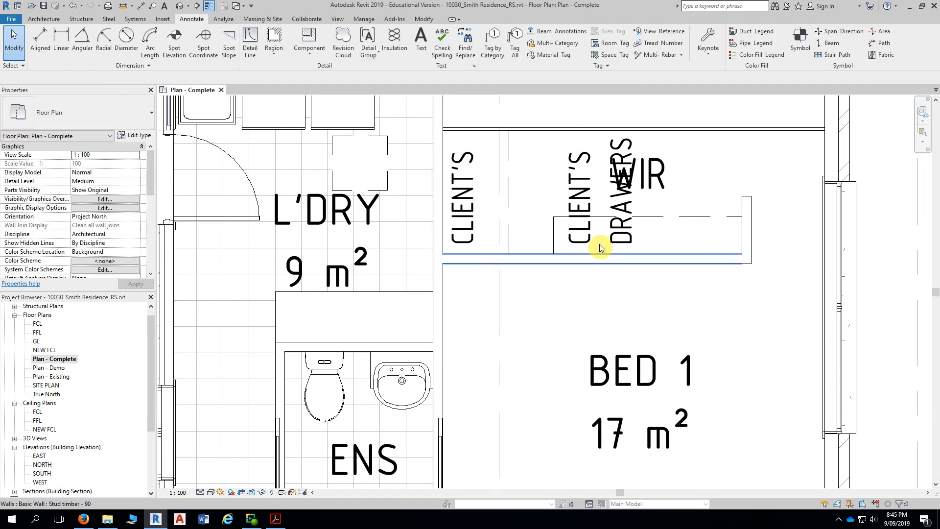
Step: Edit the copied note beside the WIR label so that it reads only DRAWERS
click(583, 208)
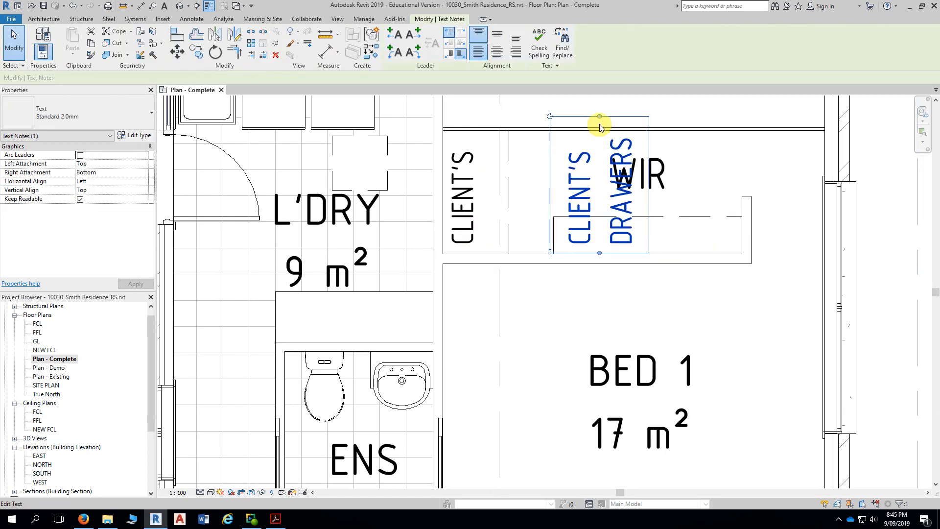
click(591, 247)
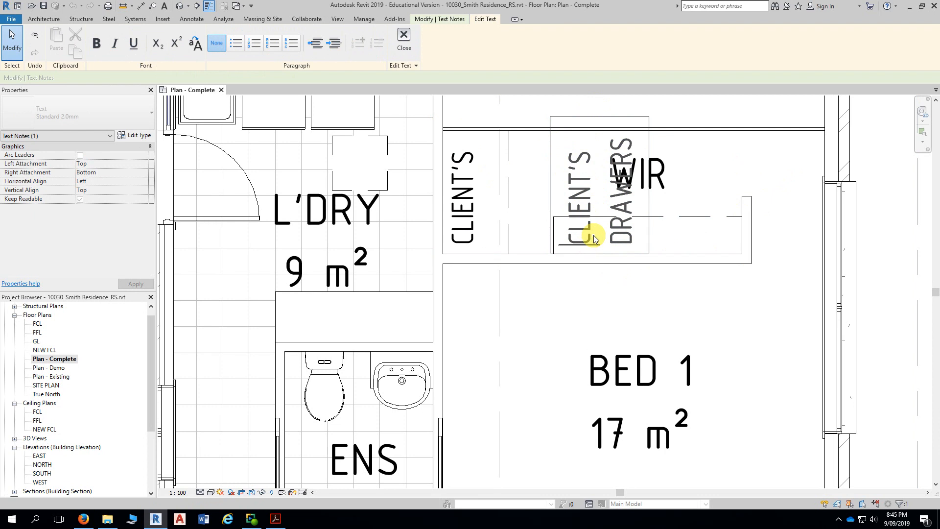
key(Delete)
key(Delete)
key(Delete)
key(Delete)
key(Delete)
key(Delete)
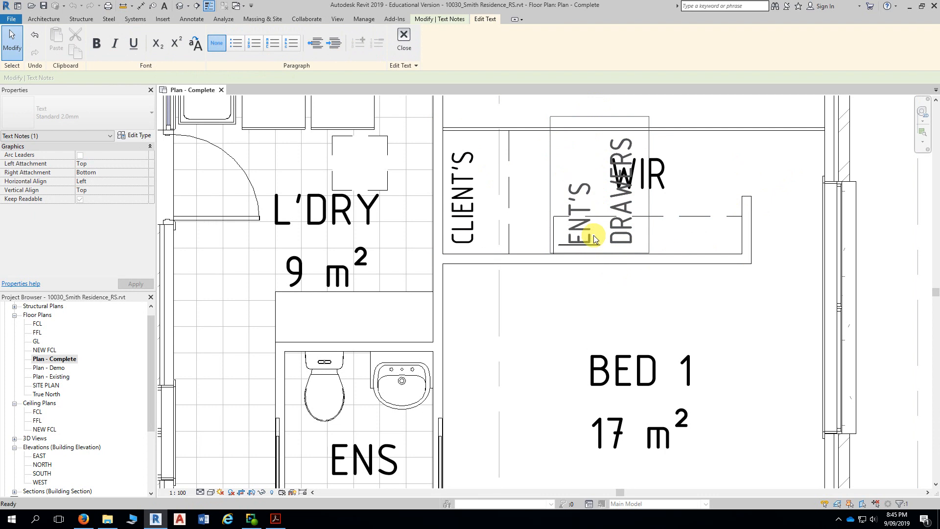
key(Delete)
key(Delete)
key(Delete)
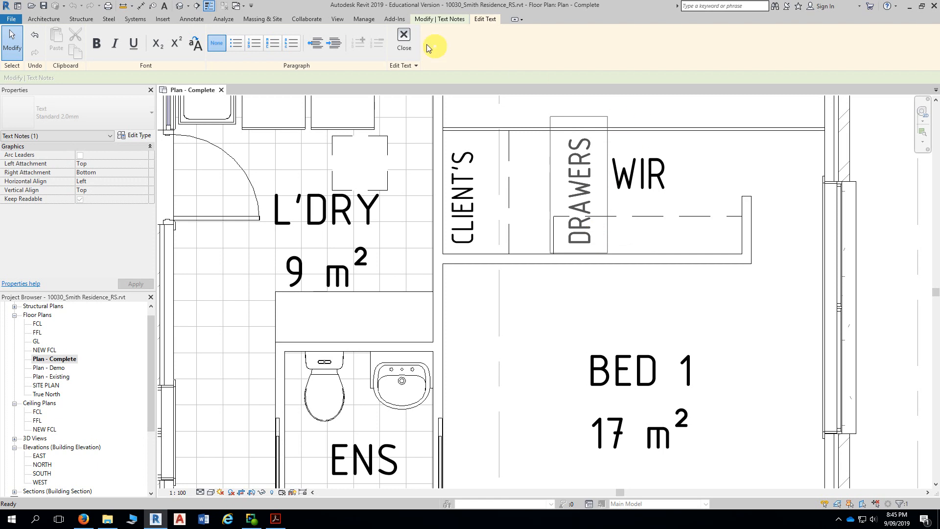
click(407, 54)
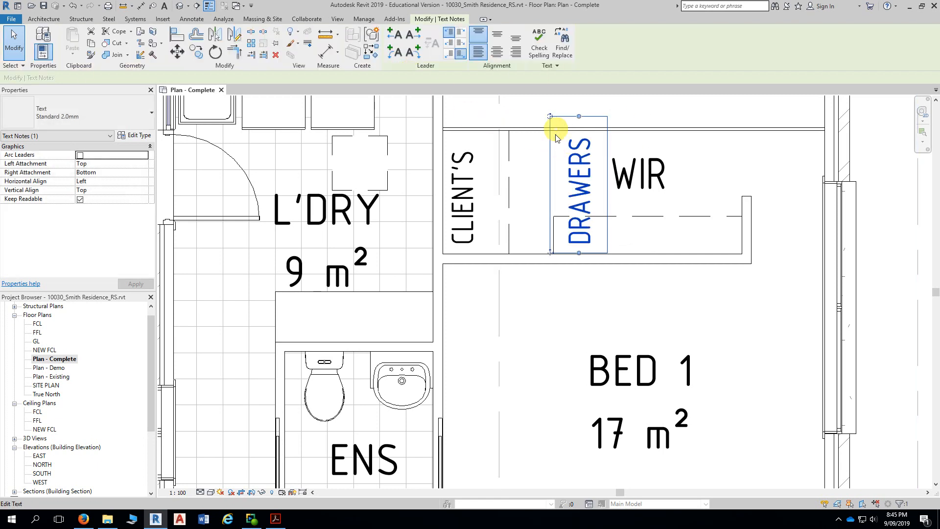
Step: Move the DRAWERS note close beside CLIENT'S in the drawer space and nudge CLIENT'S slightly towards the laundry wall
ctrl+drag(549, 254, 463, 253)
double_click(454, 244)
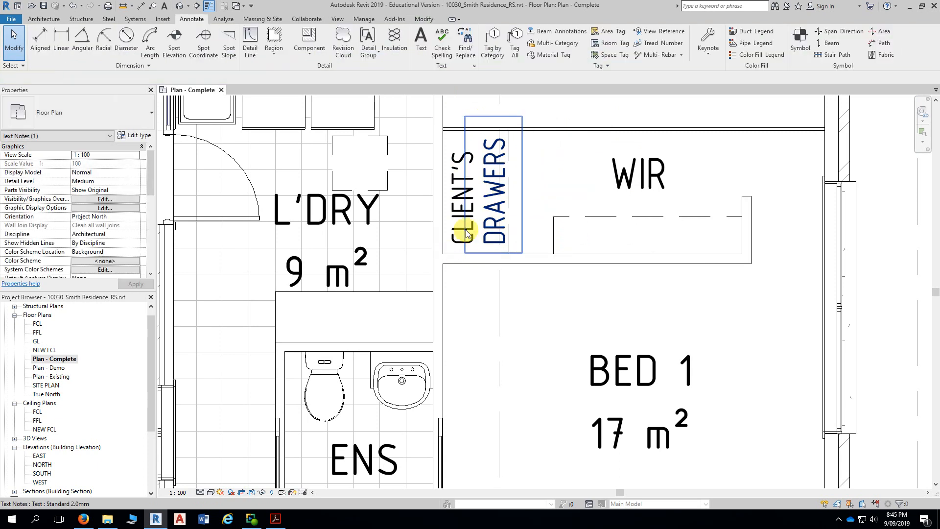
key(Left)
key(Left)
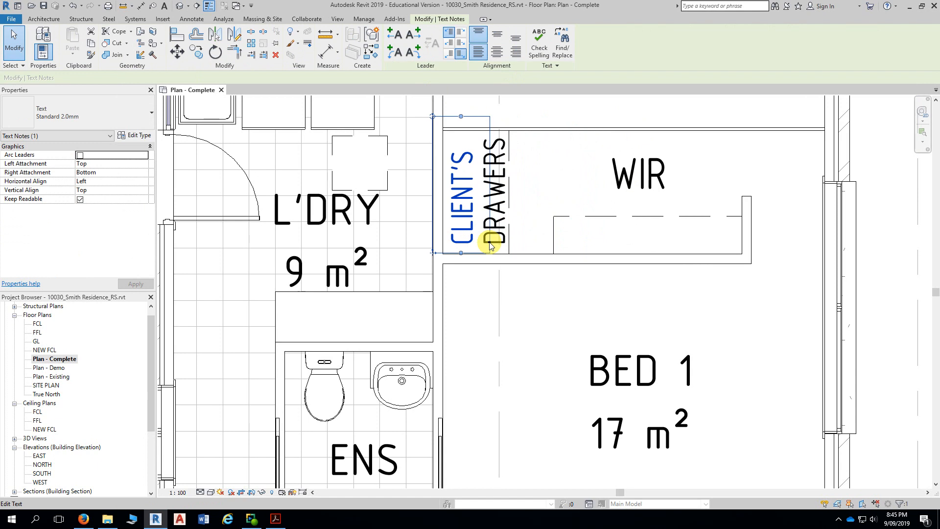
key(Escape)
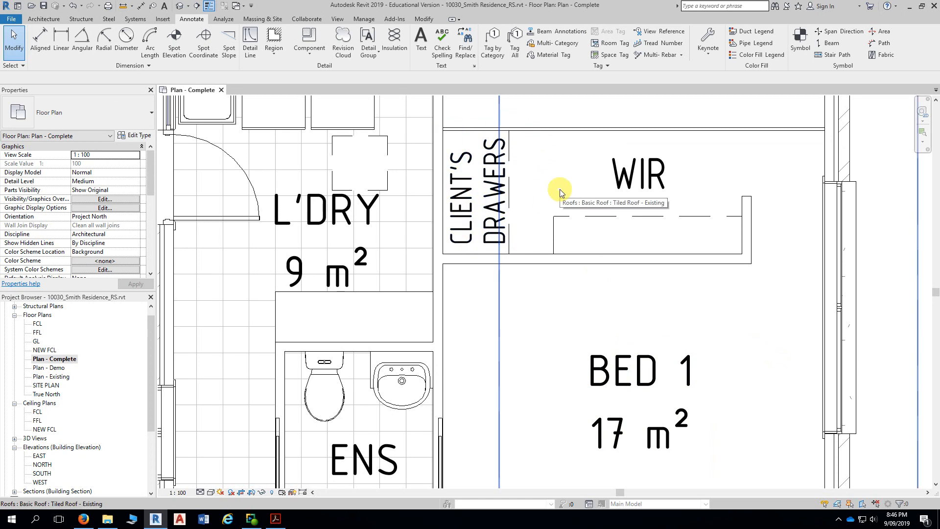
Step: Look over the whole Plan - Complete floor plan, from the walk-in robe out to the full building
scroll(560, 189, down, 2)
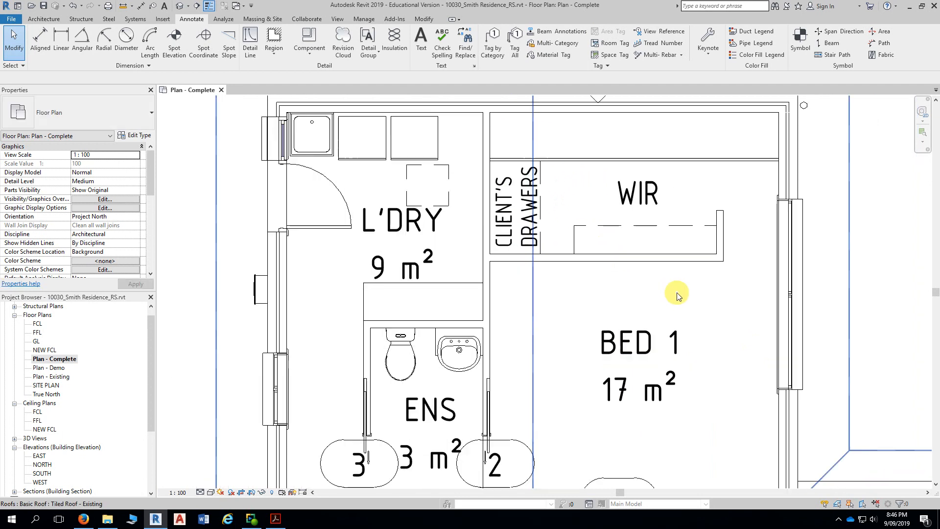
scroll(796, 289, down, 2)
middle_drag(855, 310, 743, 276)
scroll(749, 272, down, 2)
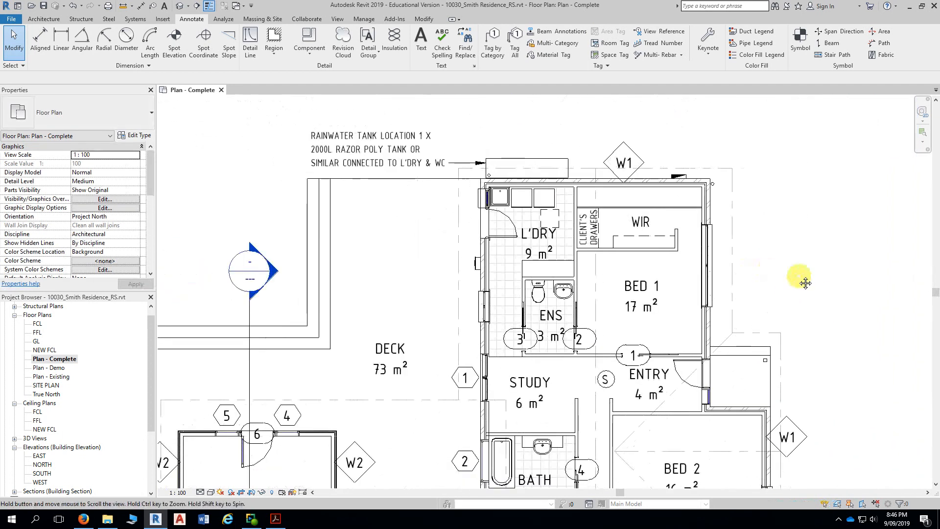
middle_drag(805, 283, 779, 204)
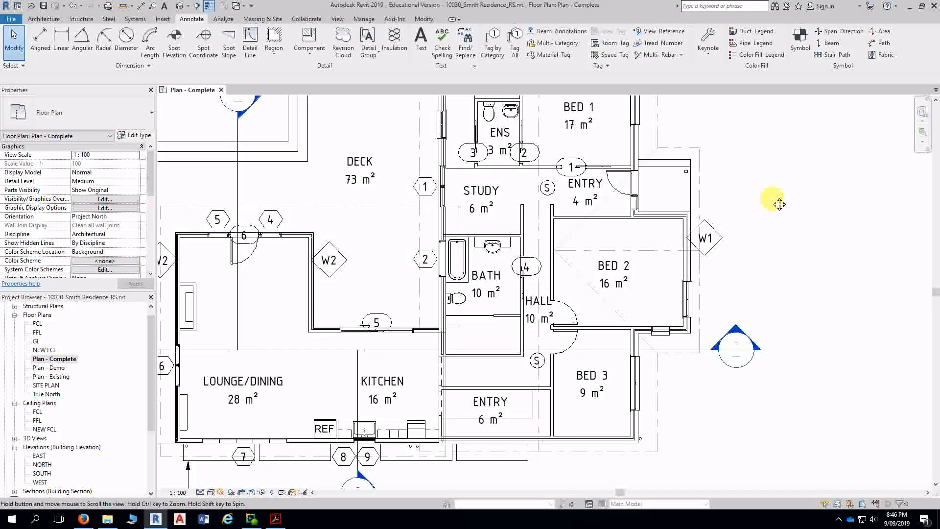
scroll(784, 220, down, 1)
scroll(797, 343, down, 2)
scroll(822, 237, down, 1)
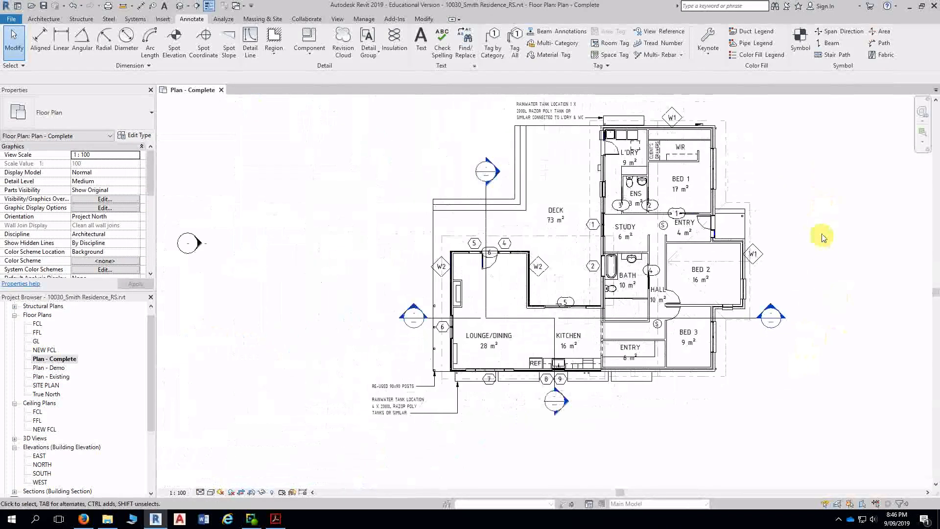
middle_drag(822, 237, 729, 258)
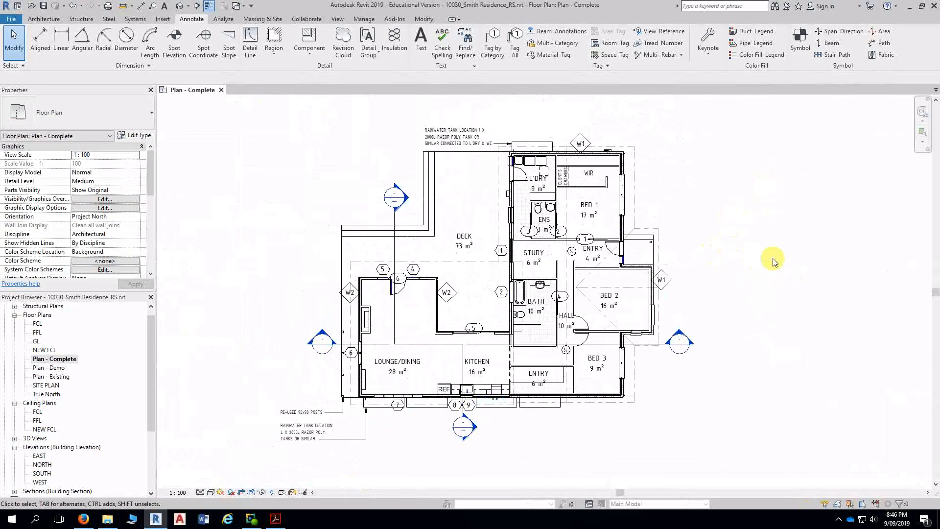